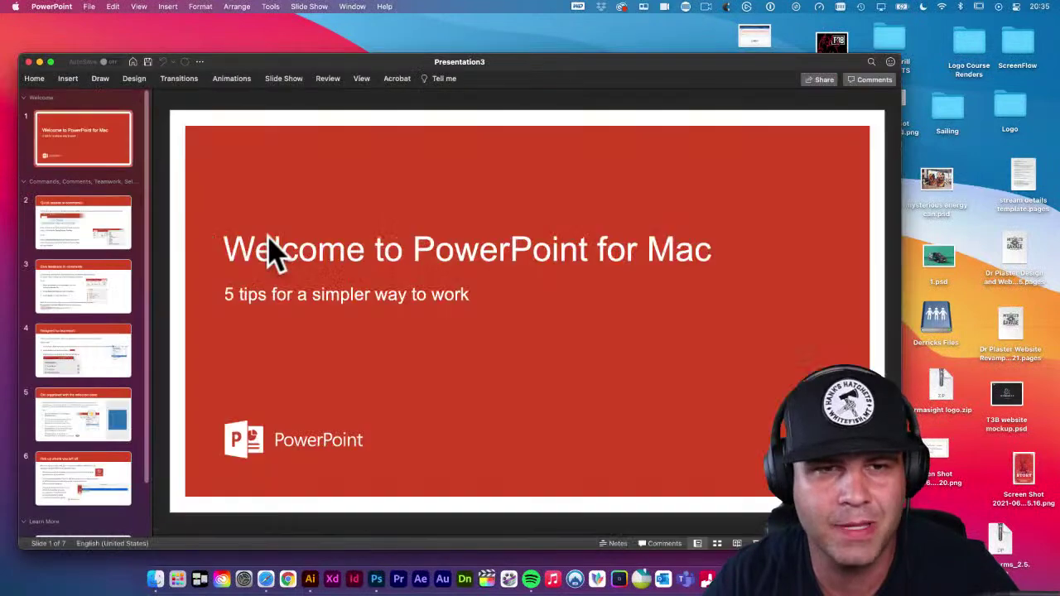
Look through the welcome presentation's slides up to slide 6, "Pick up where you left off"
scroll(146, 190, down, 2)
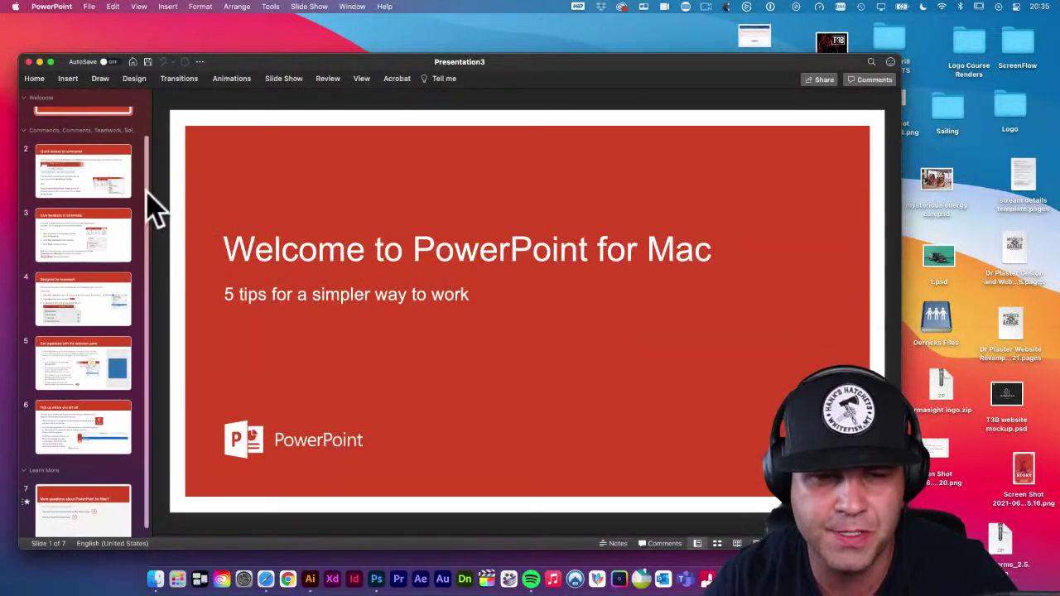
click(101, 246)
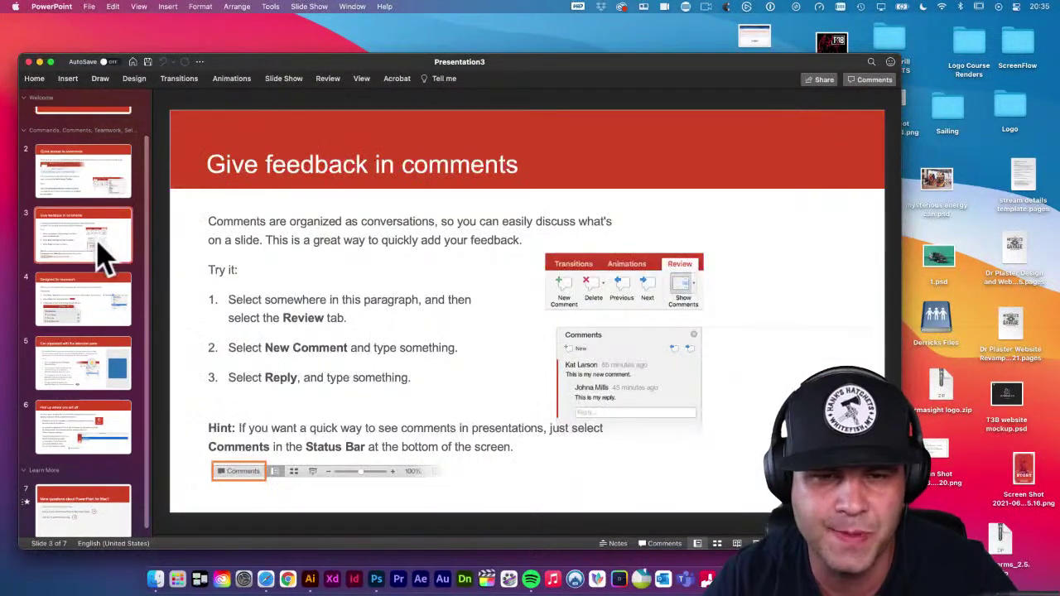
click(105, 310)
click(106, 352)
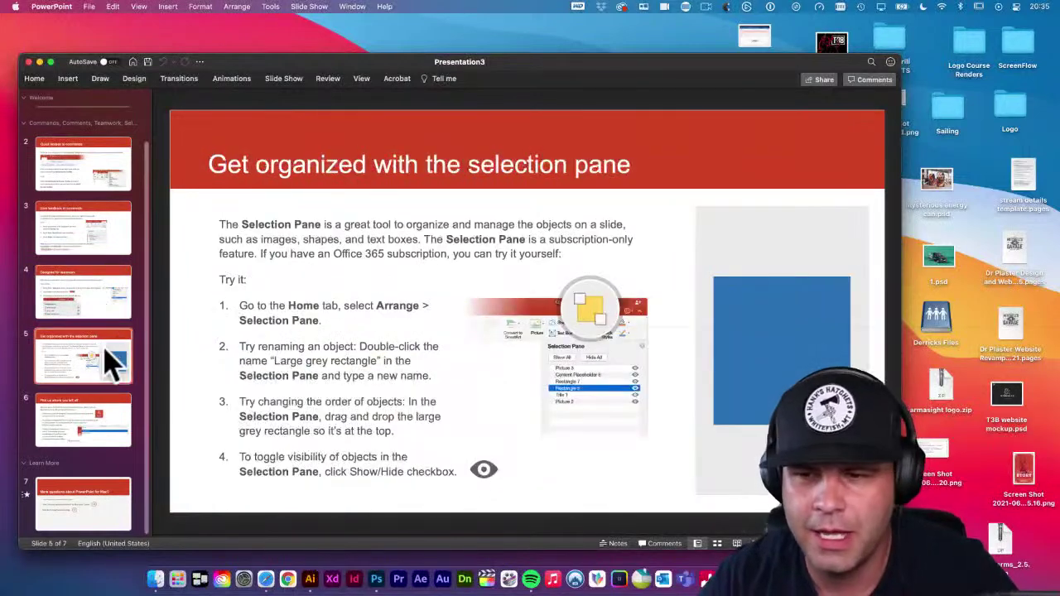
click(104, 427)
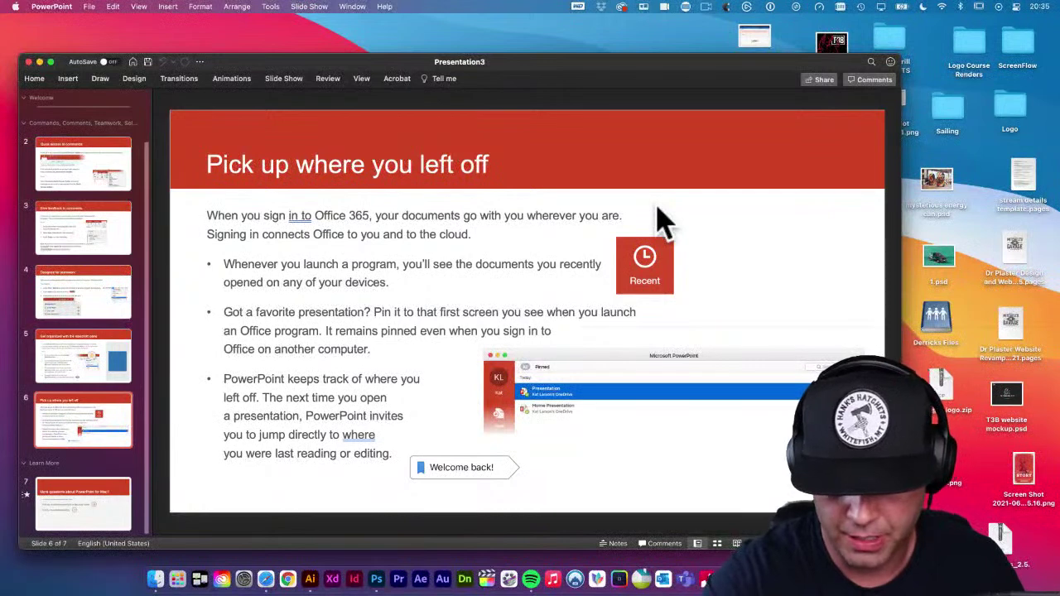
Switch to Safari and load the Google home page
click(297, 560)
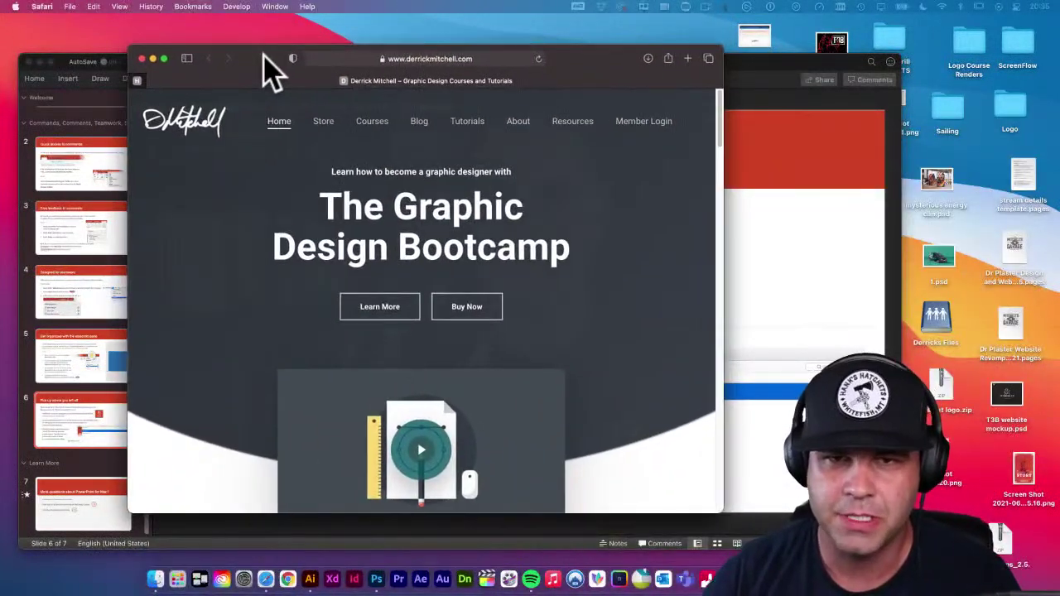
click(406, 60)
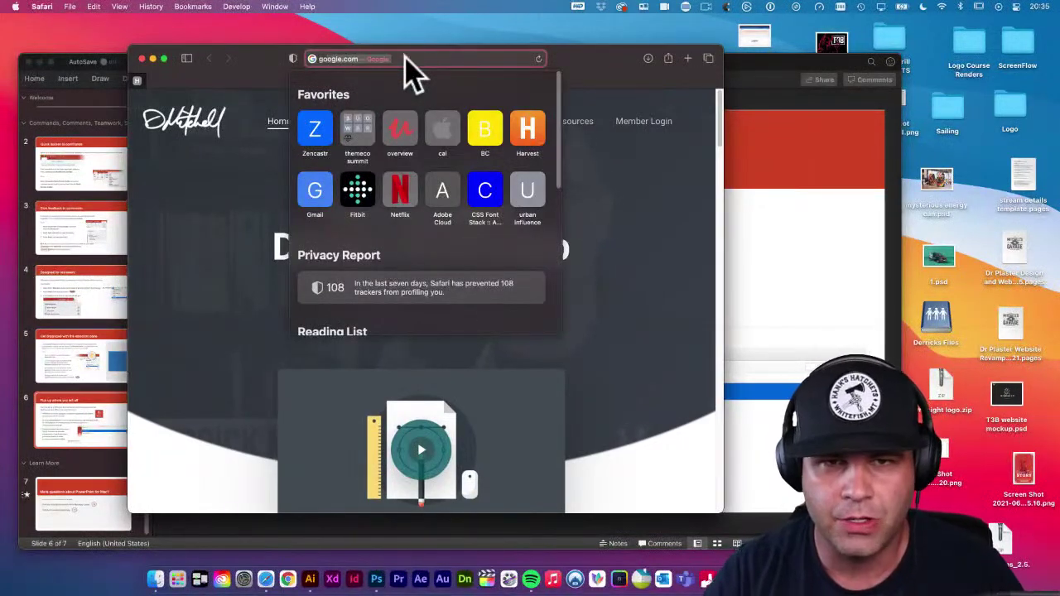
text(google)
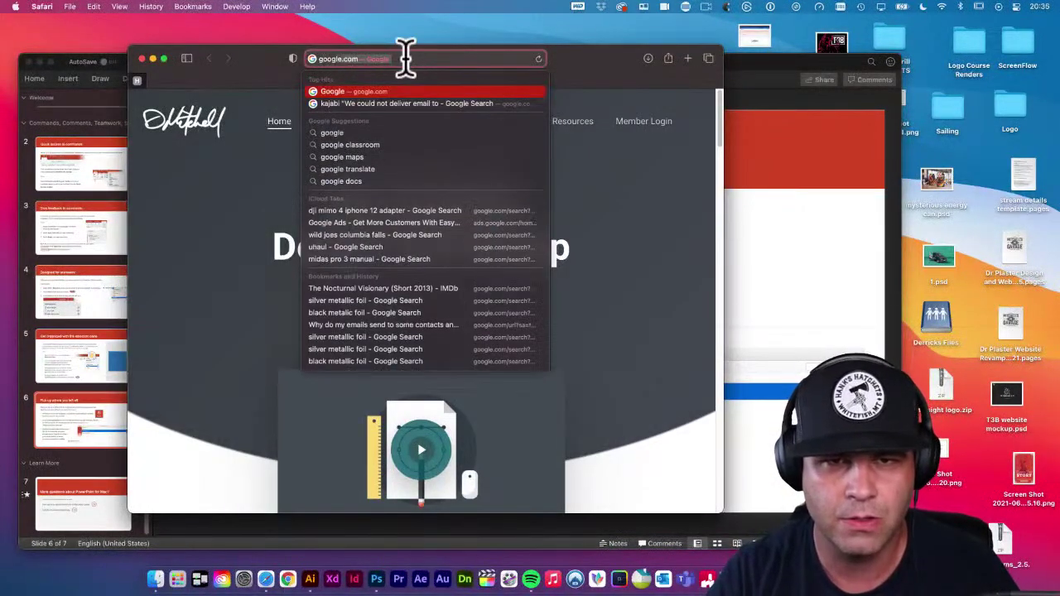
key(Return)
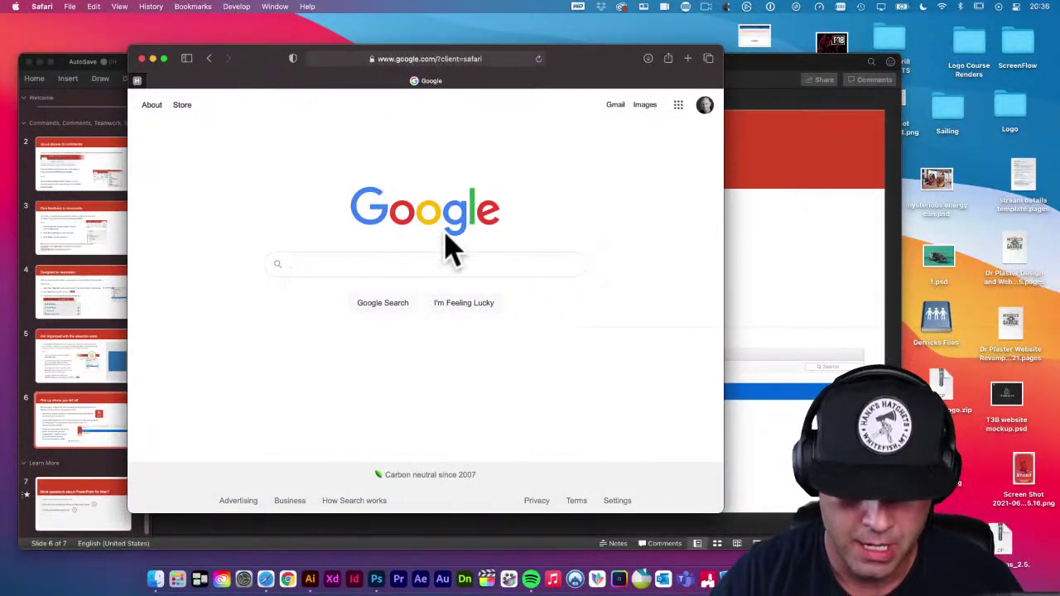
Search Google for "powerpoint slide size"
text(p)
key(BackSpace)
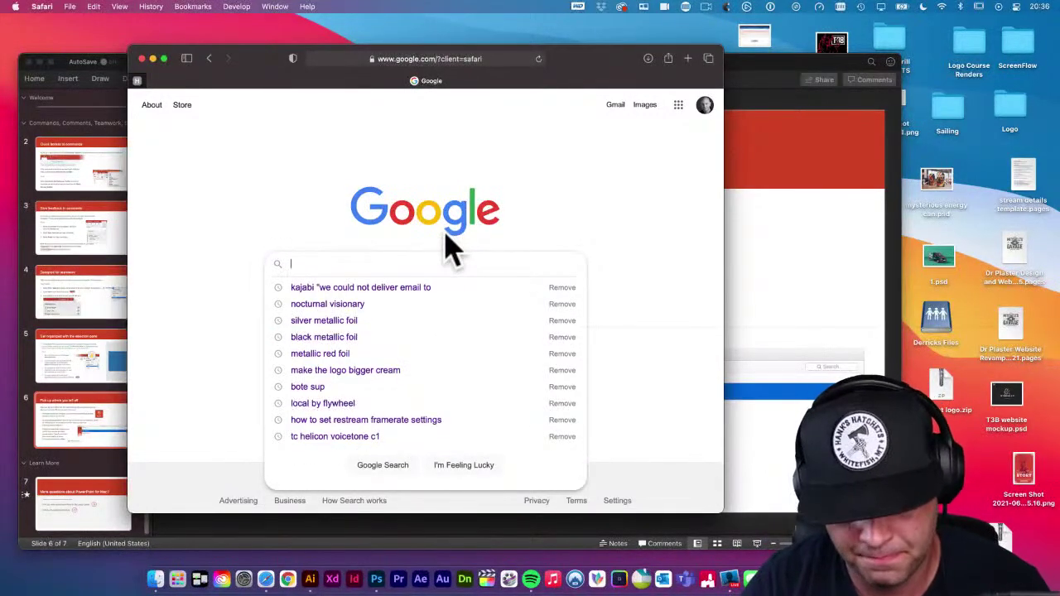
text(powe)
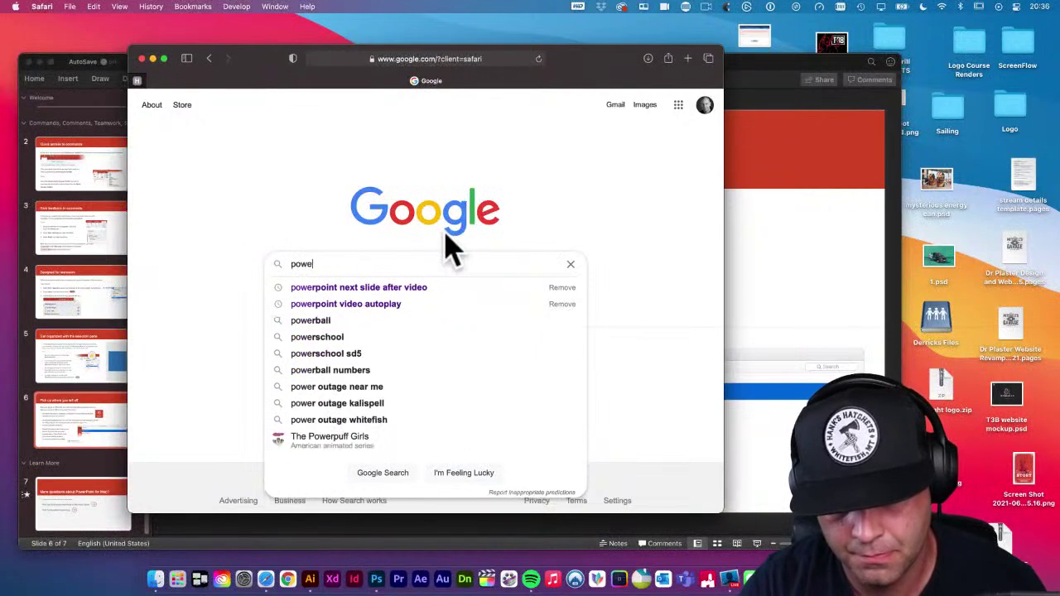
text(rpoint slide size)
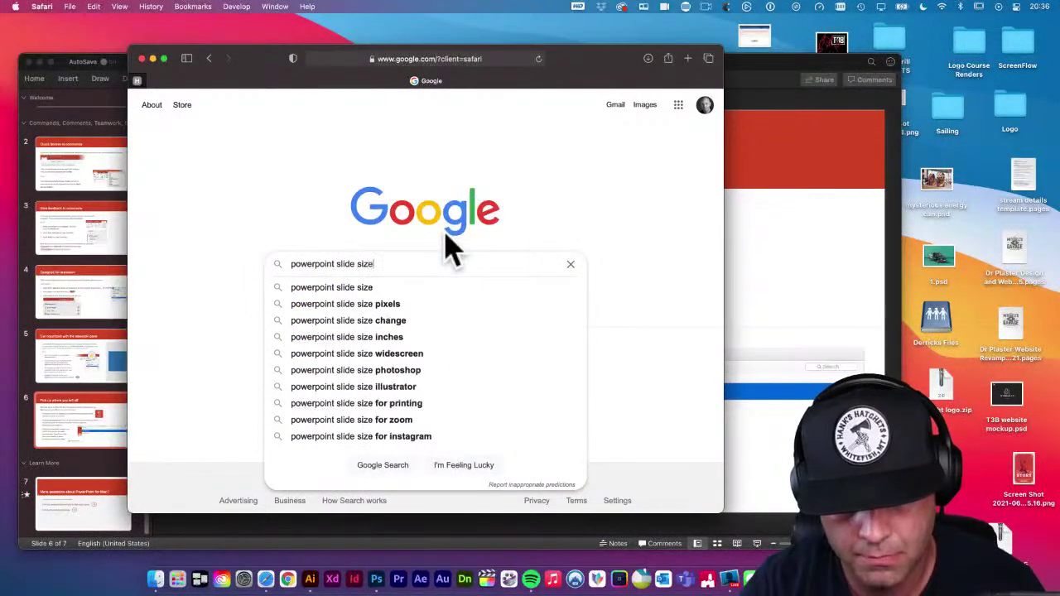
key(Return)
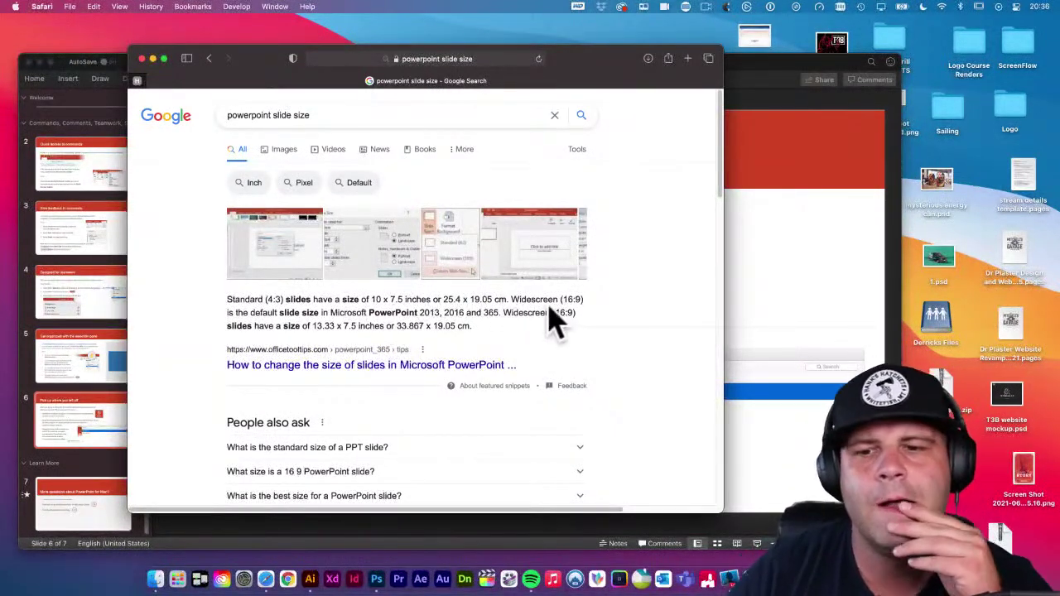
Review the slide size results and open "How to change the size of slides in Microsoft PowerPoint" in a background tab
scroll(568, 303, down, 1)
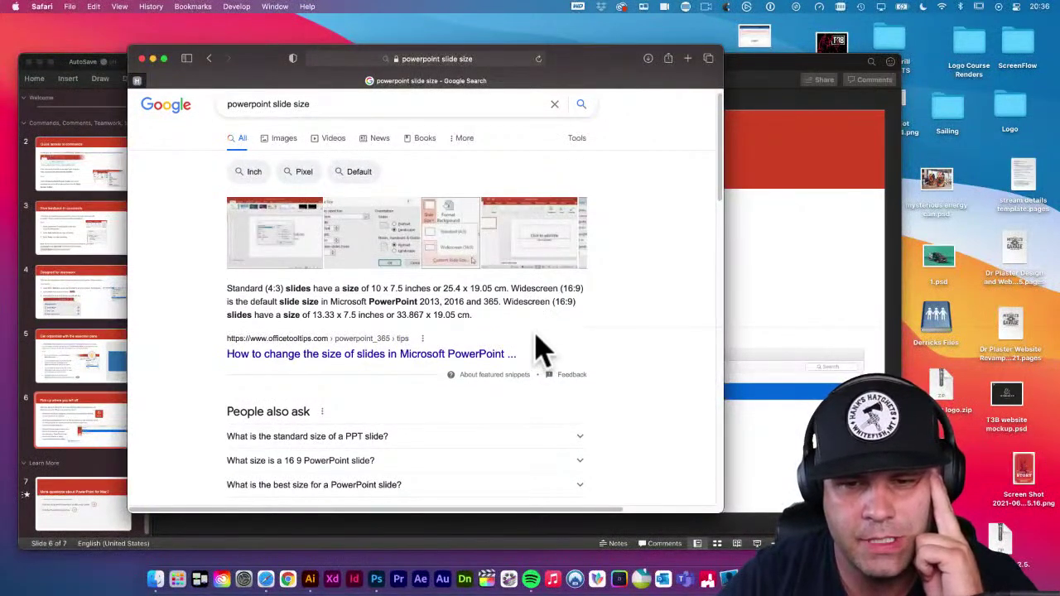
scroll(540, 348, down, 1)
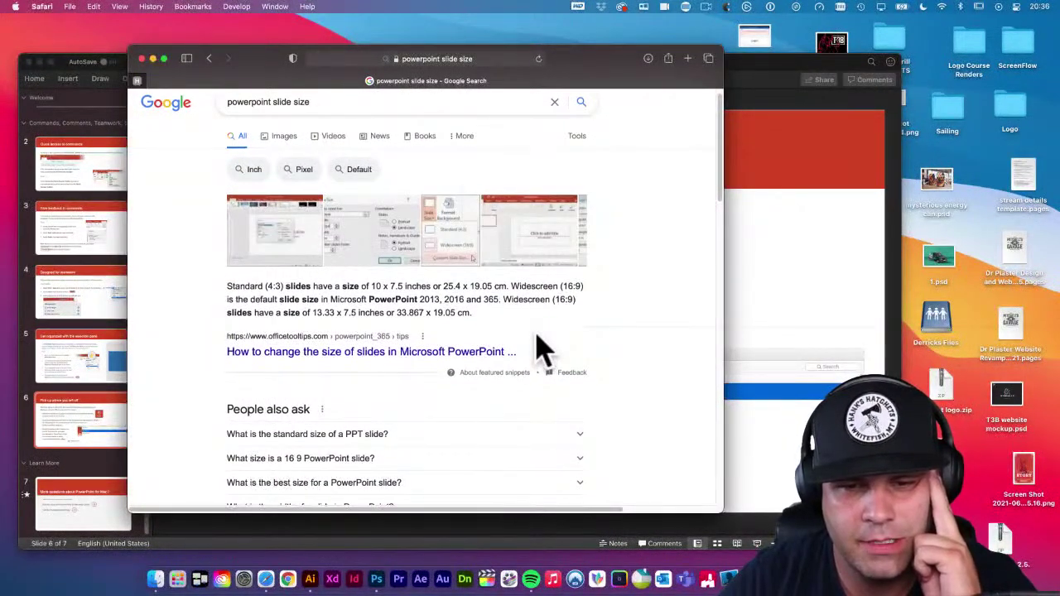
scroll(540, 348, down, 2)
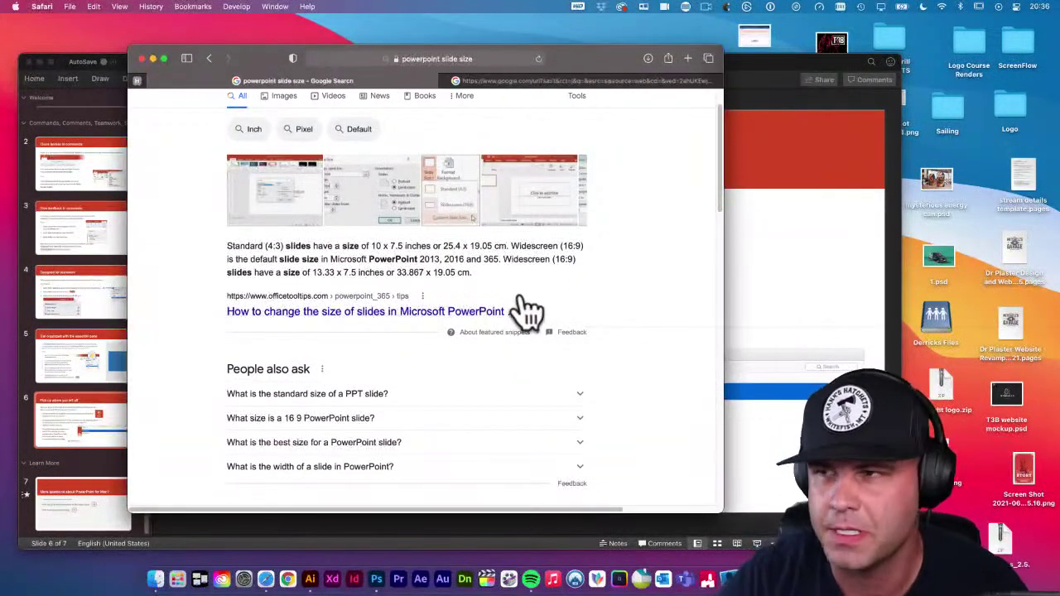
super+click(497, 315)
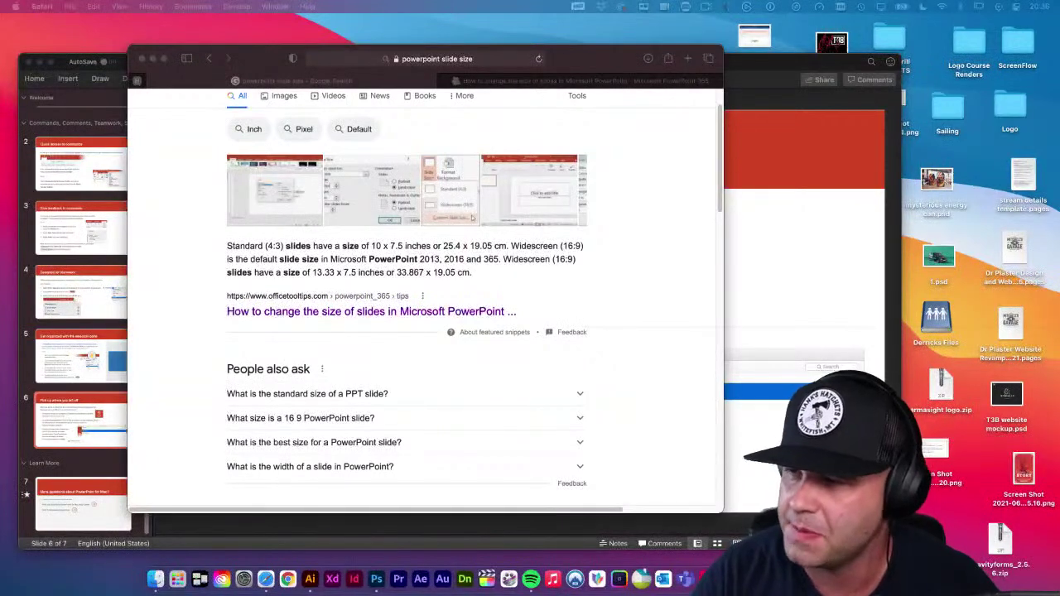
Search the web for "graphic design guild handbook" in a new browser tab
click(674, 177)
key(super+t)
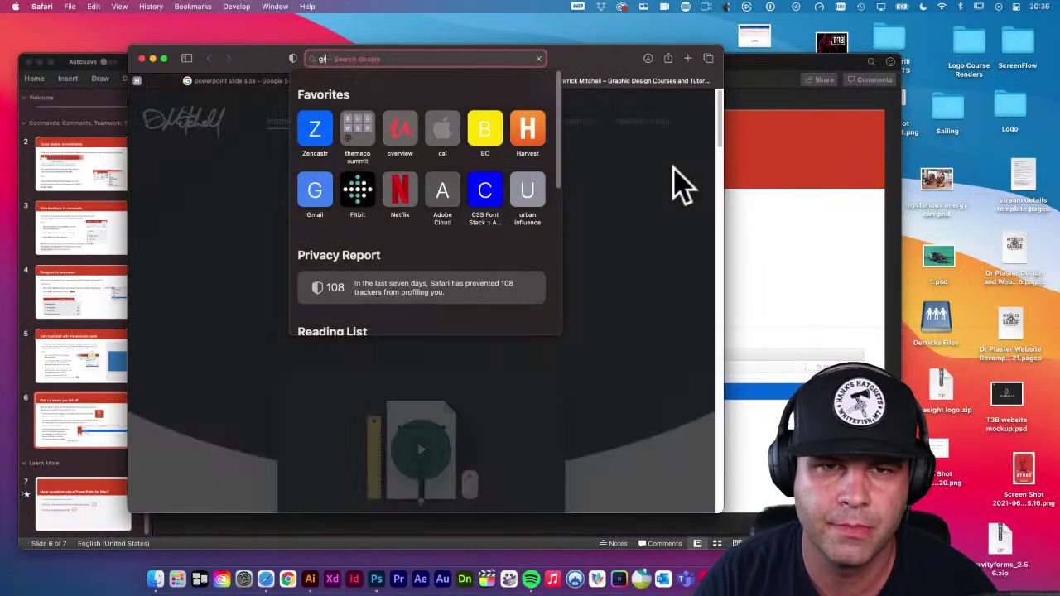
text(graphic design guild handbo)
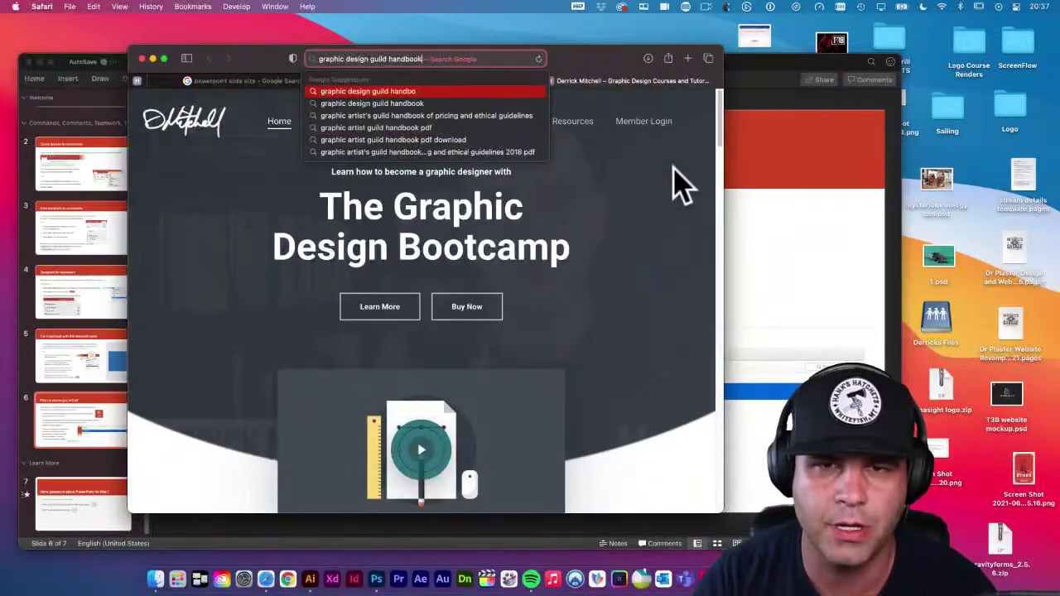
key(Return)
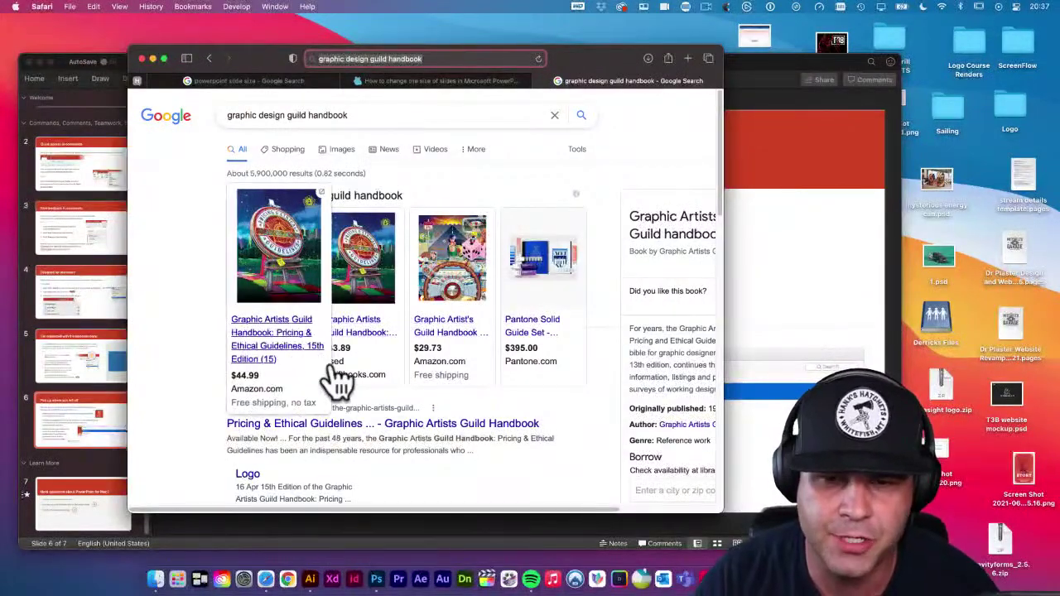
Look over the handbook results and open the Graphic Artists Guild's "Pricing & Ethical Guidelines" page
mouse_move(435, 371)
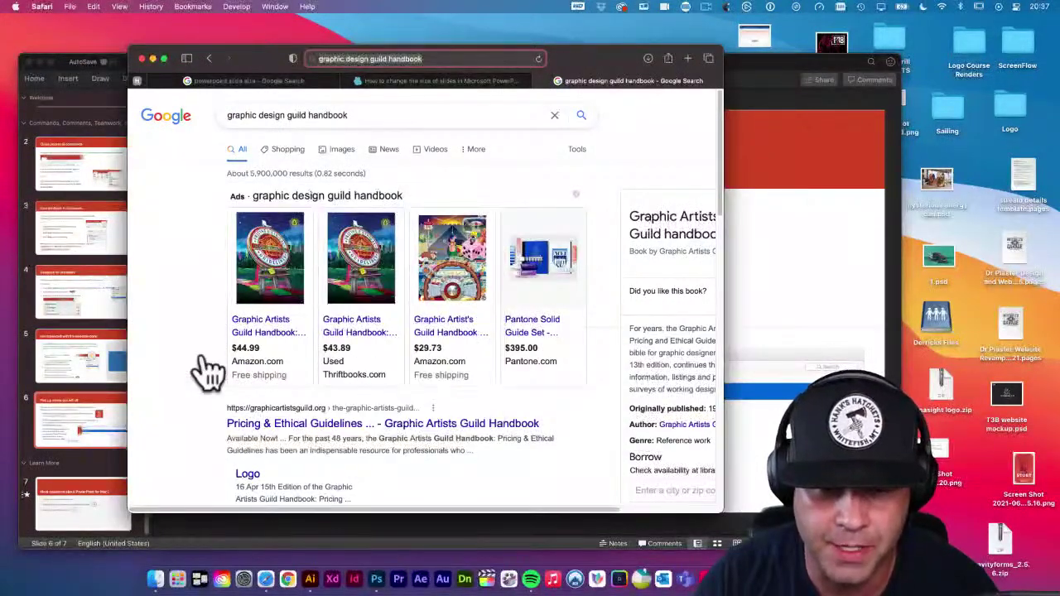
scroll(476, 352, down, 3)
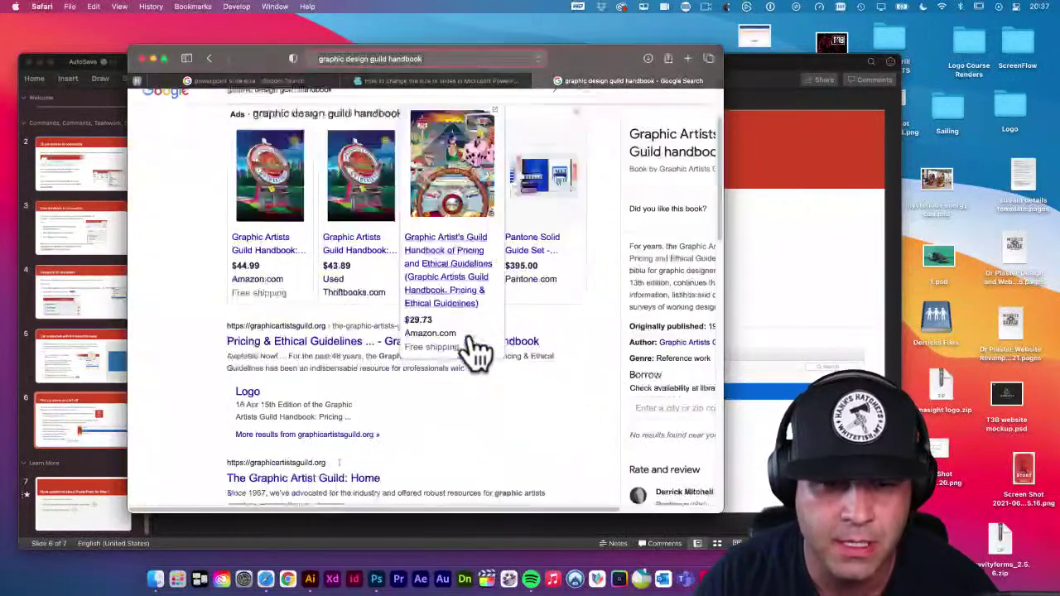
scroll(577, 384, up, 1)
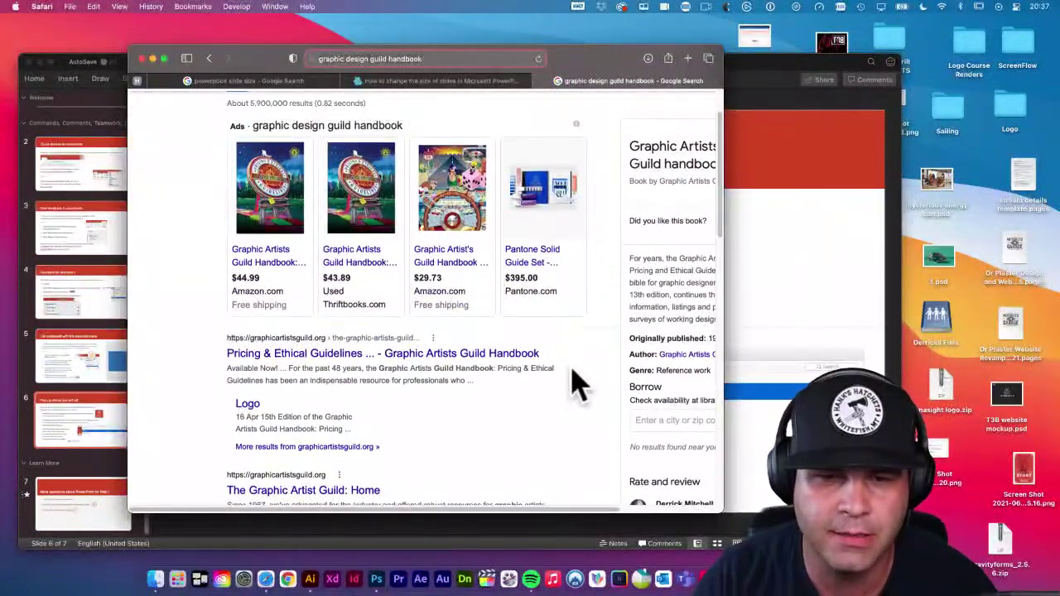
click(464, 354)
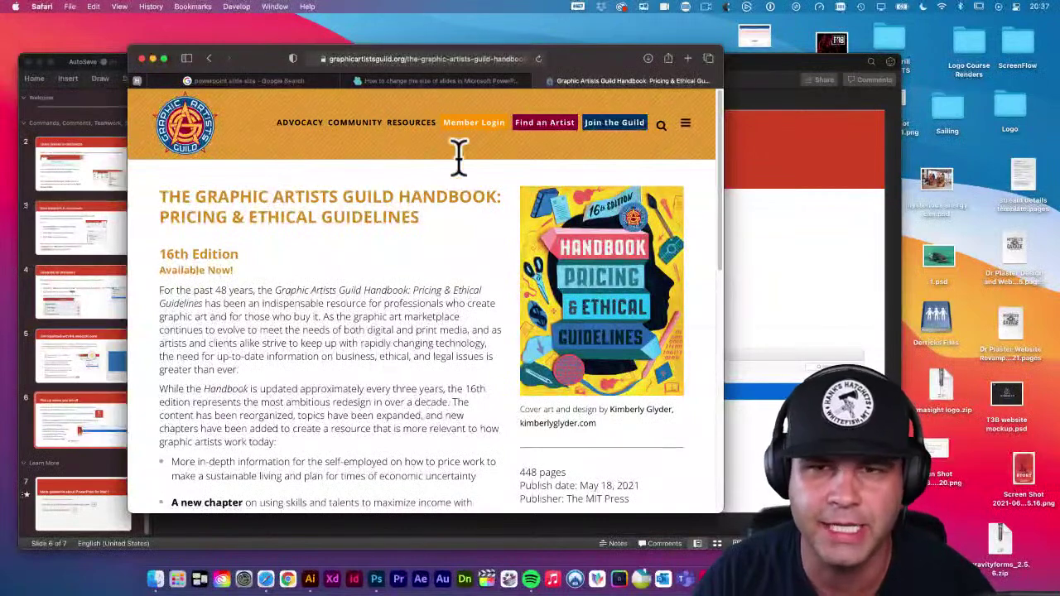
Read the officetooltips article on changing slide size, from the predefined sizes to the custom width and height settings
click(460, 83)
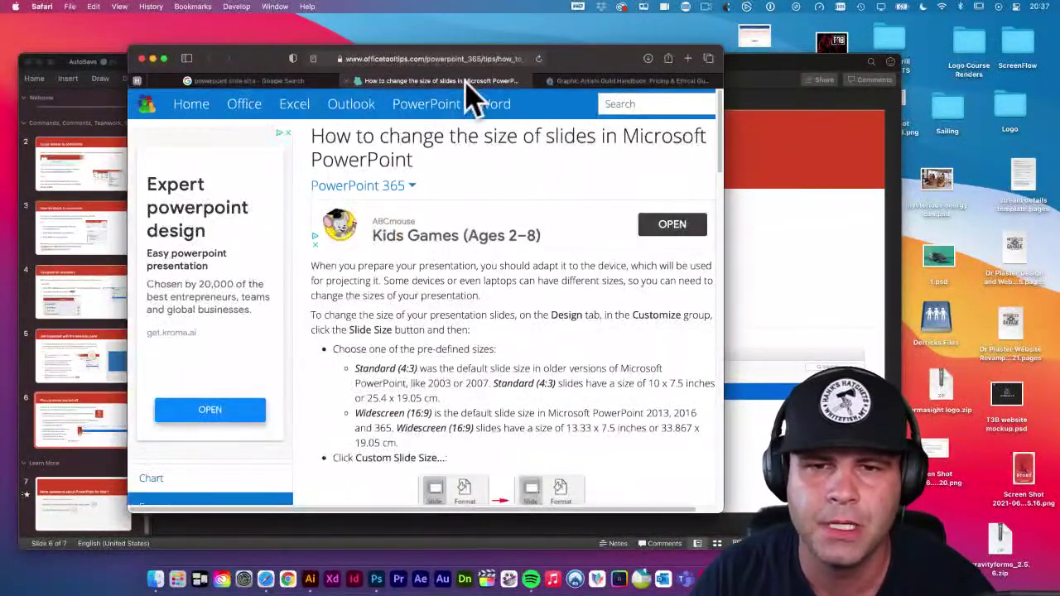
scroll(497, 207, down, 5)
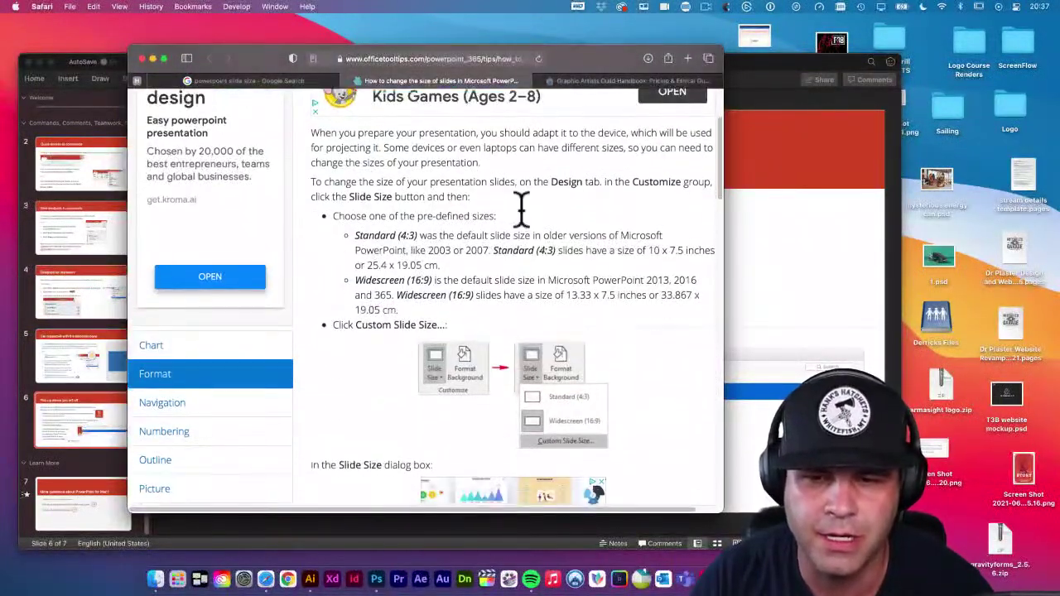
scroll(629, 252, down, 4)
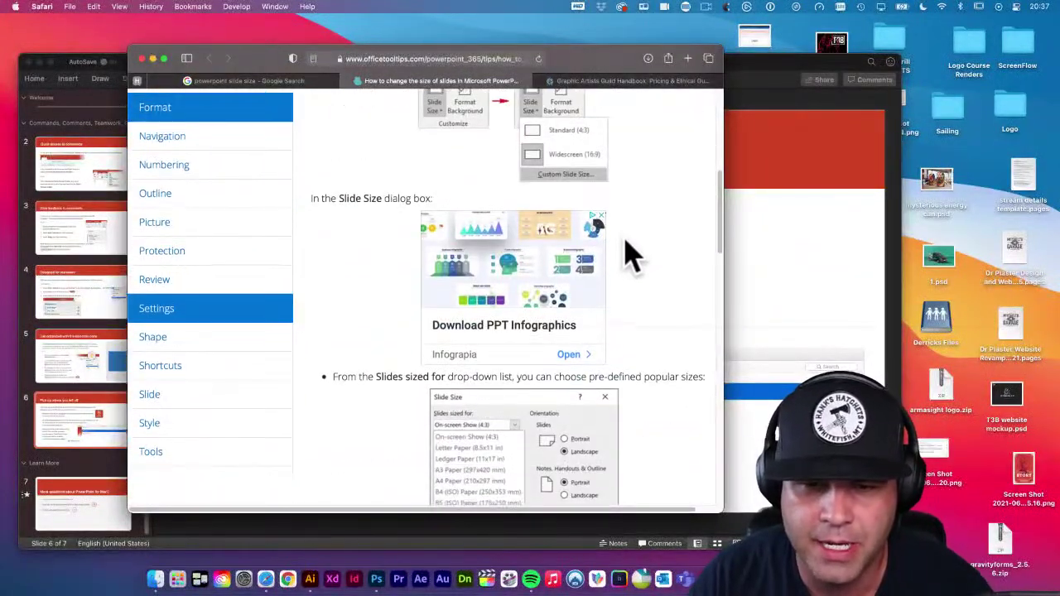
scroll(629, 257, down, 6)
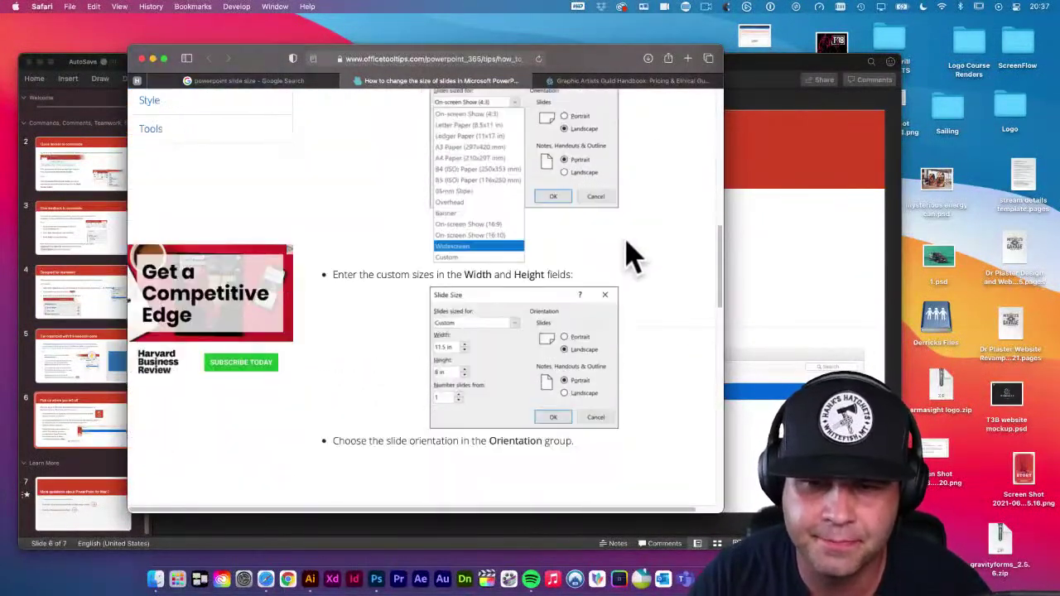
Return to PowerPoint, display slide 5, "Get organized with the selection pane", and move the presentation window slightly higher
click(866, 212)
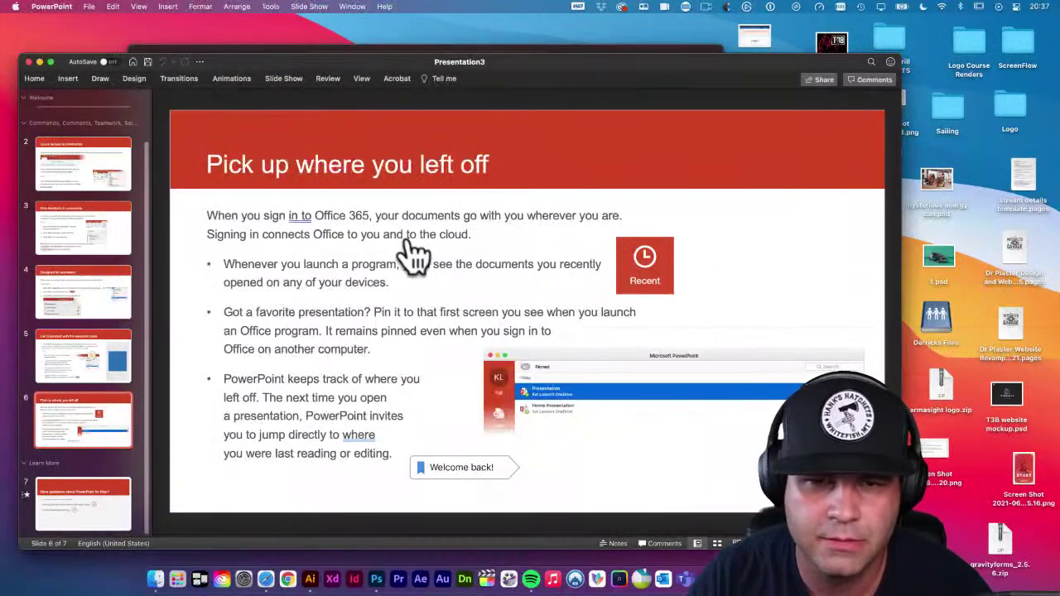
click(92, 361)
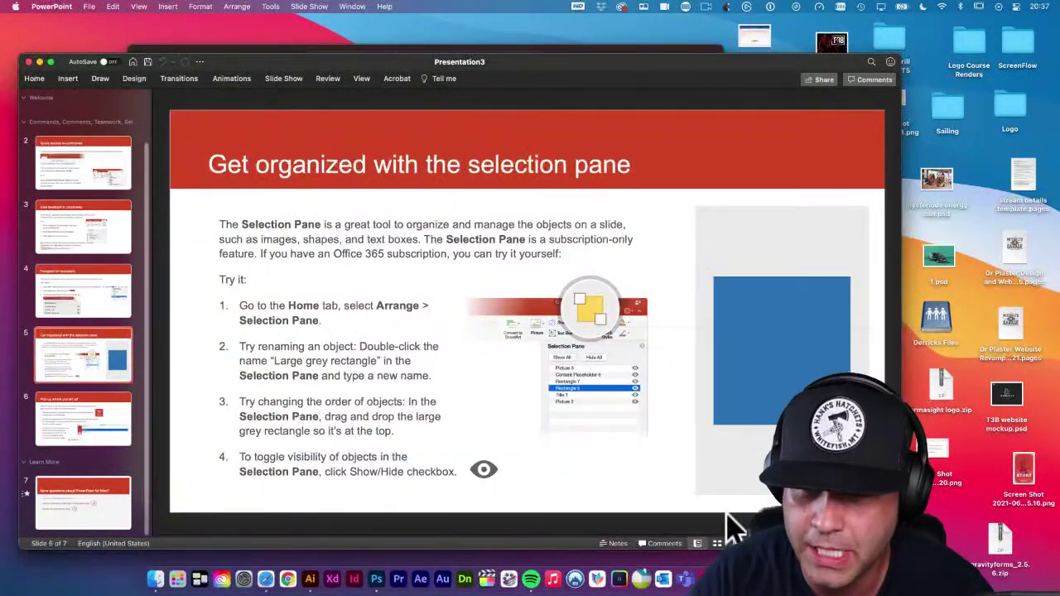
drag(625, 62, 615, 33)
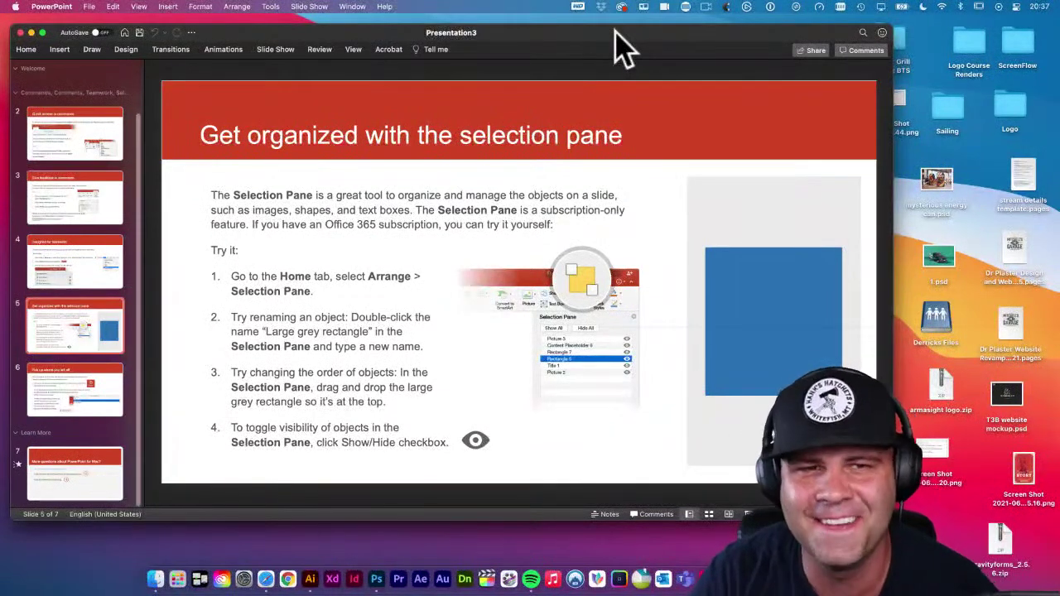
Inspect slide 5's editable title and show the text formatting commands for its body text box
click(549, 147)
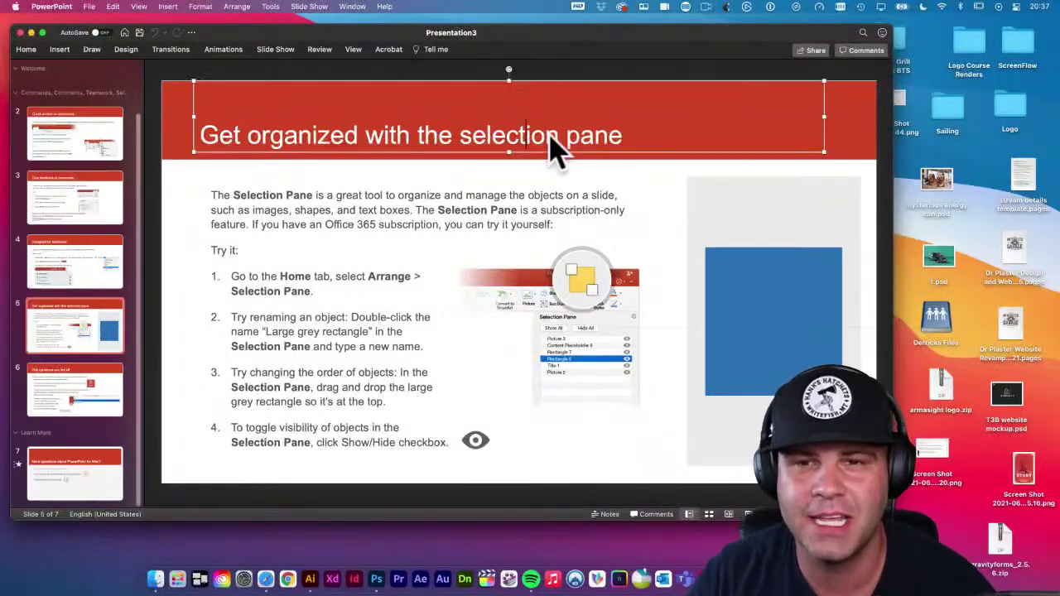
key(Escape)
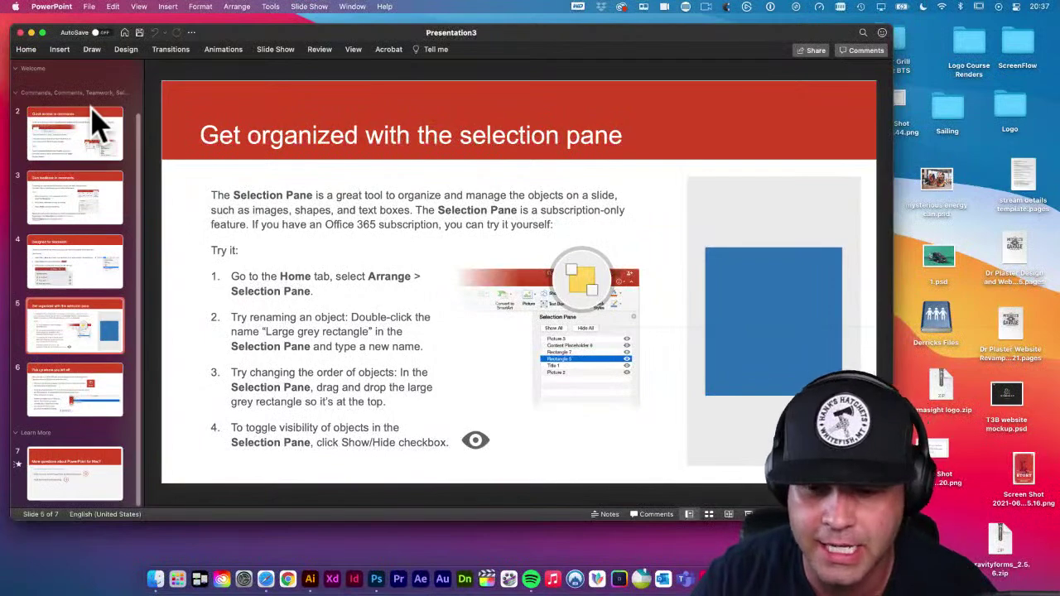
click(26, 50)
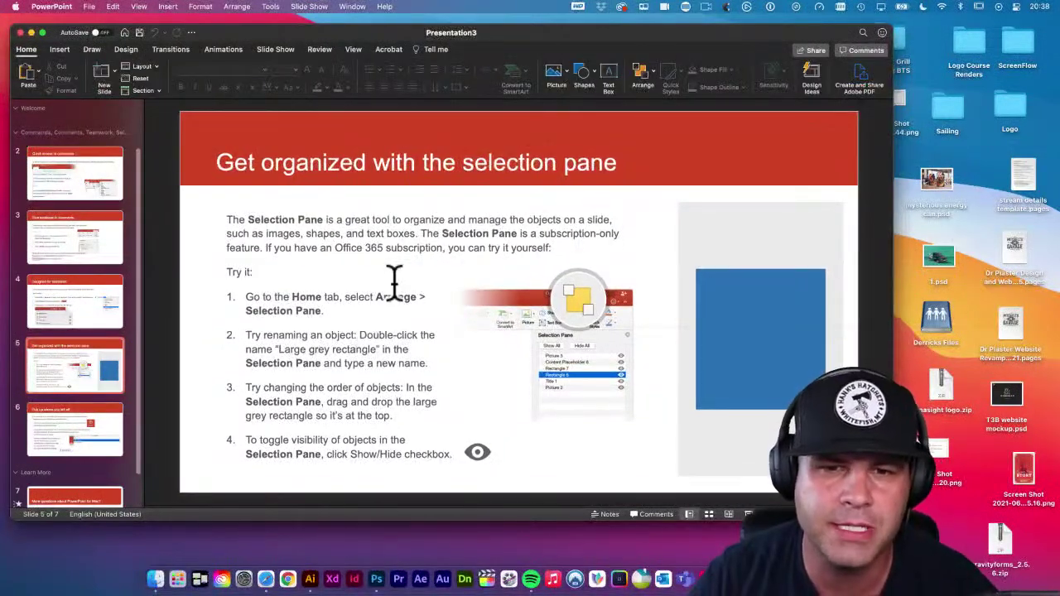
click(394, 282)
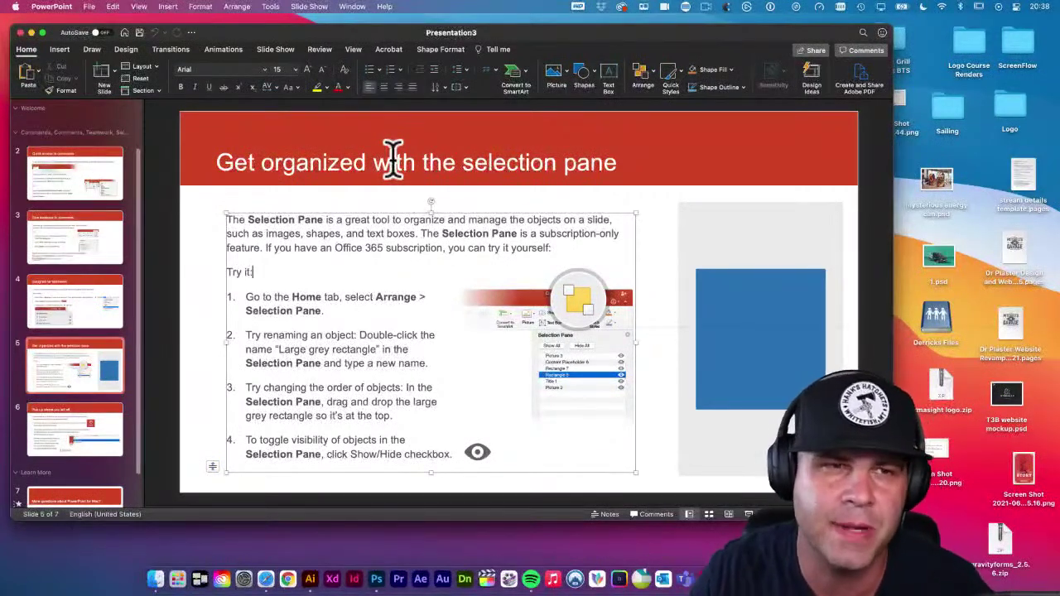
Switch to Photoshop and create a document from the Web Large preset, 1920 x 1080 px at 72 ppi
click(378, 580)
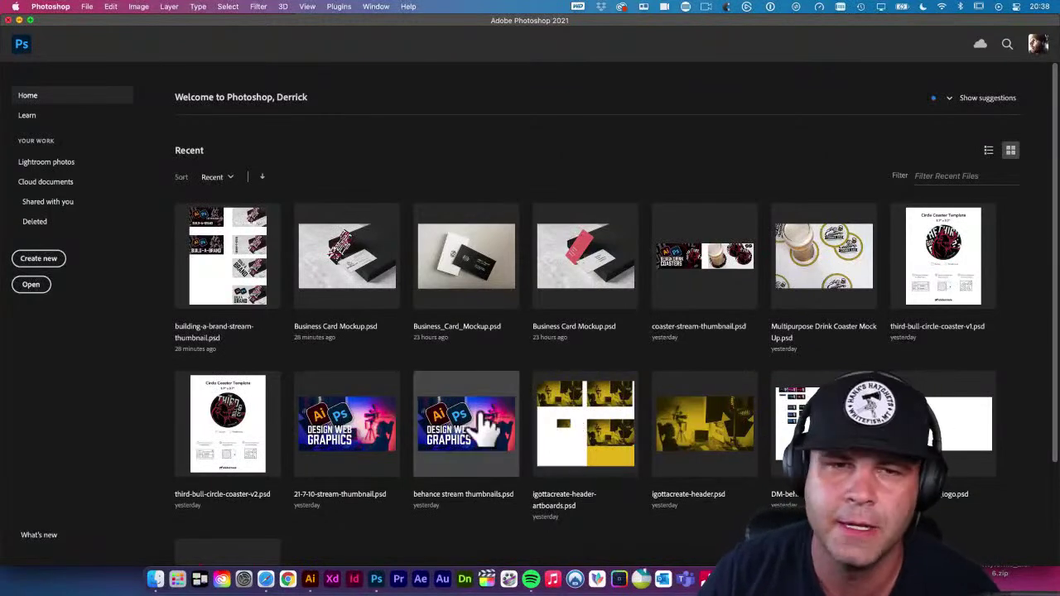
click(86, 7)
click(87, 7)
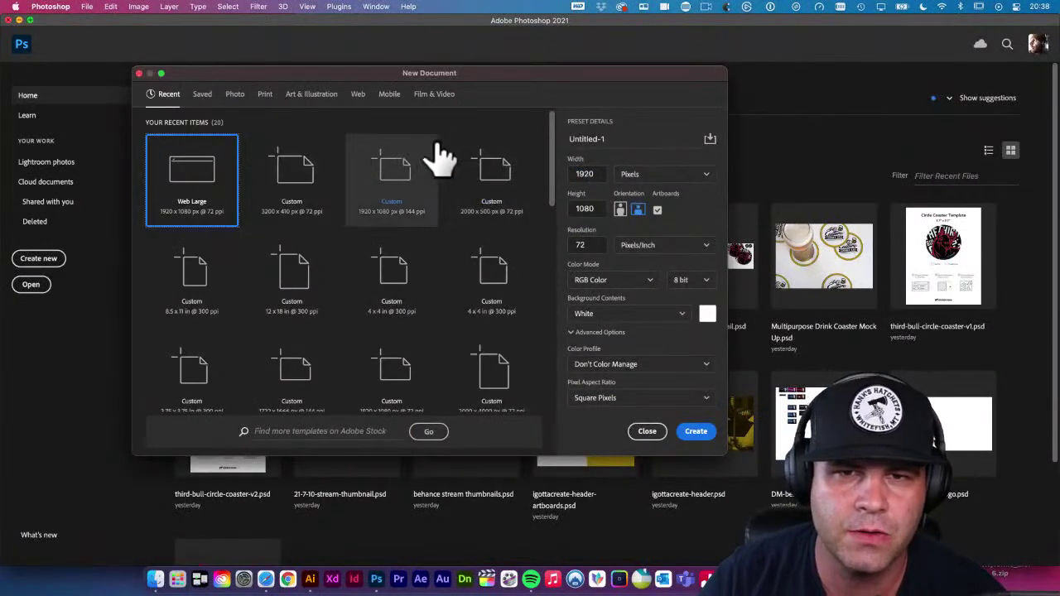
click(359, 94)
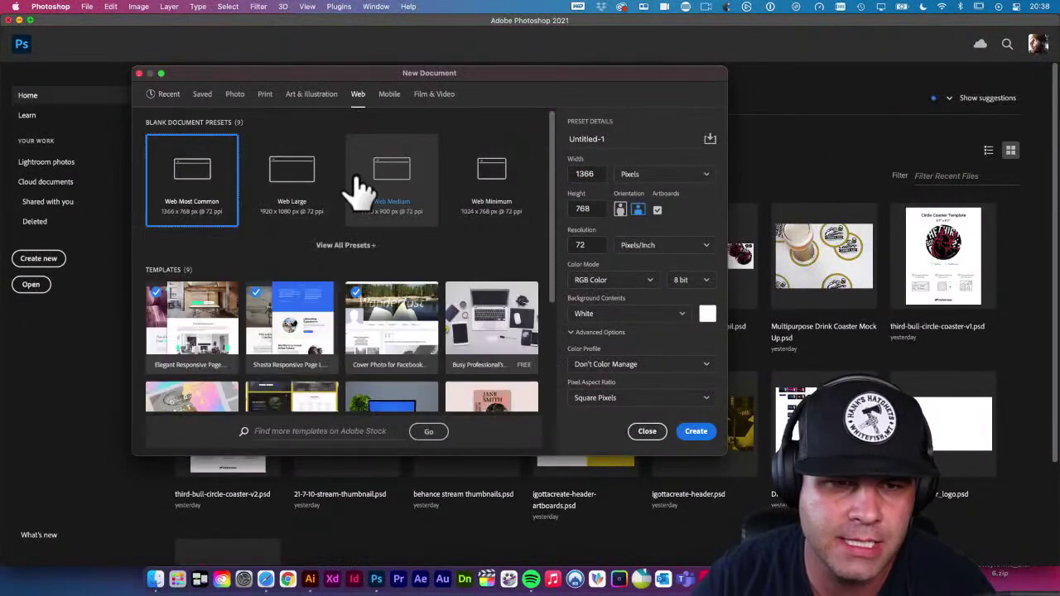
click(292, 209)
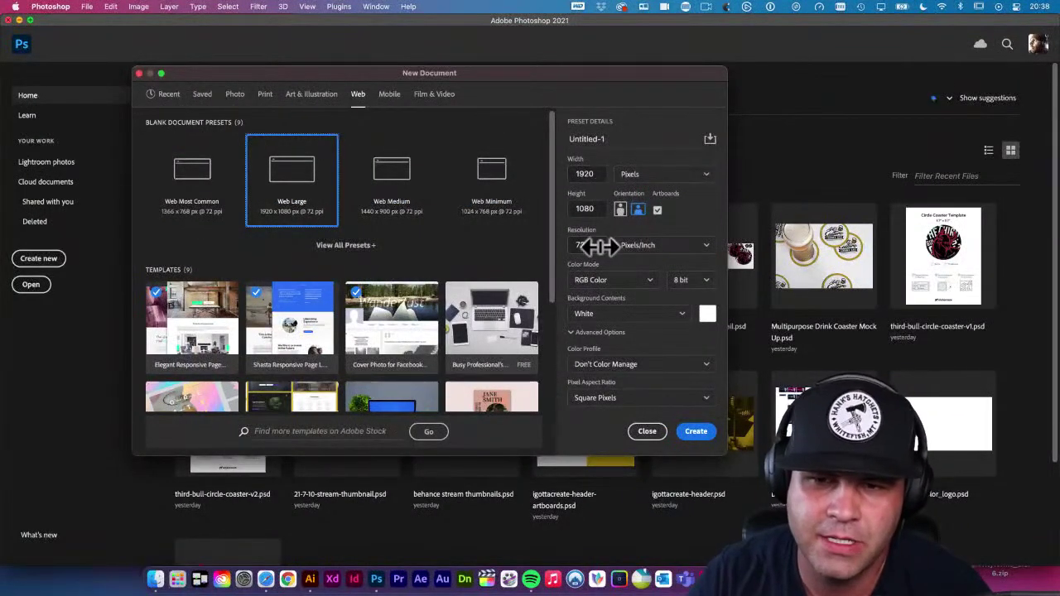
click(695, 432)
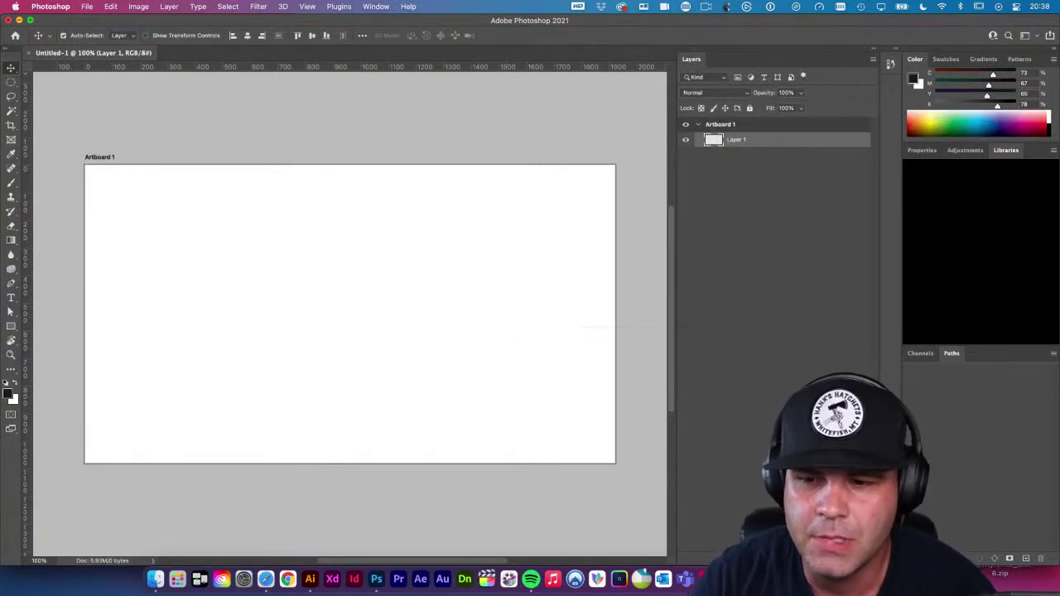
Set the foreground color to orange (C 0, M 75, Y 98, K 0) and fill Layer 1 with it
click(794, 356)
click(917, 120)
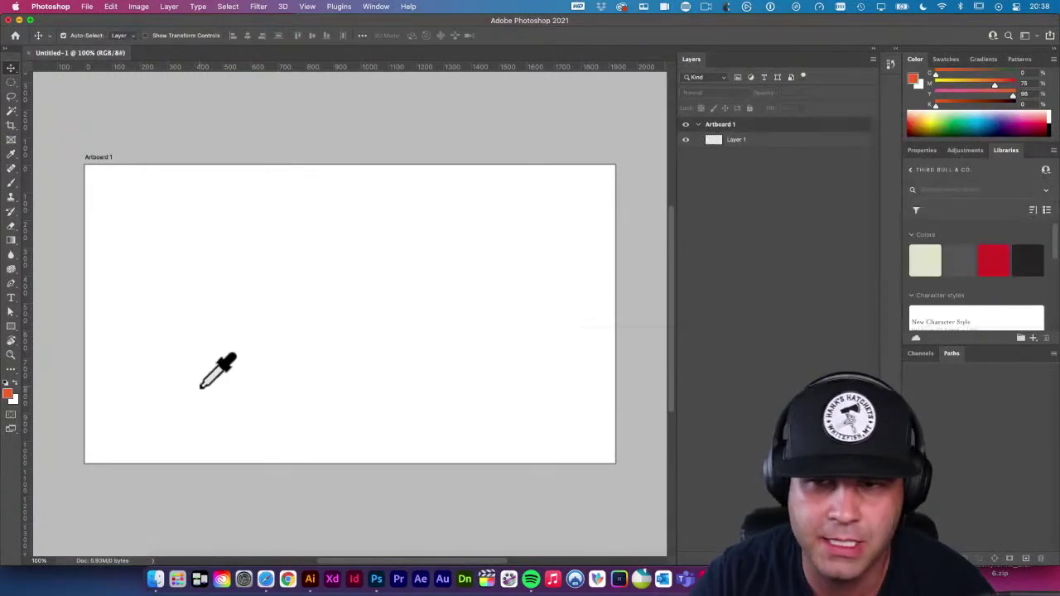
click(714, 140)
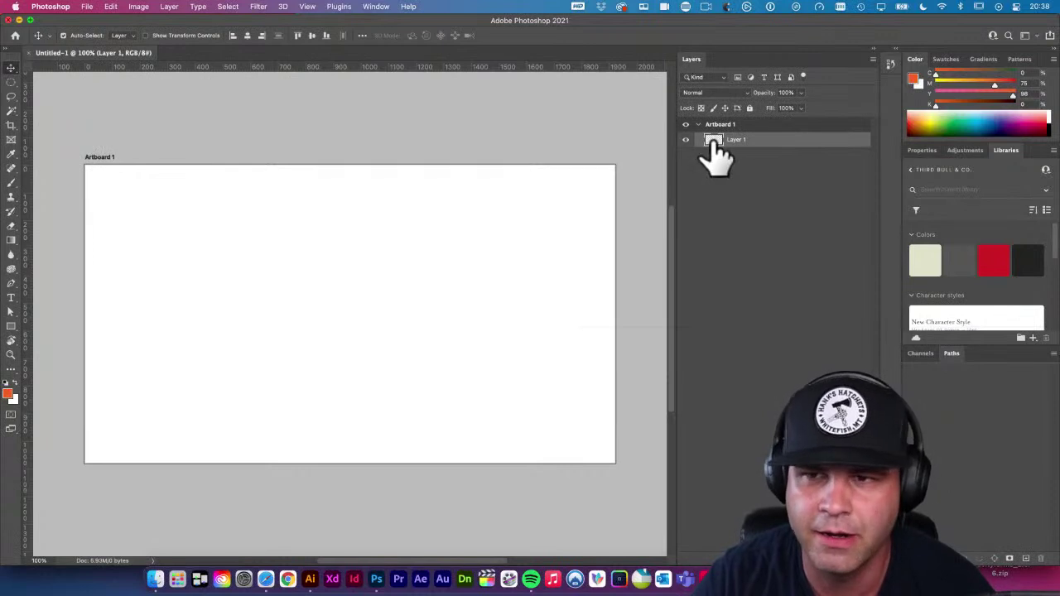
key(alt+BackSpace)
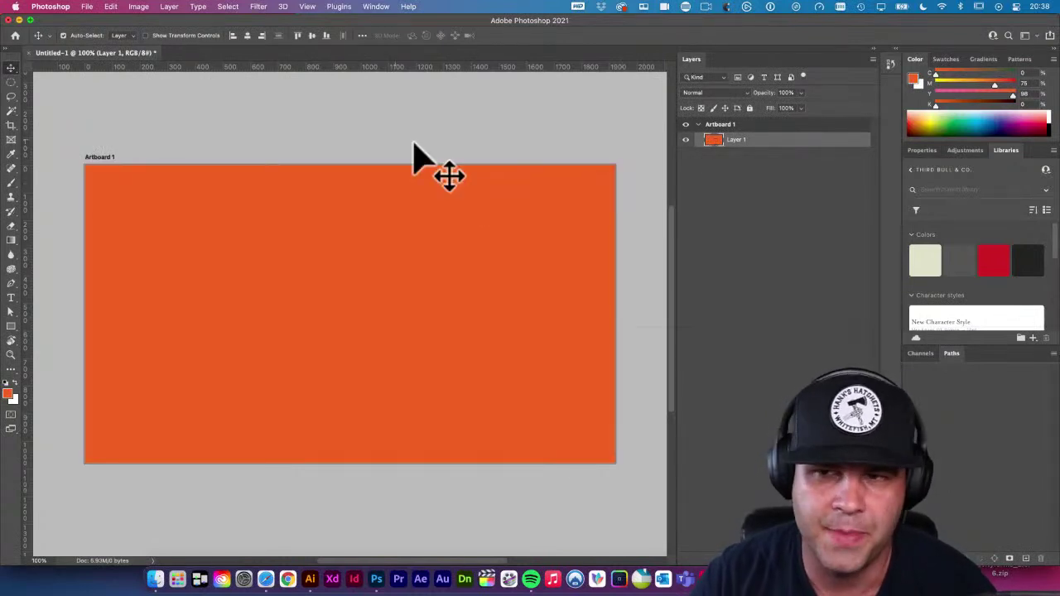
Start a quick PNG export of Artboard 1 and name the file 1920x1080-size-test.png
right_click(717, 123)
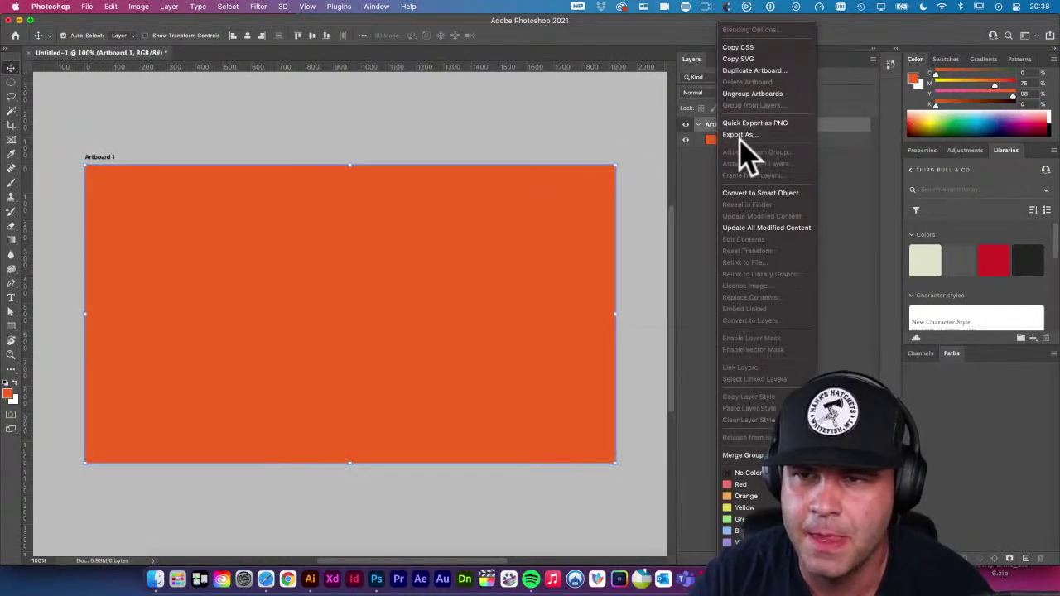
click(751, 124)
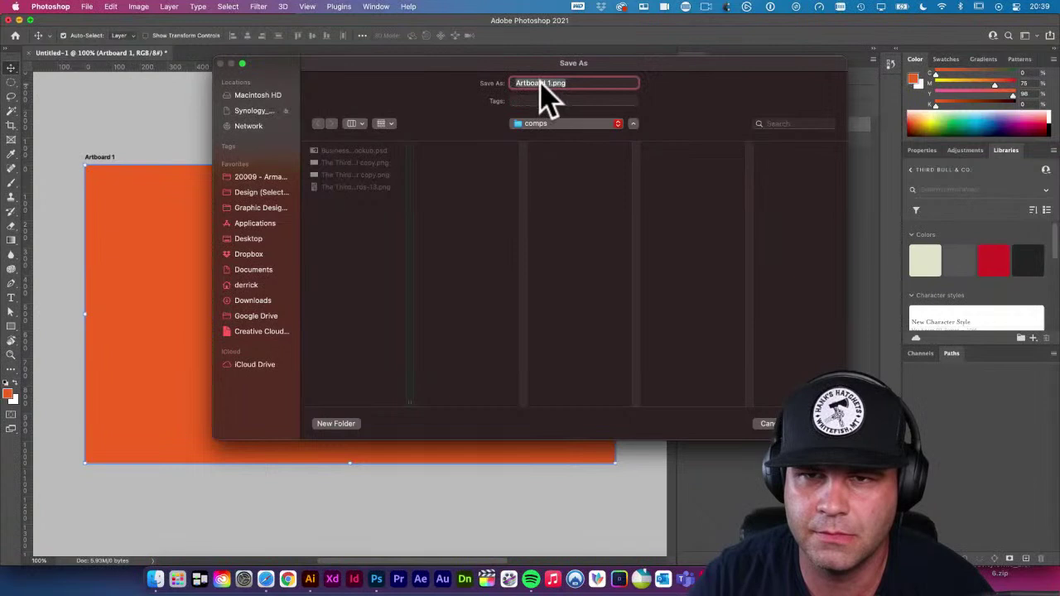
click(552, 83)
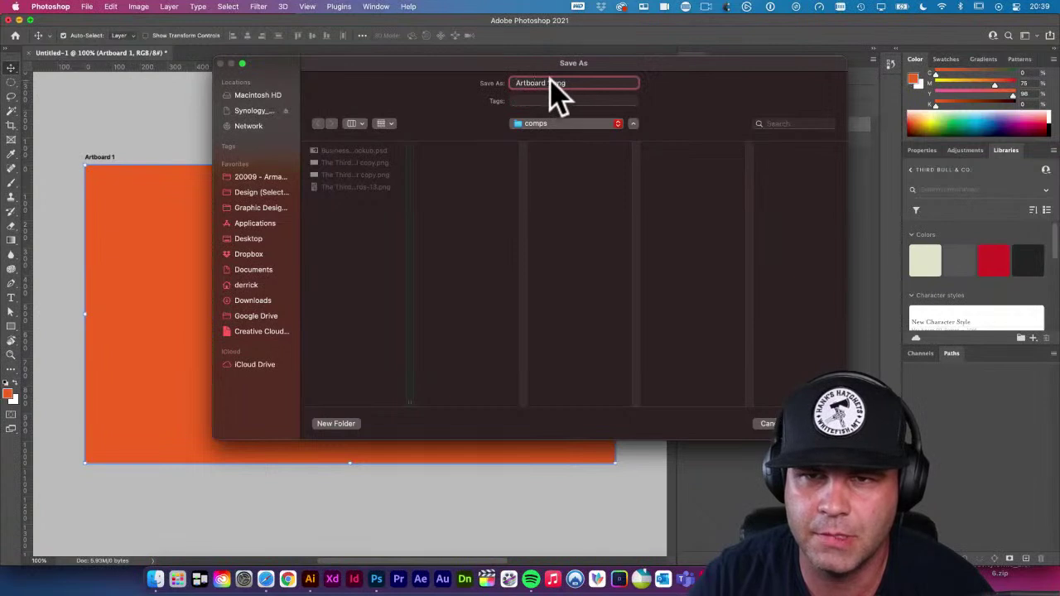
key(BackSpace)
key(BackSpace)
key(BackSpace)
key(BackSpace)
key(BackSpace)
key(BackSpace)
key(BackSpace)
key(BackSpace)
key(BackSpace)
key(BackSpace)
text(1920x1080-size-test)
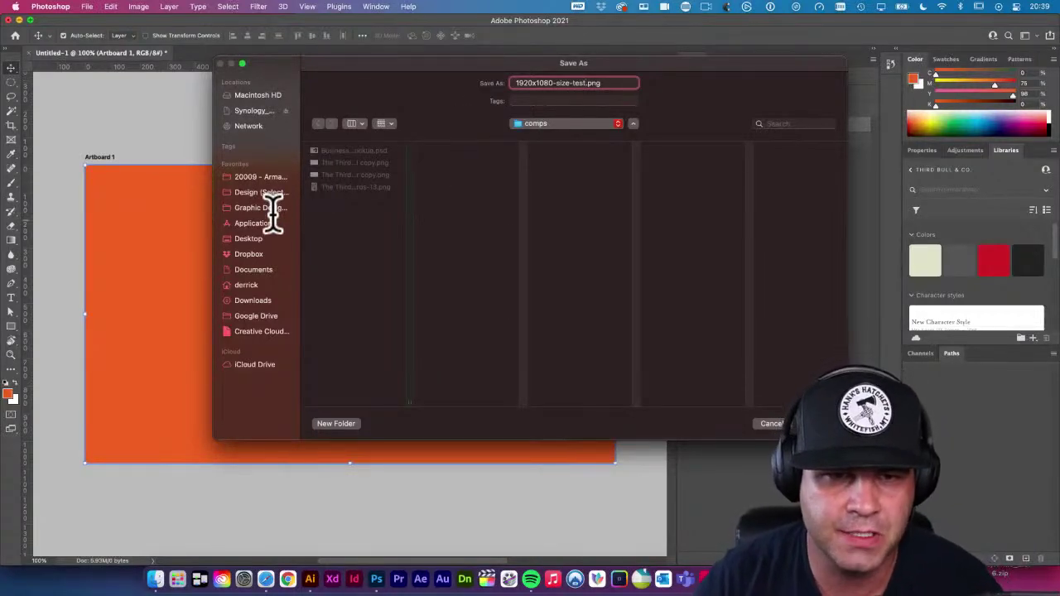
Set the save location on Synology_NAS to Work > ECENTRIA > THE THIRD BULL & CO > Presentations within the owner's files share
click(262, 110)
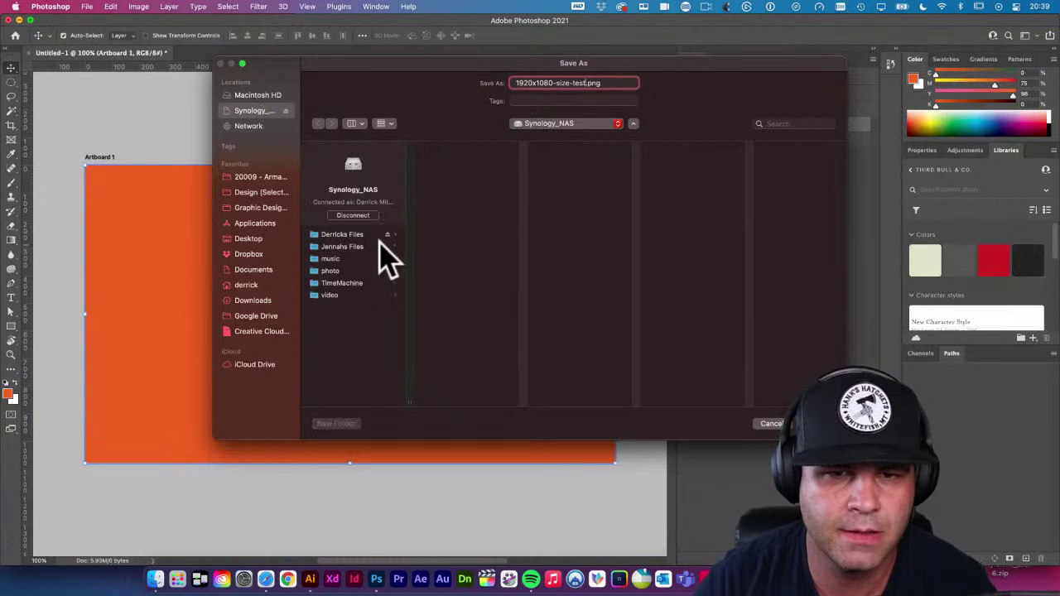
click(376, 236)
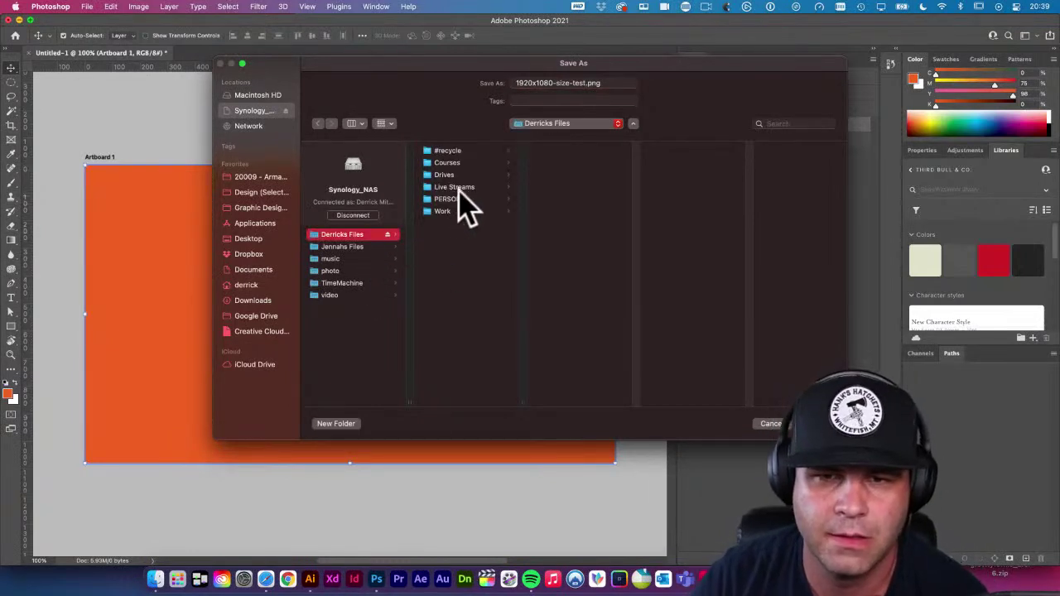
click(460, 188)
click(455, 199)
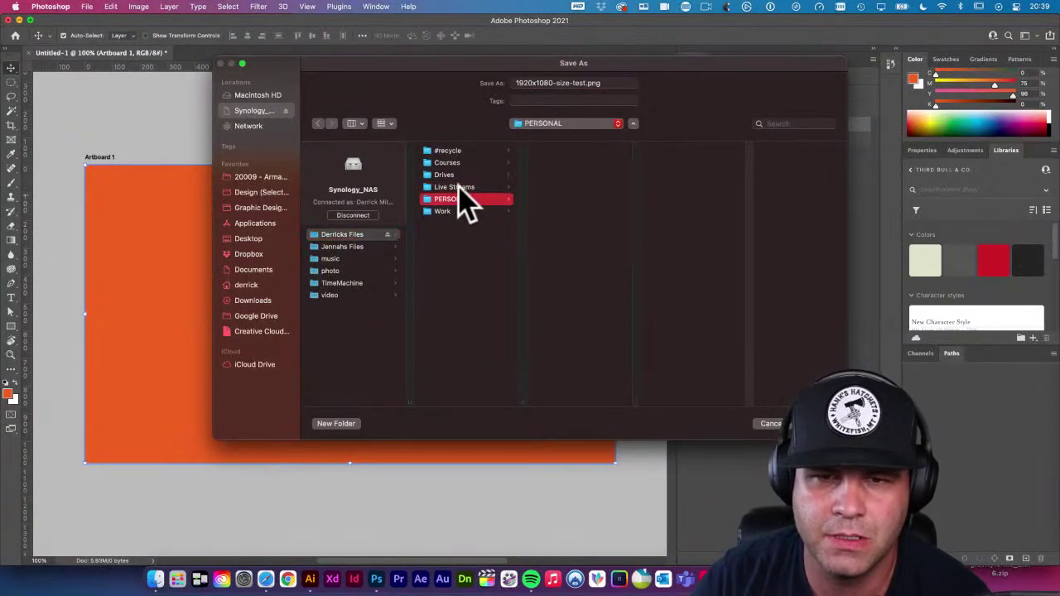
key(Up)
key(Up)
key(Up)
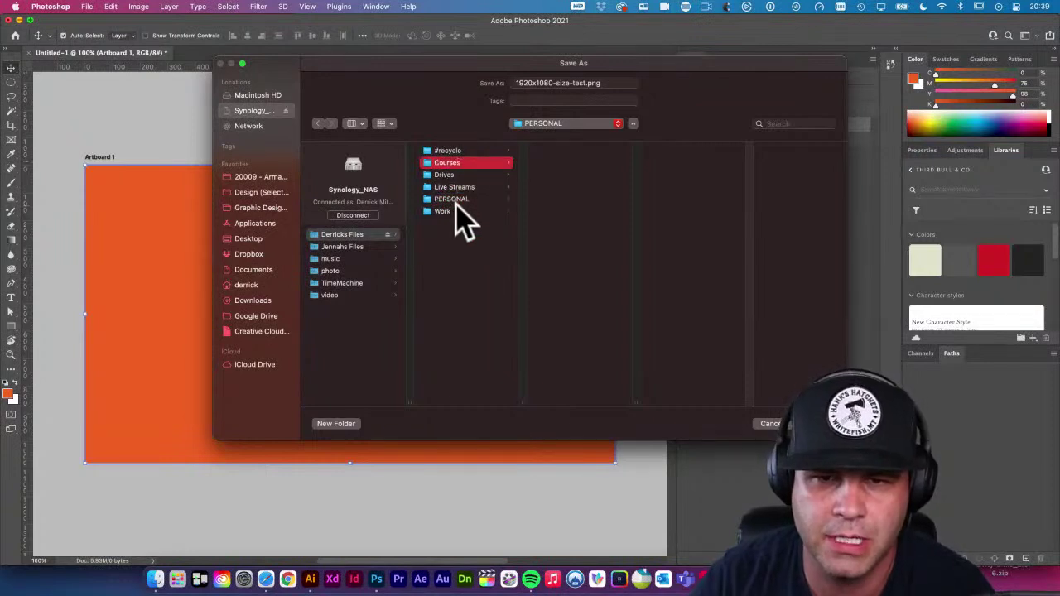
key(Down)
key(Down)
key(Down)
key(Down)
click(580, 162)
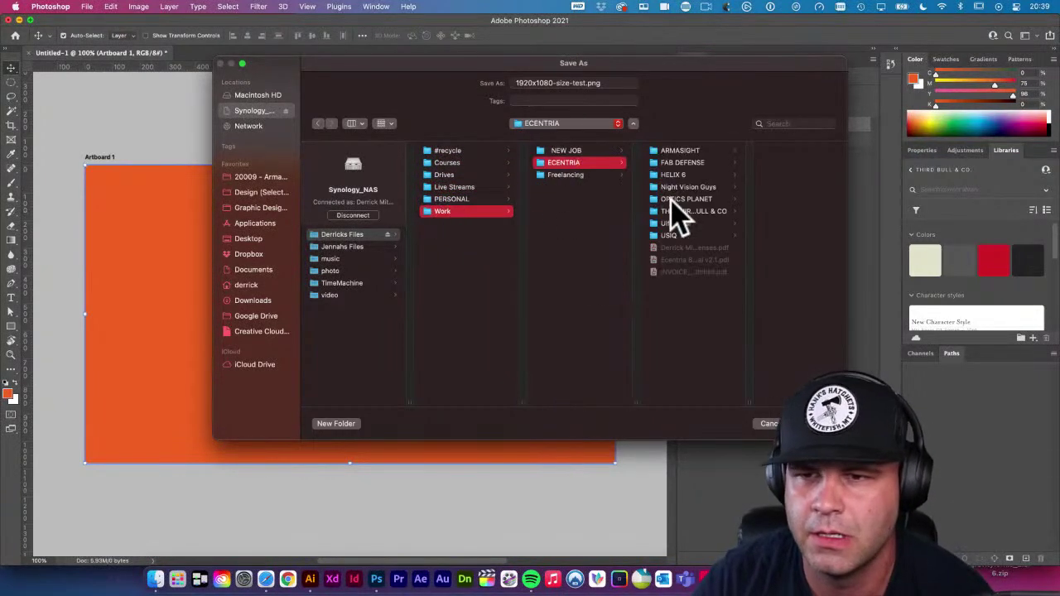
click(680, 212)
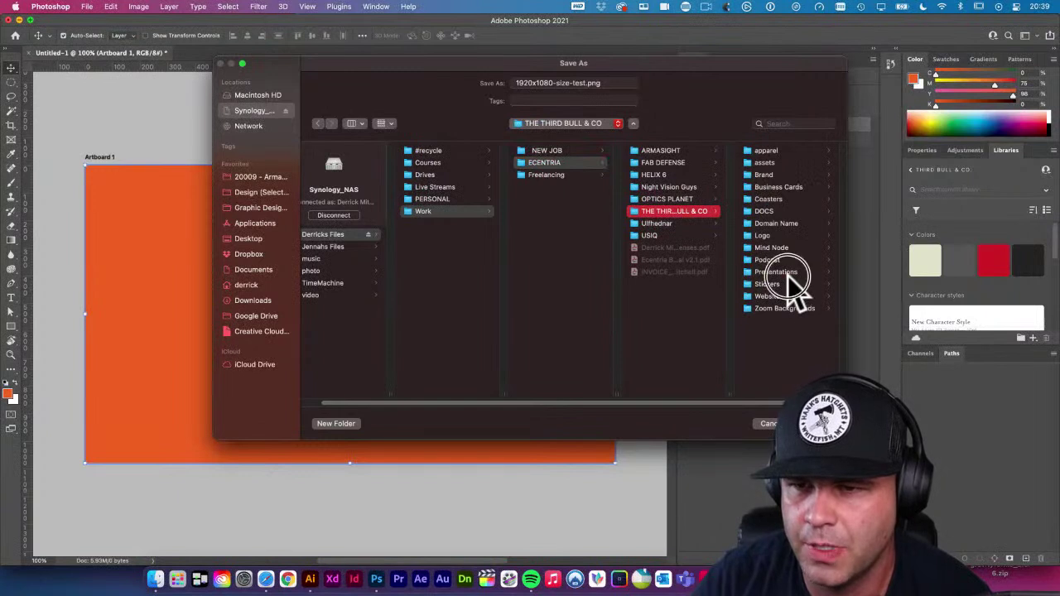
click(776, 273)
Create a Presentation Templates folder with an Assets subfolder and save the exported PNG there
click(336, 423)
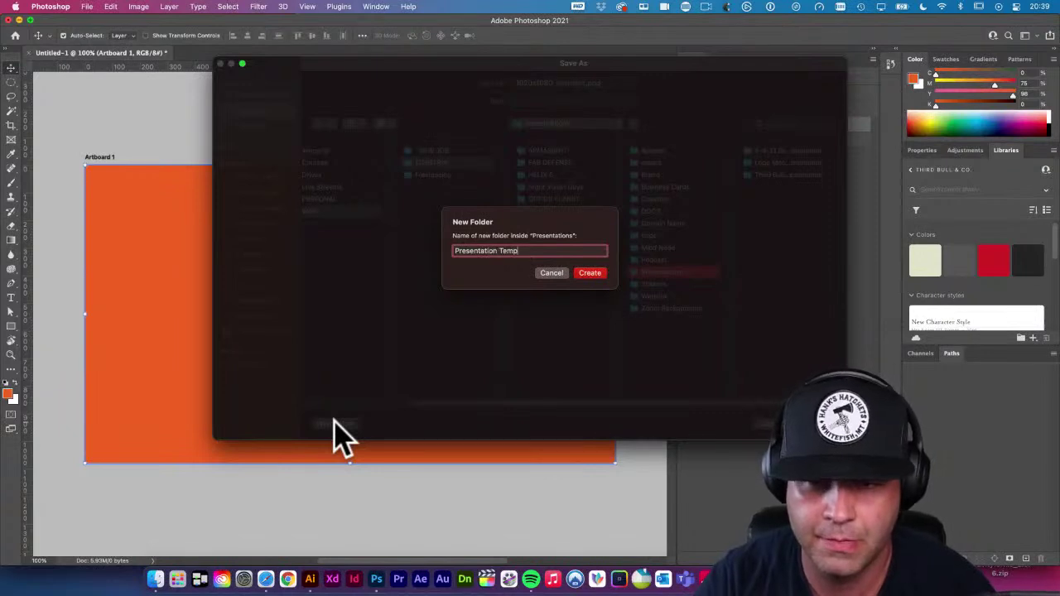
key(Return)
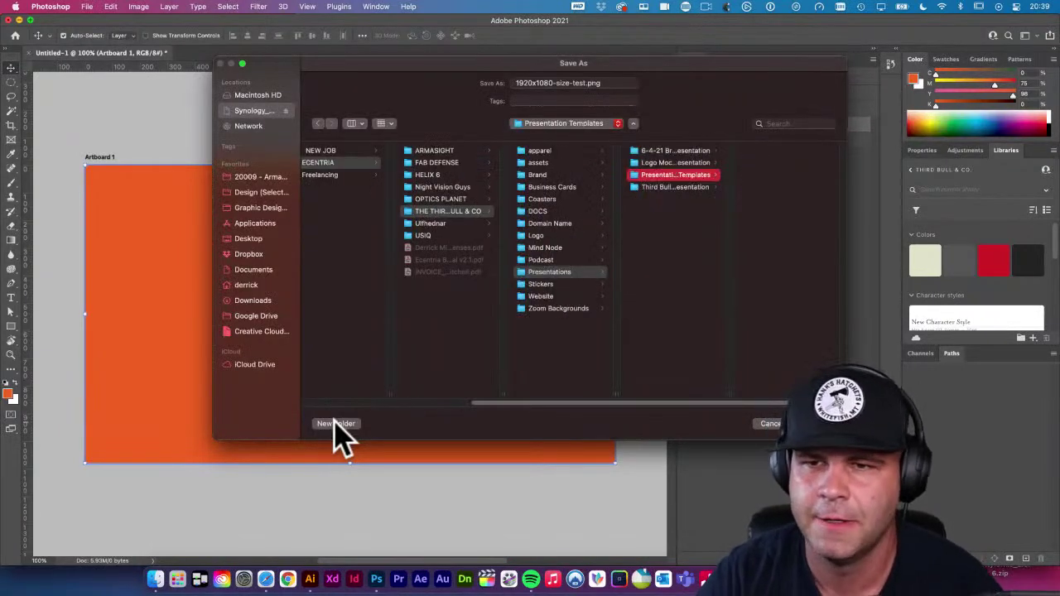
click(337, 425)
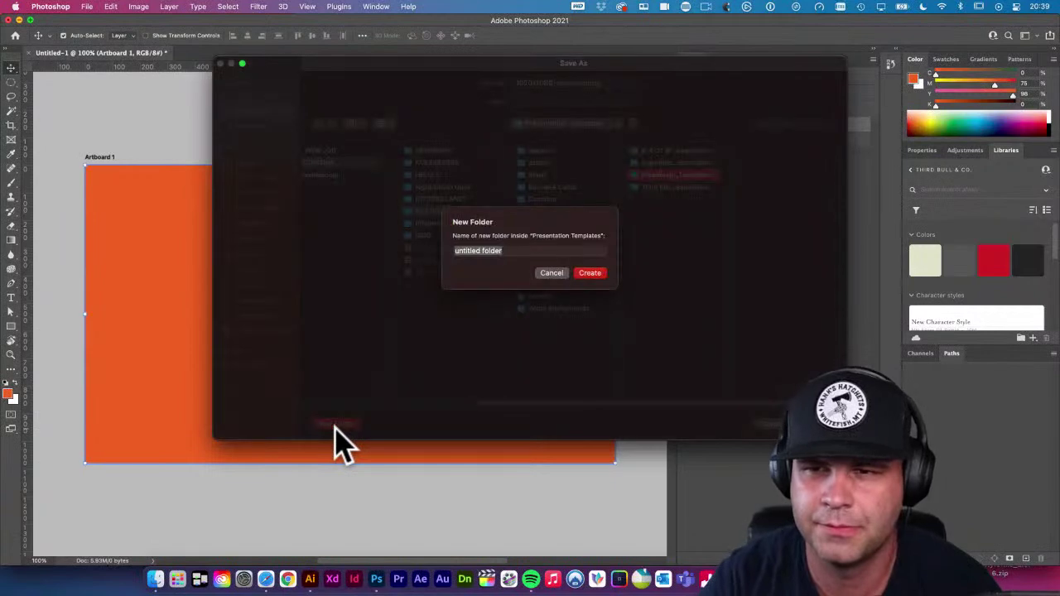
text(Assets)
key(Return)
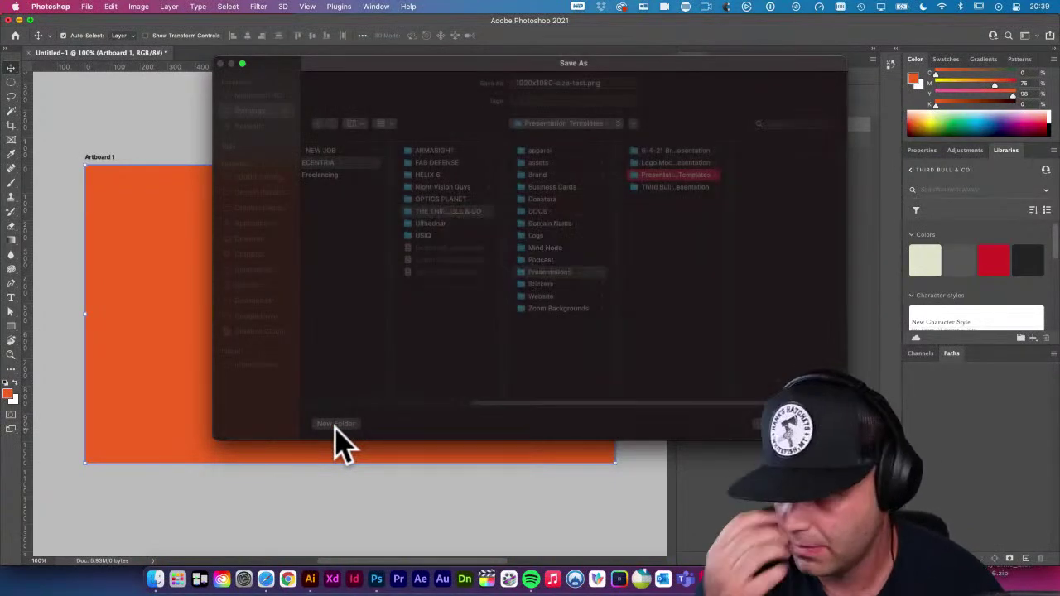
key(Return)
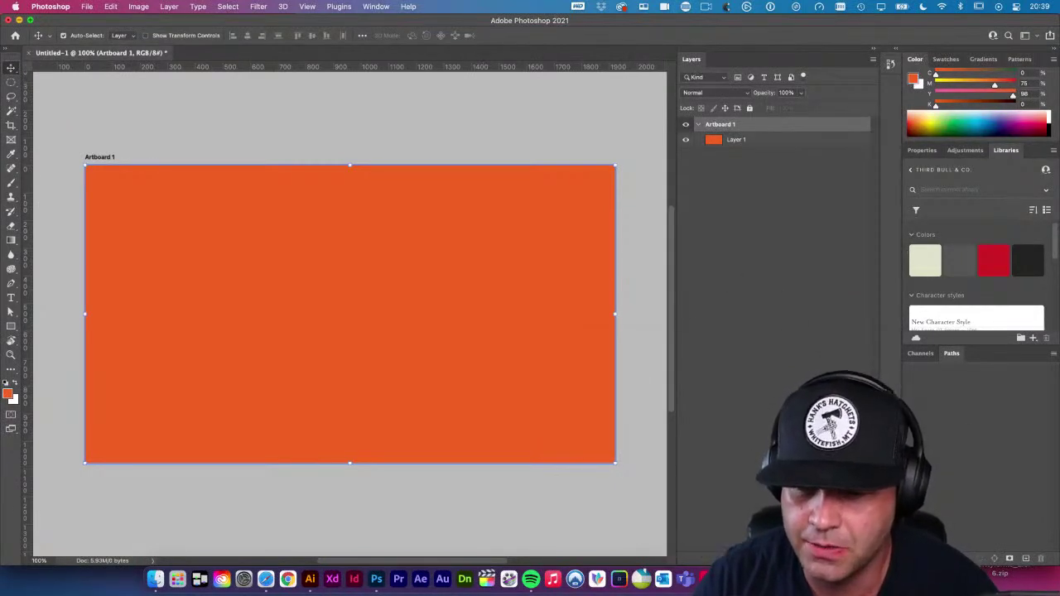
Switch back to PowerPoint and close the sample presentation, Presentation3
key(super+Tab)
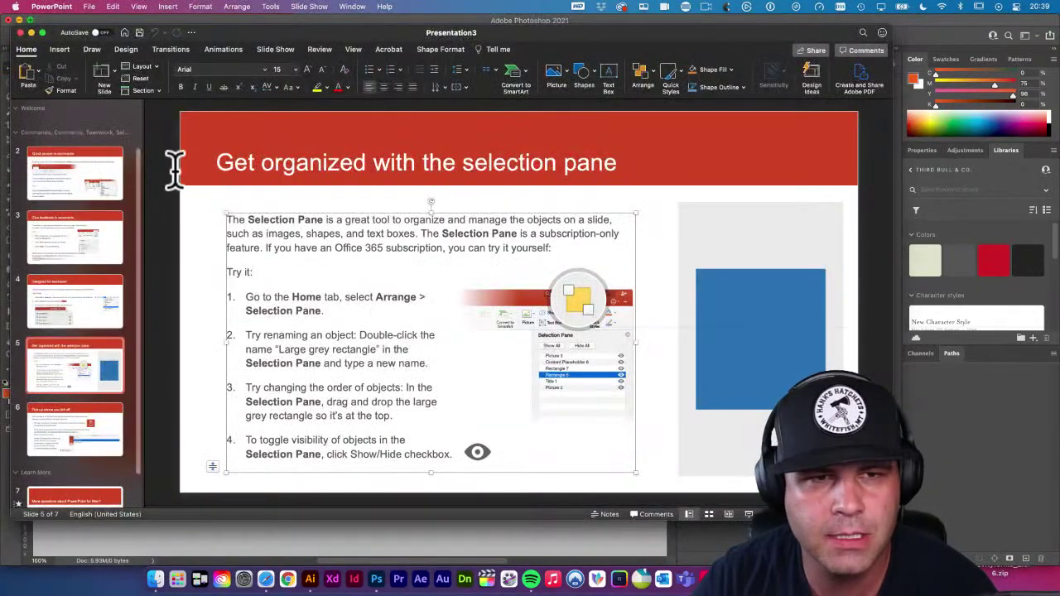
click(26, 50)
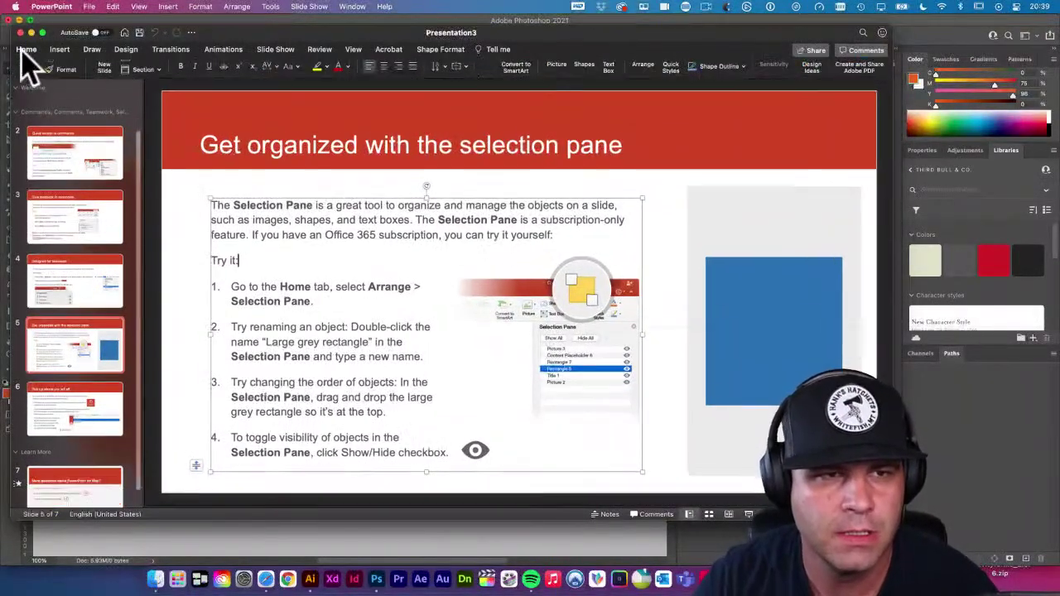
click(20, 32)
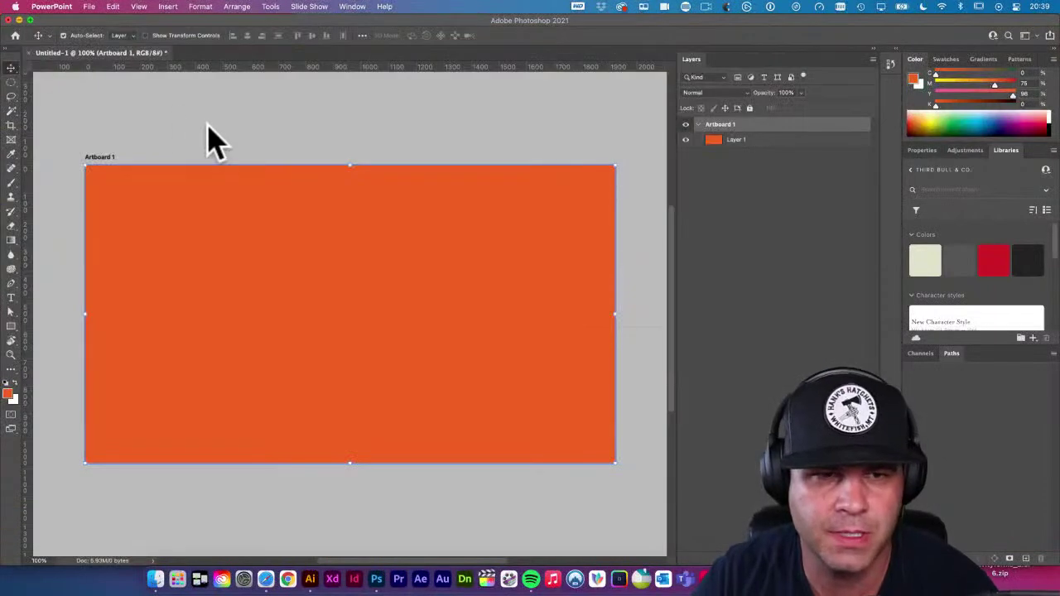
Create a new blank presentation and leave its title placeholder empty and deselected
click(89, 7)
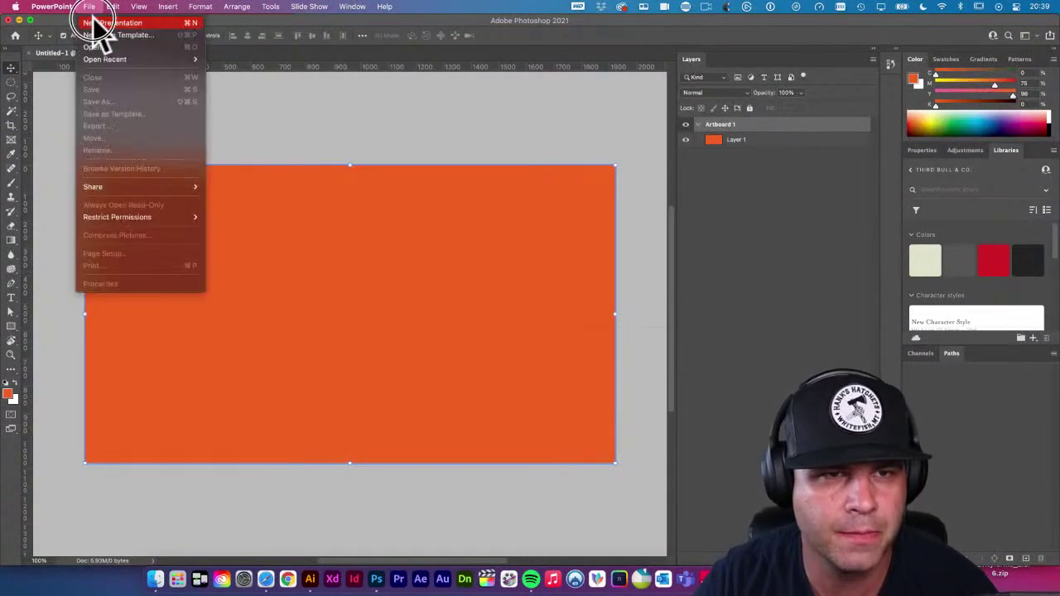
click(199, 71)
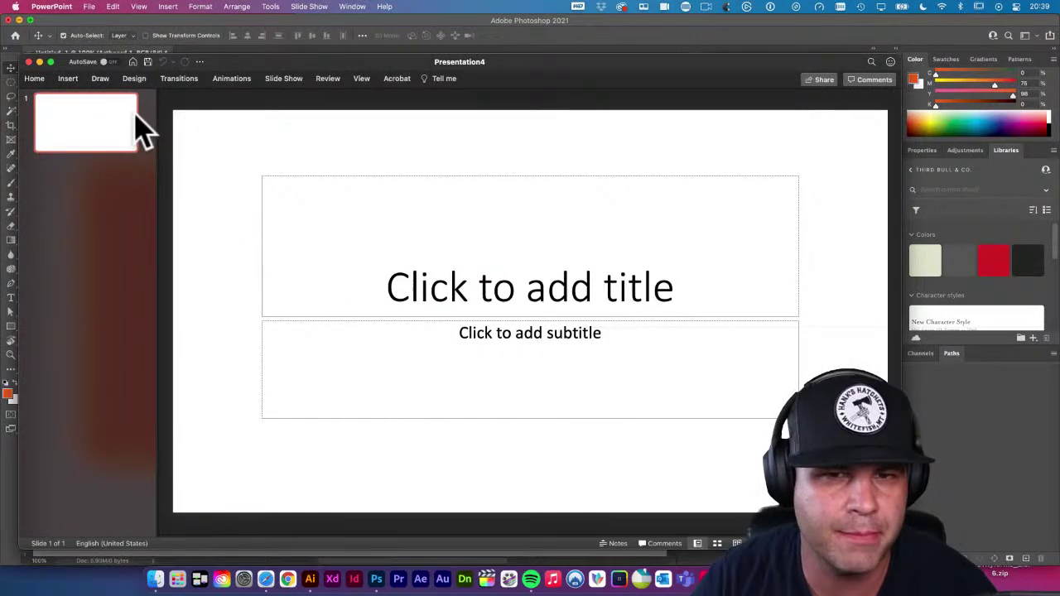
click(270, 200)
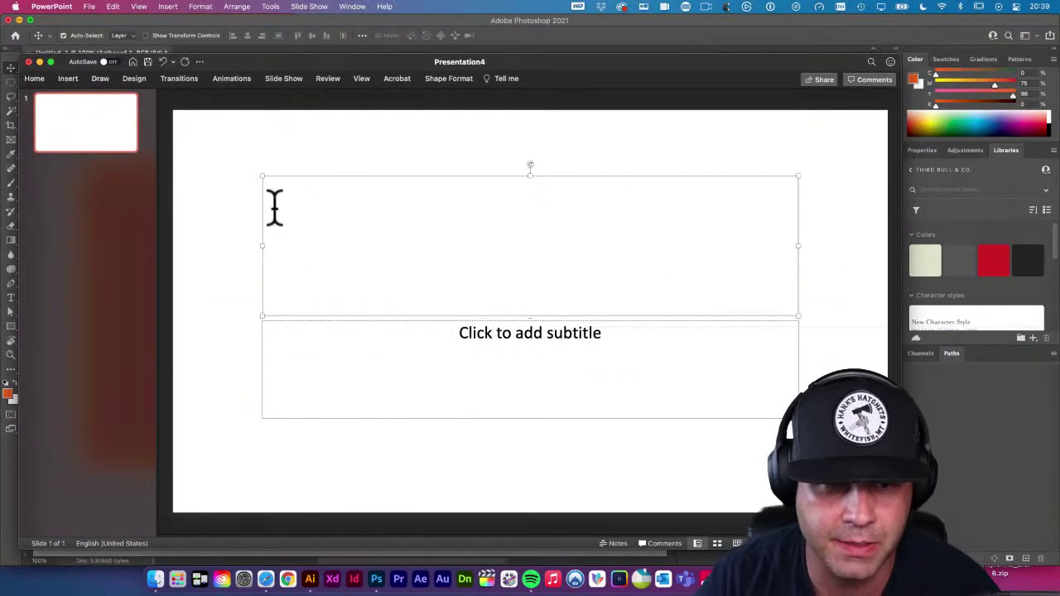
click(241, 162)
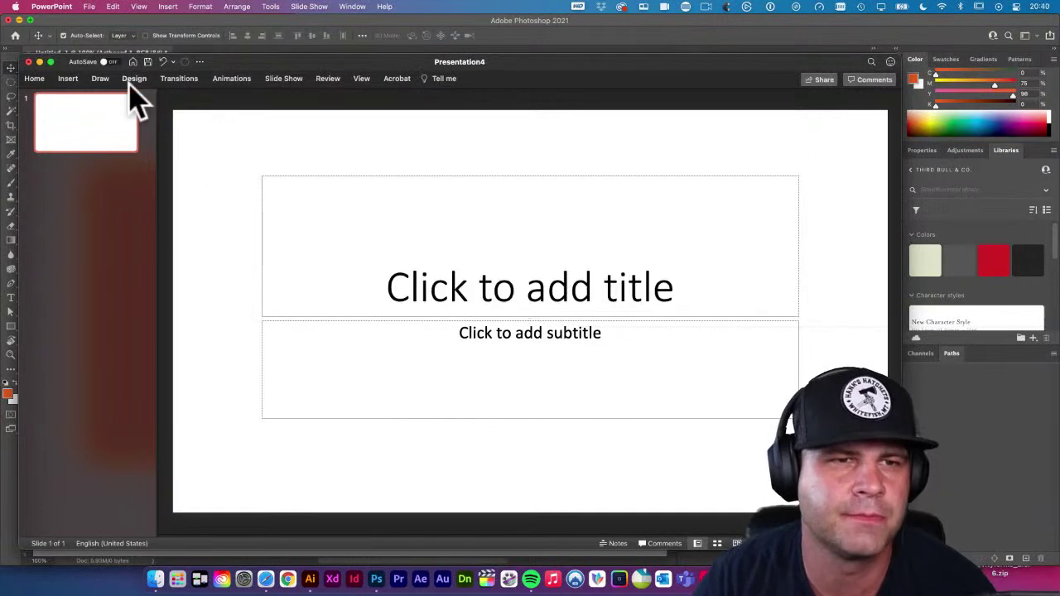
Start inserting a picture from file, browse Synology_NAS to the ECENTRIA work folder, and add THE THIRD BULL & CO to the dialog's favorites
click(69, 78)
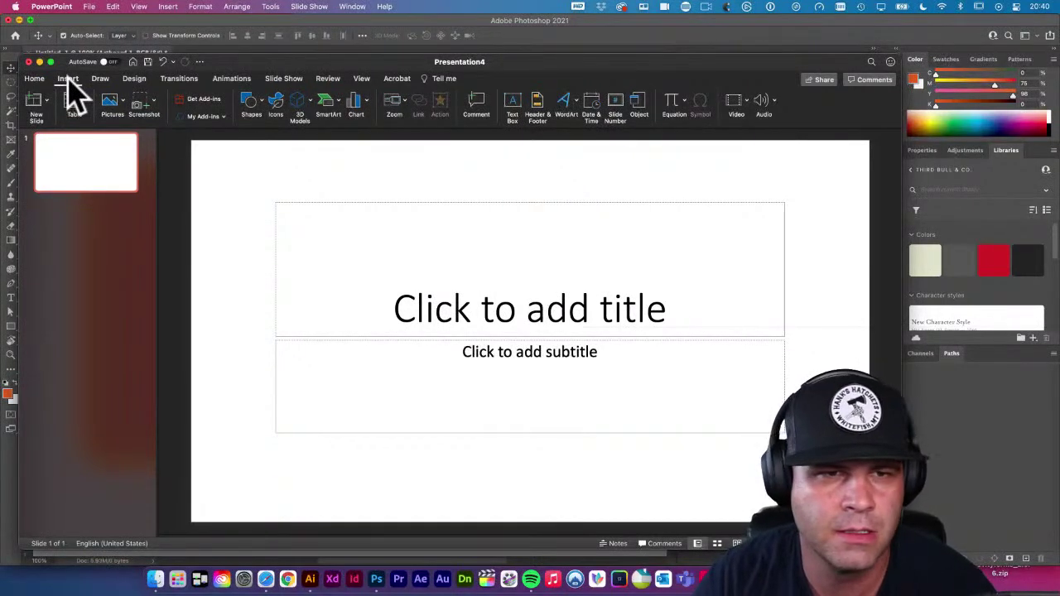
click(123, 99)
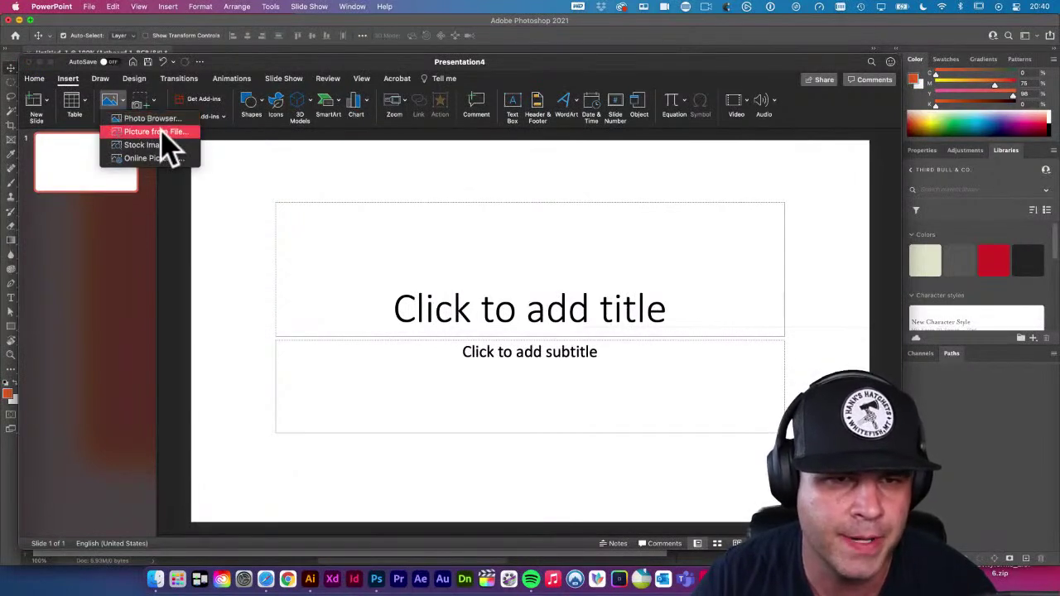
click(165, 133)
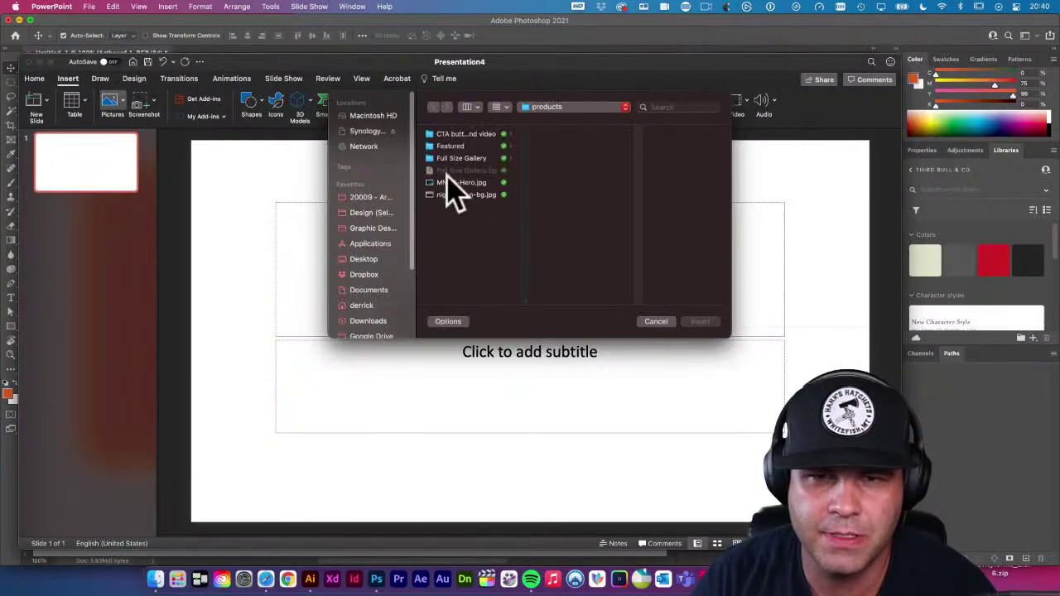
click(364, 116)
click(364, 131)
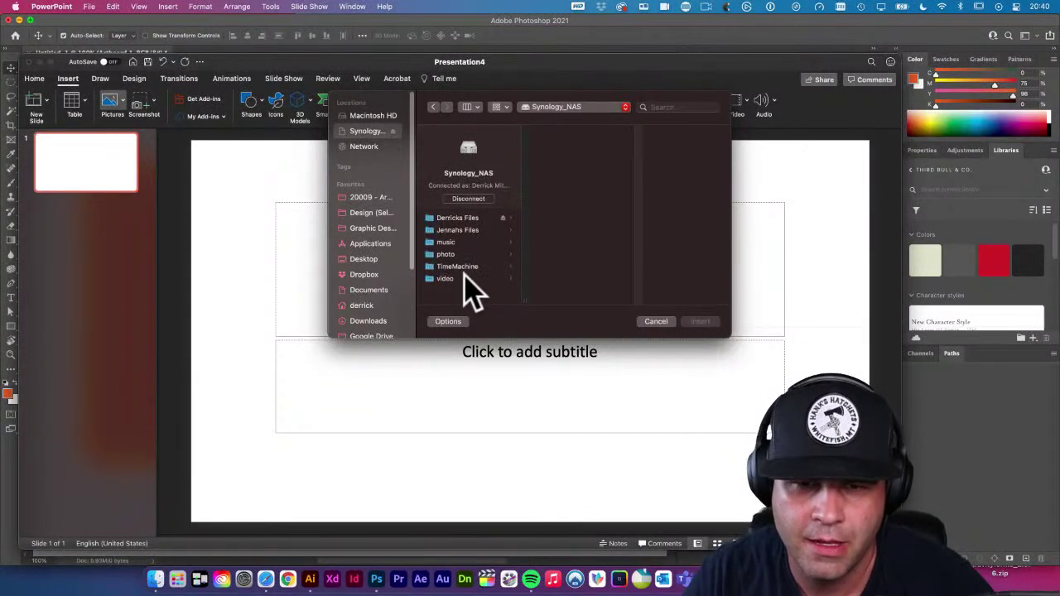
click(472, 229)
click(490, 218)
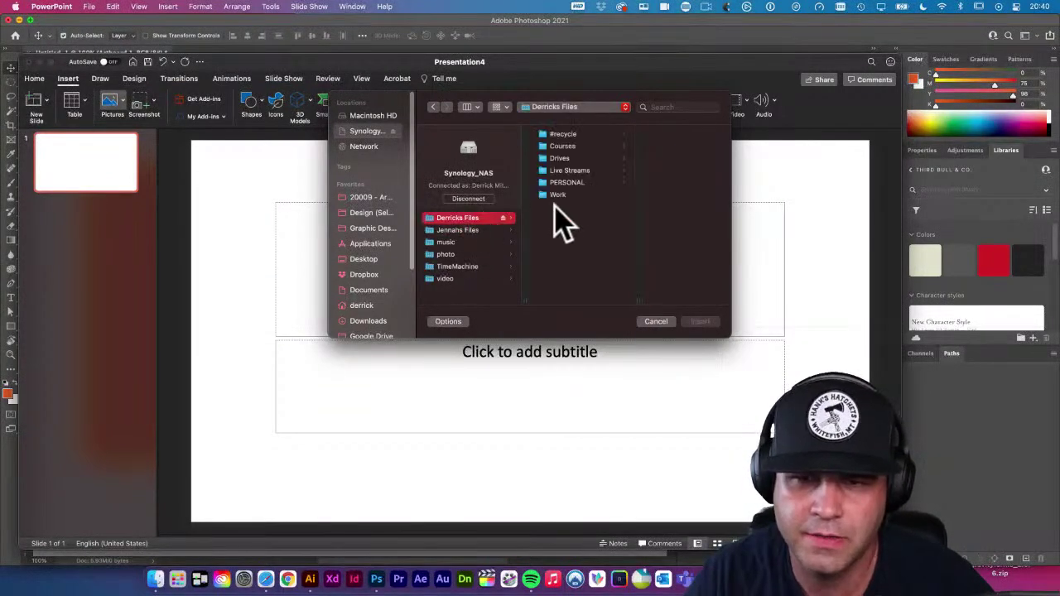
click(566, 196)
click(671, 146)
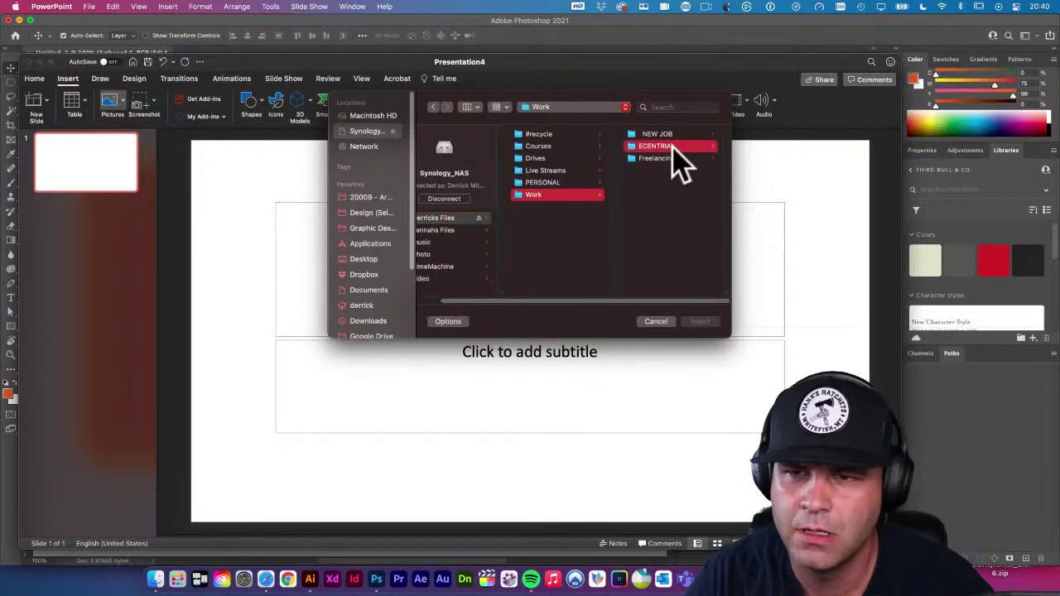
drag(670, 195, 383, 203)
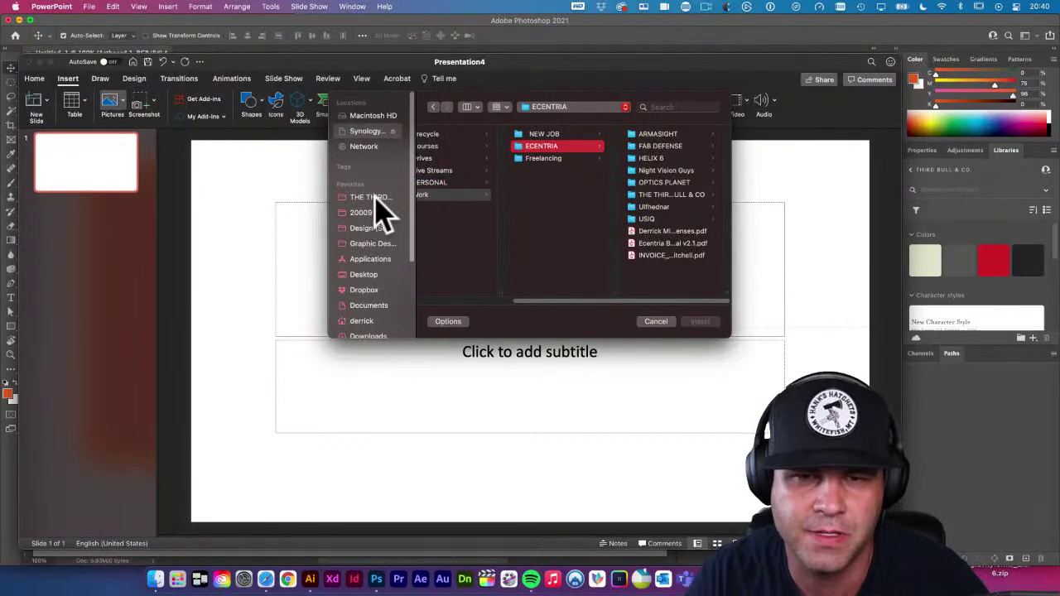
Insert the 1920x1080 test PNG from THE THIRD BULL & CO > Presentations > Presentation Templates > Assets and check how it fits the slide
click(375, 197)
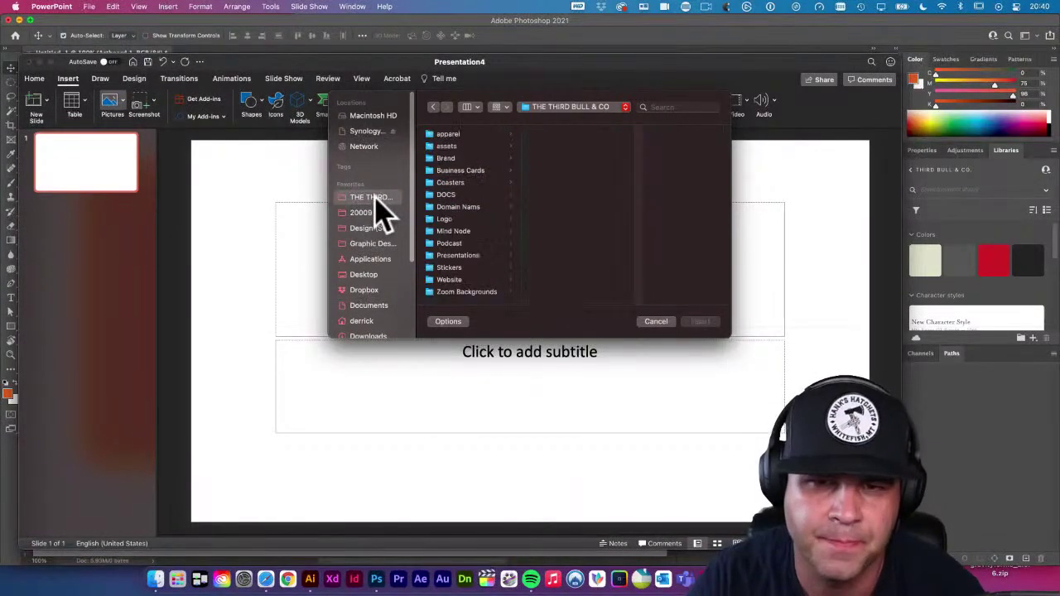
click(462, 256)
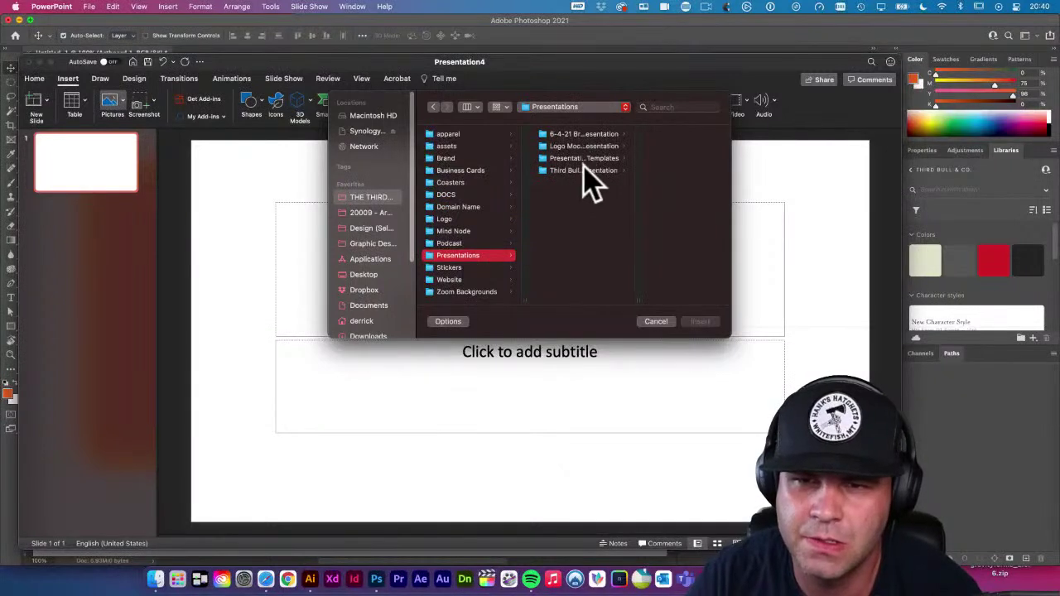
click(586, 158)
click(627, 135)
click(679, 136)
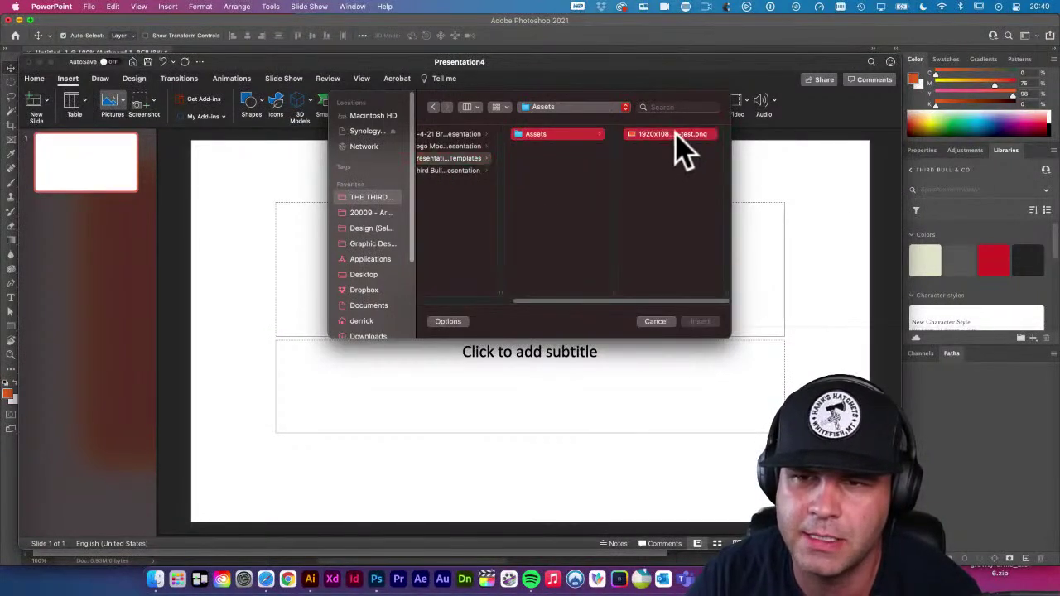
click(700, 322)
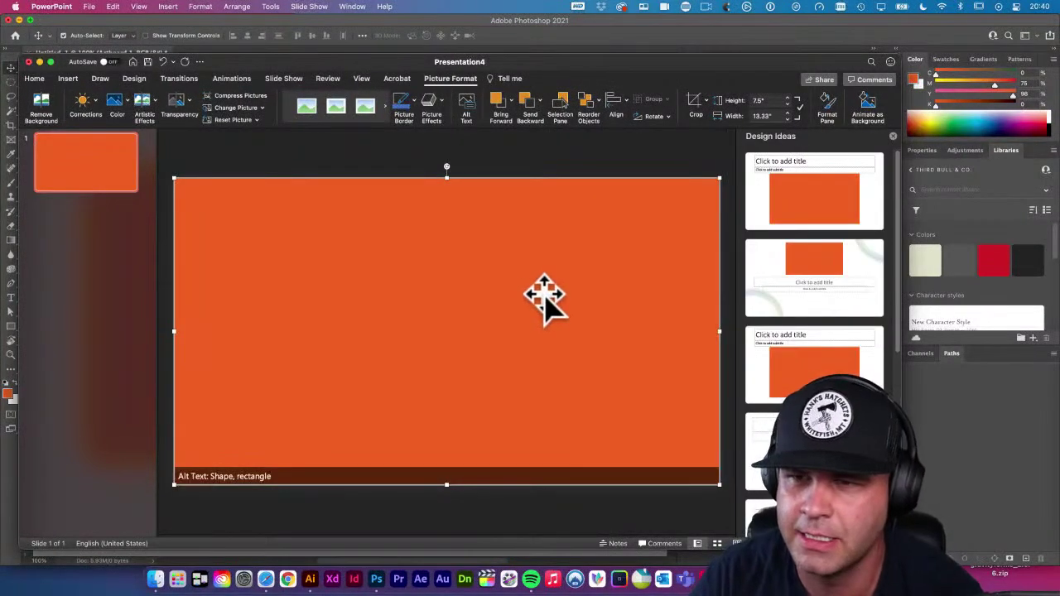
click(579, 157)
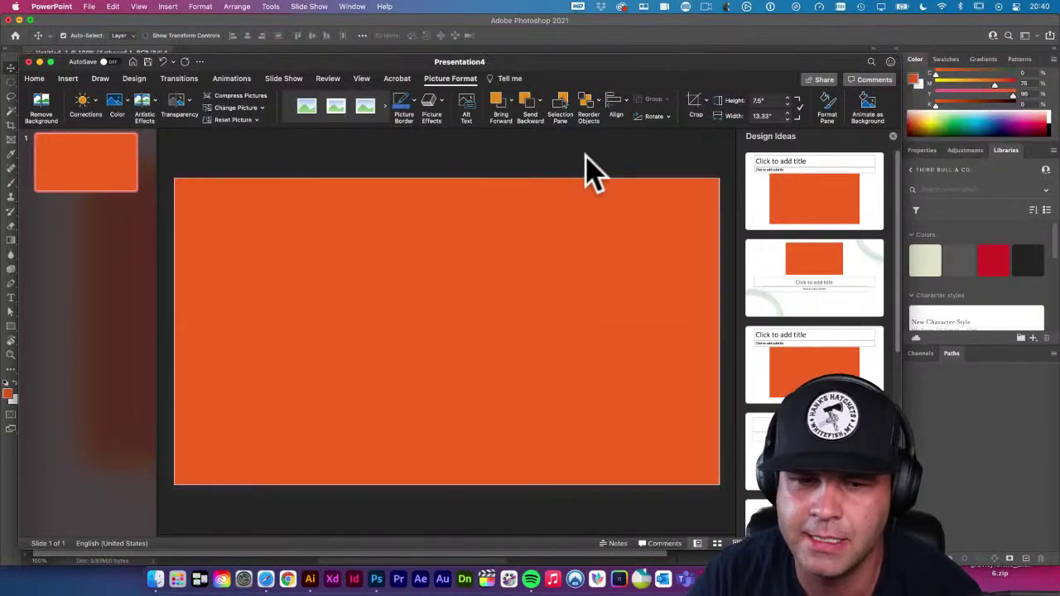
click(568, 236)
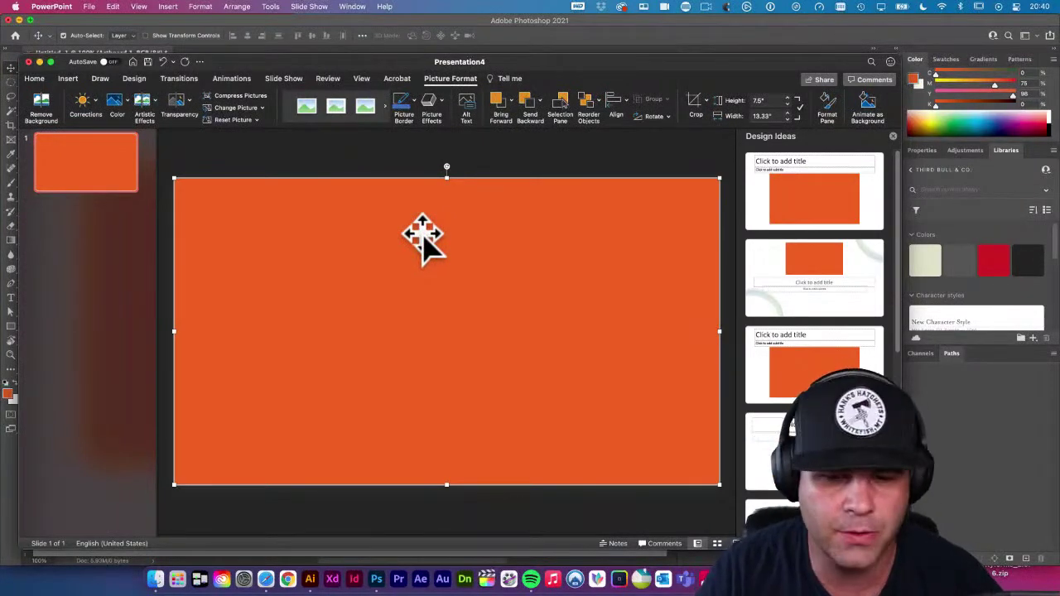
Switch to Photoshop, set the foreground color to efefef and fill Layer 1 with it
click(378, 578)
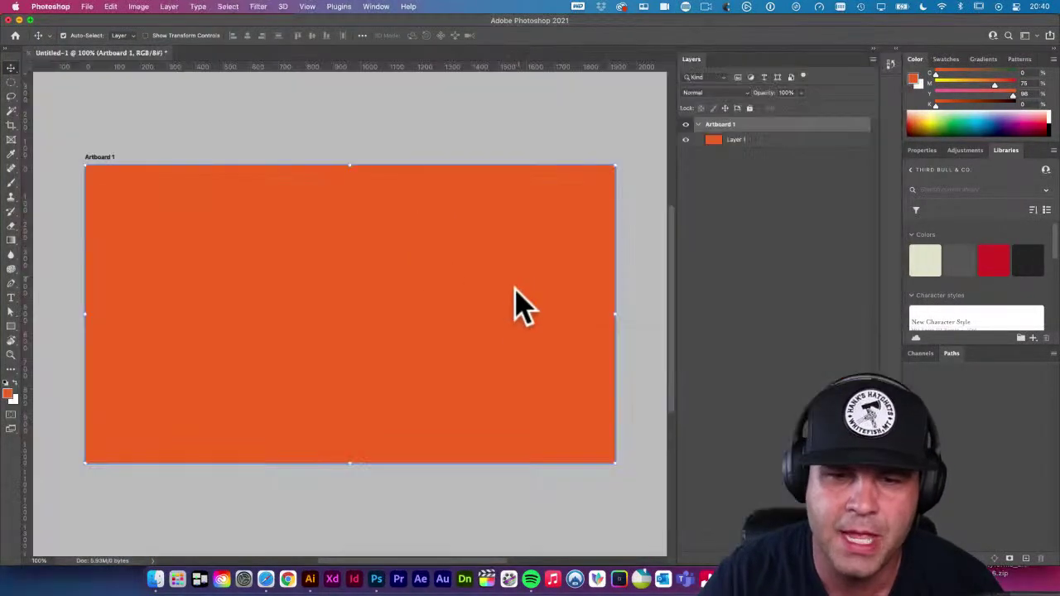
click(732, 144)
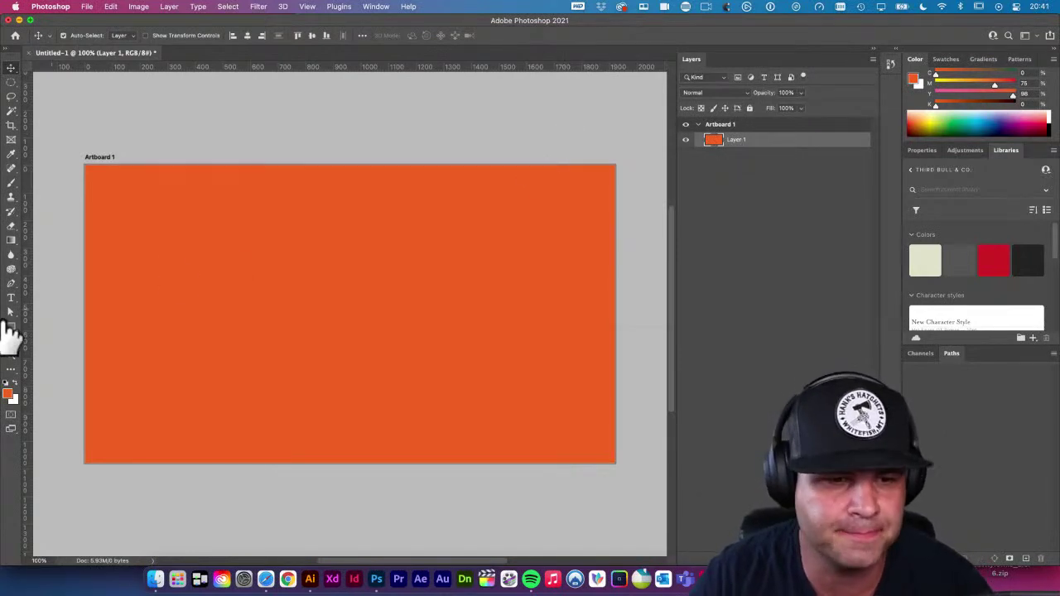
click(9, 394)
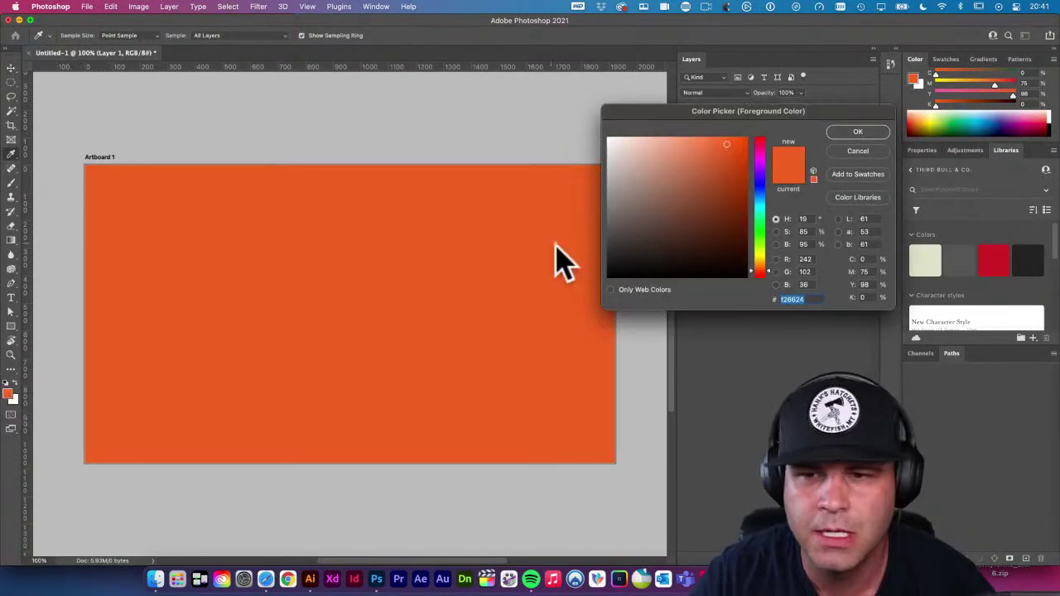
text(efefef)
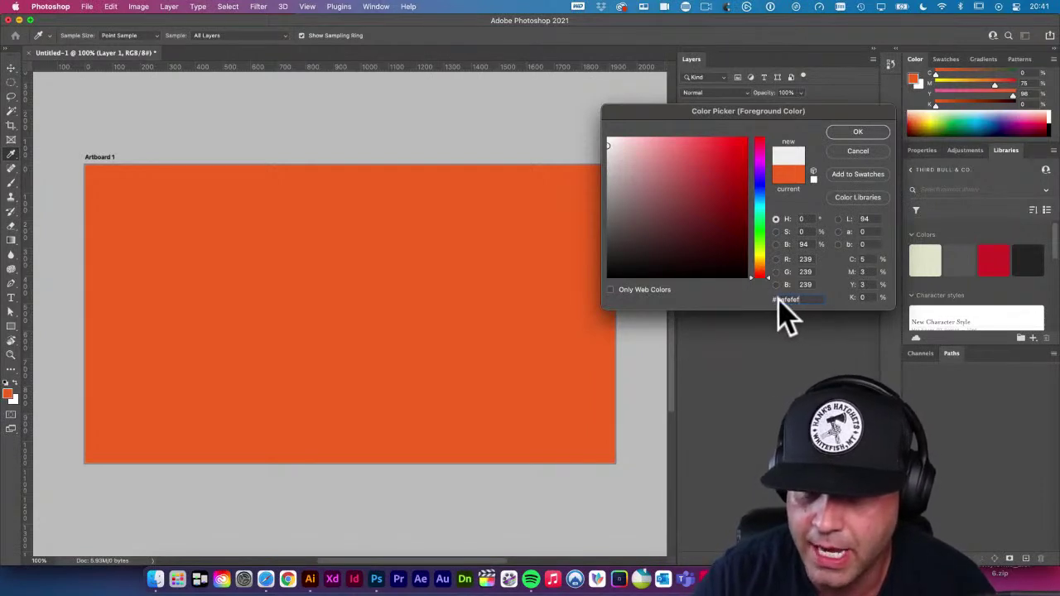
key(Return)
key(v)
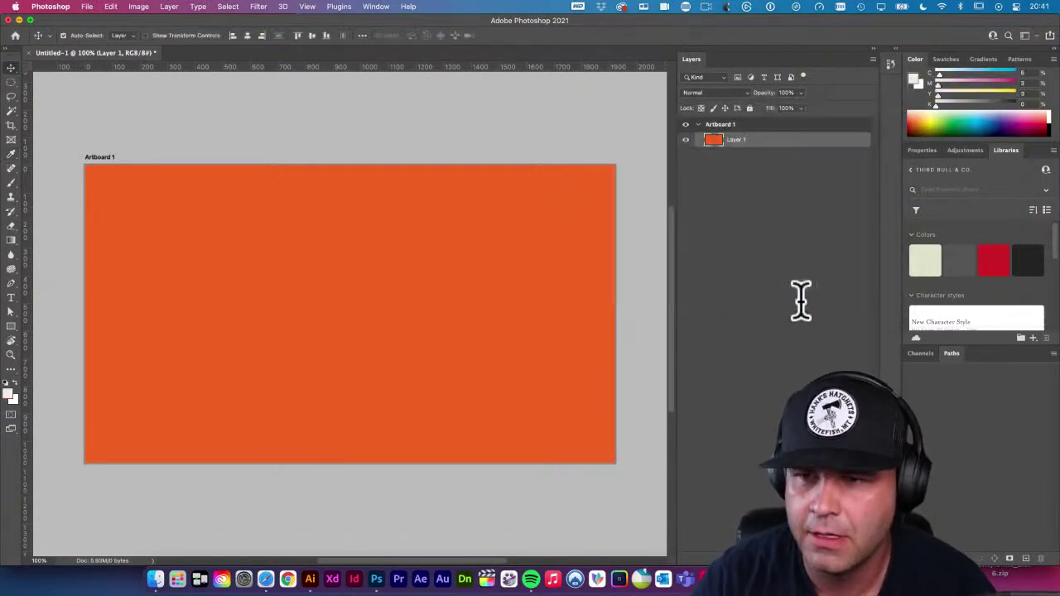
key(alt+BackSpace)
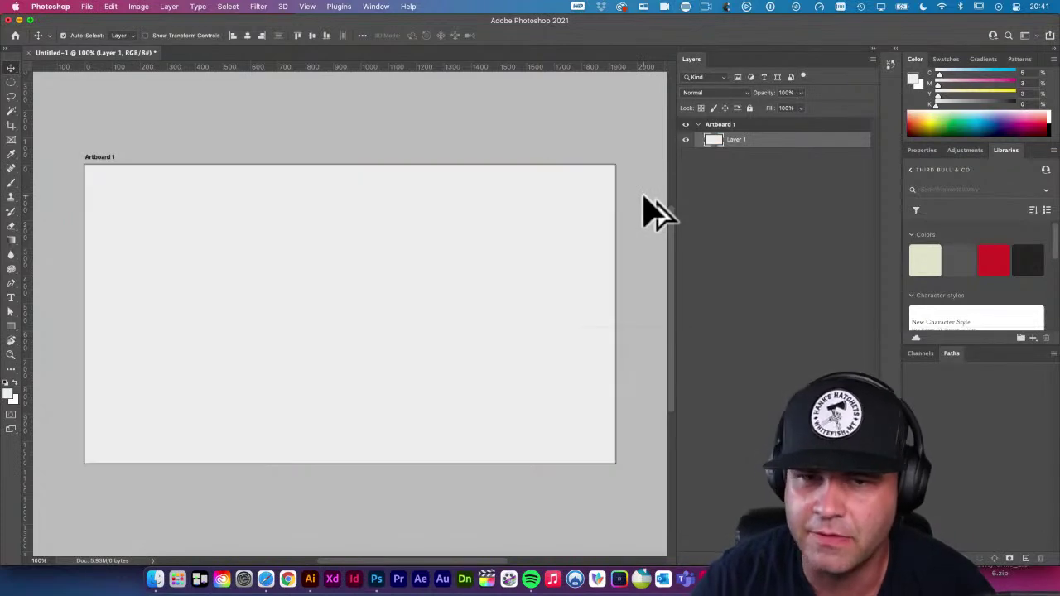
Rename Artboard 1 as off white full logo watermark
click(714, 124)
double_click(718, 124)
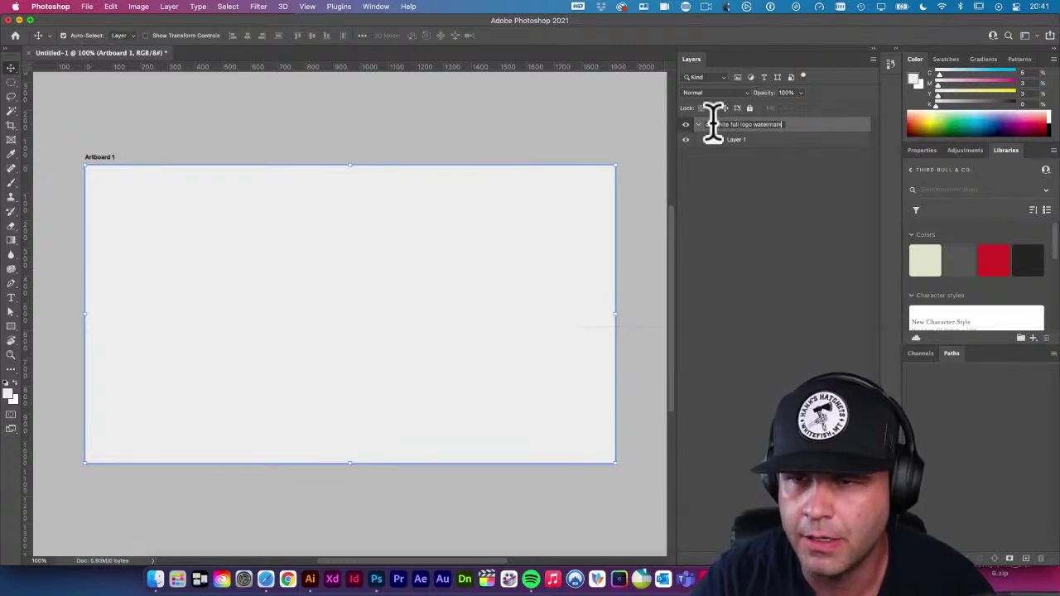
text(off white full logo watermark)
key(Return)
Place the Primary FULL COLOR logo from the THIRD BULL & CO. library on the artboard, scaled to about 1200 px wide
scroll(994, 308, down, 3)
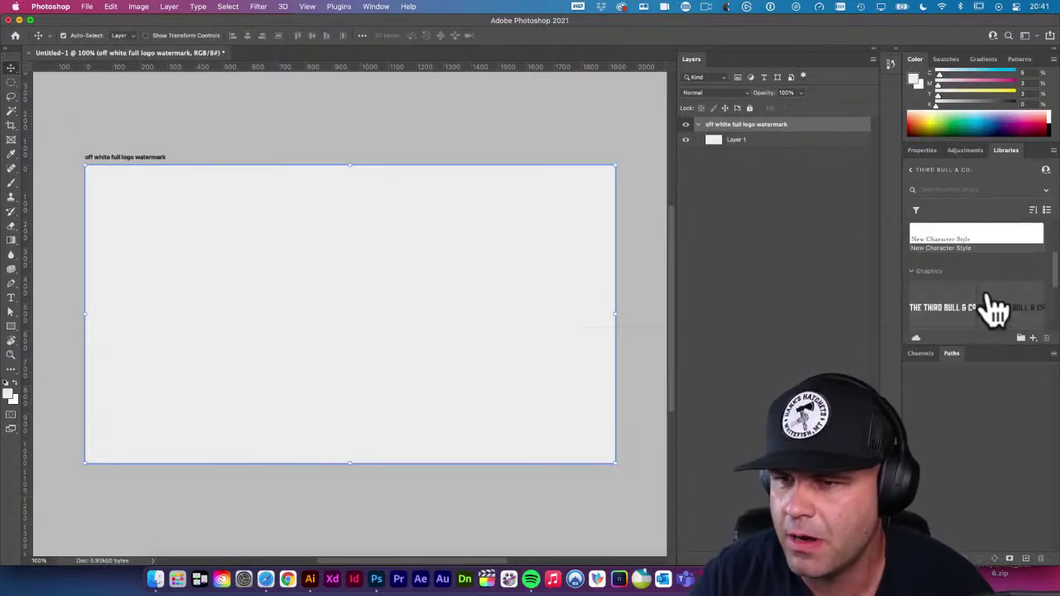
scroll(994, 308, down, 3)
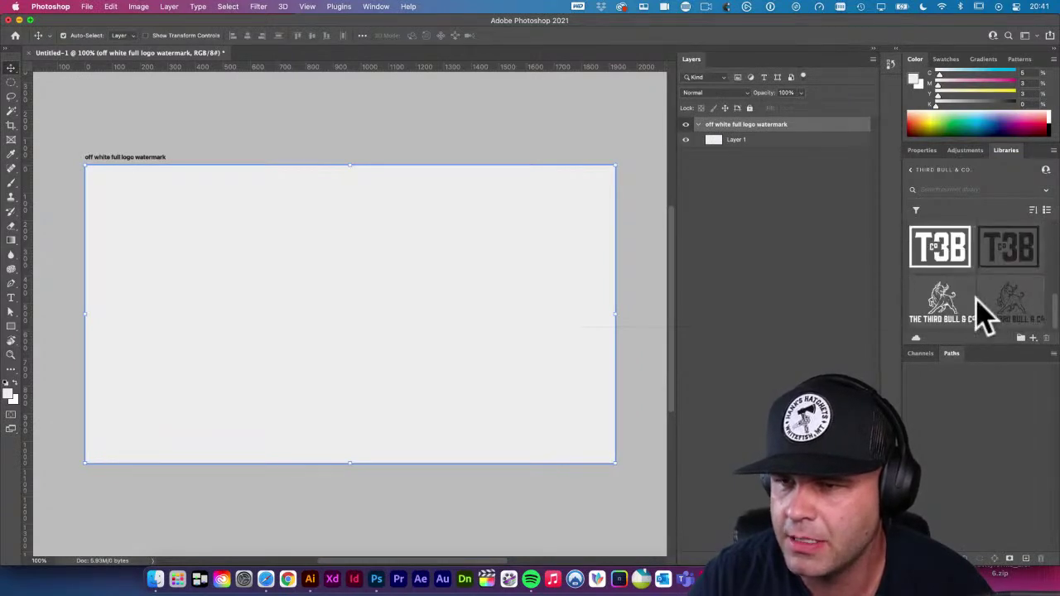
drag(1013, 308, 369, 317)
drag(442, 331, 526, 389)
key(Return)
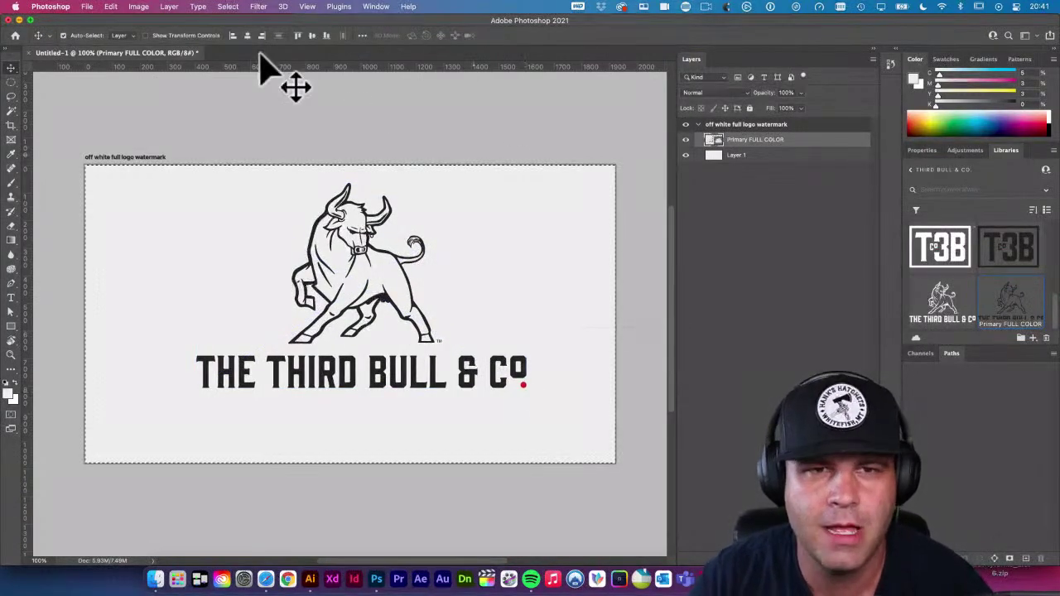
Center the logo on the artboard and clear the selection
click(297, 36)
click(312, 35)
key(super+d)
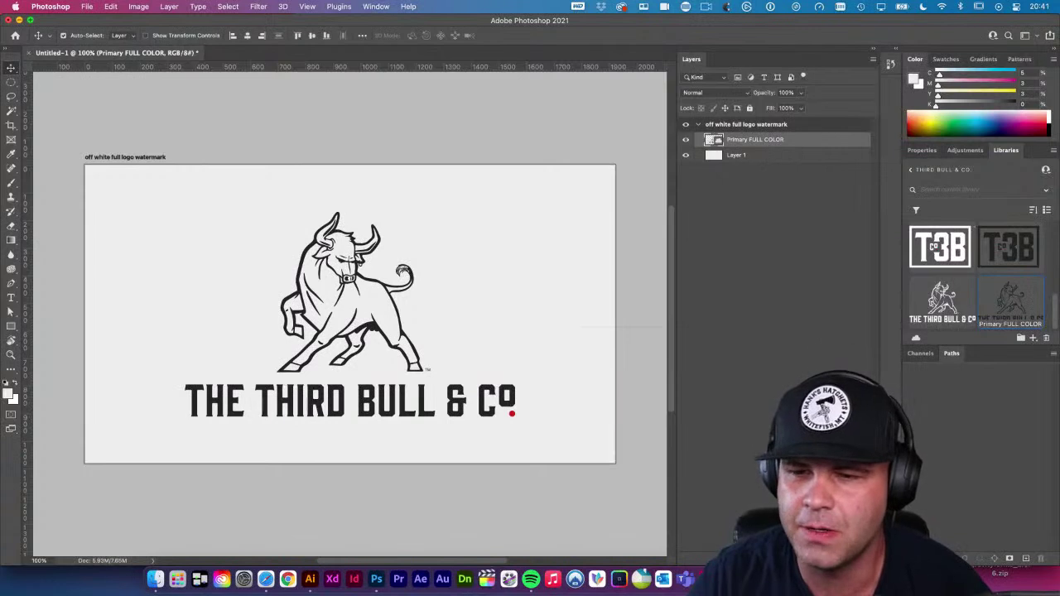
Try fading the logo by lowering its layer opacity, and restore the opacity to 100%
drag(753, 91, 518, 430)
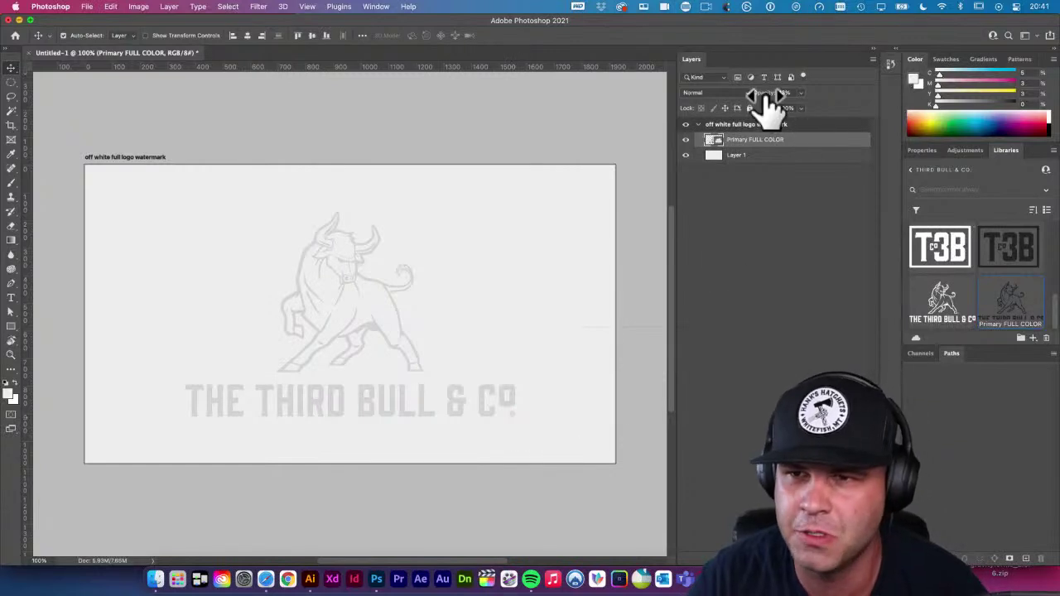
drag(769, 97, 845, 100)
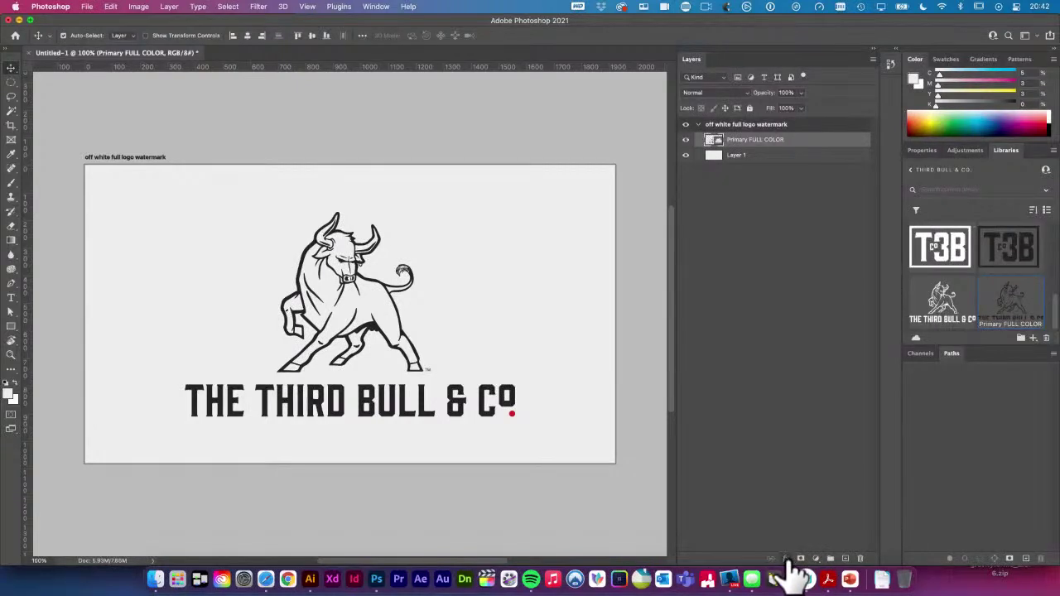
Apply a Color Overlay to the Primary FULL COLOR logo layer in light gray e5e5e5, with Normal blending at 100% opacity
click(786, 558)
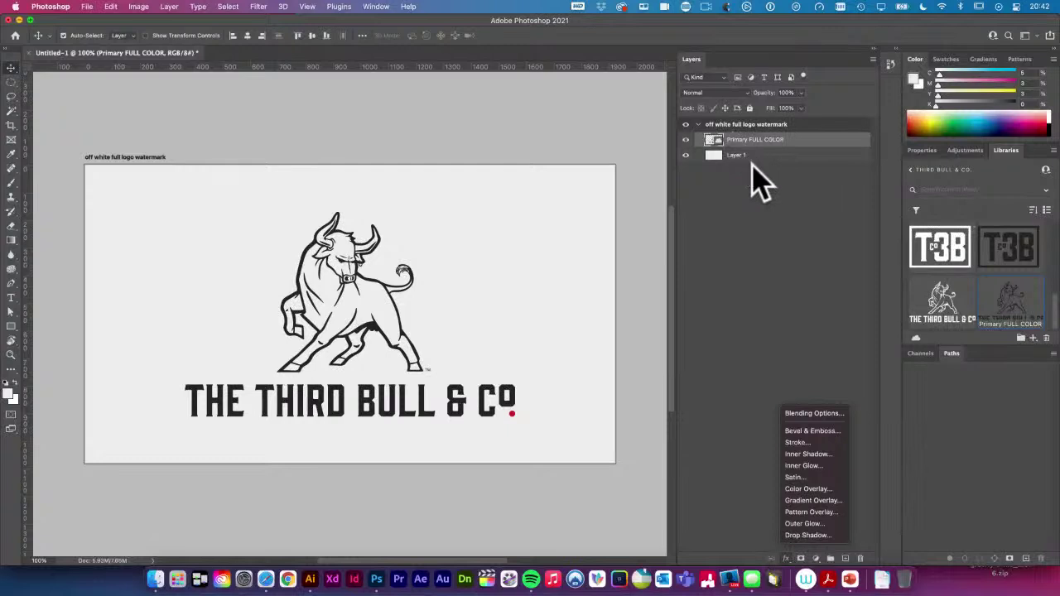
click(824, 489)
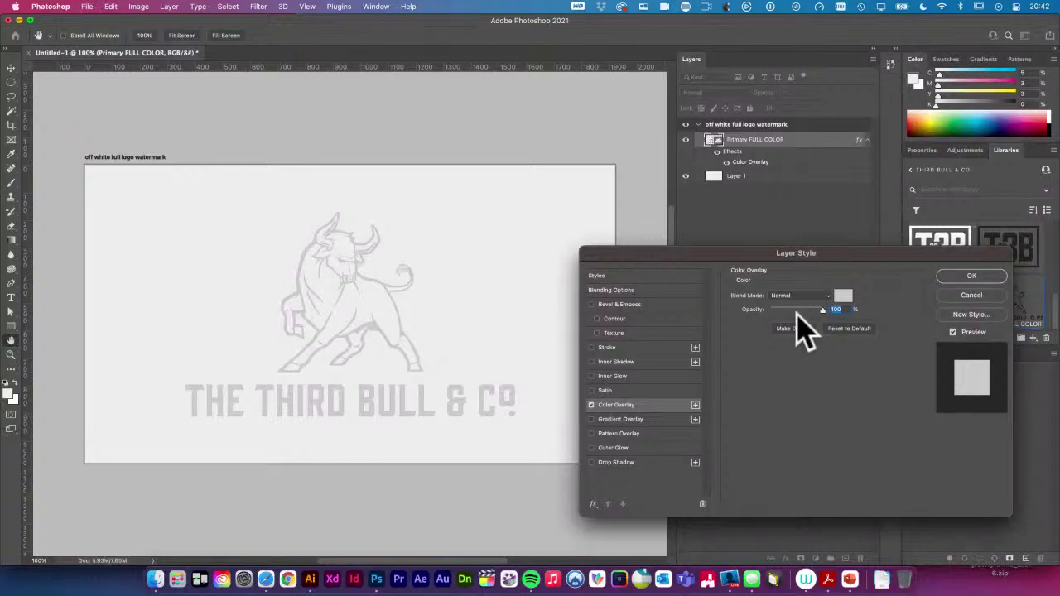
click(842, 296)
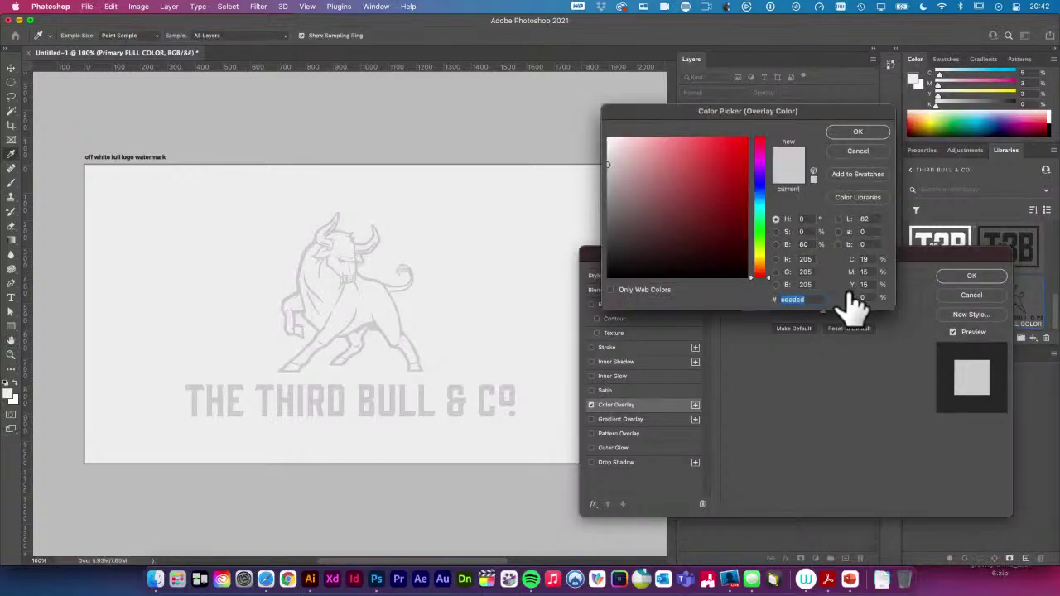
click(858, 134)
drag(828, 255, 833, 251)
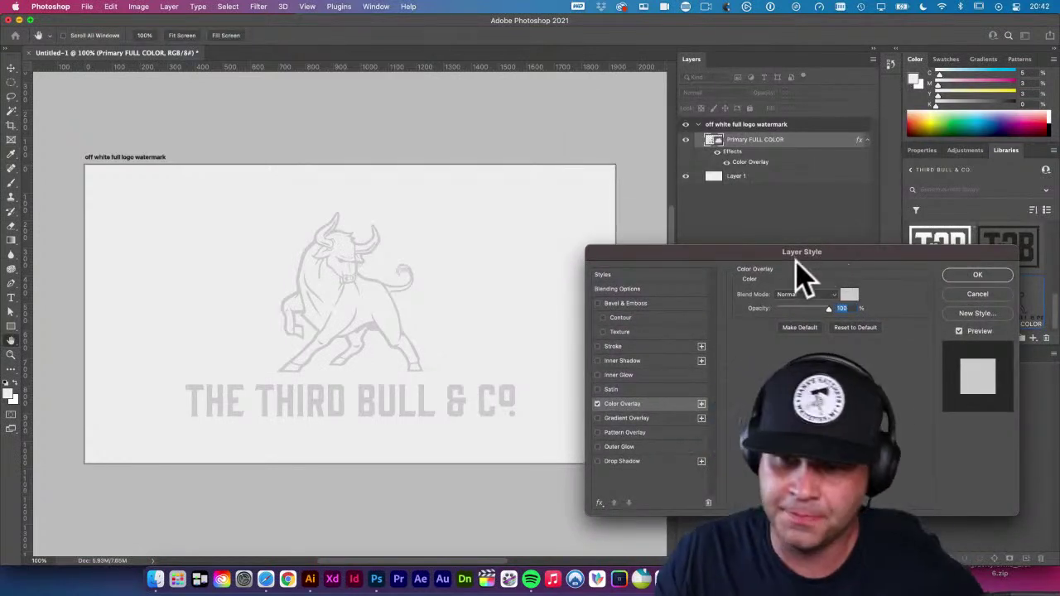
click(848, 294)
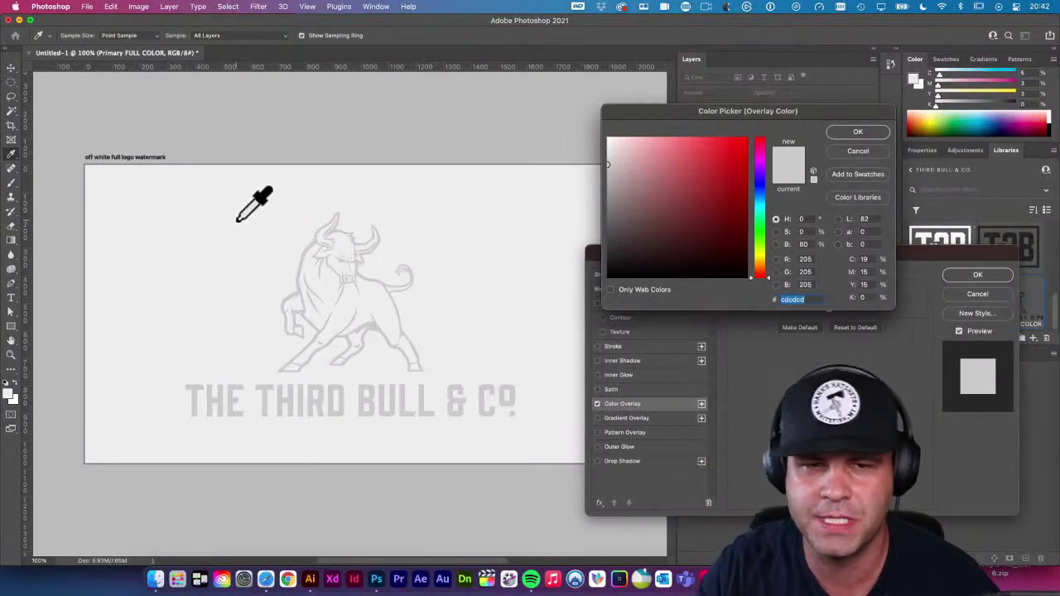
click(208, 211)
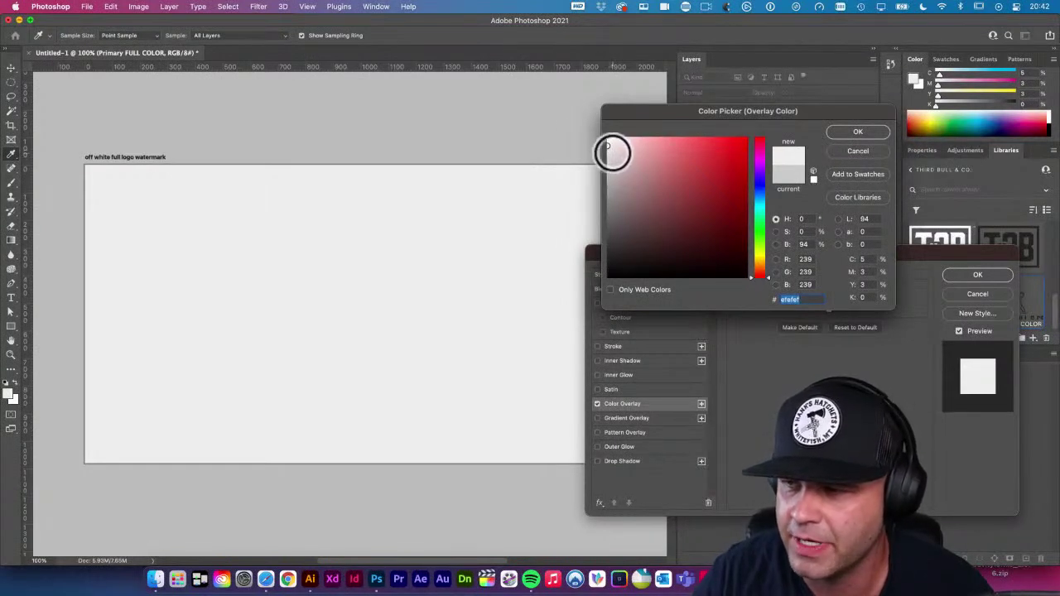
mouse_move(613, 151)
mouse_down()
mouse_move(606, 167)
mouse_move(607, 151)
mouse_up()
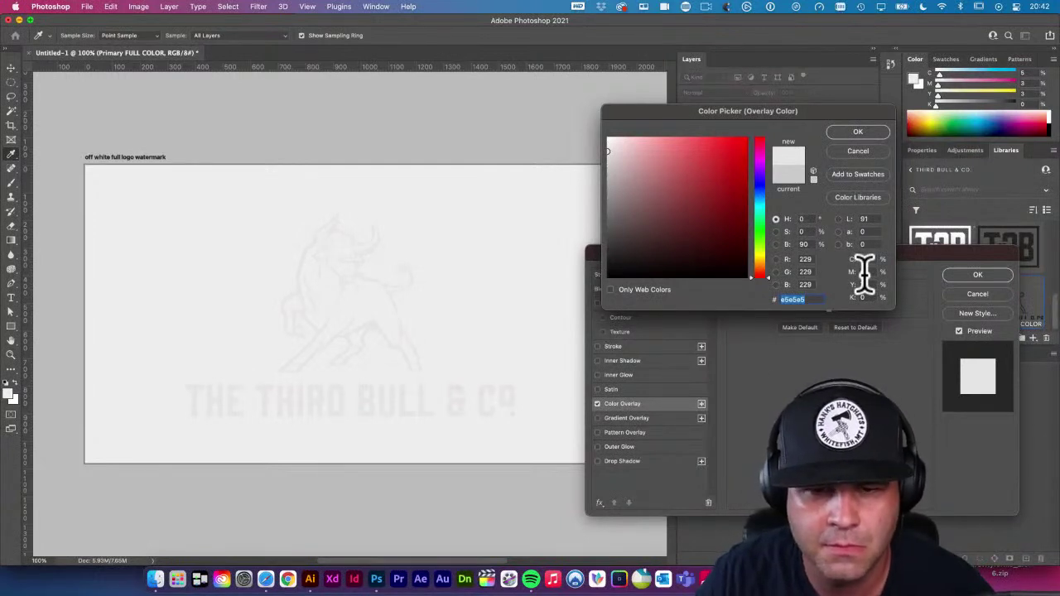
click(854, 134)
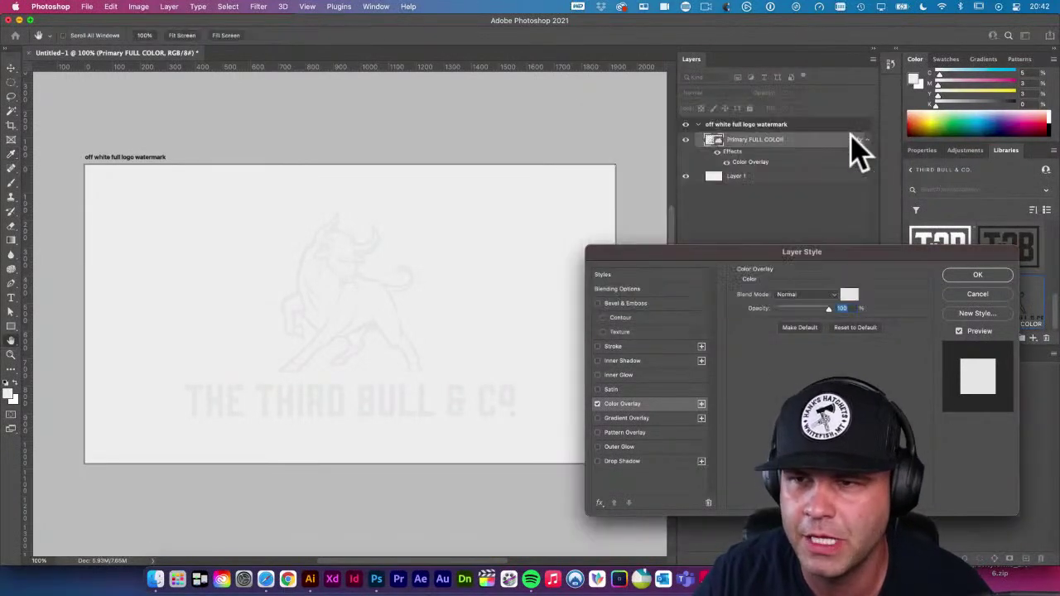
click(977, 276)
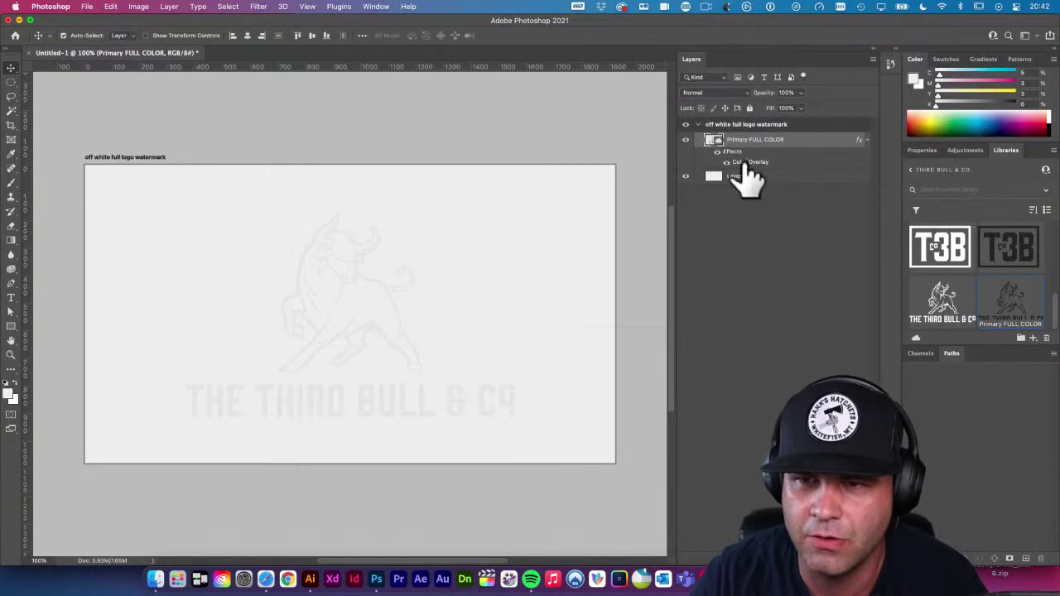
Toggle the Primary FULL COLOR layer's effects off and back on to compare the logo with and without the overlay
click(720, 161)
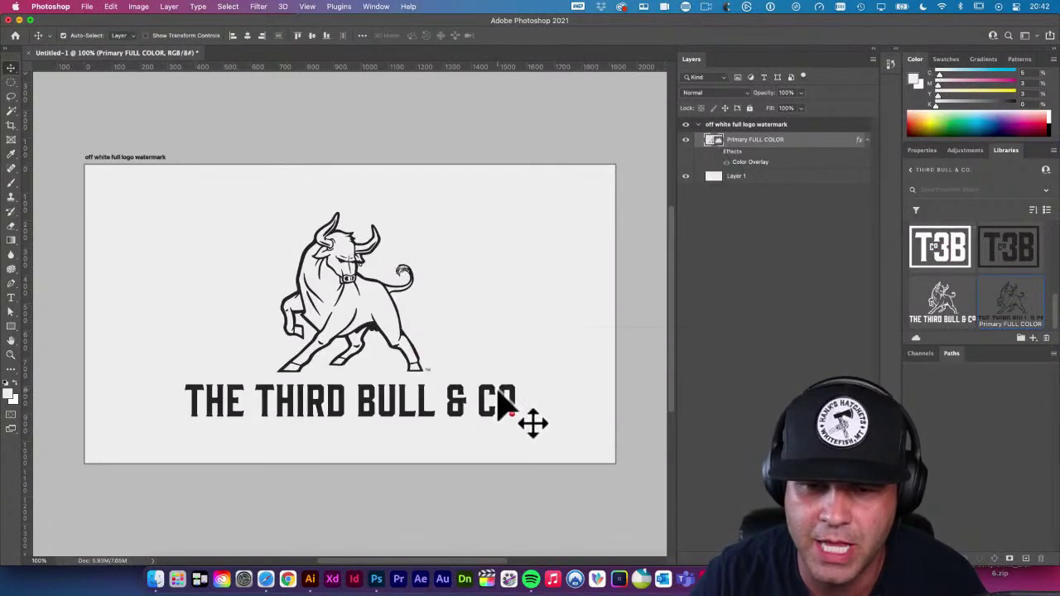
click(720, 159)
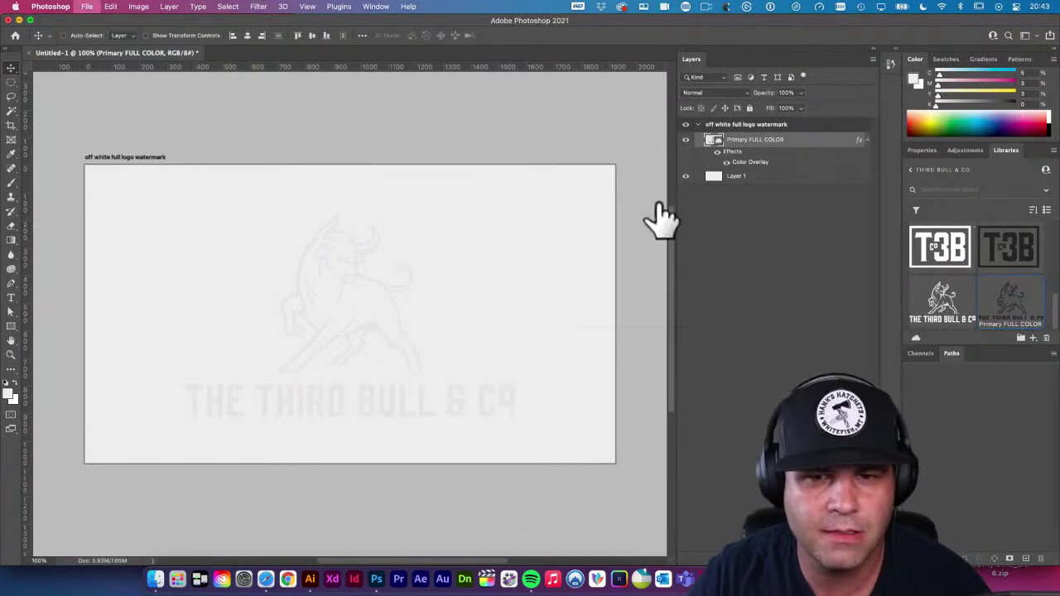
Start saving a copy under THE THIRD BULL & CO, Presentations, Presentation Templates, and create a new folder there named Design Files
key(super+shift+s)
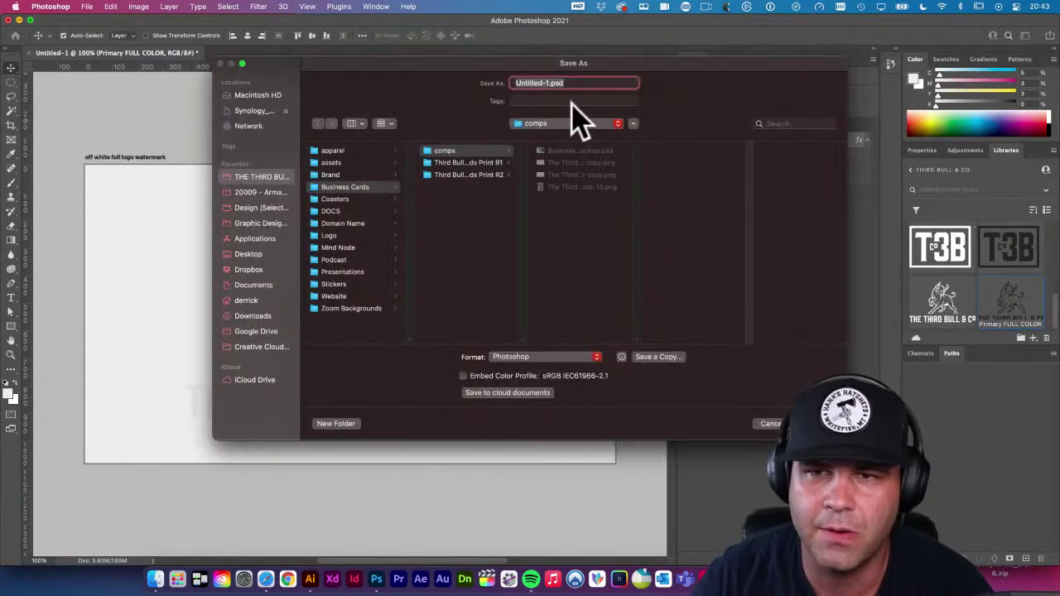
click(263, 177)
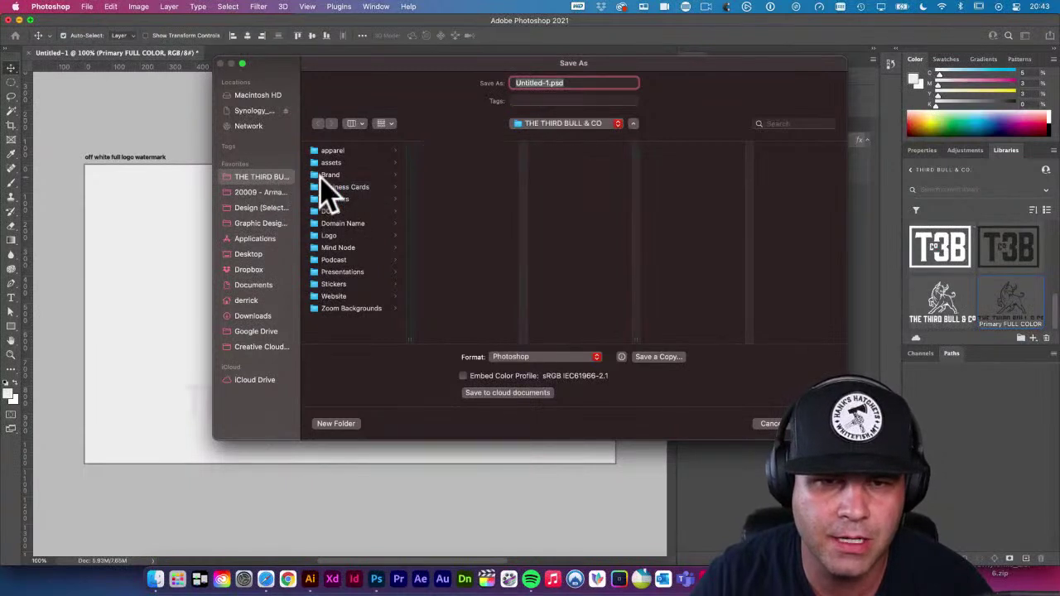
click(339, 272)
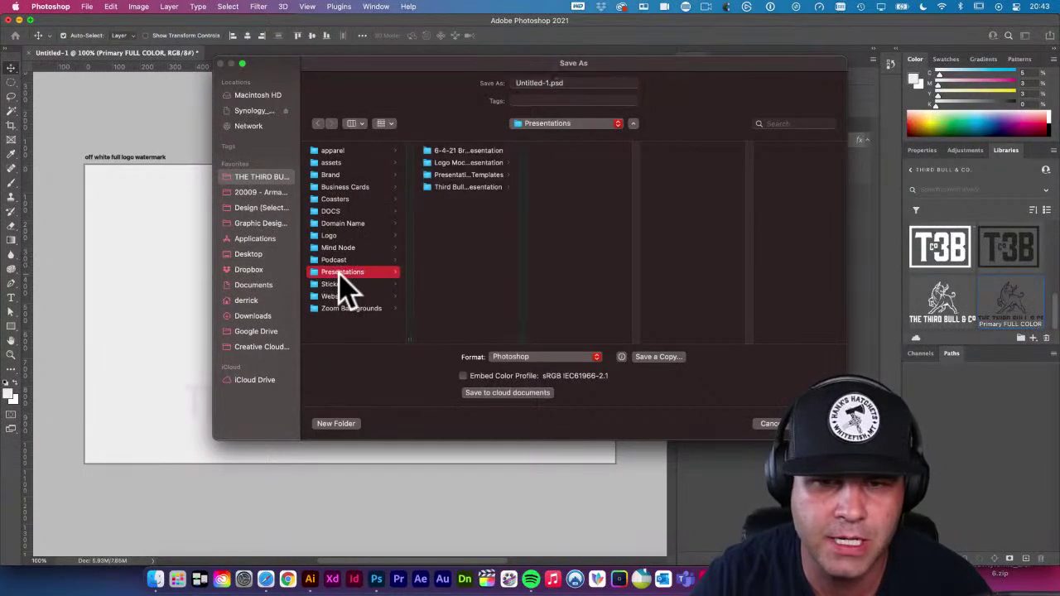
click(468, 175)
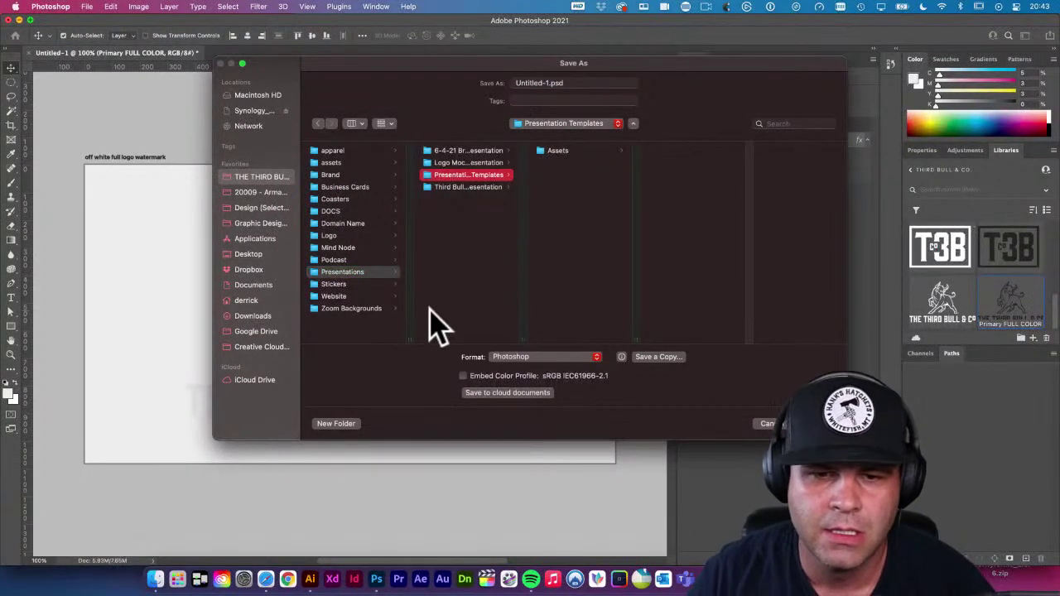
click(347, 424)
text(Design)
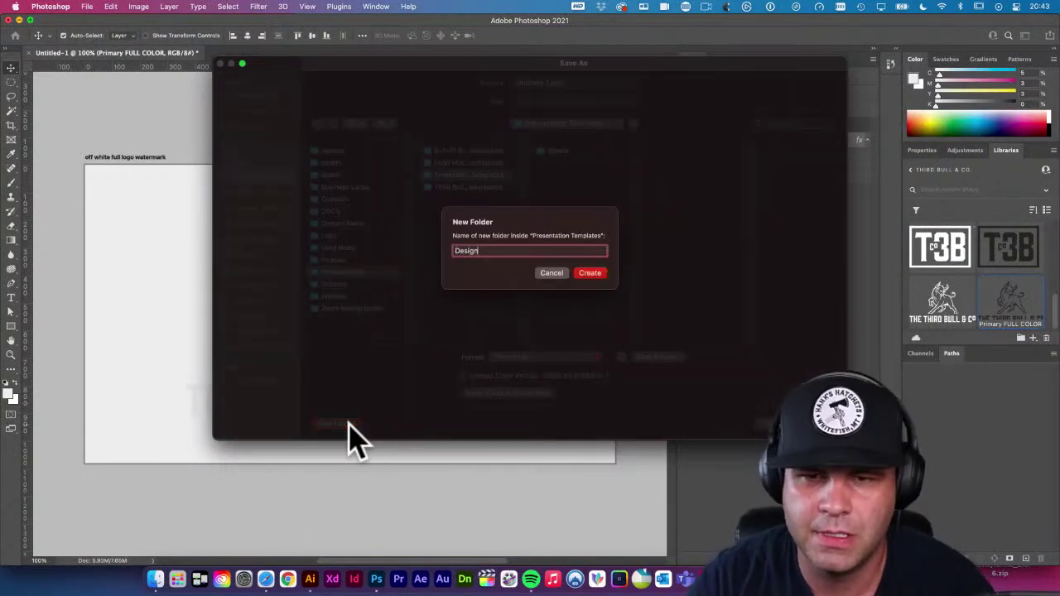
text( Files)
key(Return)
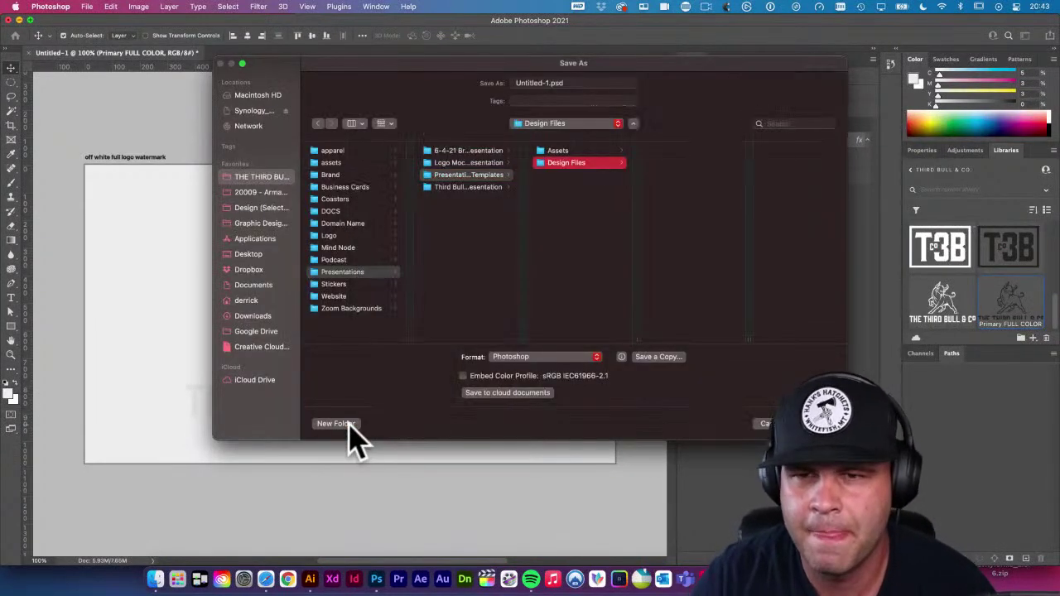
Save the document as Backgrounds.psd in the Design Files folder with Maximize Compatibility on
click(547, 83)
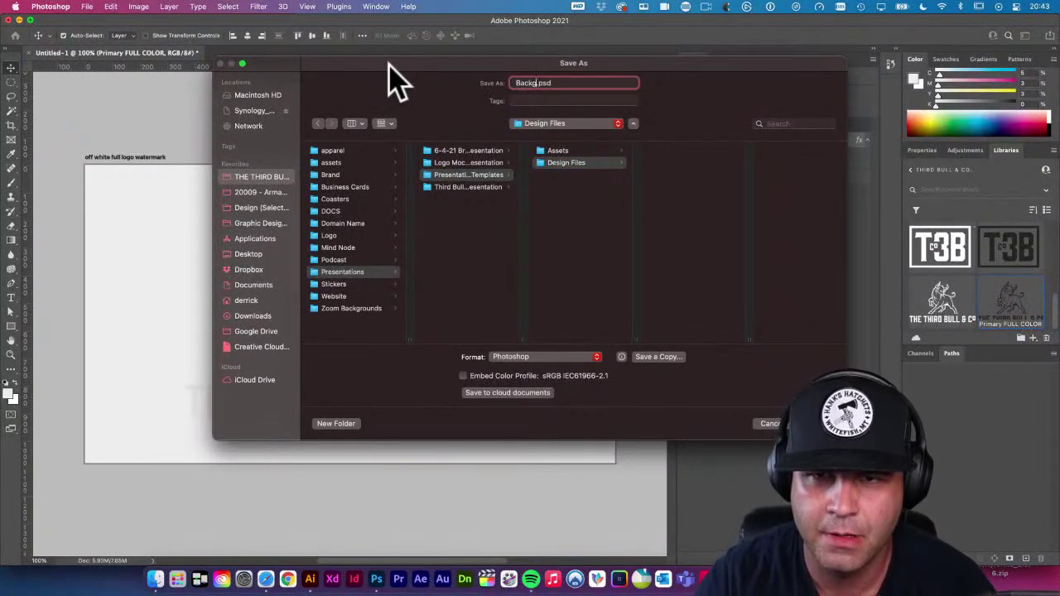
key(Return)
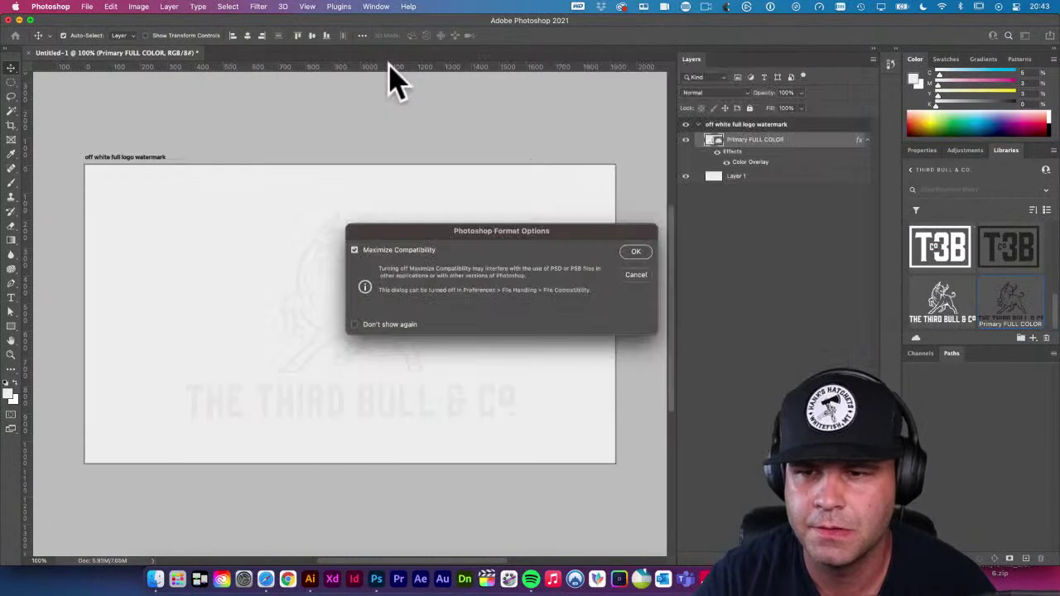
key(Return)
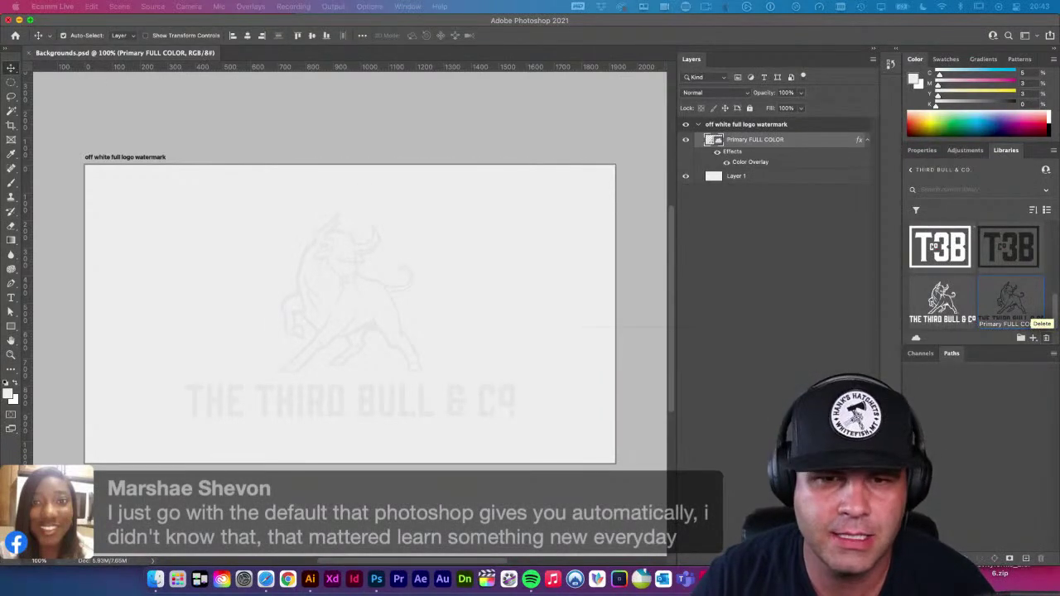
Duplicate the off white full logo watermark artboard and select the background Layer 1 inside the copy
click(457, 162)
click(729, 125)
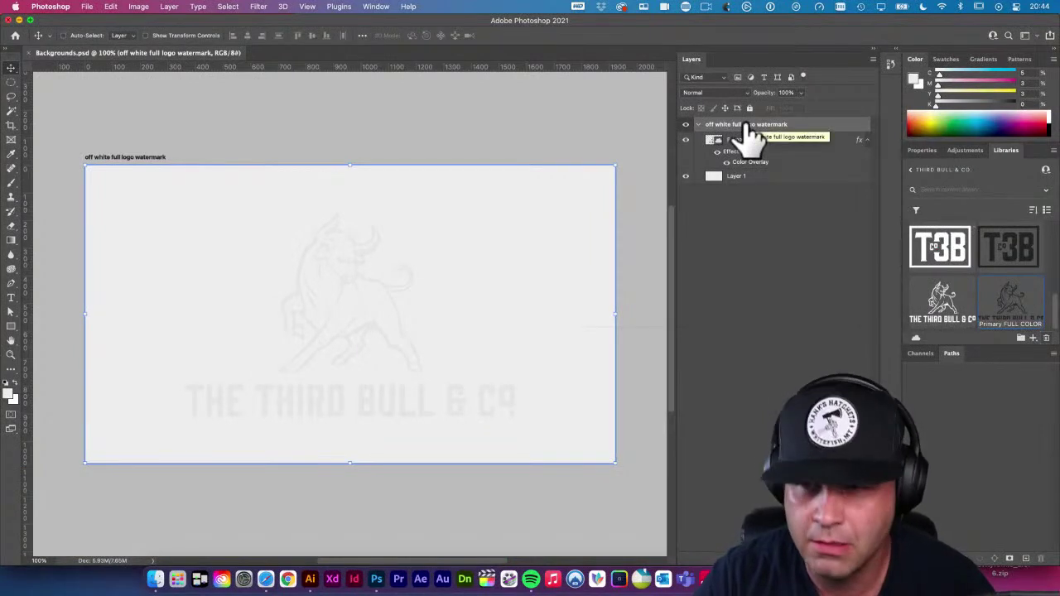
key(super+j)
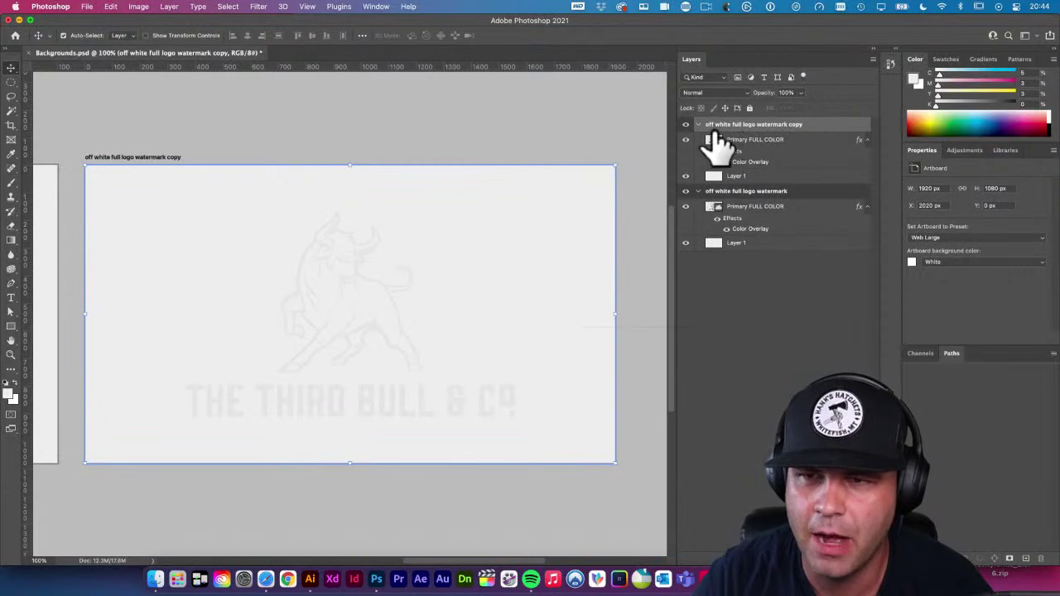
click(738, 193)
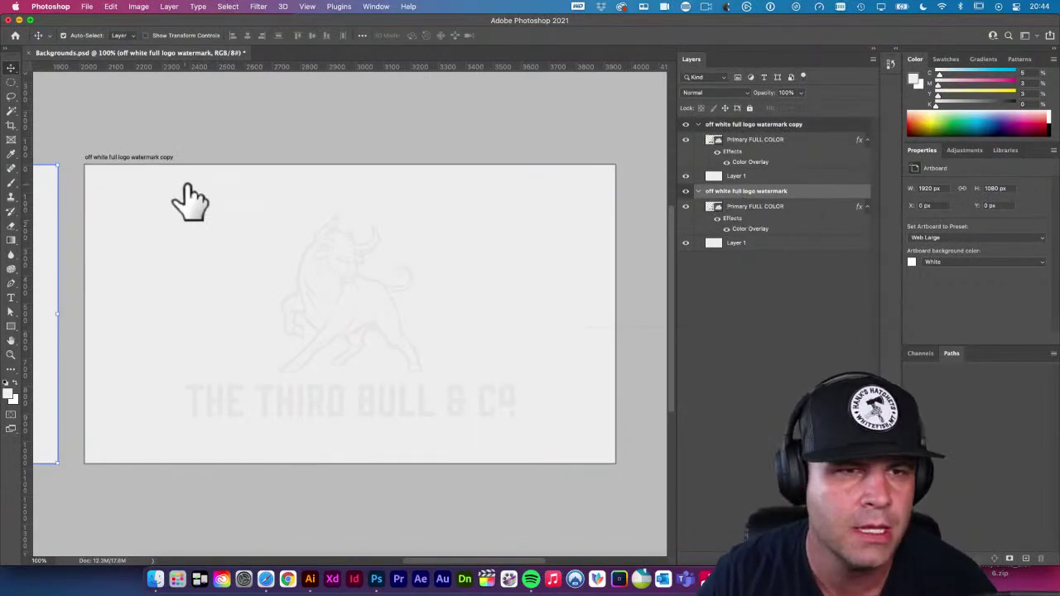
click(522, 288)
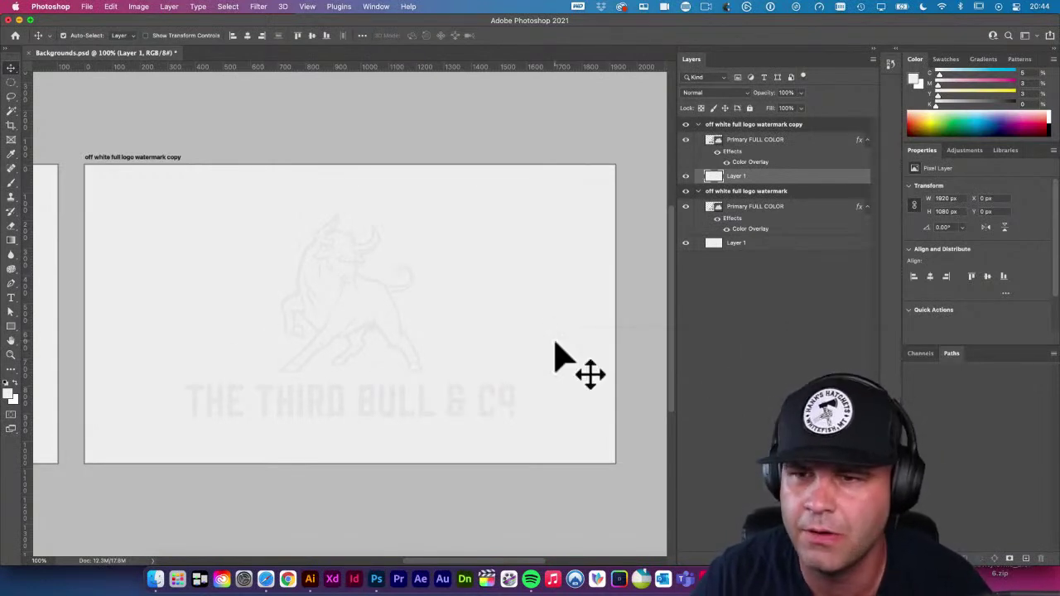
Open the THIRD BULL & CO. library and examine its brand colors, character style and logo graphics
click(1004, 152)
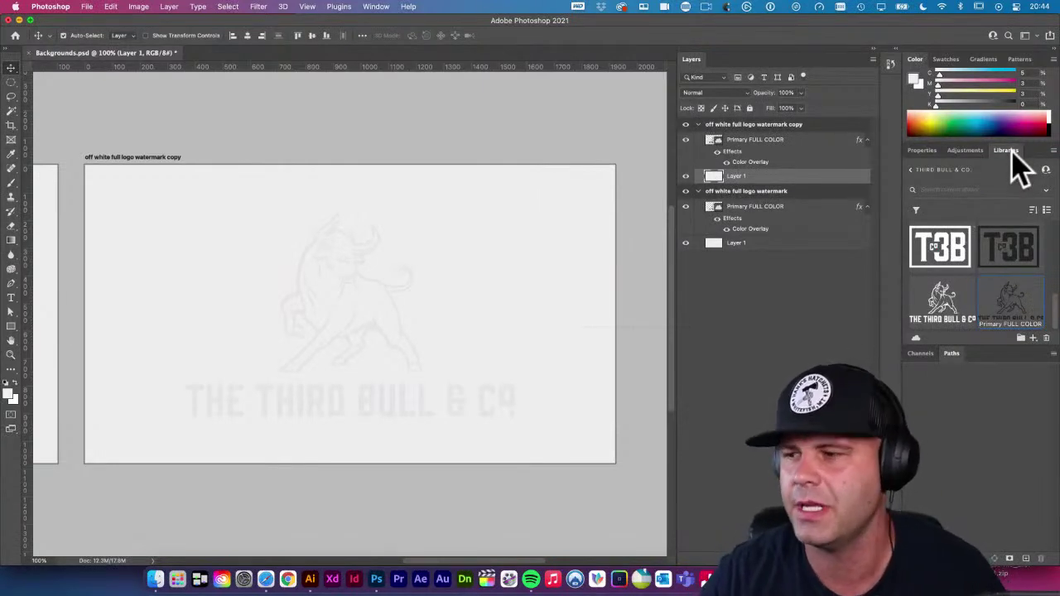
click(910, 171)
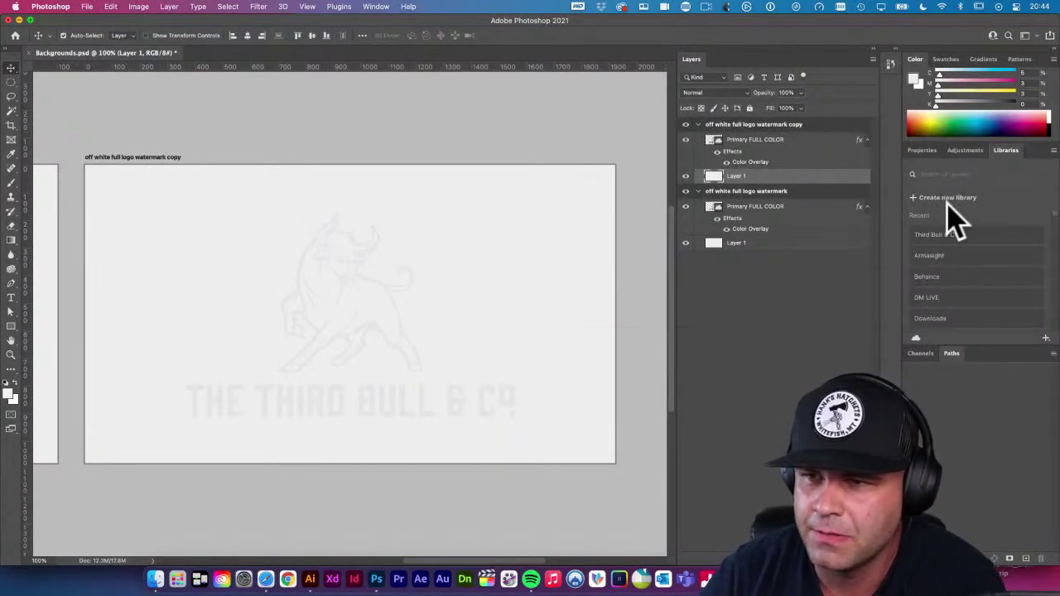
click(375, 6)
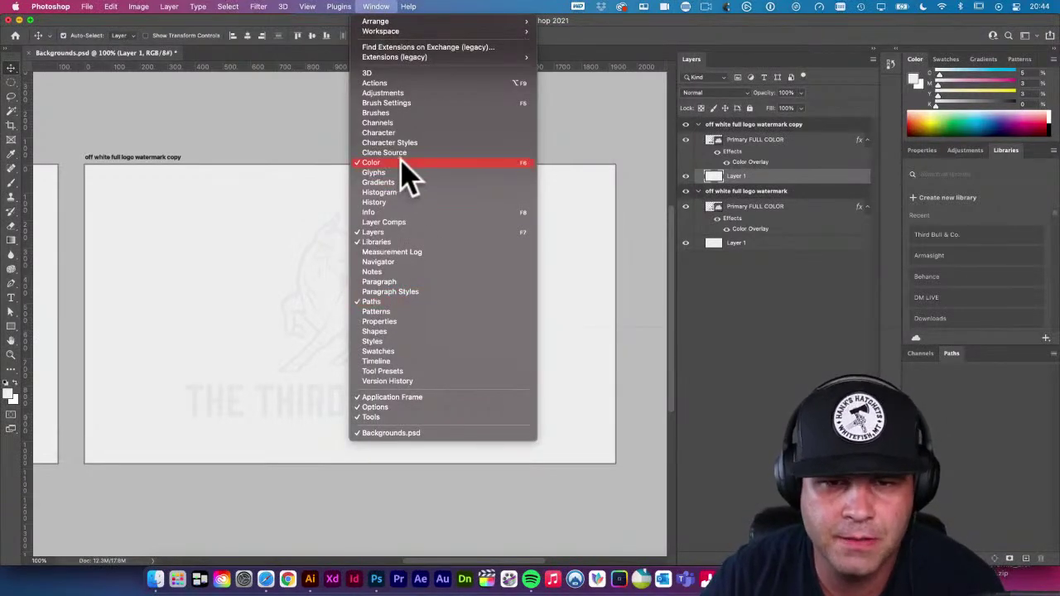
click(1039, 192)
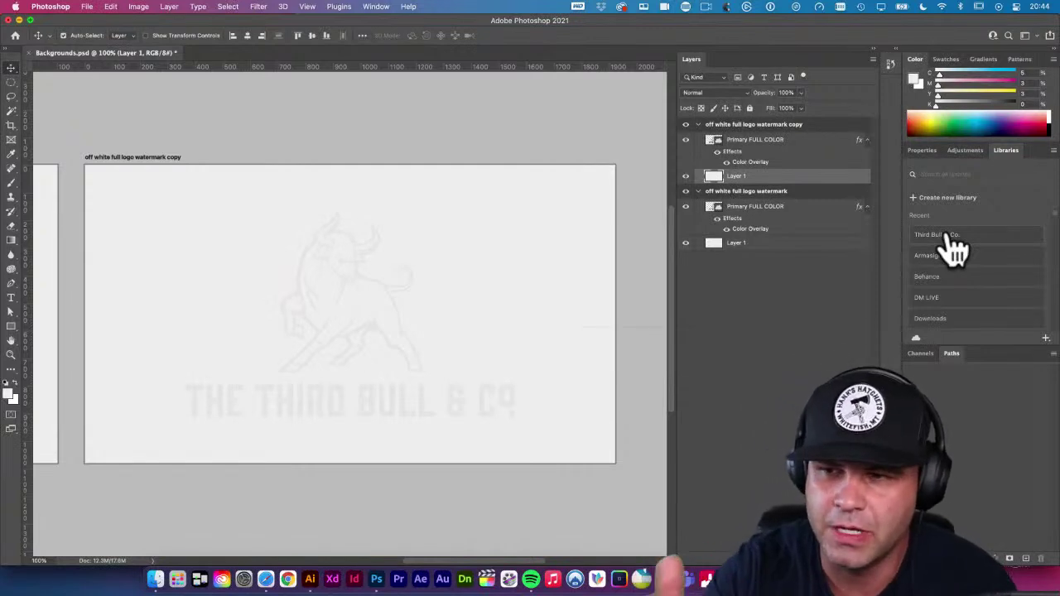
click(952, 238)
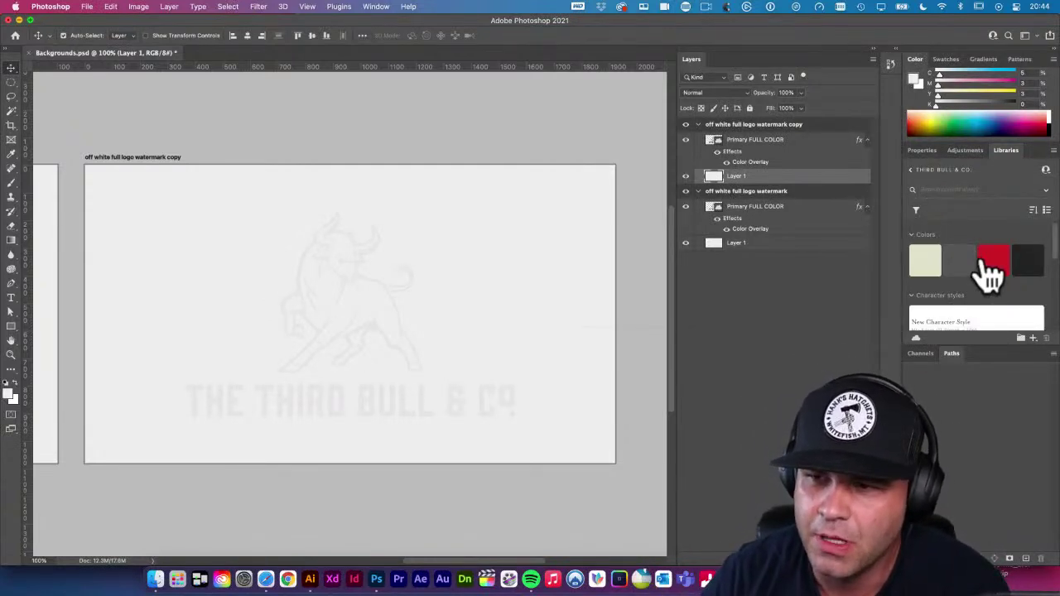
scroll(1005, 324, down, 5)
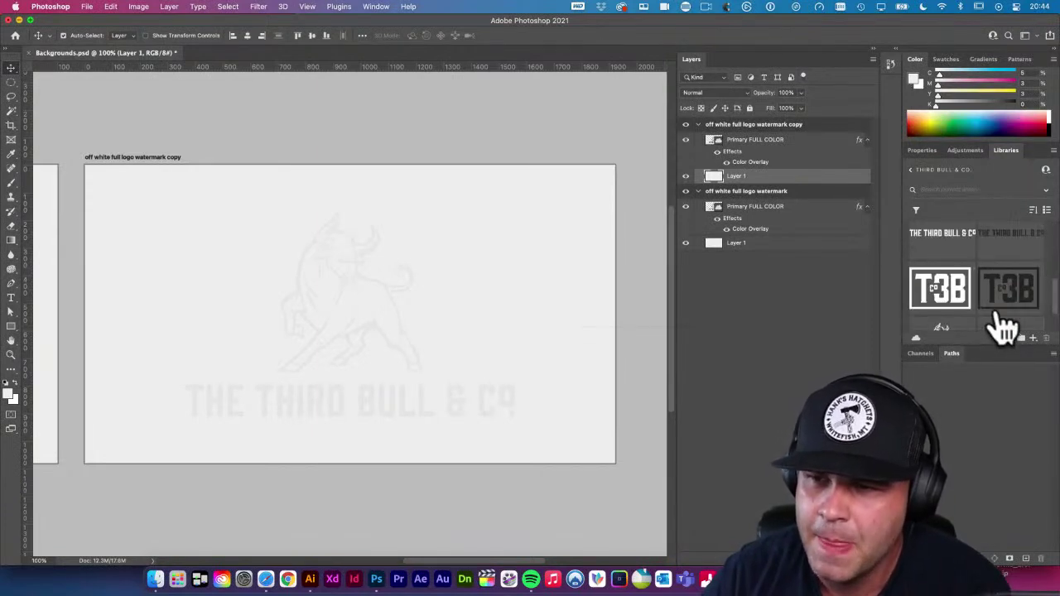
scroll(940, 308, up, 4)
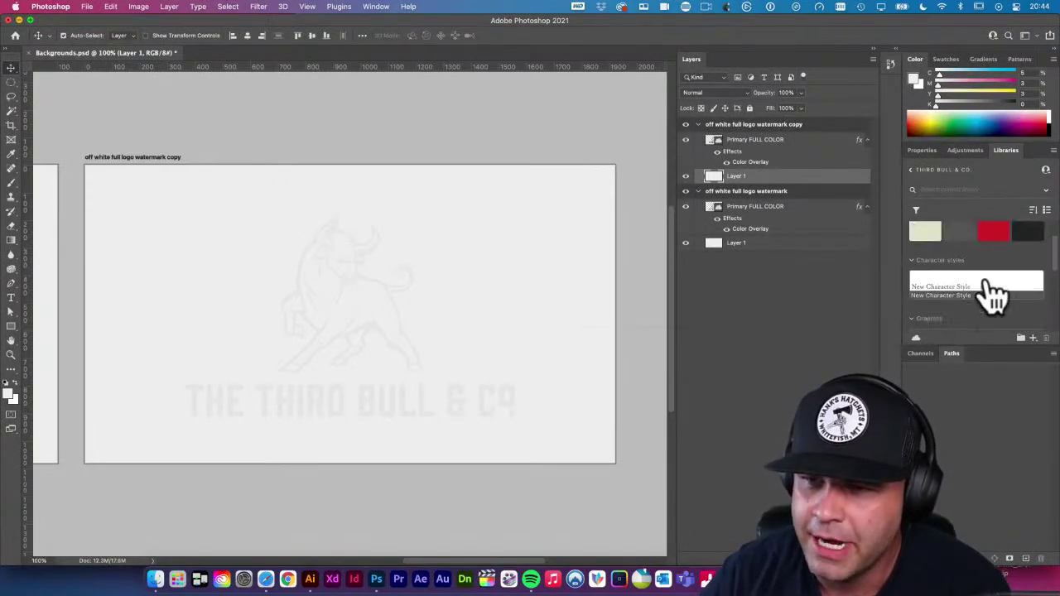
mouse_move(993, 290)
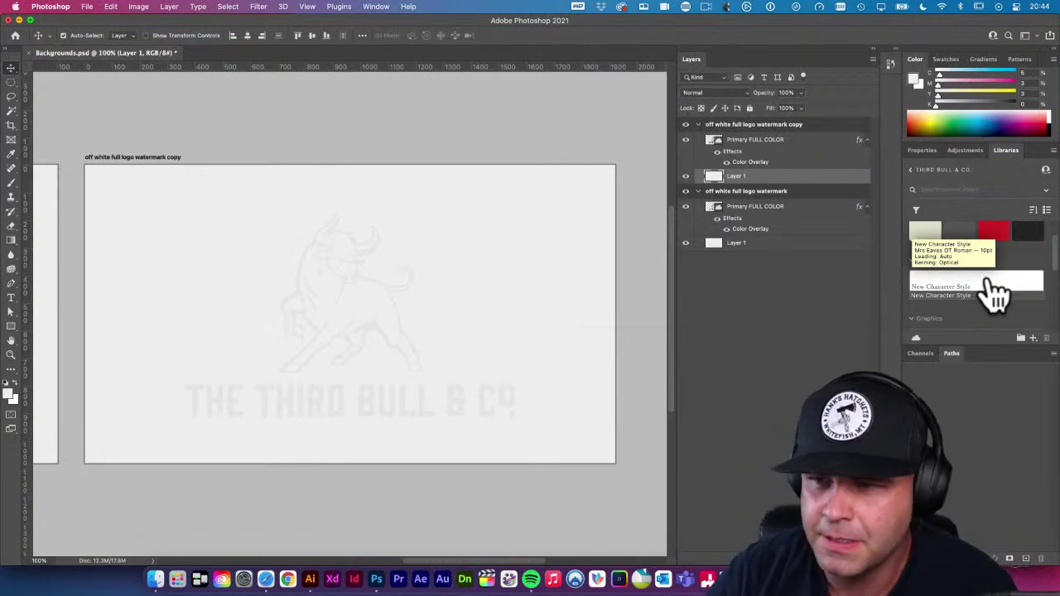
scroll(927, 240, up, 1)
mouse_move(958, 264)
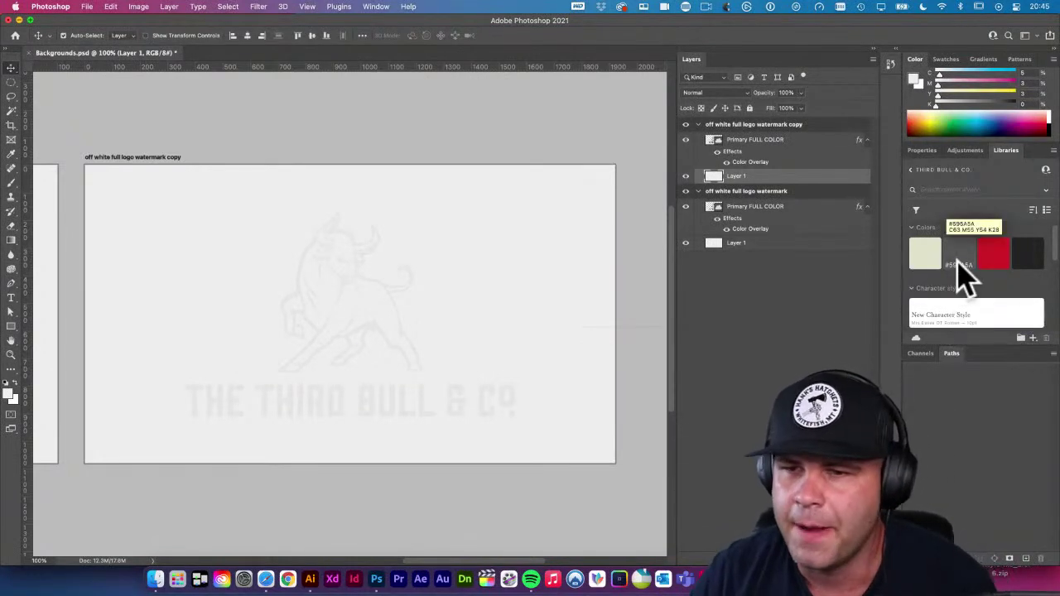
Add a Solid Color fill layer in the library's red d02027 above Layer 1 in the copied artboard
click(1003, 262)
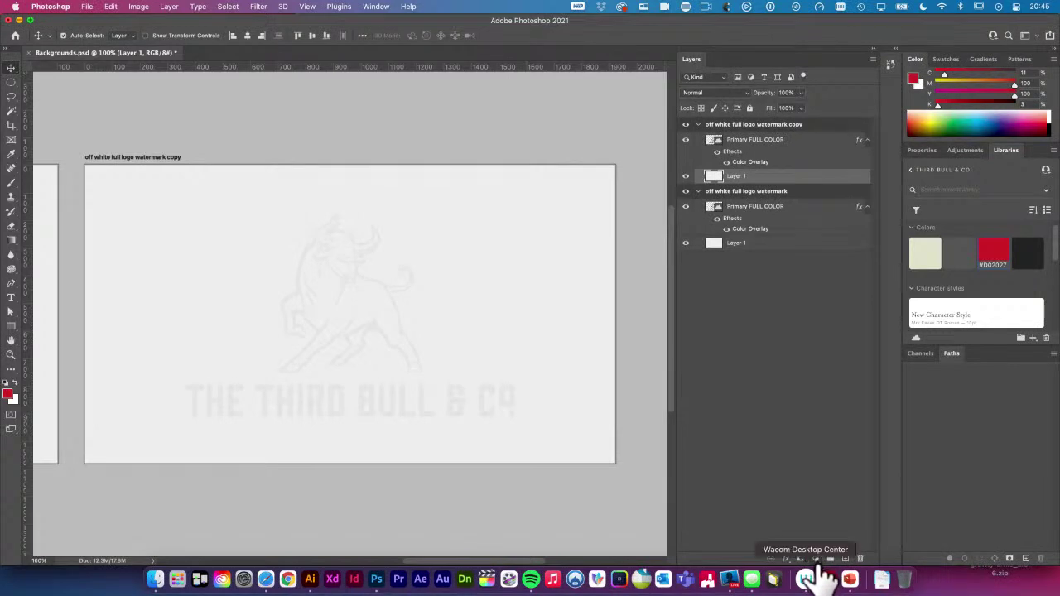
click(816, 560)
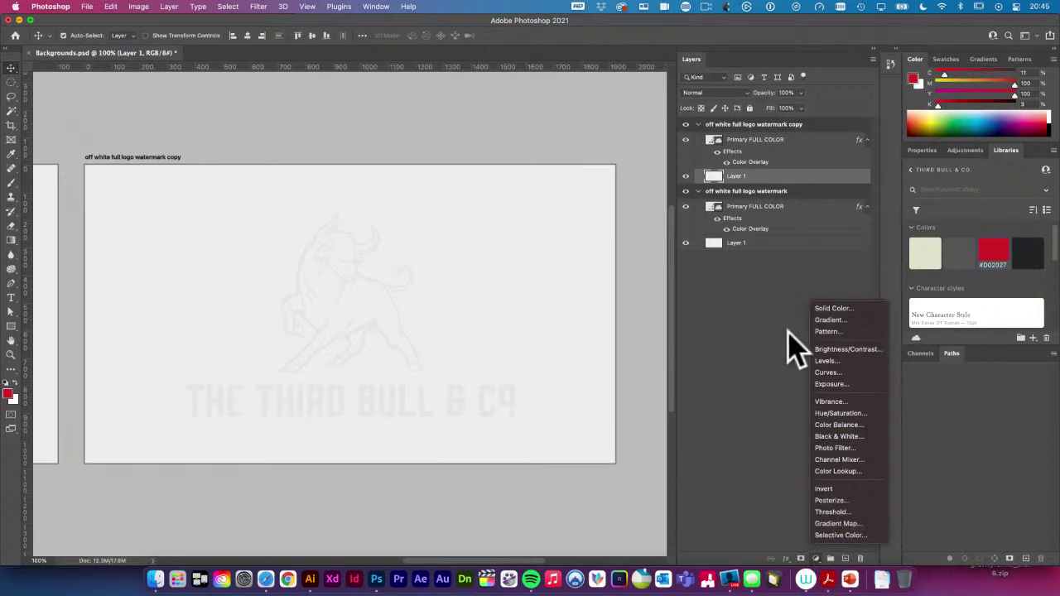
click(836, 308)
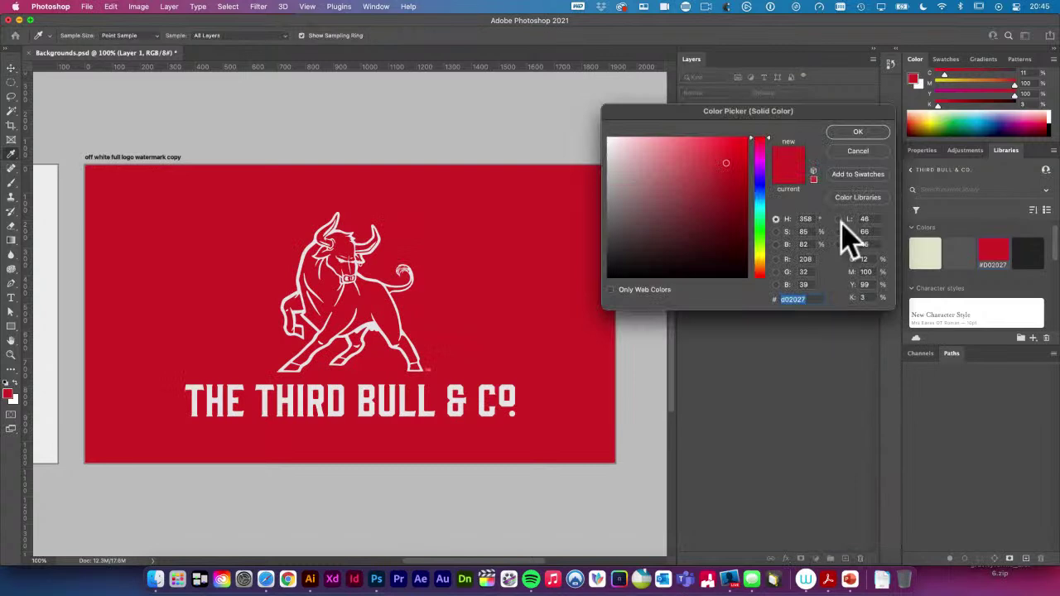
click(859, 132)
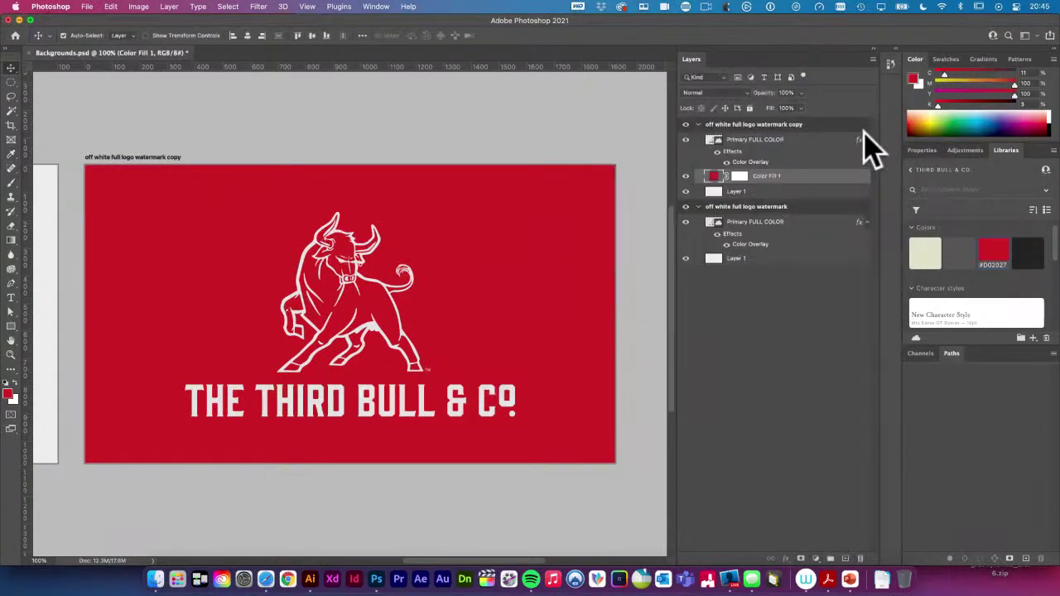
Try the other library colors on the copied artboard's fill layer, including dark 272626, and return it to red D02027
click(733, 192)
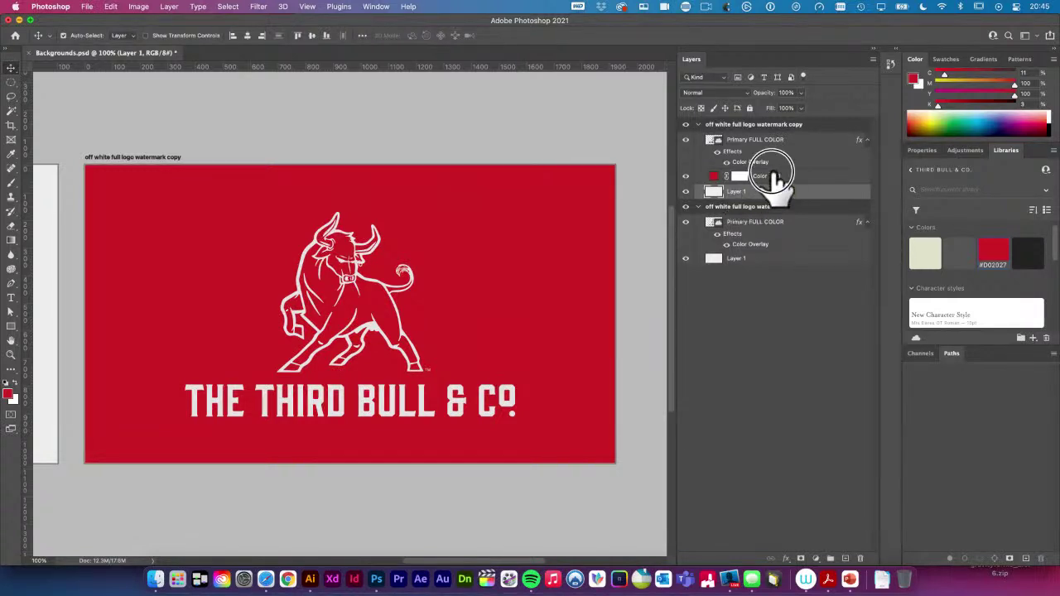
click(736, 178)
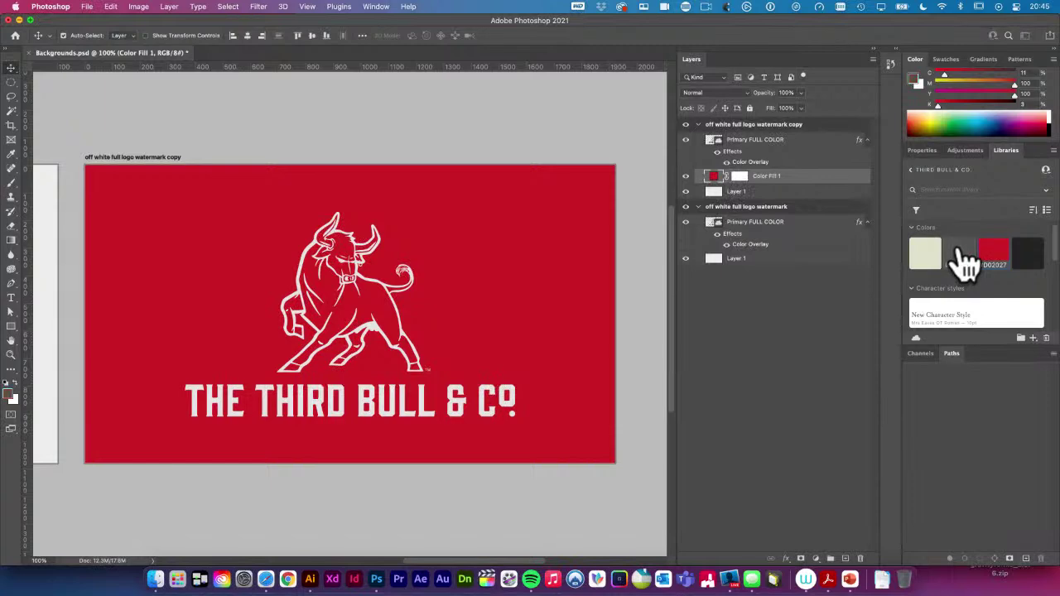
click(958, 255)
click(934, 259)
click(991, 254)
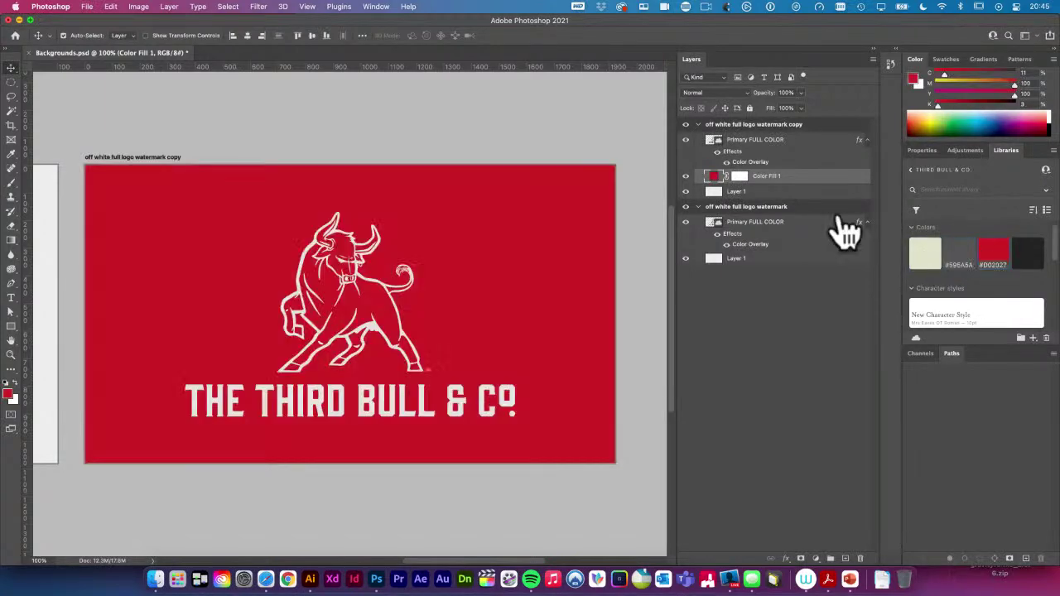
click(1031, 265)
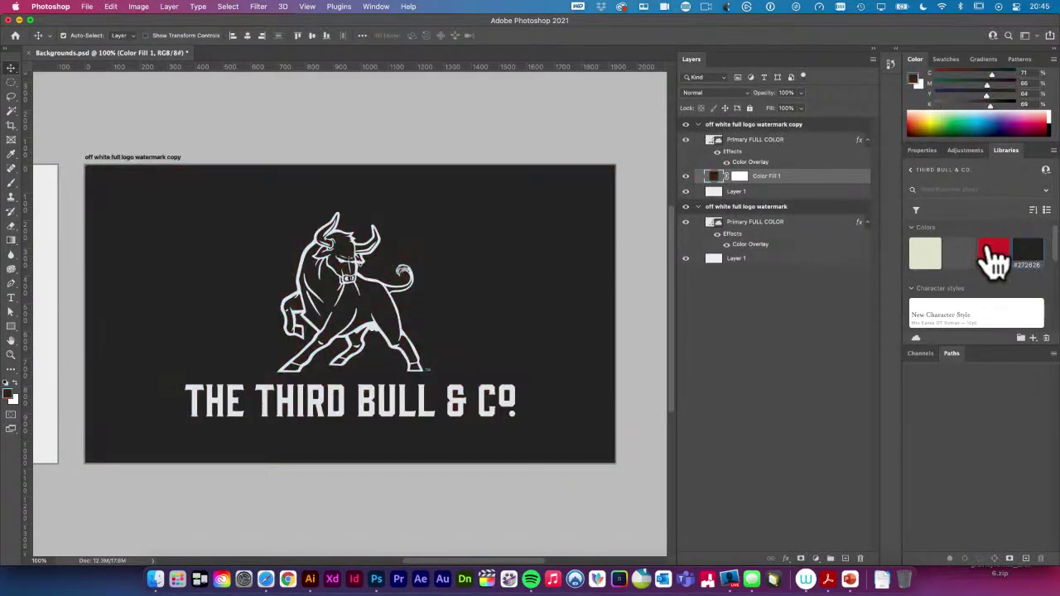
click(993, 257)
click(719, 191)
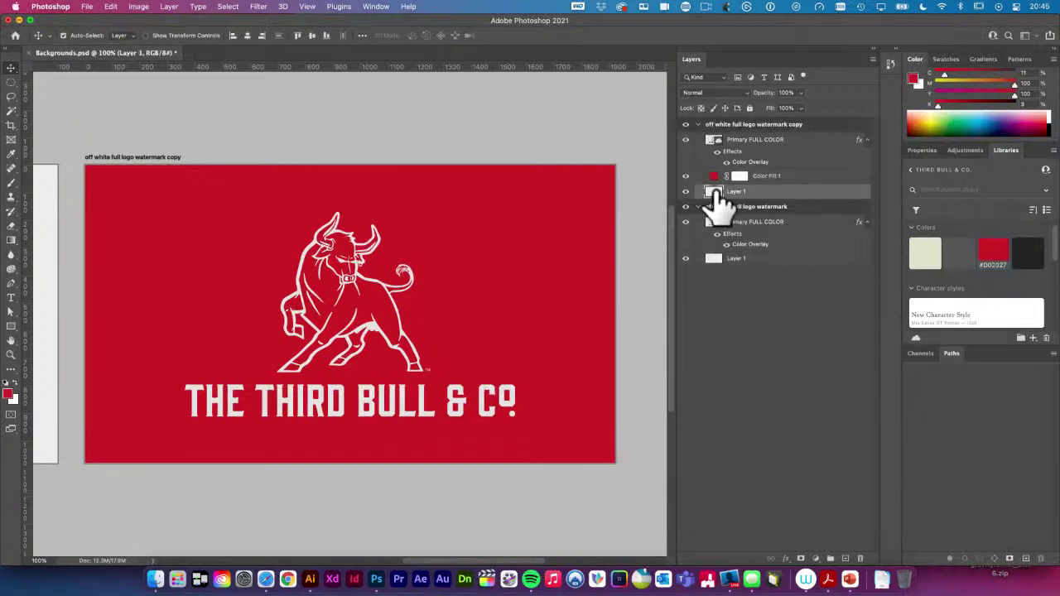
click(927, 253)
click(994, 263)
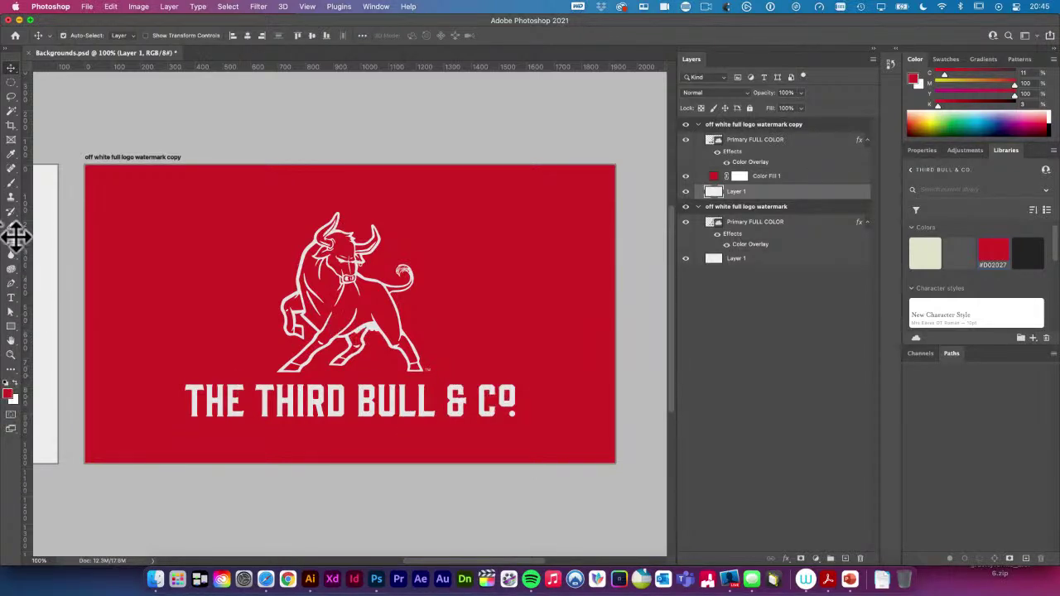
click(110, 6)
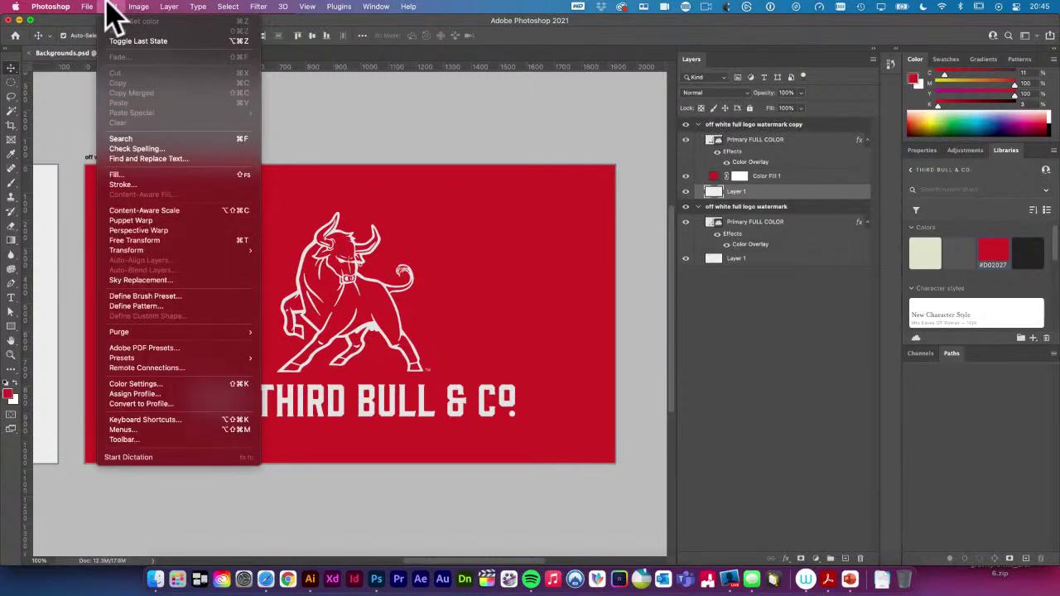
click(146, 174)
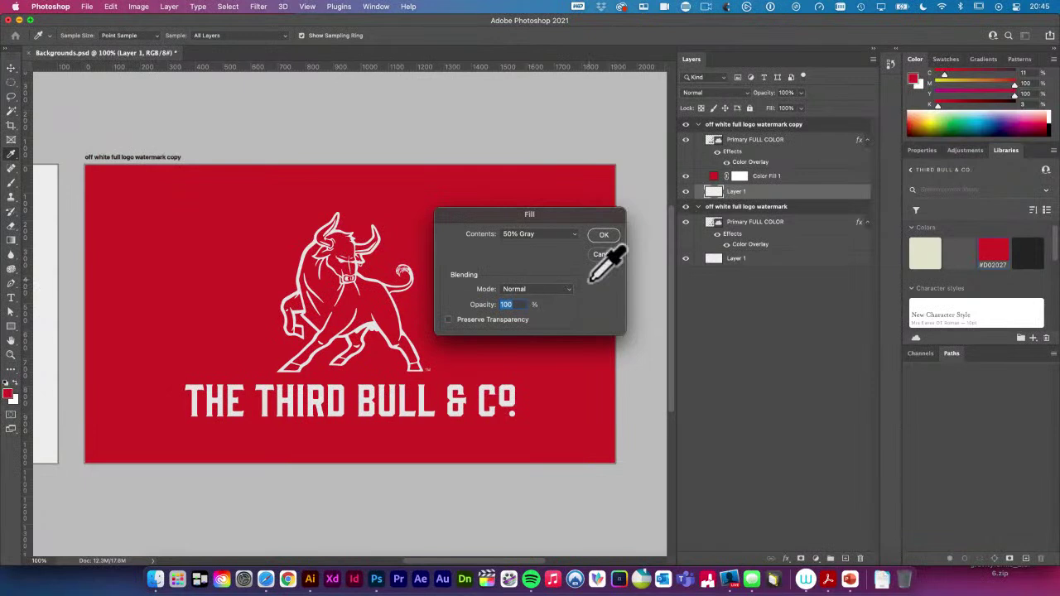
click(613, 254)
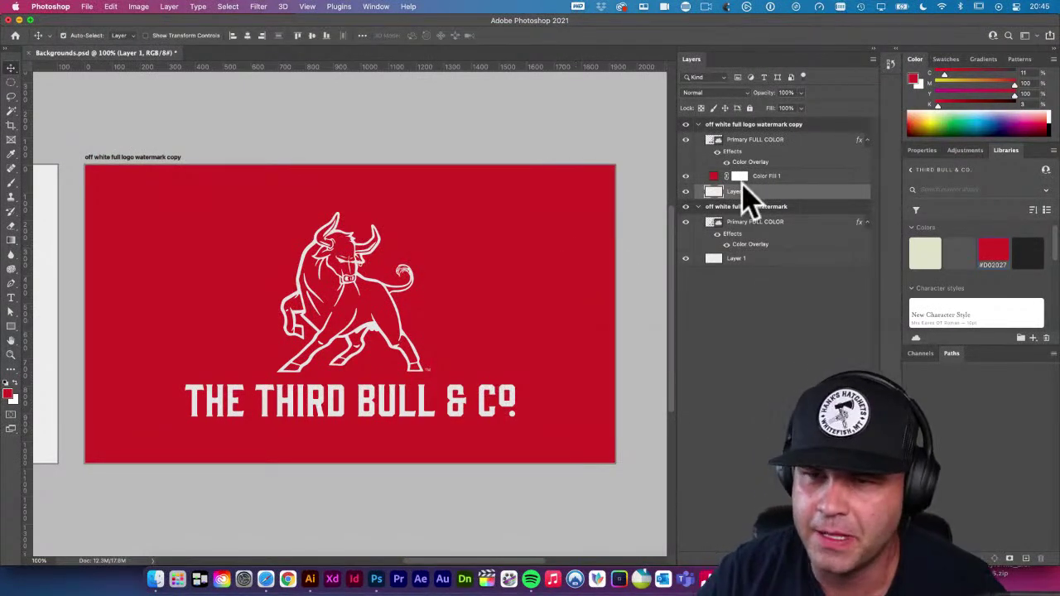
Delete Layer 1 from the copied artboard and duplicate its Color Fill 1 into the off white full logo watermark artboard
key(Delete)
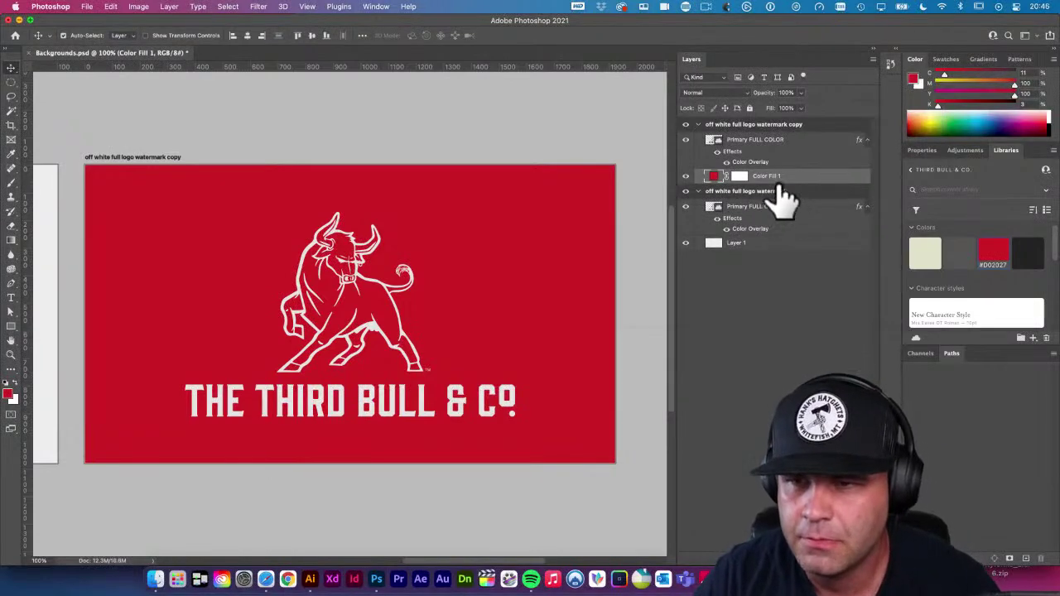
drag(782, 197, 787, 249)
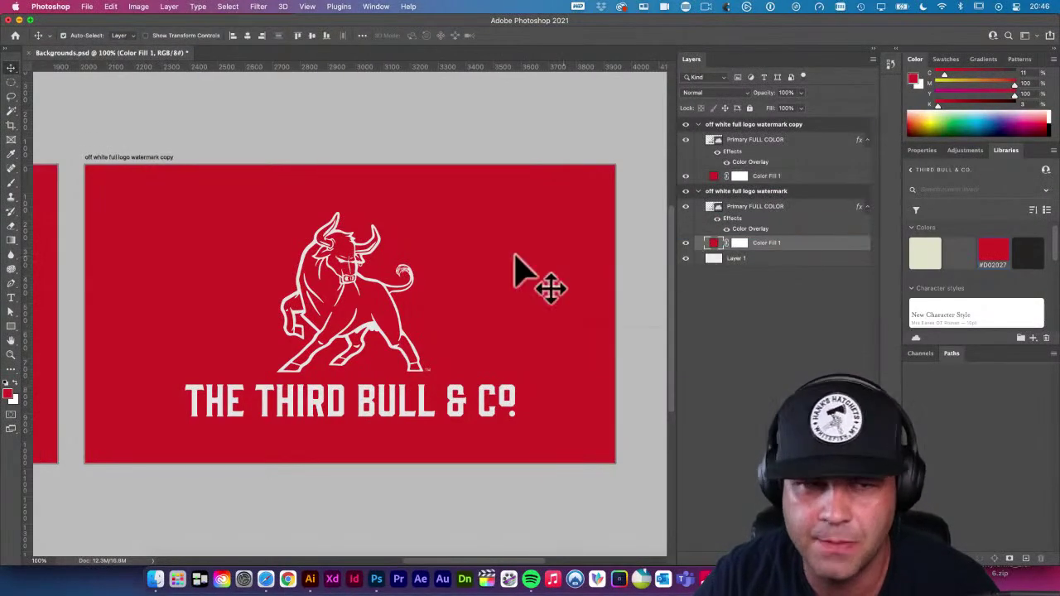
scroll(348, 228, left, 10)
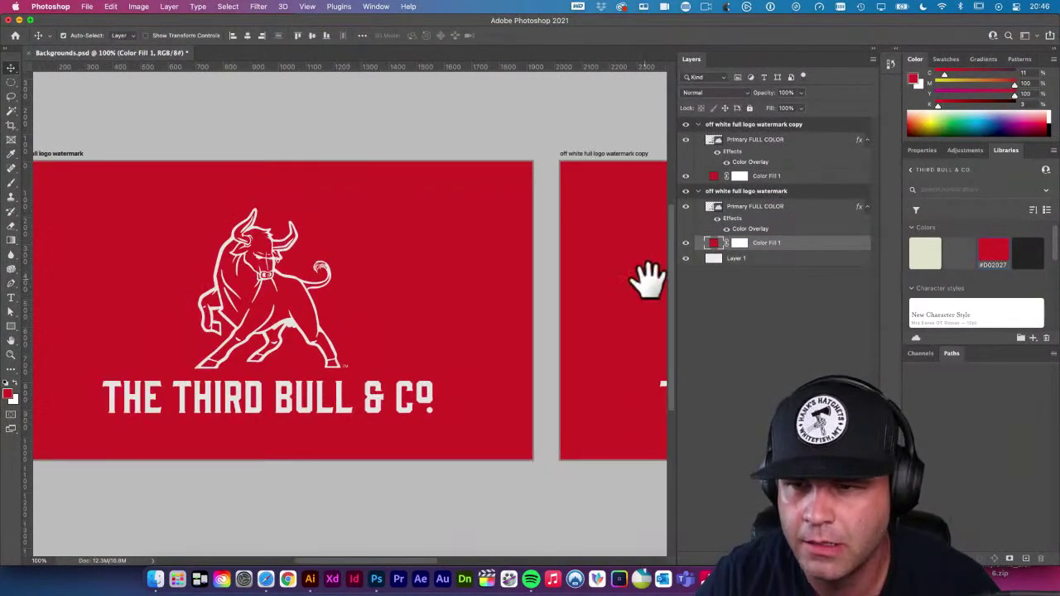
Sample the off-white of Layer 1 and apply it to Color Fill 1 in the off white full logo watermark artboard
click(448, 222)
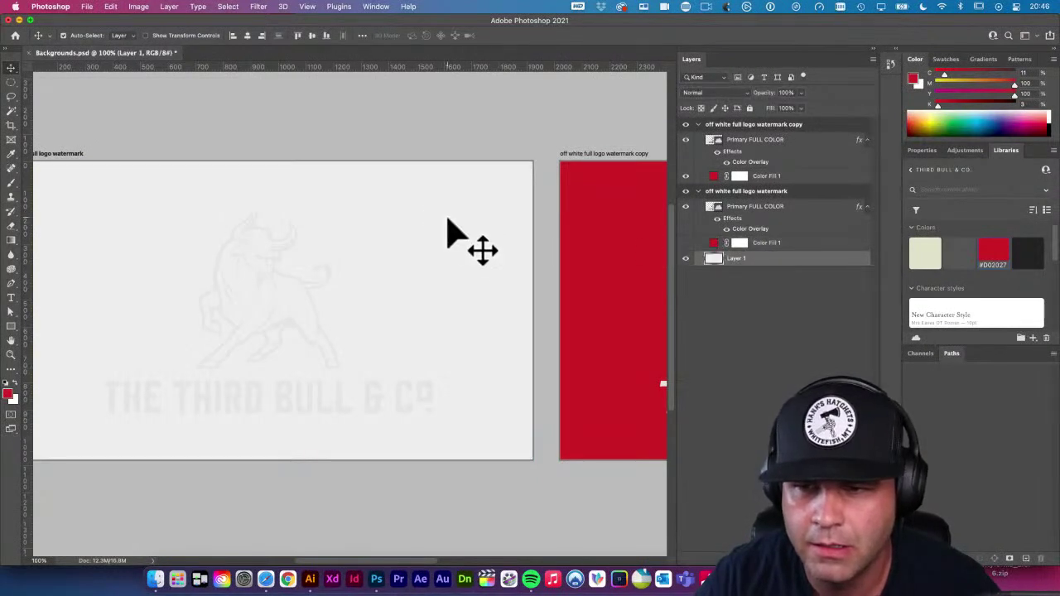
key(i)
click(400, 239)
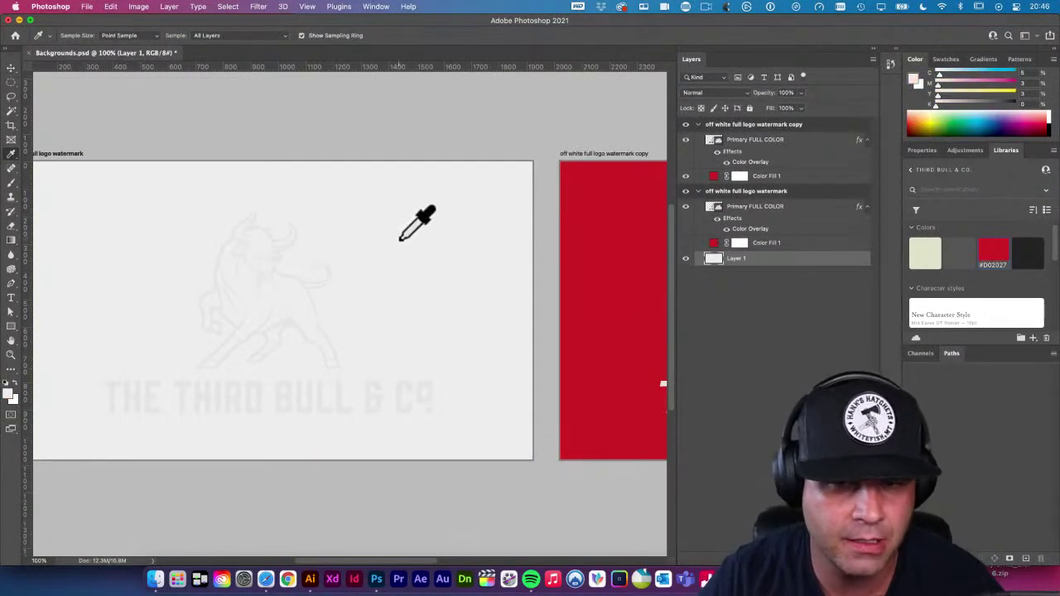
click(709, 244)
click(686, 243)
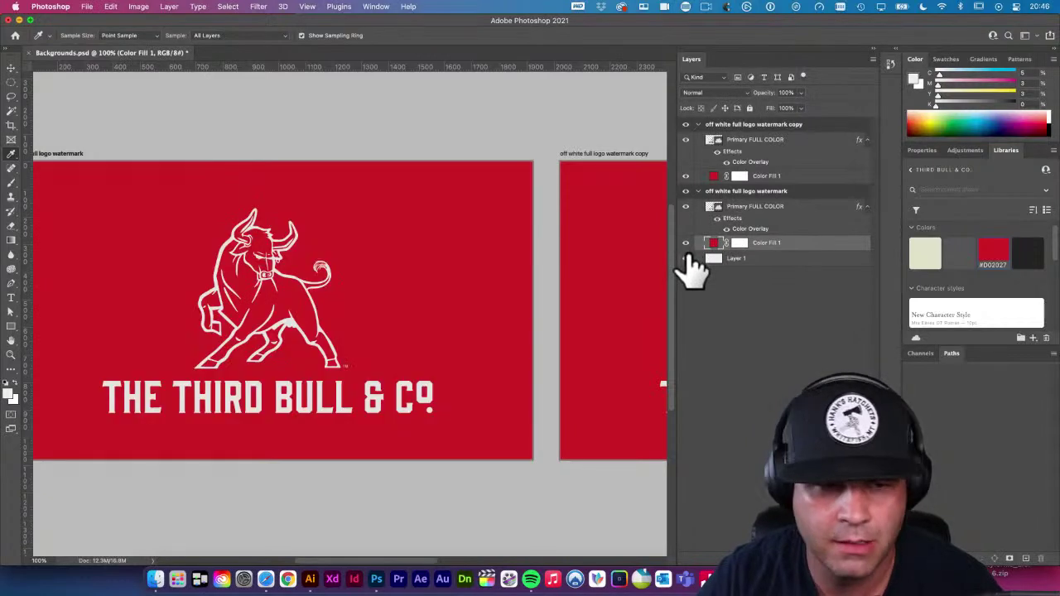
key(alt+BackSpace)
key(v)
Delete Layer 1 from the off white full logo watermark artboard and deselect everything
click(760, 259)
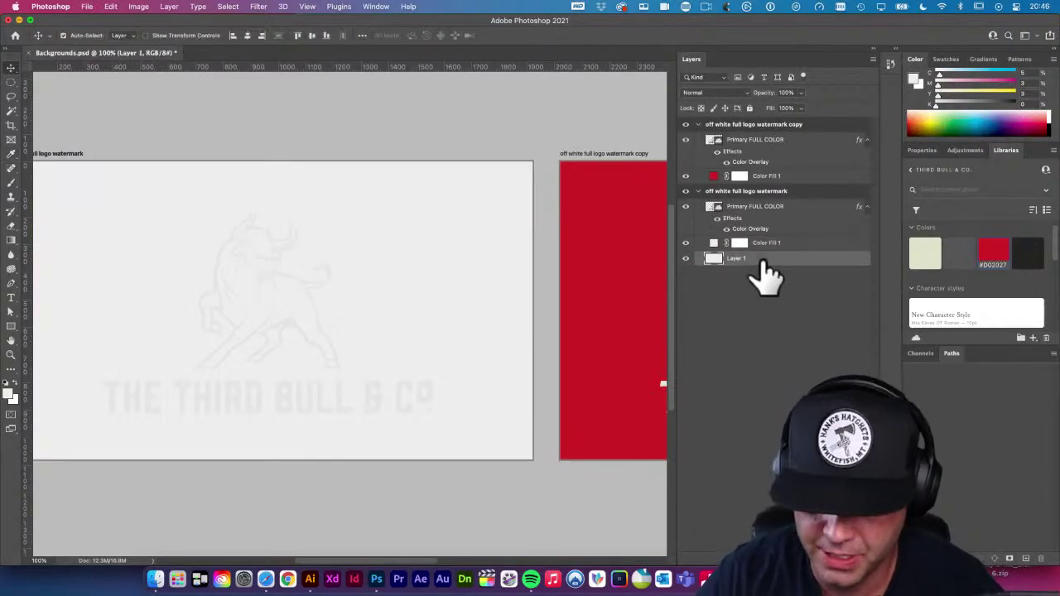
key(Delete)
click(519, 149)
Rename the red artboard as "red full logo watermark copy"
scroll(468, 170, right, 4)
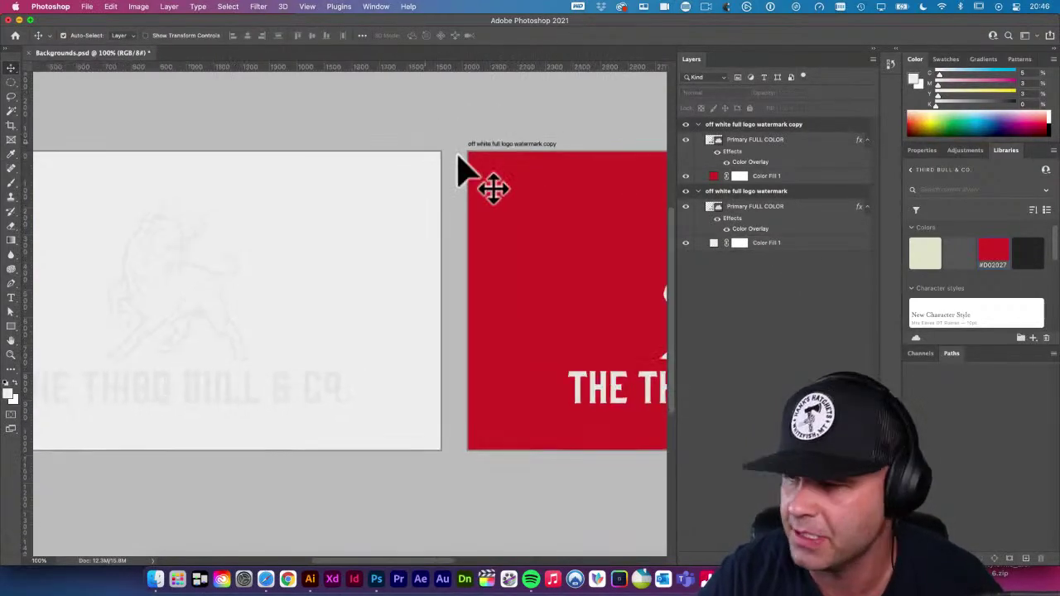
scroll(438, 279, right, 6)
drag(539, 289, 521, 307)
scroll(443, 280, right, 2)
key(v)
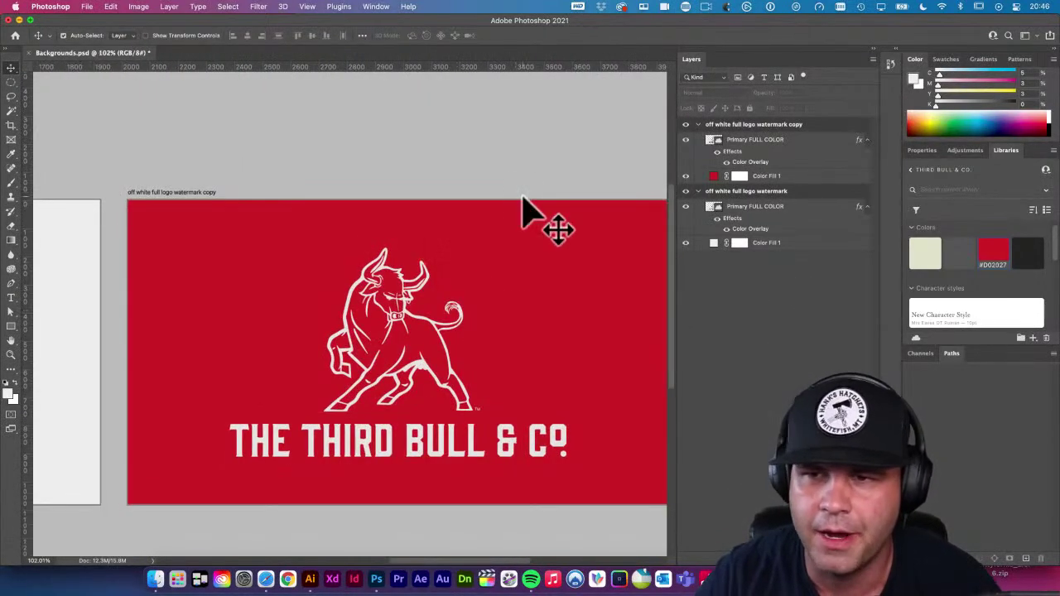
click(712, 125)
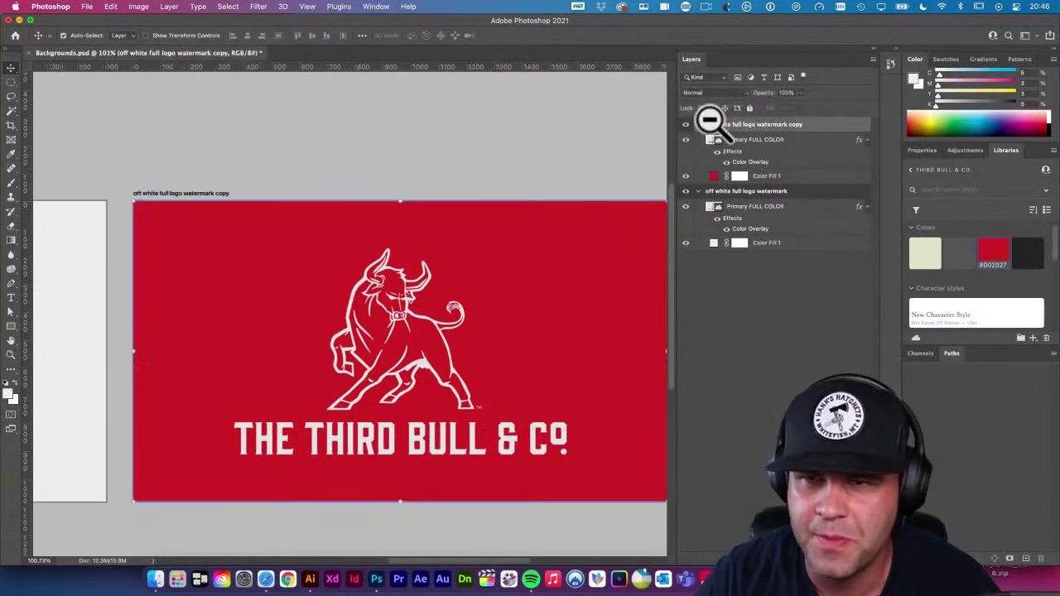
double_click(714, 124)
drag(728, 124, 704, 124)
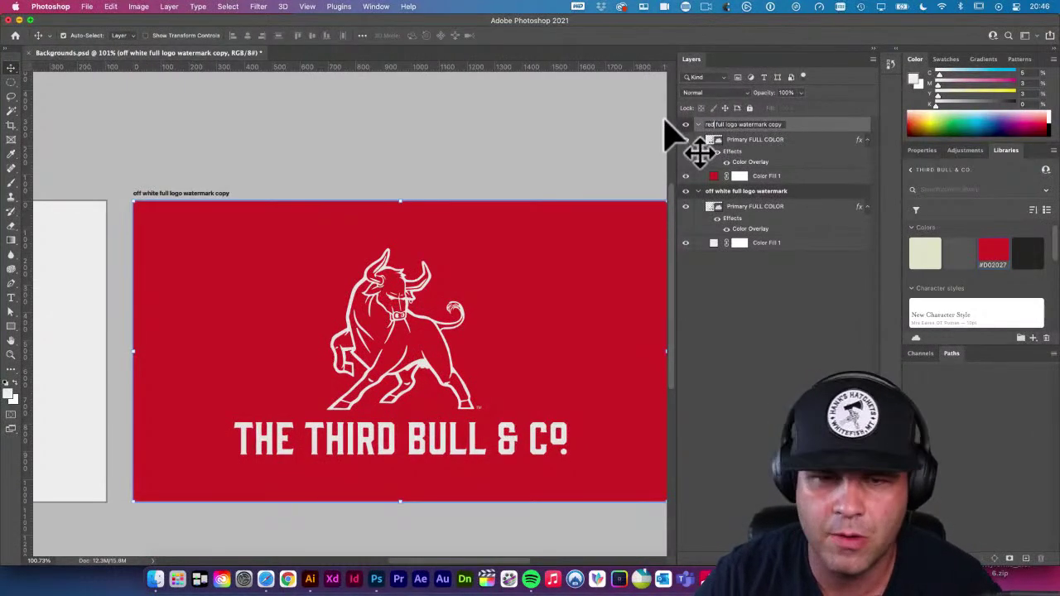
key(Return)
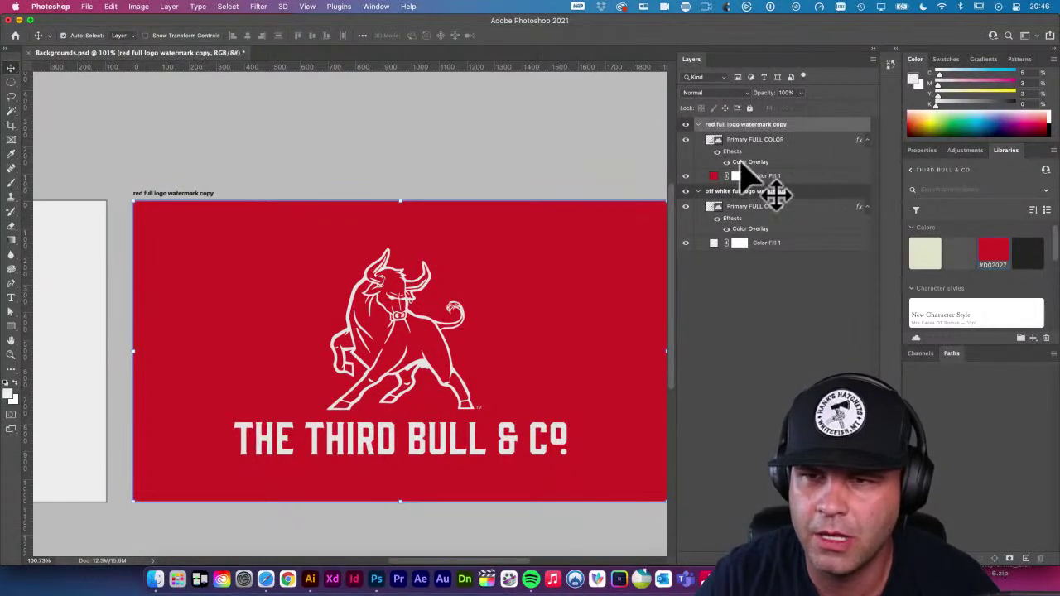
Set the Color Overlay of the logo on the red artboard to a darker red, ba191f, based on the background color
click(756, 163)
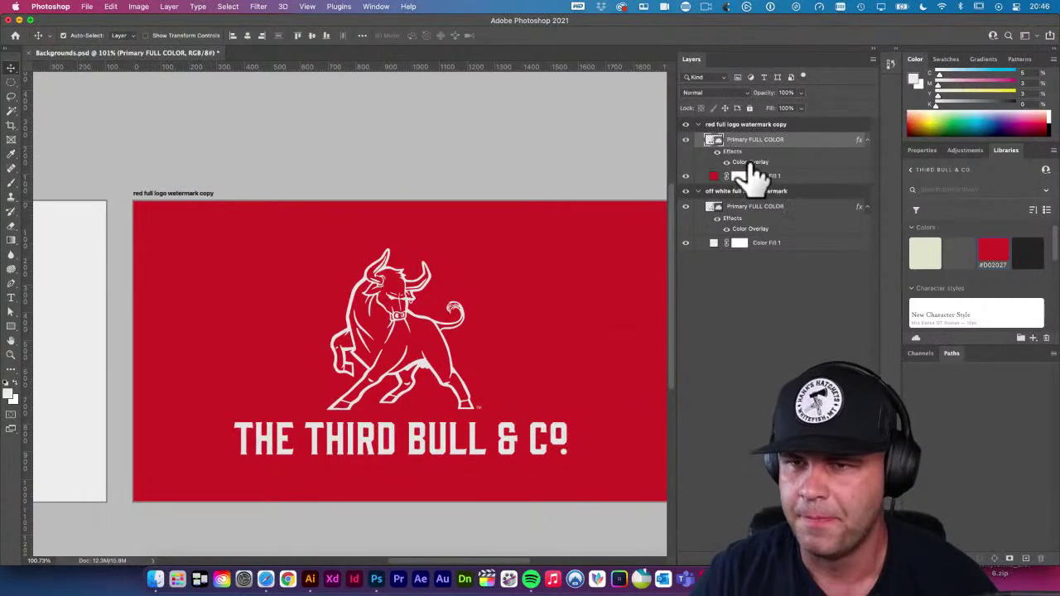
double_click(752, 162)
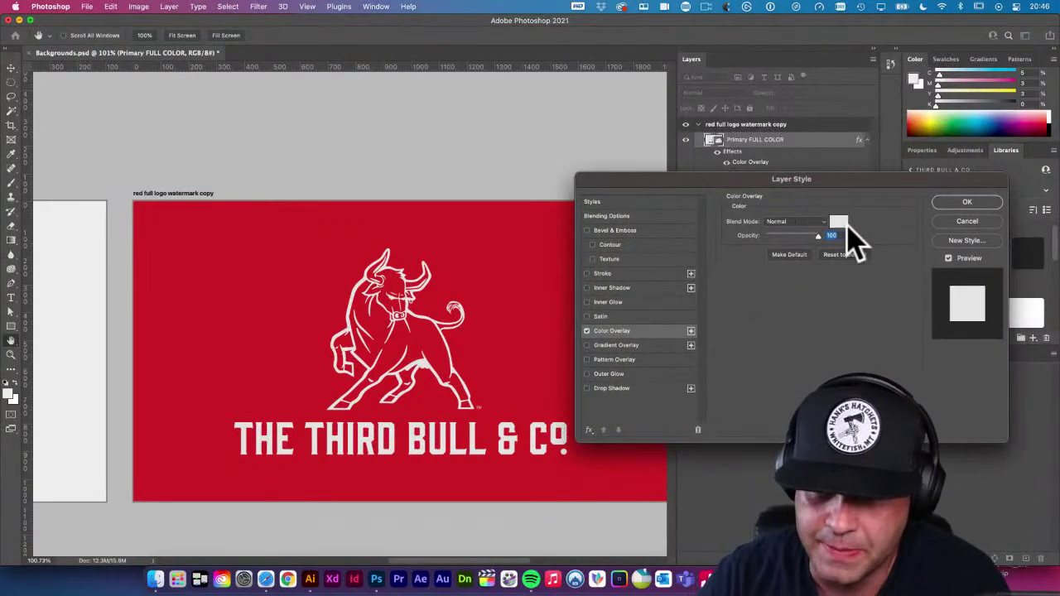
click(839, 223)
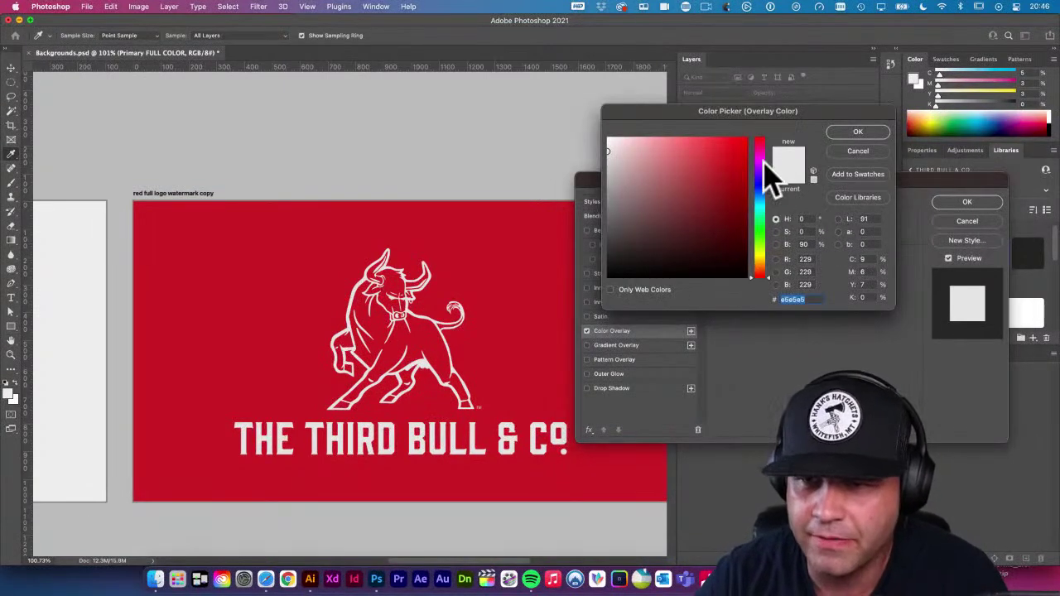
click(473, 241)
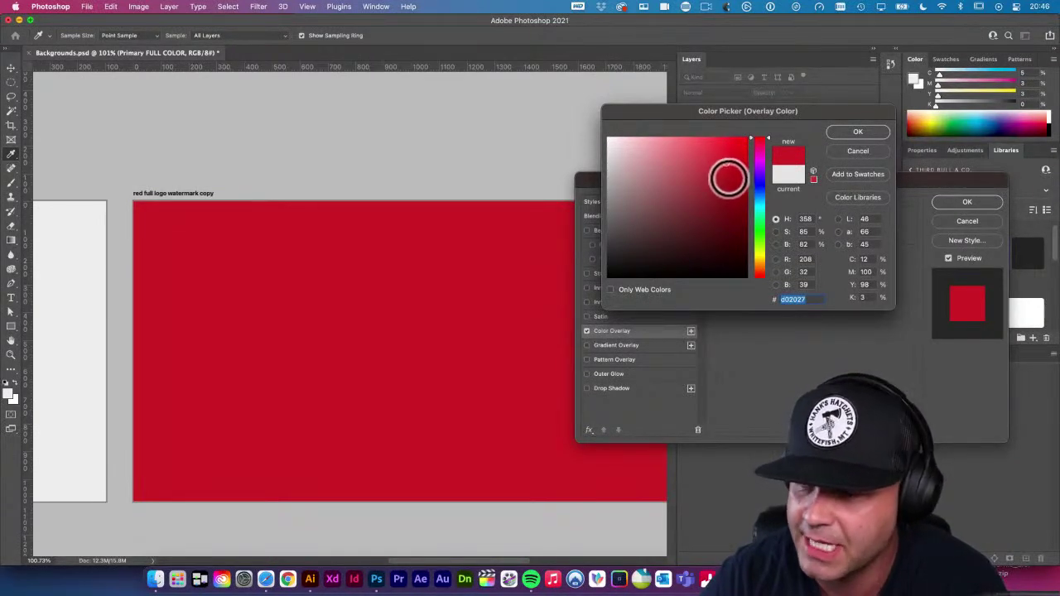
click(729, 175)
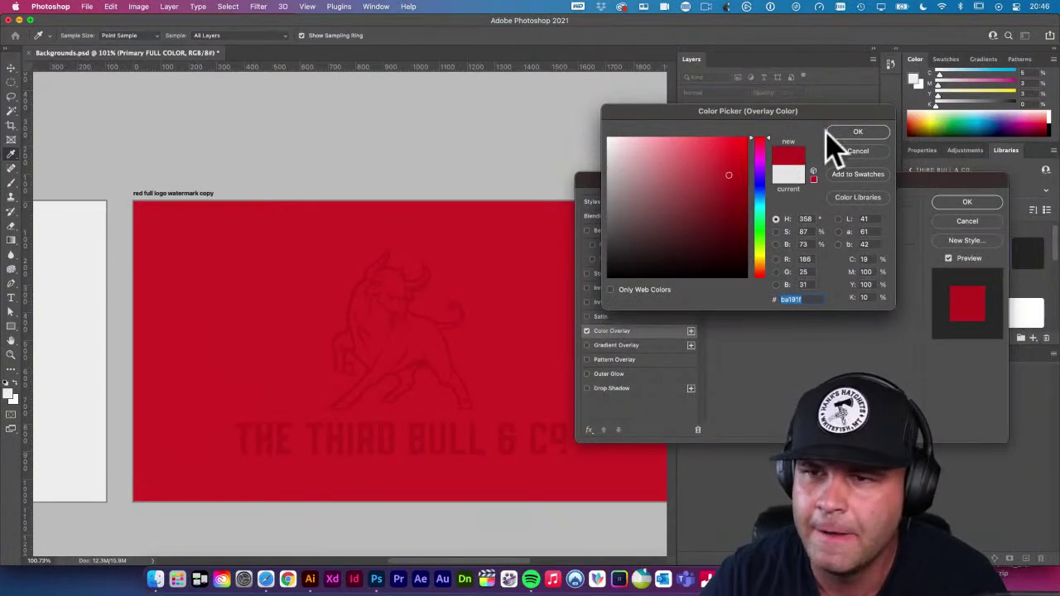
click(858, 132)
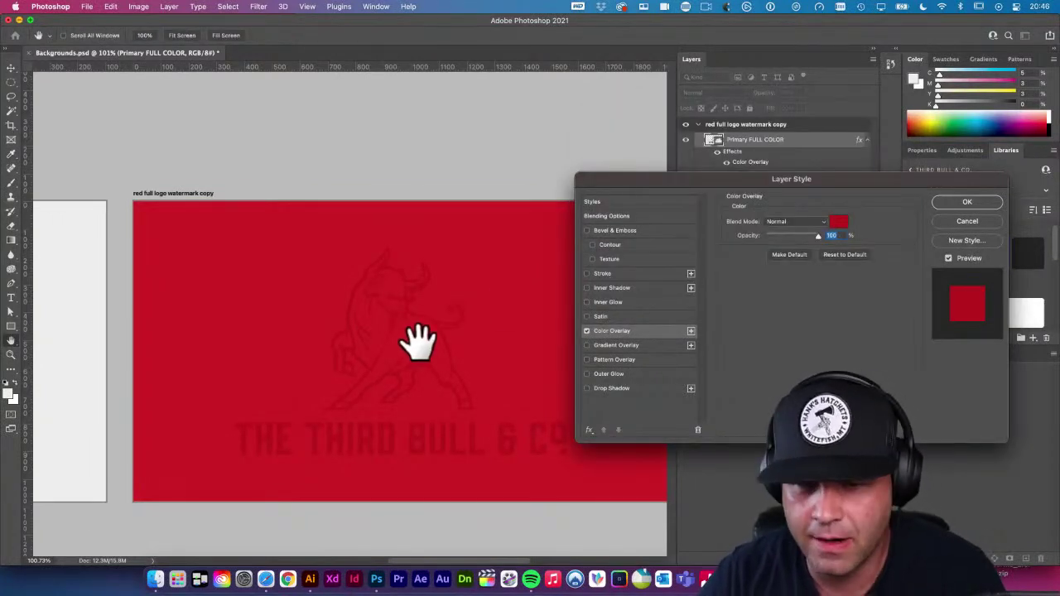
click(956, 203)
click(197, 174)
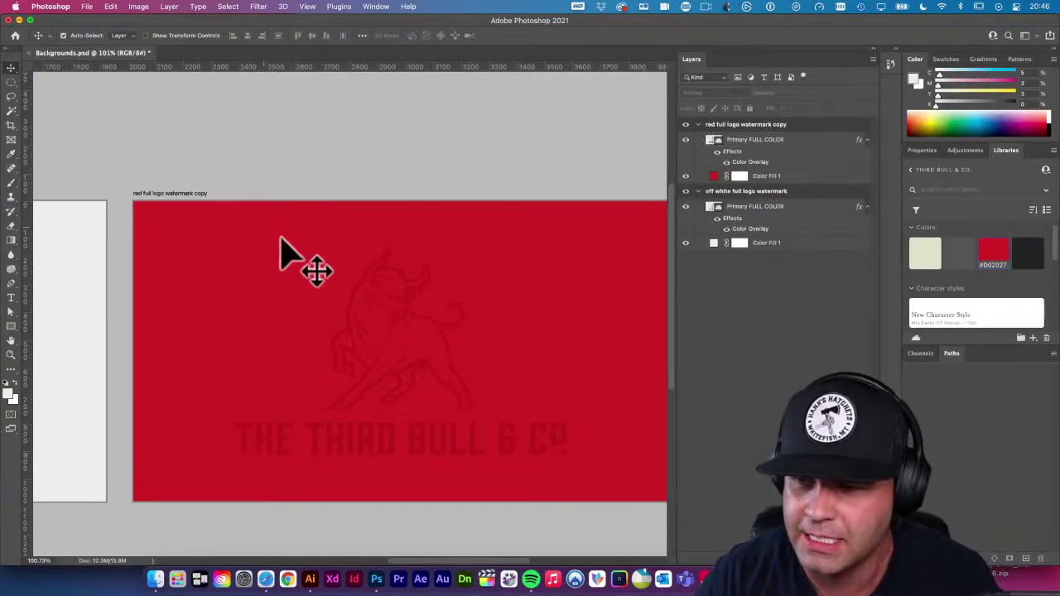
right_click(448, 296)
click(352, 178)
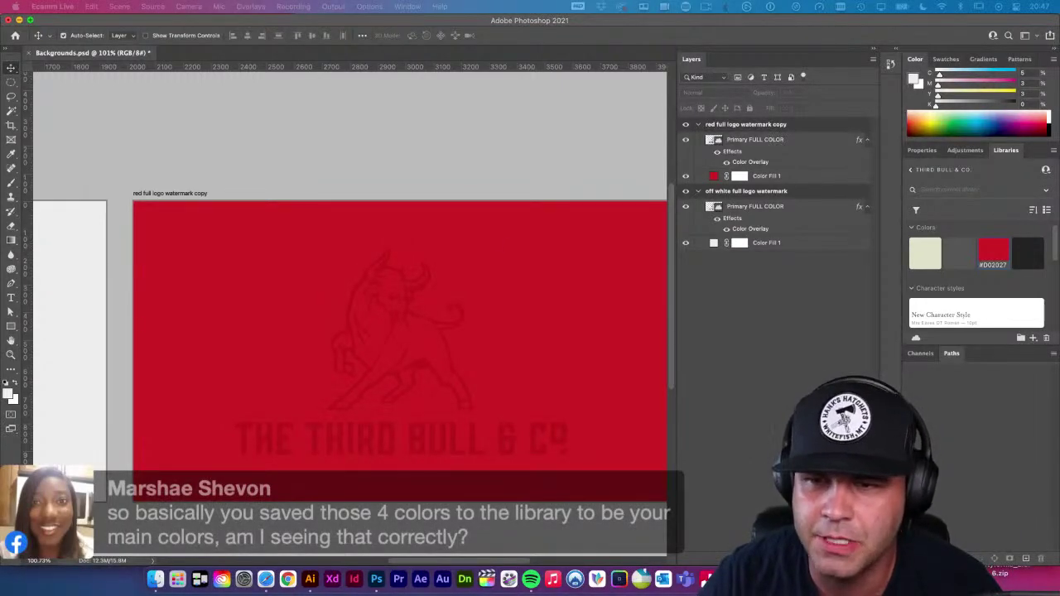
click(502, 199)
key(Return)
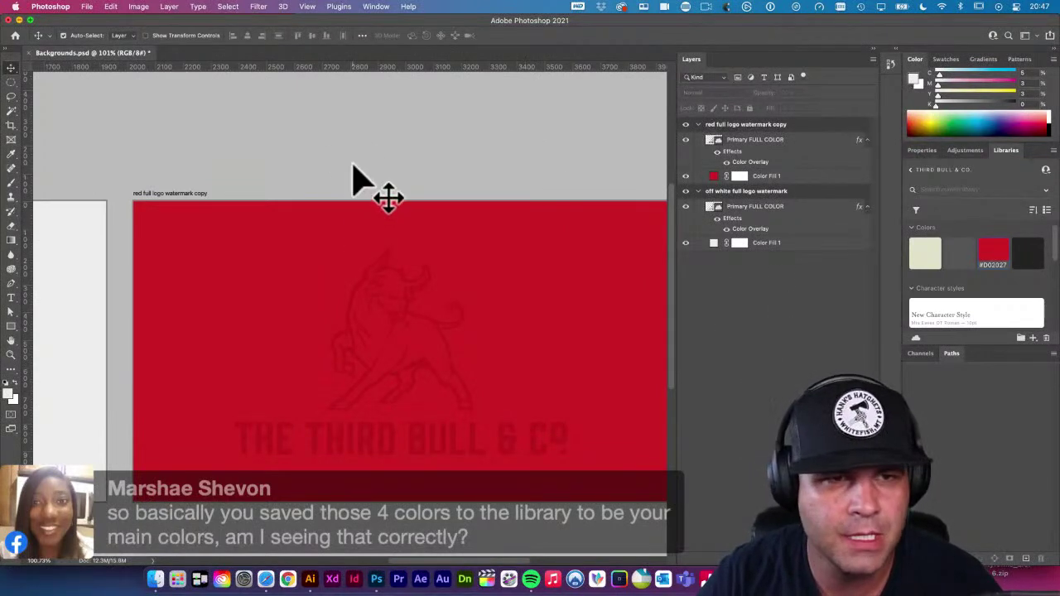
Save the changes to Backgrounds.psd
key(super+s)
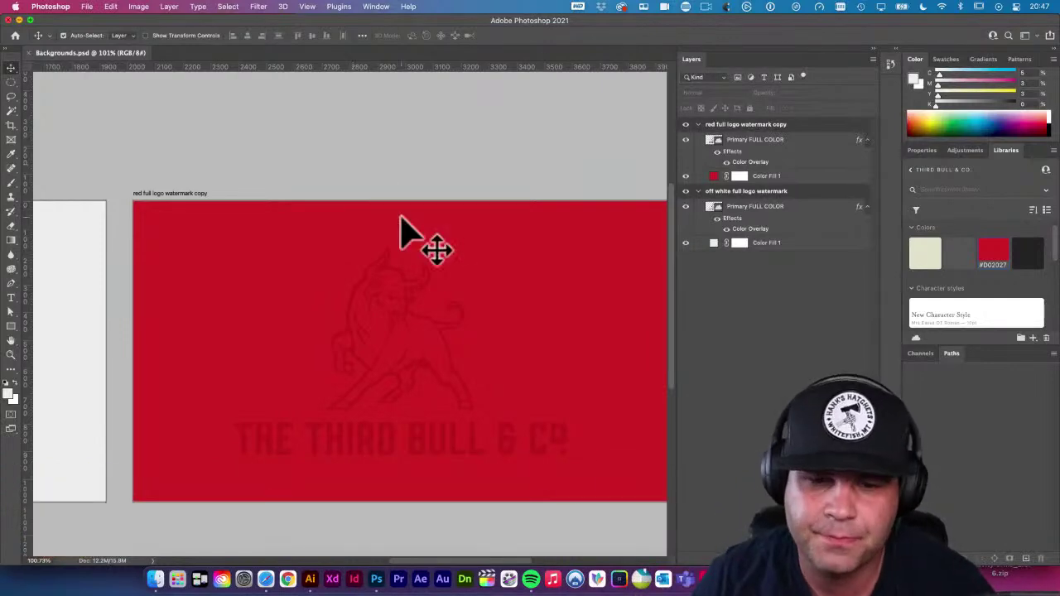
Switch to Illustrator and open the "surf board copy" cloud document to view its color palettes
click(309, 579)
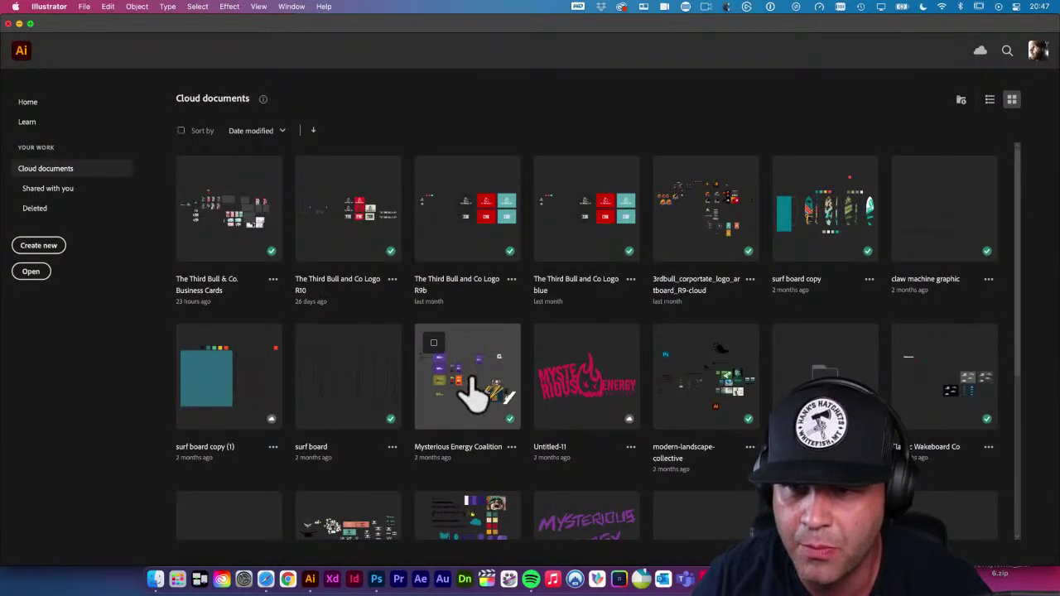
scroll(474, 396, down, 5)
scroll(479, 396, up, 5)
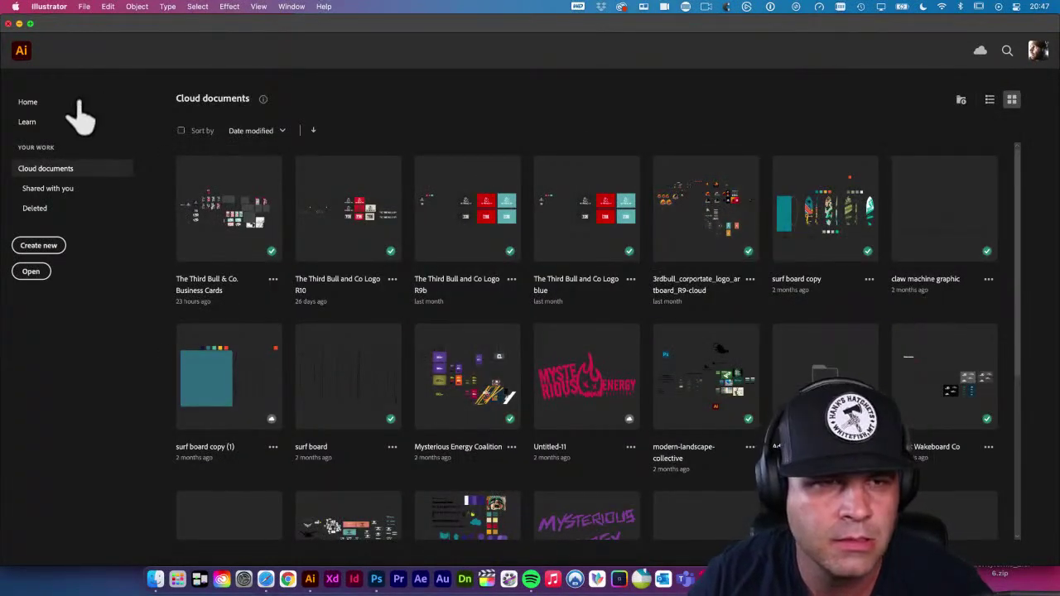
click(836, 217)
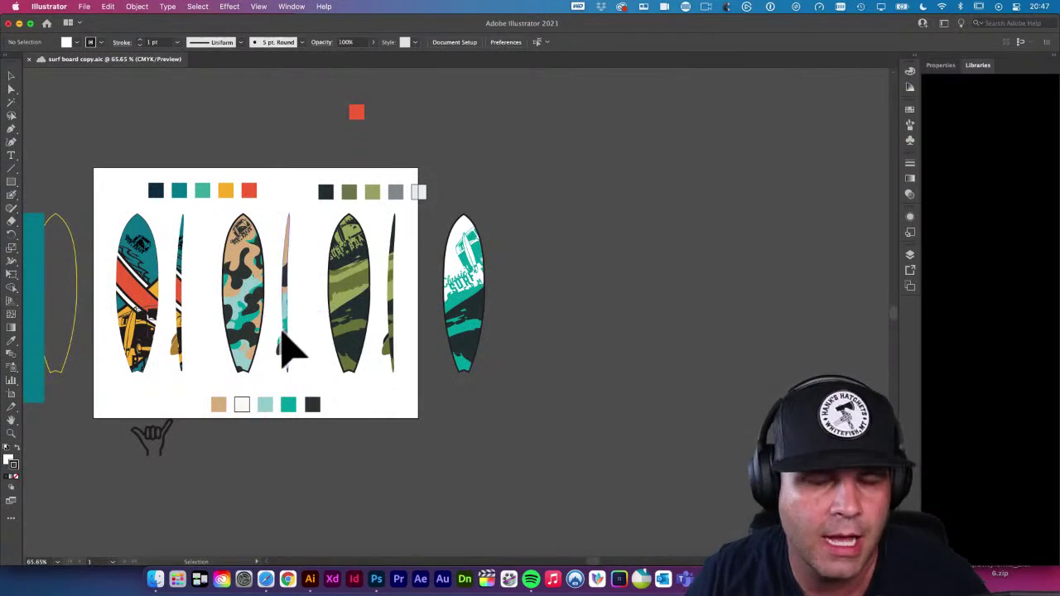
drag(256, 322, 339, 320)
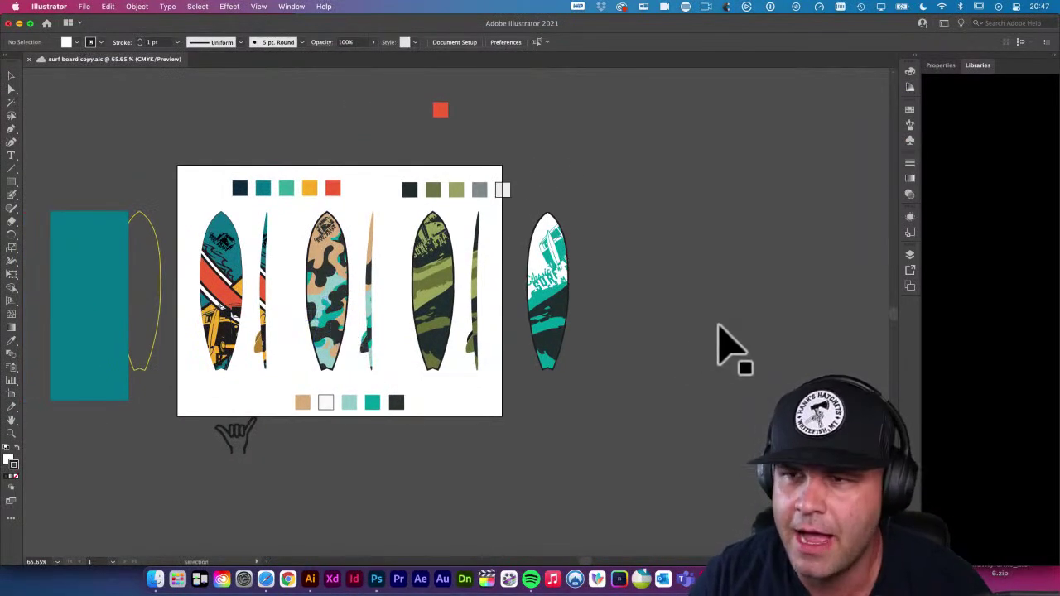
Open the Third Bull & Co. library in place of Armasight and examine its shared colors, character style and logos
click(985, 65)
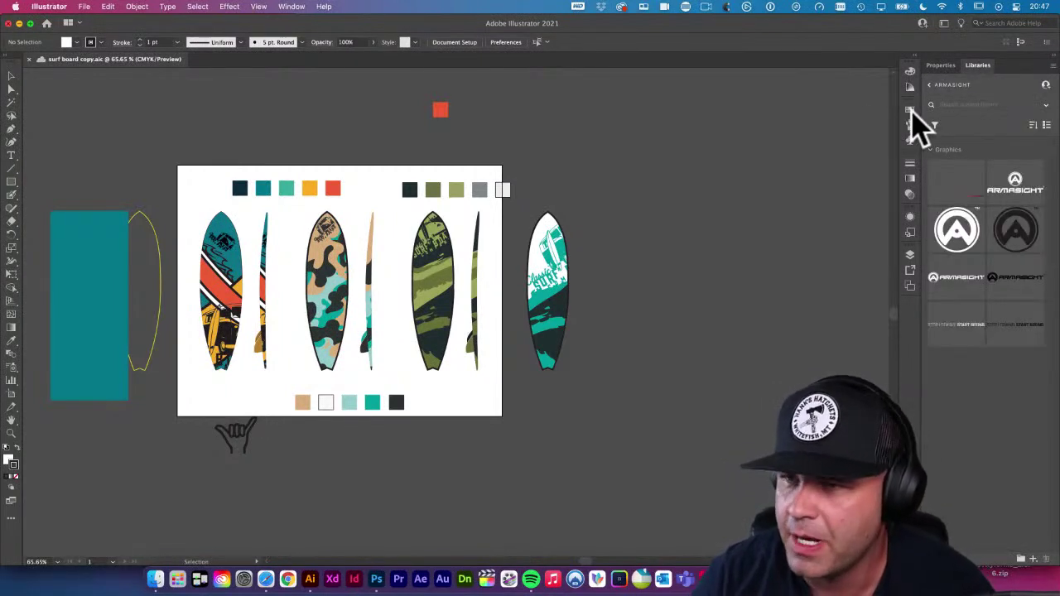
click(929, 84)
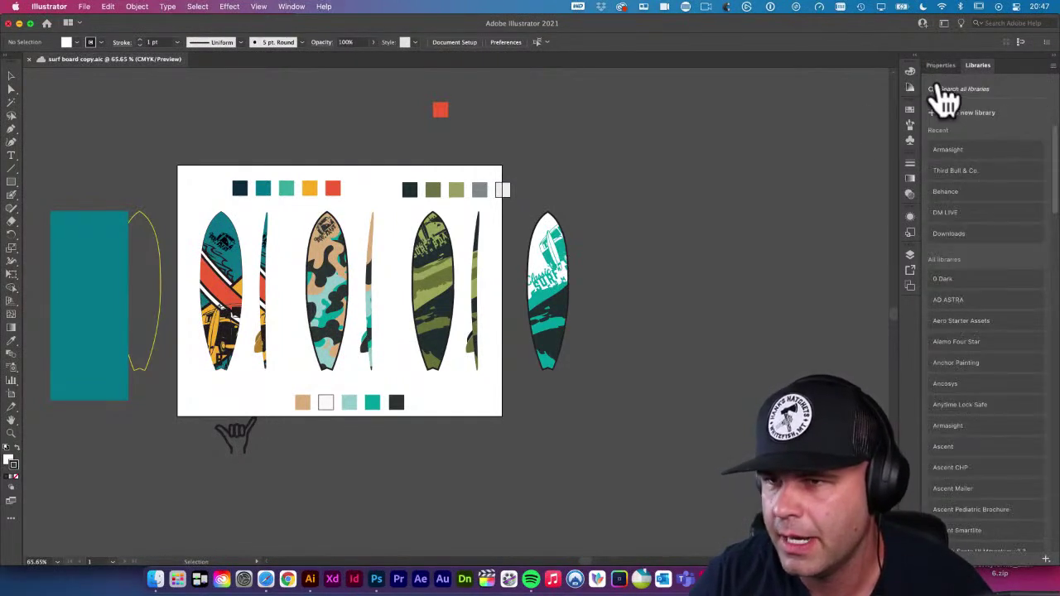
click(957, 170)
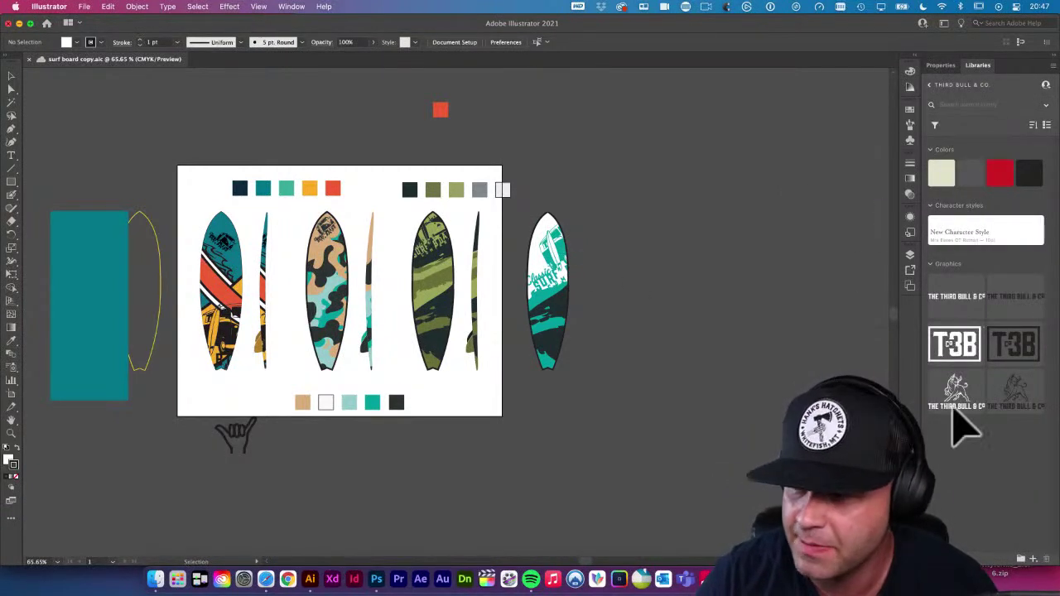
click(613, 170)
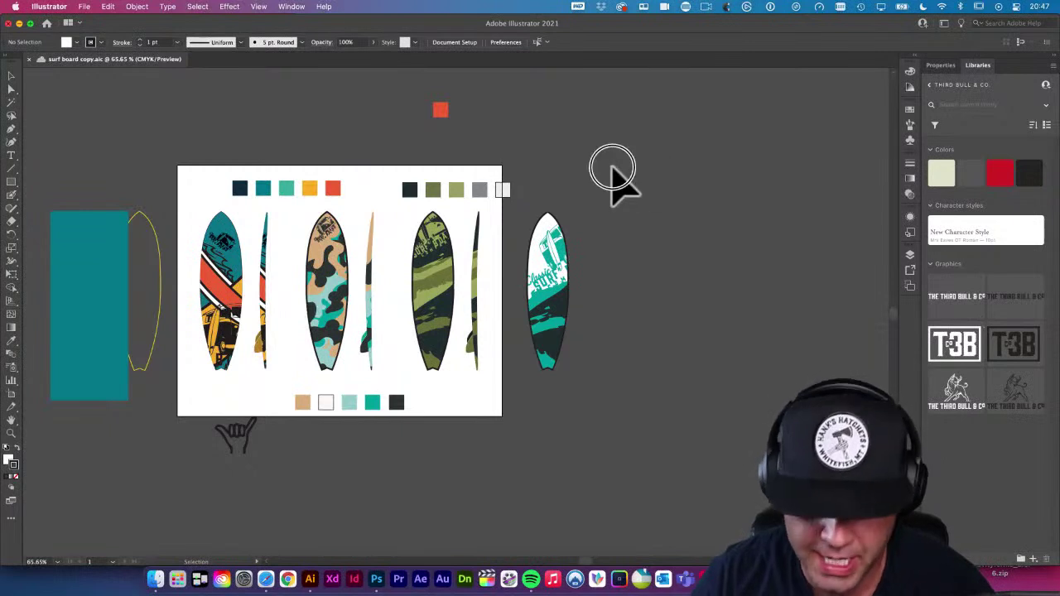
Draw a square about 1.1 in wide in the empty area beside the surfboards, filled with the teal of the swatch row below them
click(372, 403)
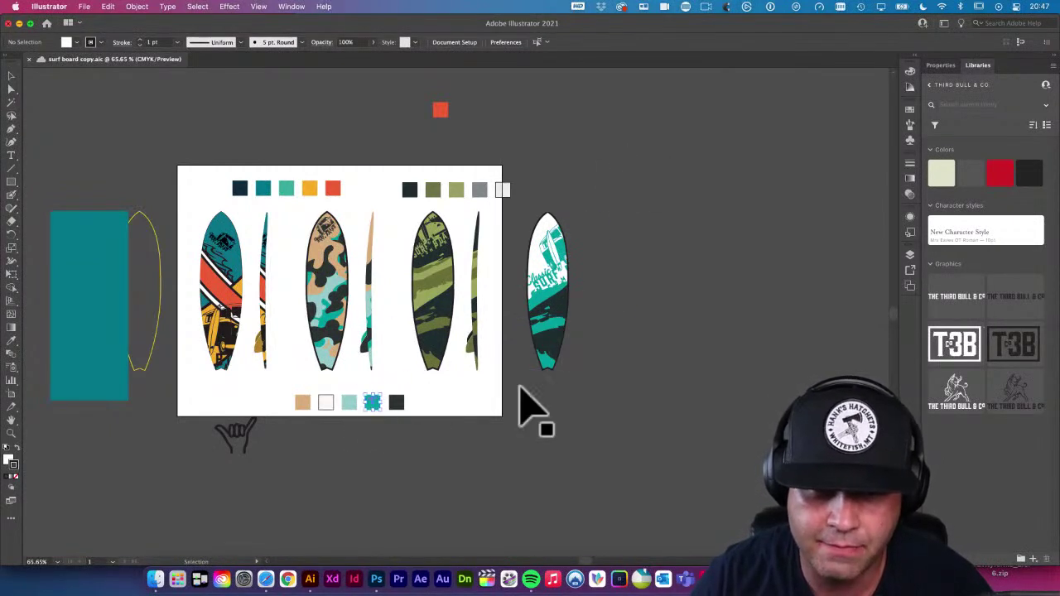
click(611, 307)
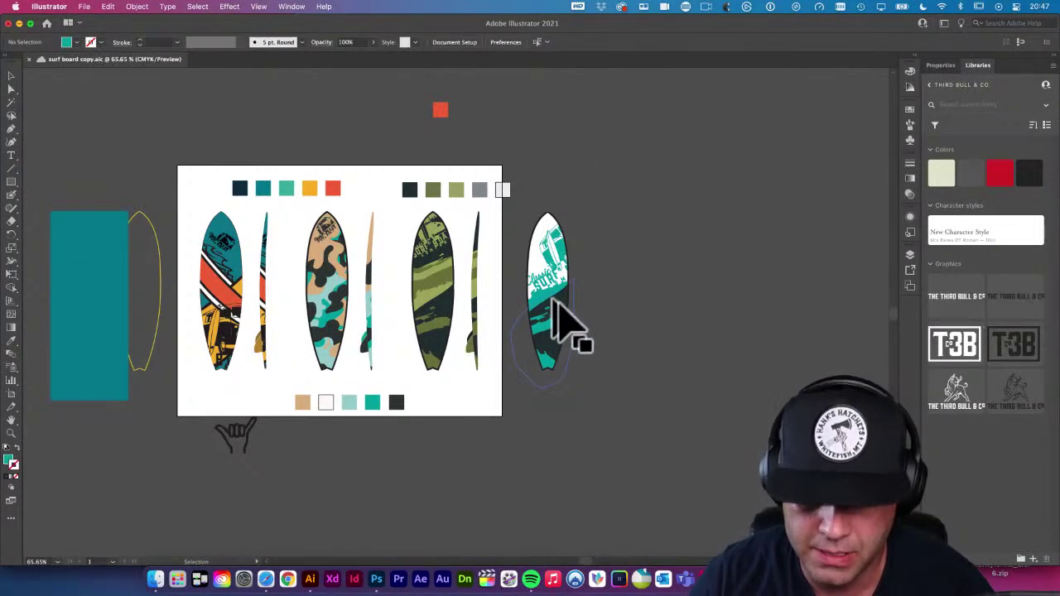
key(m)
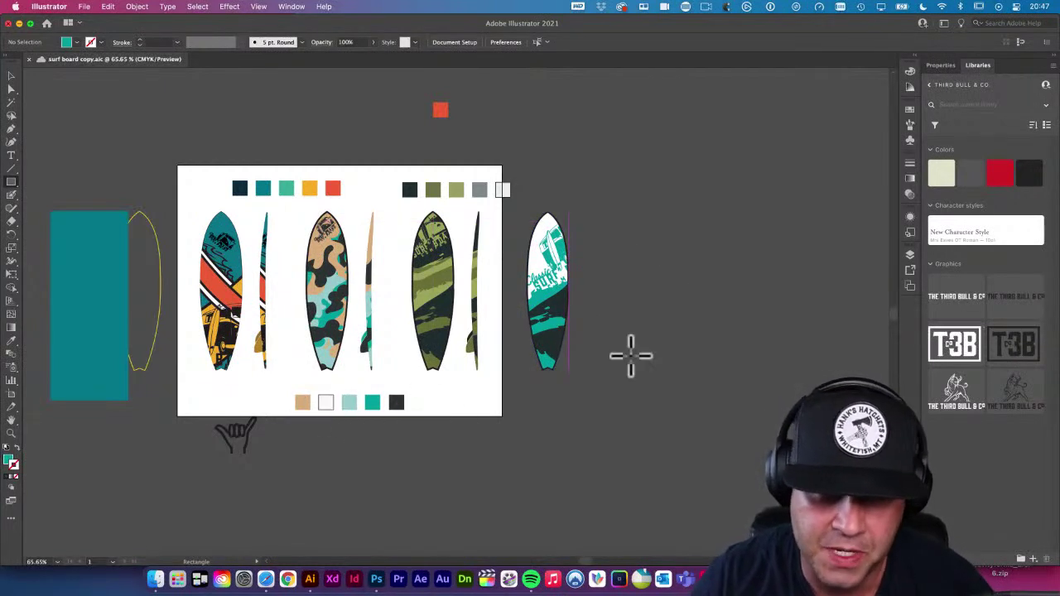
drag(640, 180, 674, 213)
key(v)
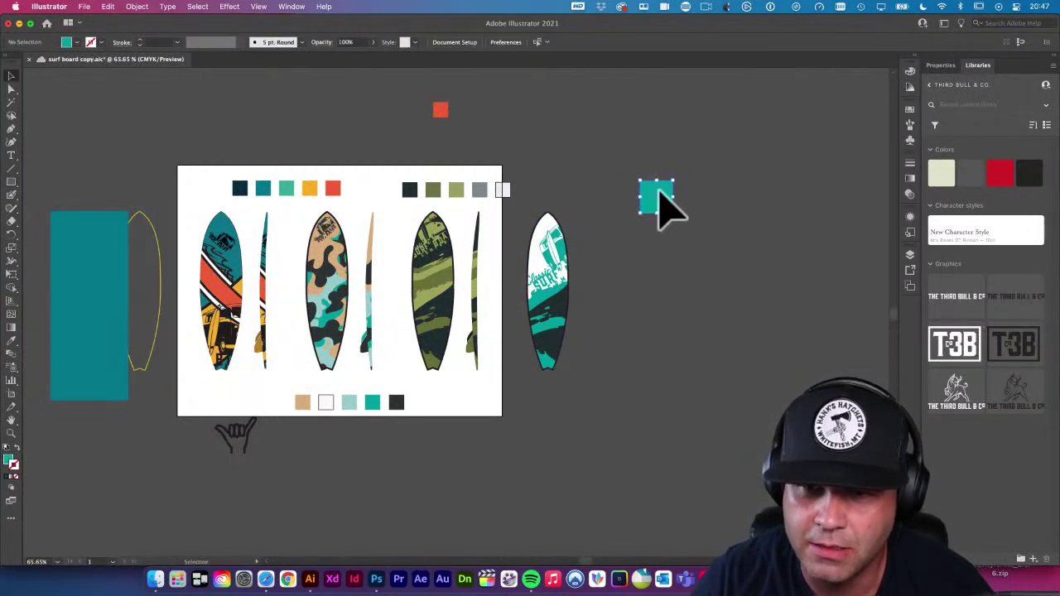
click(642, 183)
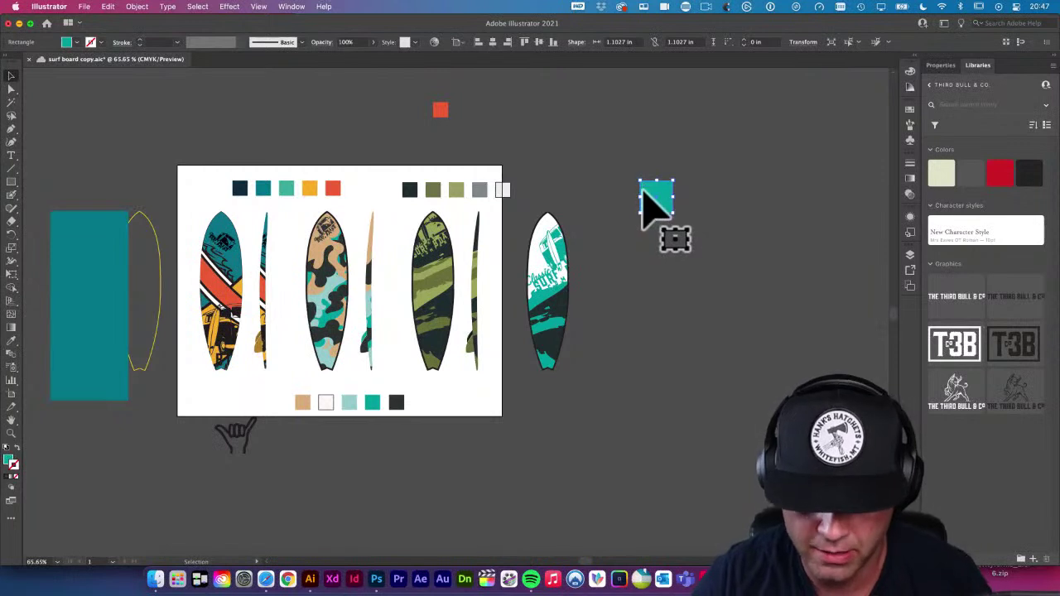
Try the fourth surfboard's colors on the teal square with the Eyedropper, and delete the square
key(i)
click(548, 290)
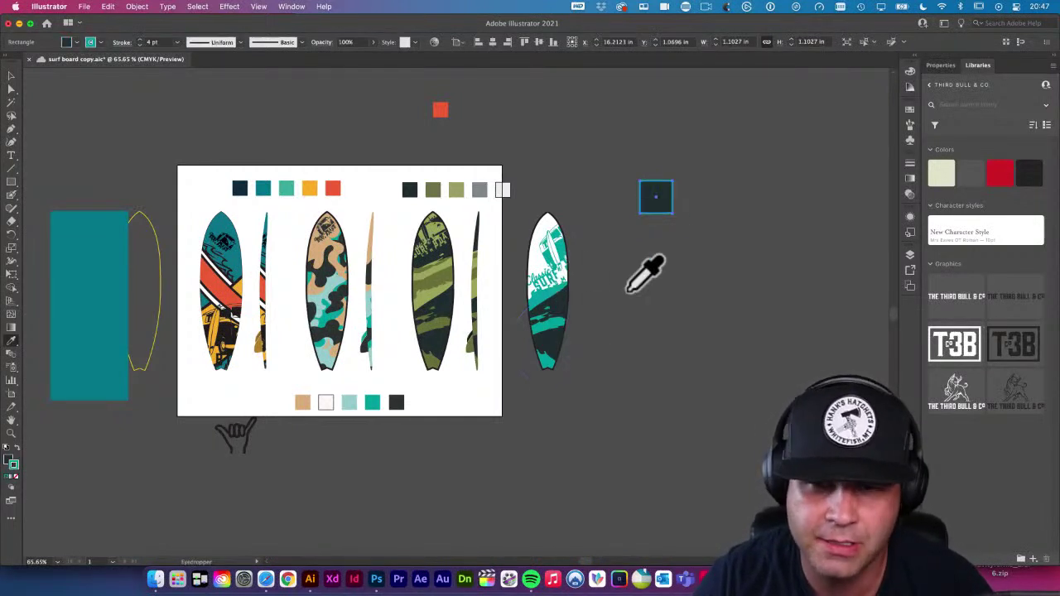
key(super+z)
key(super+shift+a)
click(662, 202)
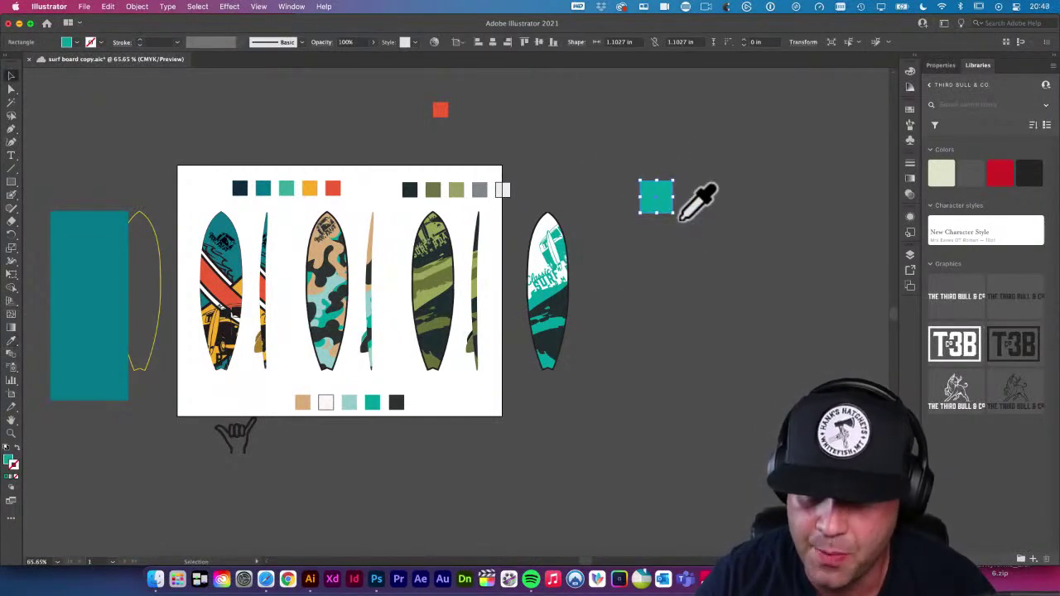
key(Delete)
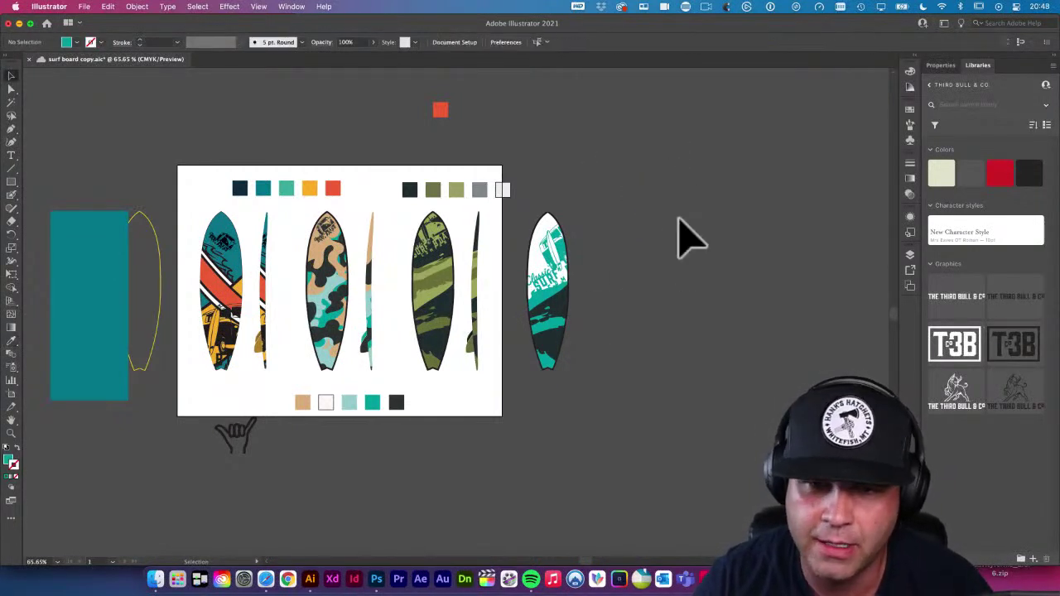
Add the current teal fill color to the Third Bull & Co. library
click(542, 308)
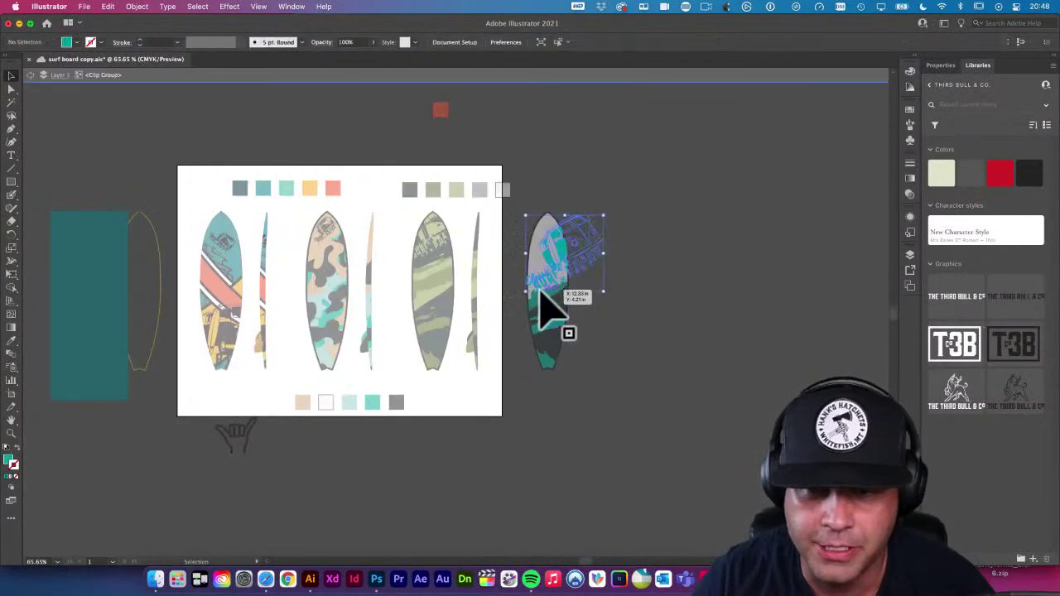
click(682, 289)
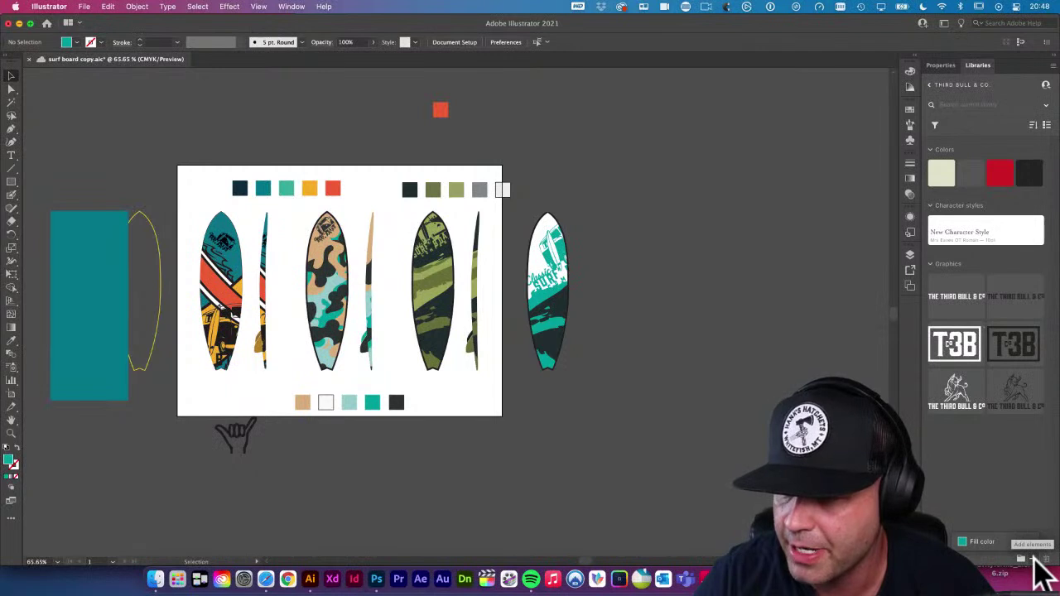
click(990, 543)
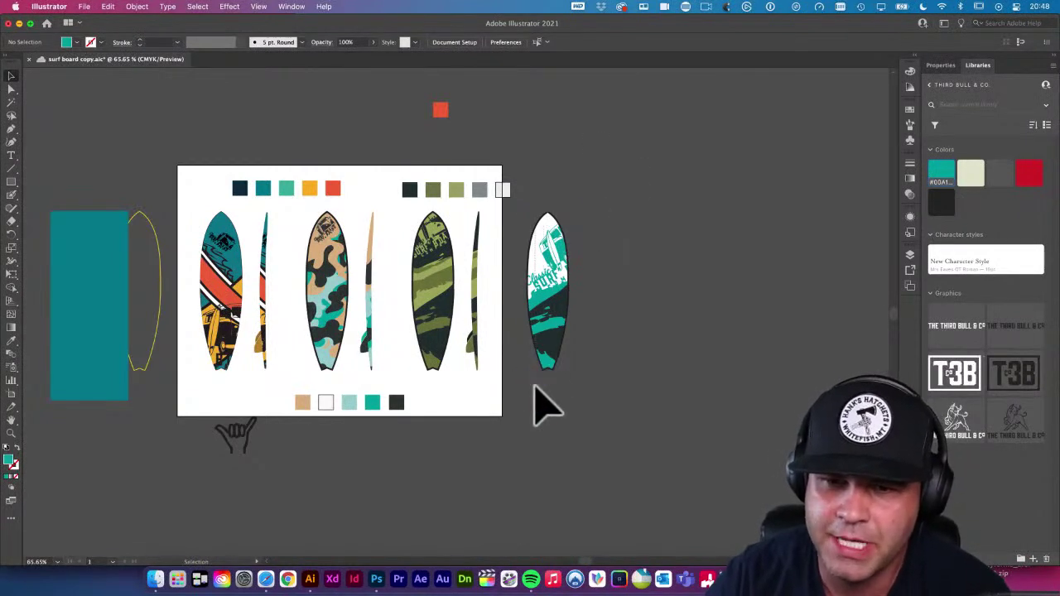
Add the teal, white and black surfboard artwork outside the artboard to the Third Bull & Co. library as a graphic
click(543, 312)
drag(543, 313, 990, 353)
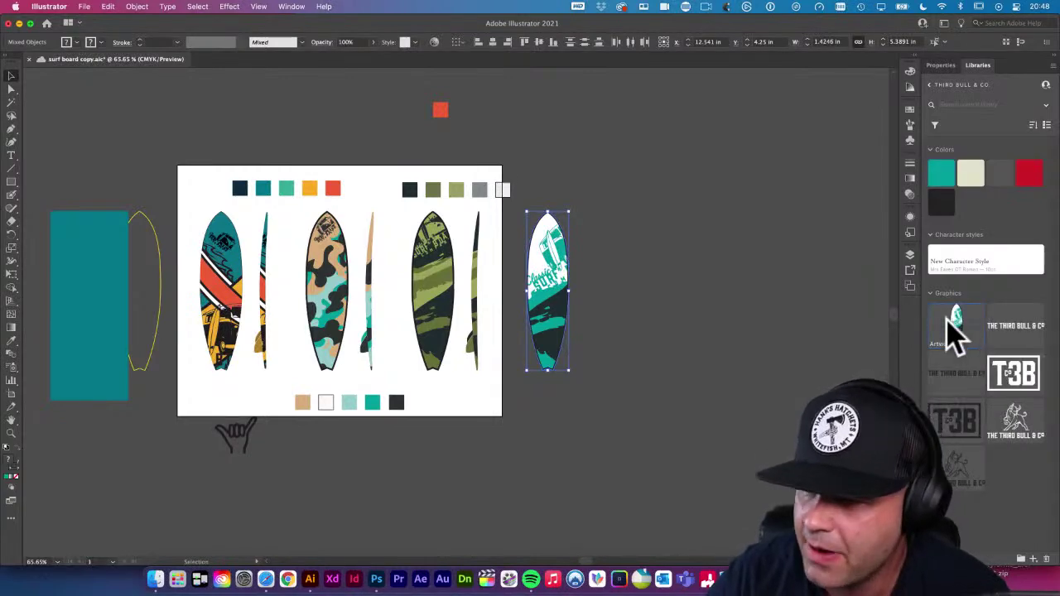
click(779, 271)
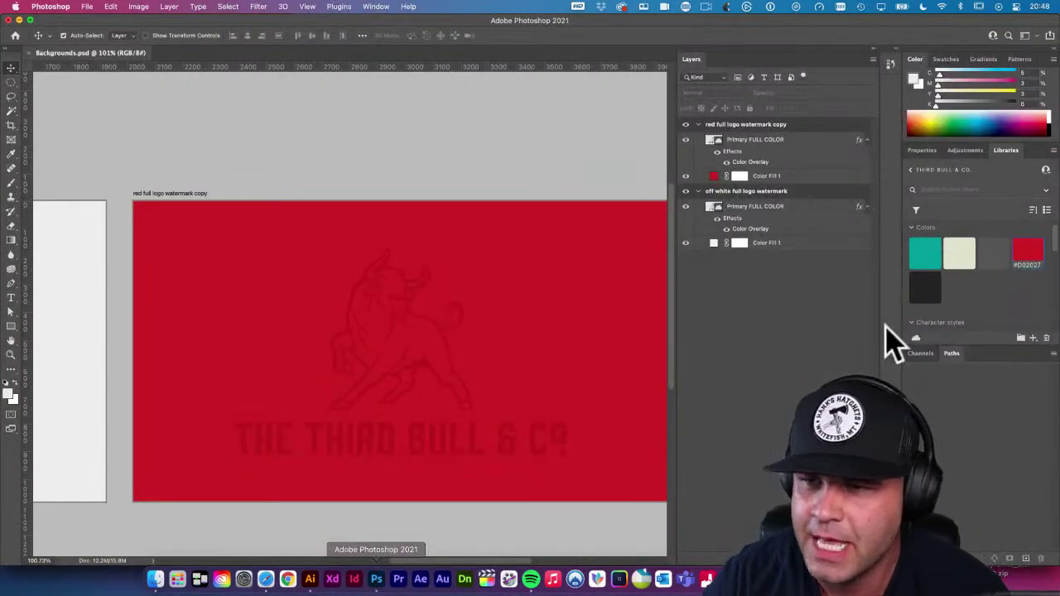
Switch to Photoshop and place the surfboard graphic from the library on the red artboard
scroll(981, 336, down, 5)
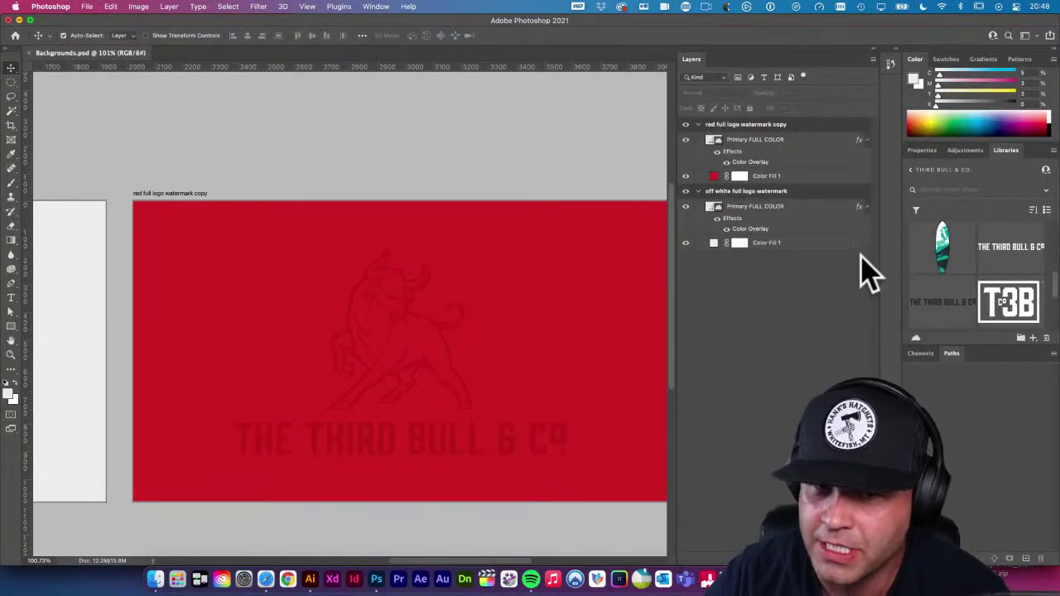
drag(944, 247, 279, 314)
key(Return)
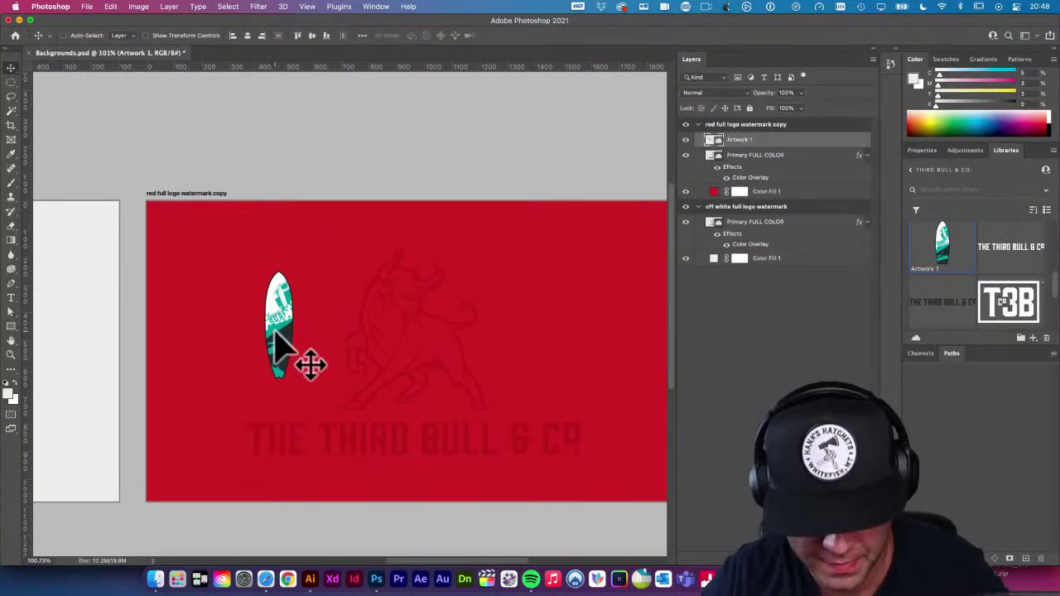
Rotate the placed surfboard to about -86°, enlarge it to about 176%, and flatten it under the bull's feet
key(super+t)
drag(263, 262, 171, 336)
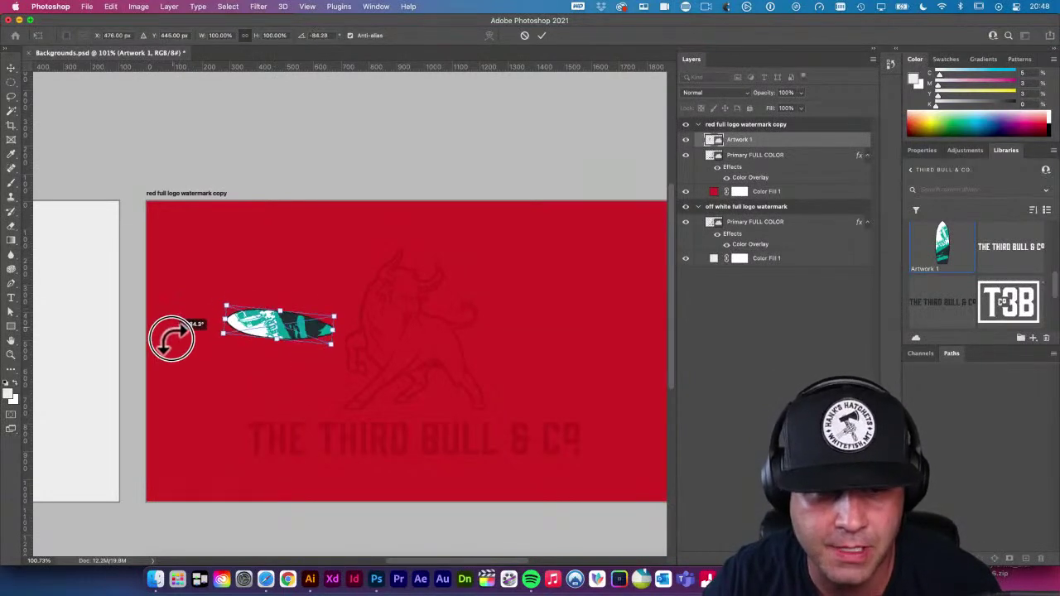
drag(282, 325, 357, 420)
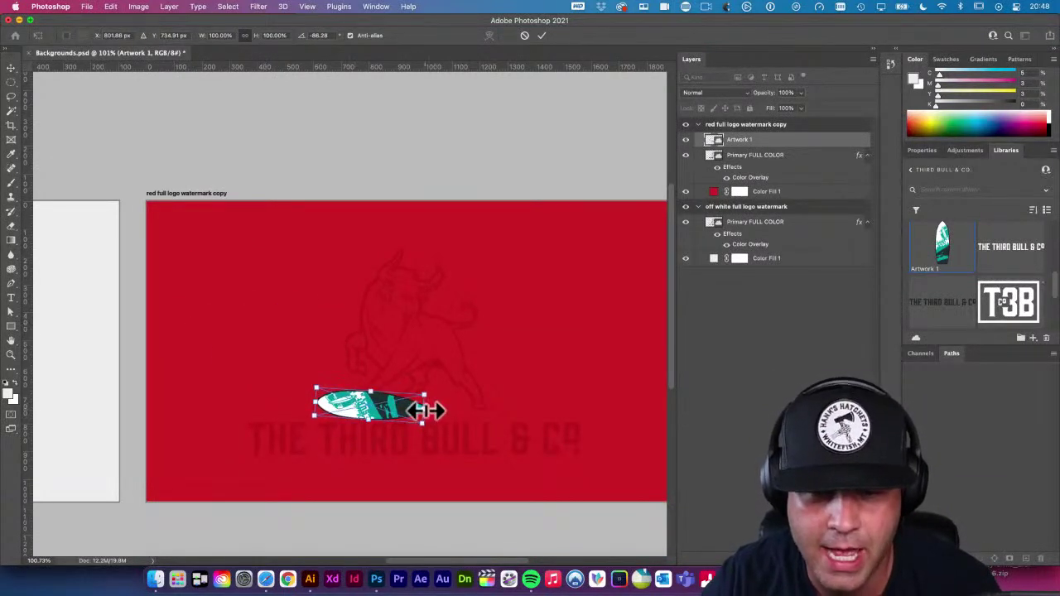
drag(426, 407, 506, 413)
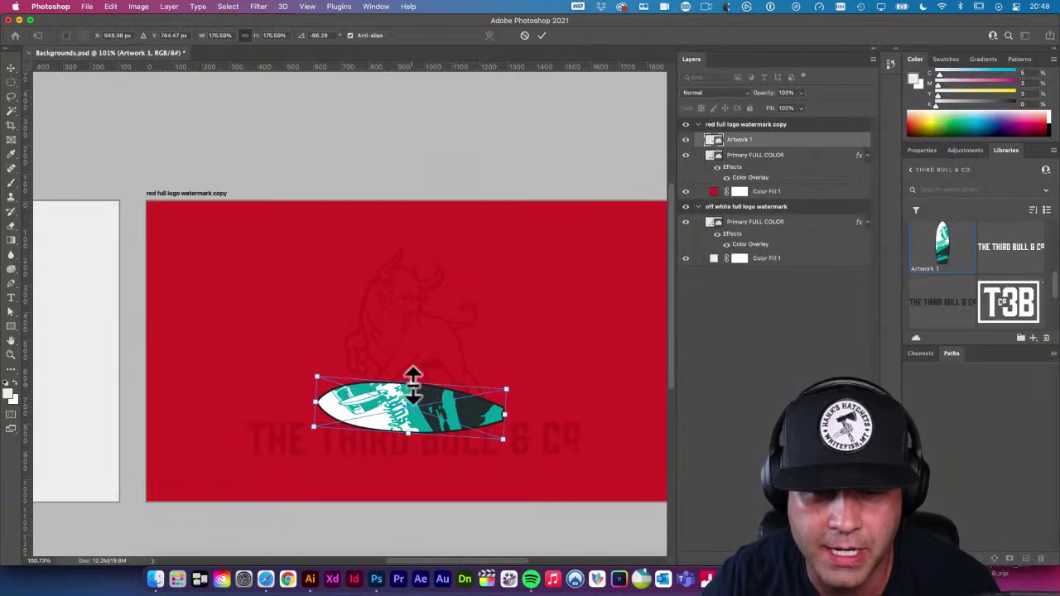
drag(412, 382, 438, 449)
key(Return)
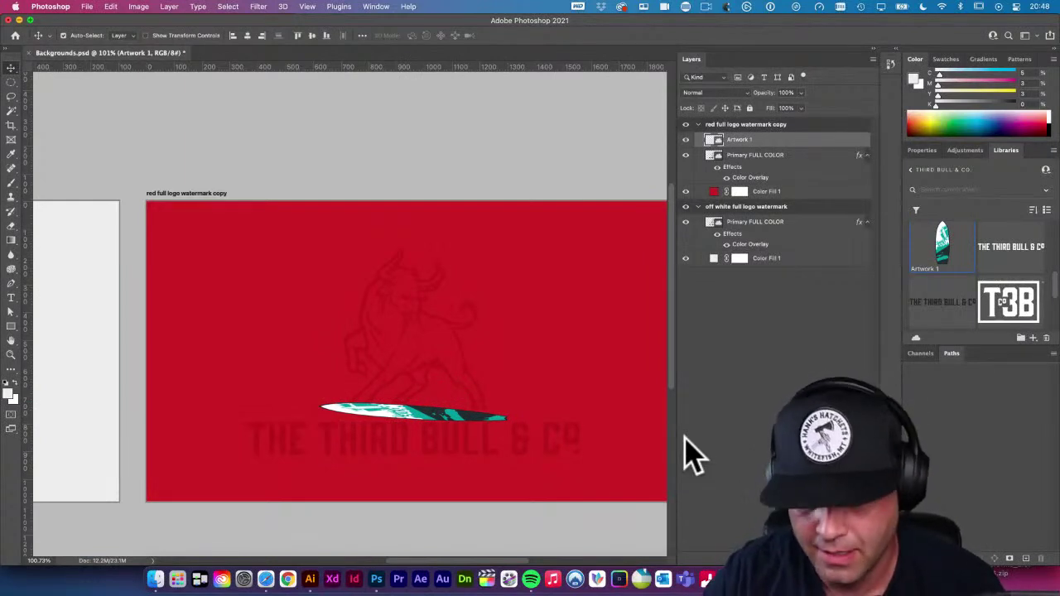
Delete the surfboard layer from the red artboard and the Artwork 1 graphic from the library
key(BackSpace)
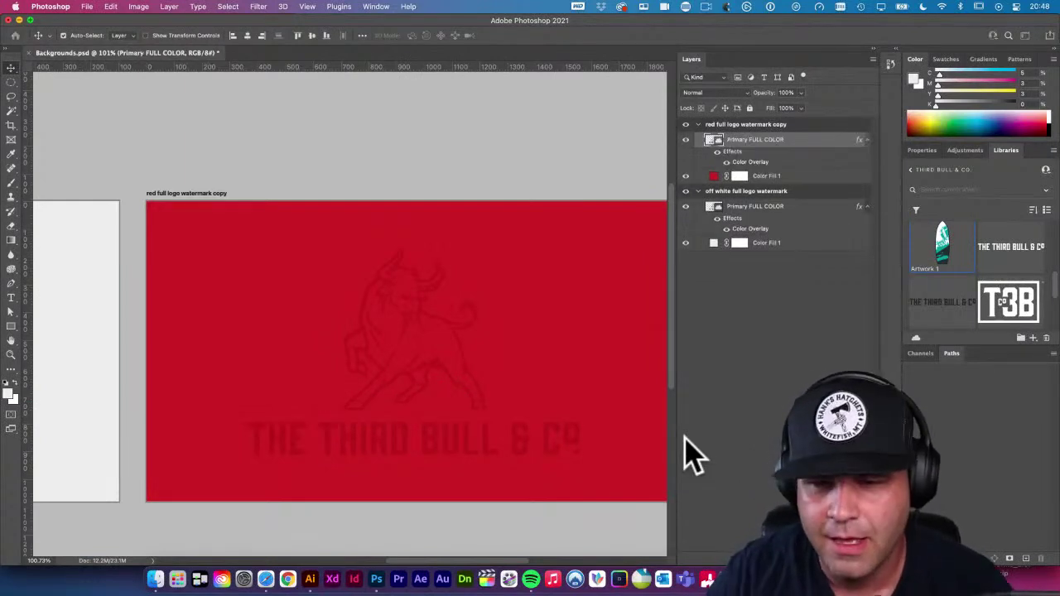
click(932, 274)
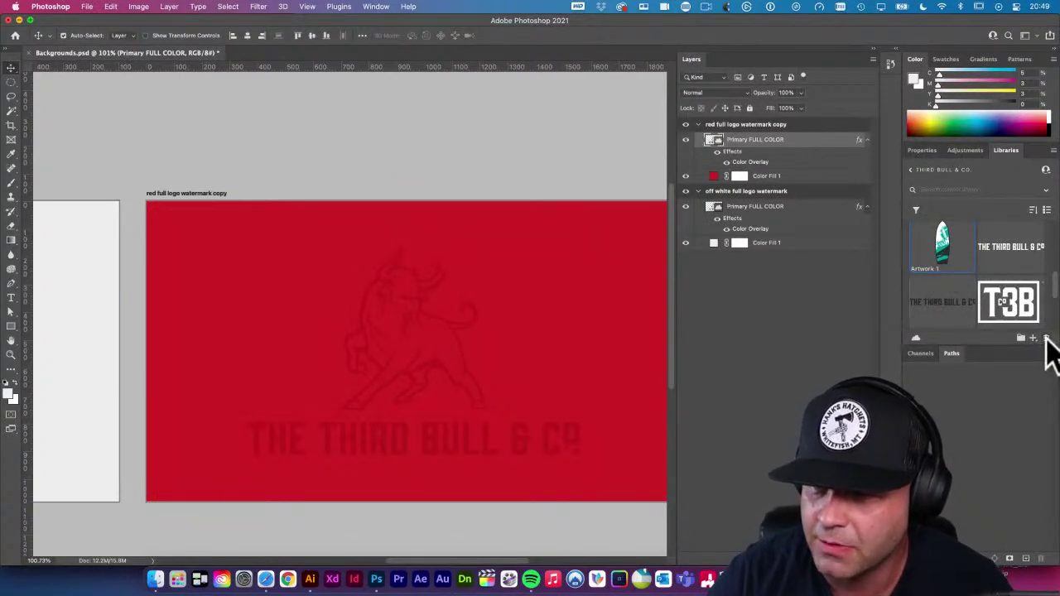
click(1045, 338)
Delete the teal color from the Third Bull & Co. library
scroll(989, 296, up, 5)
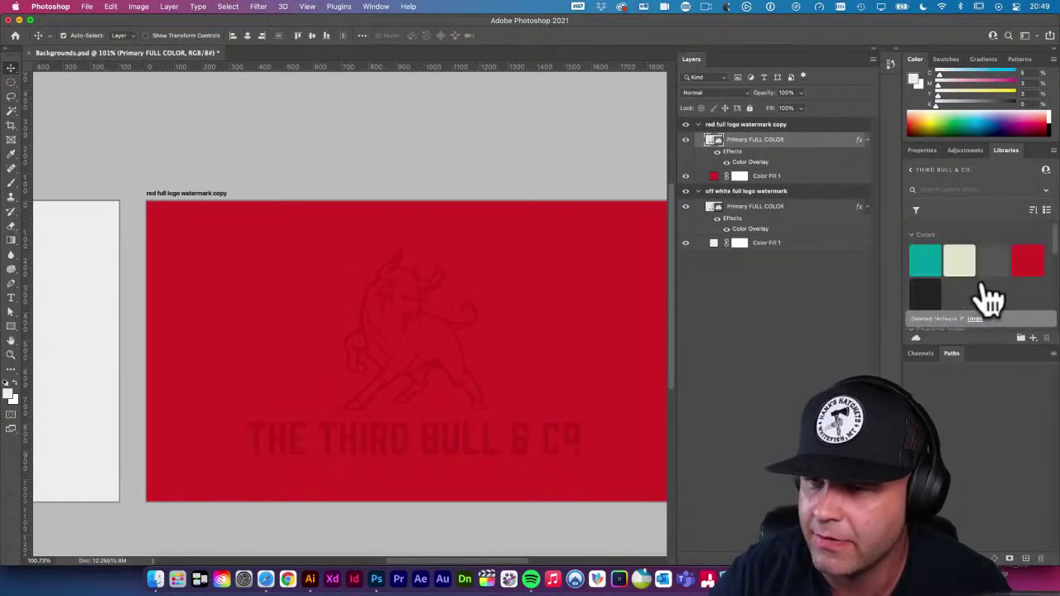
click(918, 259)
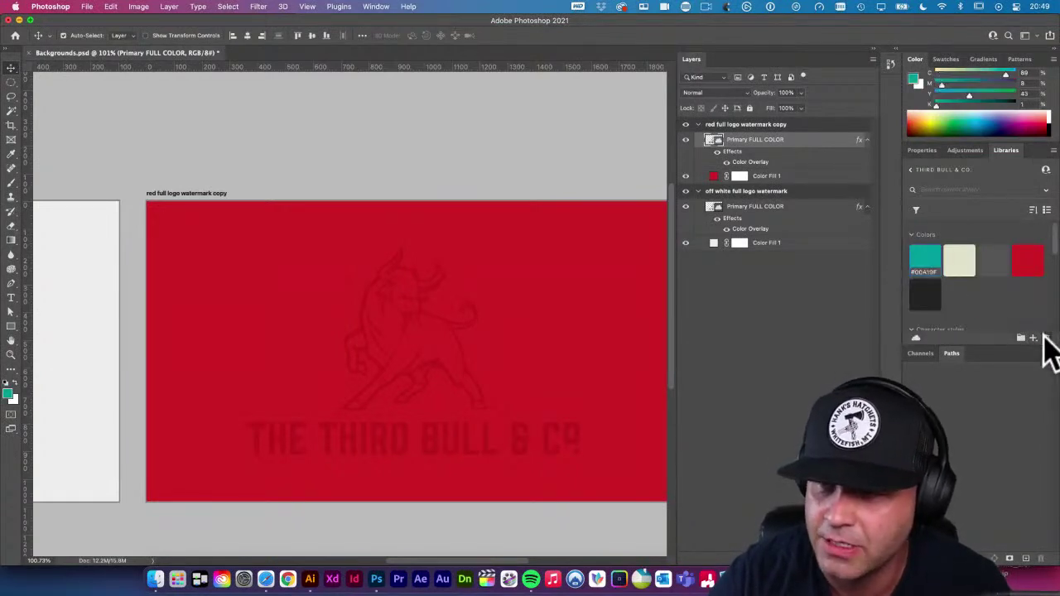
click(1045, 338)
Duplicate the red full logo watermark artboard together with its logo and color fill
click(539, 177)
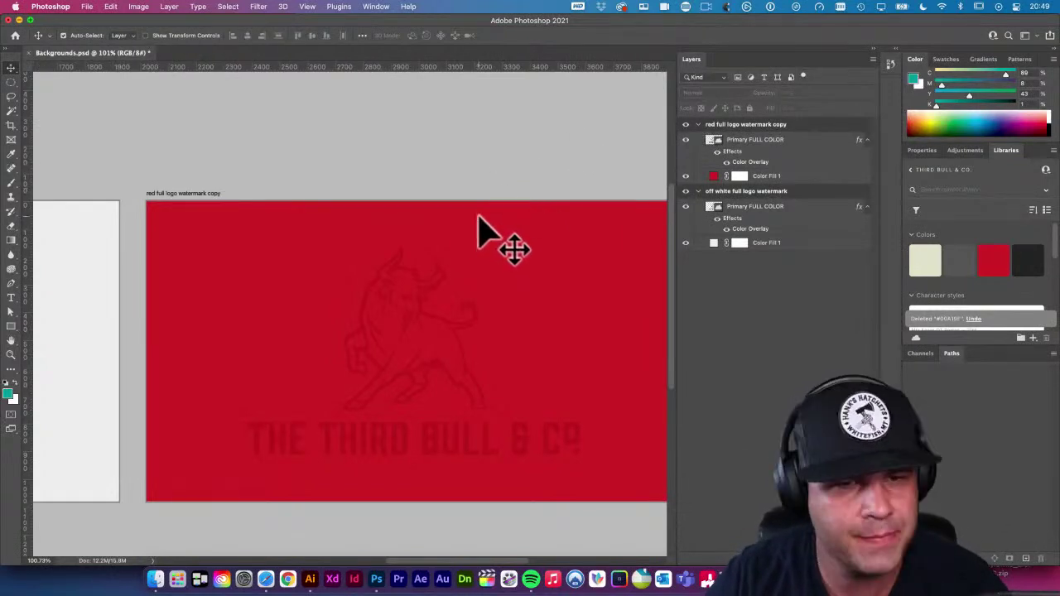
key(alt+space)
alt+click(534, 266)
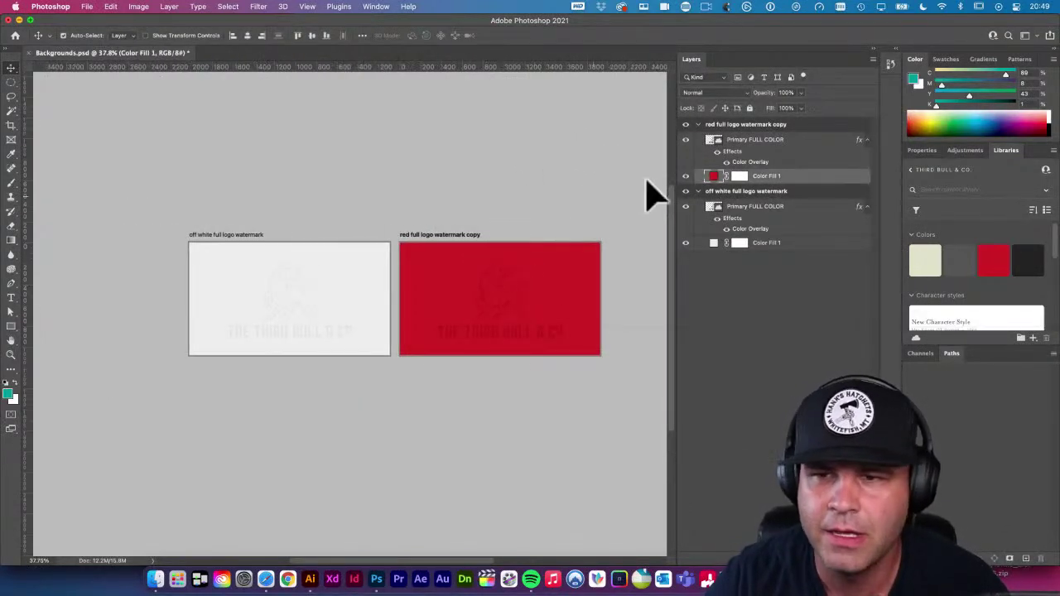
click(722, 128)
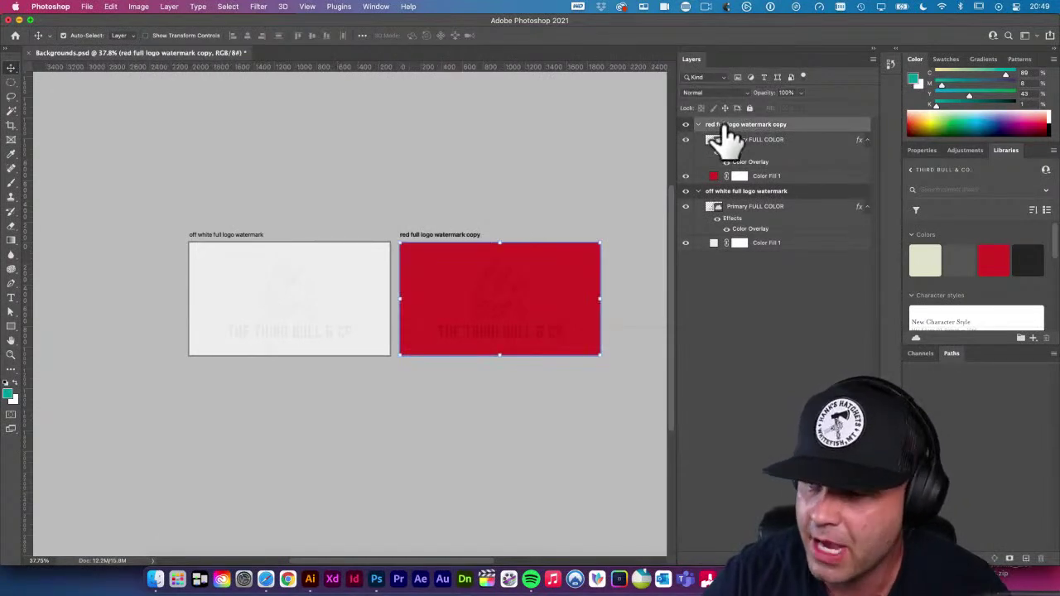
key(super+j)
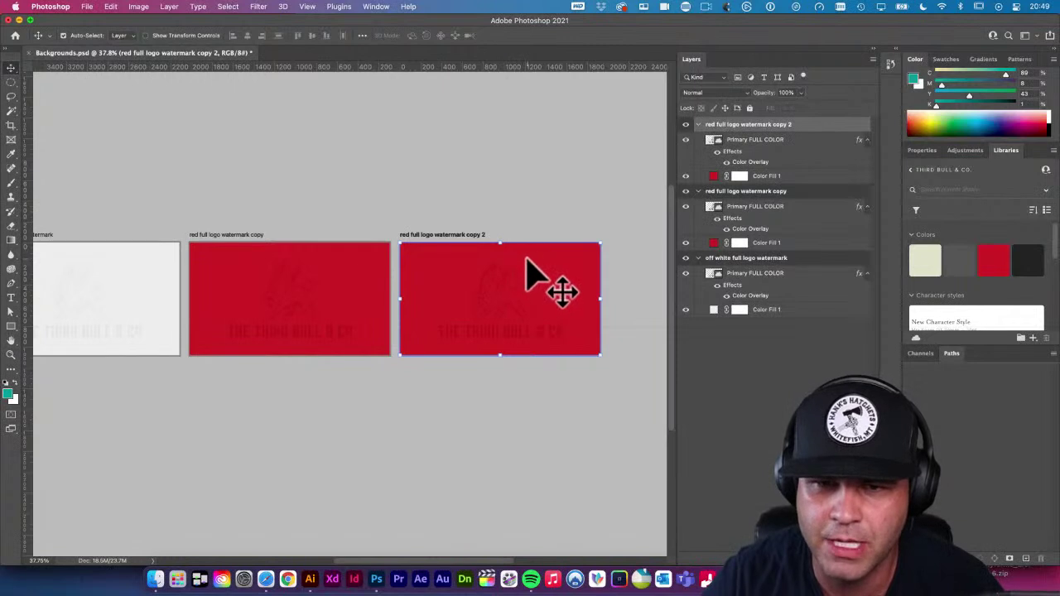
Try placing another copy of the middle red artboard below the row, and undo it
click(255, 238)
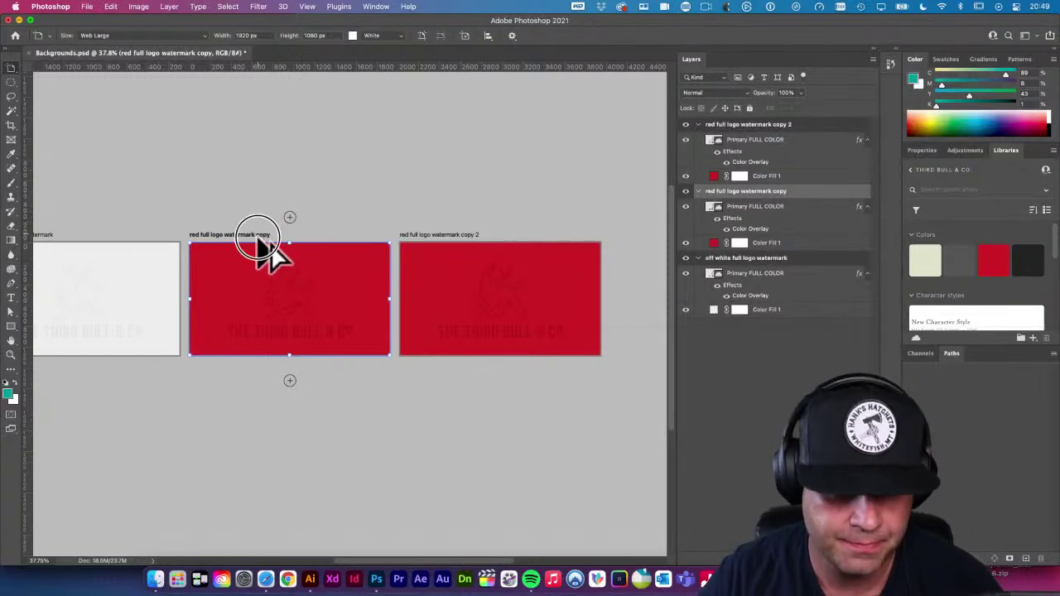
drag(271, 353, 252, 412)
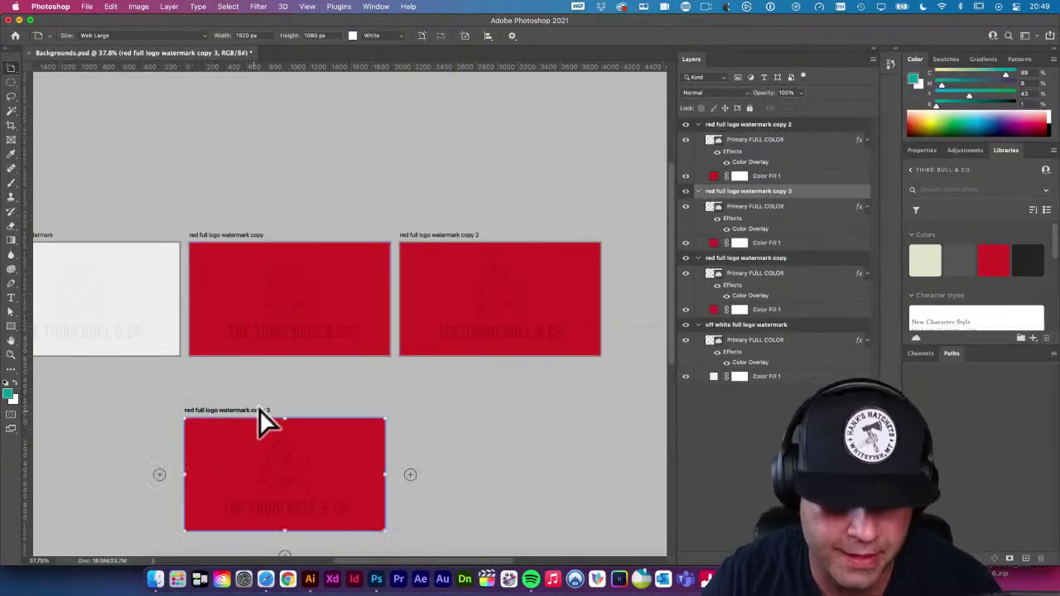
key(super+z)
Change the Color Fill of the duplicated red artboard to the library's dark gray, 595A5A
click(421, 284)
scroll(464, 273, right, 3)
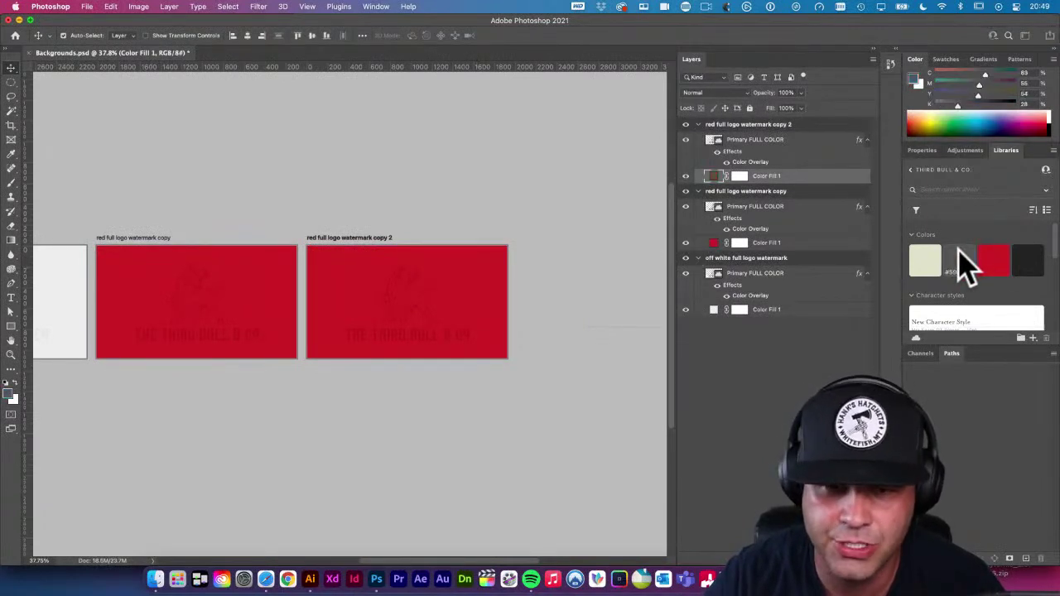
click(959, 260)
click(431, 351)
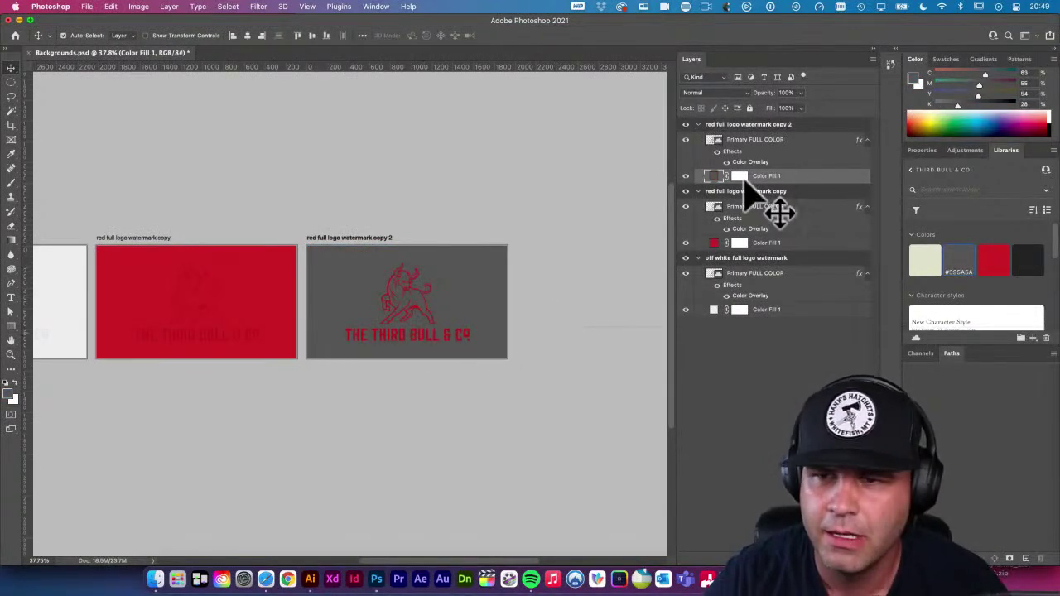
Set the Color Overlay of the logo on the gray artboard to a darker gray, 454646
double_click(750, 163)
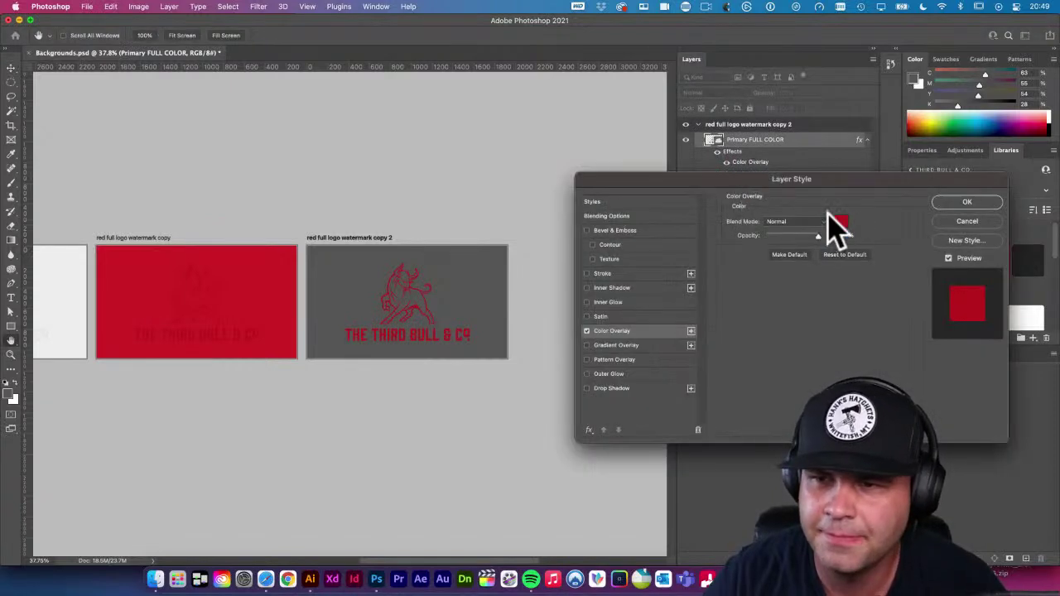
click(833, 219)
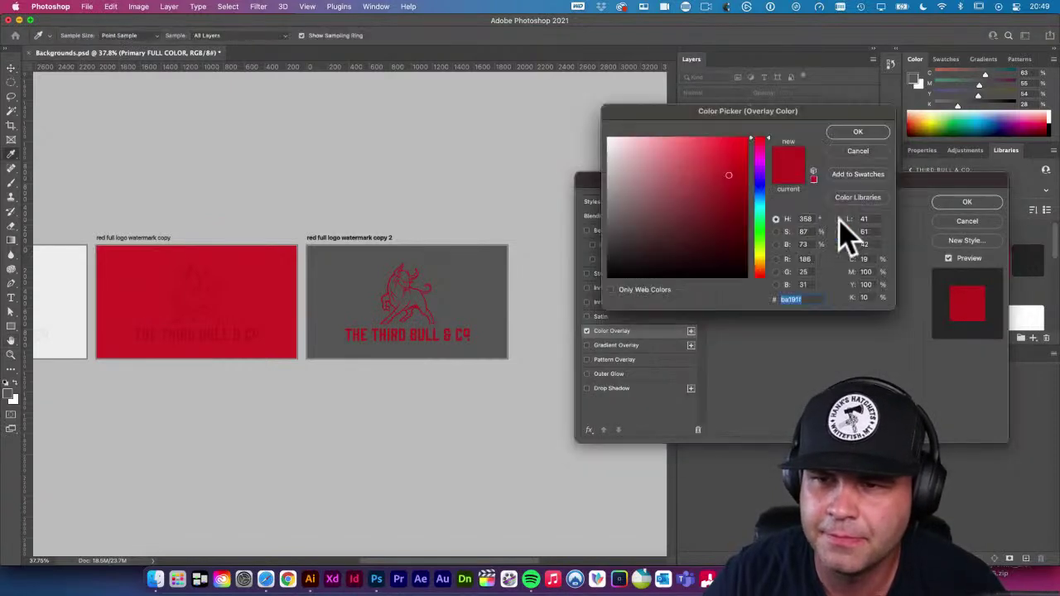
click(486, 262)
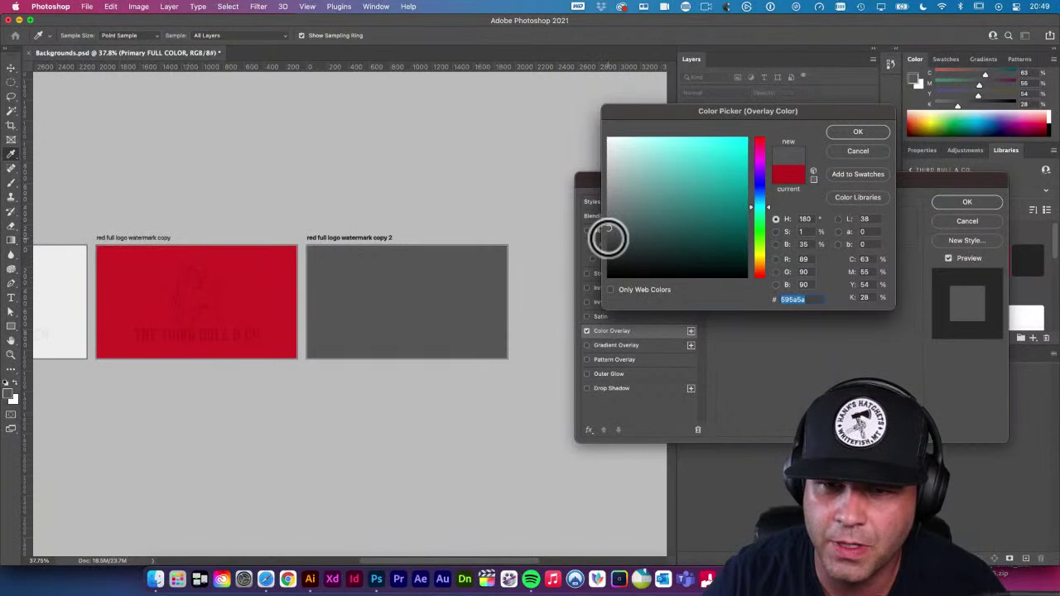
click(607, 239)
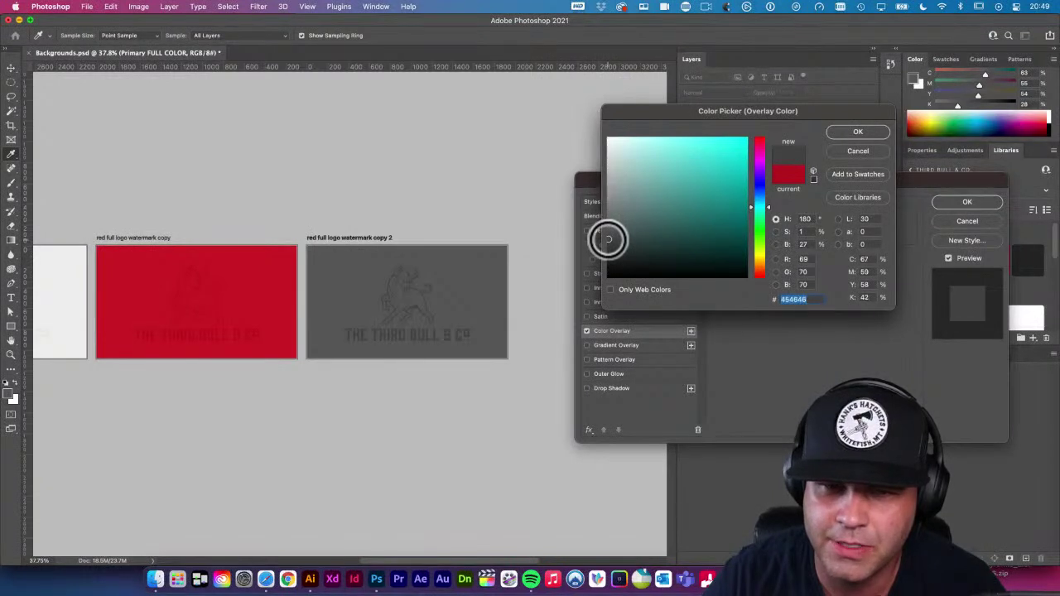
click(853, 133)
Try lowering the opacity of the gray artboard logo's Color Overlay to 52%, and restore it to 100%
drag(361, 277, 403, 237)
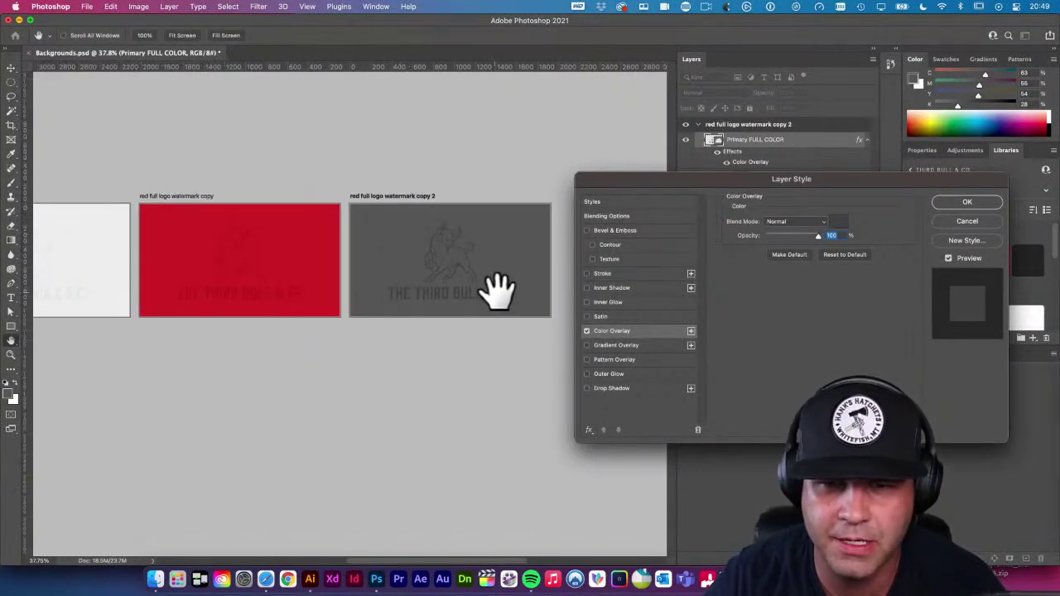
scroll(456, 265, up, 4)
scroll(497, 315, down, 1)
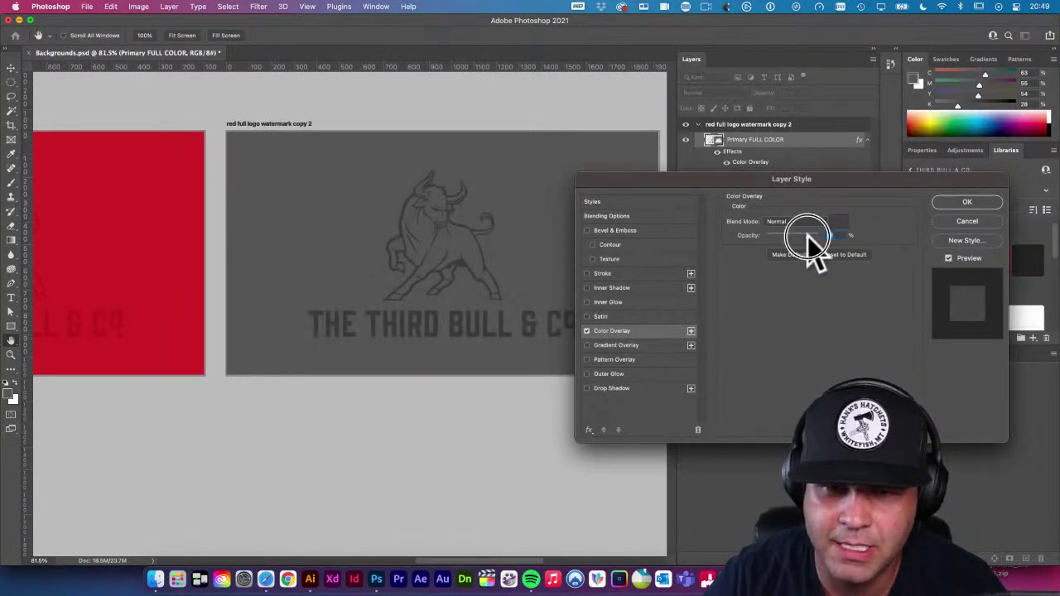
drag(698, 201, 791, 203)
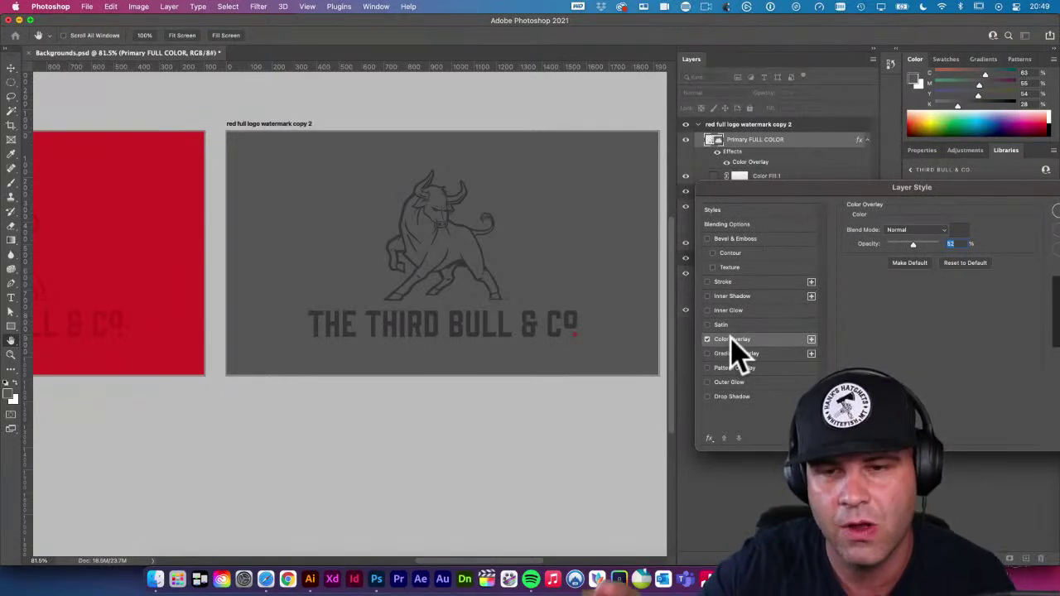
drag(913, 244, 973, 248)
Reduce the overall layer opacity of the gray artboard's logo to 43% in the Blending Options, and deselect everything
click(728, 224)
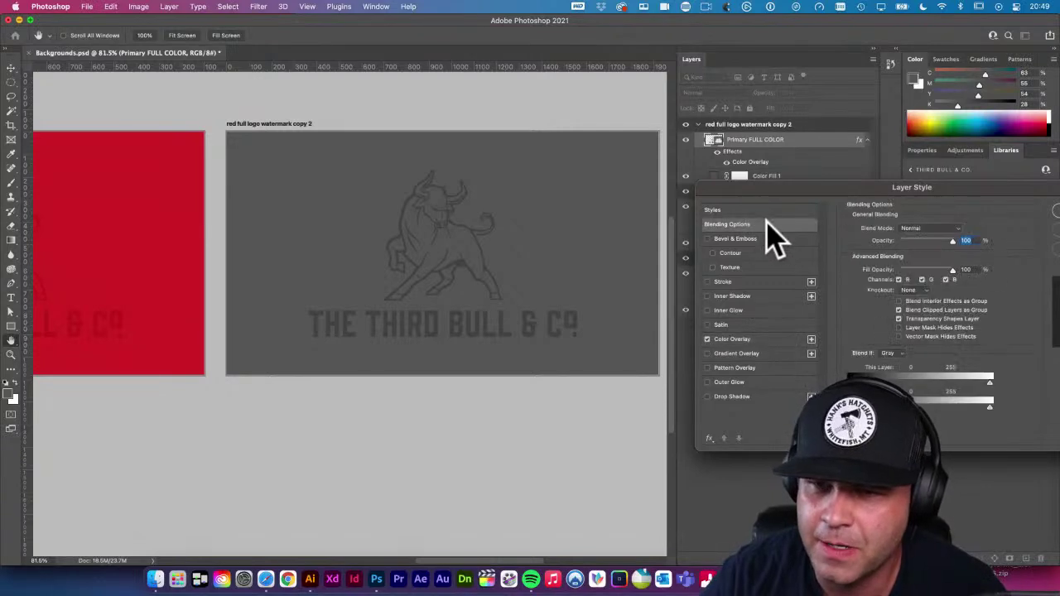
drag(787, 190, 751, 168)
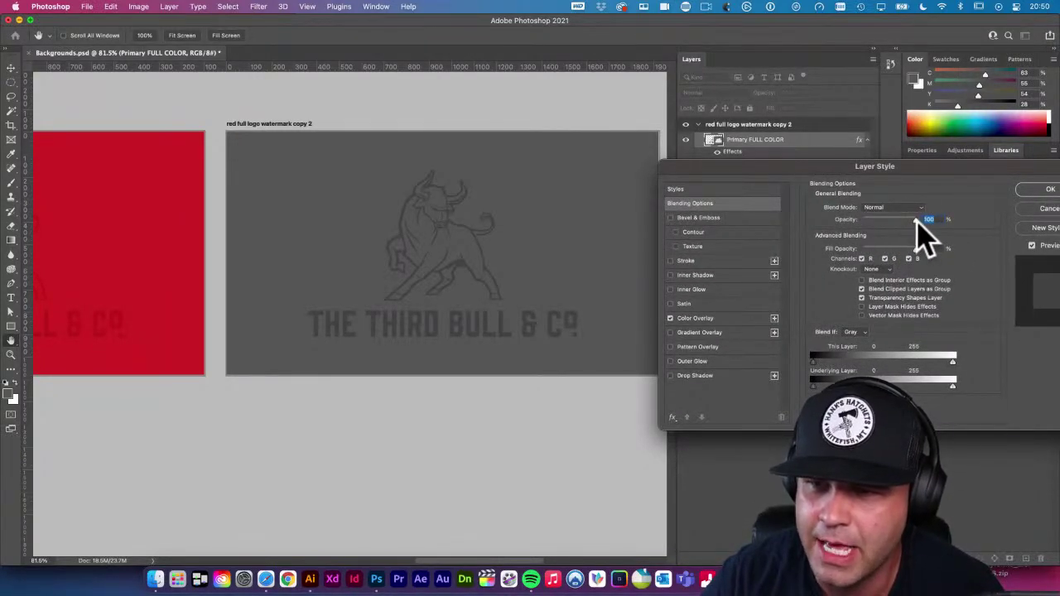
drag(915, 219, 885, 228)
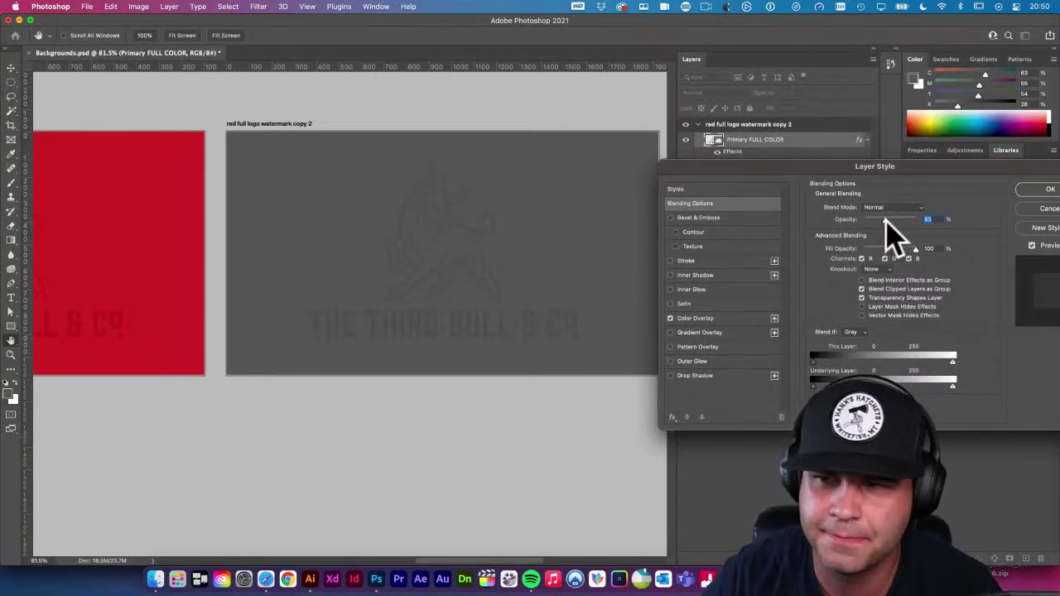
click(1035, 192)
click(542, 445)
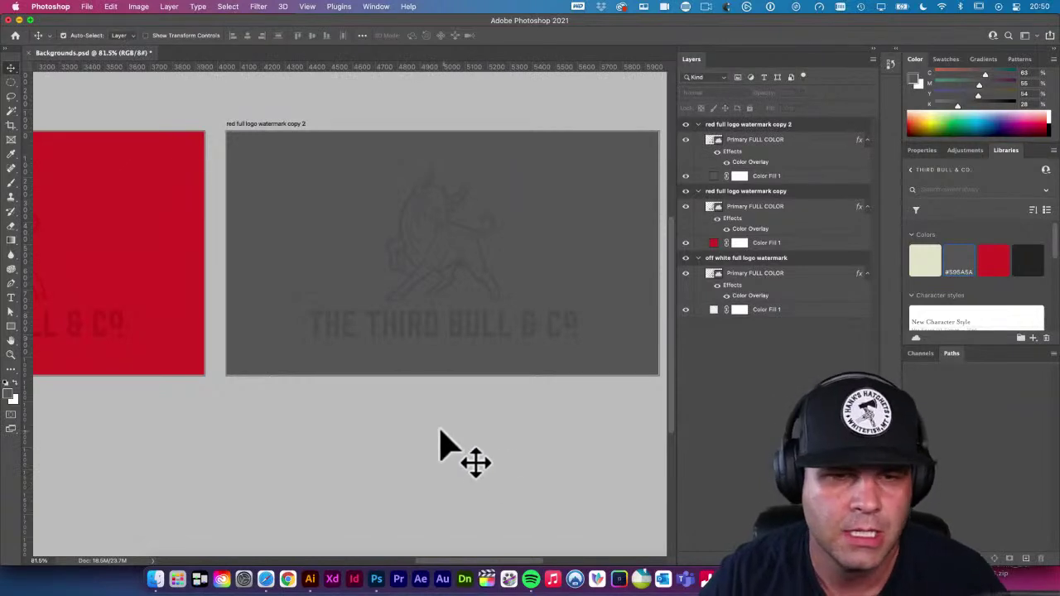
Launch the color picker utility and sample the gray background of the duplicated artboard
scroll(525, 417, left, 3)
scroll(503, 414, down, 2)
scroll(571, 447, down, 2)
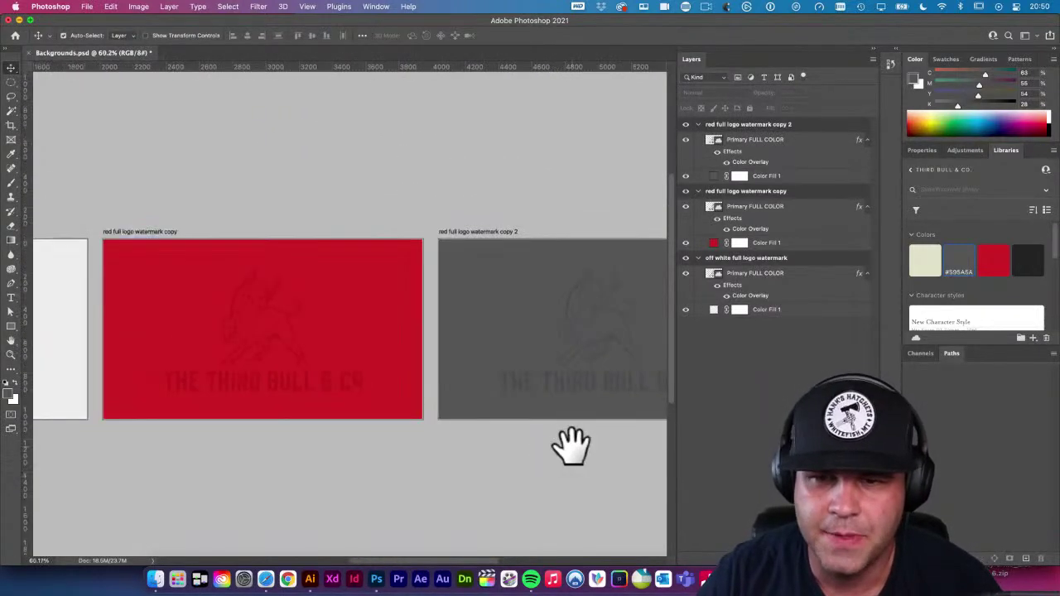
scroll(571, 448, right, 2)
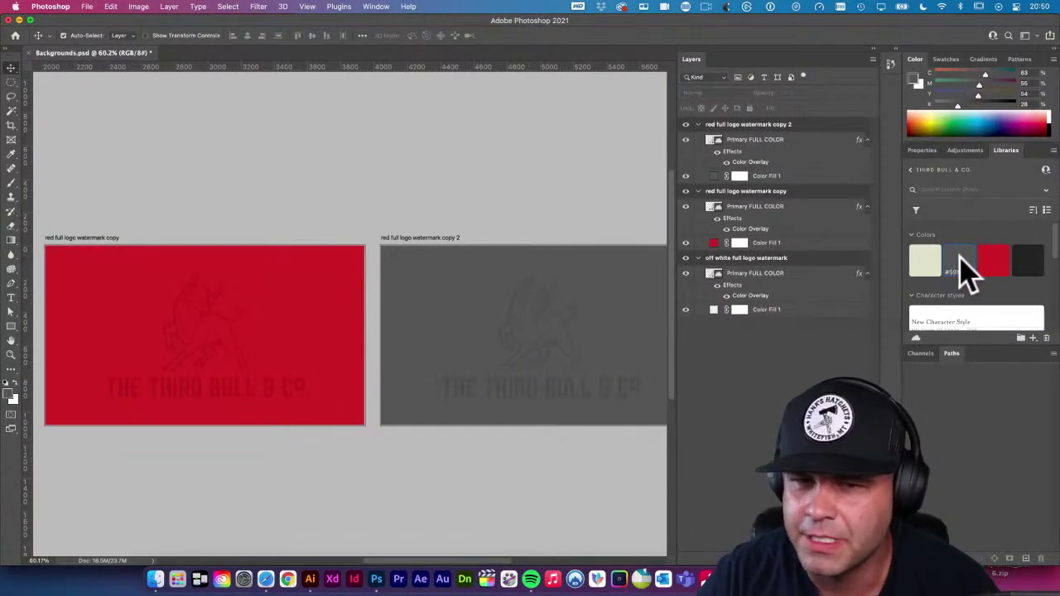
key(super+space)
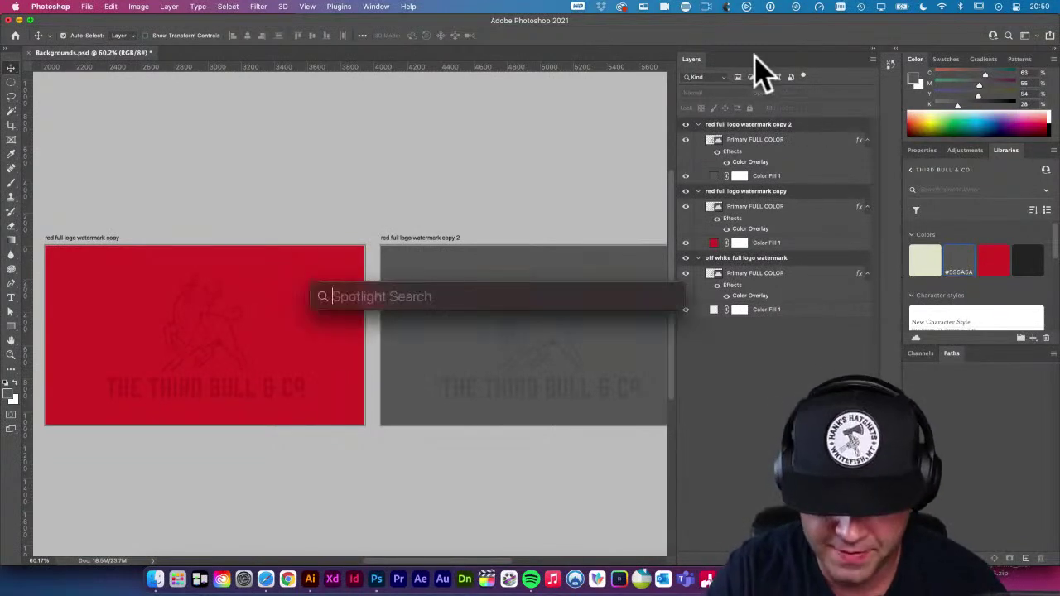
key(Return)
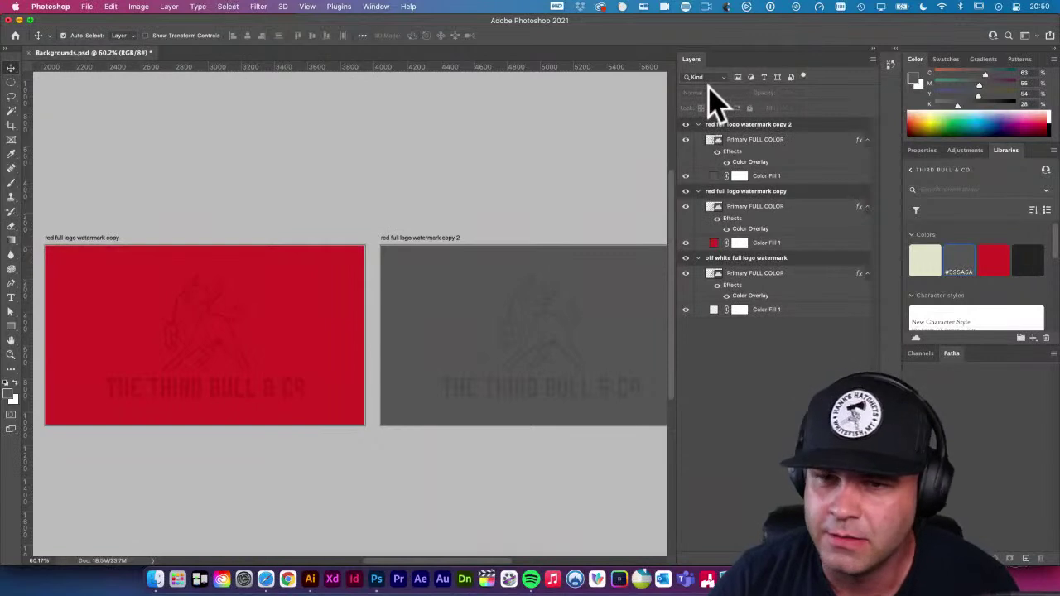
click(450, 238)
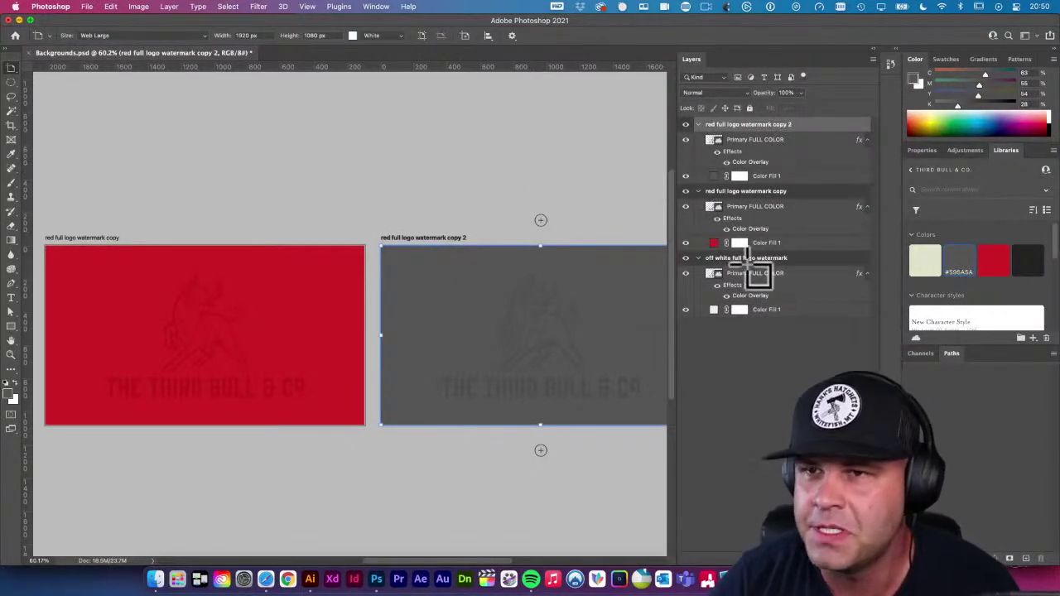
click(623, 6)
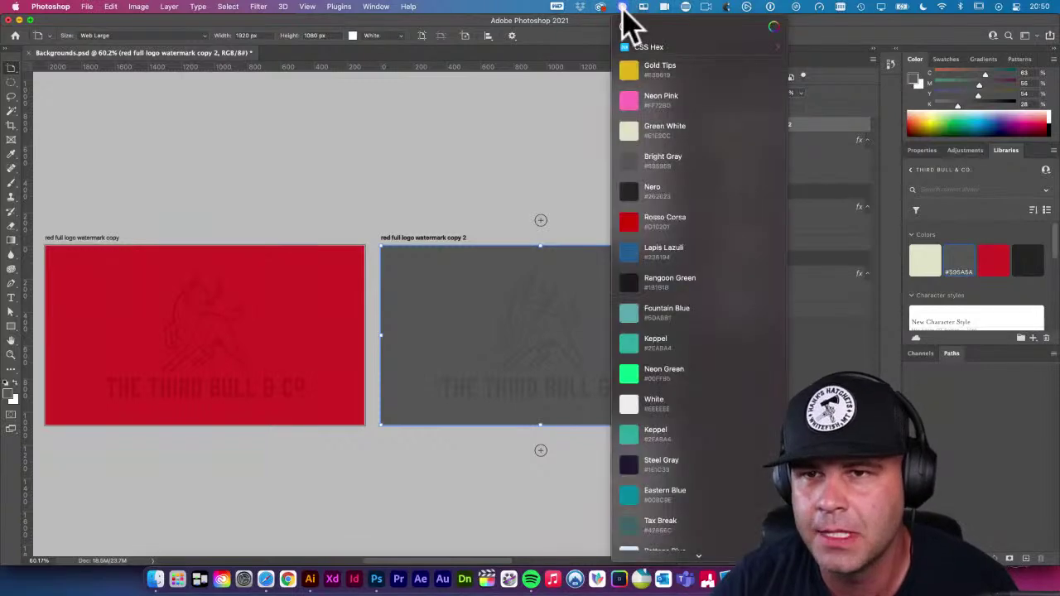
drag(630, 160, 638, 303)
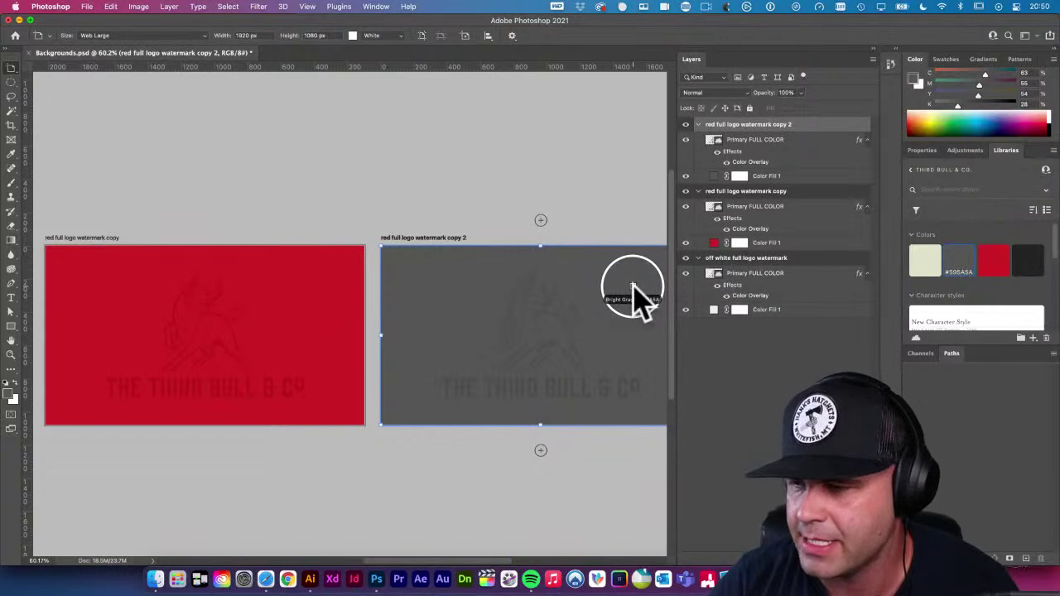
drag(633, 290, 643, 303)
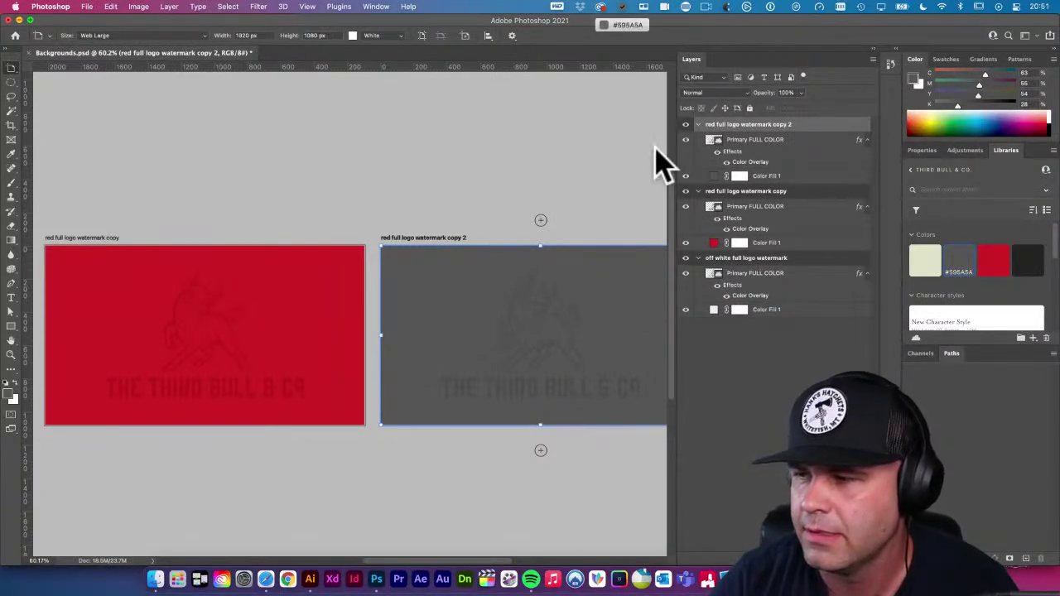
Review the color picker utility's history of sampled colors and close it
click(622, 7)
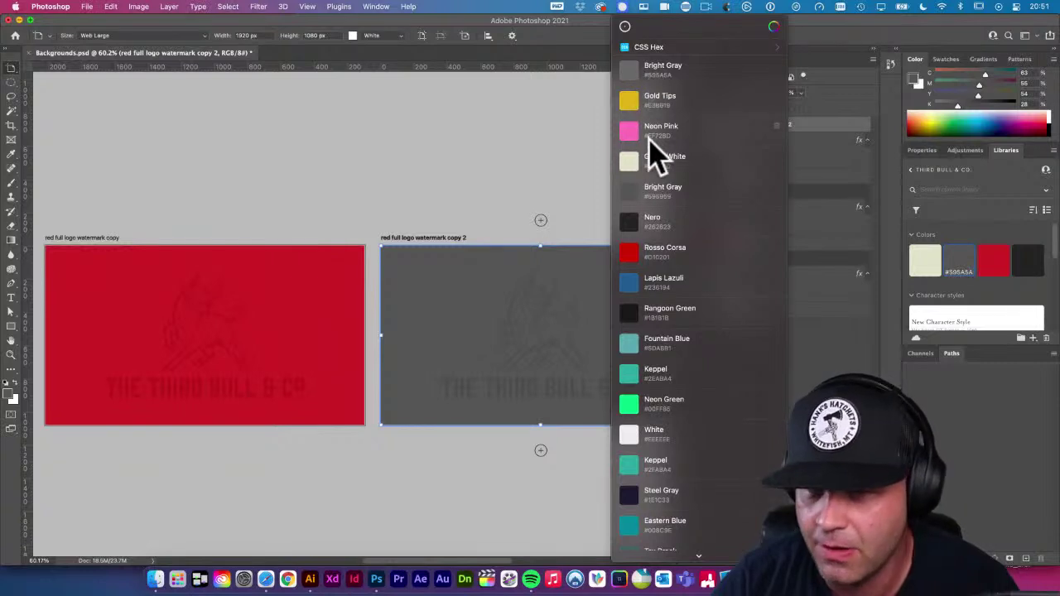
scroll(670, 282, down, 3)
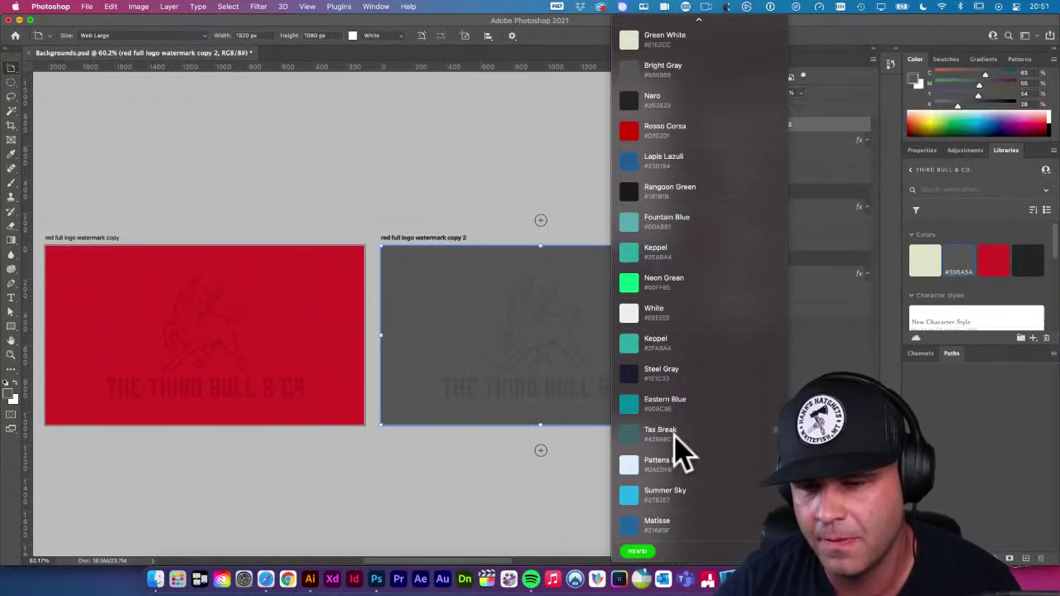
click(521, 213)
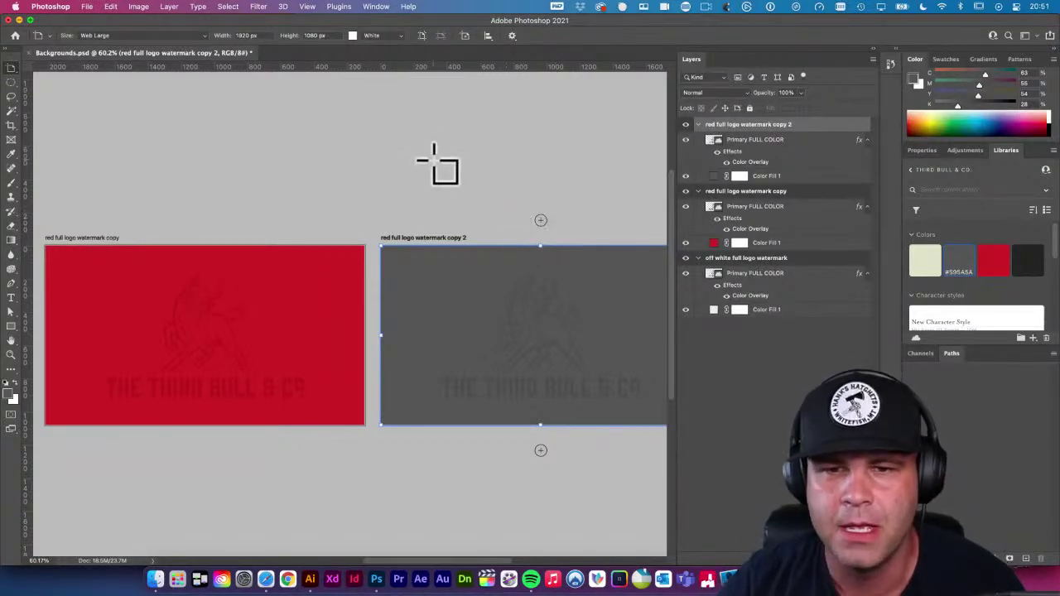
Rename the gray artboard to "Gray full logo watermark copy 2" and deselect it
click(717, 125)
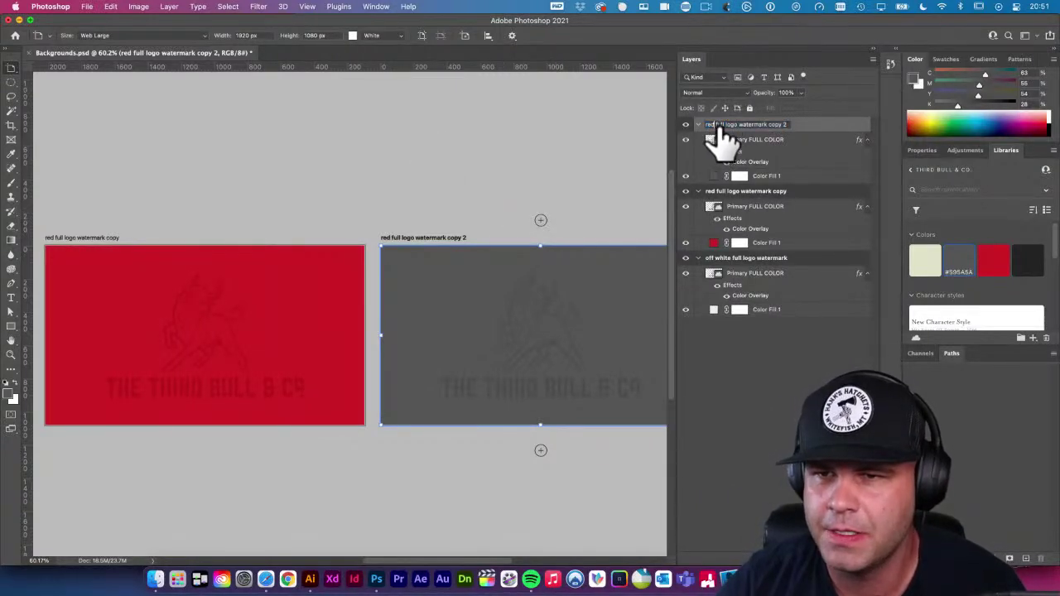
click(723, 124)
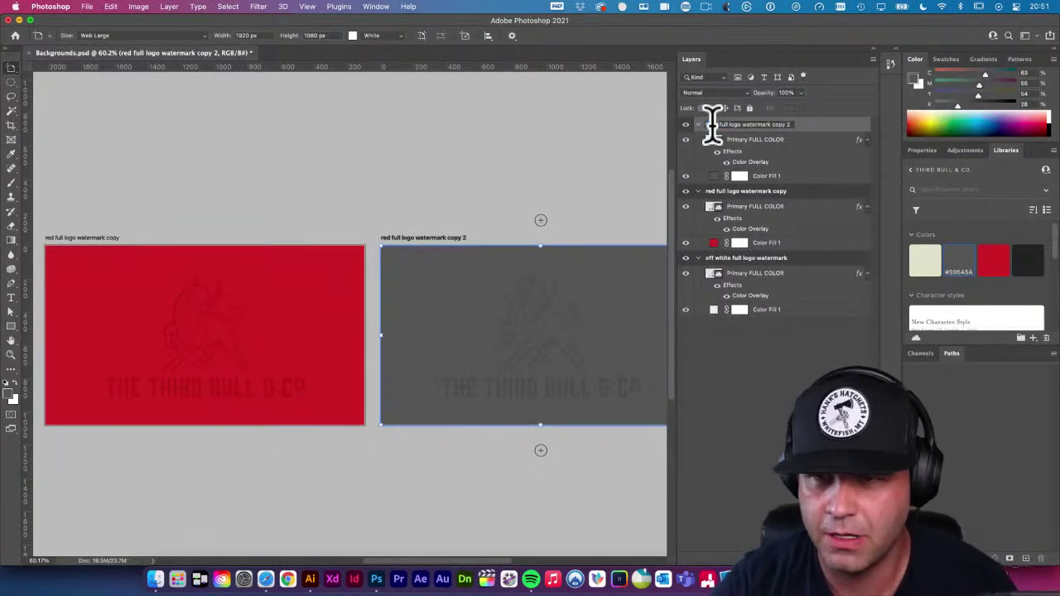
key(Return)
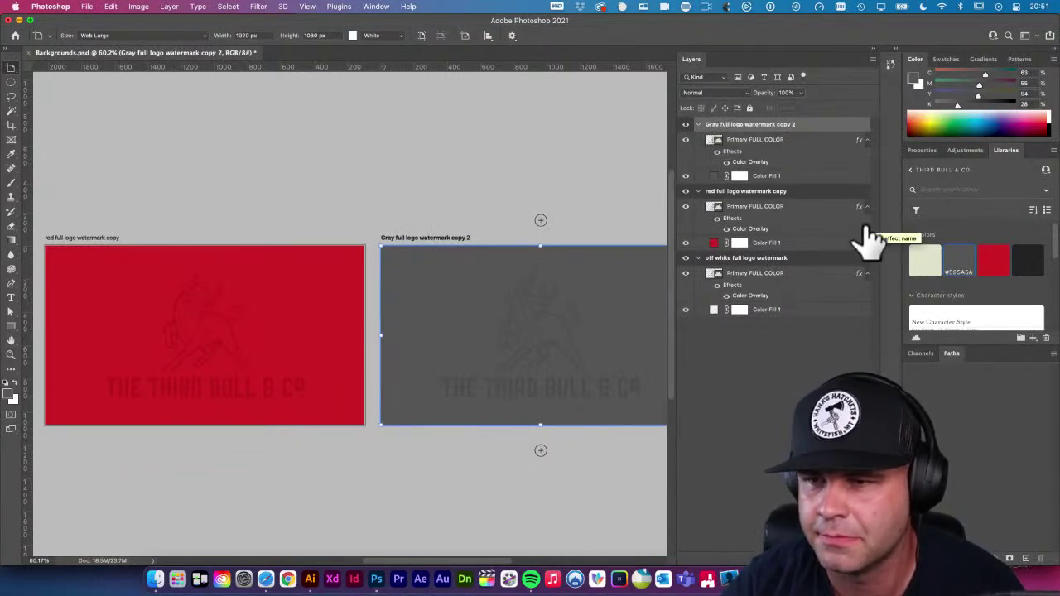
click(10, 67)
click(133, 120)
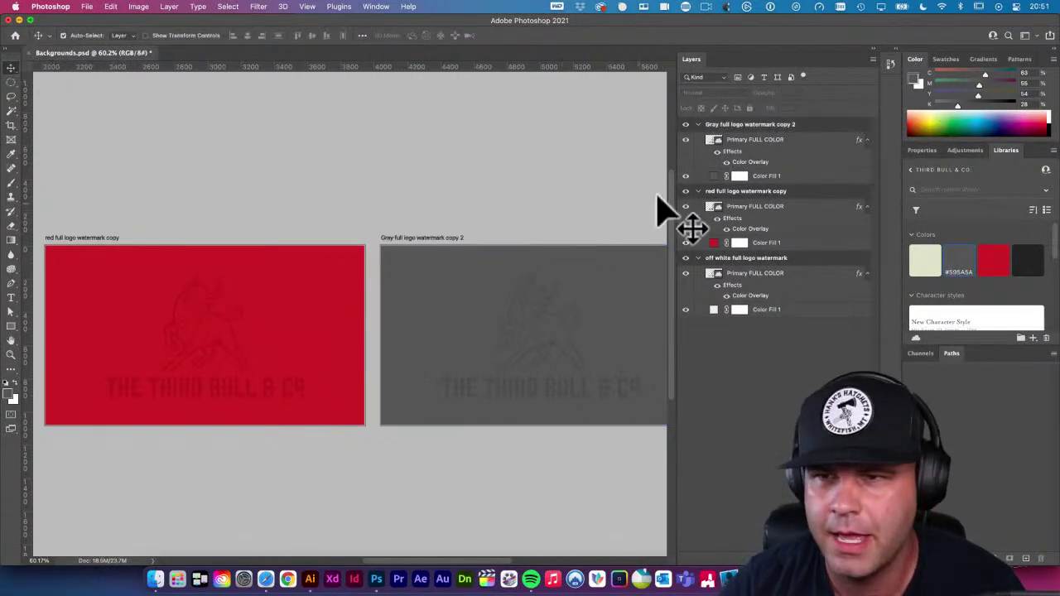
Duplicate the gray full logo watermark artboard and change the copy's Color Fill to the library's near-black, 272626
click(718, 126)
key(super+j)
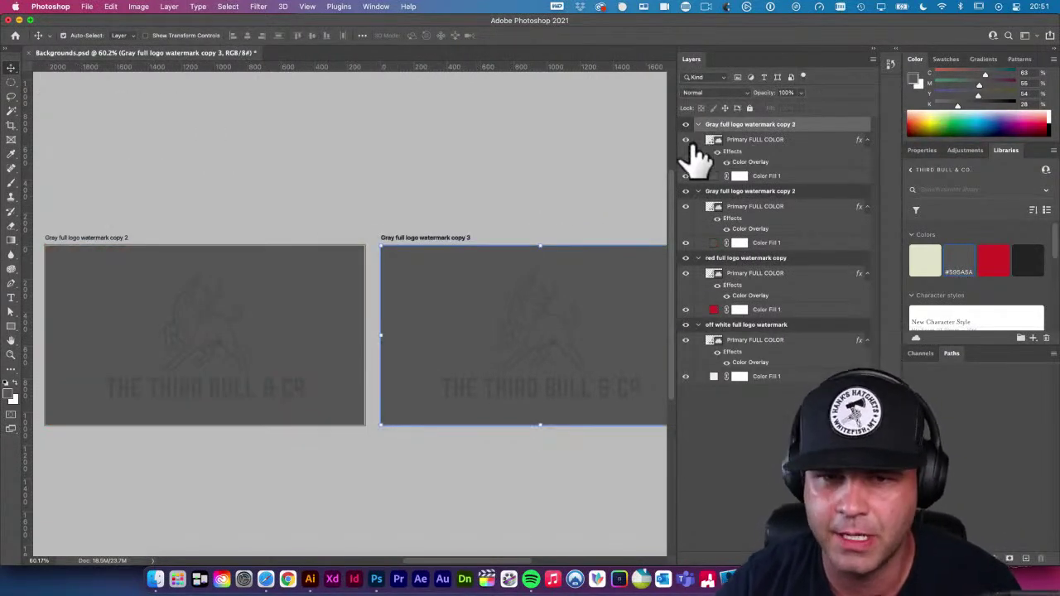
click(1023, 262)
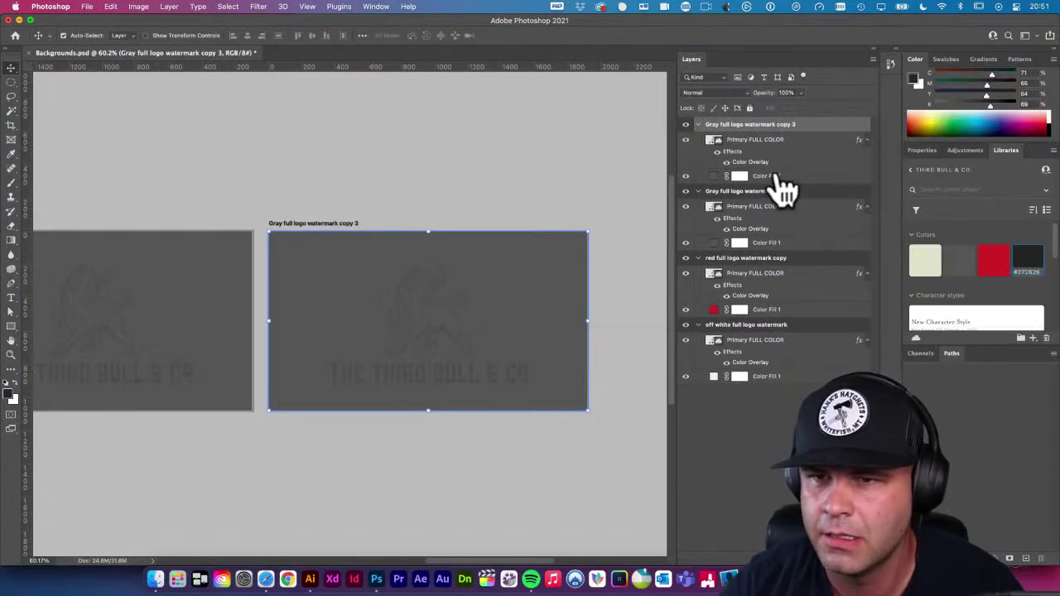
click(736, 176)
click(1031, 265)
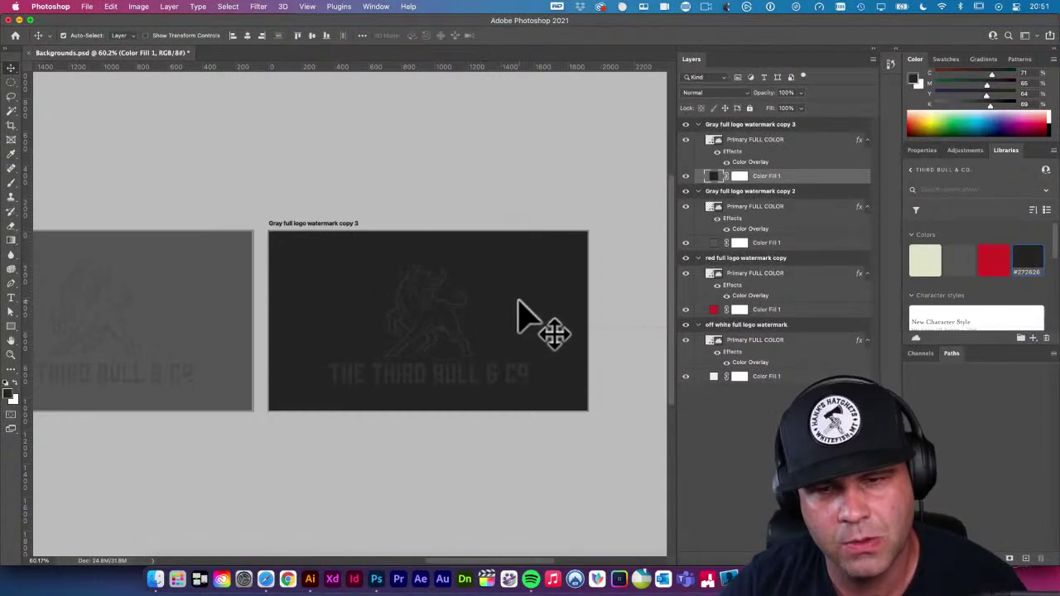
Set the Color Overlay of the logo on the near-black artboard to black, 000000
click(754, 162)
double_click(753, 163)
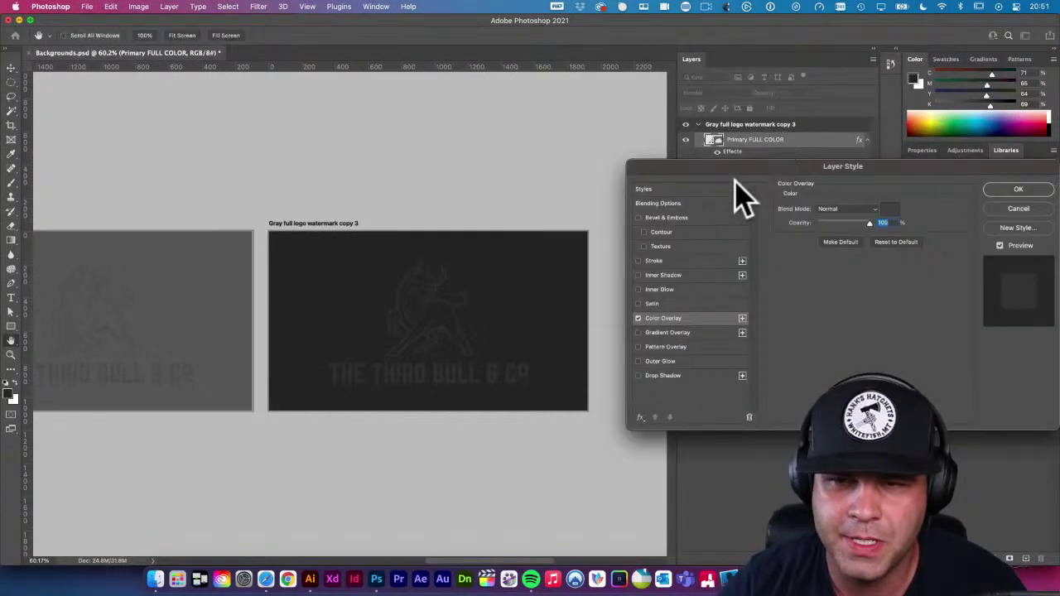
click(882, 220)
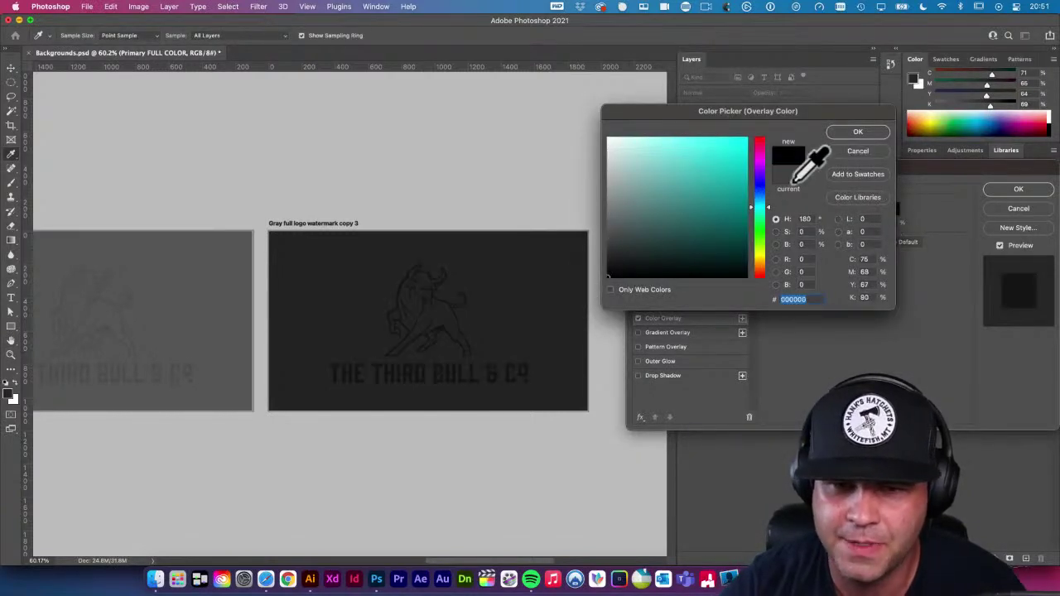
click(857, 132)
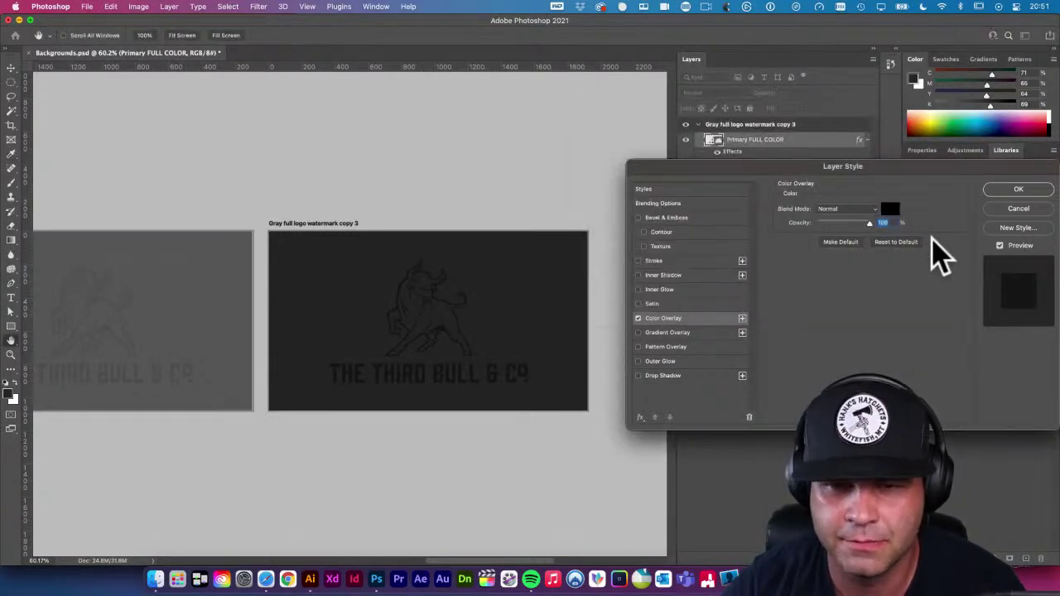
click(1018, 189)
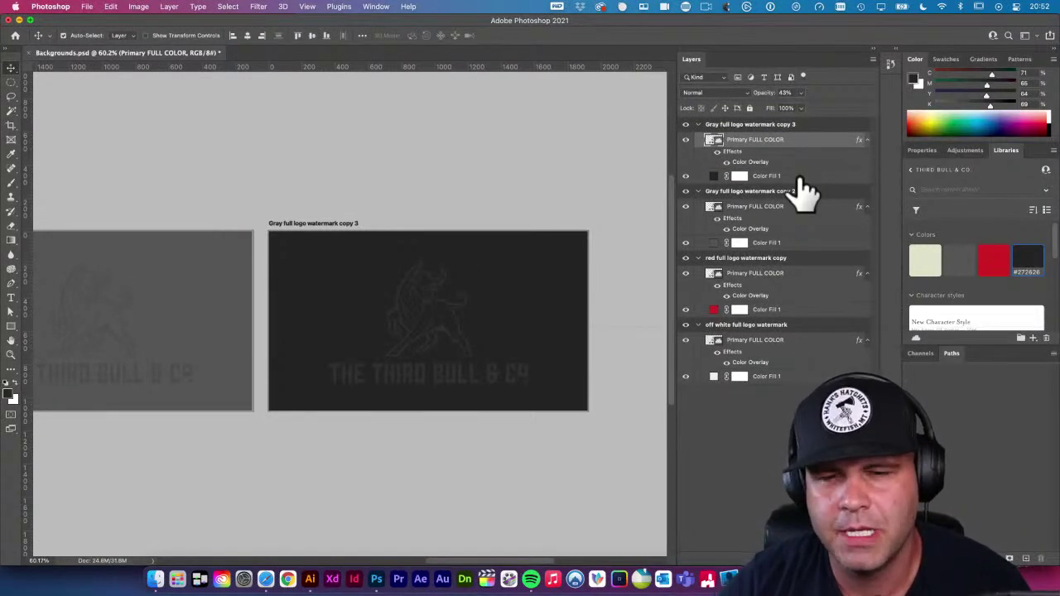
Sample the background of the near-black artboard with the color picker utility
click(623, 6)
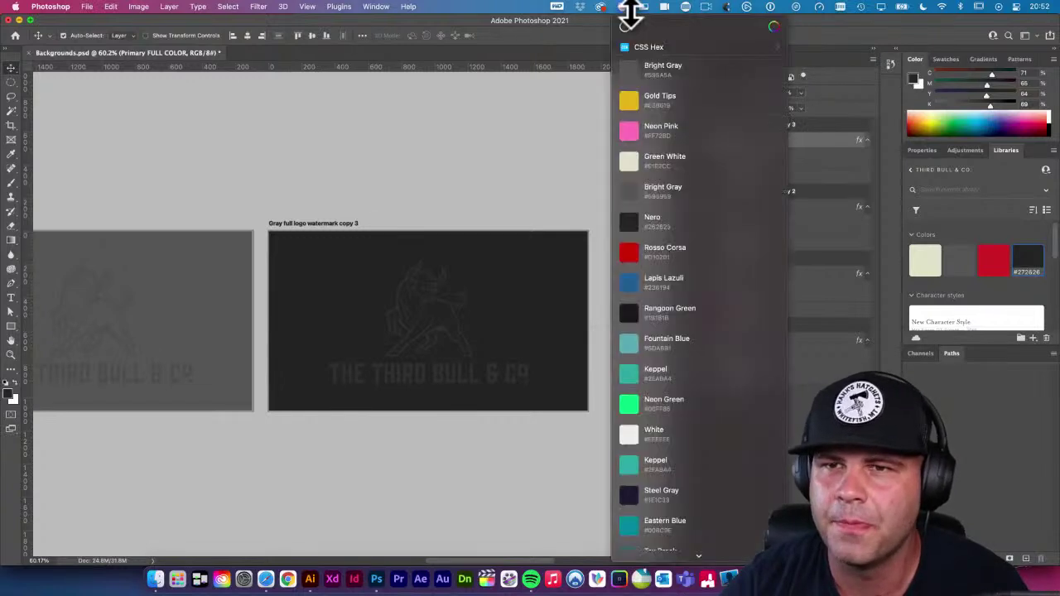
click(630, 15)
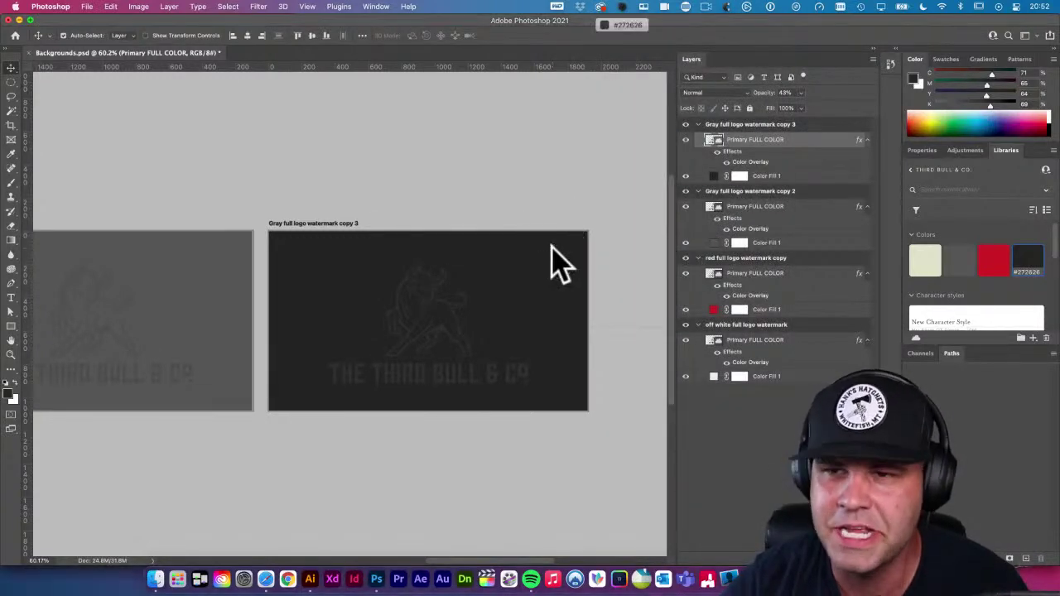
Rename the near-black artboard to "Nero full logo watermark copy 3"
click(711, 125)
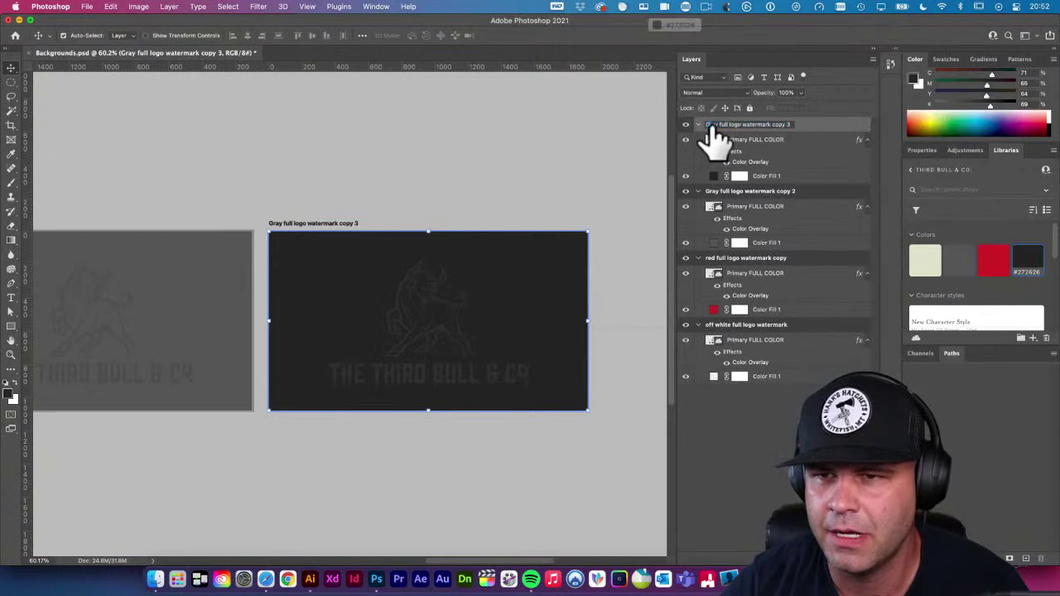
double_click(712, 124)
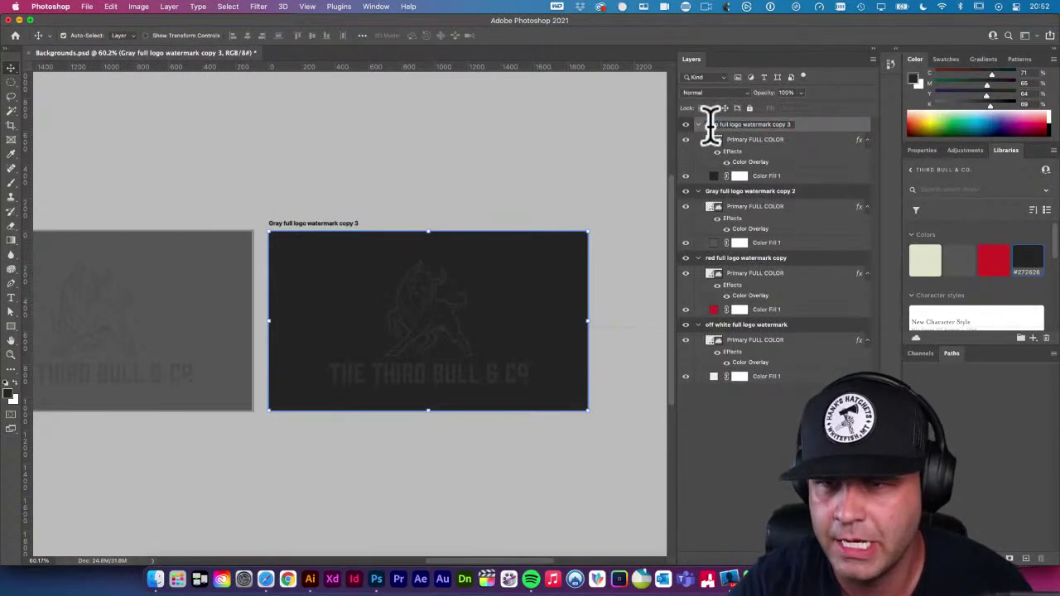
text(Nero)
key(Return)
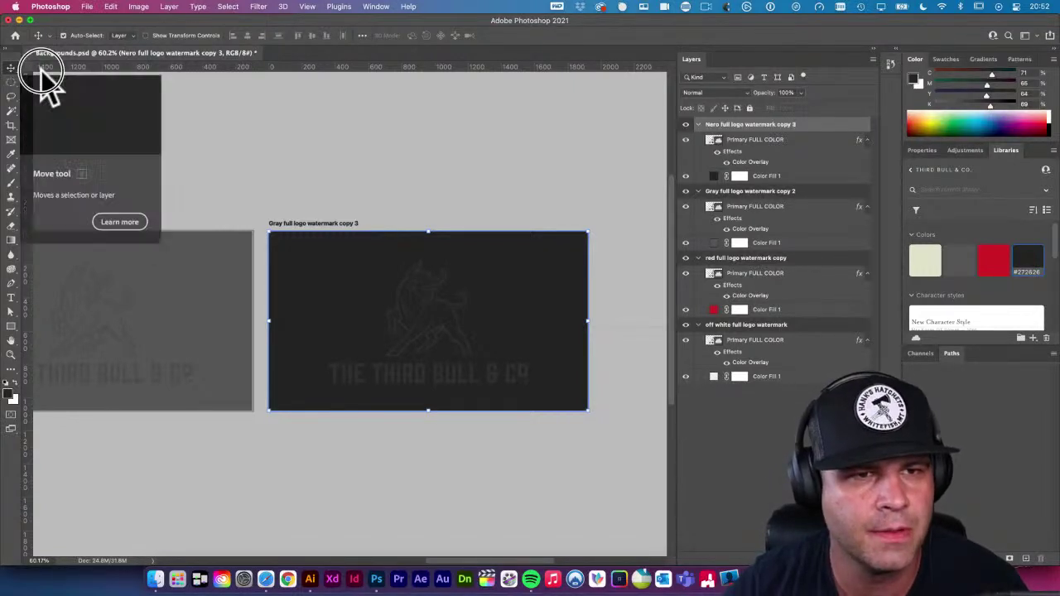
click(265, 579)
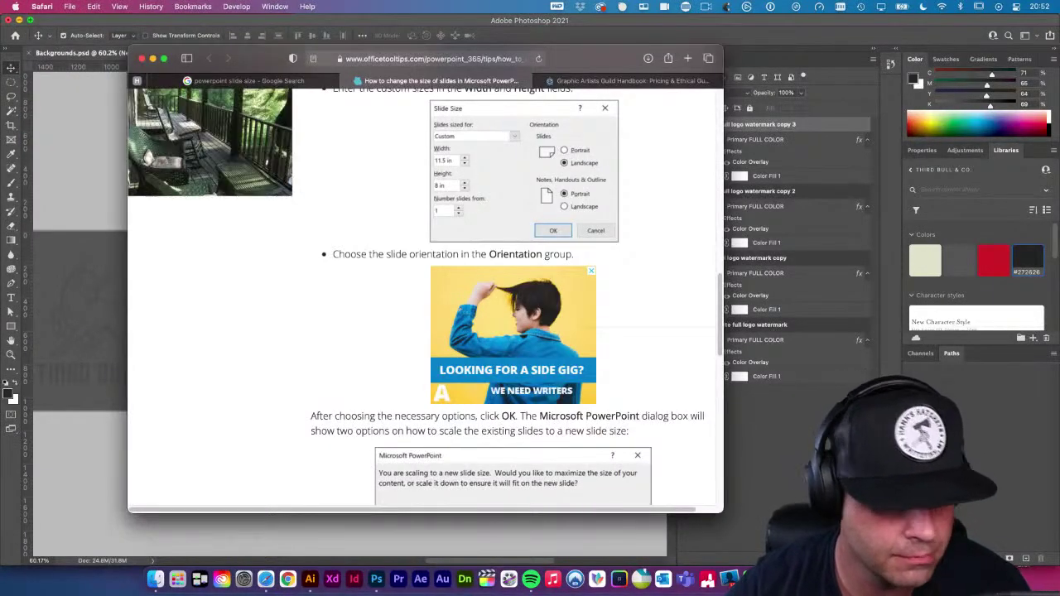
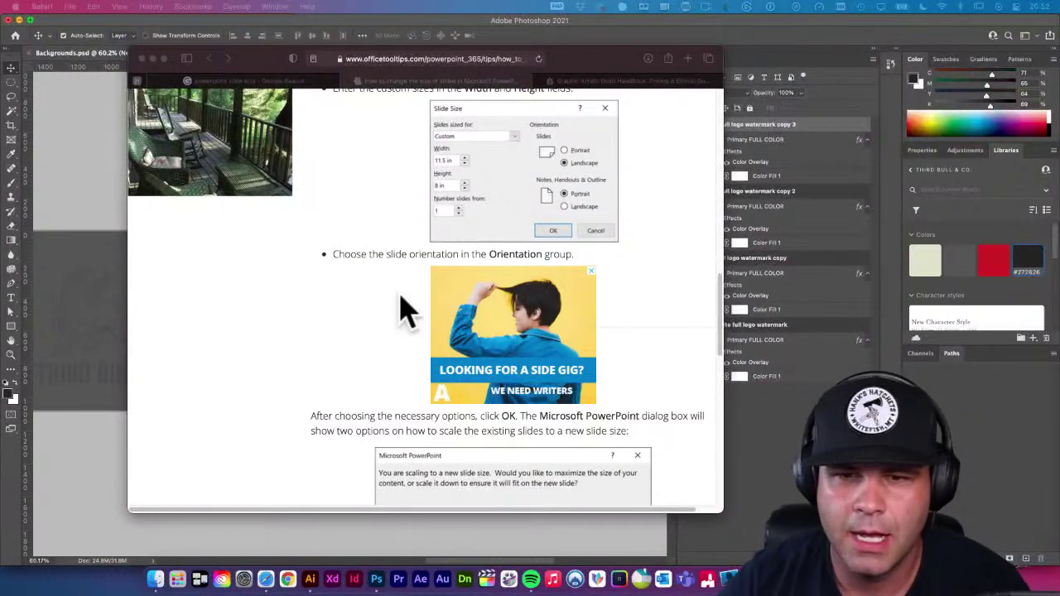
click(93, 215)
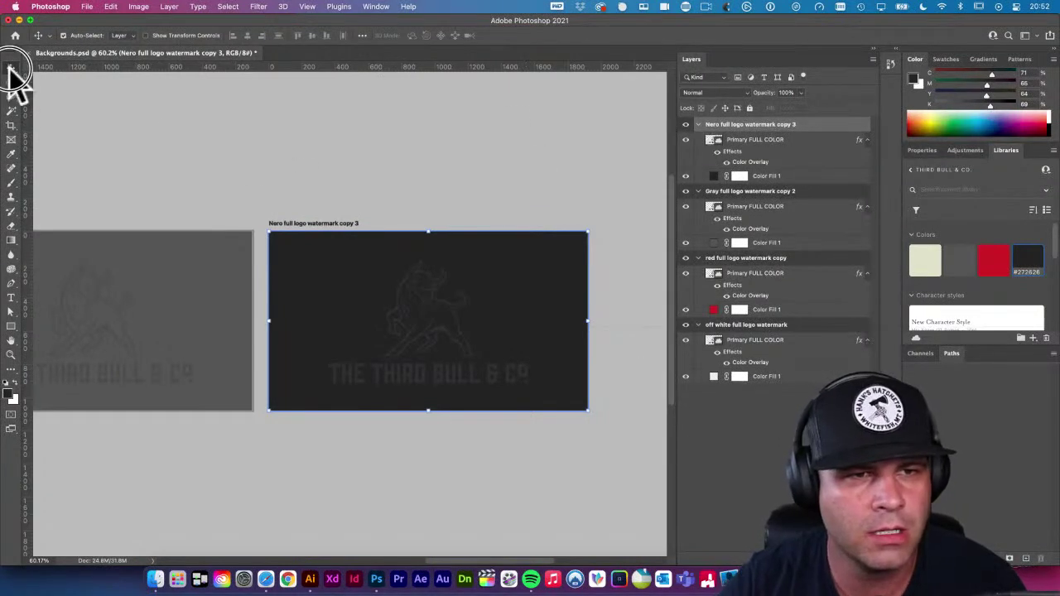
Deselect the near-black artboard and compare the logo watermarks across the off-white, red, gray and near-black artboards
click(145, 186)
drag(367, 249, 267, 243)
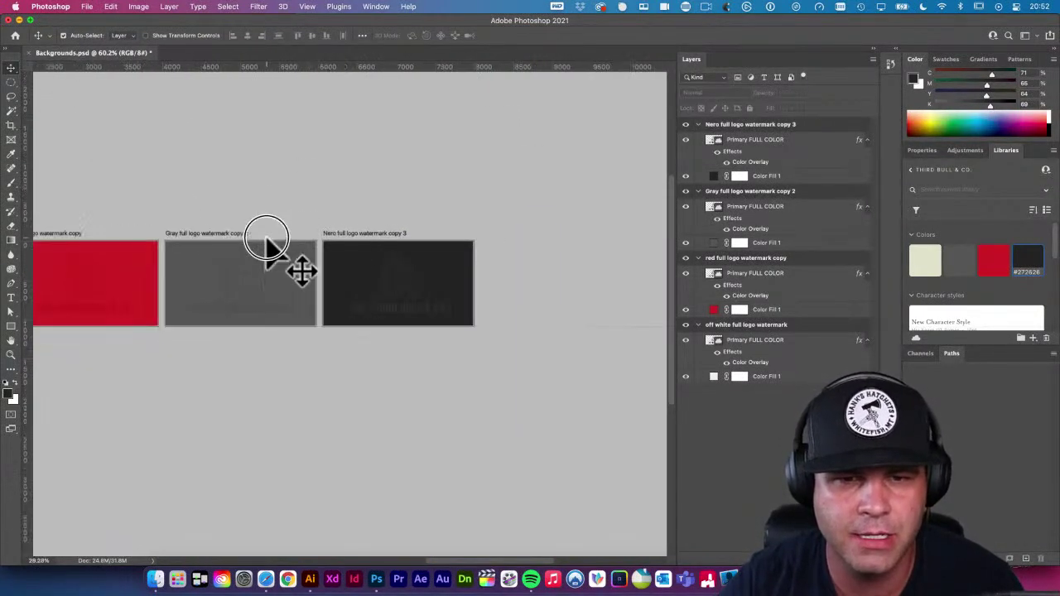
drag(237, 208, 443, 186)
scroll(383, 182, left, 3)
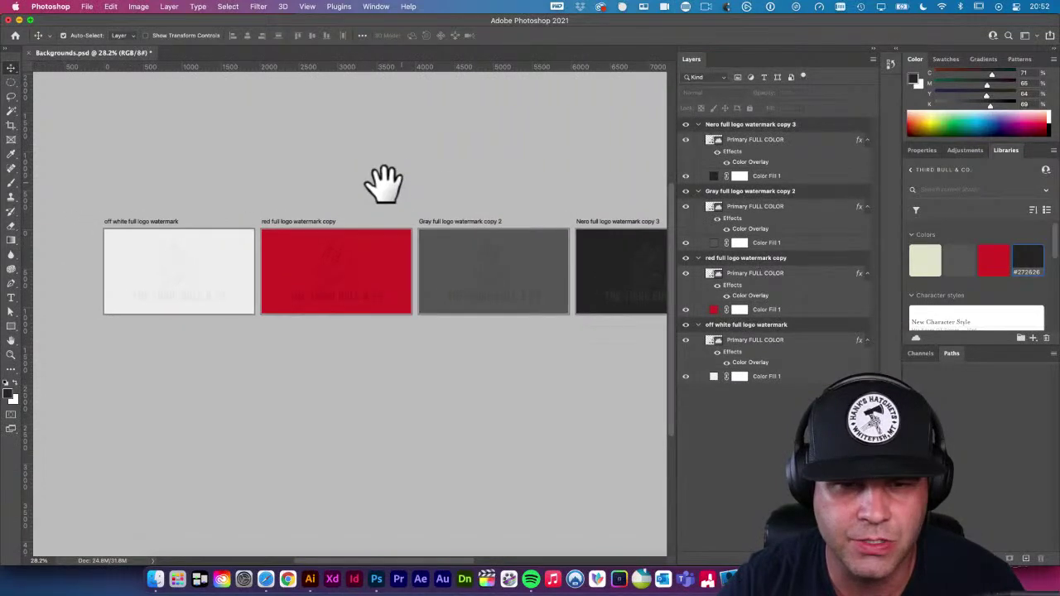
scroll(337, 269, up, 3)
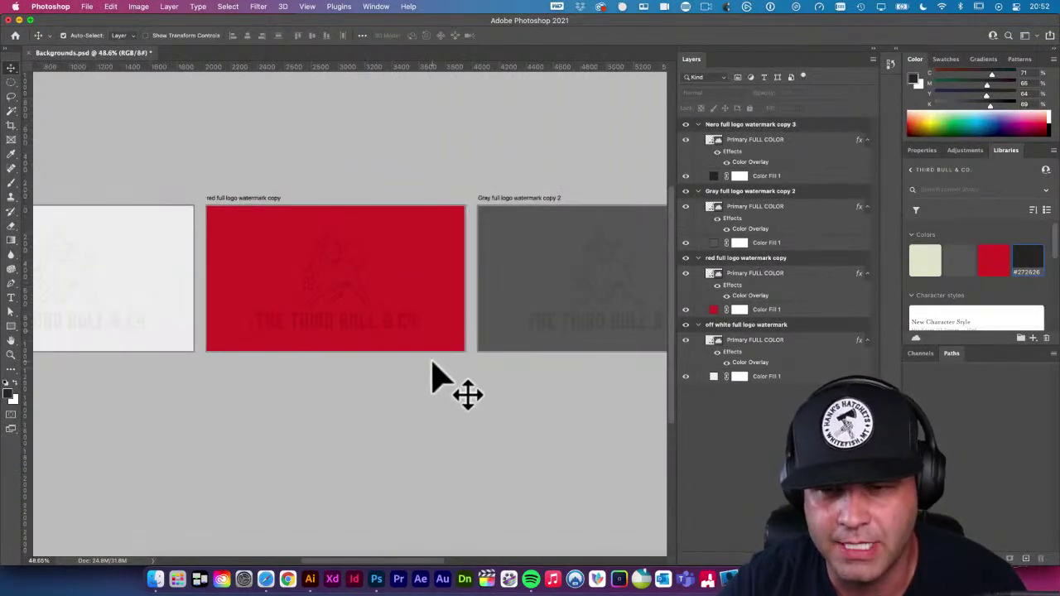
scroll(432, 365, down, 4)
scroll(373, 355, up, 5)
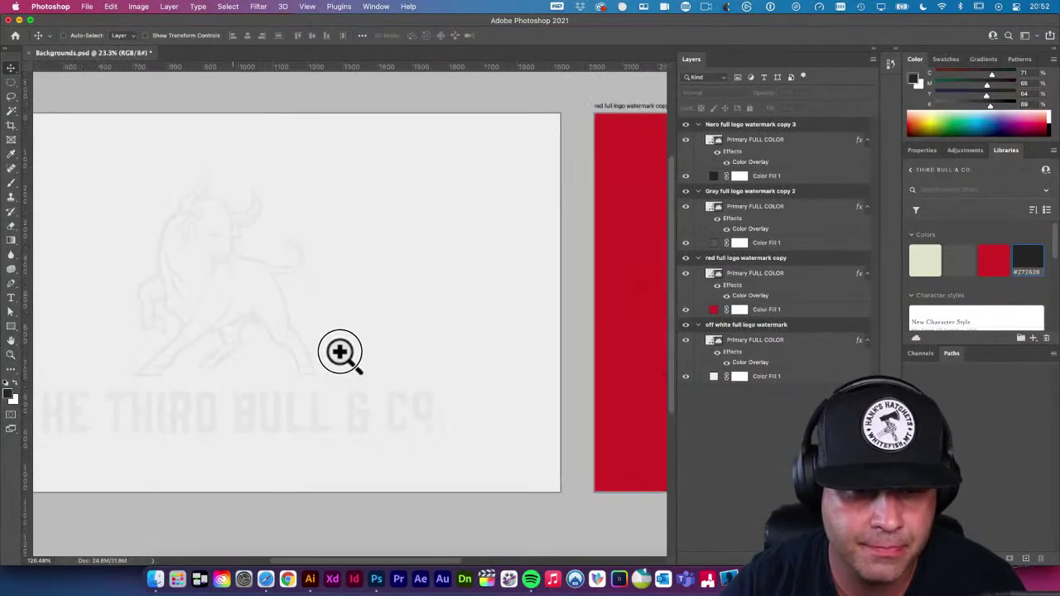
scroll(341, 355, down, 5)
scroll(276, 338, up, 1)
scroll(359, 363, right, 5)
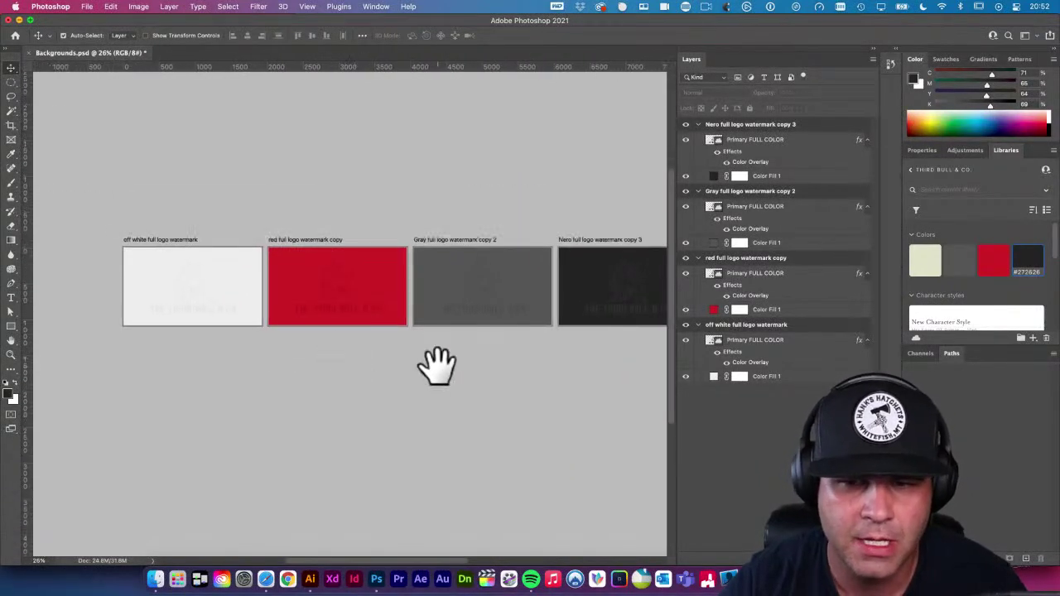
scroll(363, 339, down, 3)
scroll(363, 340, right, 1)
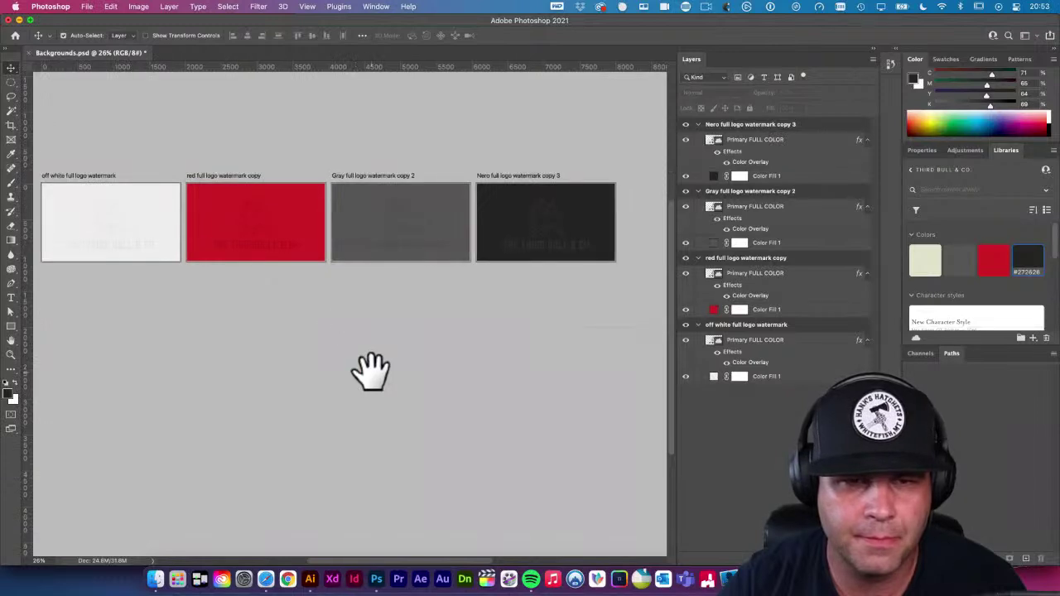
Remove the copy suffix from the near-black artboard's name so it reads "Nero full logo watermark"
click(250, 186)
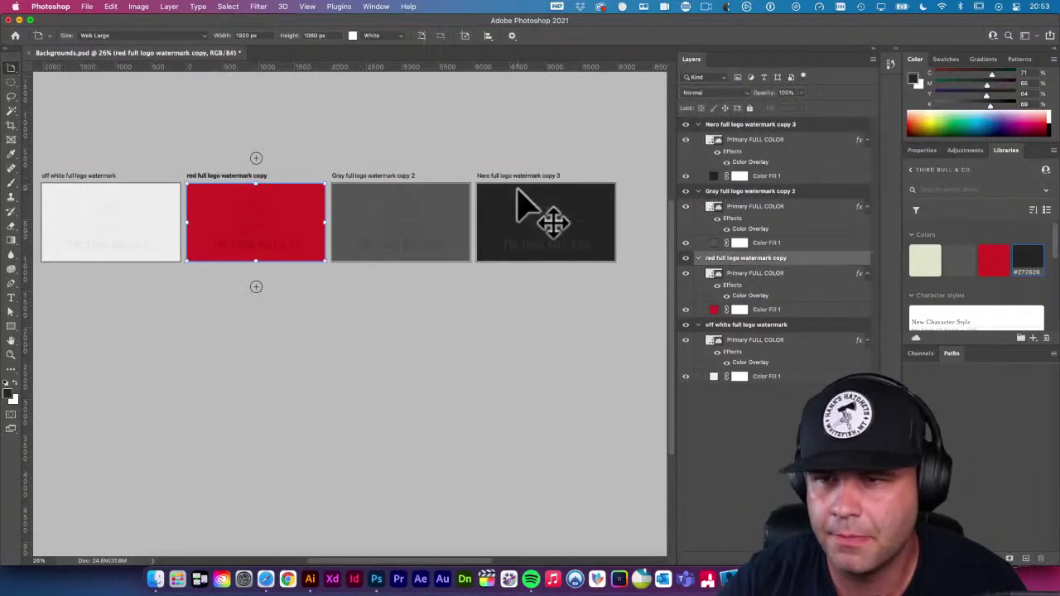
click(790, 125)
click(787, 125)
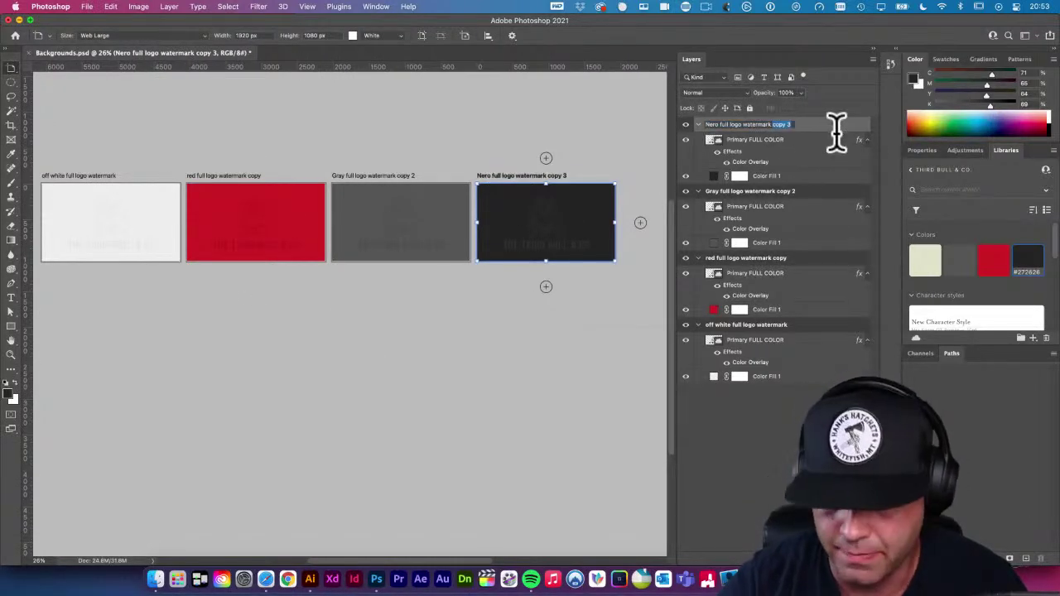
key(BackSpace)
key(BackSpace)
key(BackSpace)
key(BackSpace)
key(BackSpace)
key(BackSpace)
key(BackSpace)
key(Return)
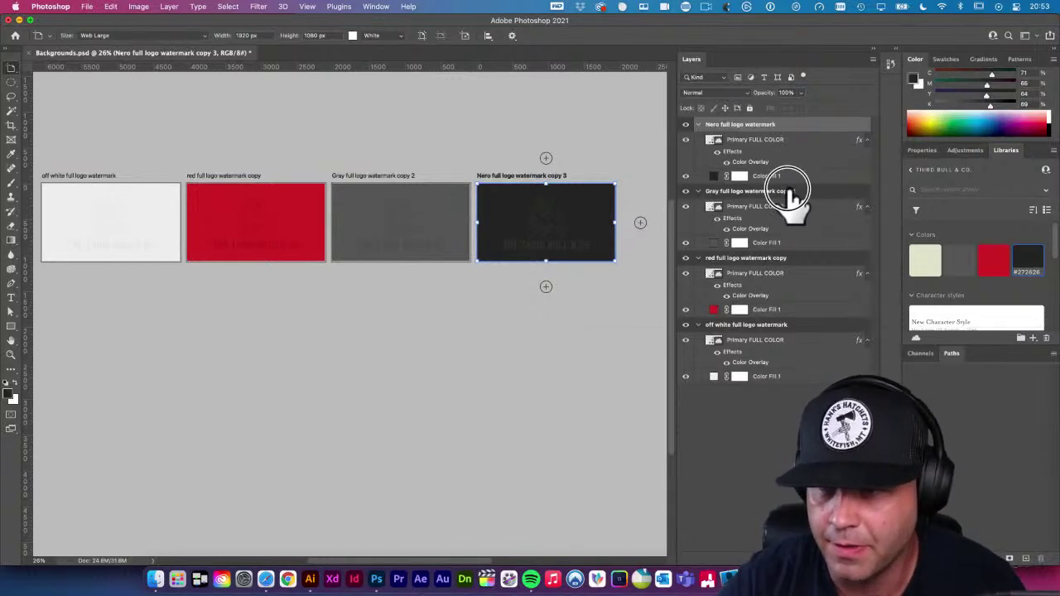
Shorten the gray artboard's name to "Gray full logo watermark"
click(783, 191)
double_click(778, 191)
drag(772, 191, 815, 195)
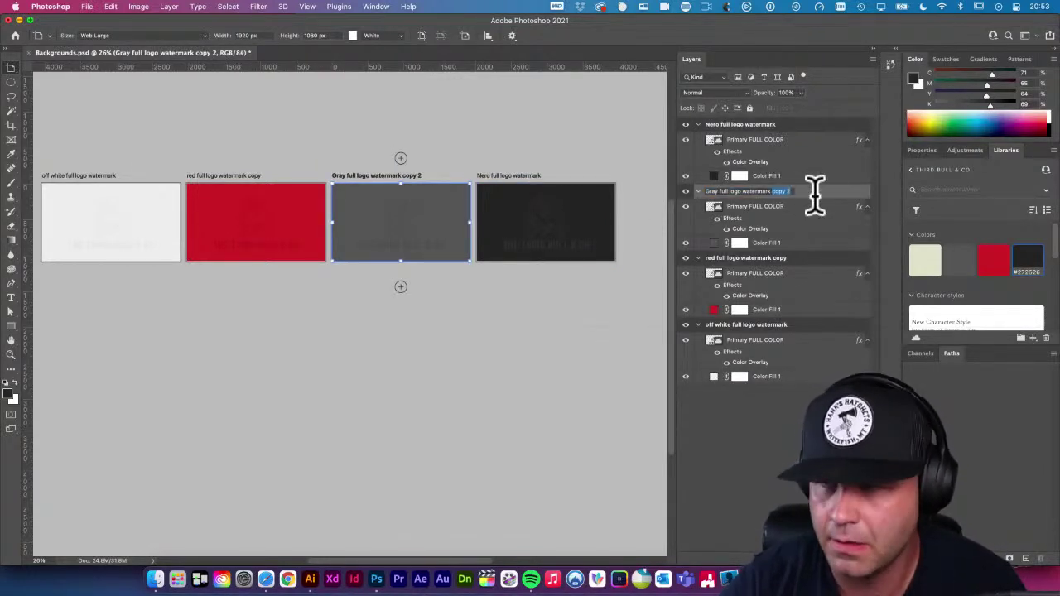
key(BackSpace)
key(BackSpace)
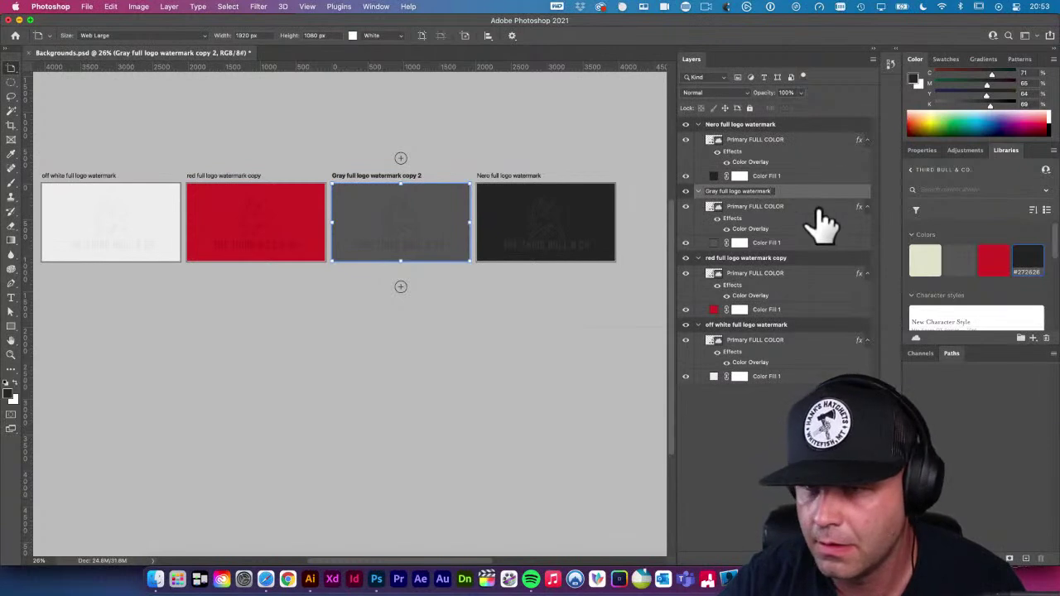
Shorten the red artboard's name to "red full logo watermark"
double_click(782, 261)
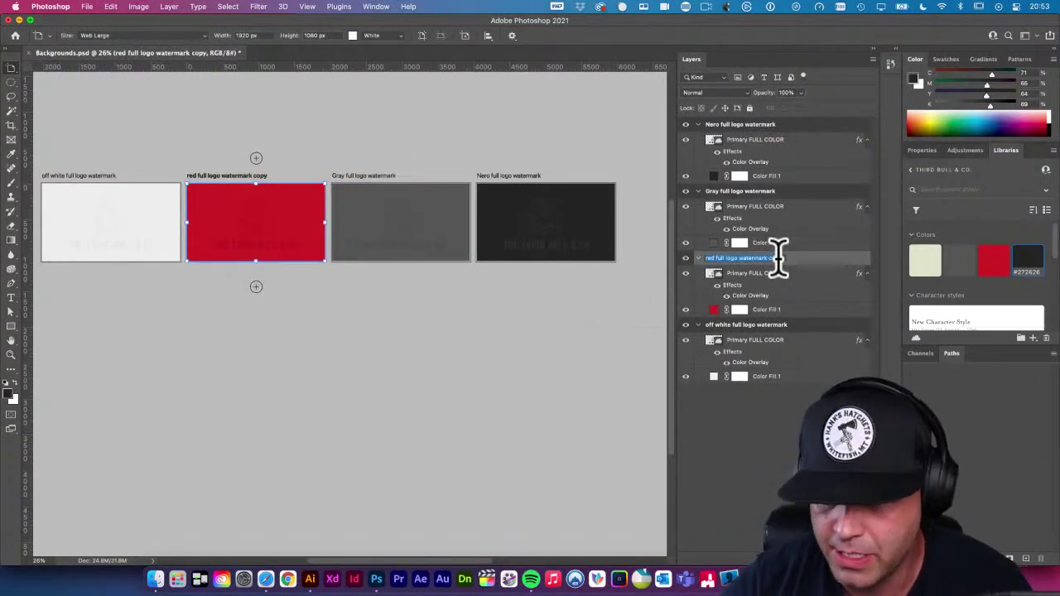
double_click(776, 258)
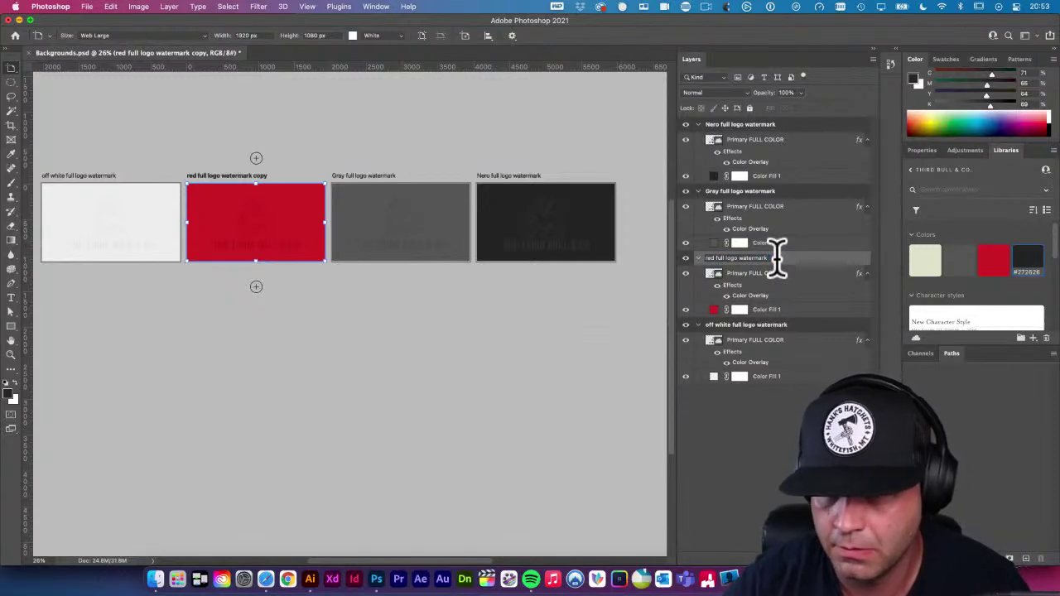
key(Return)
key(v)
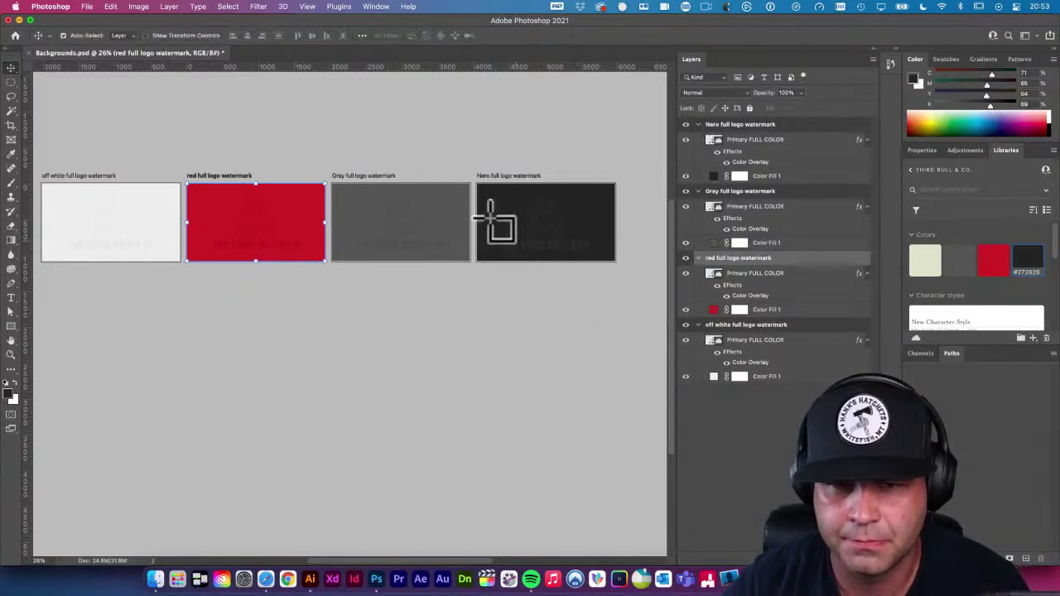
Deselect the red artboard and save the backgrounds document
click(165, 130)
scroll(334, 303, left, 2)
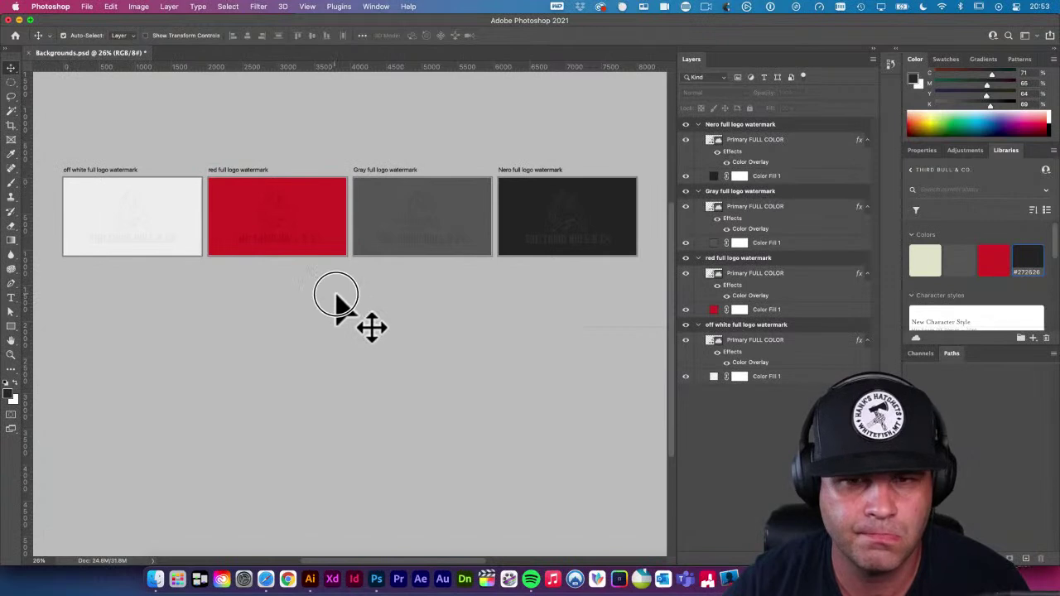
key(super+s)
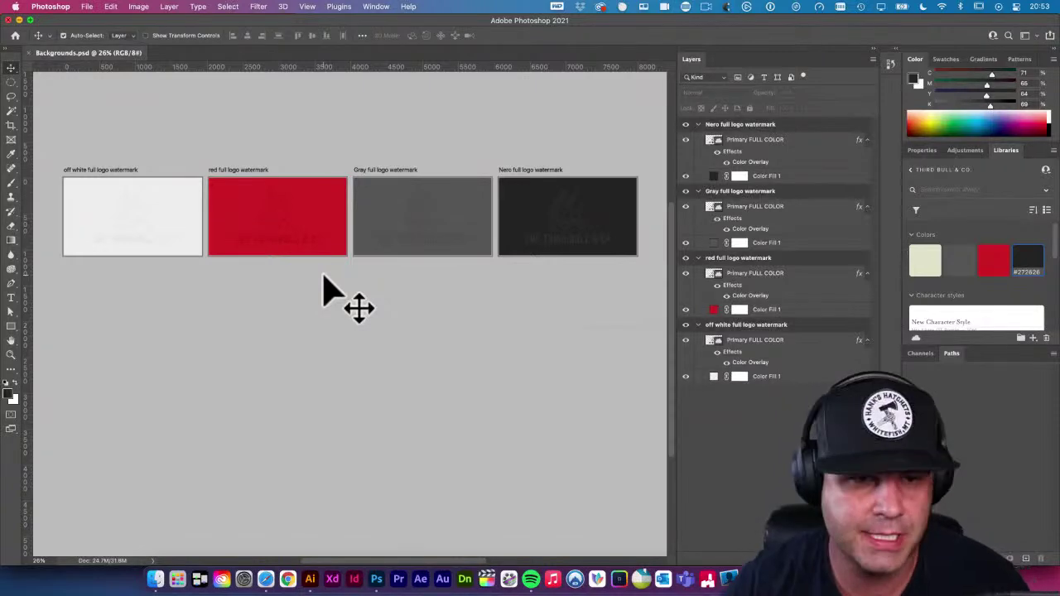
Duplicate the off white full logo watermark artboard, place the copy directly below the original and deselect it
click(116, 172)
click(118, 238)
drag(118, 238, 261, 311)
key(v)
click(238, 332)
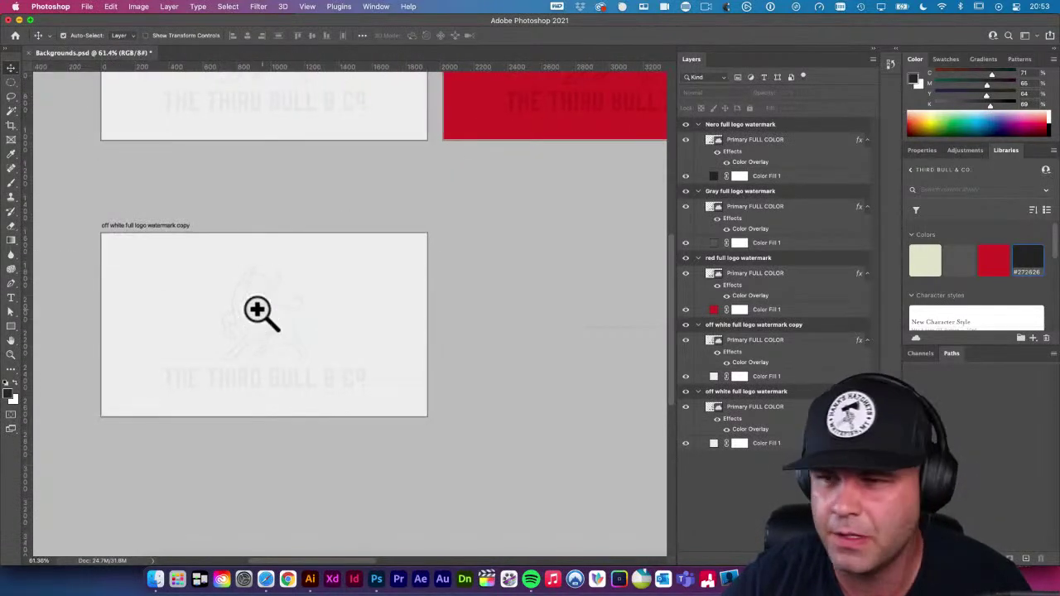
Place the library's "T3B White and Red" logo on the duplicated off-white artboard, over the existing watermark
scroll(994, 331, down, 5)
scroll(977, 323, down, 2)
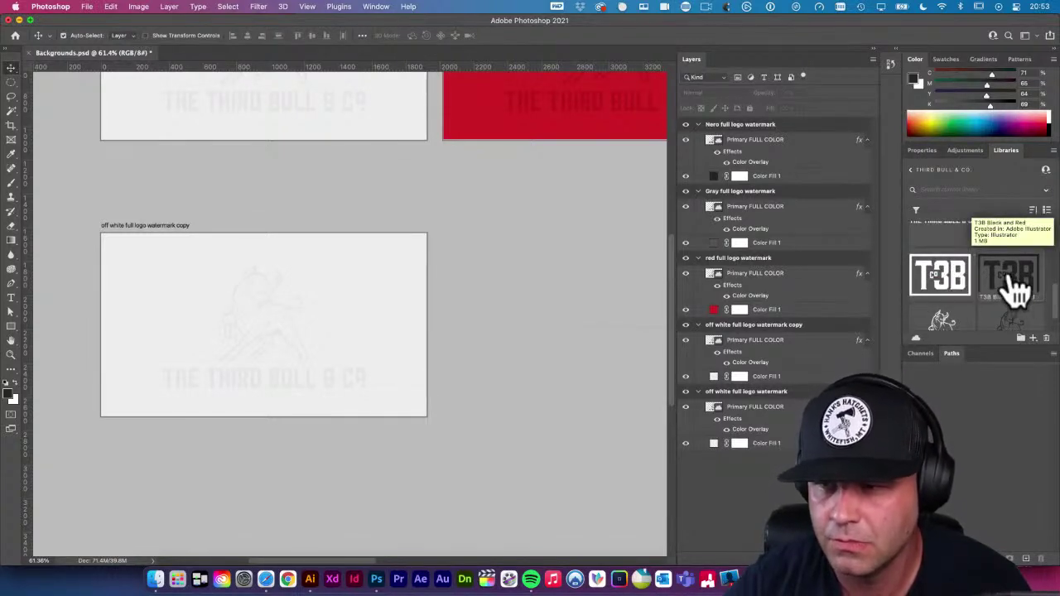
drag(965, 282, 244, 323)
drag(286, 291, 341, 290)
key(Return)
Make an unfeathered rectangular marquee selection over the upper part of the T3B logo, spanning the frame's full width without the trademark symbol
scroll(289, 314, up, 2)
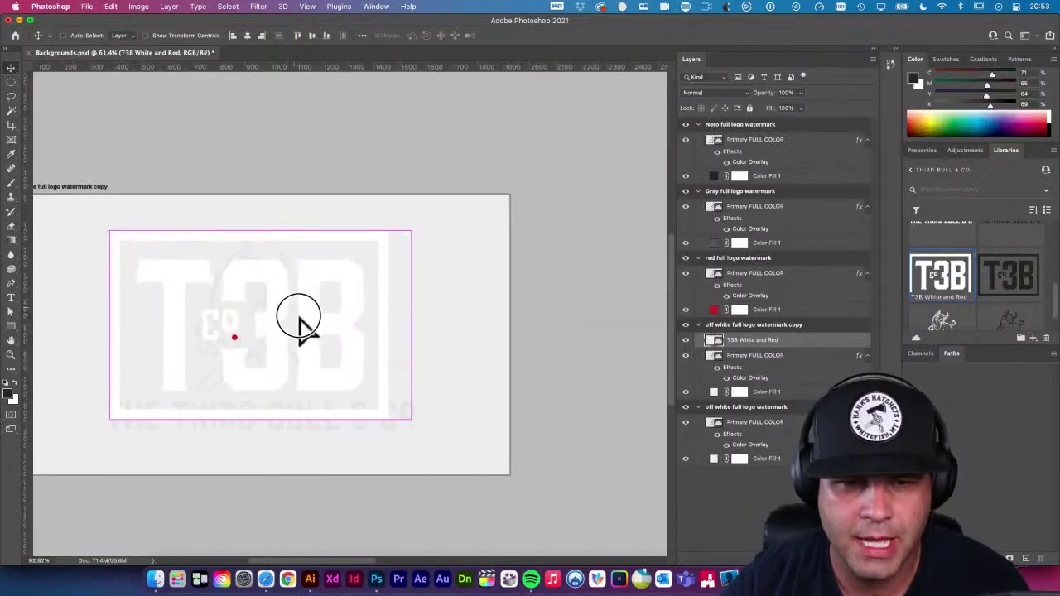
drag(298, 319, 313, 319)
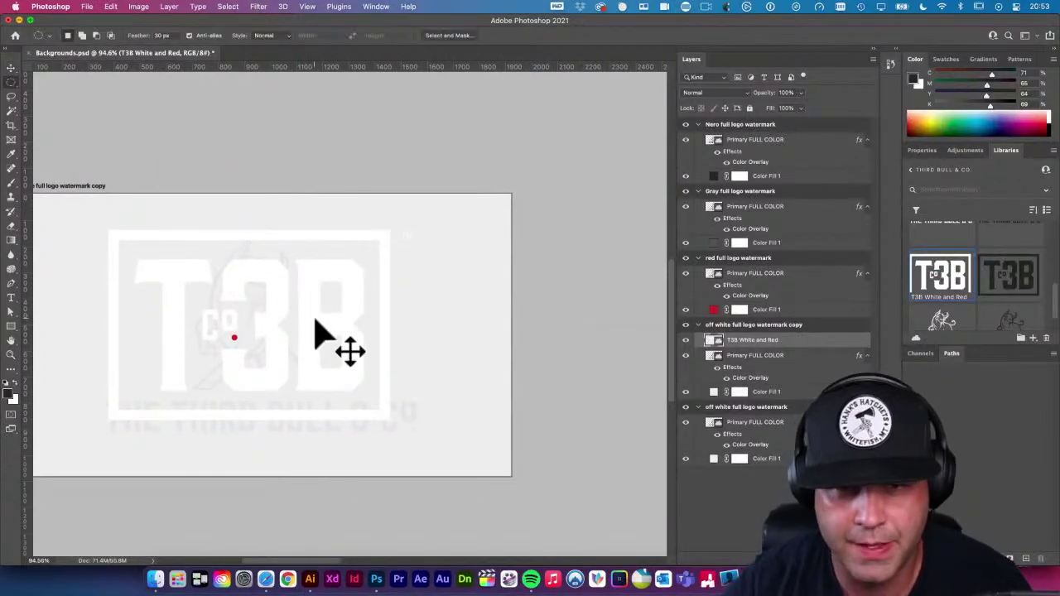
key(m)
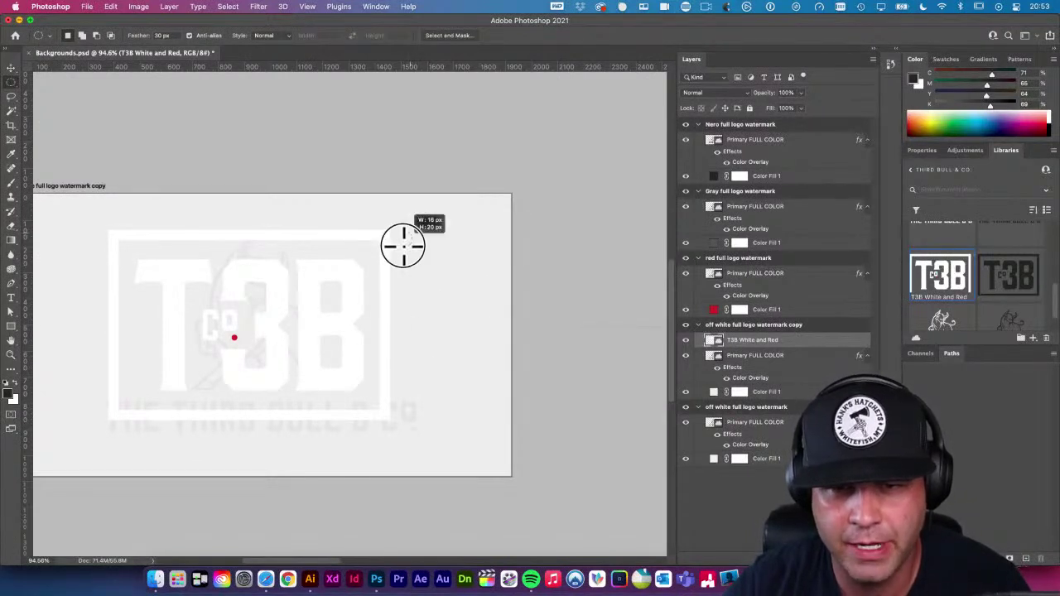
scroll(334, 343, left, 1)
key(shift+m)
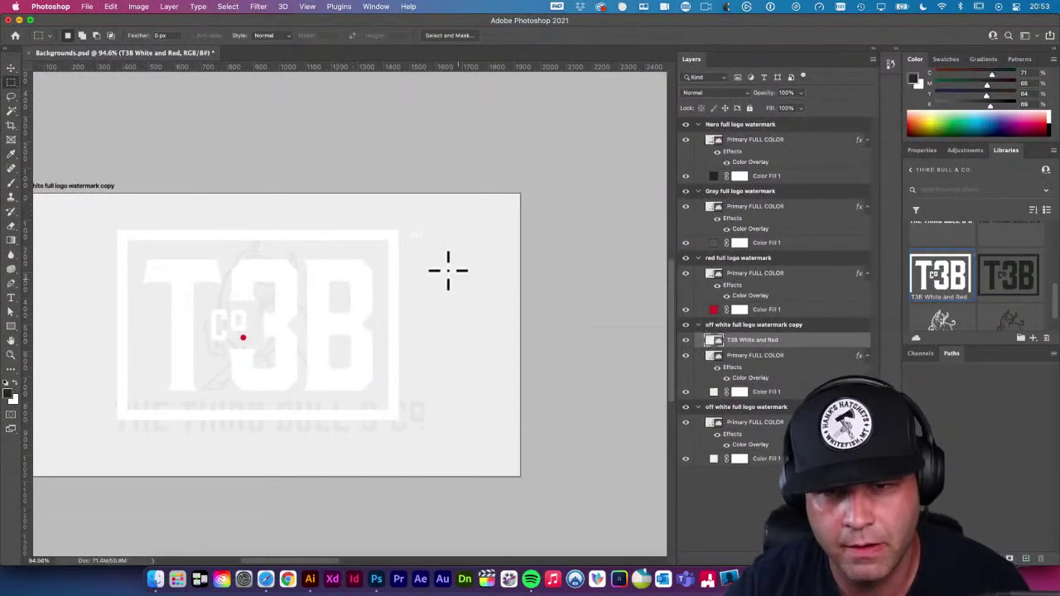
drag(421, 233, 106, 407)
key(super+d)
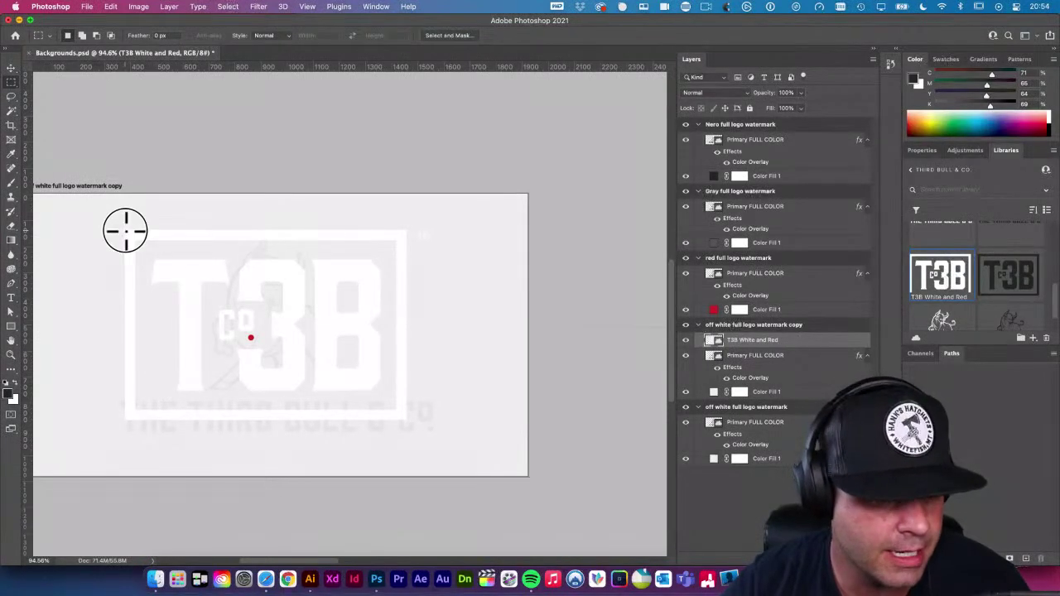
drag(127, 231, 407, 342)
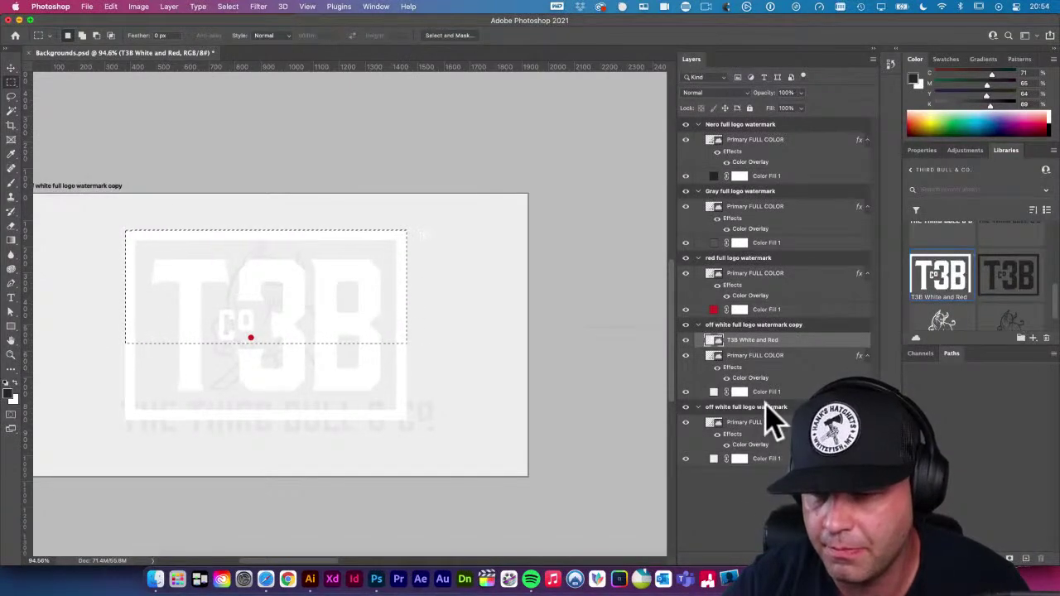
Fill the rectangular selection with the near-black foreground color on a new layer, then clear the selection
key(alt+shift+super+n)
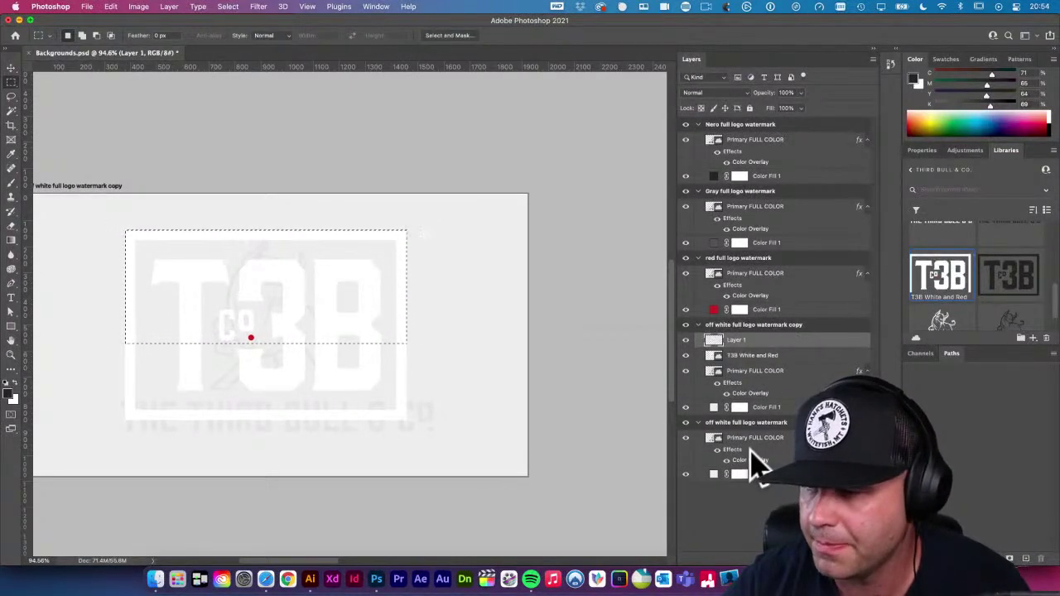
key(alt+BackSpace)
key(super+d)
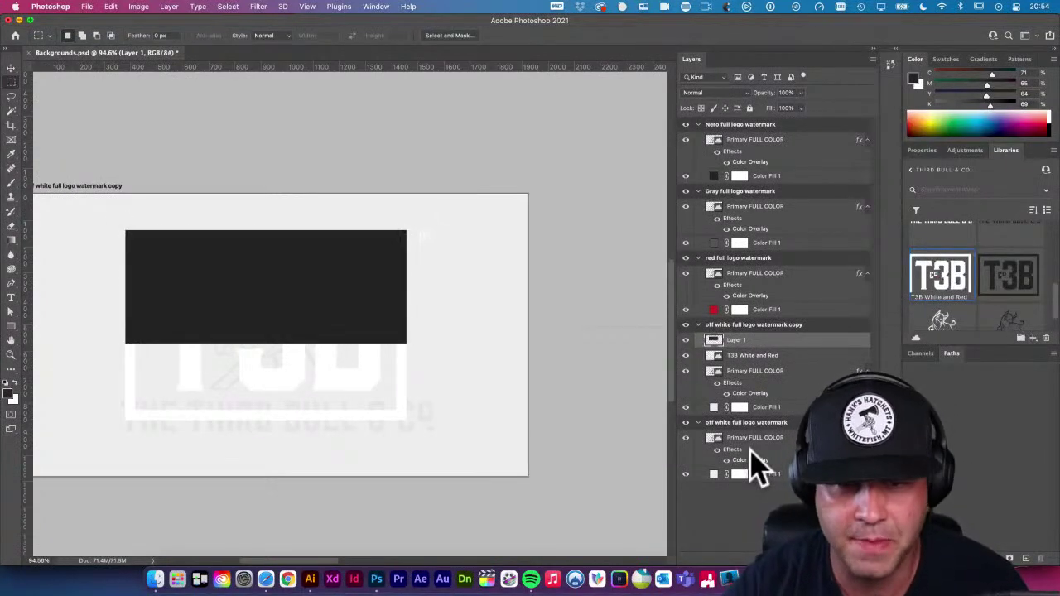
Select the whole off-white artboard copy and align the near-black rectangle to its horizontal center
key(v)
drag(713, 342, 229, 5)
click(228, 6)
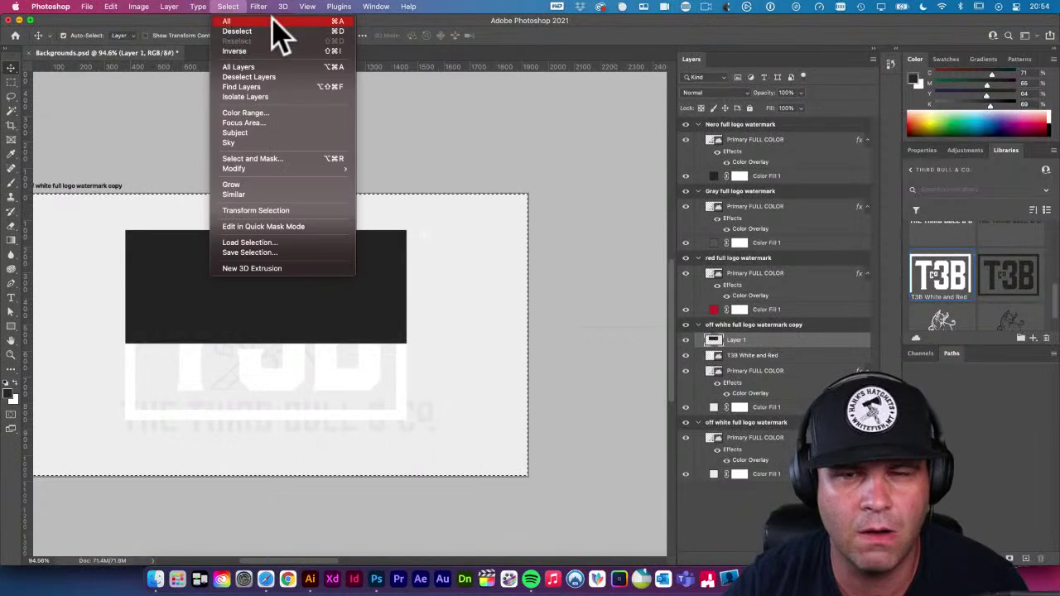
click(567, 178)
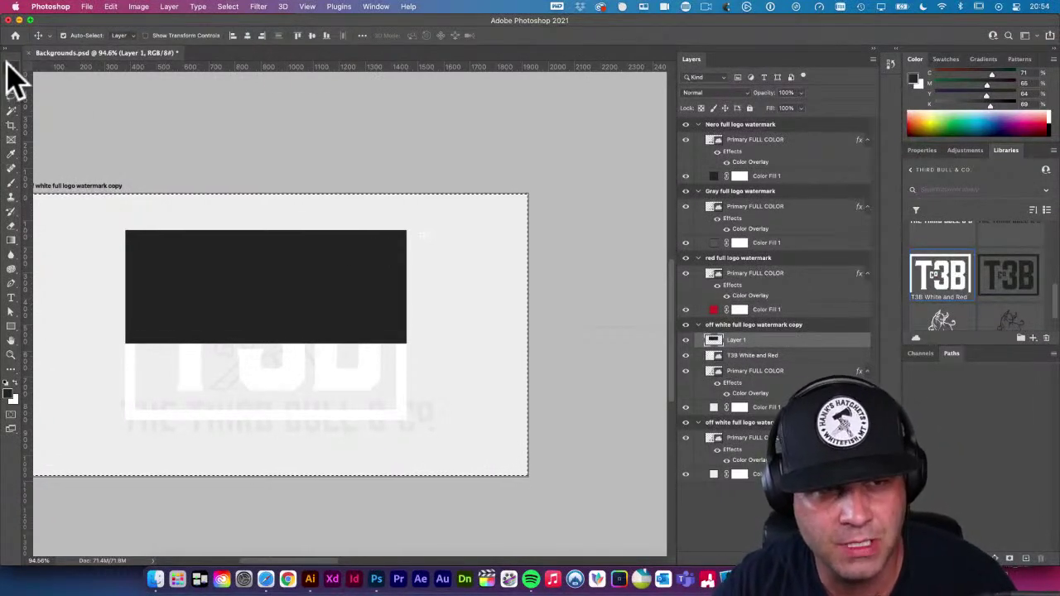
click(246, 37)
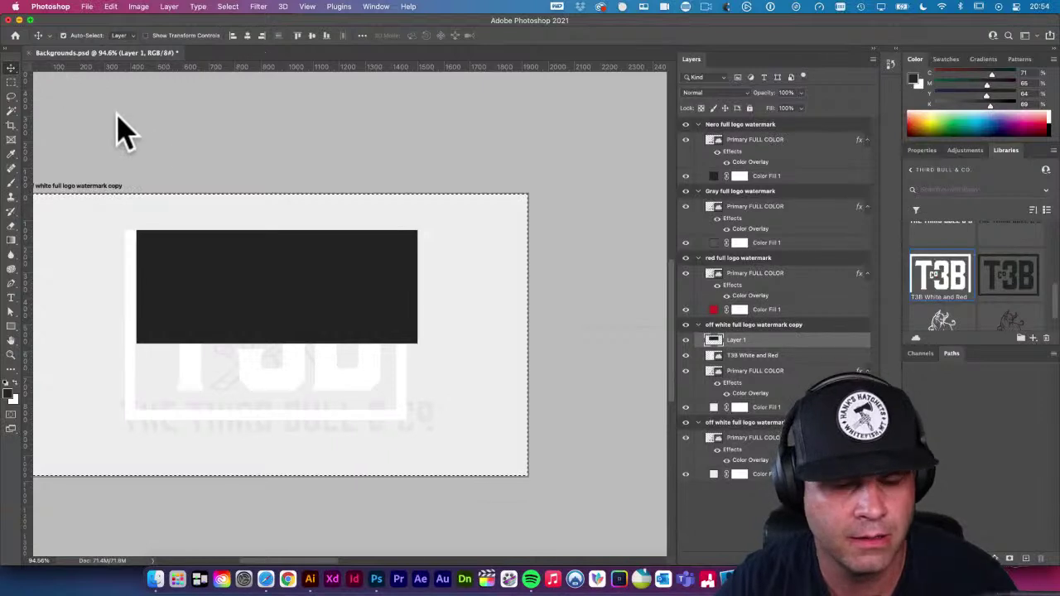
Clear the selection and shift the T3B logo sideways until its frame lines up with the near-black rectangle's edges
click(228, 7)
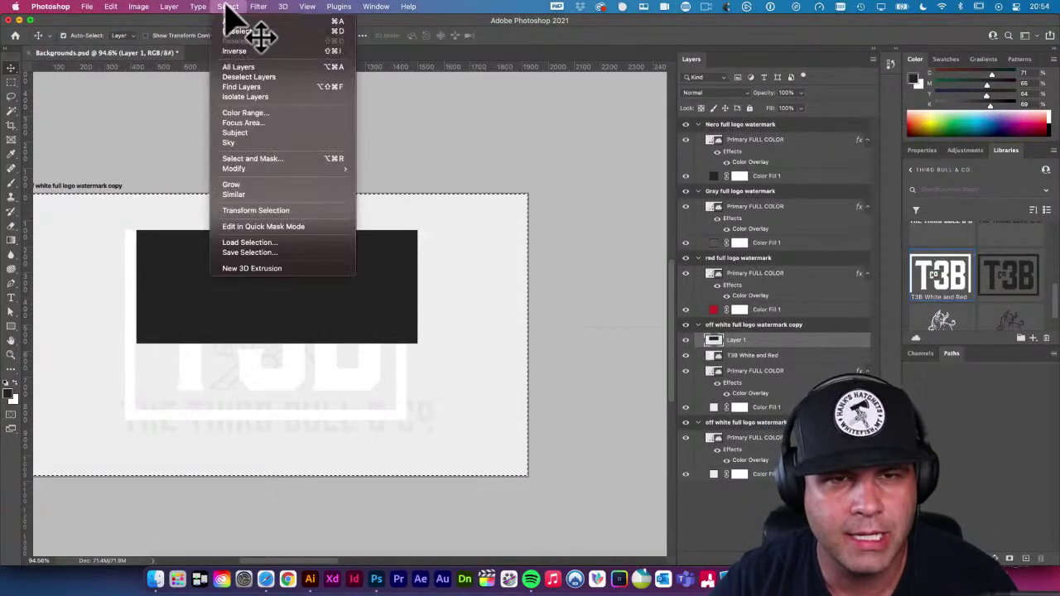
click(337, 31)
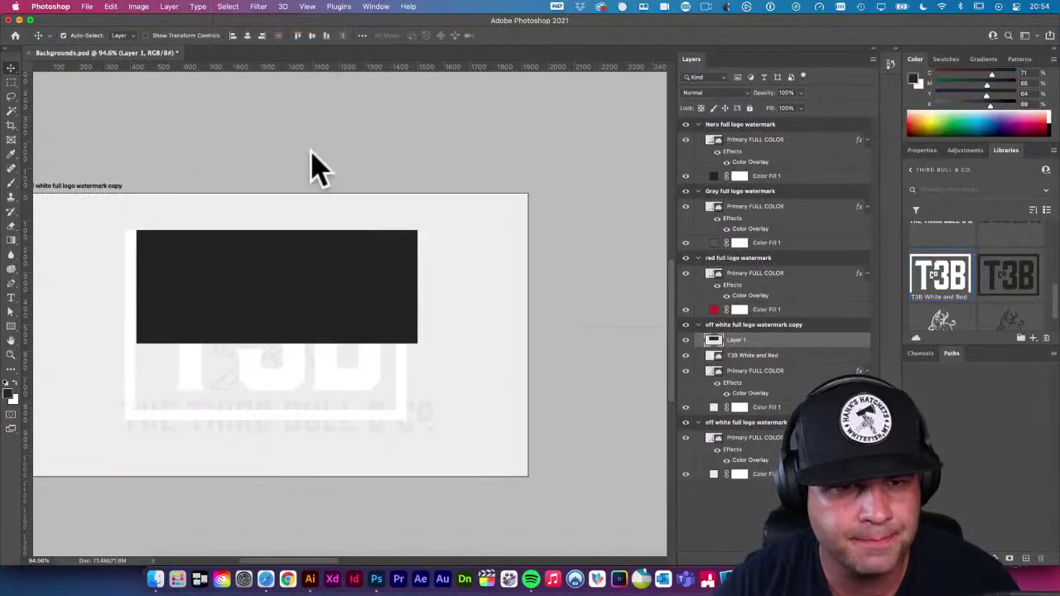
click(320, 367)
click(299, 381)
drag(280, 378, 344, 371)
scroll(480, 355, up, 2)
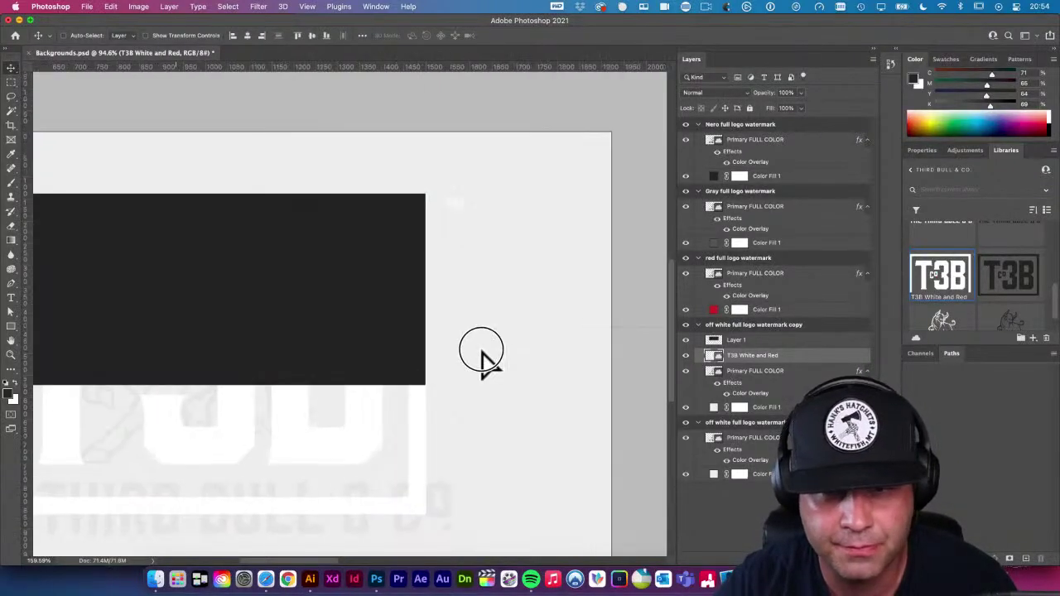
scroll(438, 336, down, 4)
scroll(453, 343, up, 2)
scroll(454, 343, up, 1)
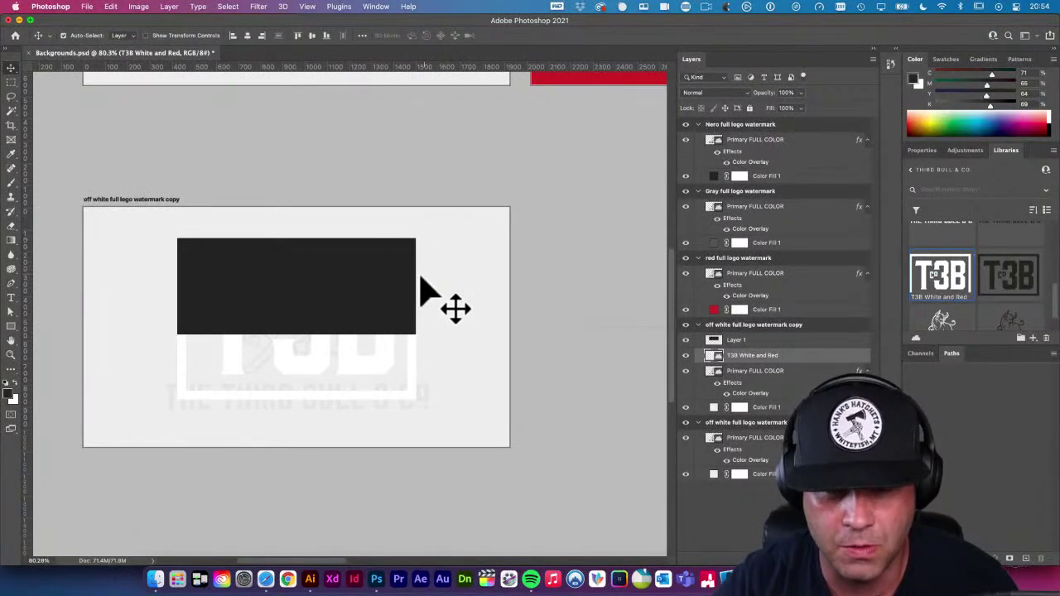
Delete the near-black rectangle and center the T3B logo vertically on the off-white artboard copy, clearing the selection
click(372, 289)
key(Delete)
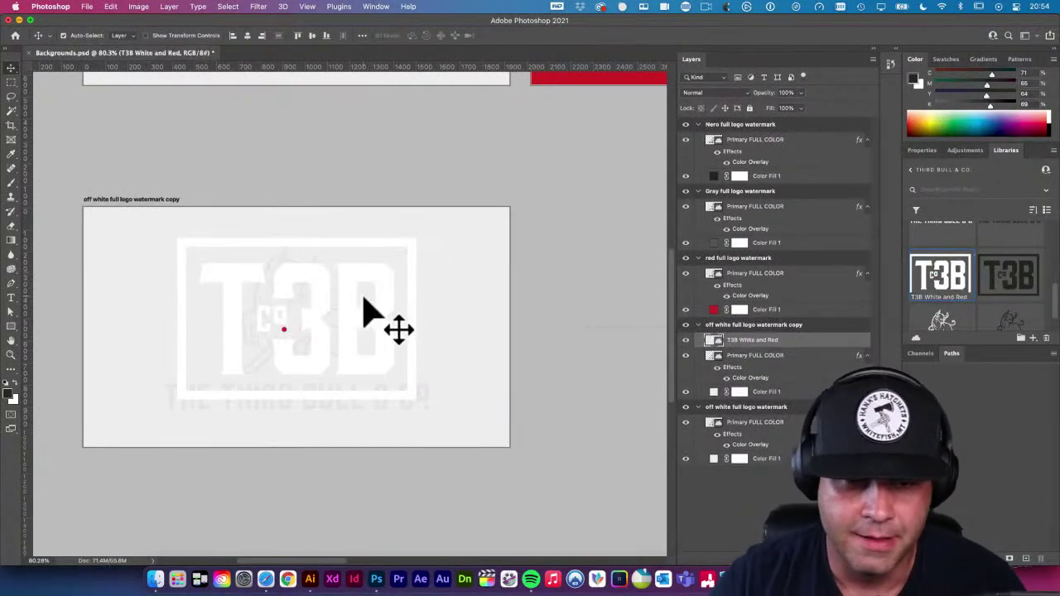
key(super+a)
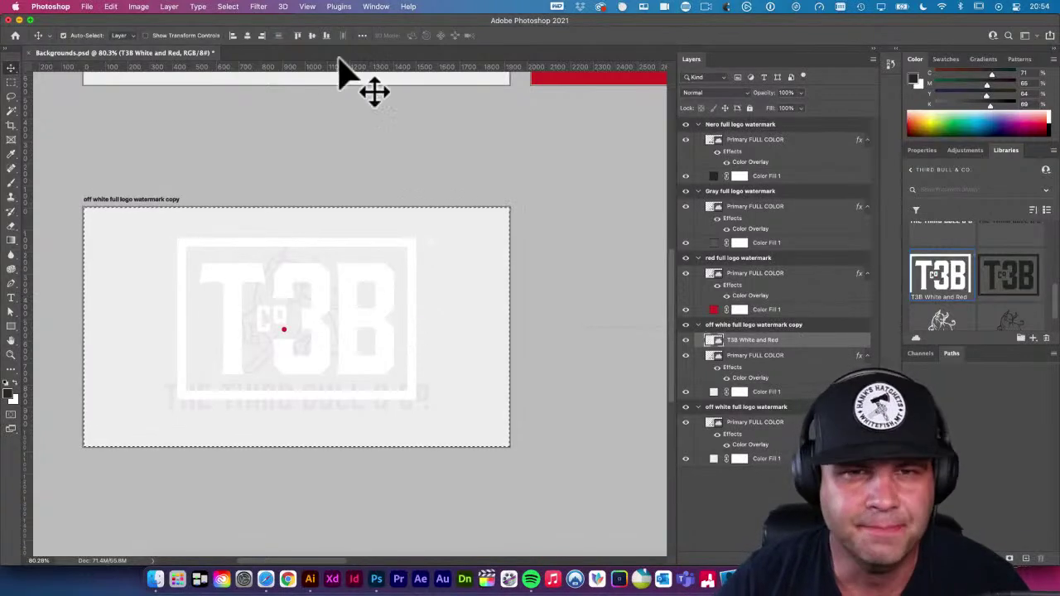
click(312, 35)
key(super+d)
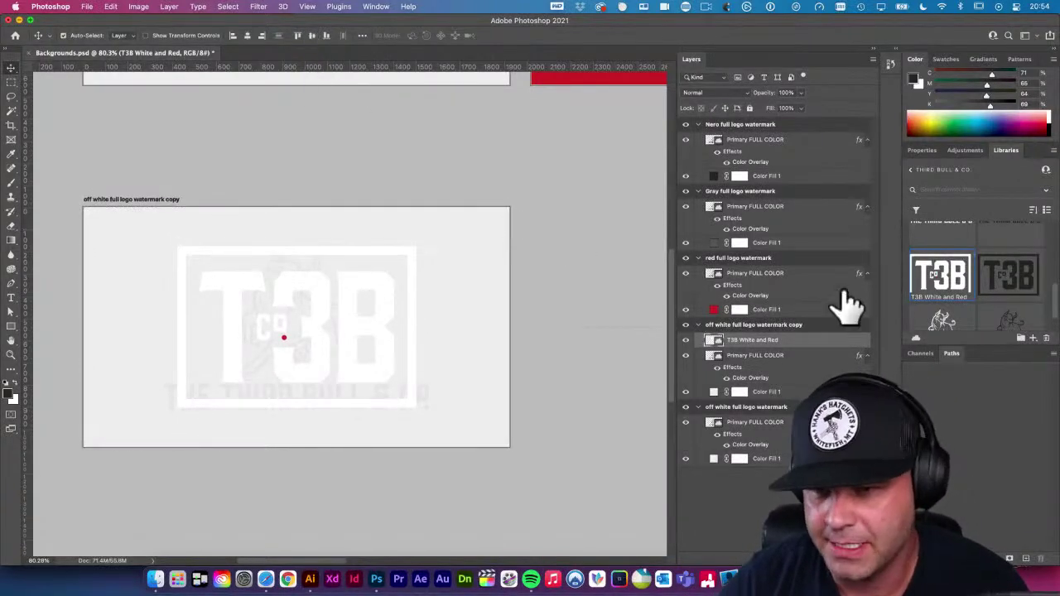
Try copying the full logo's effects directly onto the T3B White and Red layer, and undo the copy
click(717, 368)
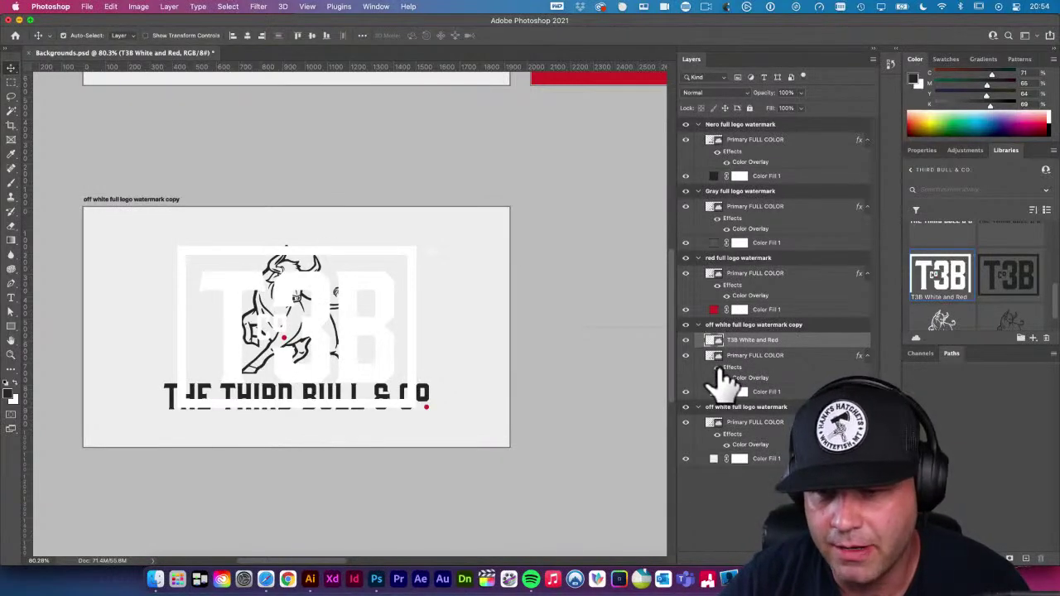
click(717, 368)
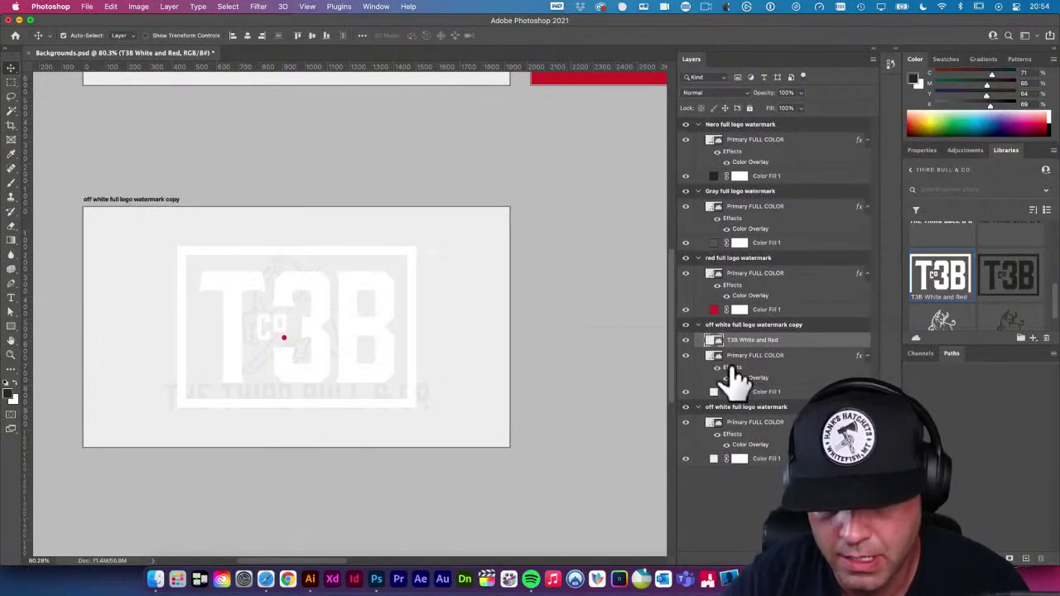
drag(748, 344, 750, 351)
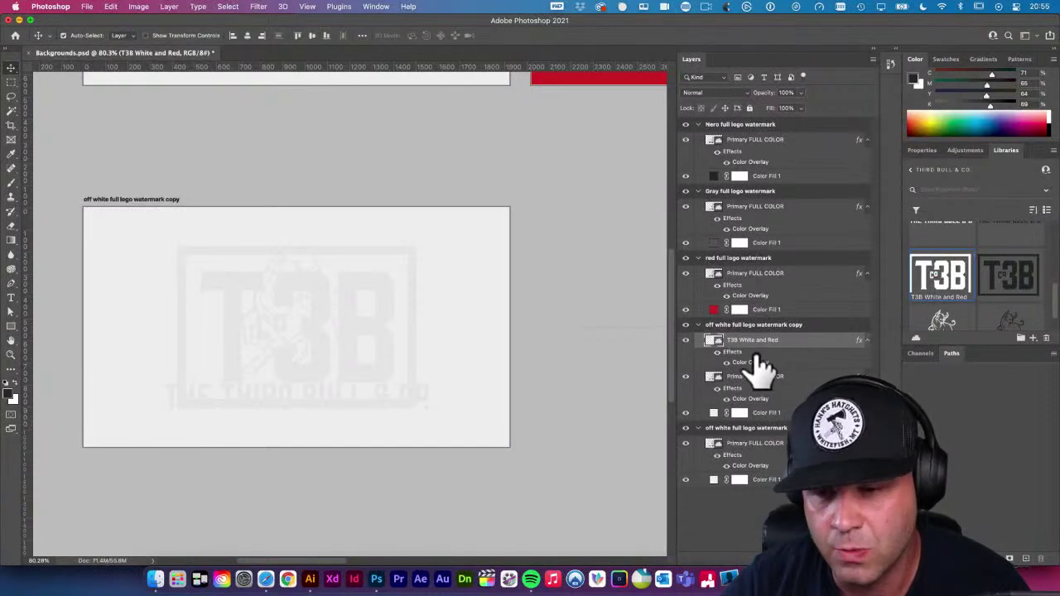
key(super+z)
Hide the full logo on the off-white artboard copy and paste its copied layer style onto the T3B White and Red layer
click(753, 358)
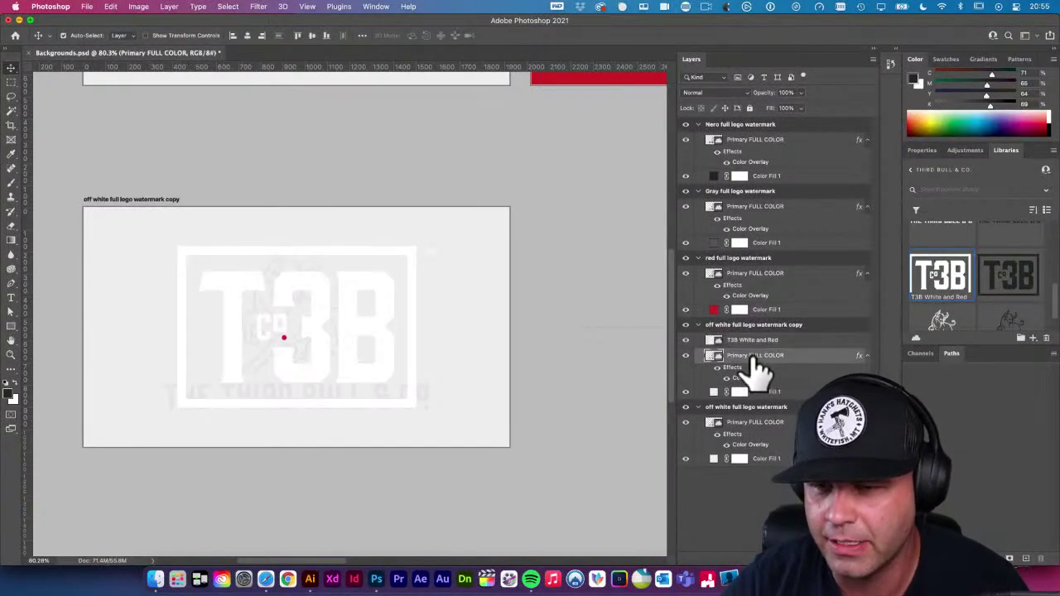
scroll(778, 418, down, 10)
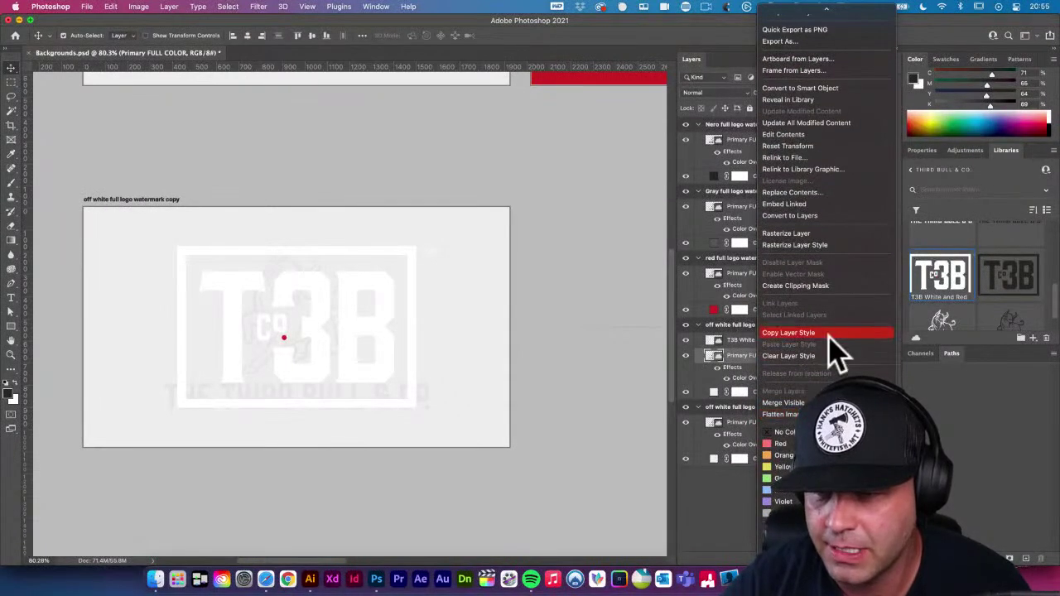
click(803, 332)
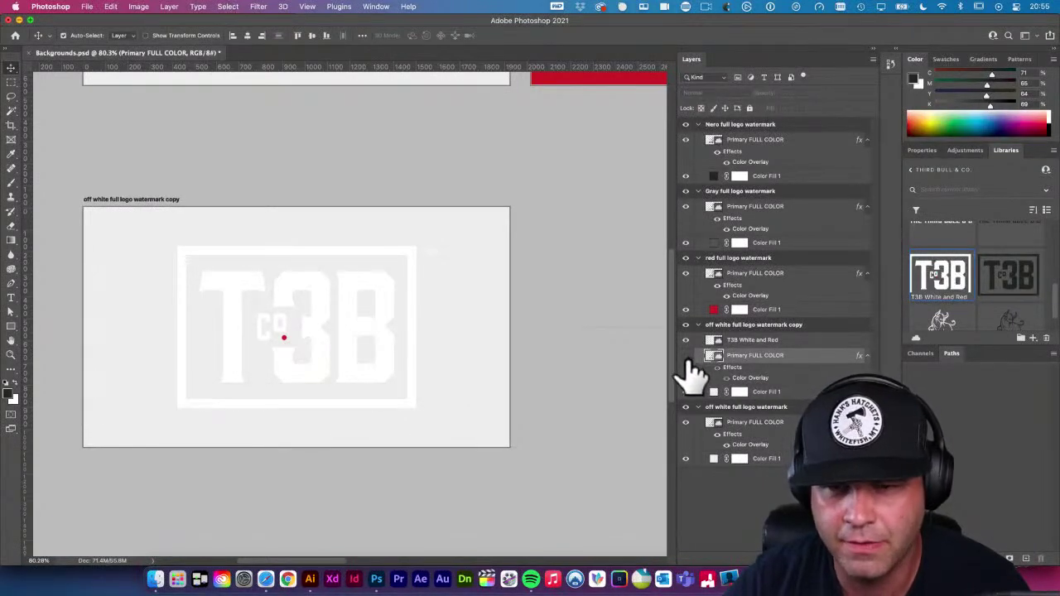
click(754, 341)
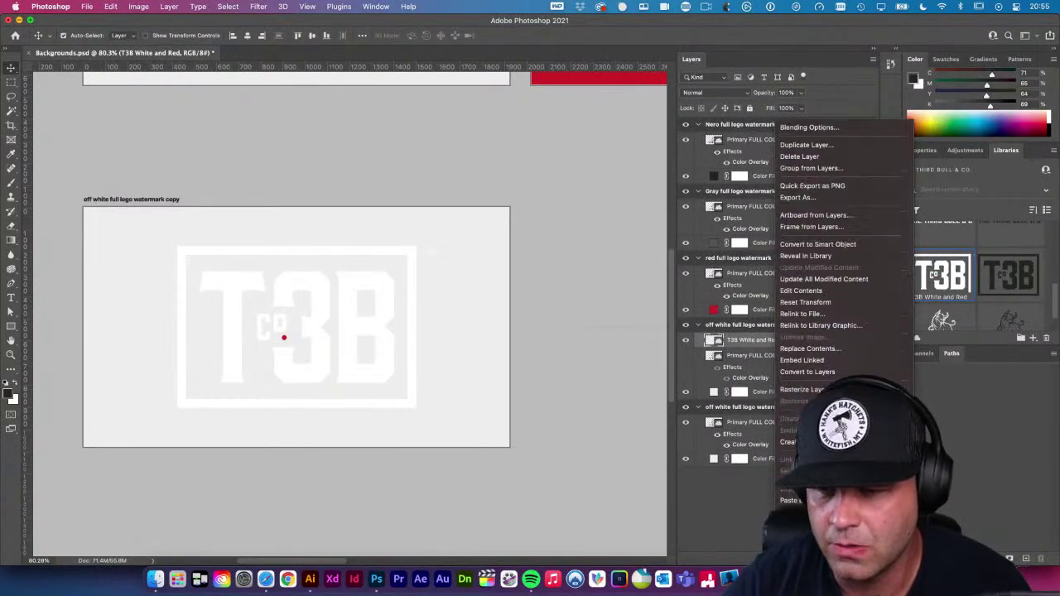
click(834, 346)
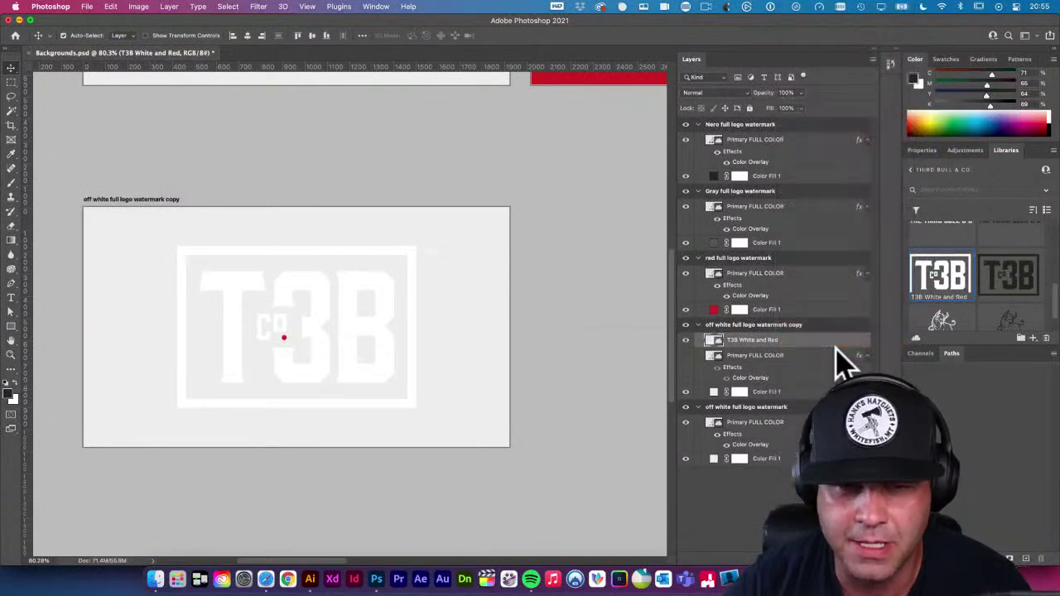
click(596, 401)
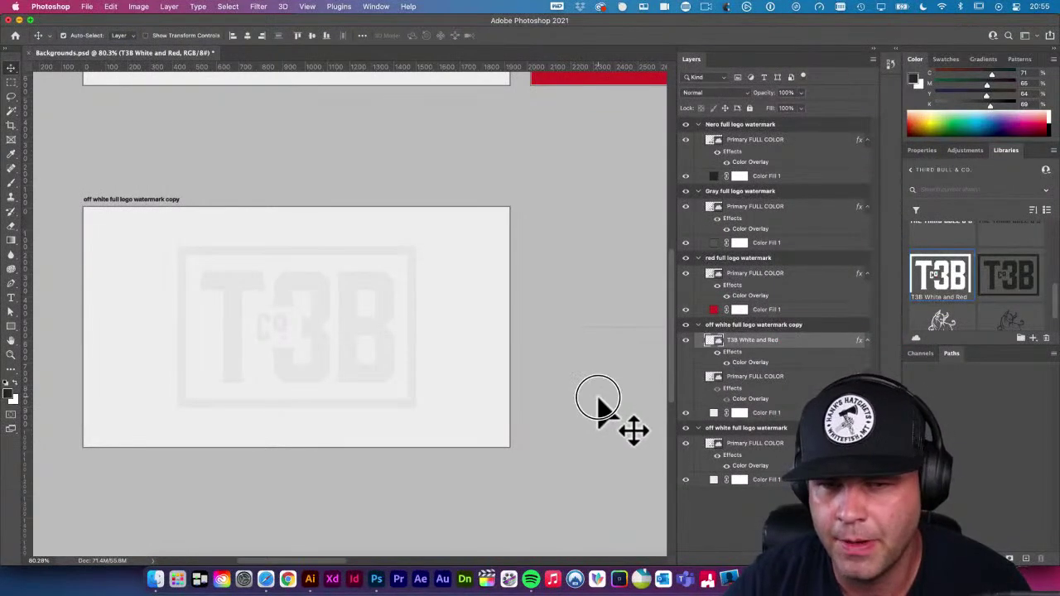
Rename the off-white artboard copy as "off white T3B logo watermark"
scroll(513, 303, down, 3)
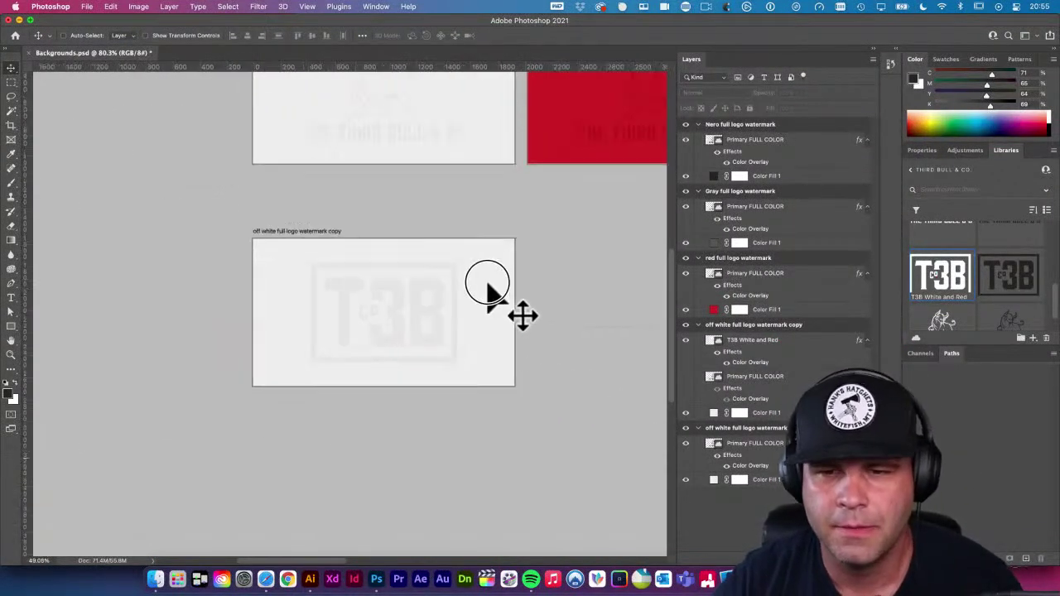
click(189, 274)
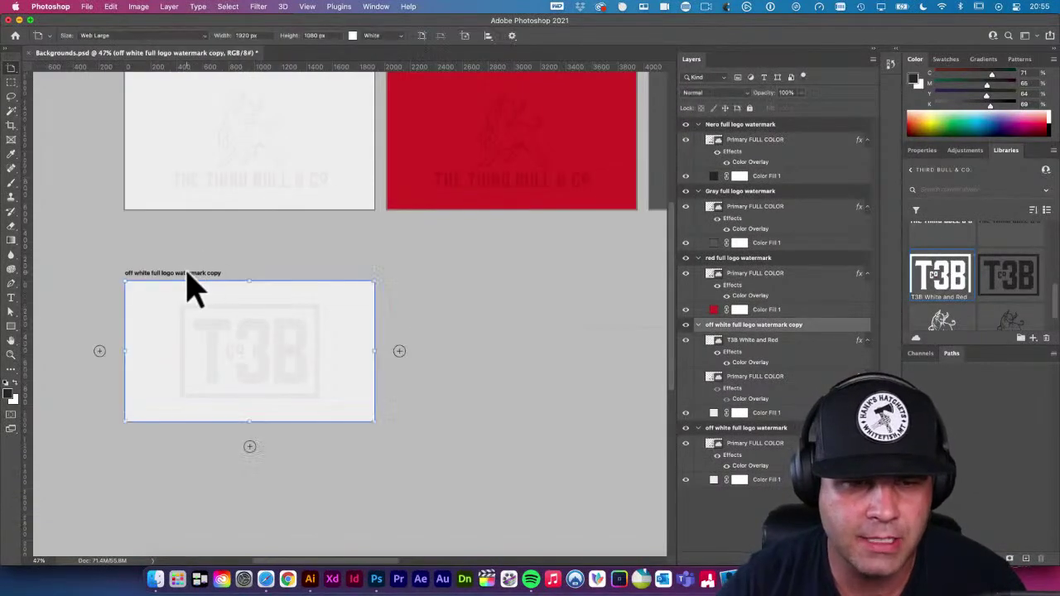
double_click(760, 325)
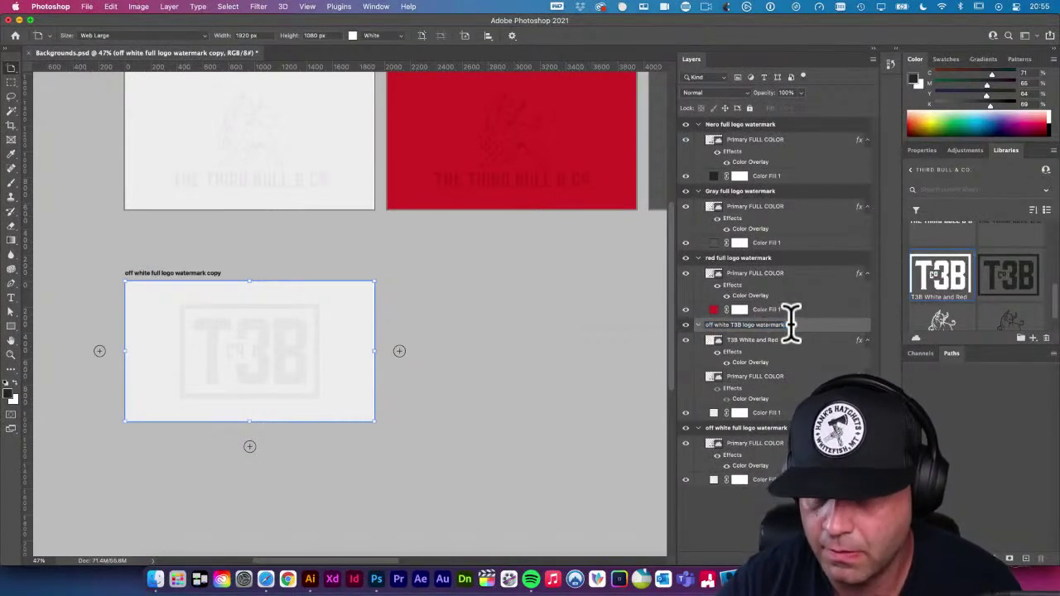
key(Return)
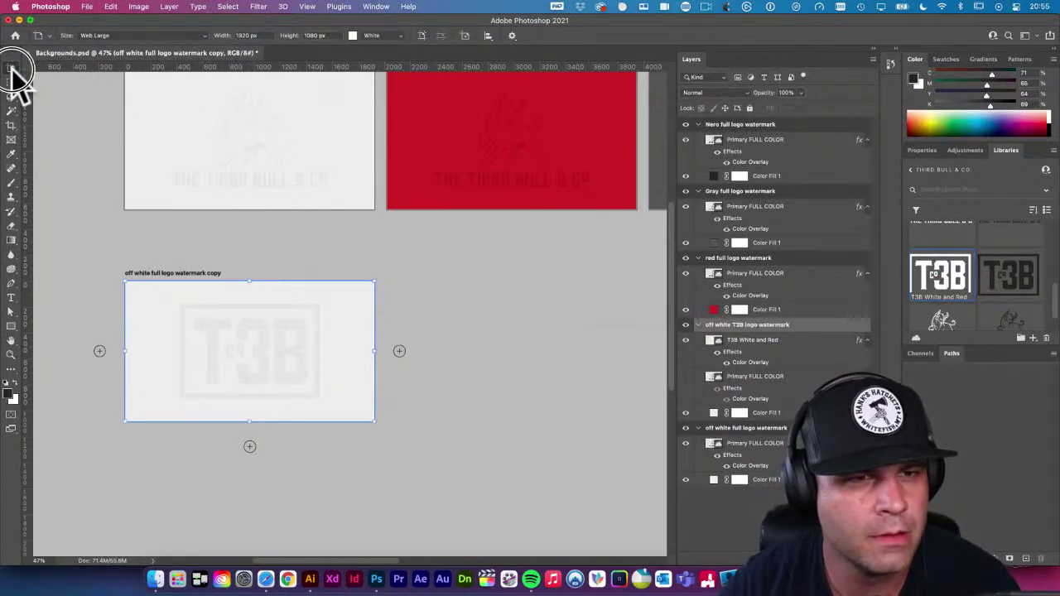
Duplicate the off-white T3B artboard beneath the red full-logo artboard and rename the copy "red T3B logo watermark"
drag(14, 71, 46, 72)
drag(211, 272, 427, 277)
drag(499, 263, 381, 243)
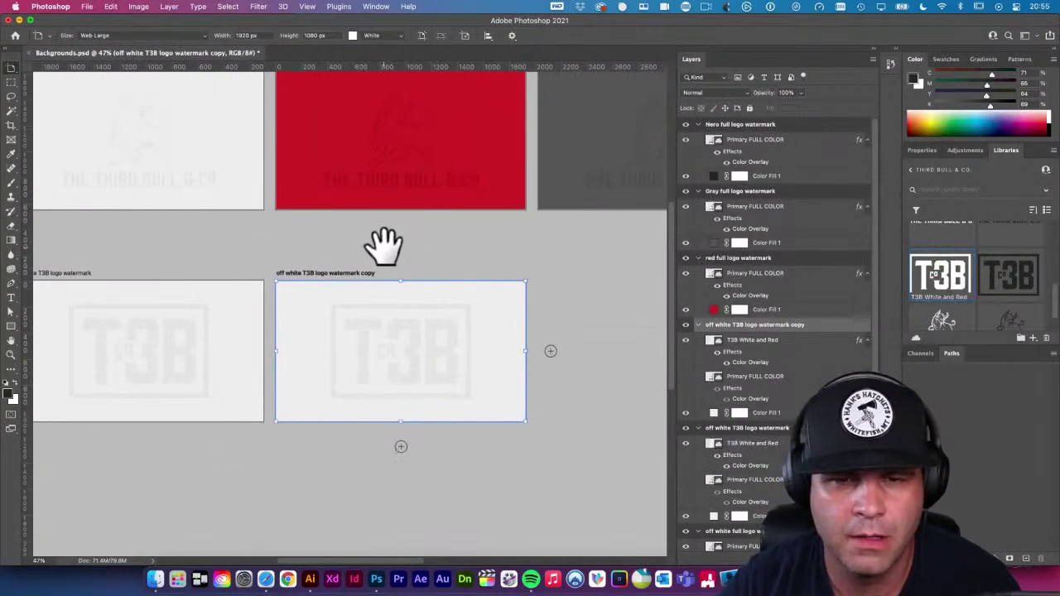
double_click(793, 325)
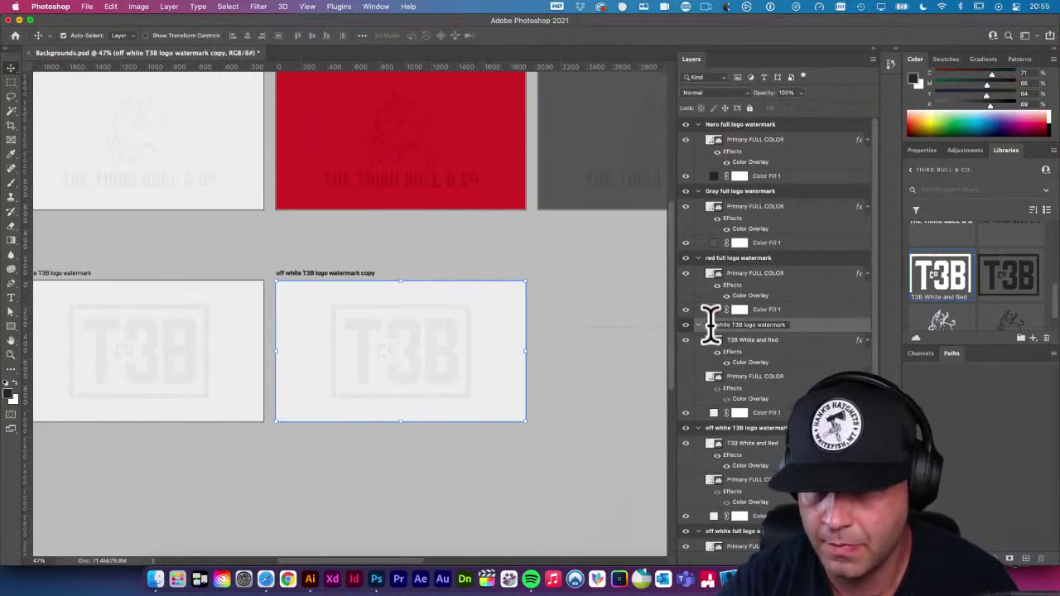
text(red)
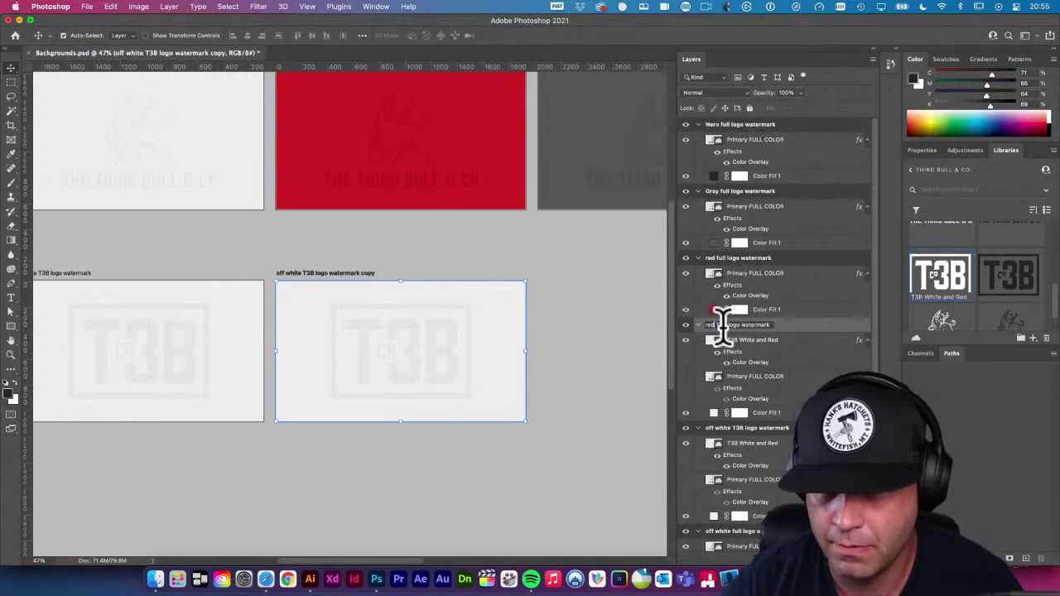
Fill the red T3B artboard's Color Fill 1 background with the library's brand red #D02027
click(13, 68)
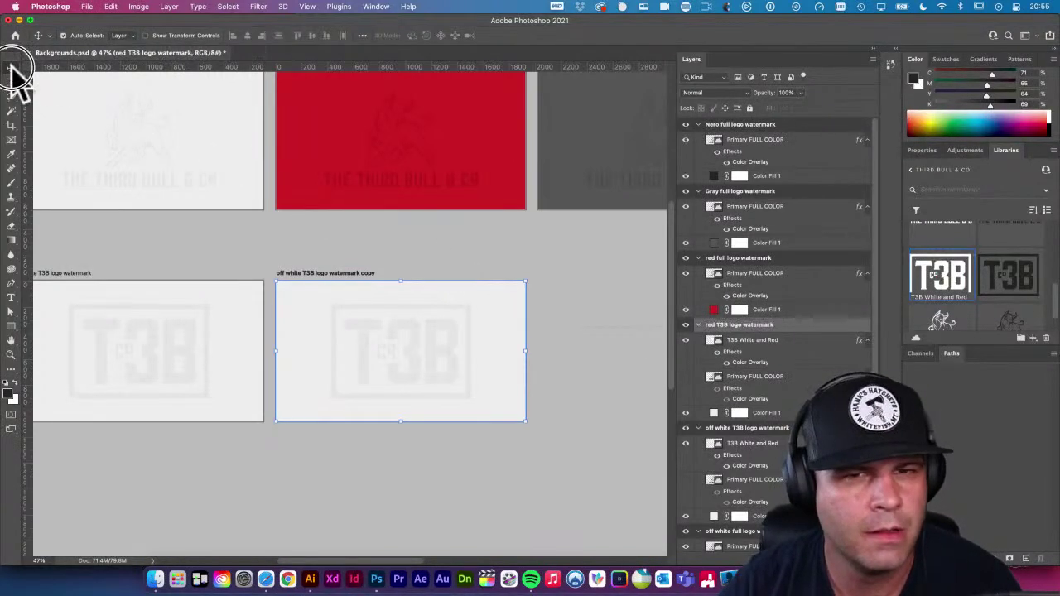
click(303, 331)
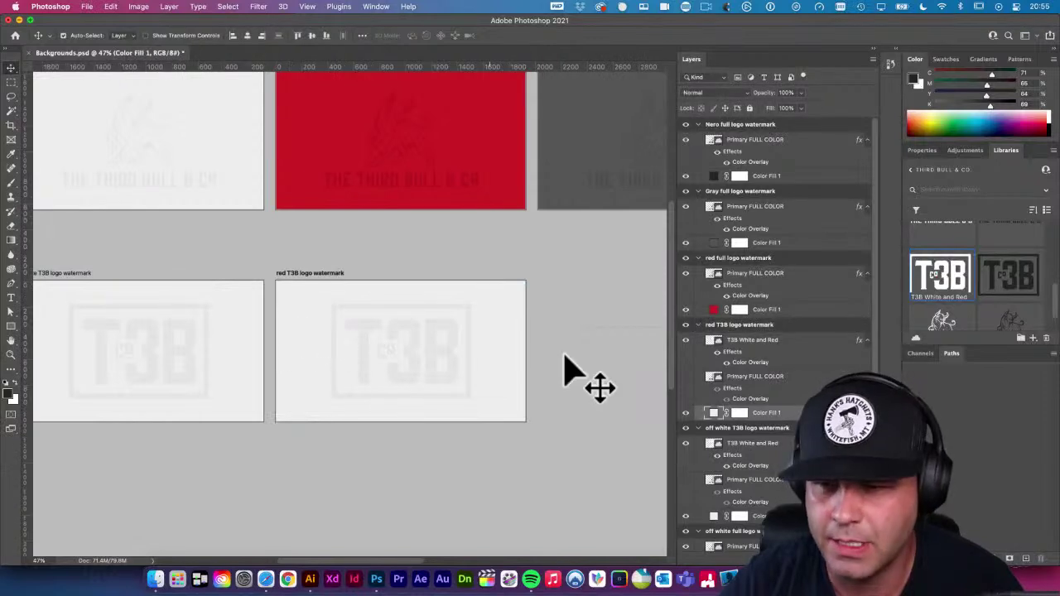
scroll(977, 331, up, 5)
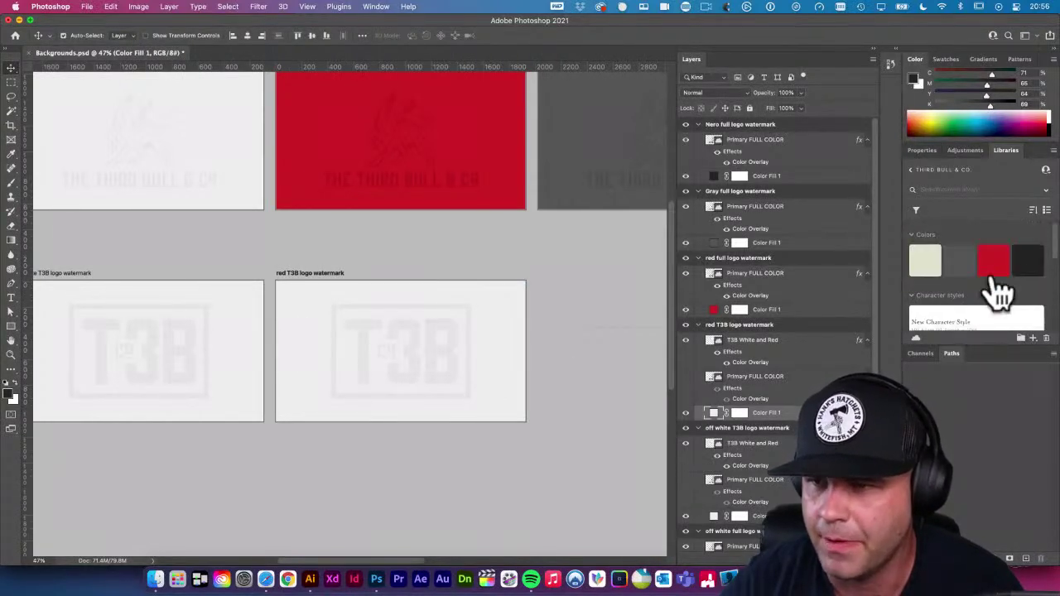
click(993, 281)
key(alt+BackSpace)
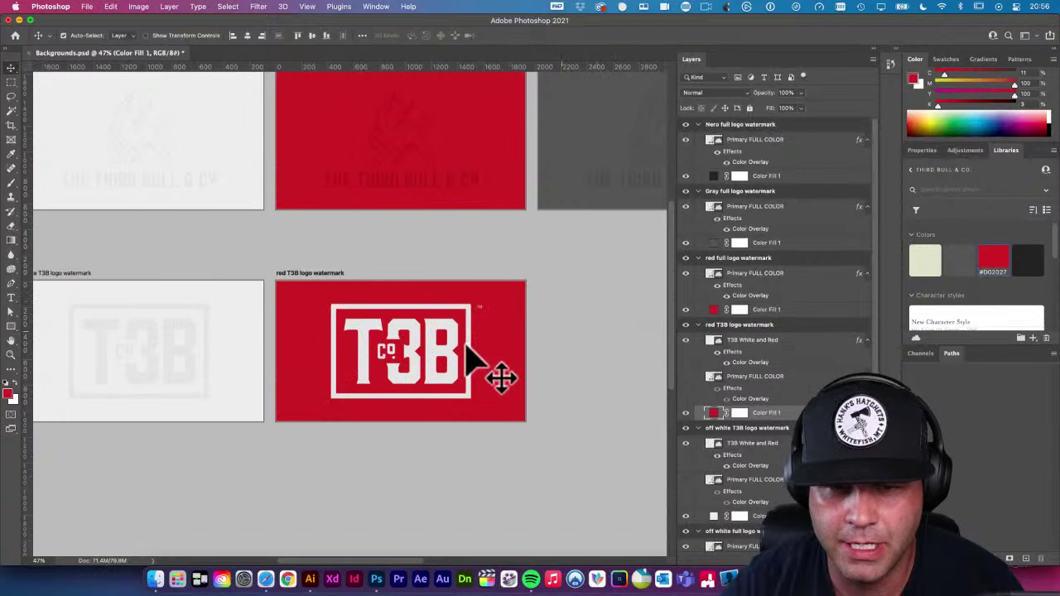
Copy the layer style from the red artboard's full logo and paste it onto the red artboard's T3B logo
scroll(468, 360, up, 3)
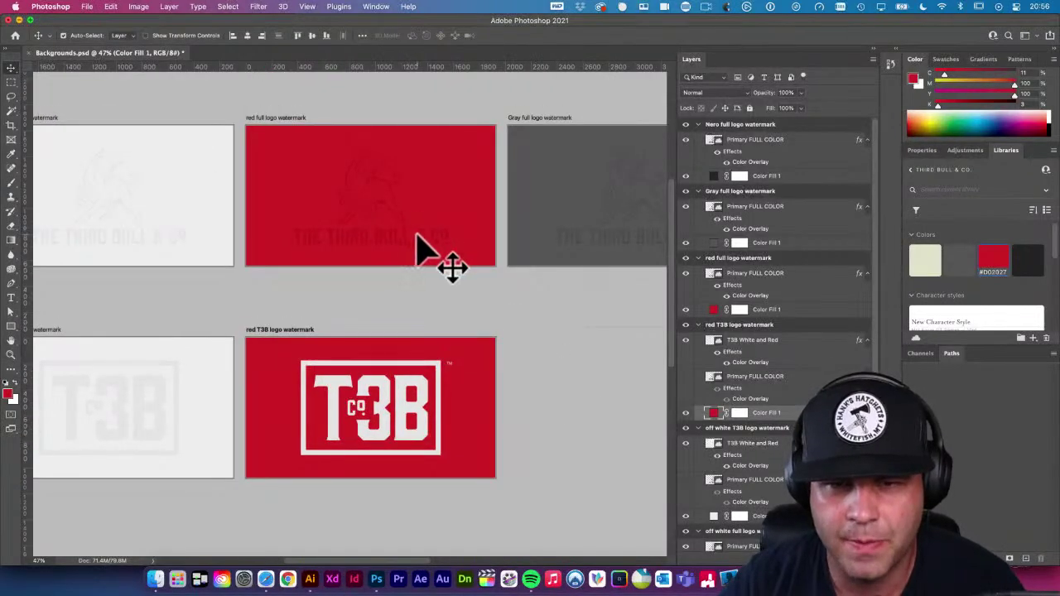
click(418, 240)
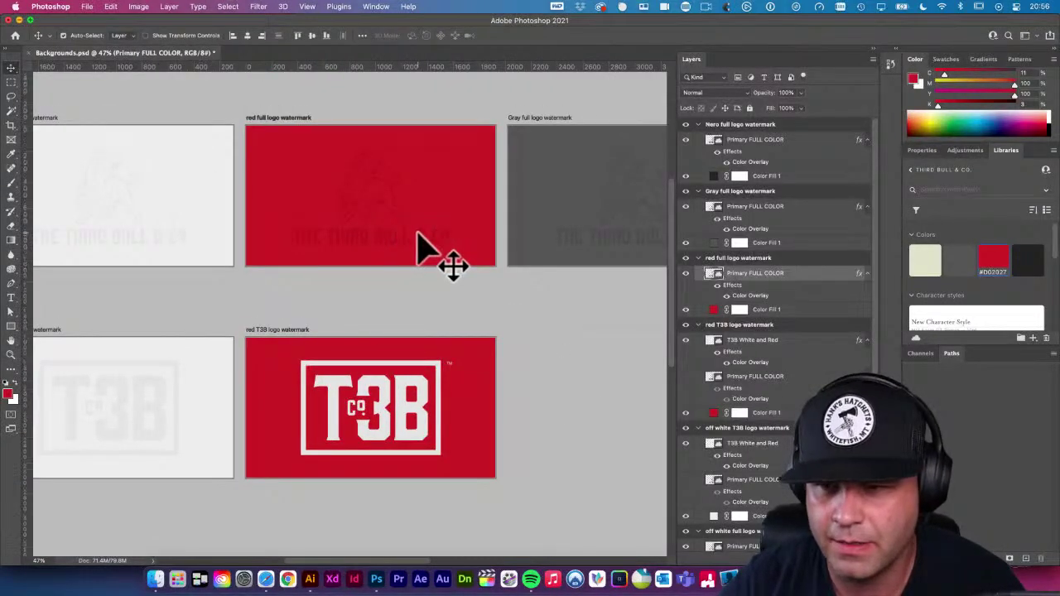
right_click(782, 277)
scroll(828, 332, down, 3)
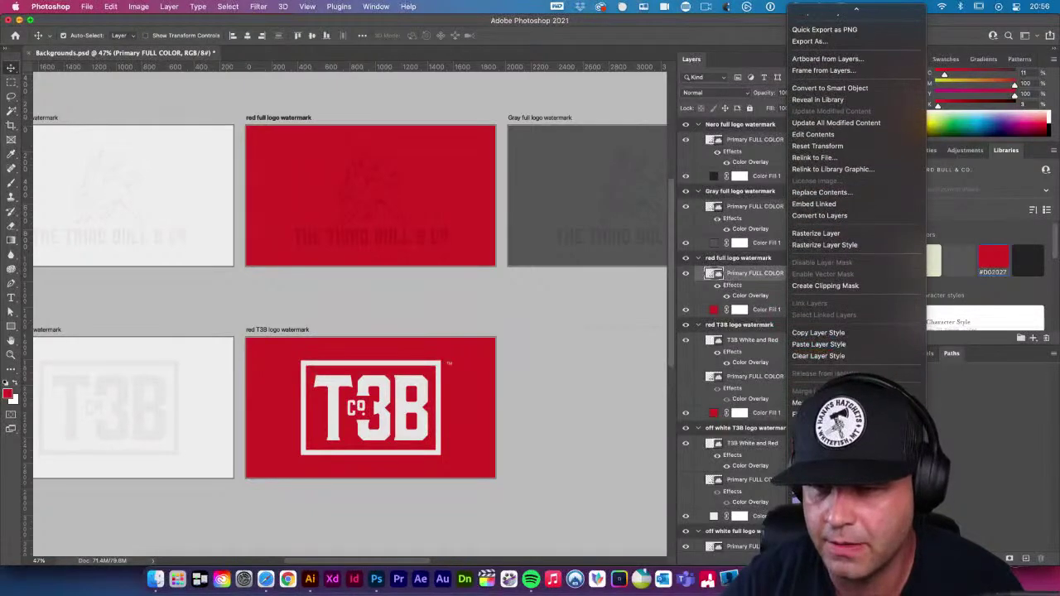
click(857, 332)
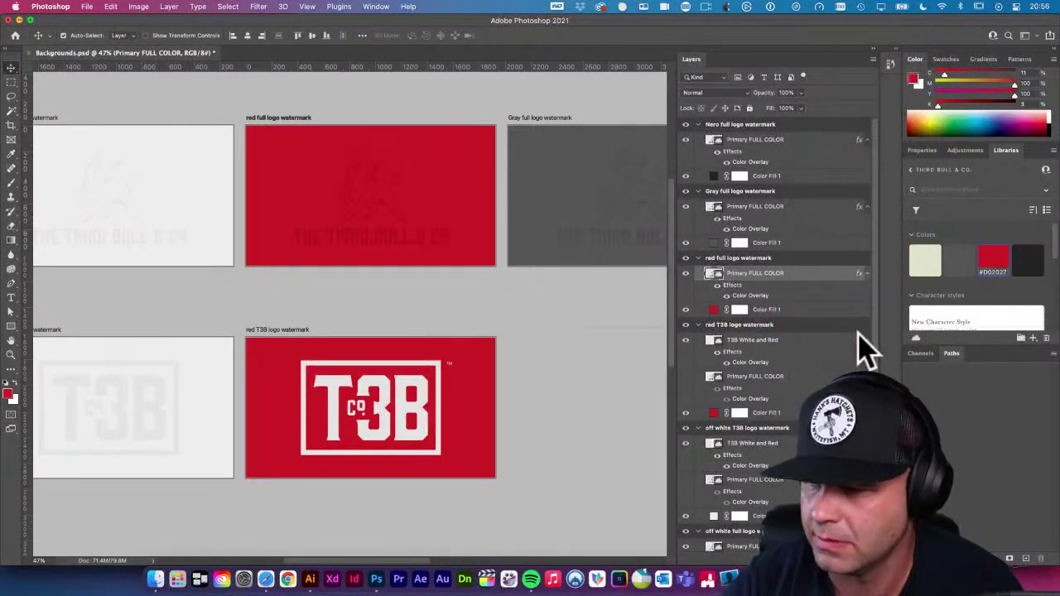
click(439, 396)
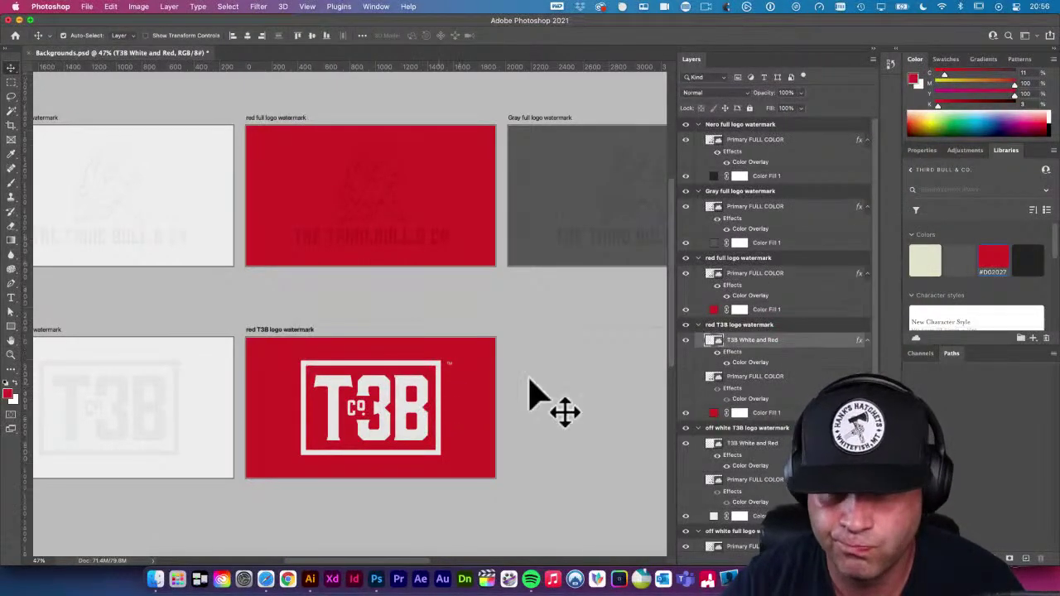
right_click(799, 339)
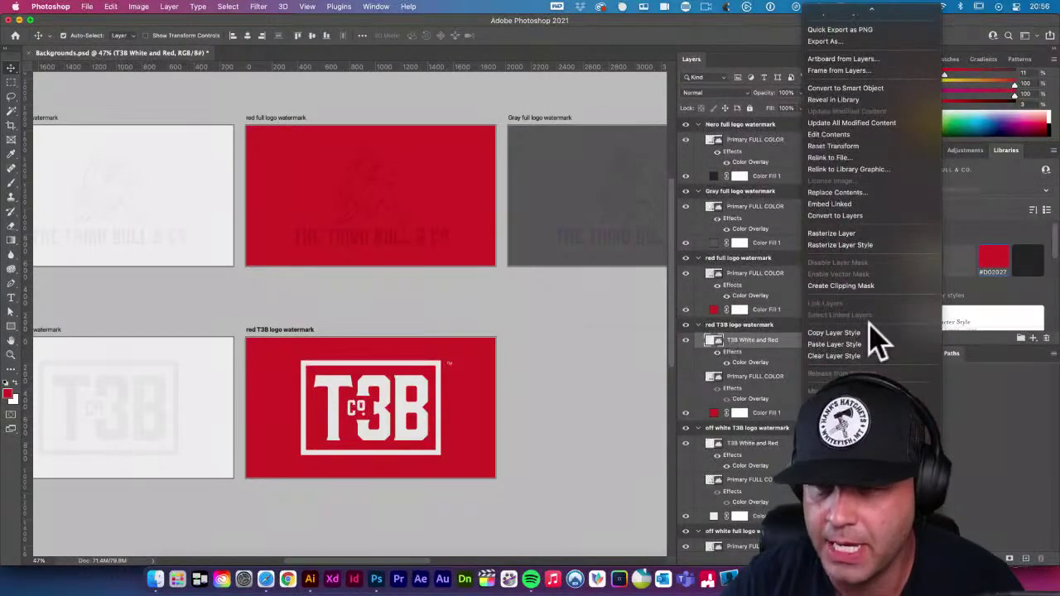
click(869, 345)
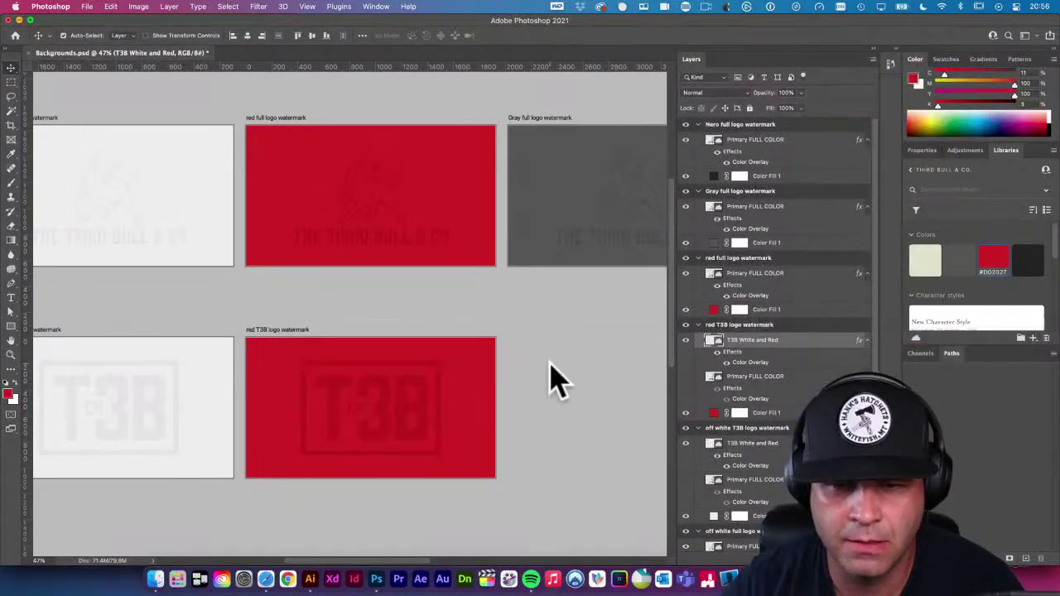
drag(592, 355, 492, 355)
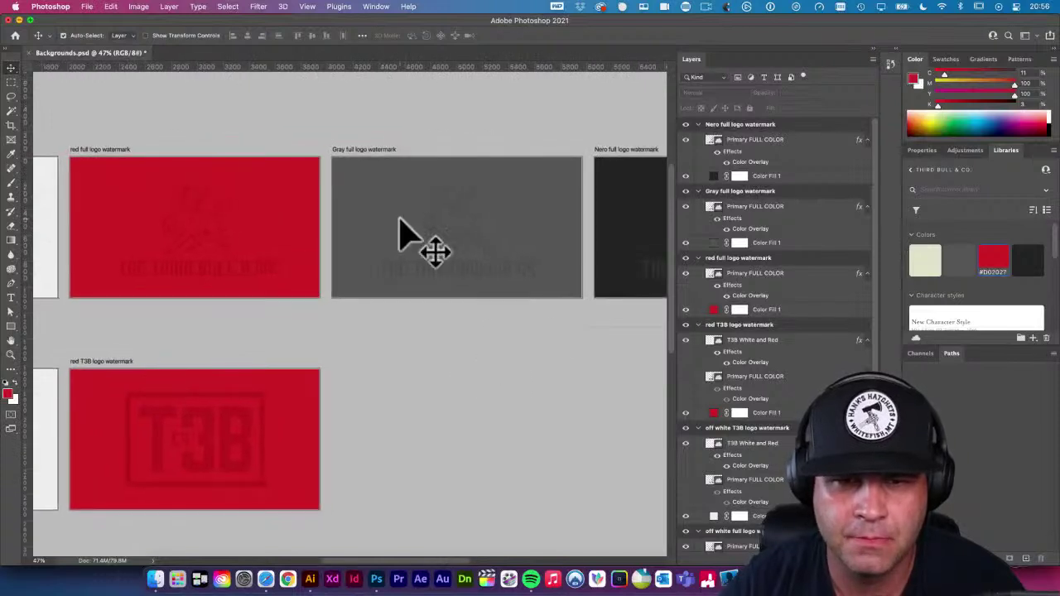
Duplicate the gray full-logo artboard beneath the original and rename the copy "Gray T3B logo watermark"
drag(378, 289, 380, 364)
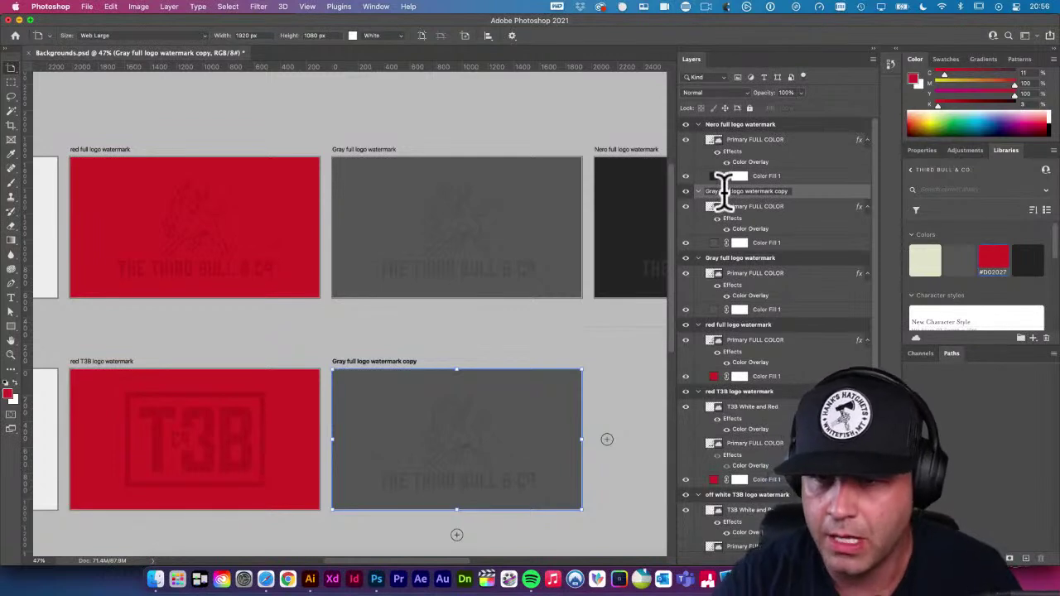
double_click(776, 190)
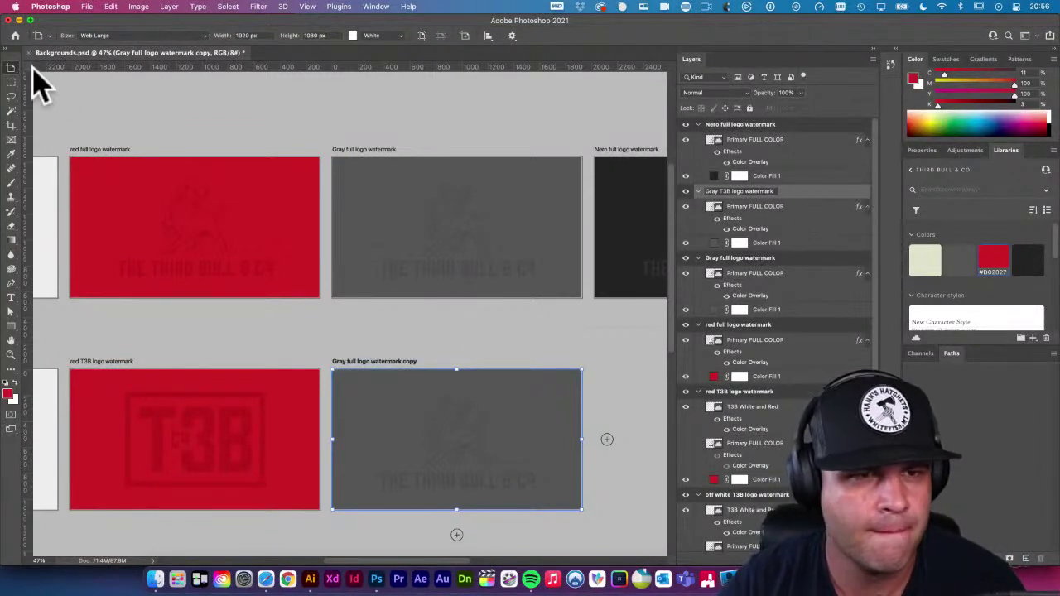
key(Return)
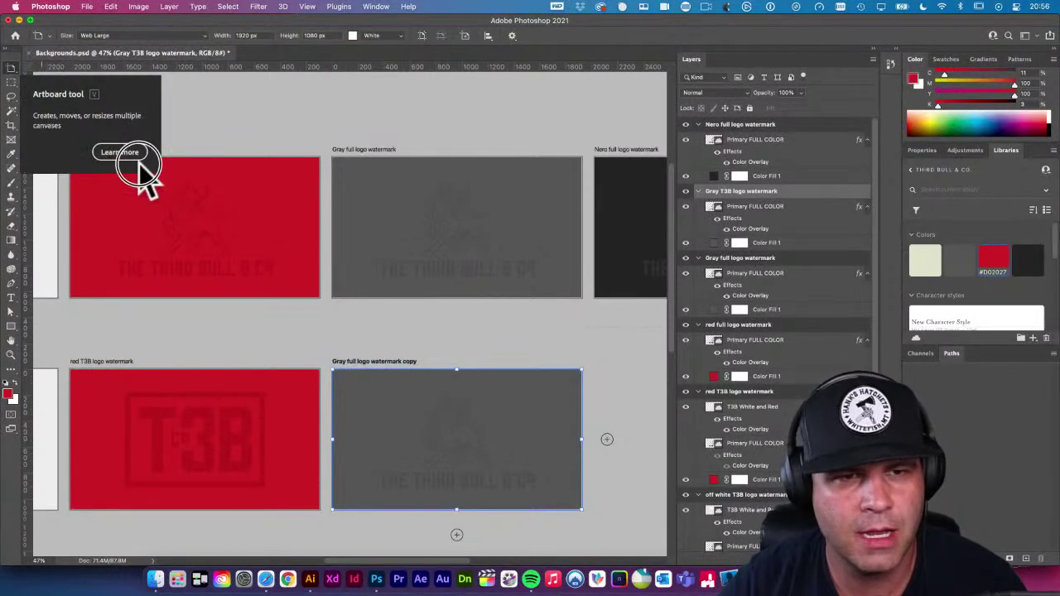
drag(11, 68, 47, 71)
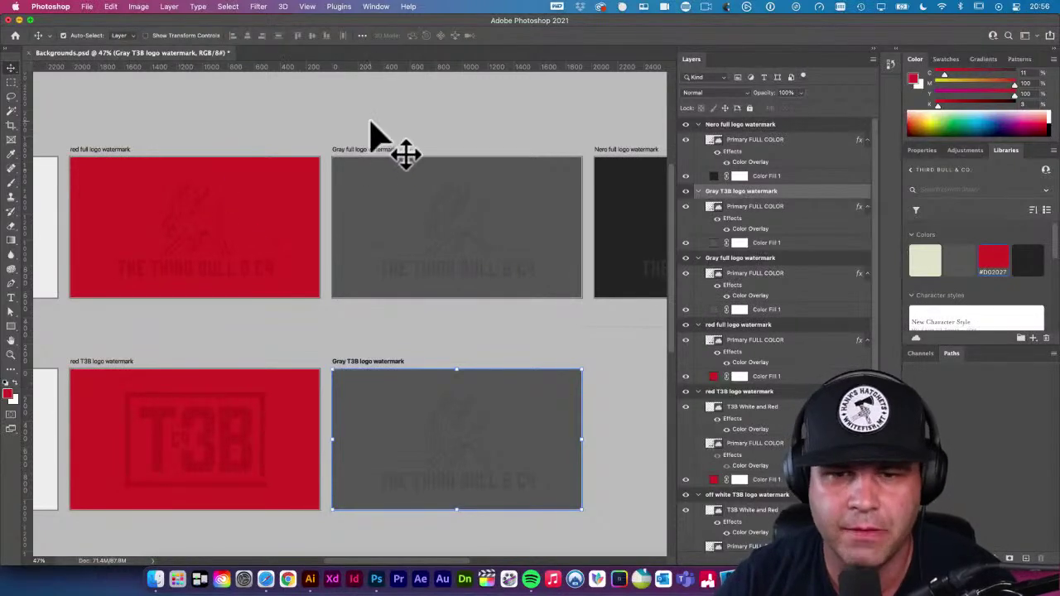
Compare the full-logo artboards with the T3B artboards below them and examine the gray T3B artboard's watermark up close
click(424, 207)
scroll(424, 211, right, 5)
scroll(469, 213, down, 3)
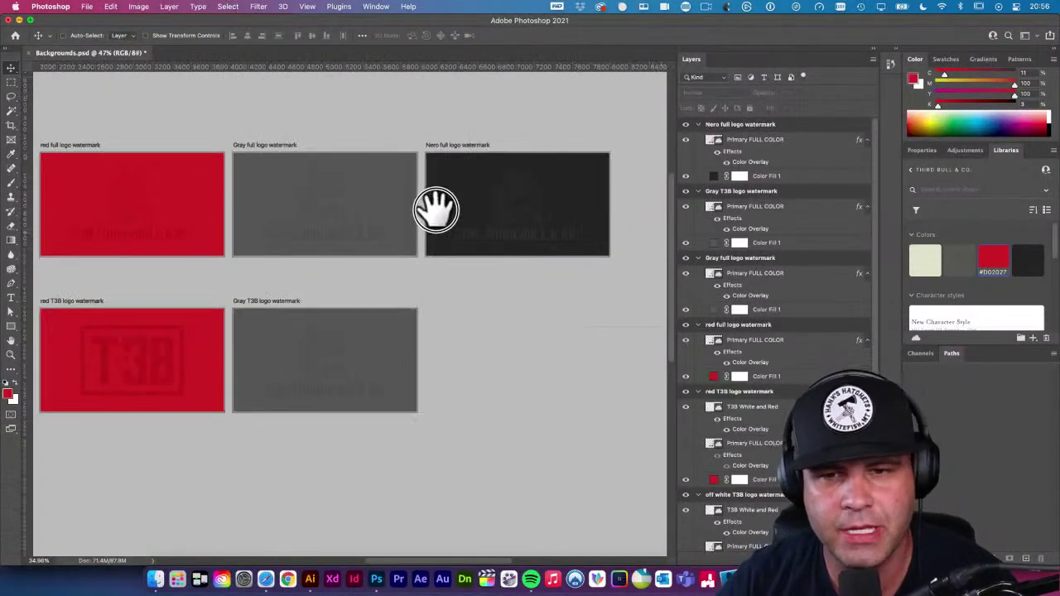
scroll(368, 319, left, 5)
scroll(426, 299, left, 5)
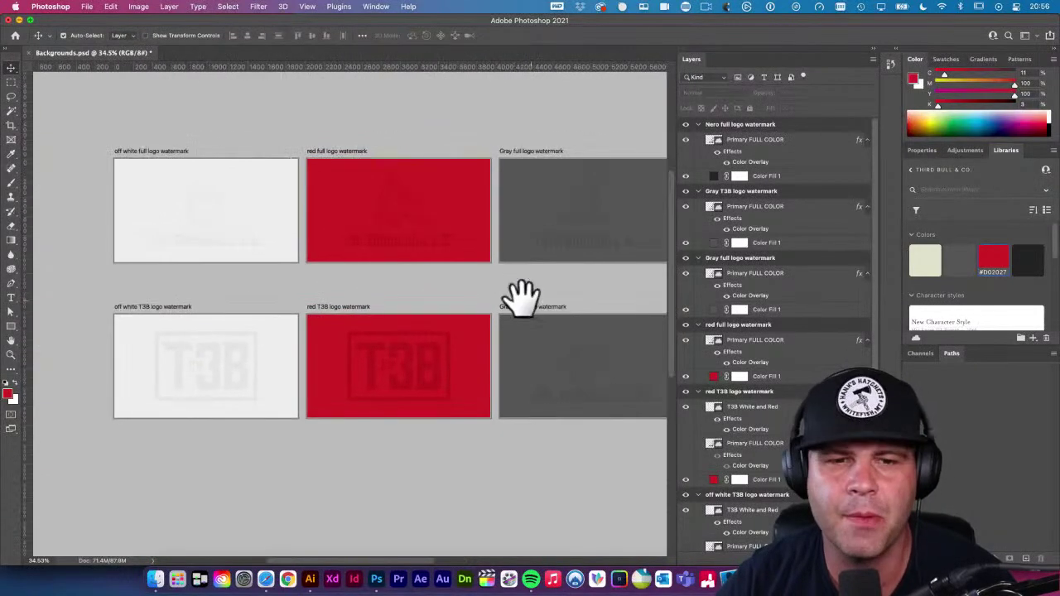
scroll(497, 295, right, 4)
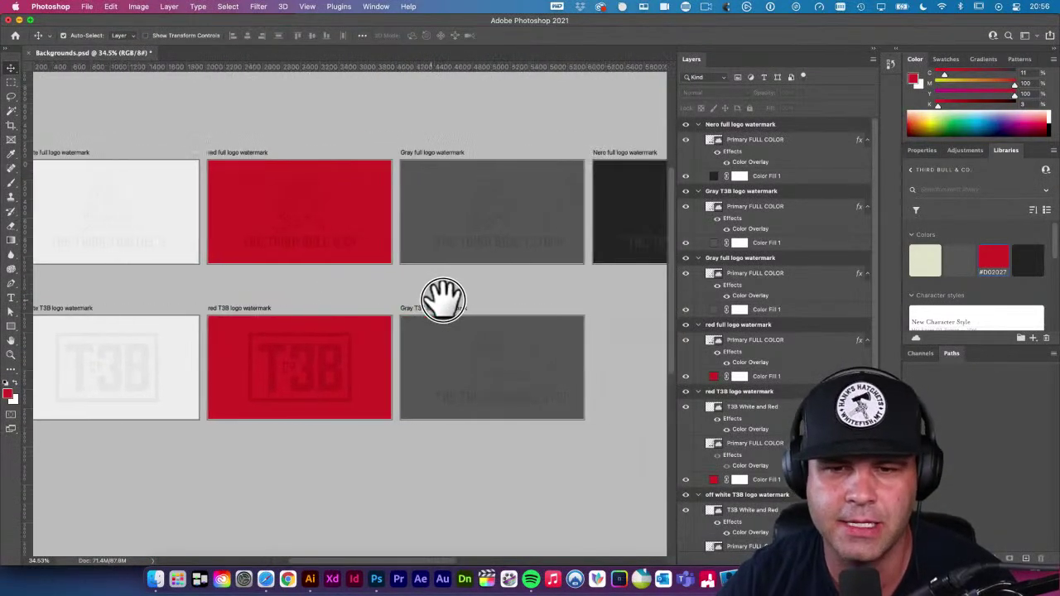
scroll(375, 295, right, 5)
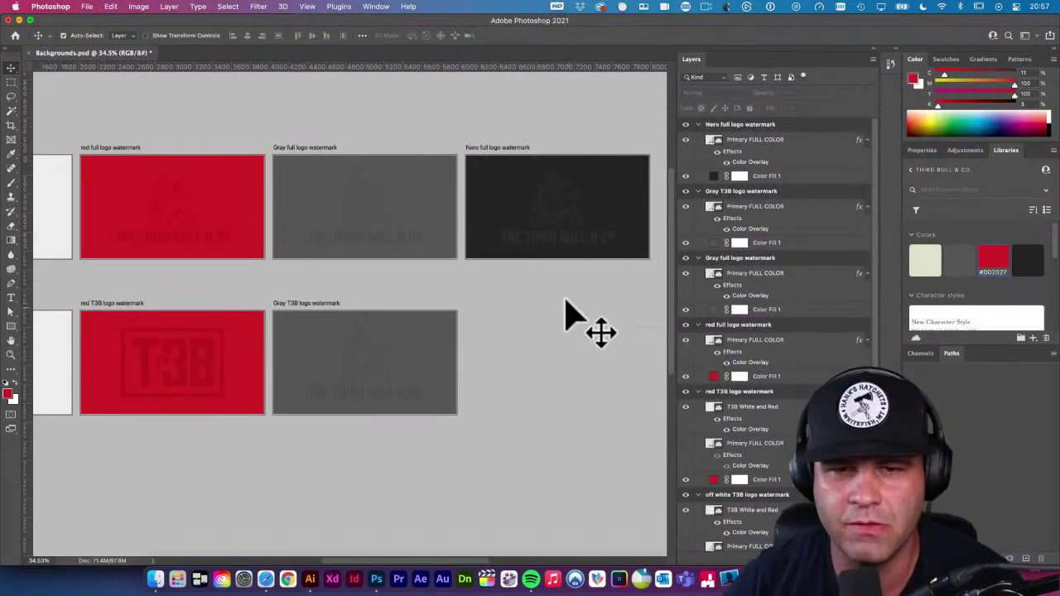
scroll(555, 263, down, 3)
drag(485, 307, 539, 336)
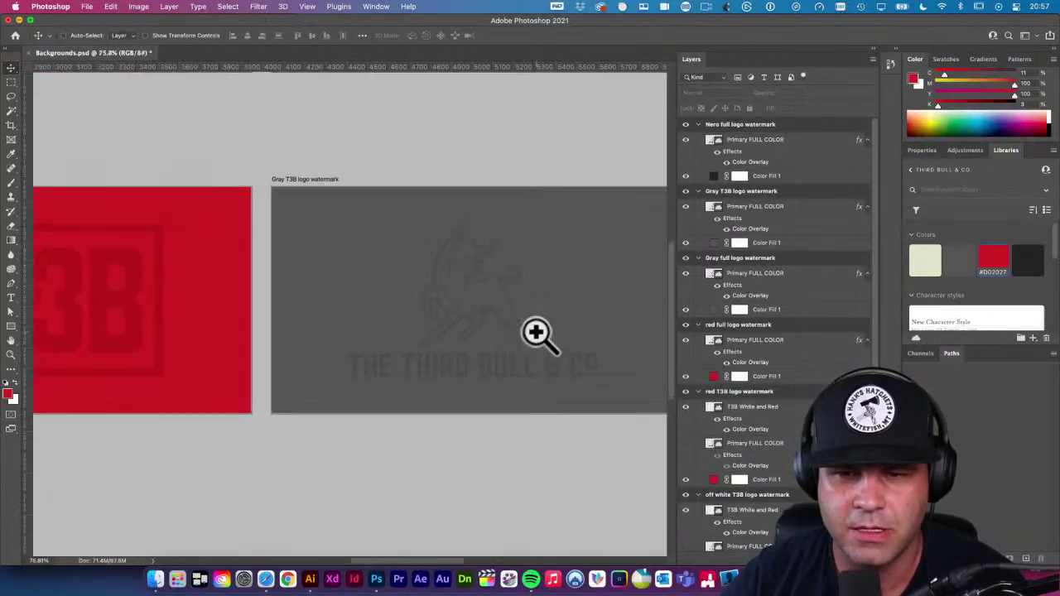
click(134, 309)
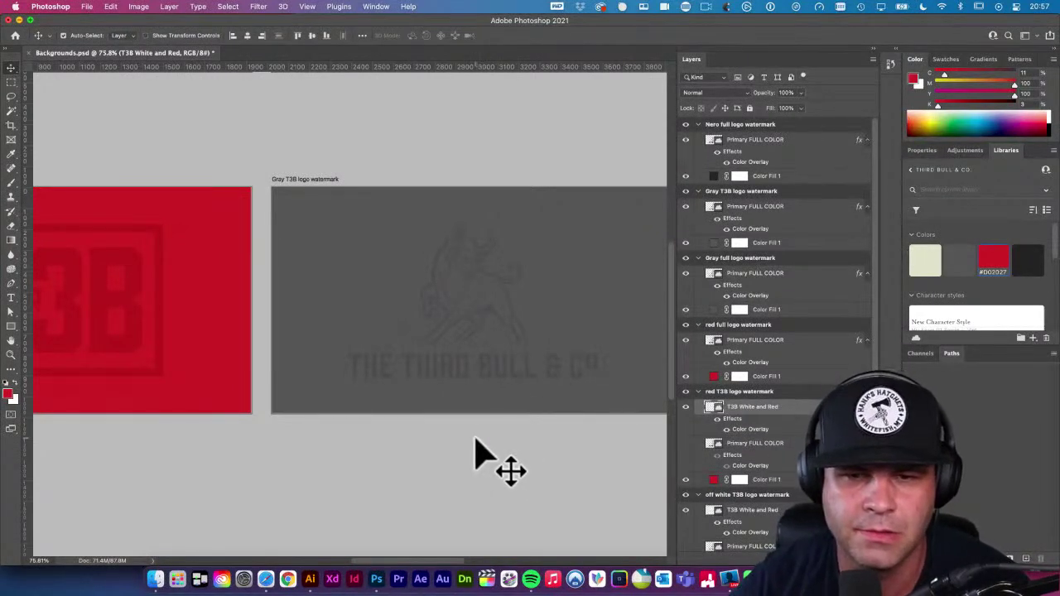
click(474, 218)
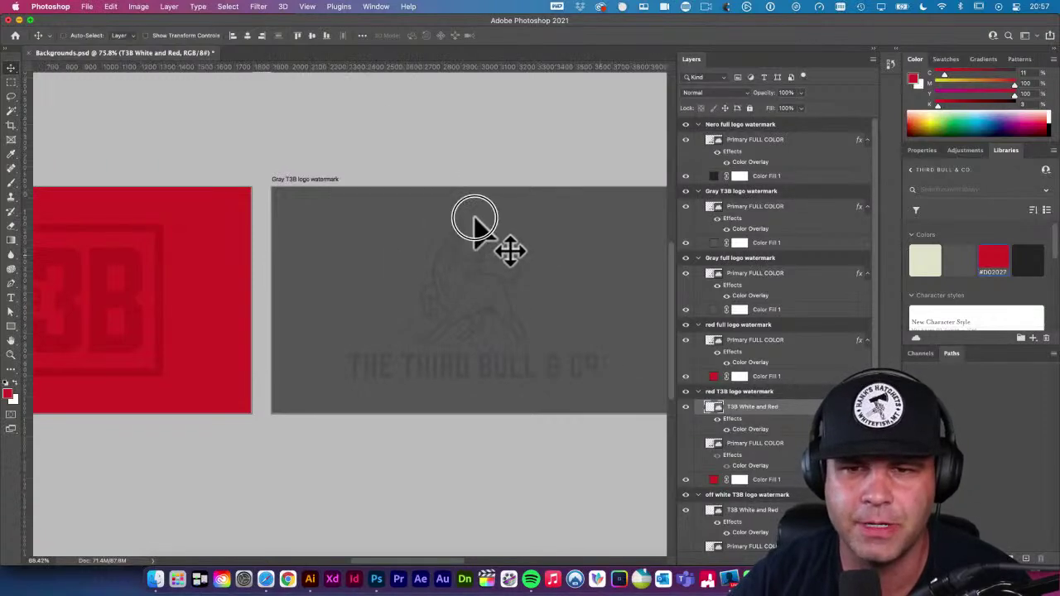
drag(474, 218, 468, 221)
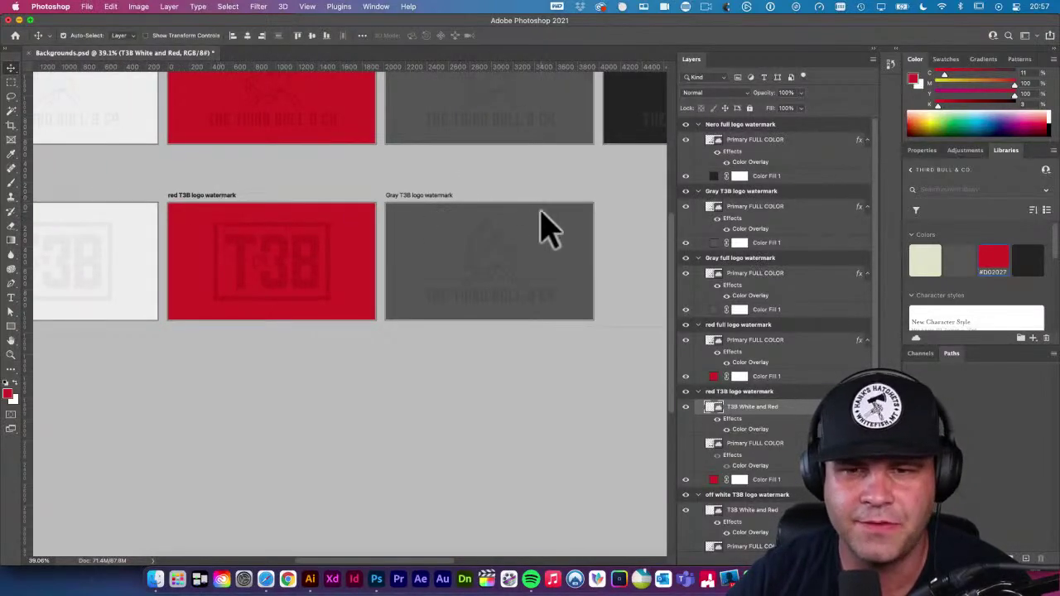
click(410, 221)
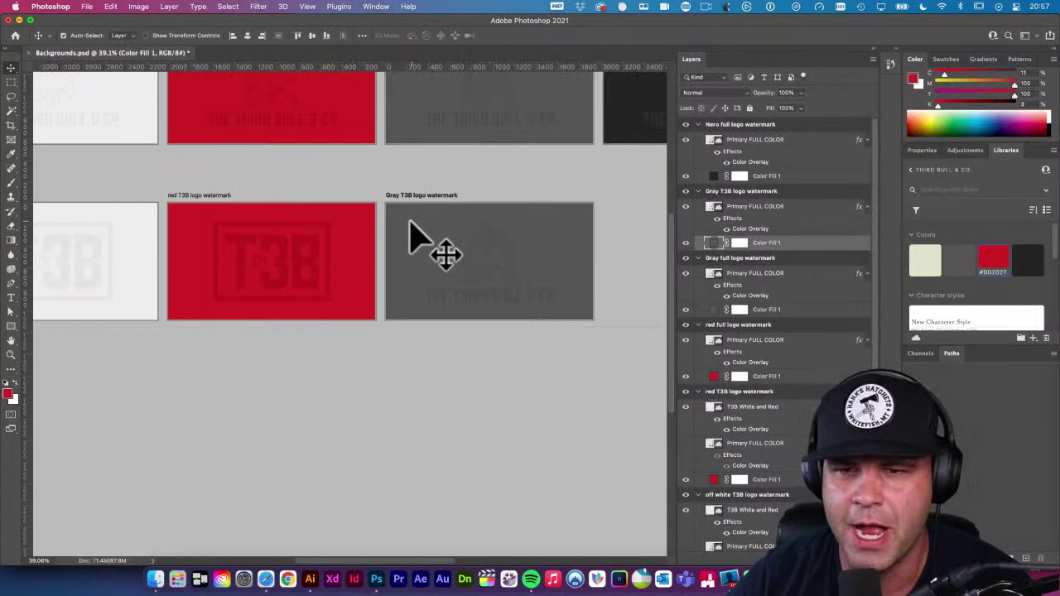
Delete the Primary FULL COLOR logo from the gray T3B artboard, and undo the deletion
scroll(410, 222, up, 2)
scroll(410, 222, right, 2)
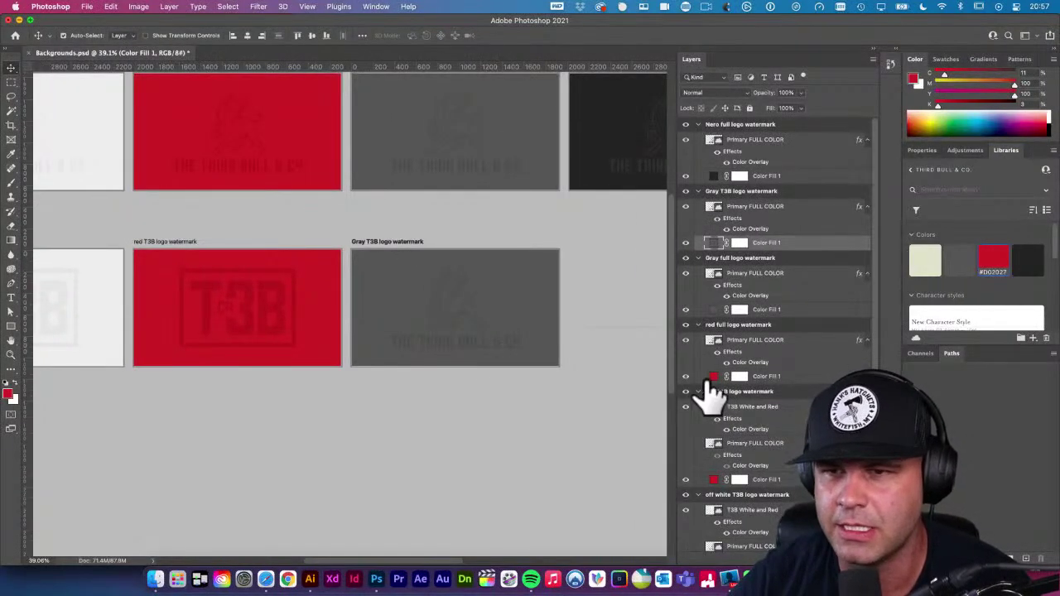
click(685, 207)
click(772, 207)
key(Delete)
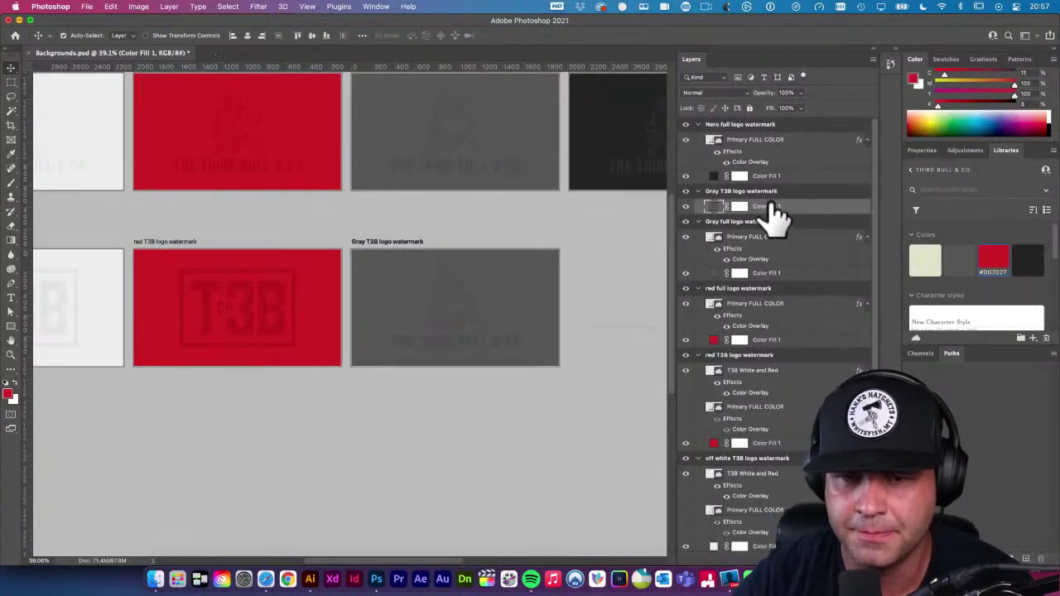
key(super+z)
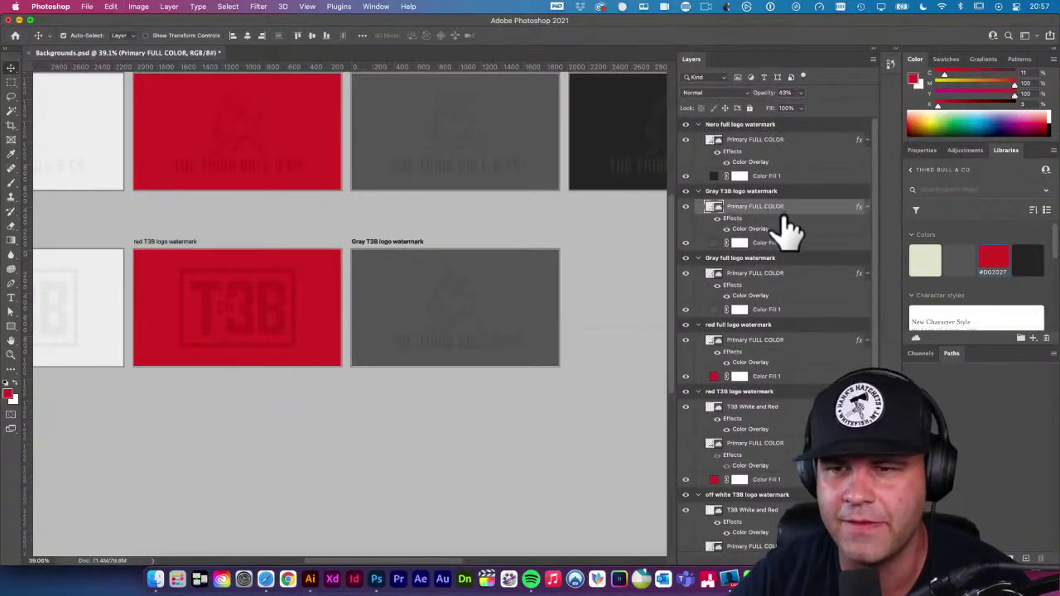
Copy the T3B White and Red logo layer from the red T3B artboard into the gray T3B artboard
click(277, 288)
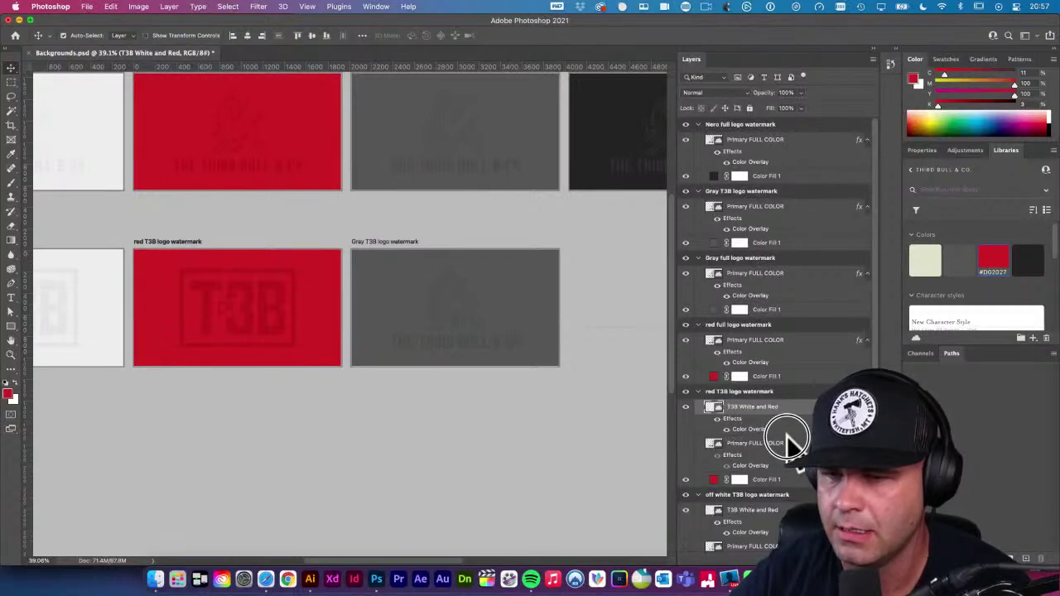
scroll(774, 383, down, 3)
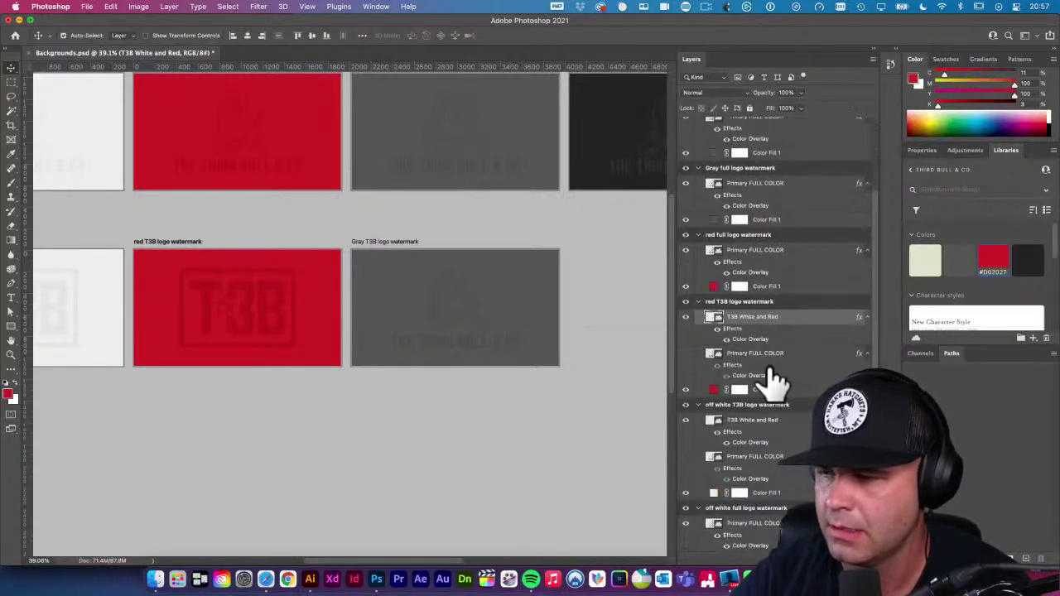
click(686, 318)
click(686, 318)
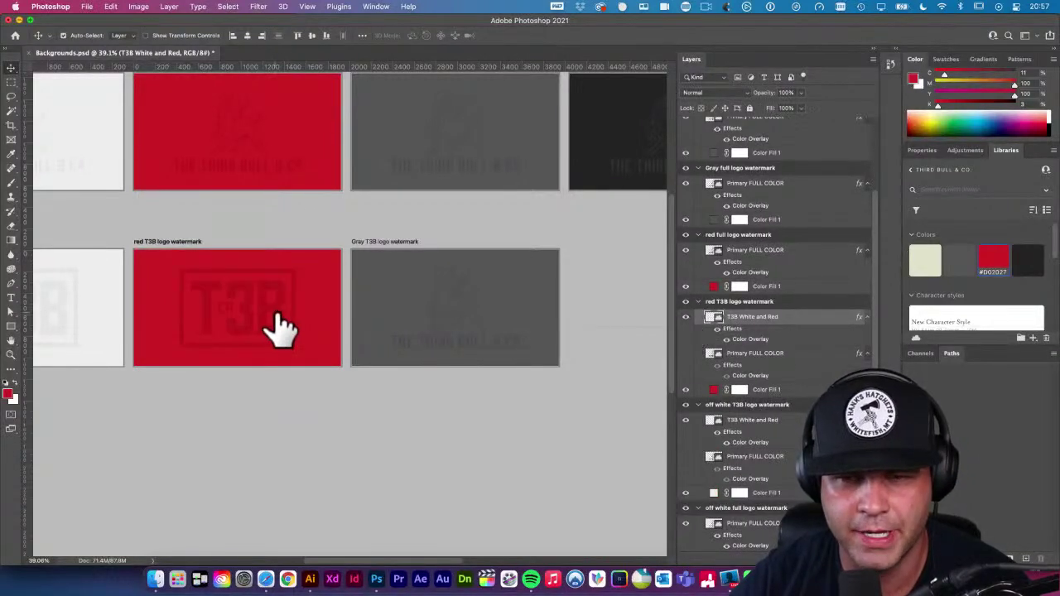
scroll(734, 331, up, 1)
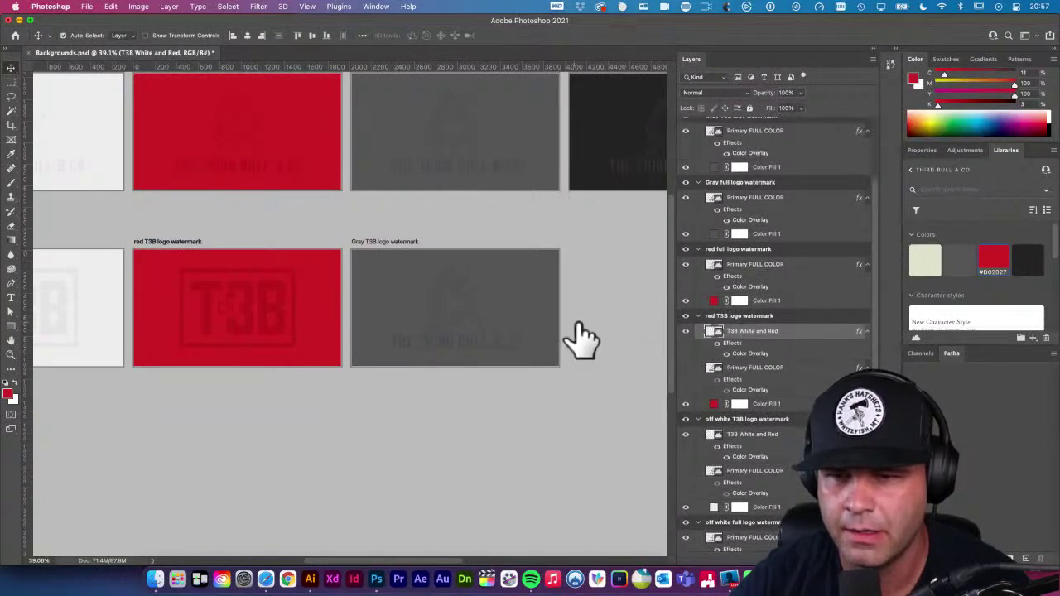
click(512, 308)
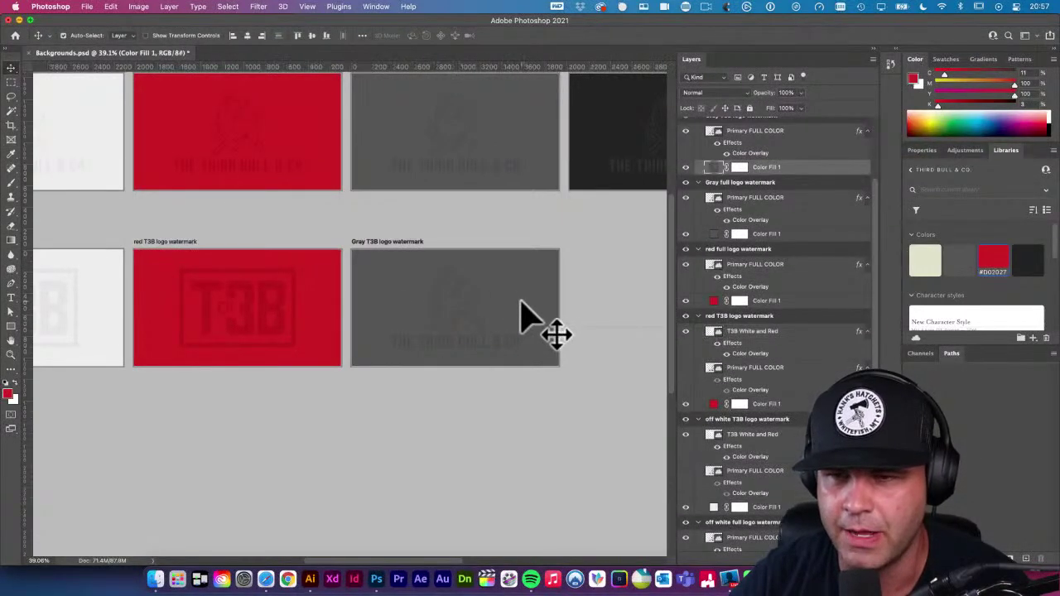
click(199, 294)
click(507, 292)
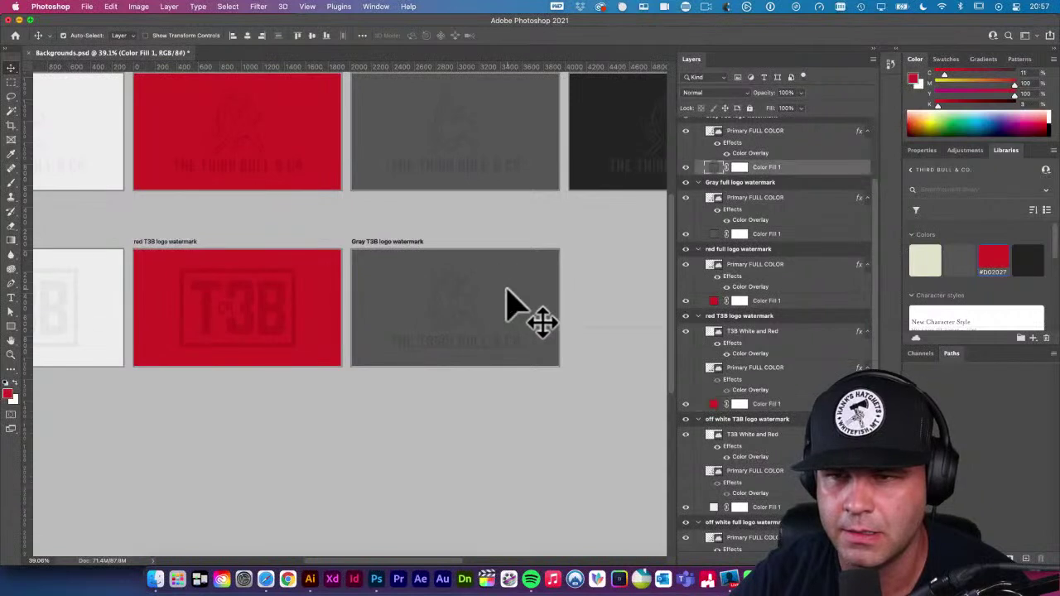
click(269, 308)
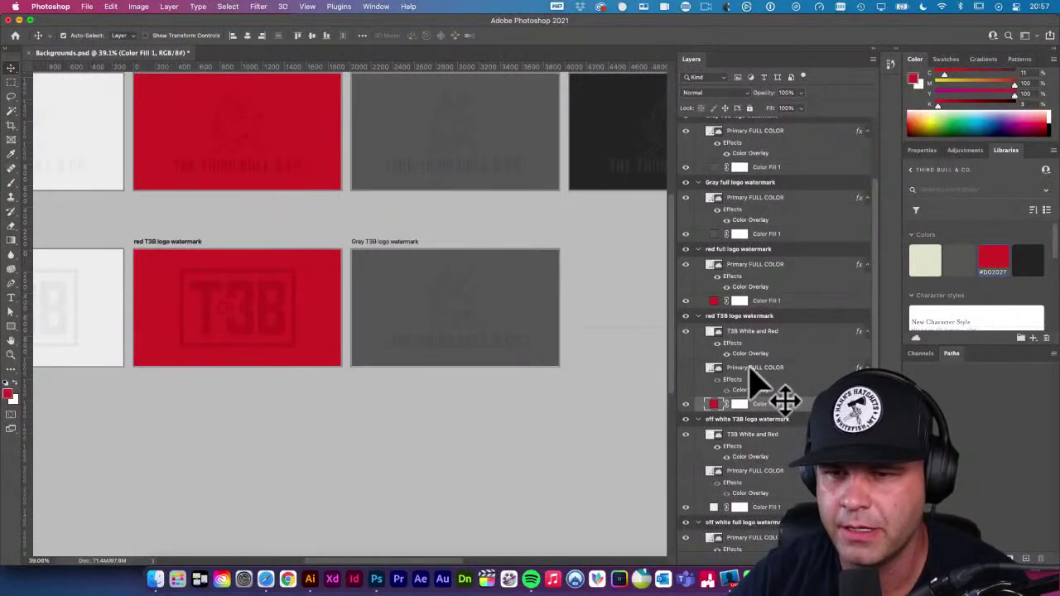
click(538, 327)
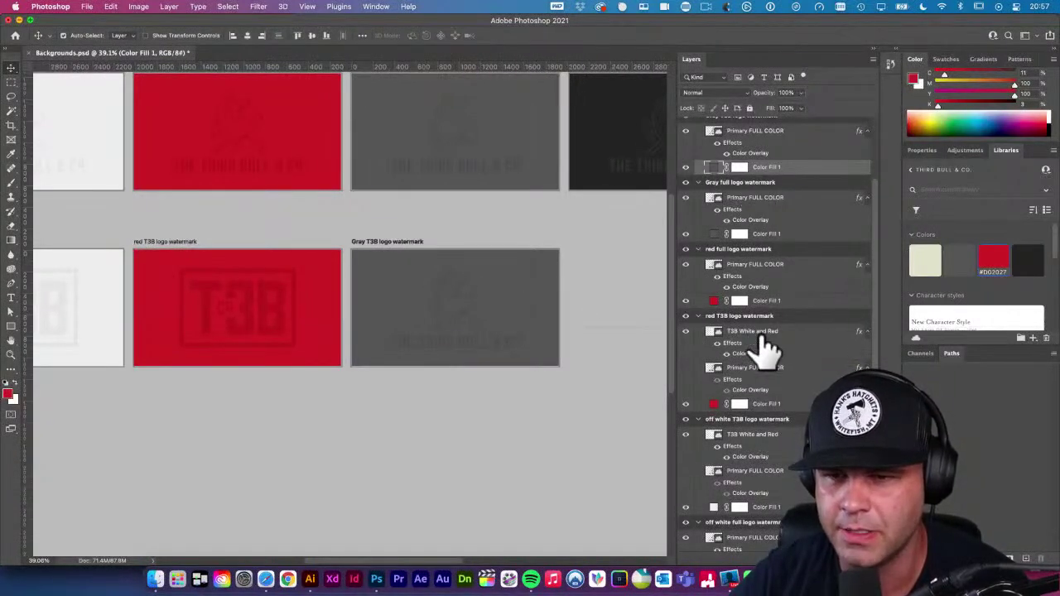
drag(760, 331, 785, 166)
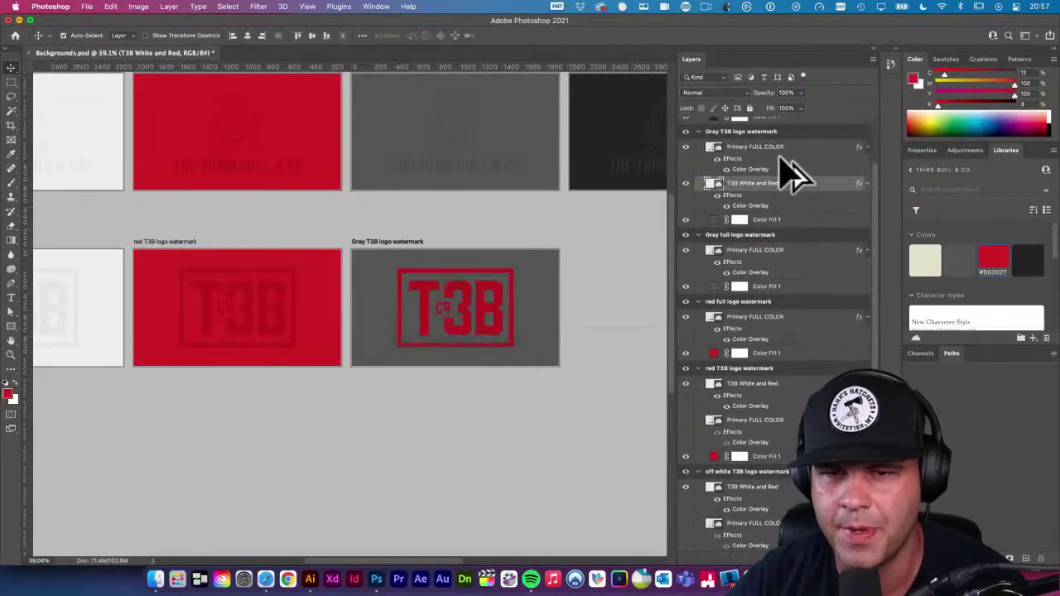
Change the gray artboard's T3B logo overlay to the dark gray used by its full logo
scroll(791, 199, up, 2)
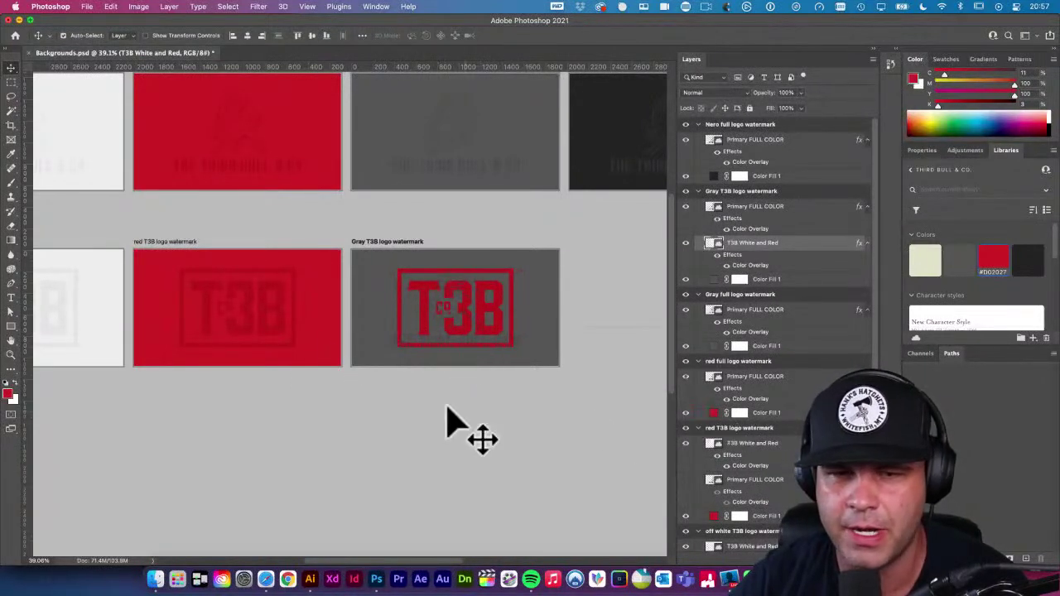
click(301, 331)
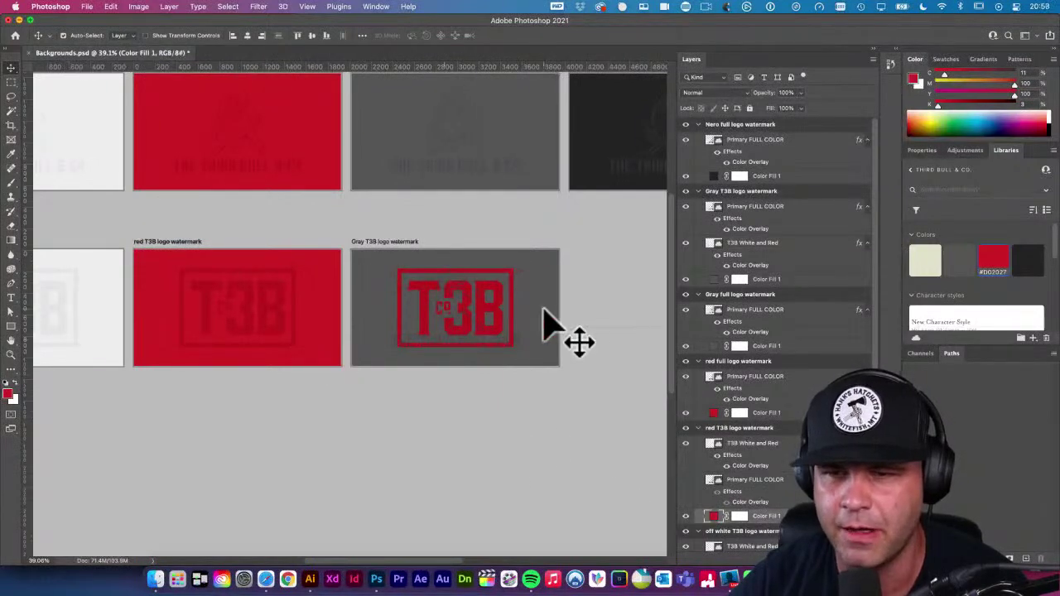
click(516, 320)
click(515, 329)
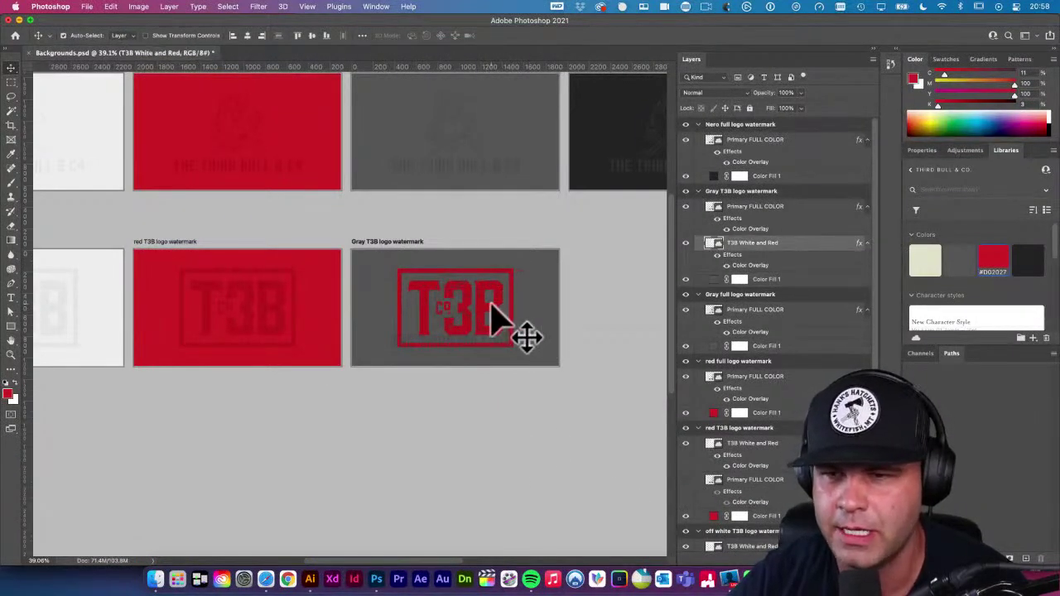
click(742, 253)
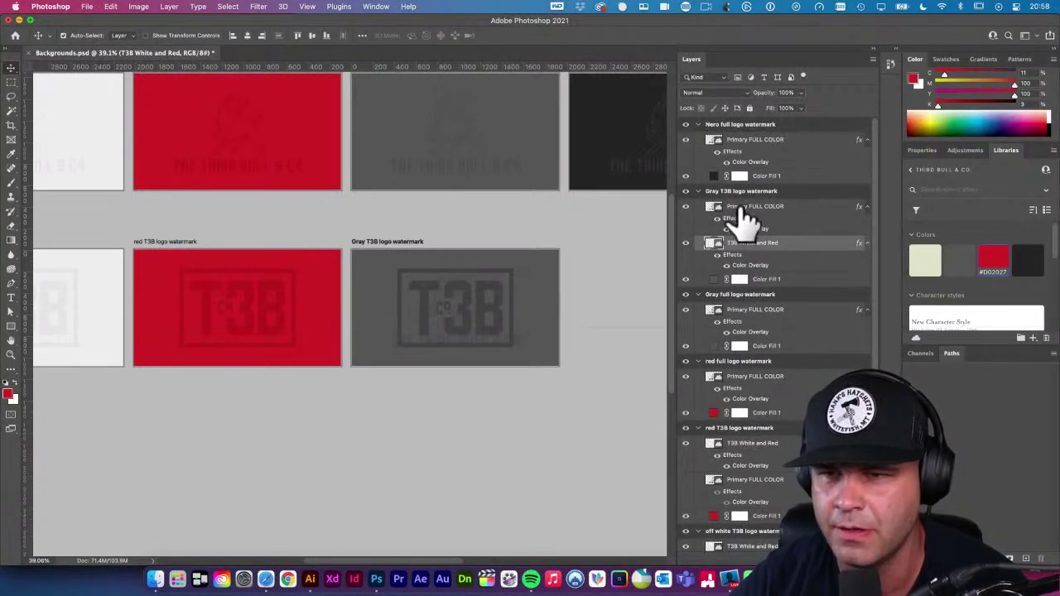
click(745, 212)
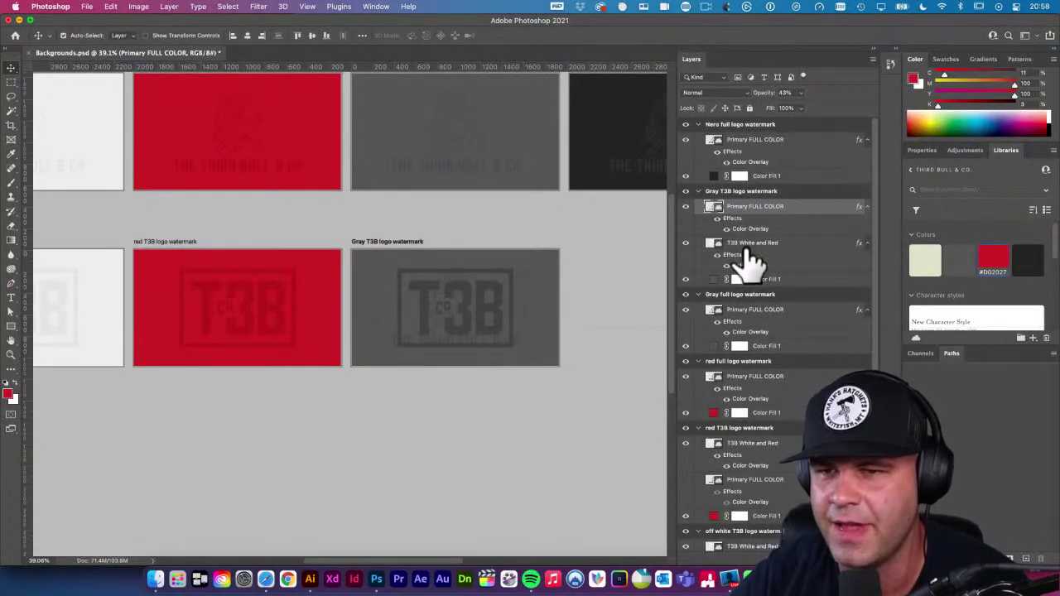
click(802, 207)
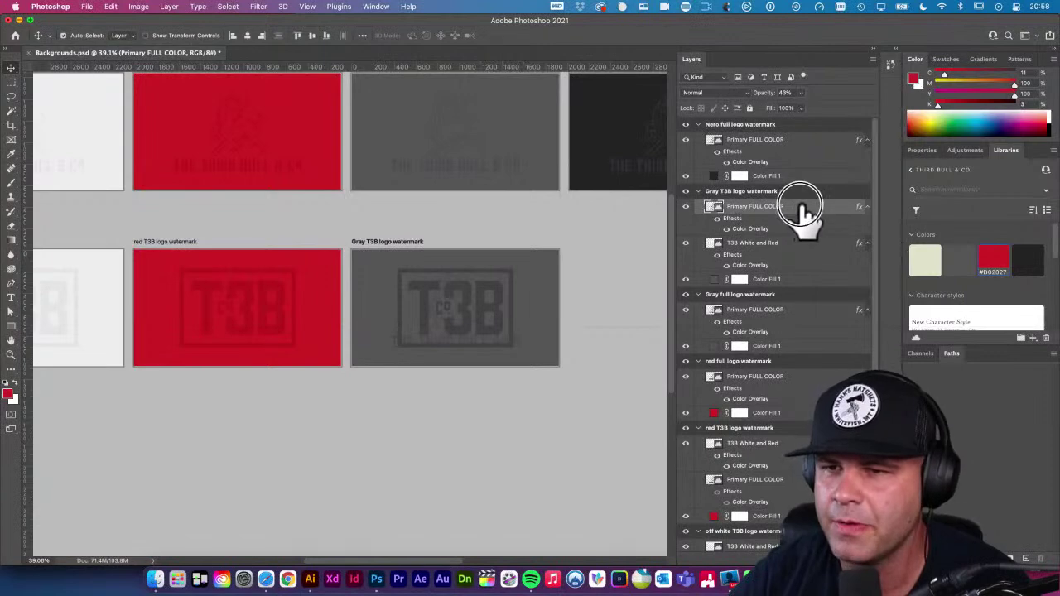
double_click(802, 217)
drag(818, 172, 383, 176)
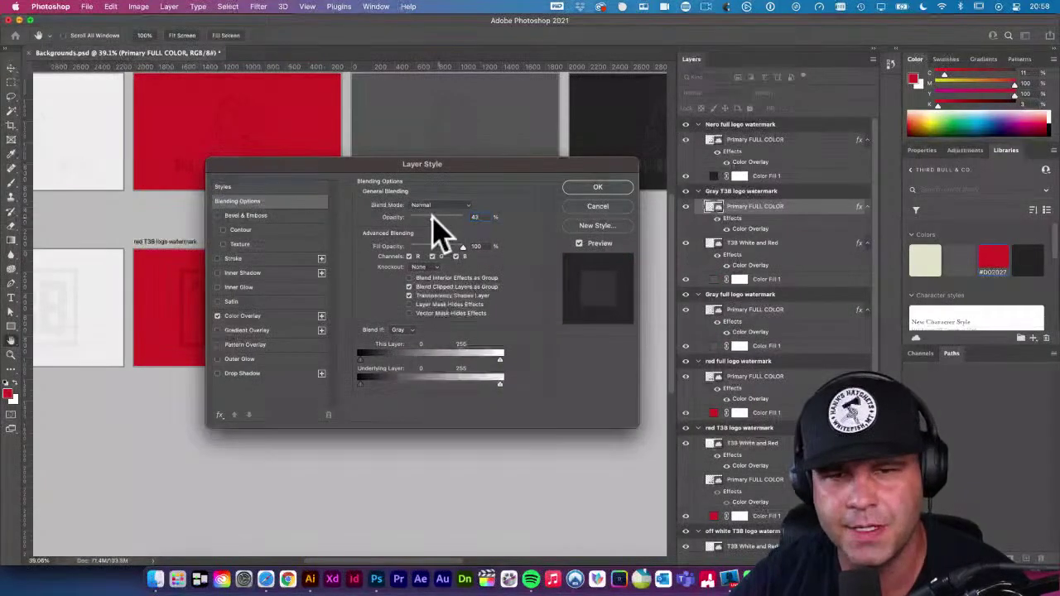
click(598, 209)
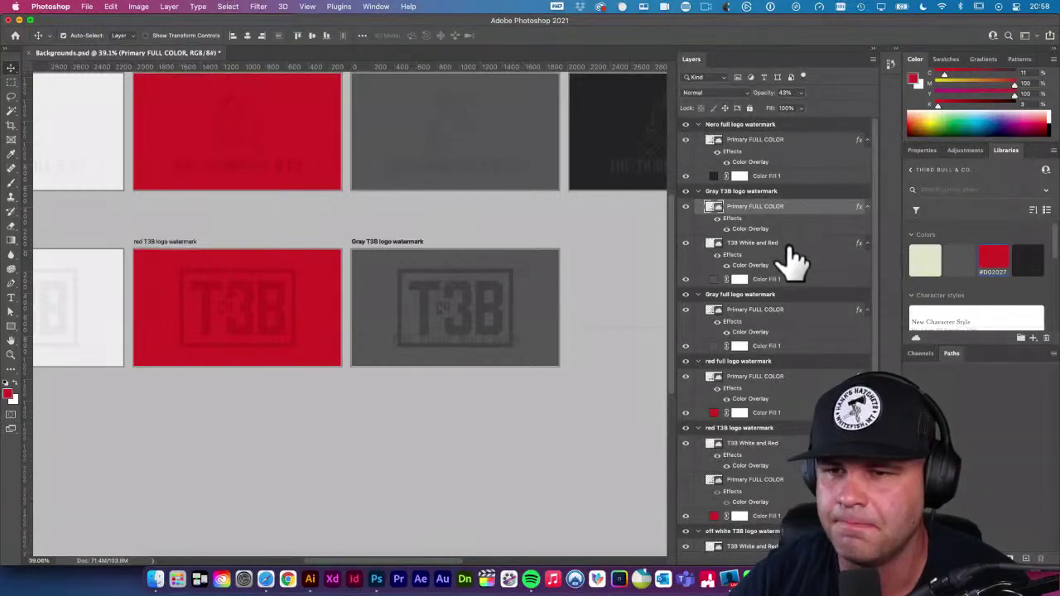
Hide the Primary FULL COLOR logo on the gray T3B artboard and select its T3B logo layer
click(752, 245)
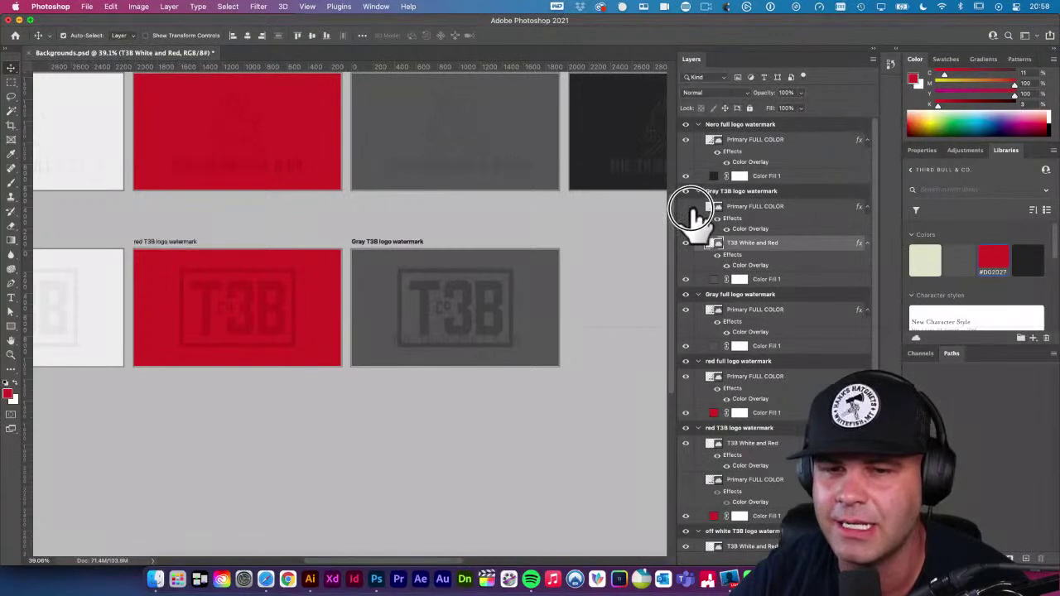
drag(779, 93, 807, 108)
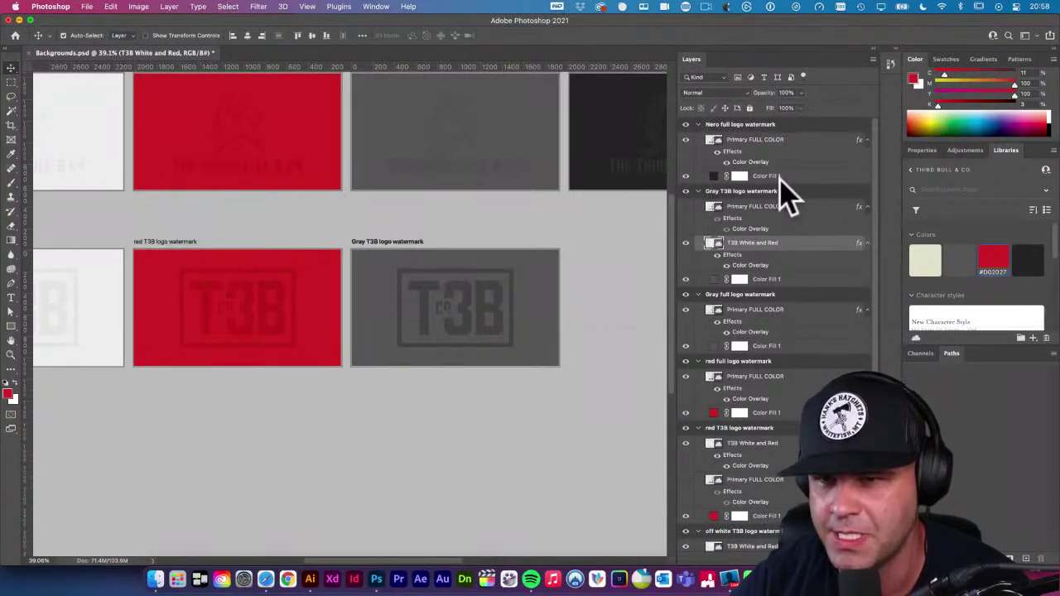
Copy the layer style from the gray T3B artboard's Primary FULL COLOR logo and paste it onto its T3B White and Red layer
click(685, 243)
click(686, 244)
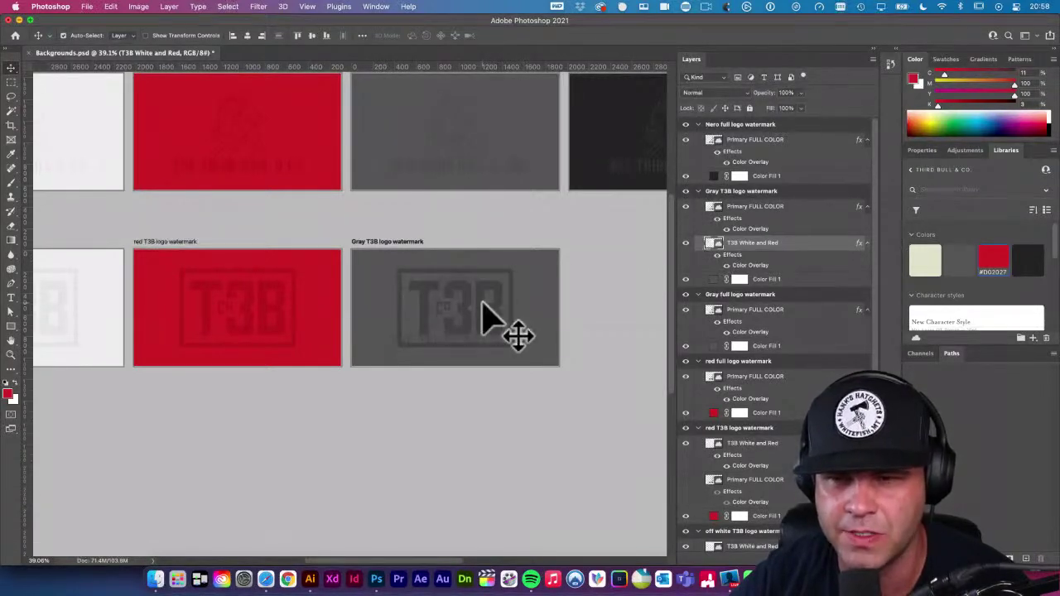
click(802, 224)
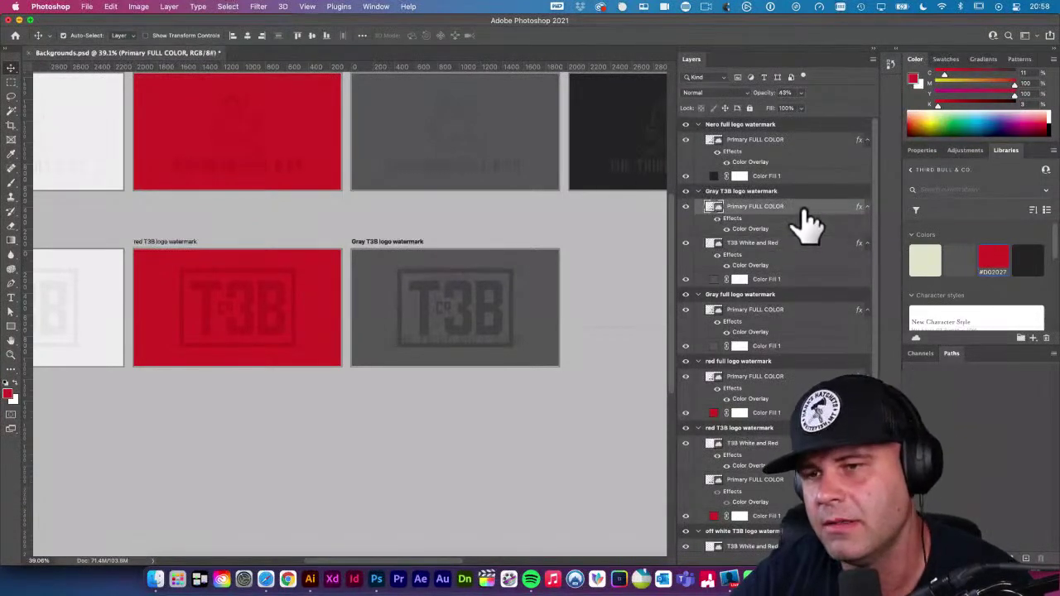
right_click(804, 220)
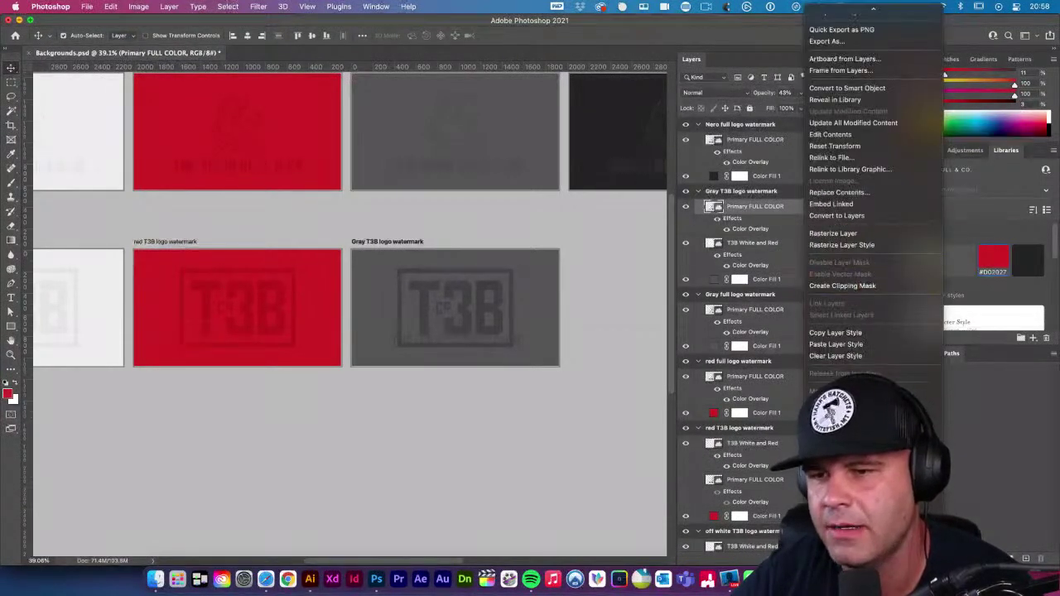
key(Escape)
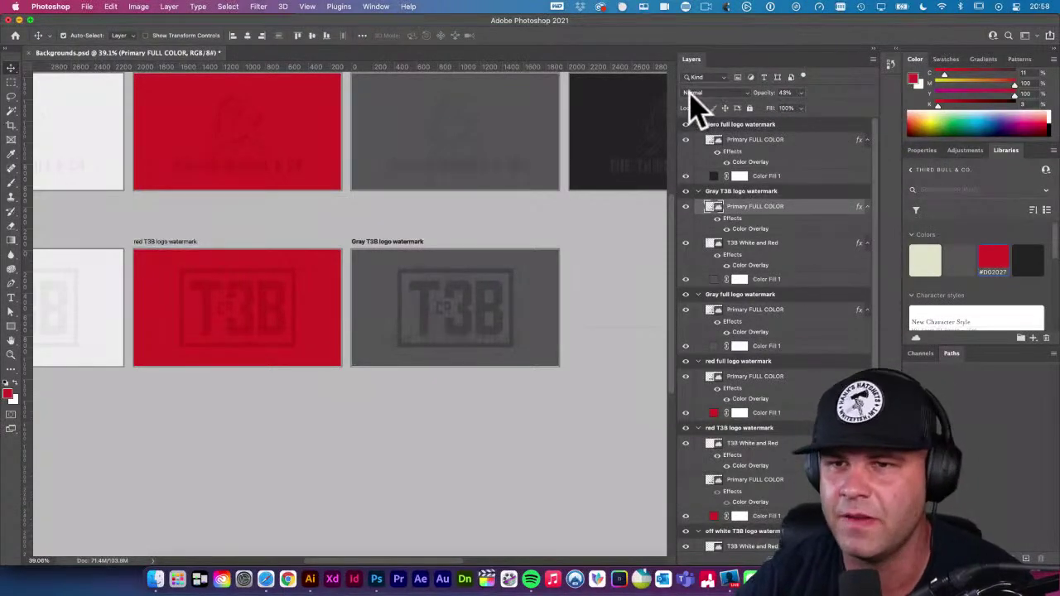
click(763, 244)
right_click(763, 244)
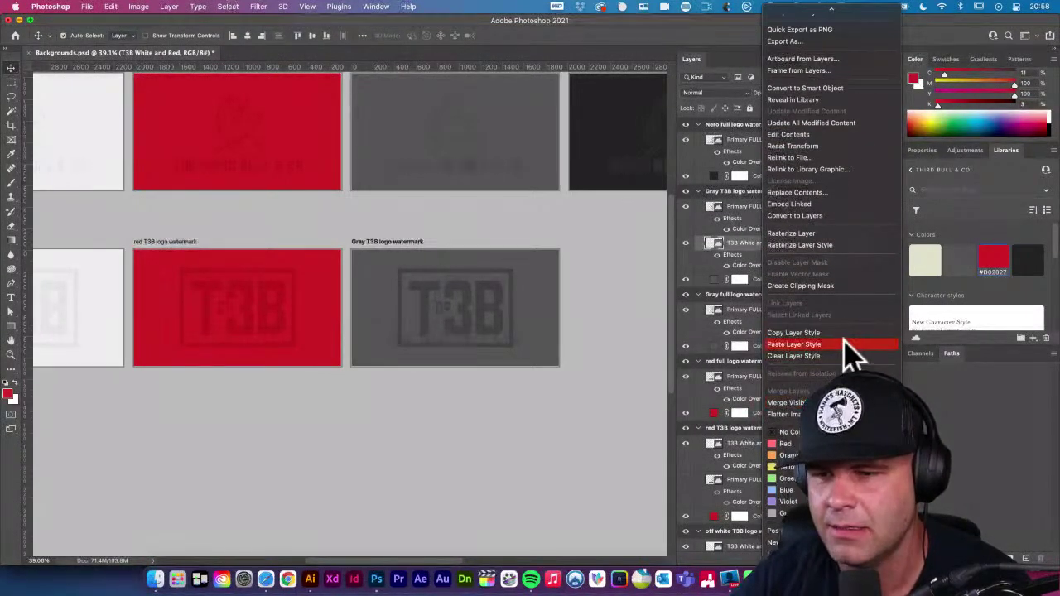
click(849, 352)
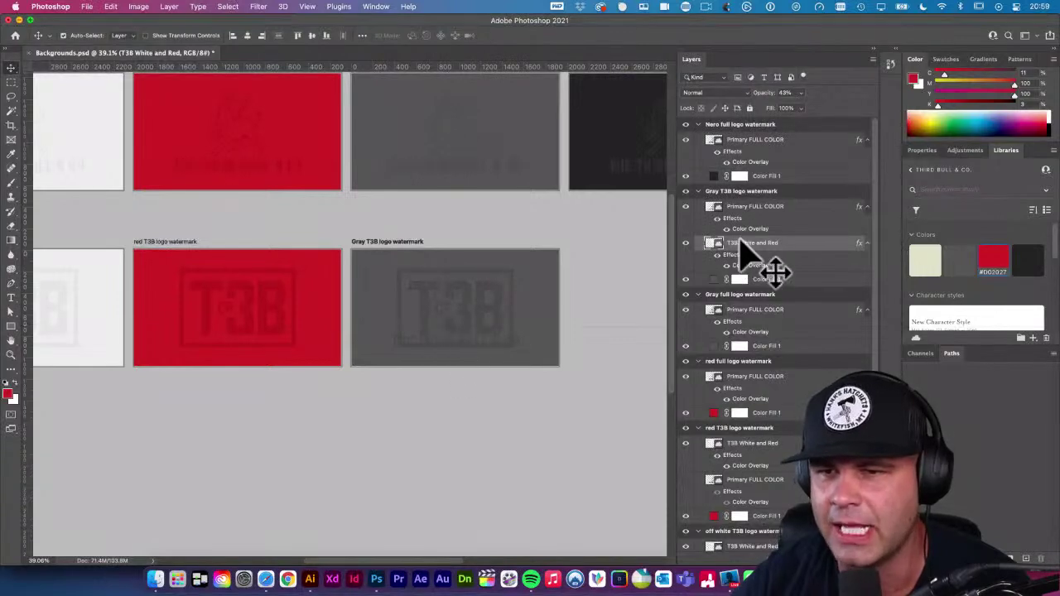
Delete the Primary FULL COLOR logo from the gray T3B artboard and save the document
click(818, 217)
key(Delete)
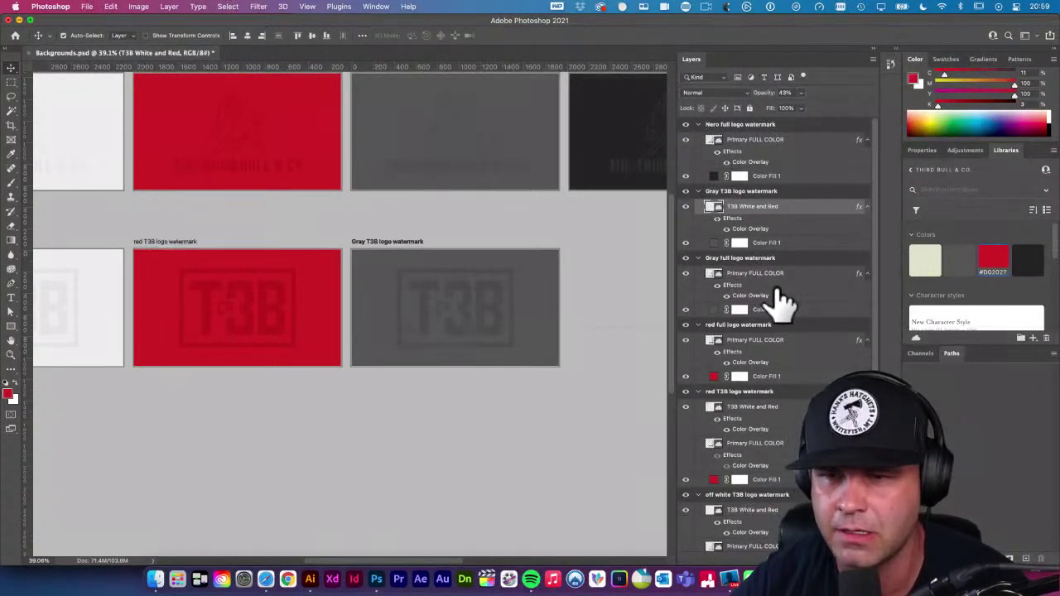
key(super+s)
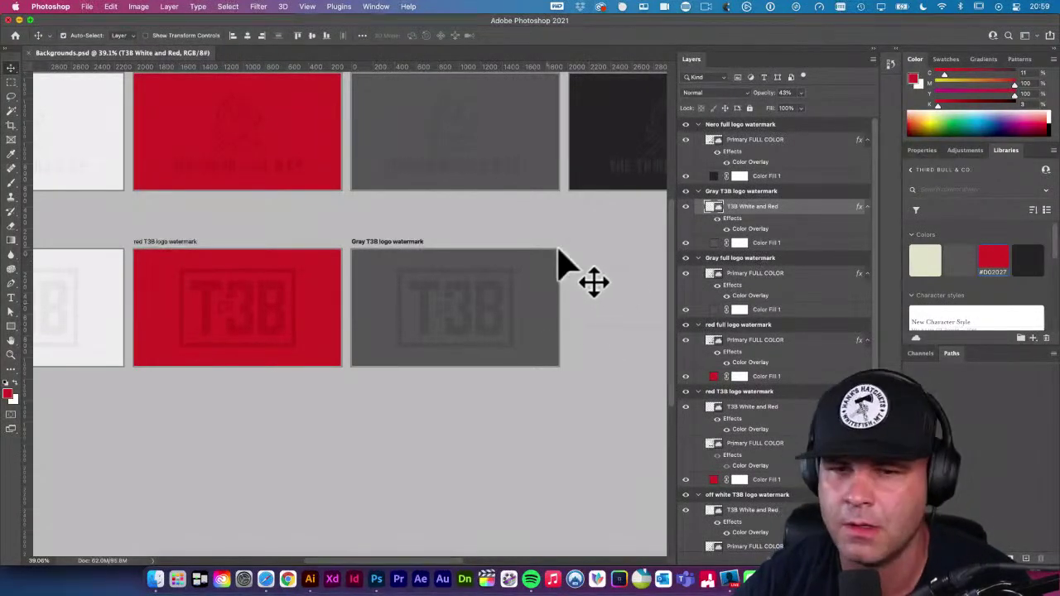
Duplicate the Gray T3B logo watermark artboard into the empty space directly beneath the Nero full logo watermark artboard
click(634, 279)
drag(634, 279, 450, 350)
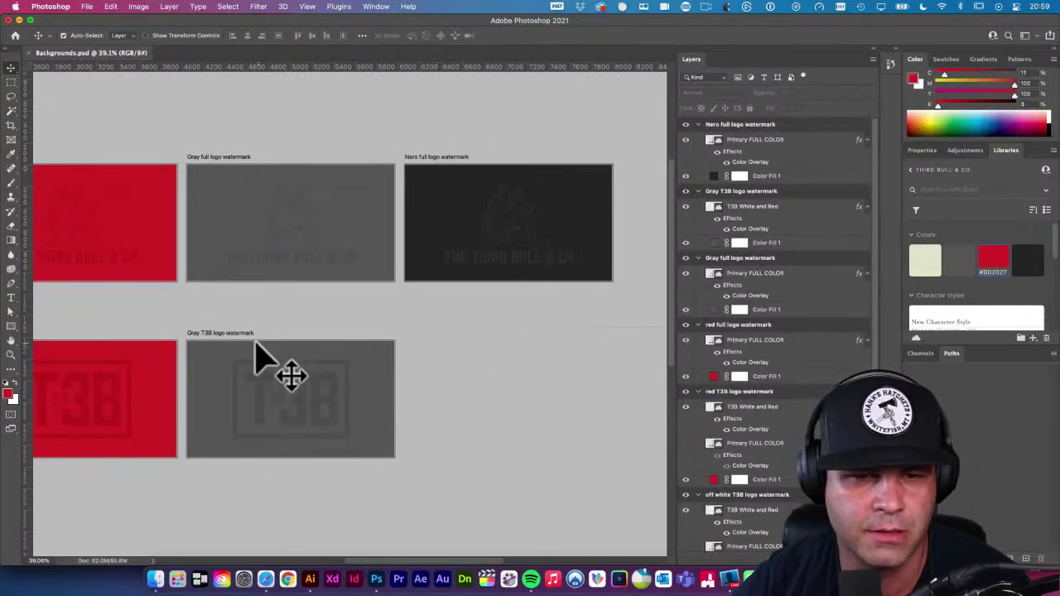
drag(252, 337, 460, 333)
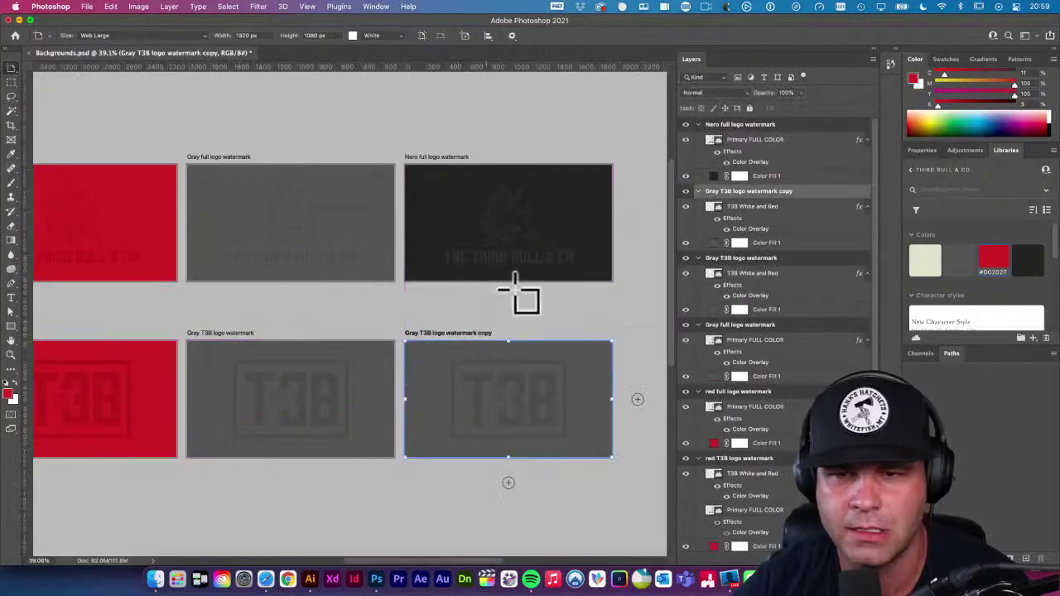
Change the duplicated T3B artboard's background color fill to the brand library's near-black #272626
key(v)
click(433, 316)
click(487, 356)
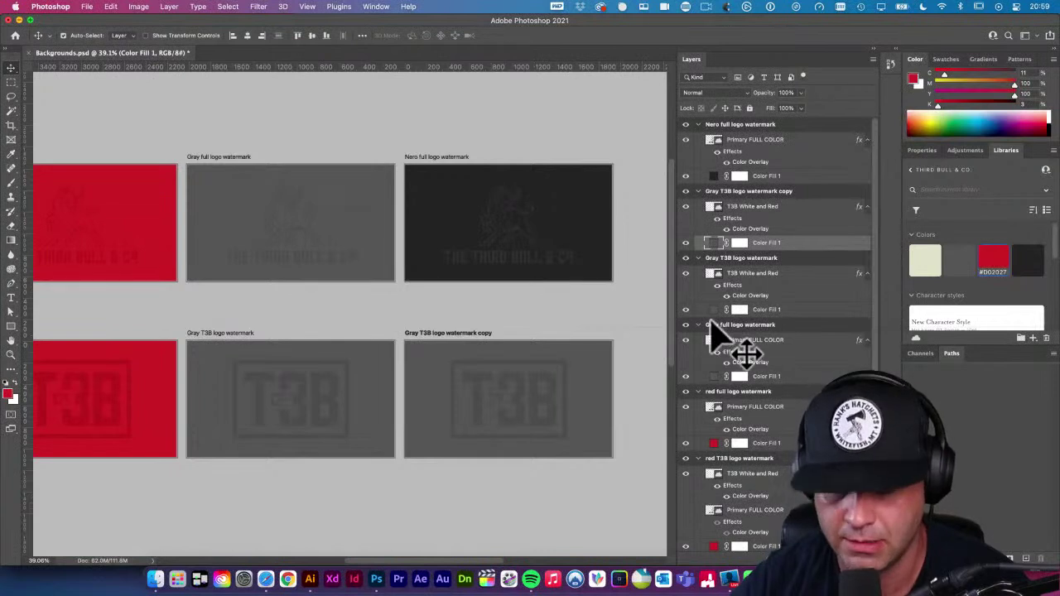
click(1033, 271)
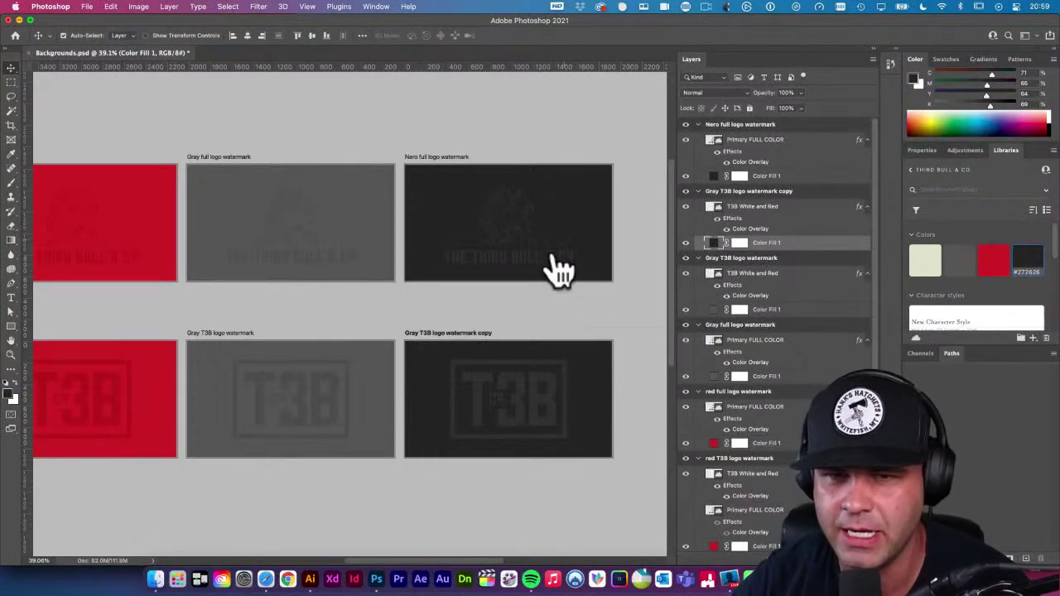
scroll(627, 301, down, 2)
scroll(789, 227, down, 3)
scroll(753, 211, up, 2)
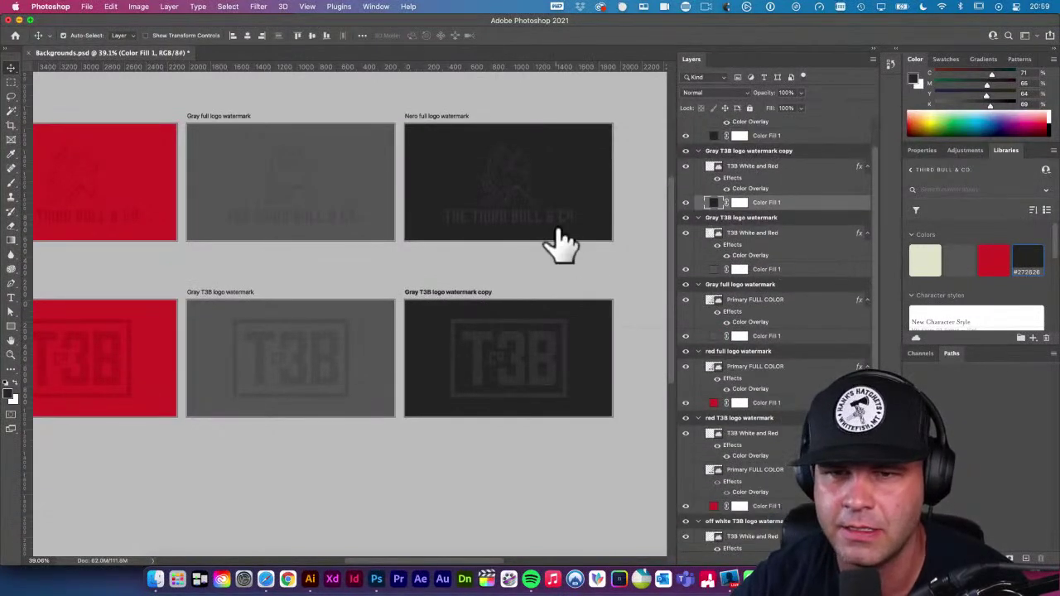
Copy the layer style of the Nero full logo and paste it onto the T3B logo in the Gray T3B logo watermark copy artboard
click(526, 220)
scroll(795, 303, up, 2)
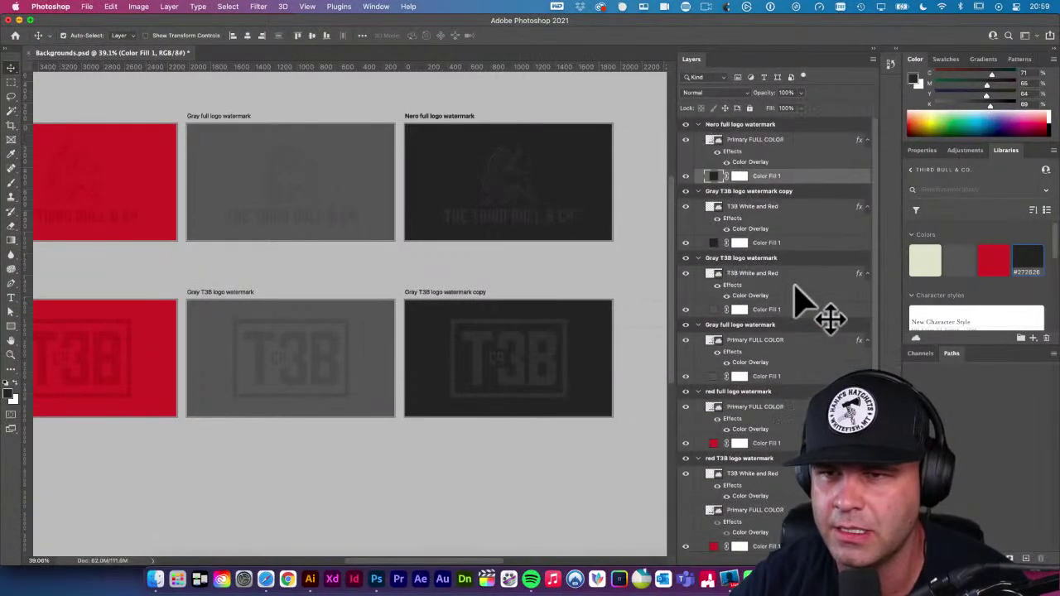
click(767, 142)
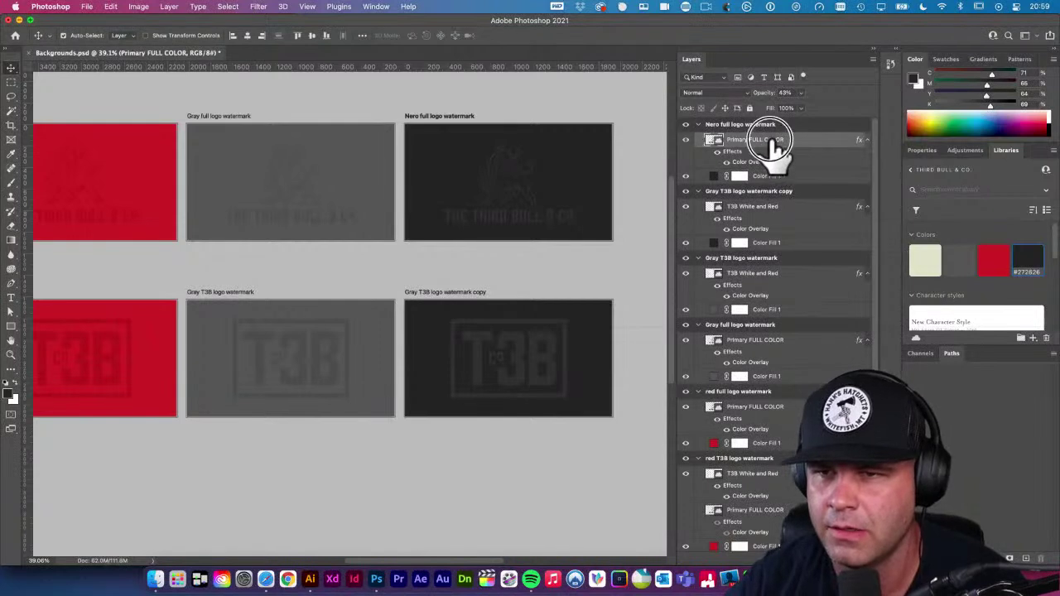
right_click(776, 147)
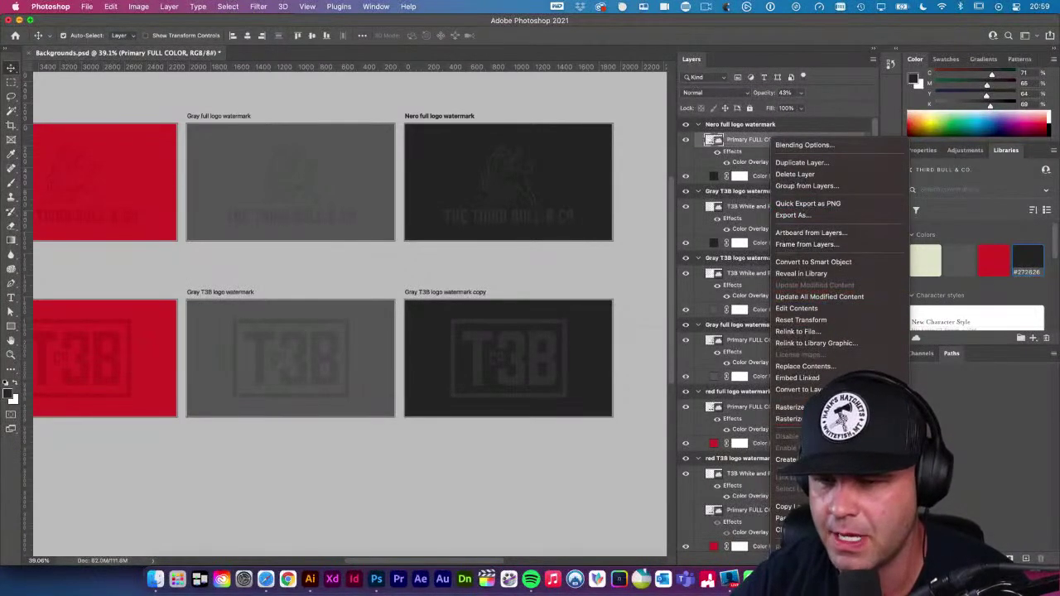
key(Escape)
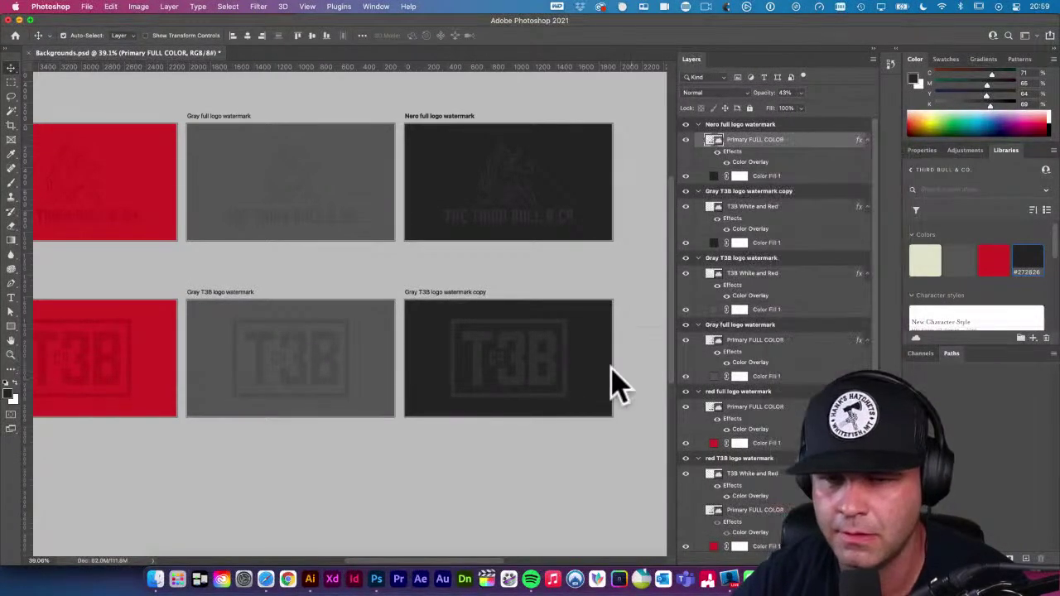
click(560, 362)
right_click(806, 206)
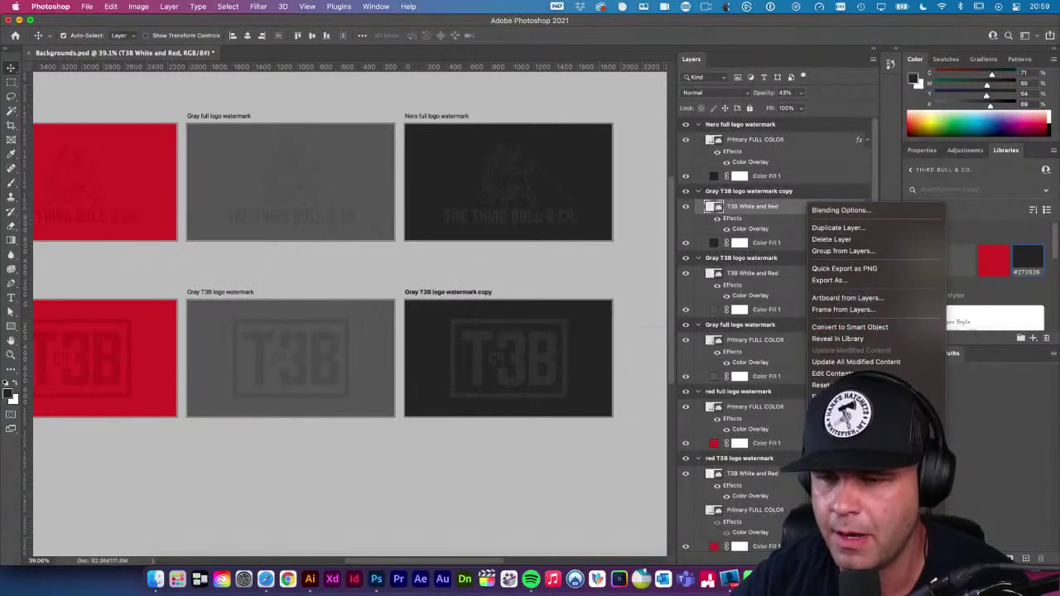
scroll(861, 249, down, 5)
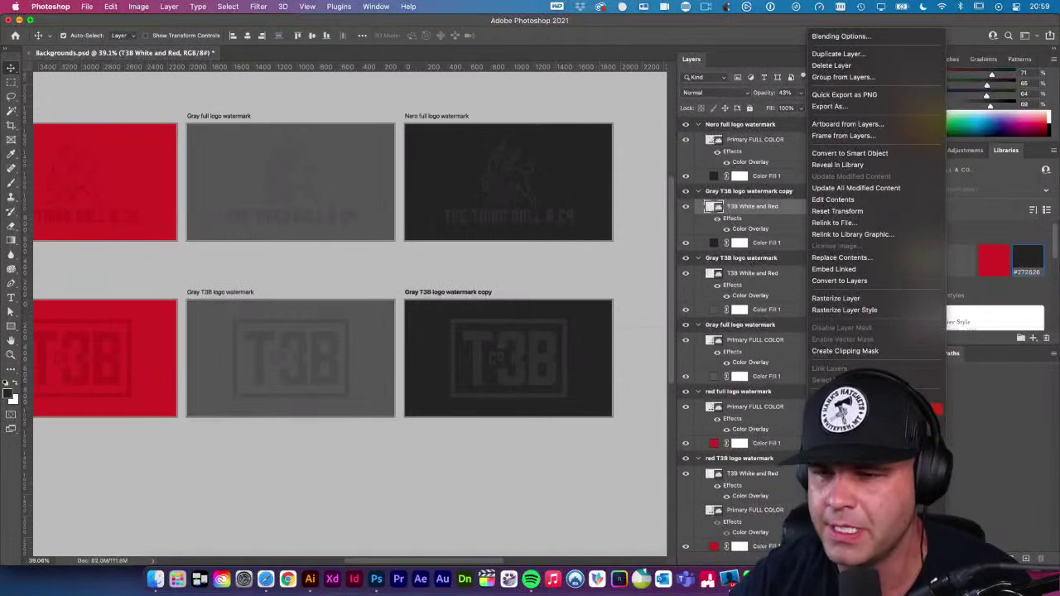
key(Escape)
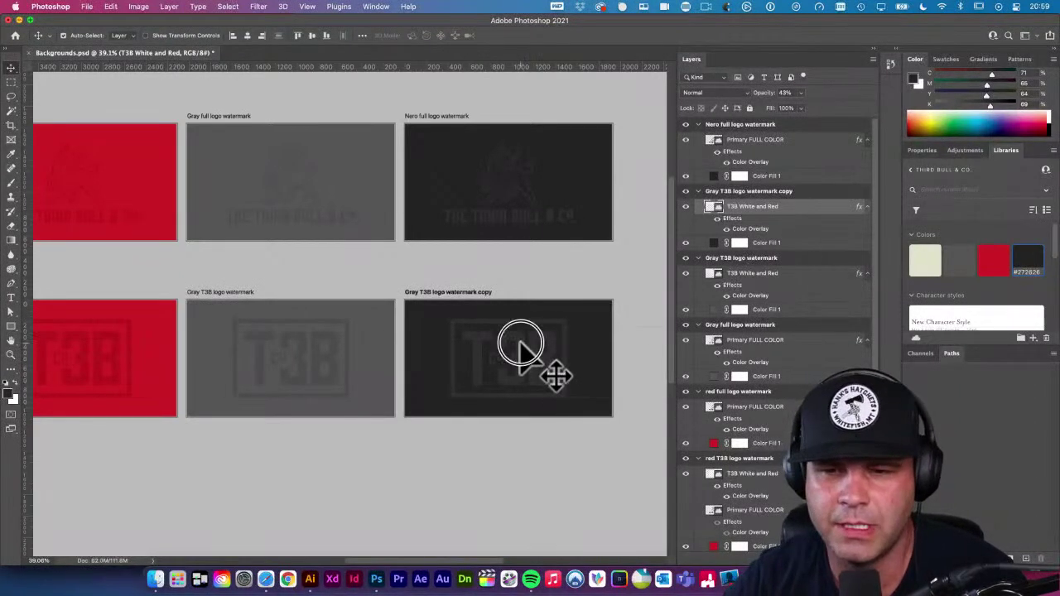
Save the Backgrounds.psd document and deselect all layers
click(322, 383)
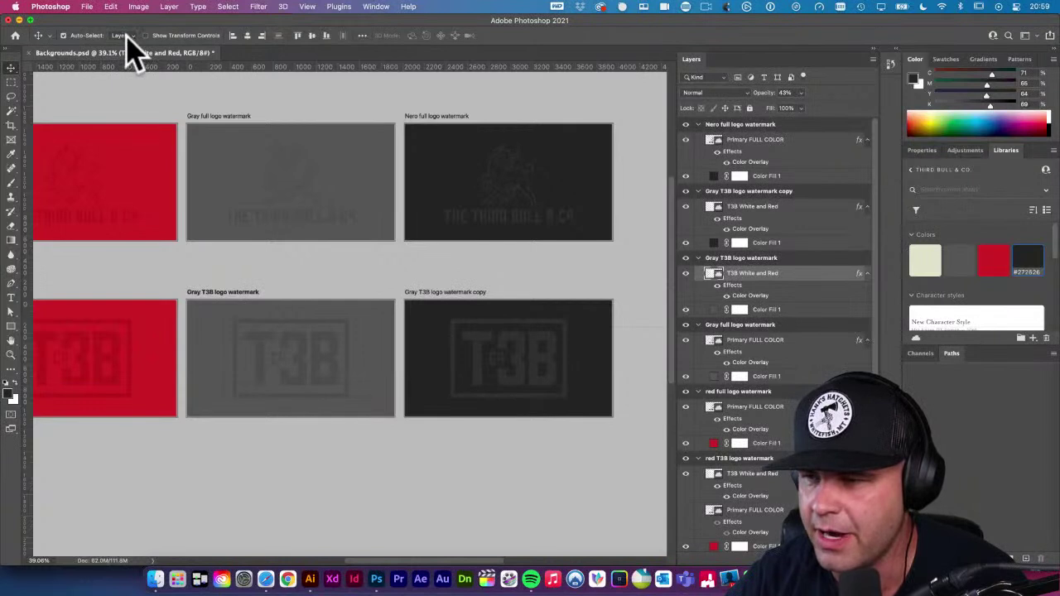
click(80, 196)
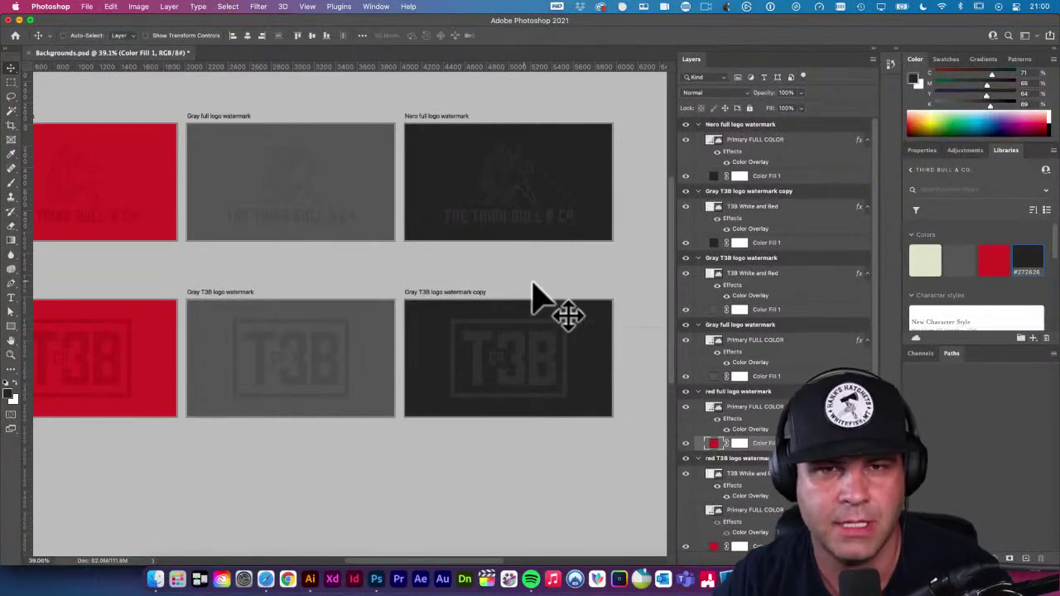
key(super+s)
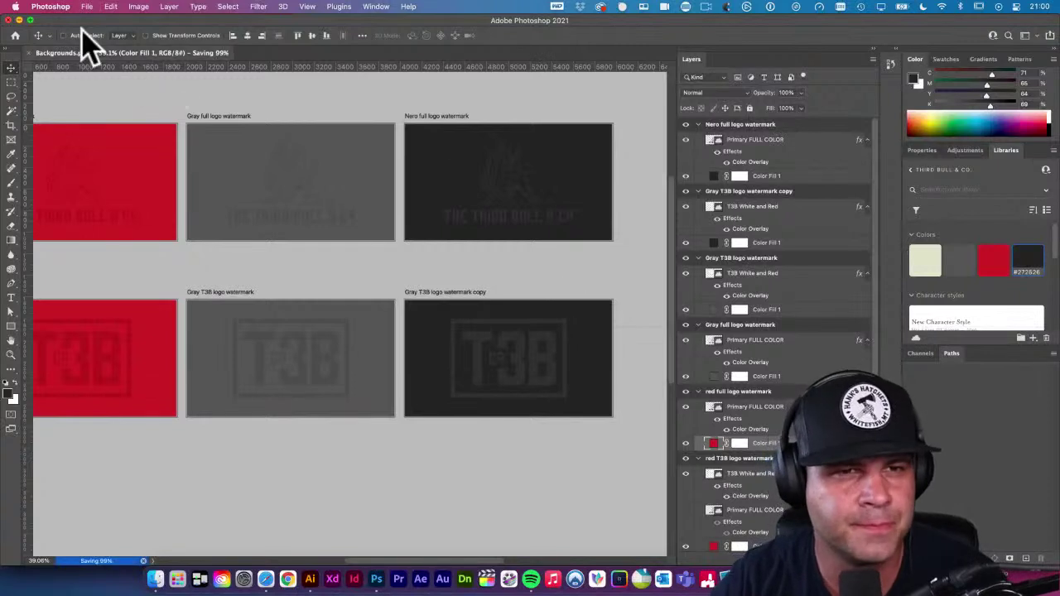
click(600, 290)
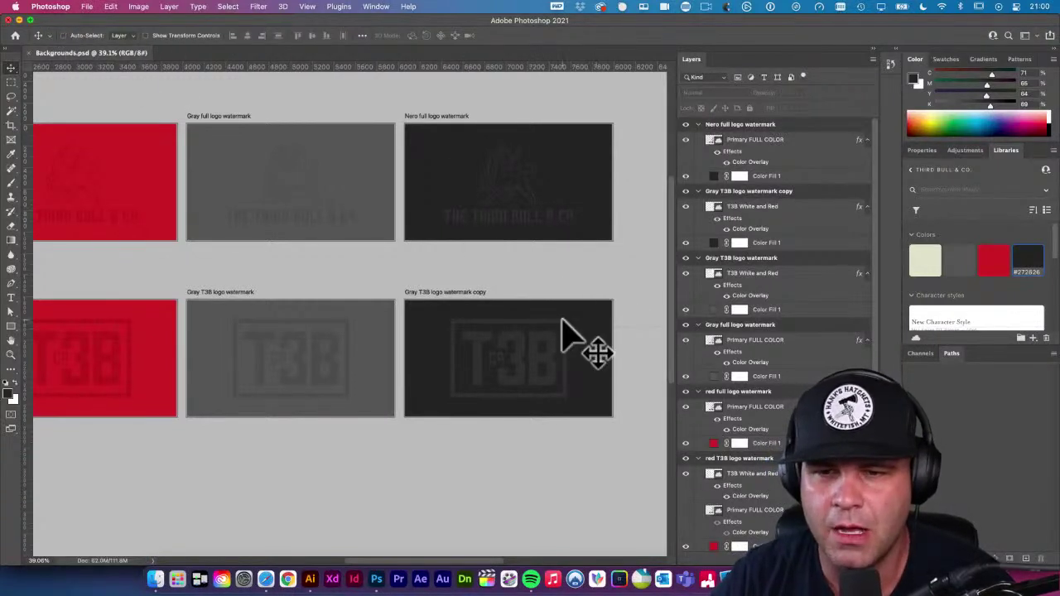
Duplicate the off white full logo watermark artboard directly above the original and rename the copy "off white full logo watermark v2"
drag(508, 309, 503, 309)
scroll(544, 285, left, 10)
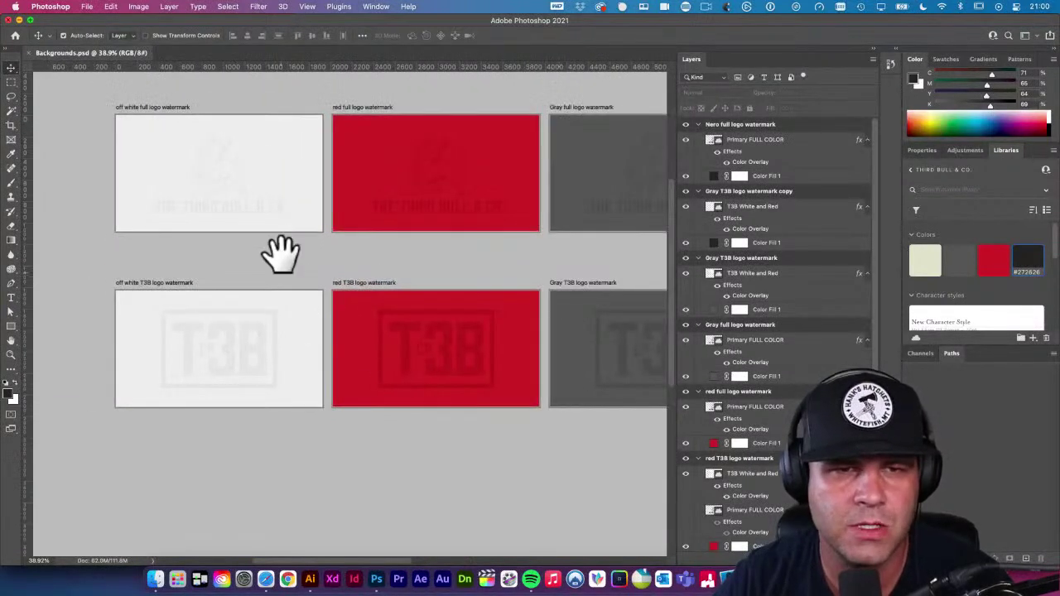
scroll(371, 286, left, 10)
scroll(372, 286, up, 3)
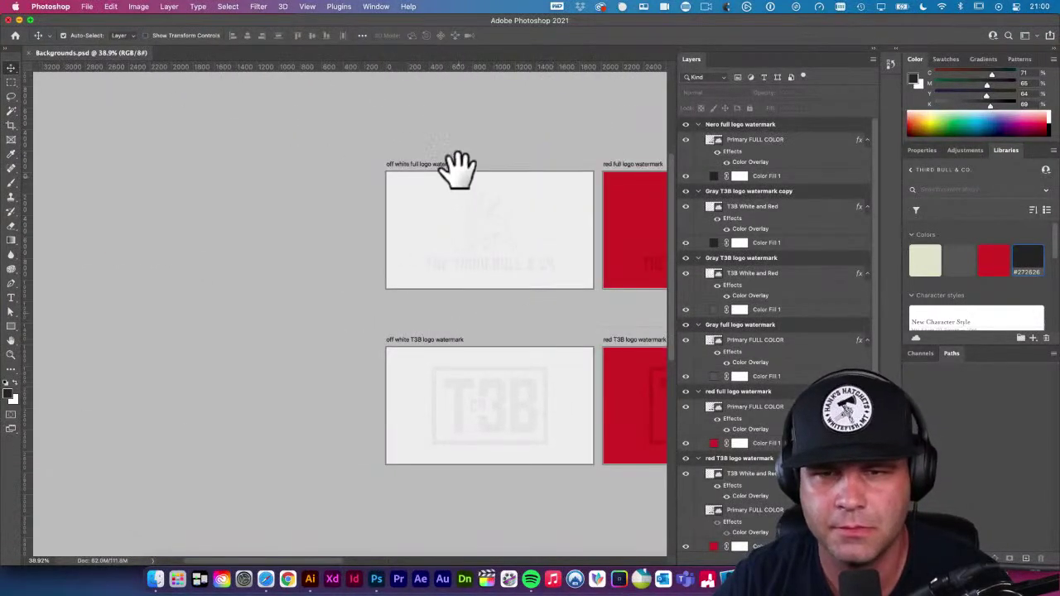
drag(466, 166, 354, 312)
scroll(353, 312, left, 4)
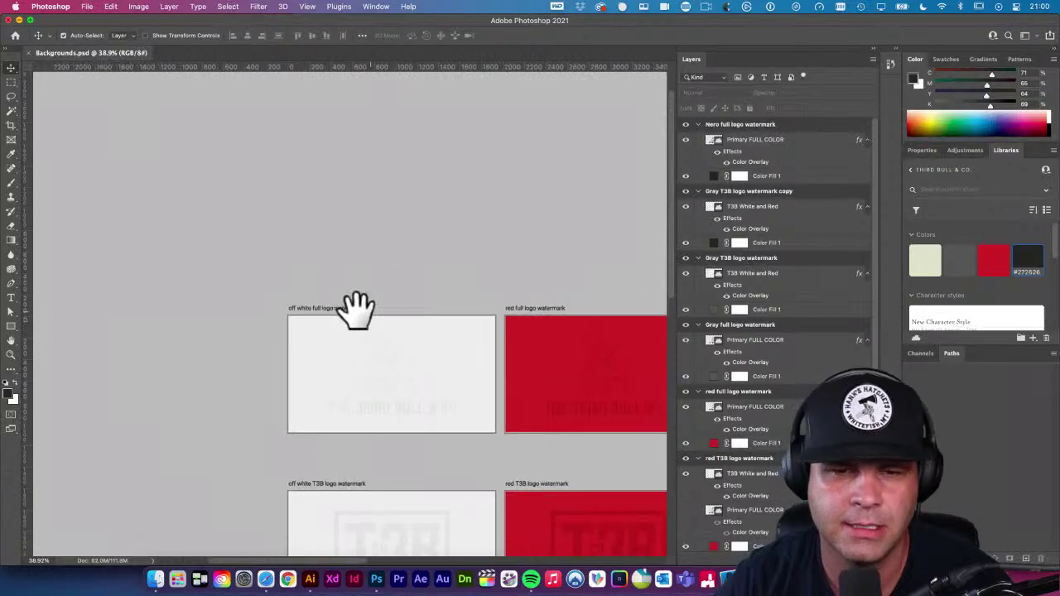
key(shift+v)
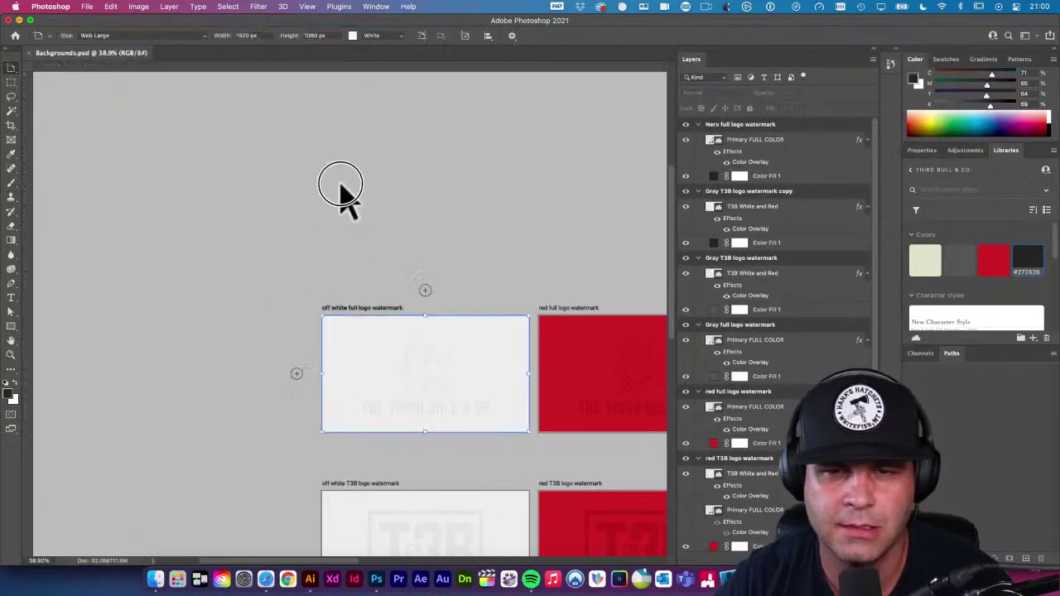
drag(348, 308, 354, 184)
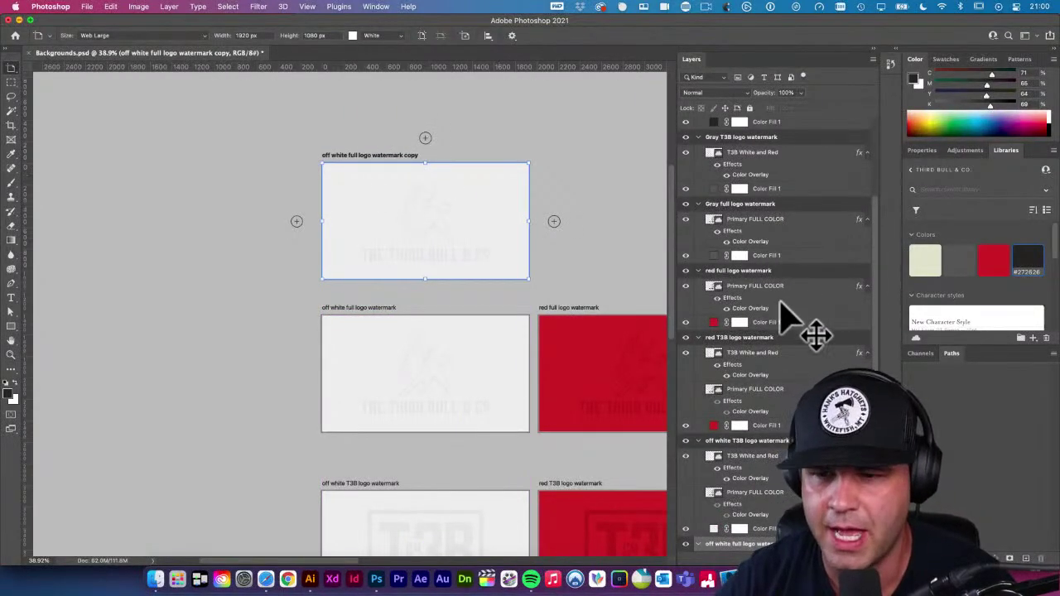
scroll(780, 305, down, 3)
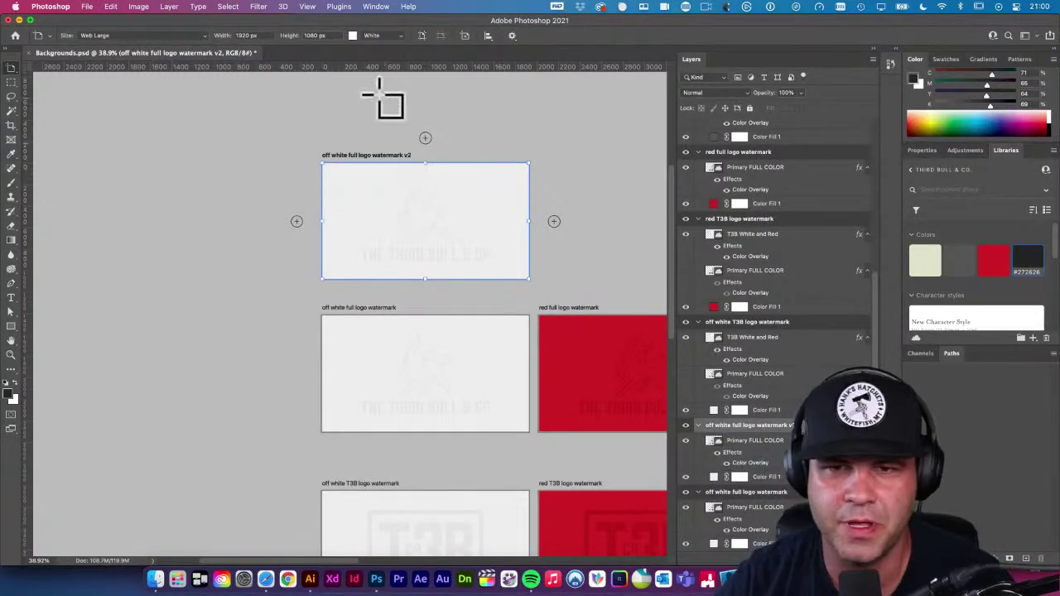
Scale the logo in the off white v2 artboard to about 929% and position it at X 960, Y 1080 so the bull fills the artboard
click(11, 67)
key(v)
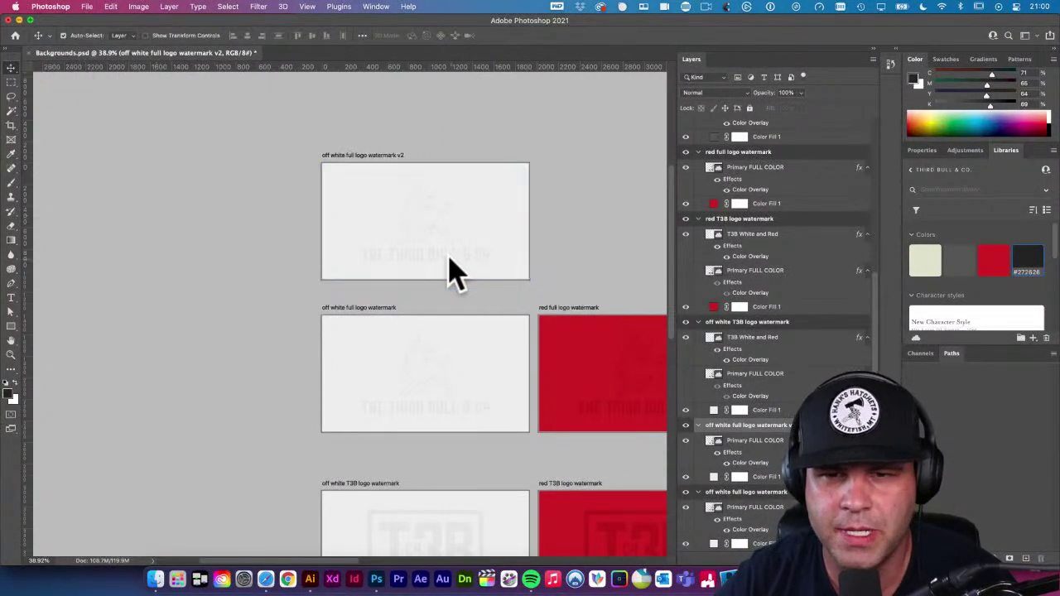
click(447, 272)
key(super+t)
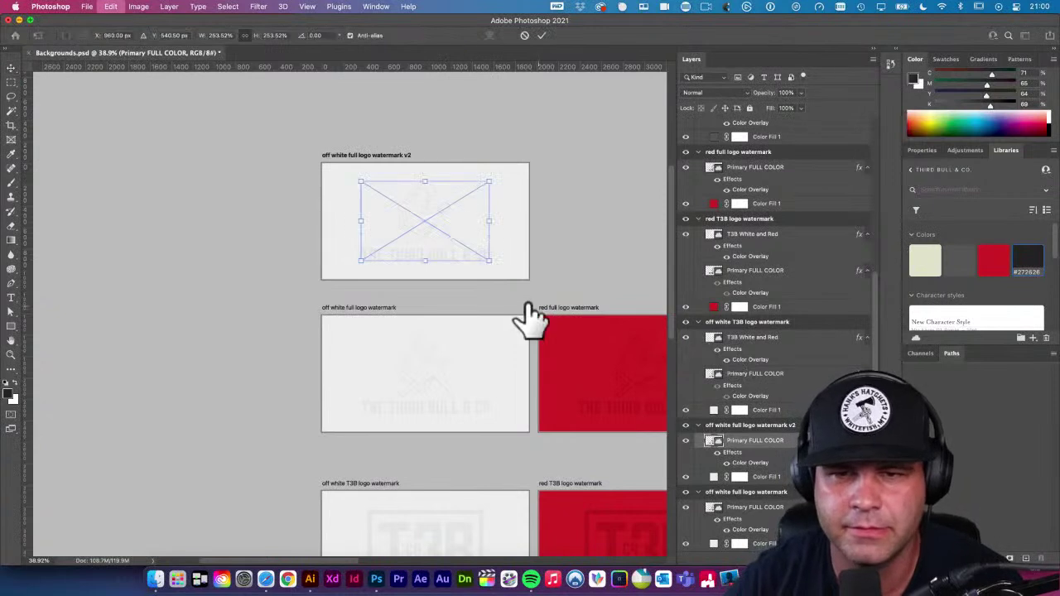
drag(499, 257, 575, 244)
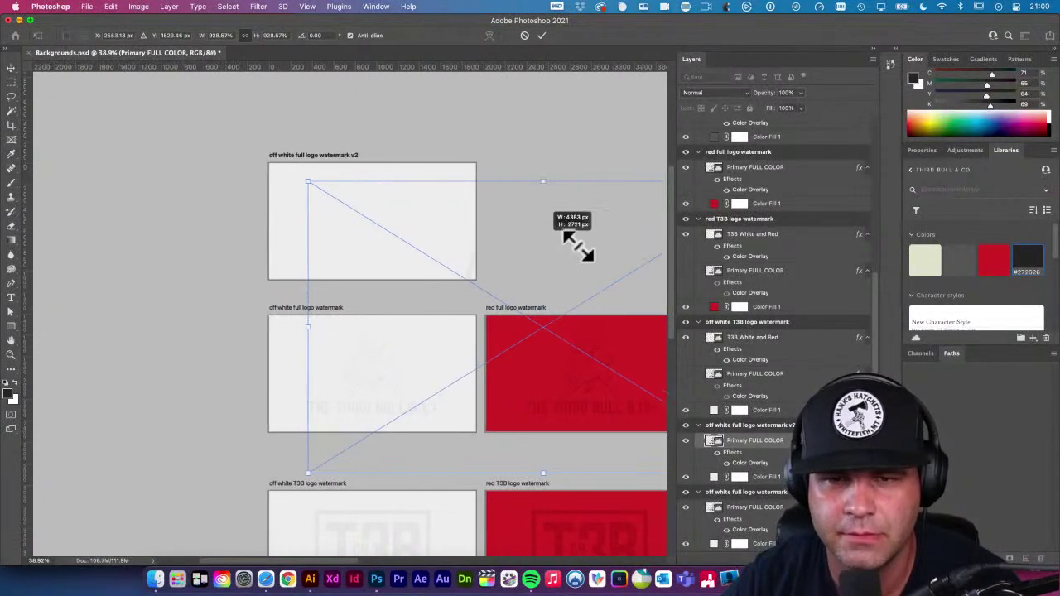
drag(426, 201, 414, 217)
key(Return)
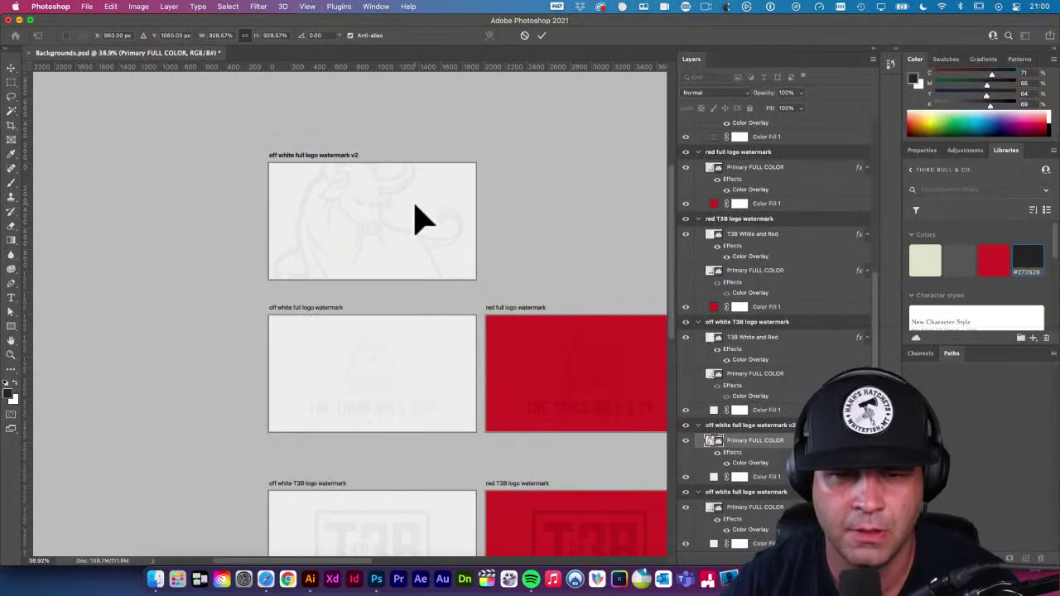
Duplicate the off white full logo watermark v2 artboard into the space above the red full logo watermark artboard
drag(455, 260, 359, 274)
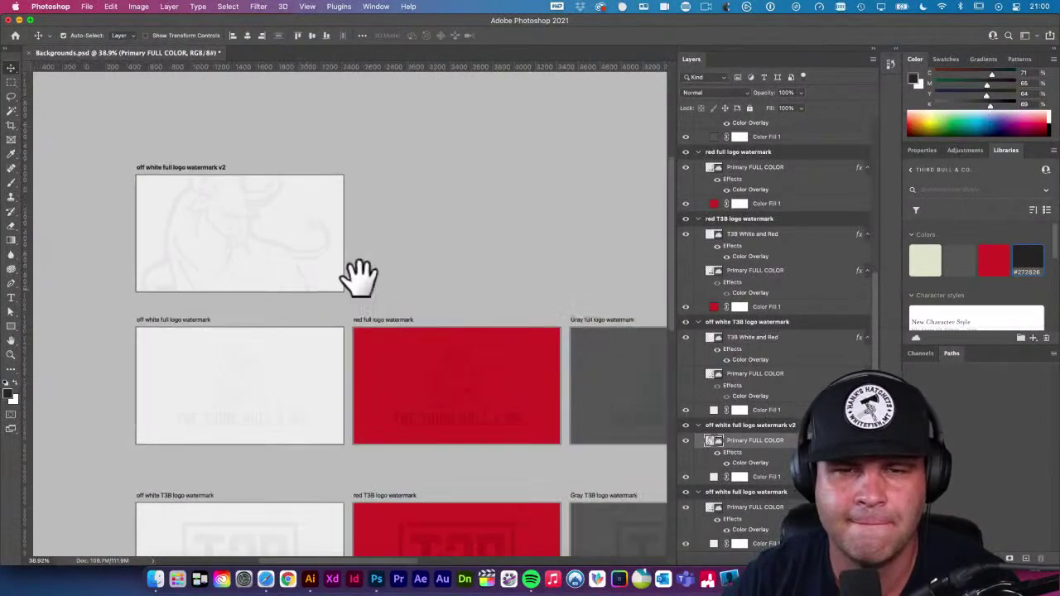
key(shift+v)
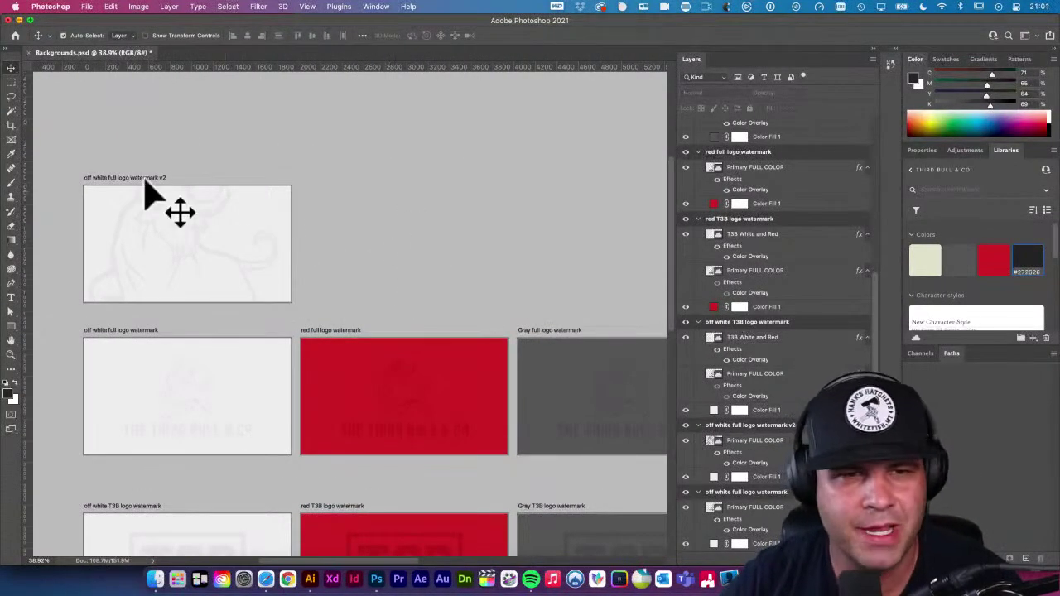
click(141, 179)
drag(365, 186, 362, 190)
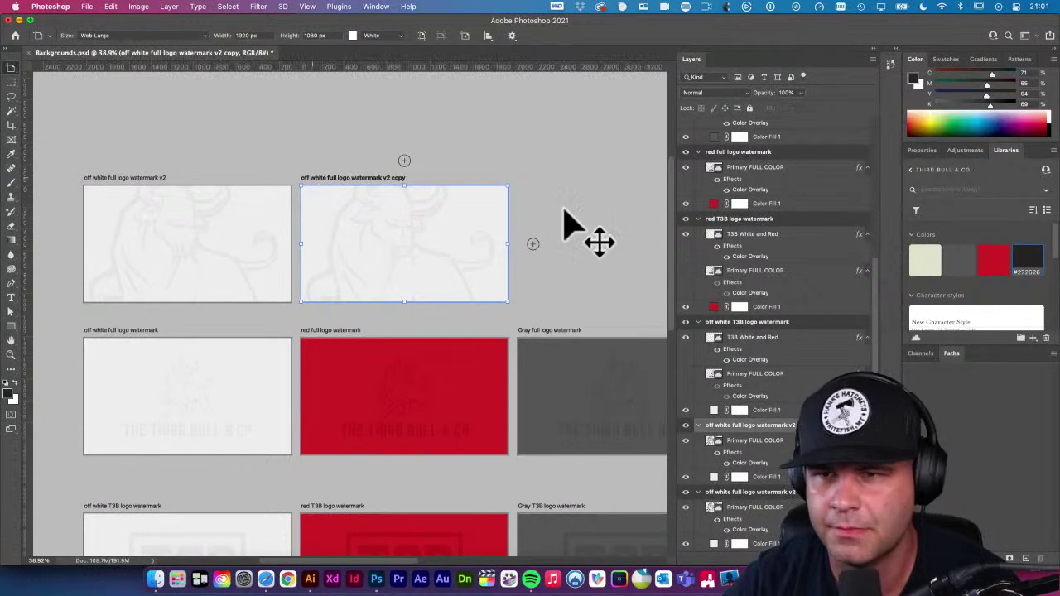
Rename the duplicated v2 artboard "red full logo watermark v2"
scroll(783, 285, down, 1)
scroll(782, 286, down, 2)
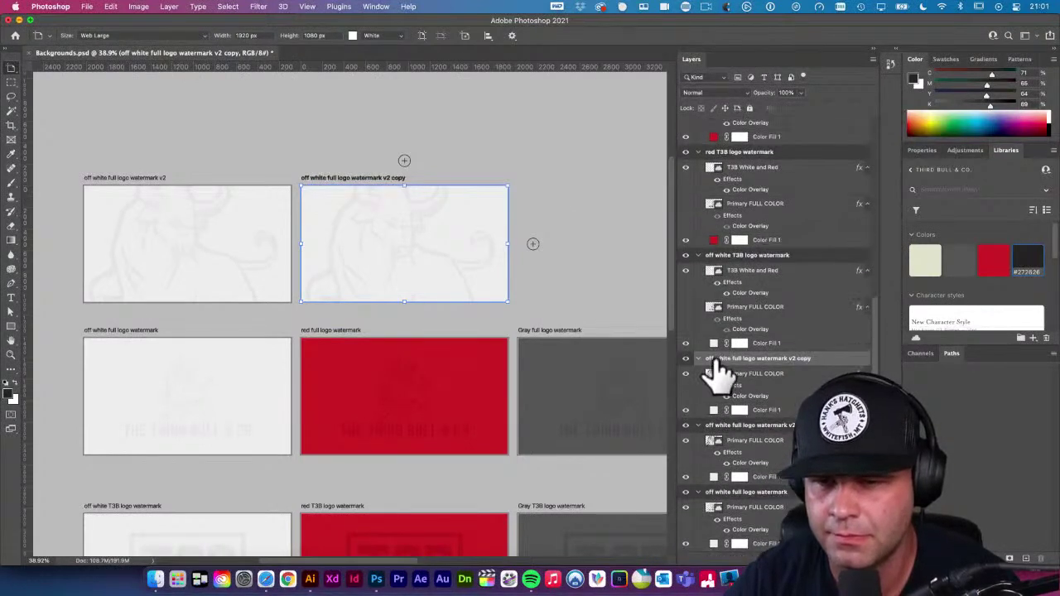
double_click(717, 359)
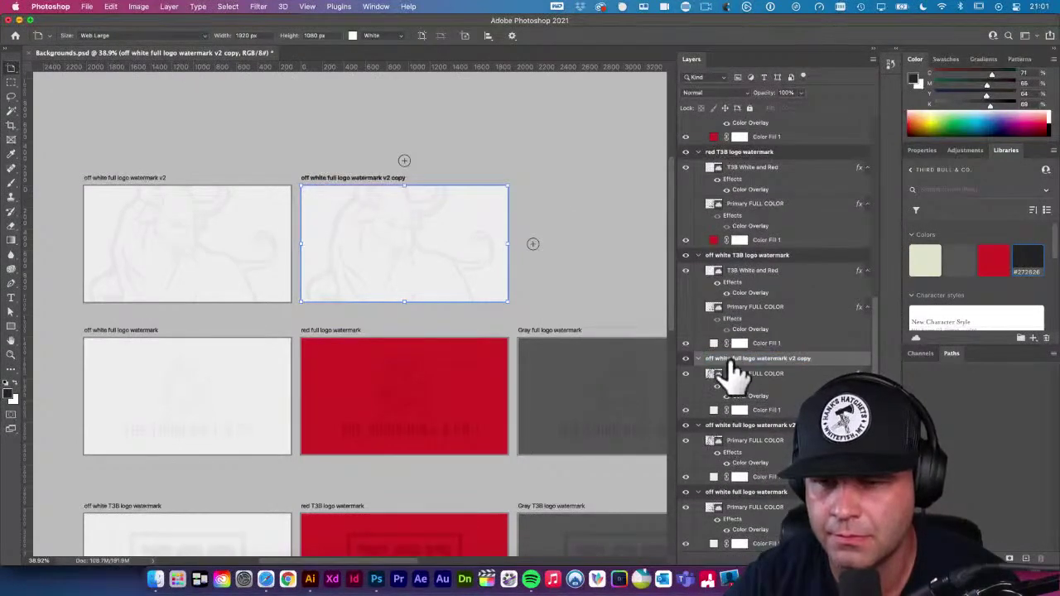
double_click(727, 362)
drag(727, 358, 700, 359)
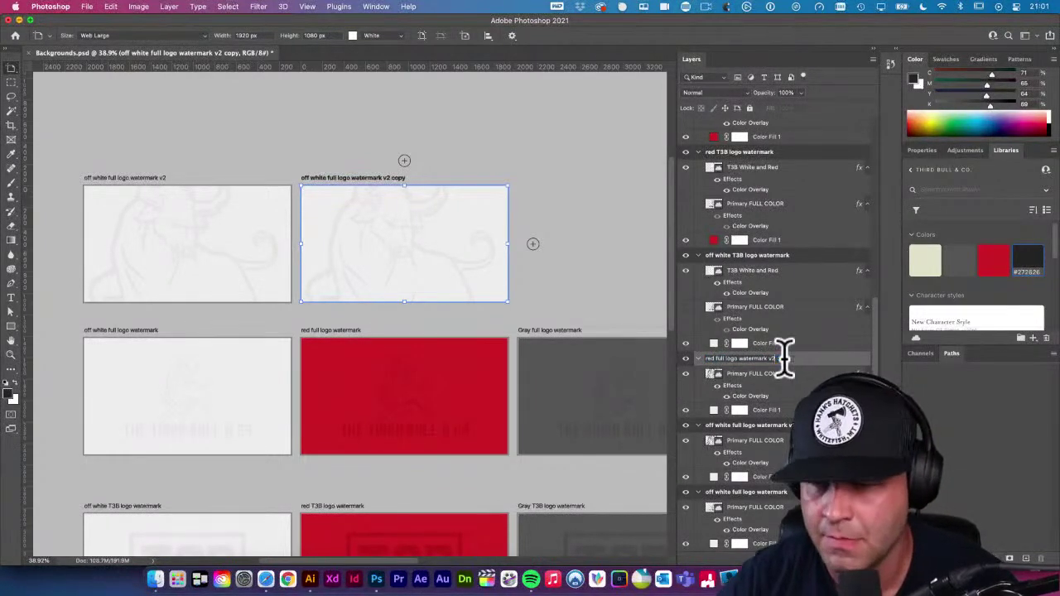
key(Return)
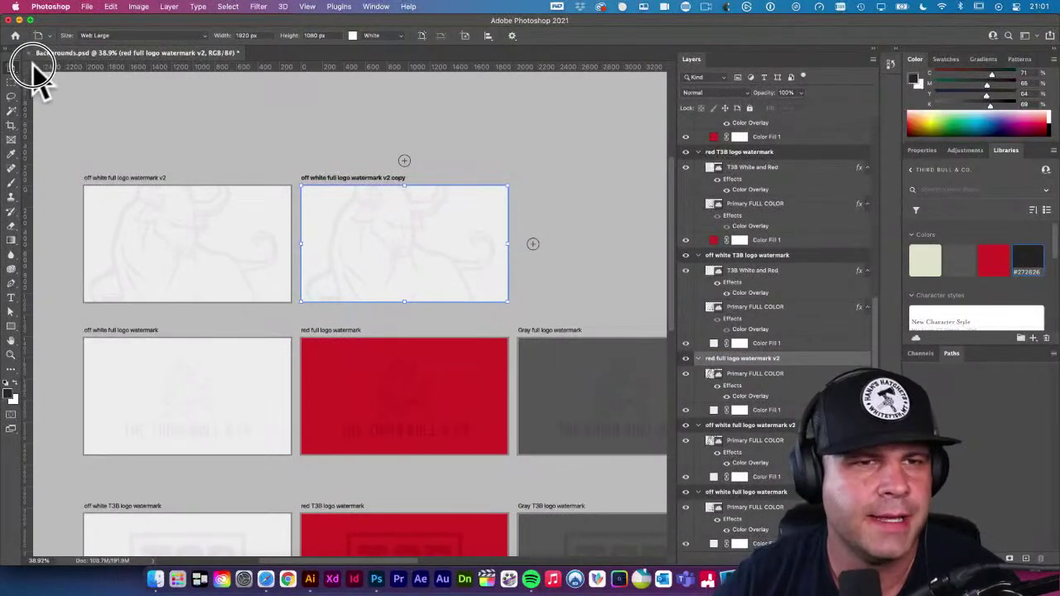
Change the background color fill of the red full logo watermark v2 artboard to the library red #D02027
click(12, 68)
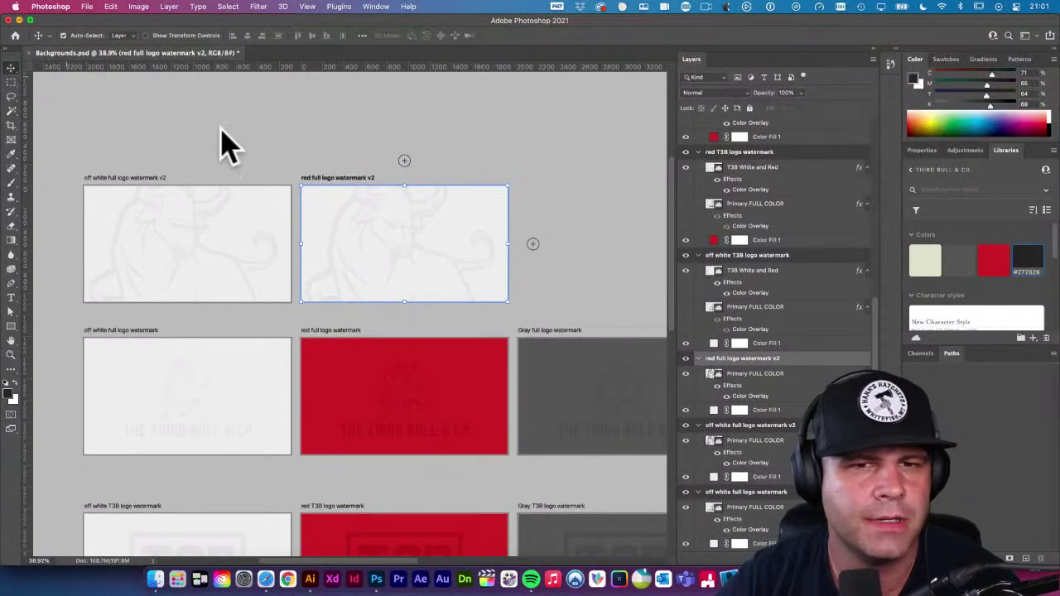
click(478, 213)
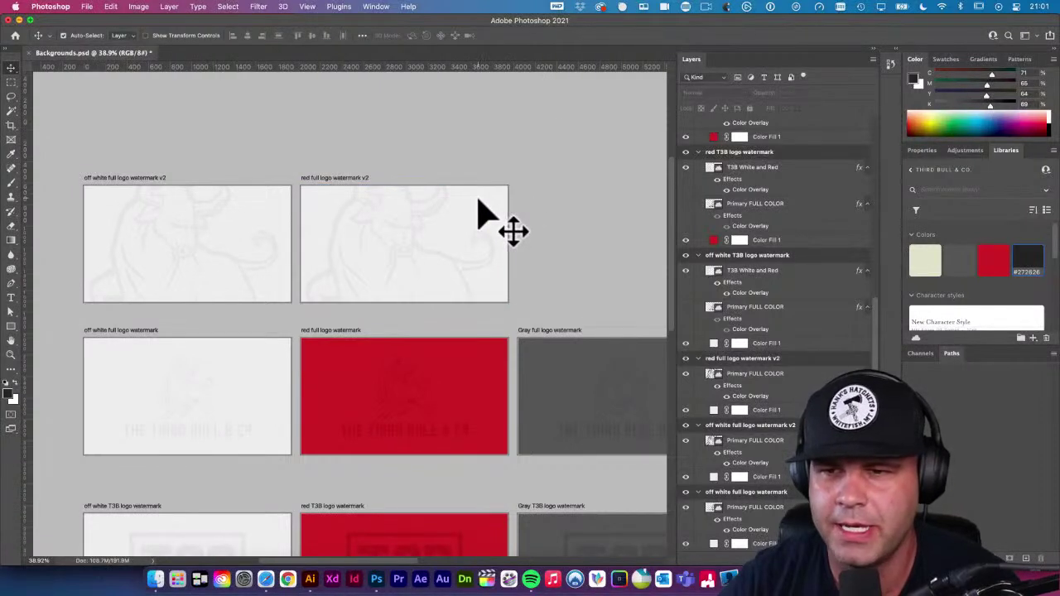
click(998, 261)
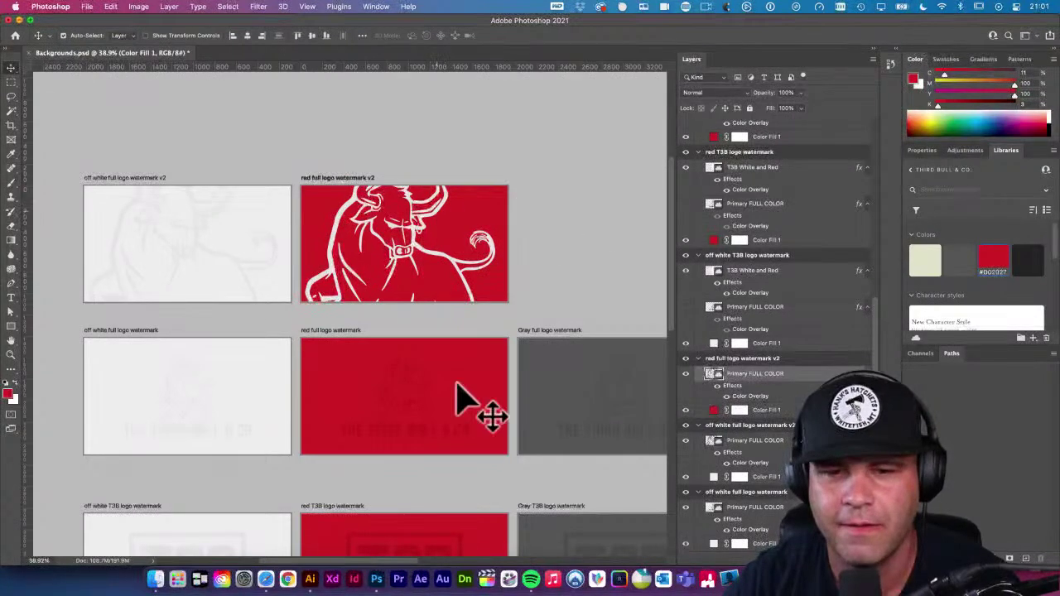
Copy the layer style of the Primary FULL COLOR logo in the red full logo watermark artboard
click(447, 431)
click(746, 295)
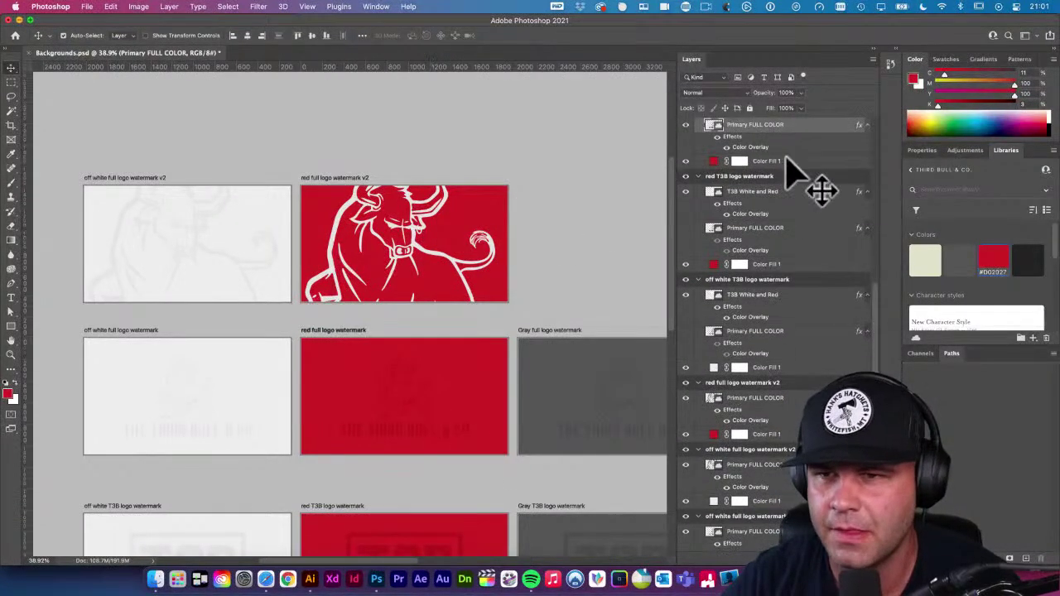
right_click(822, 137)
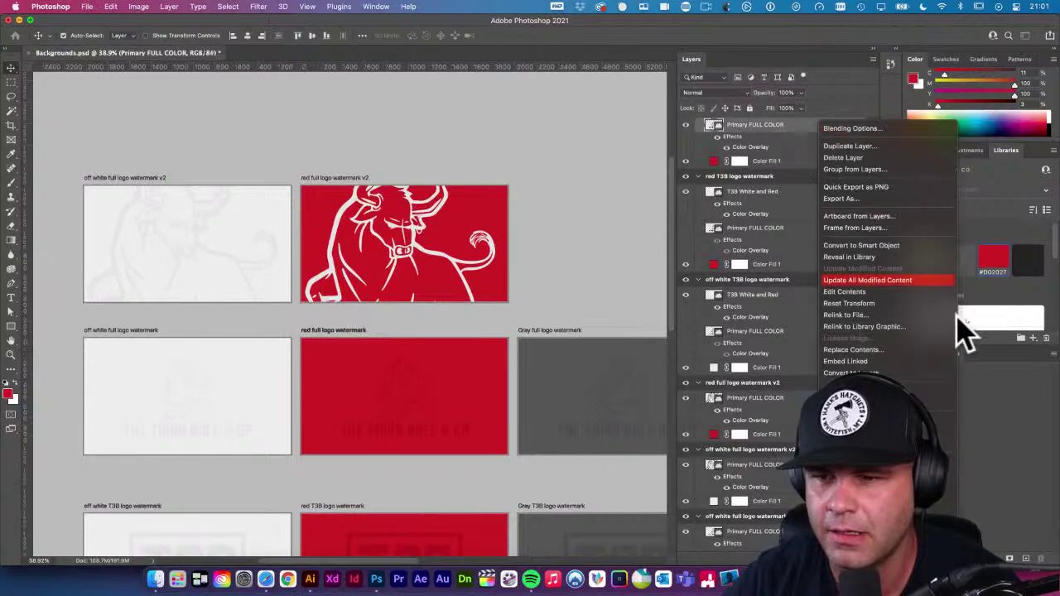
scroll(915, 358, down, 2)
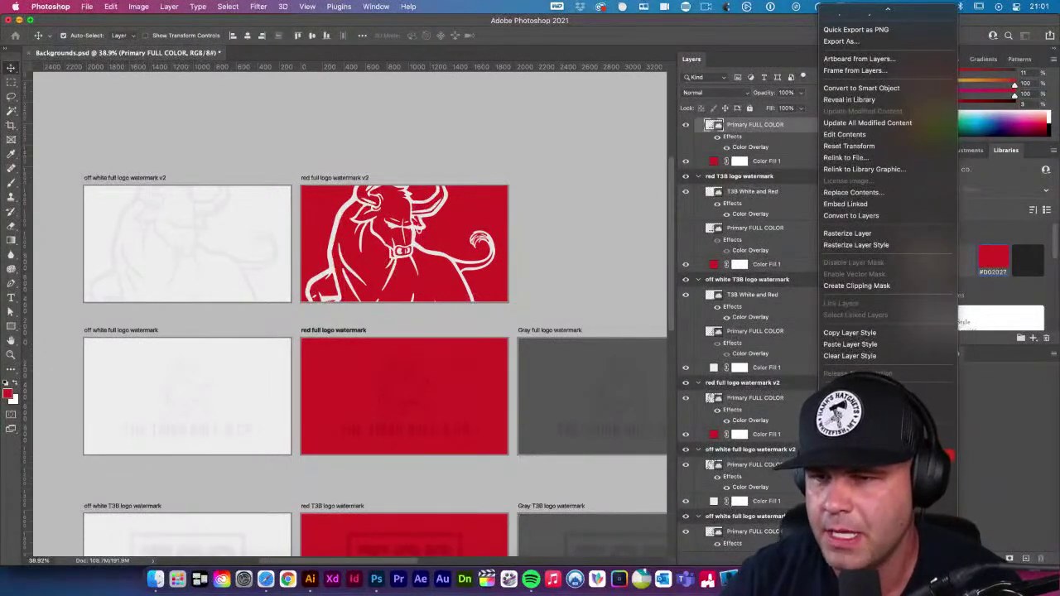
click(864, 332)
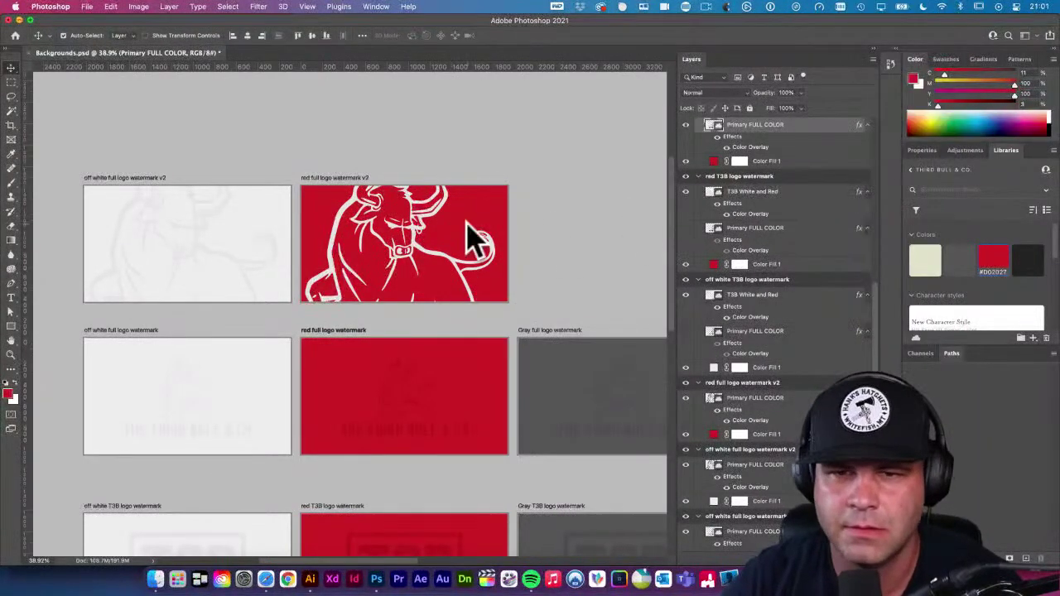
Paste the copied layer style onto the enlarged bull logo in the red full logo watermark v2 artboard
click(717, 398)
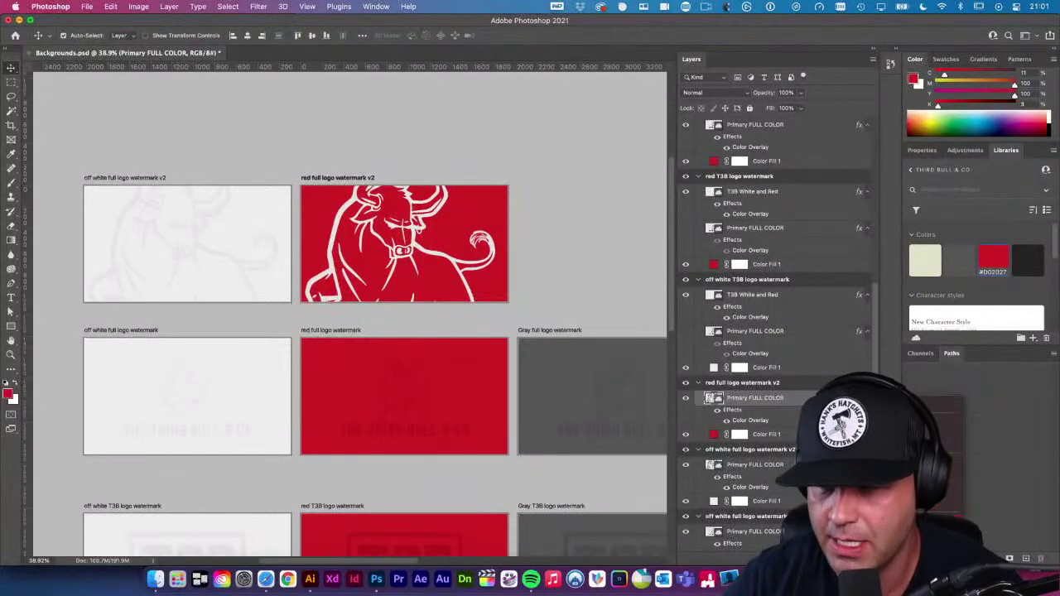
right_click(825, 398)
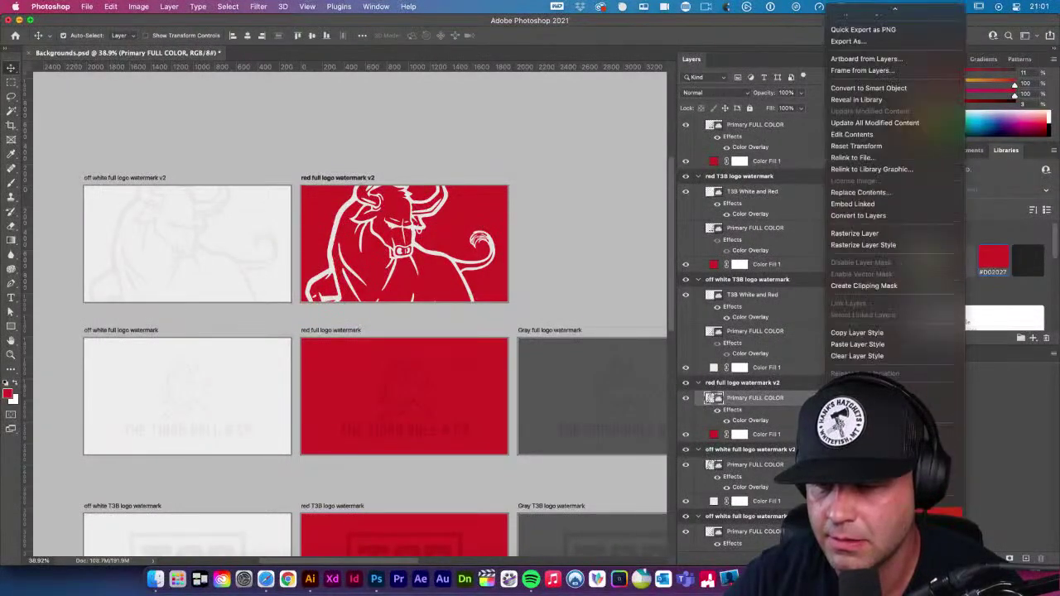
scroll(894, 249, up, 2)
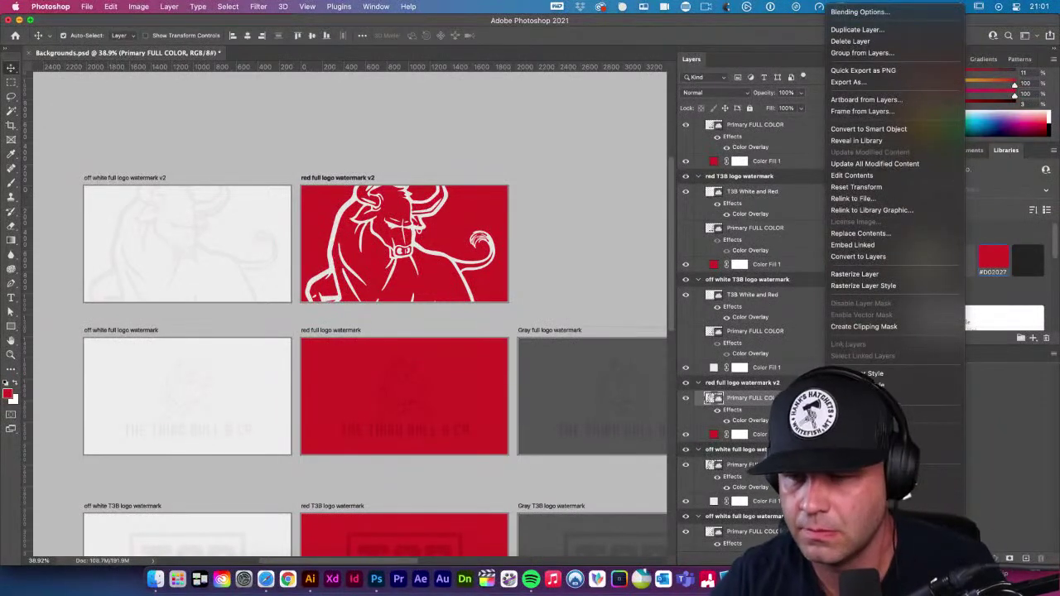
click(888, 385)
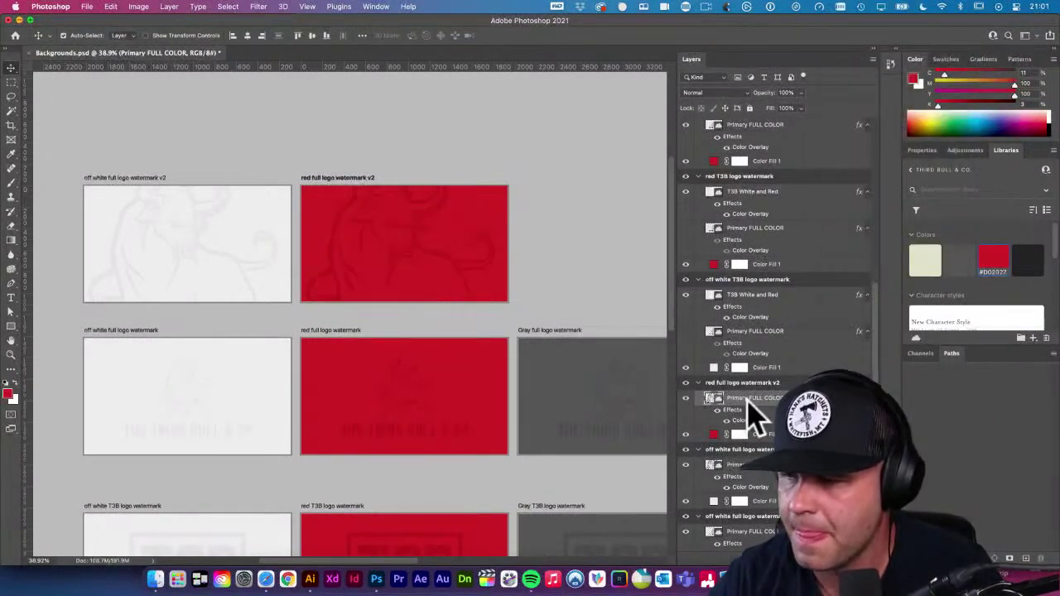
click(513, 202)
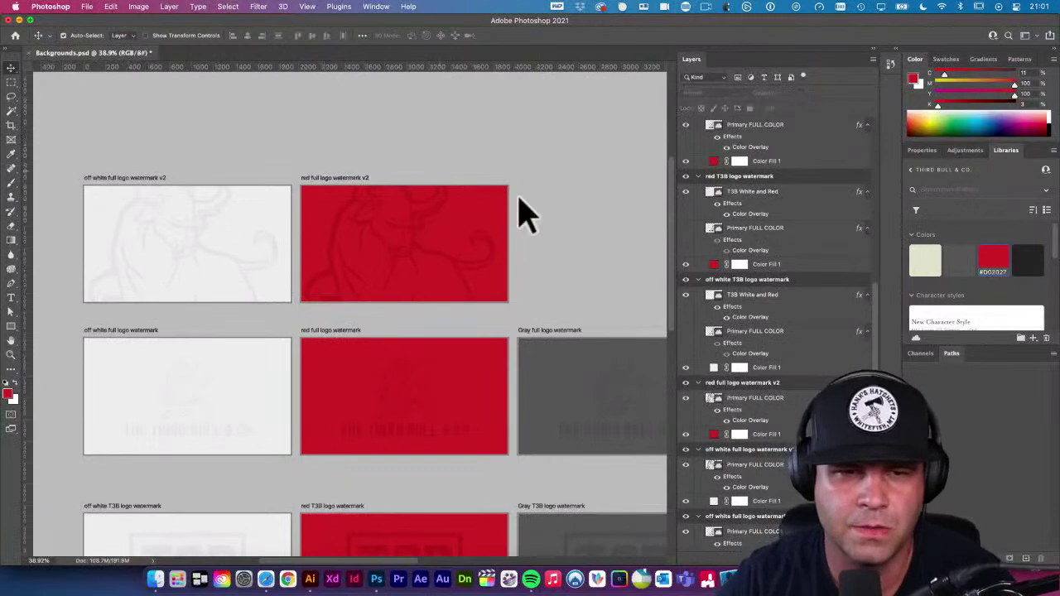
Review the v2, full logo and T3B watermark artboards across all three rows
scroll(444, 195, right, 3)
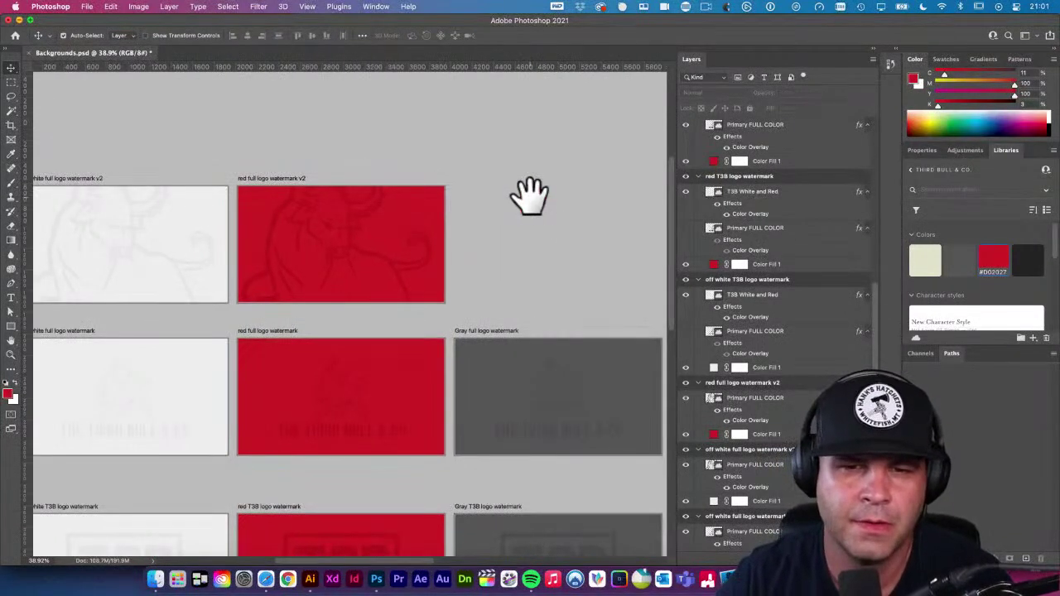
scroll(471, 178, right, 3)
scroll(472, 178, down, 2)
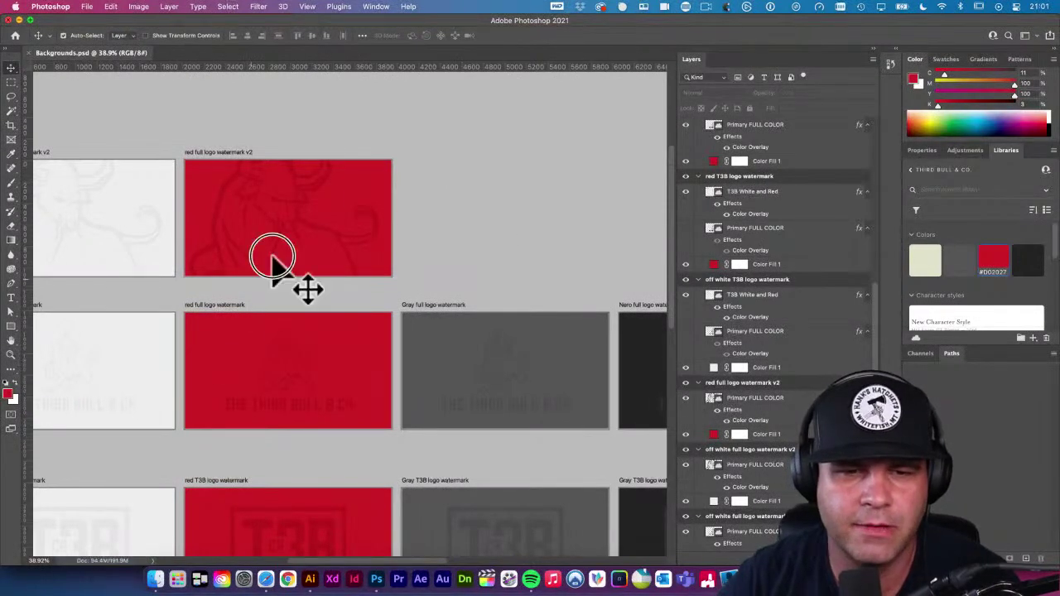
scroll(269, 269, down, 5)
scroll(269, 269, left, 5)
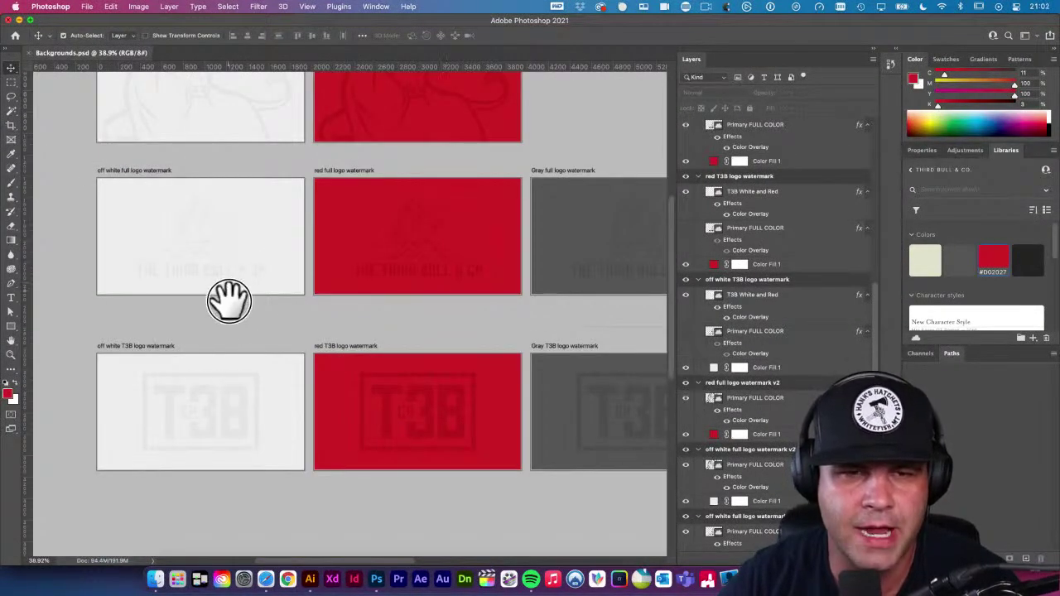
drag(229, 298, 260, 372)
scroll(204, 229, up, 3)
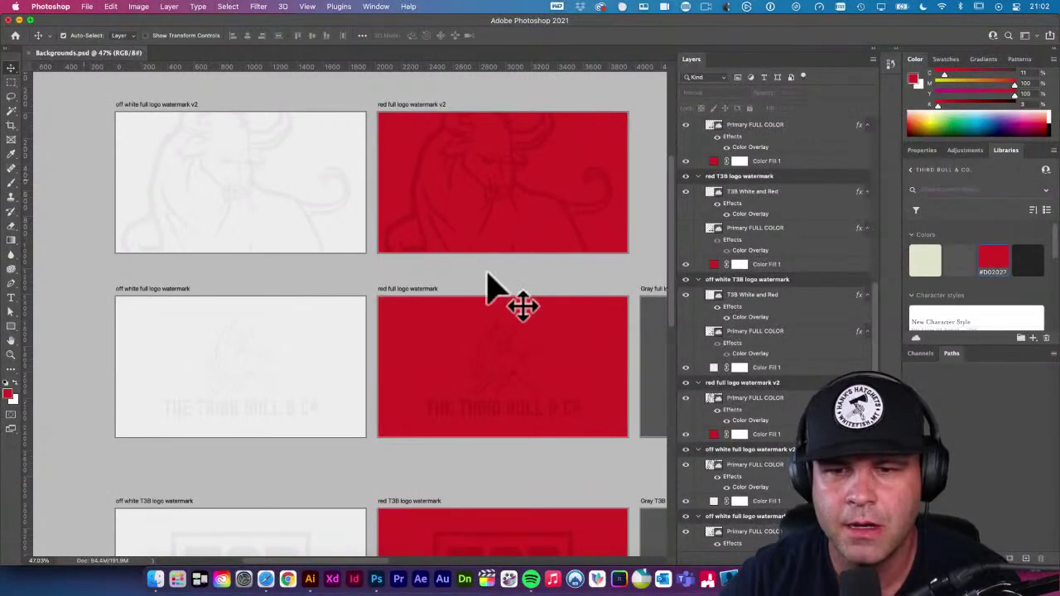
click(583, 285)
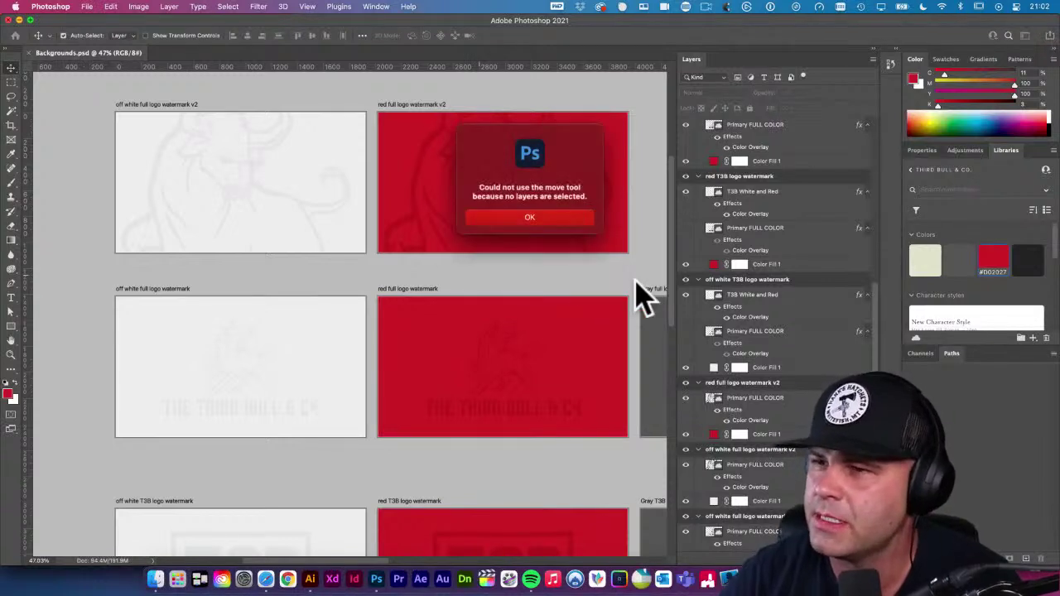
click(570, 217)
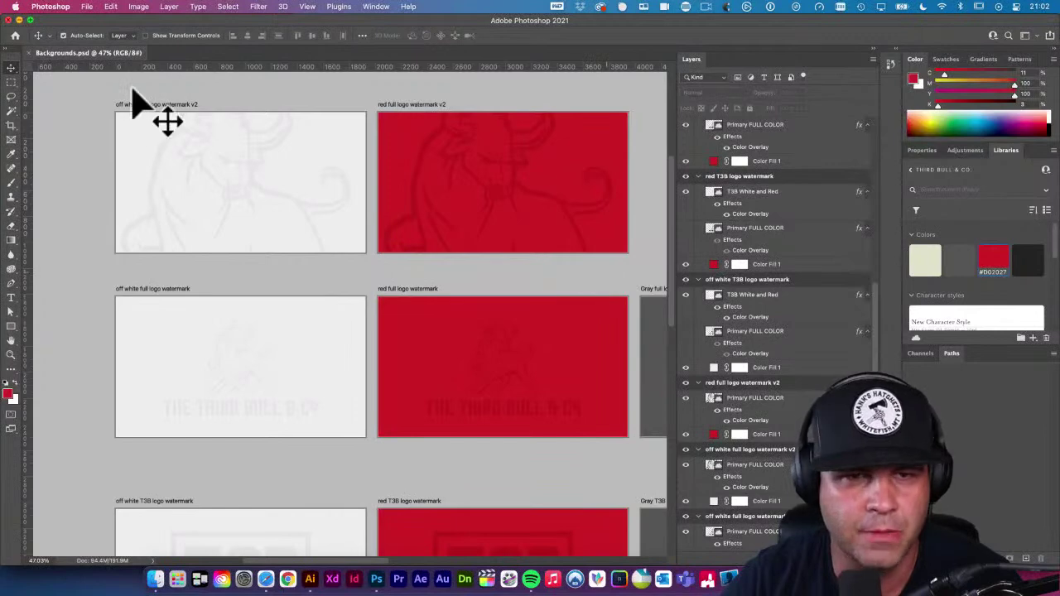
scroll(447, 221, right, 3)
scroll(447, 220, down, 1)
scroll(470, 217, right, 1)
scroll(472, 218, down, 5)
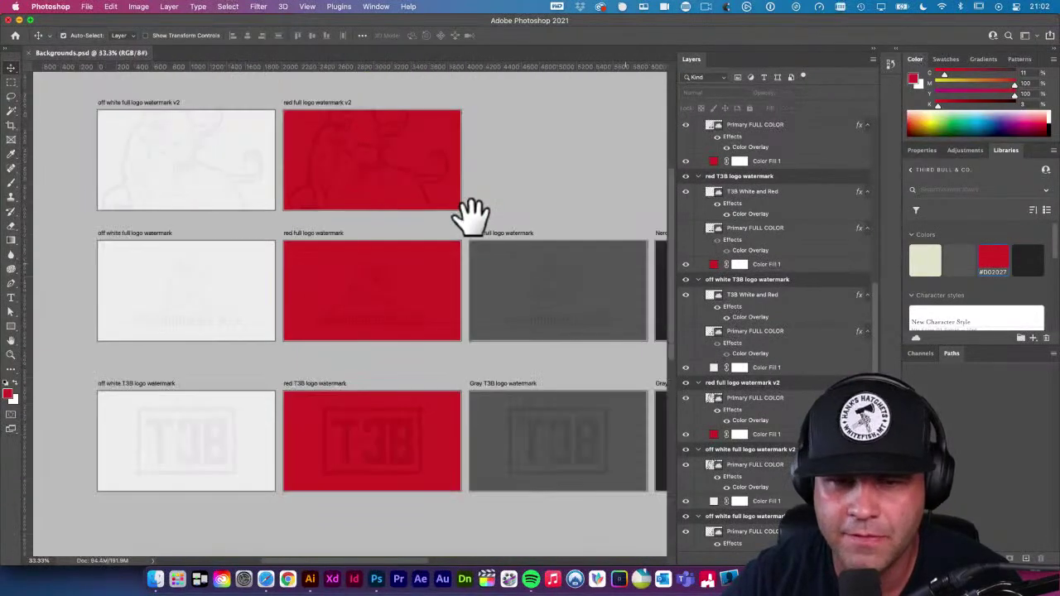
scroll(410, 247, right, 3)
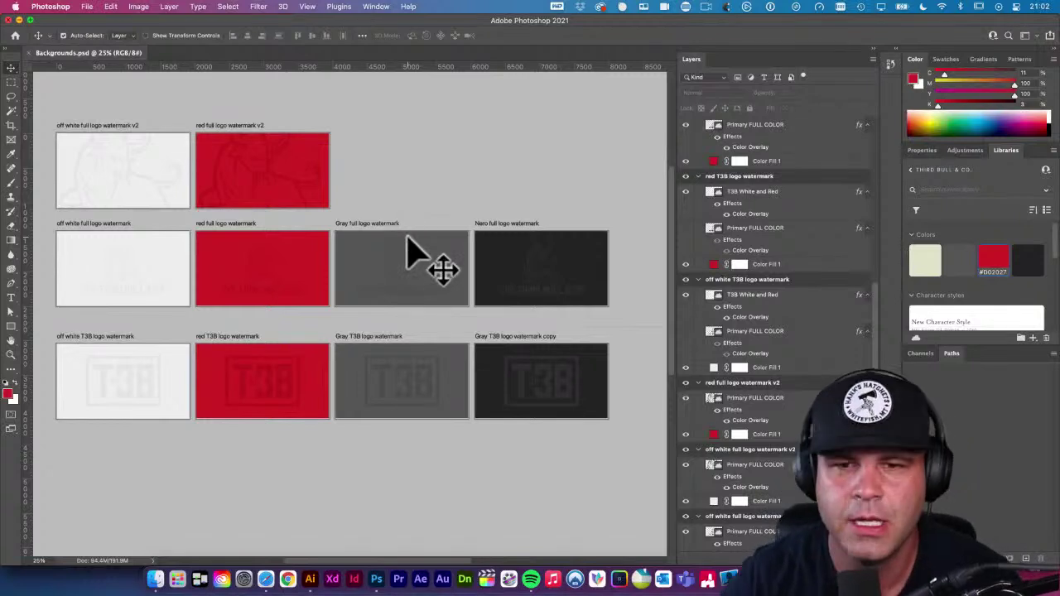
click(430, 155)
drag(431, 159, 472, 160)
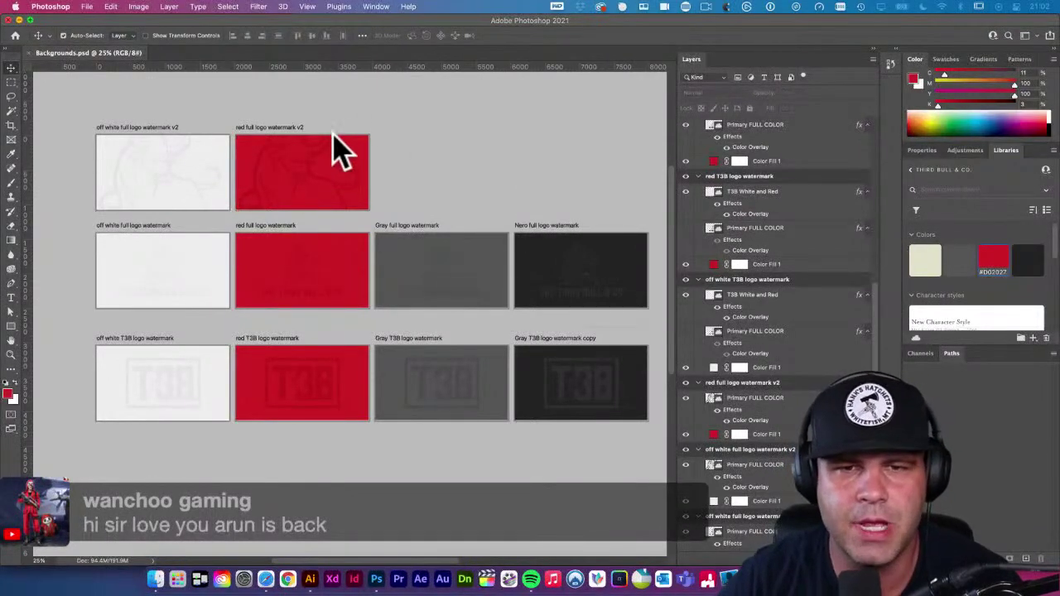
Duplicate the red full logo watermark v2 artboard into the space above the Gray full logo watermark artboard
super+click(303, 131)
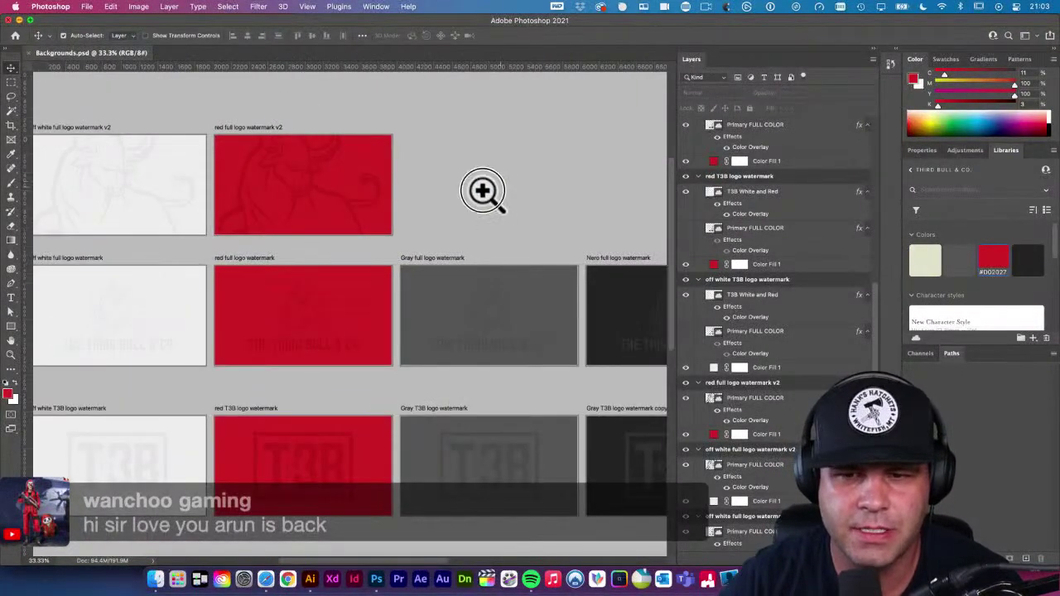
drag(486, 193, 427, 199)
click(218, 155)
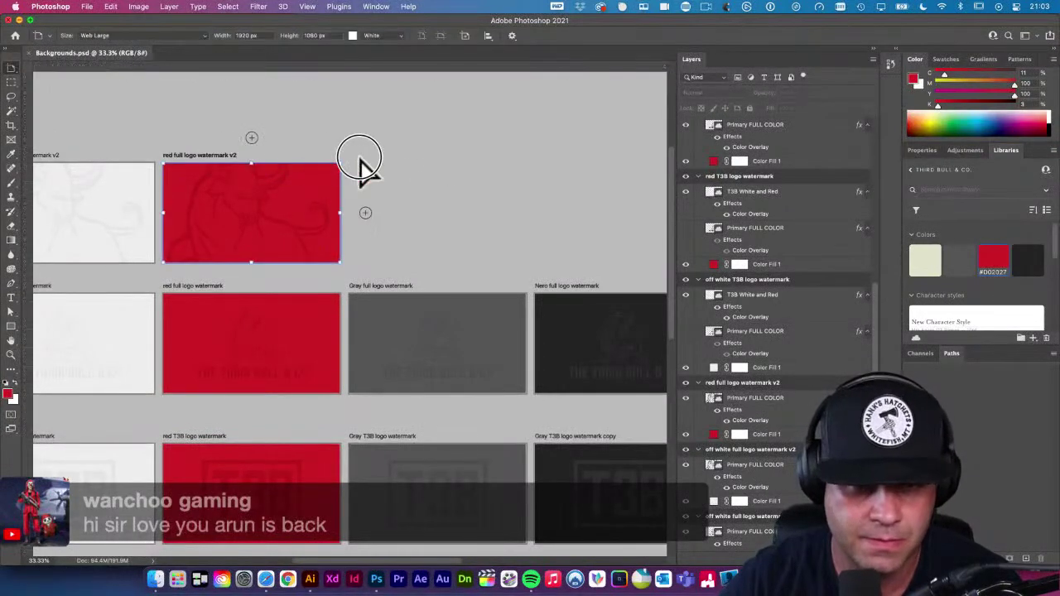
drag(398, 160, 405, 157)
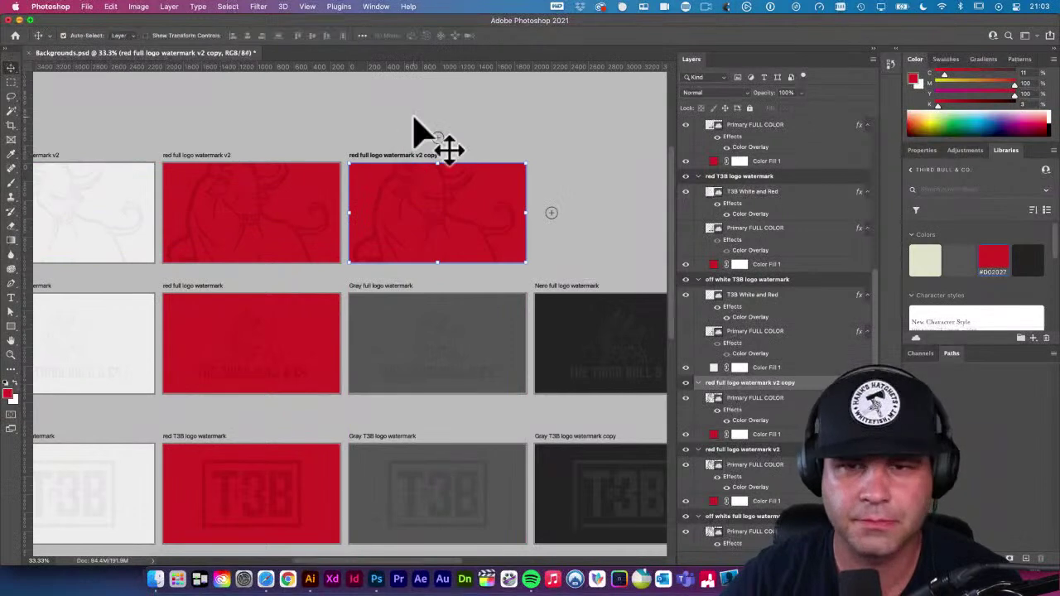
Change the background color fill of the duplicated red v2 artboard to the library gray #595A5A
click(509, 174)
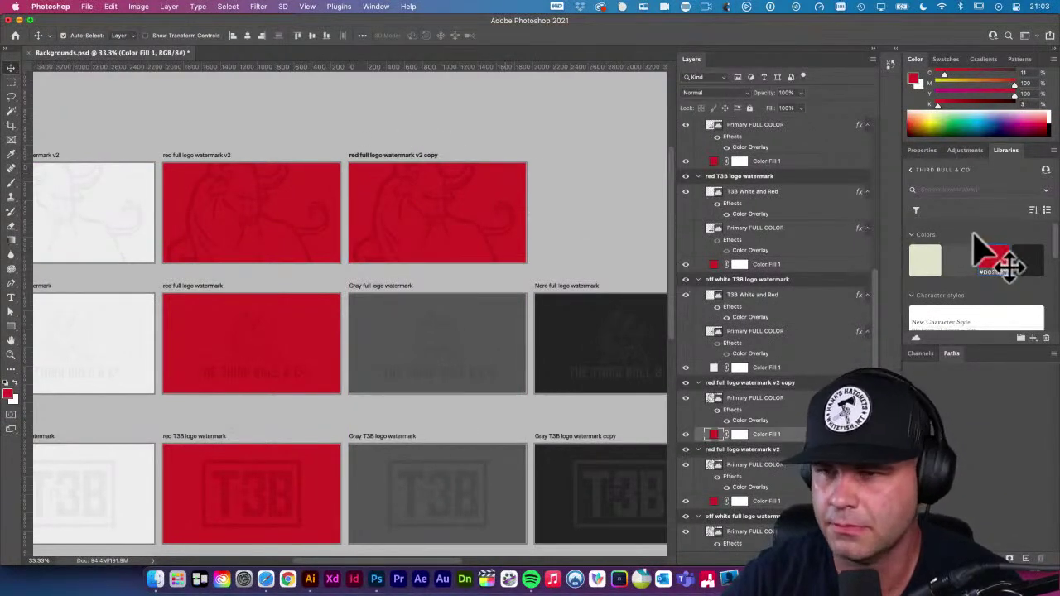
click(959, 263)
key(alt+BackSpace)
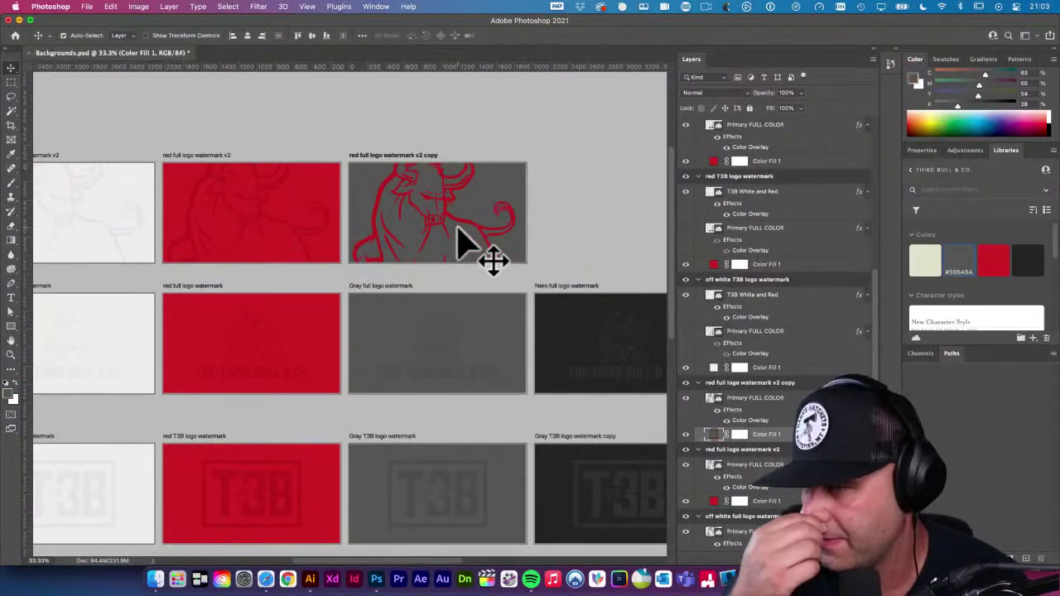
Copy the layer style of the T3B White and Red logo in the Gray T3B logo watermark artboard
click(379, 200)
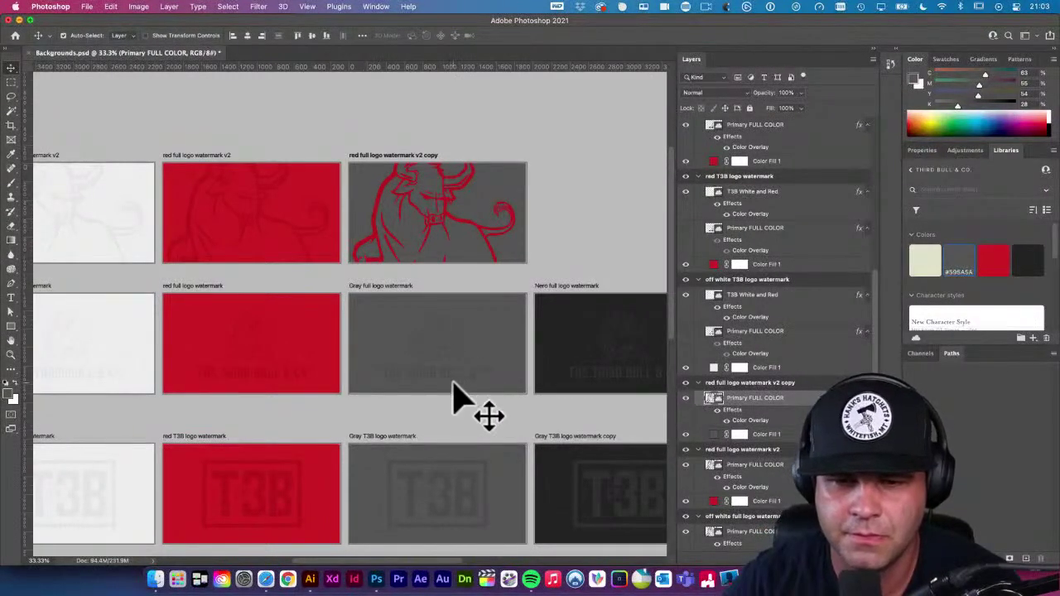
click(464, 497)
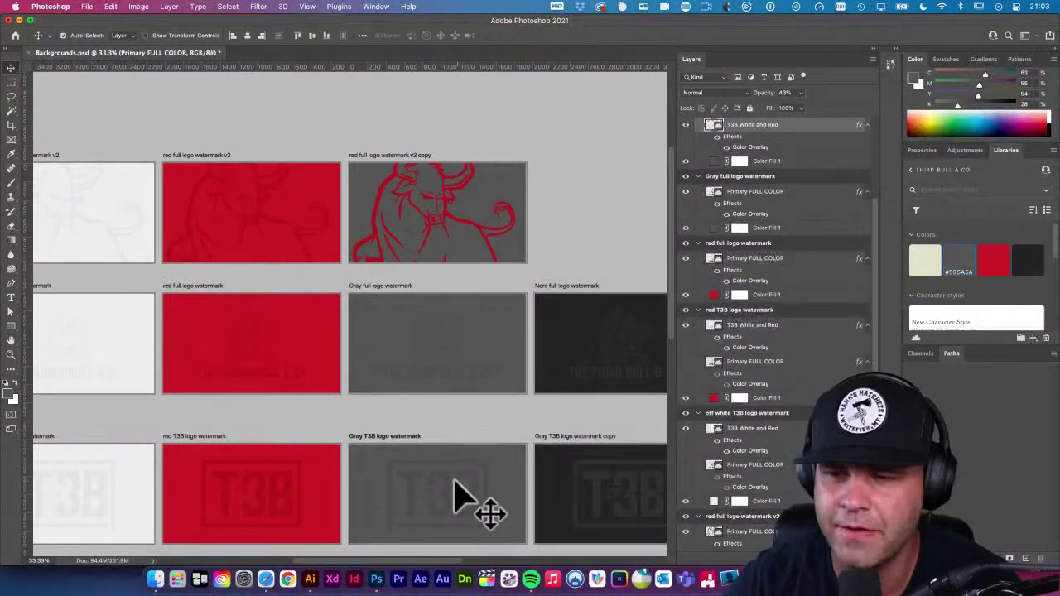
right_click(799, 141)
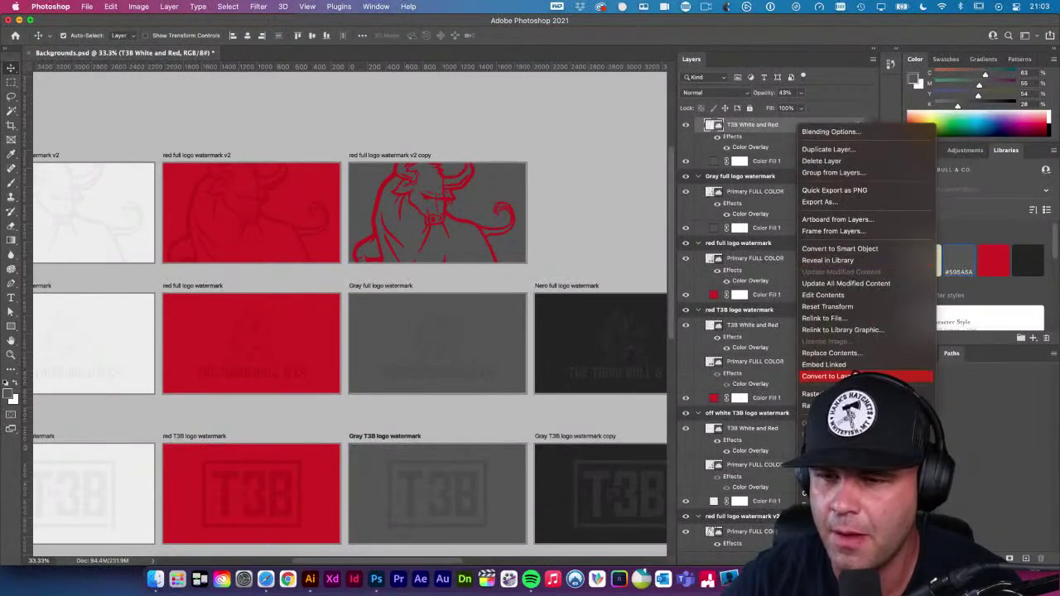
scroll(858, 373, down, 6)
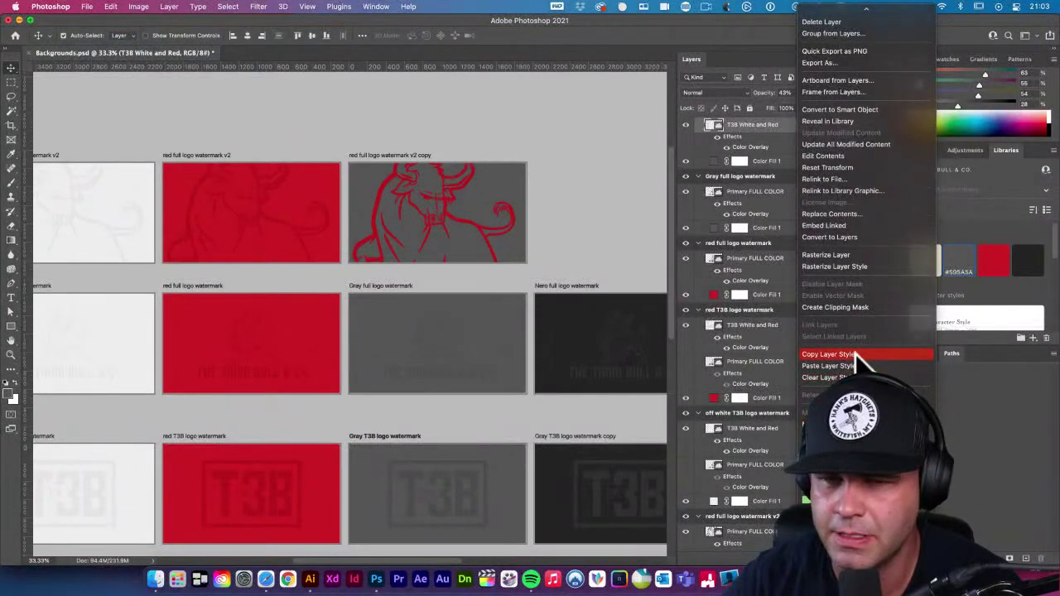
click(828, 354)
Paste the copied layer style onto the bull logo in the gray v2 artboard copy
click(446, 212)
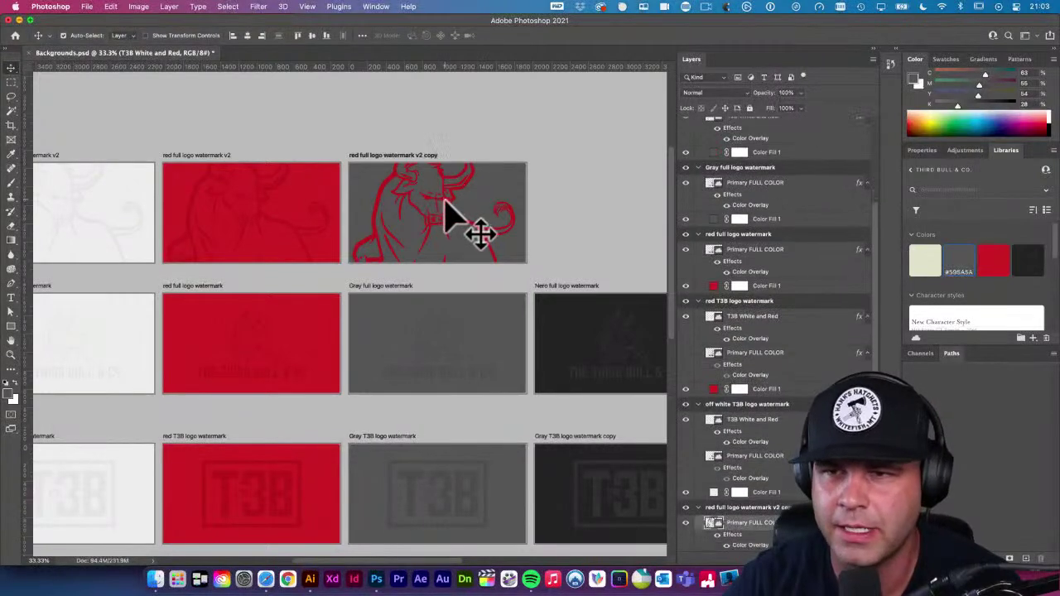
right_click(711, 524)
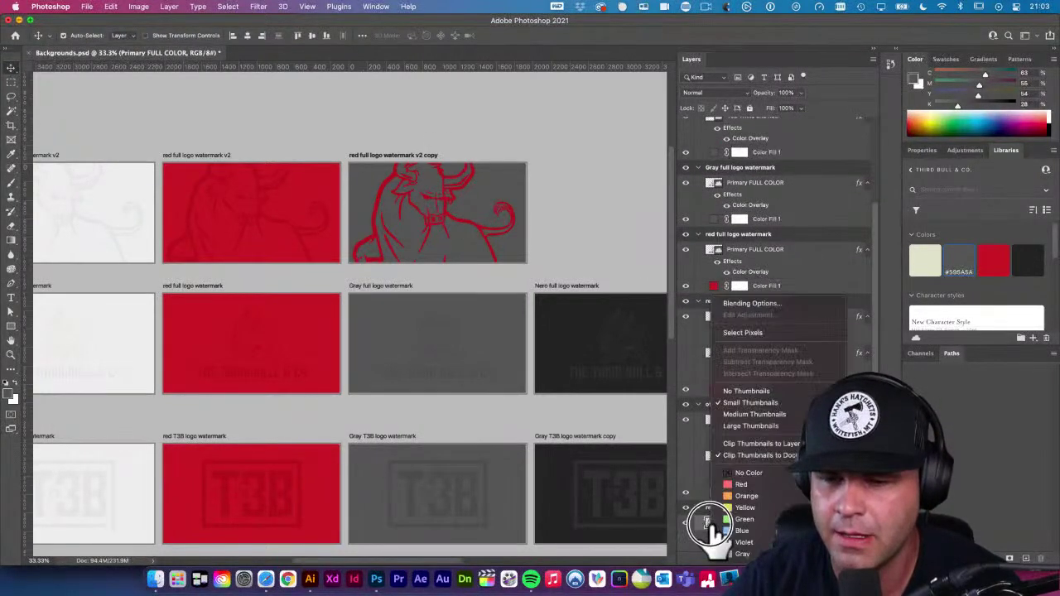
click(784, 443)
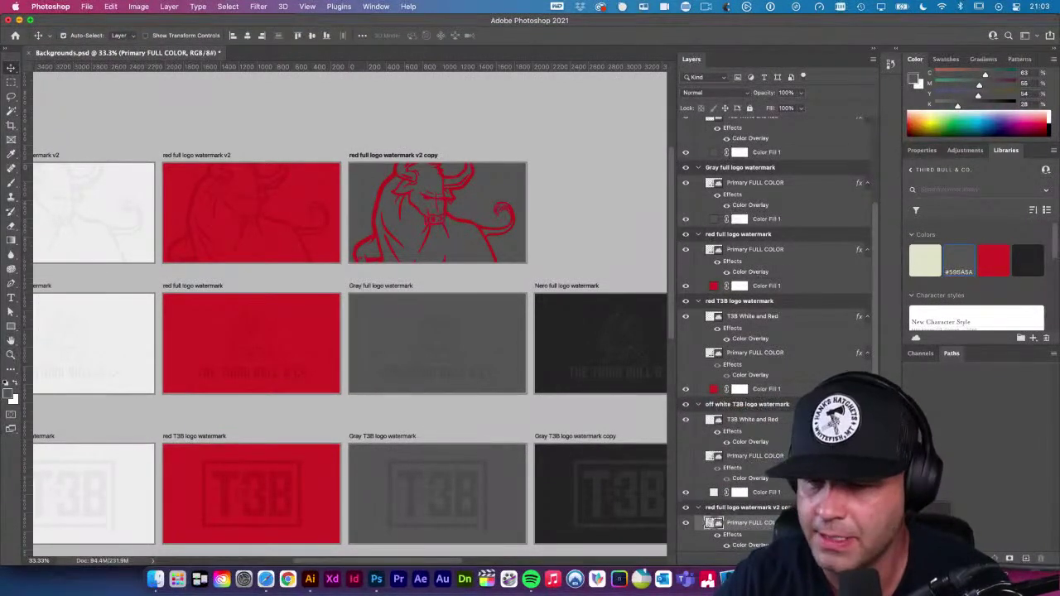
right_click(813, 455)
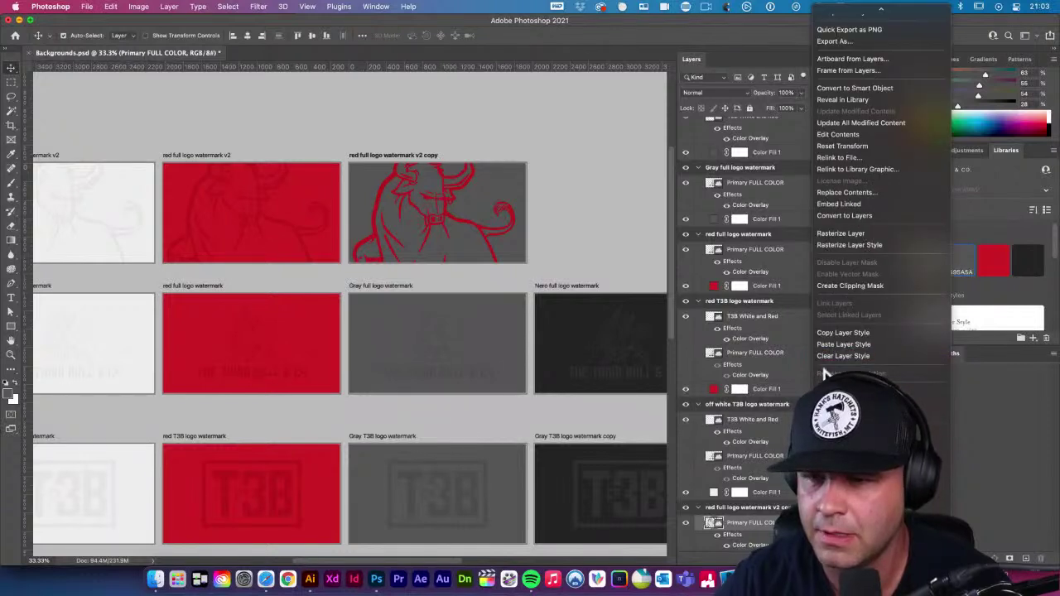
click(845, 345)
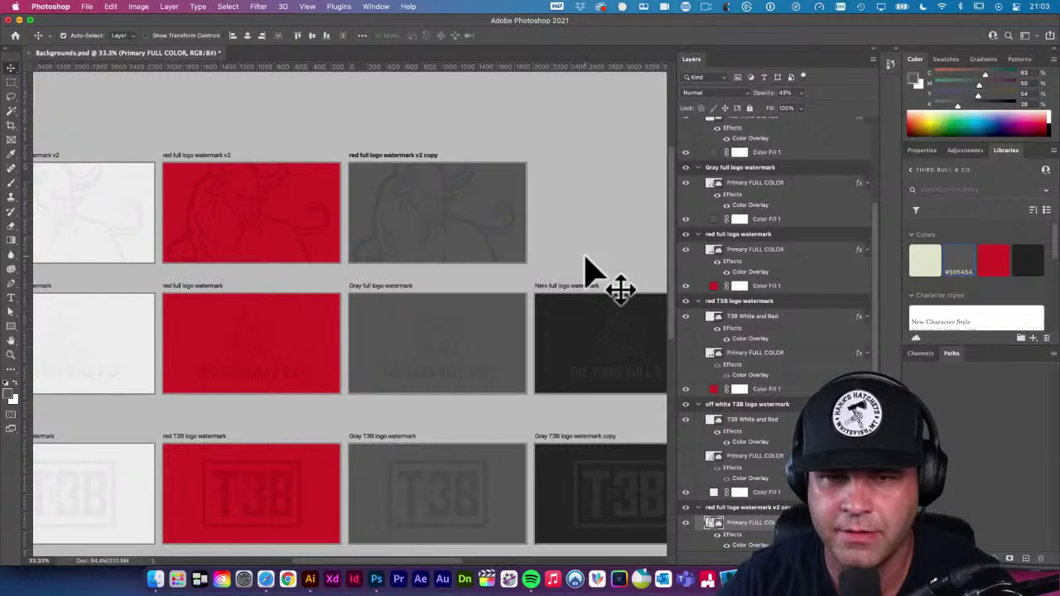
Rename the gray v2 artboard copy as Gray full logo watermark v2
drag(592, 244, 502, 248)
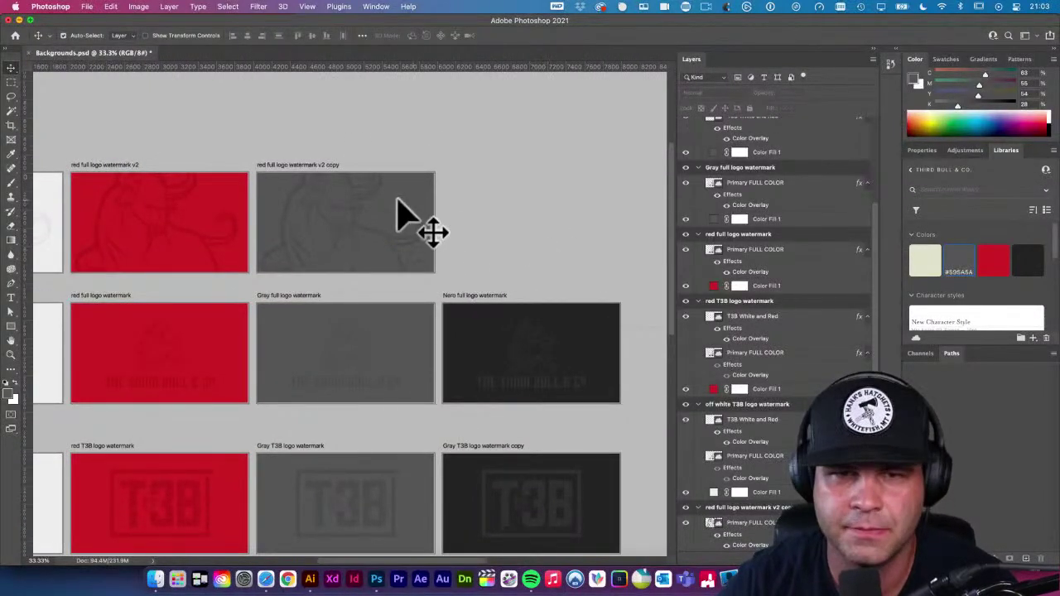
click(327, 169)
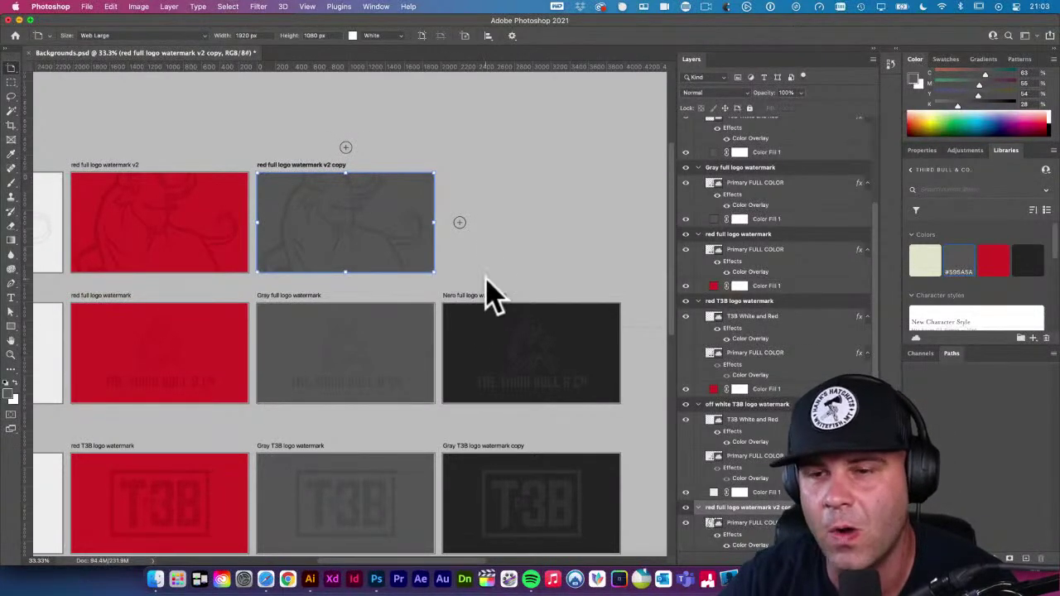
click(40, 81)
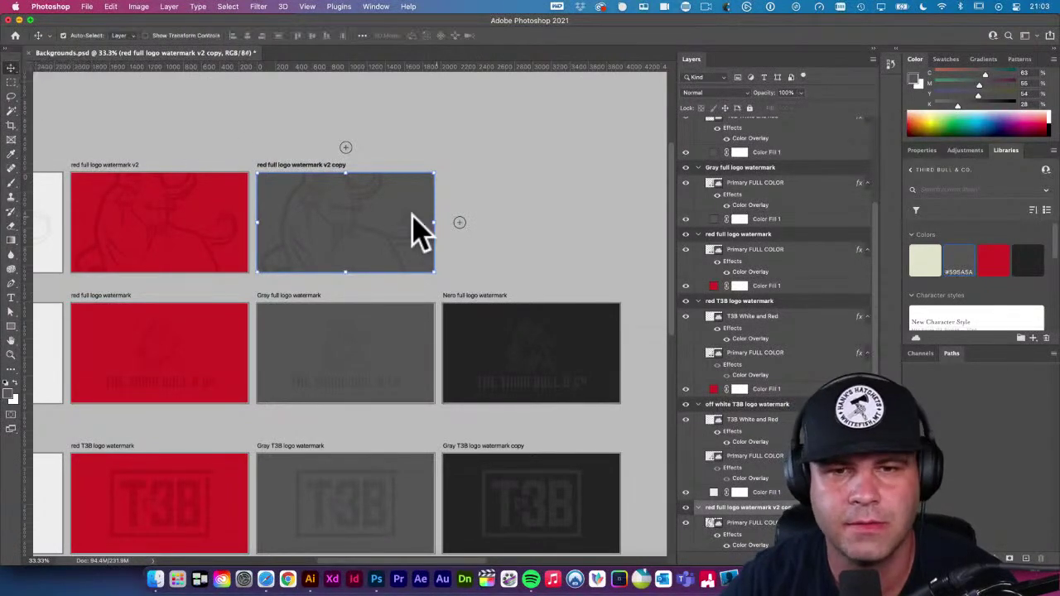
key(shift+v)
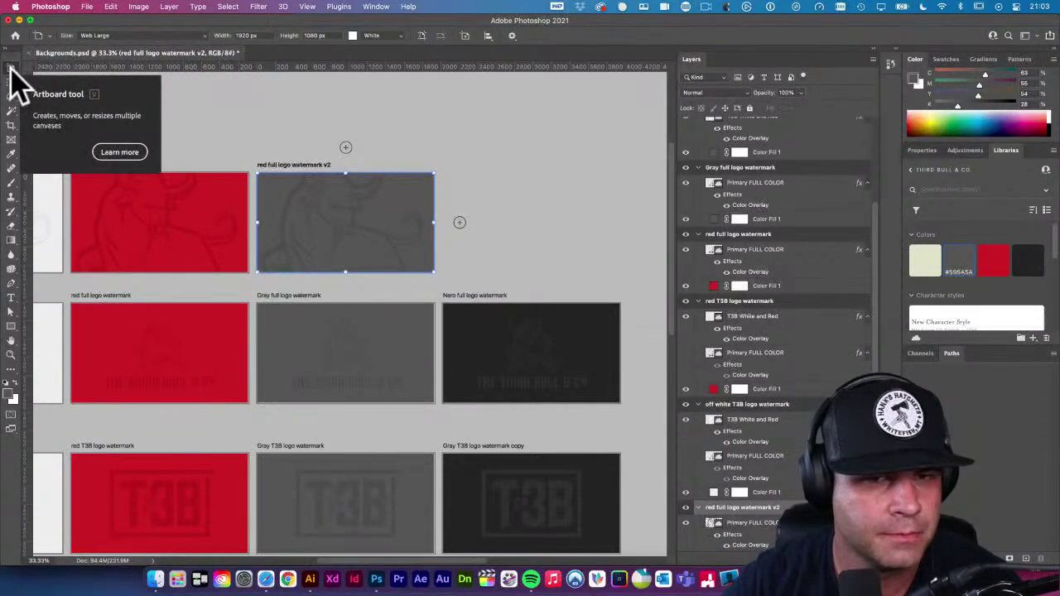
drag(10, 66, 46, 68)
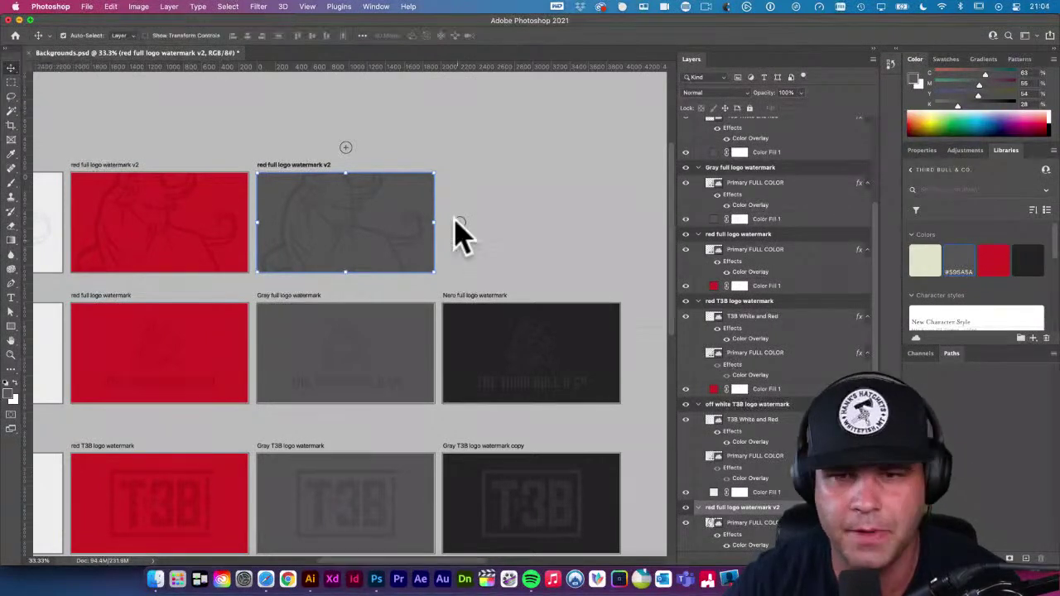
key(shift+v)
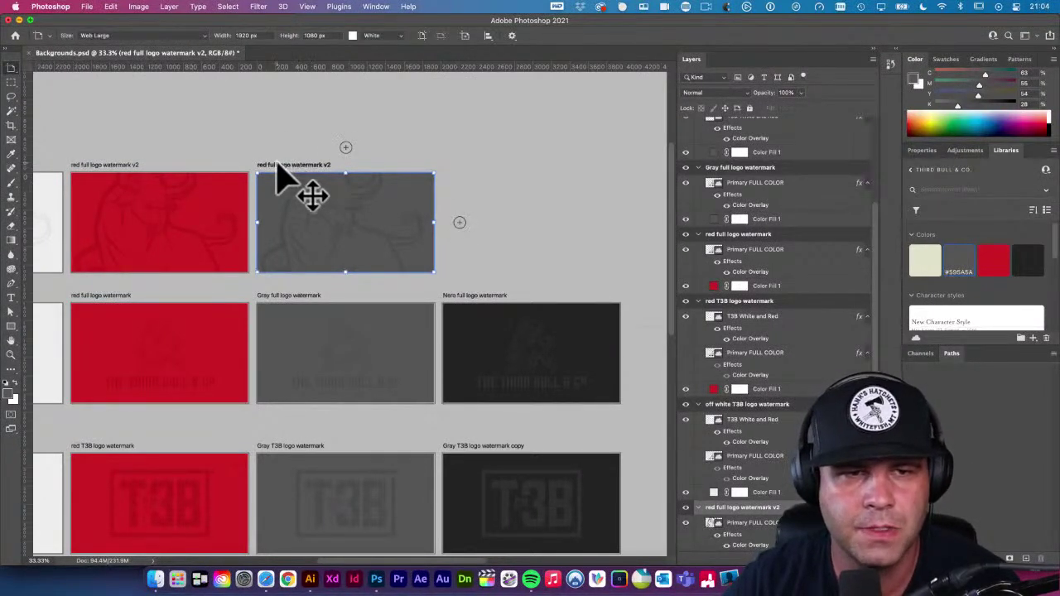
click(712, 509)
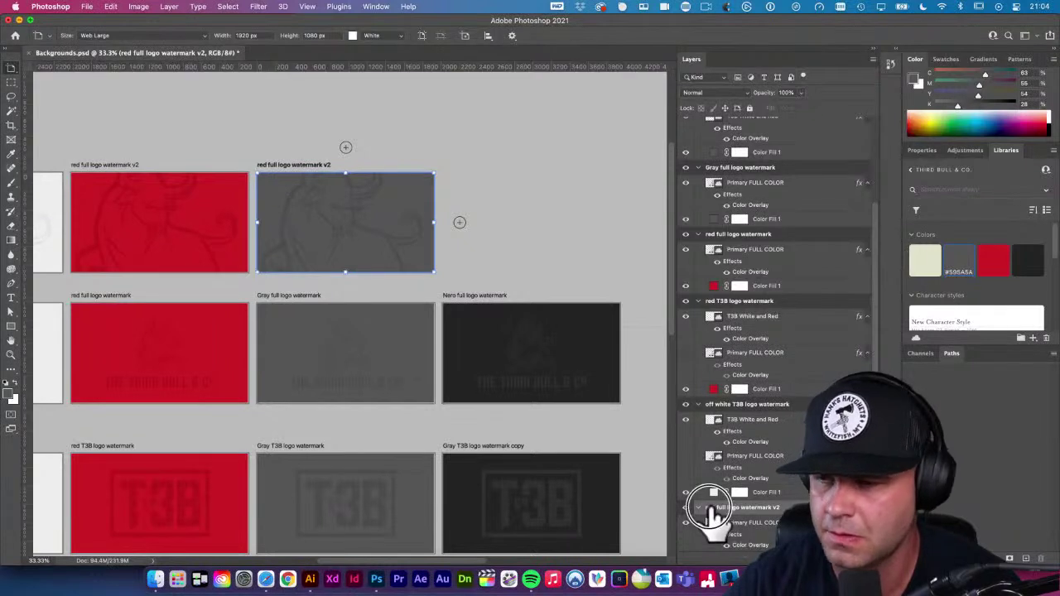
double_click(710, 508)
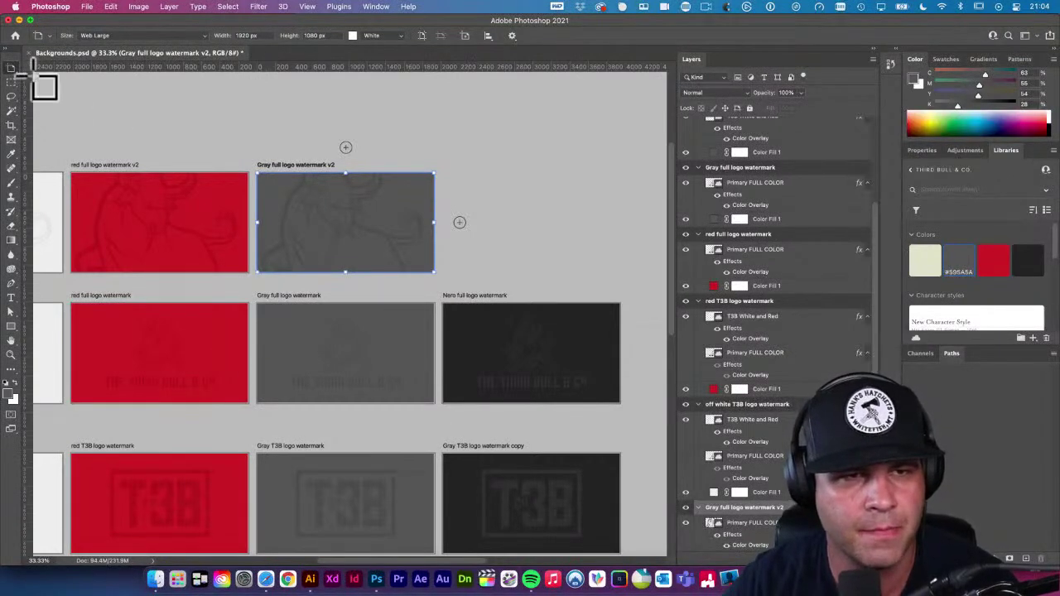
Rename the near-black T3B artboard as Nero T3B logo watermark copy and clear the selection
click(456, 445)
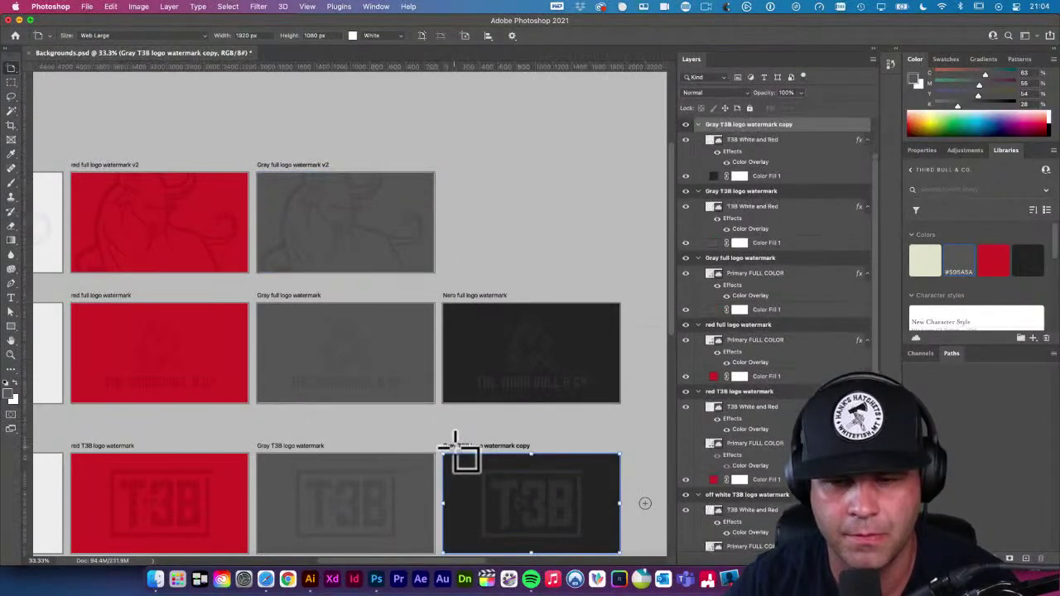
click(713, 124)
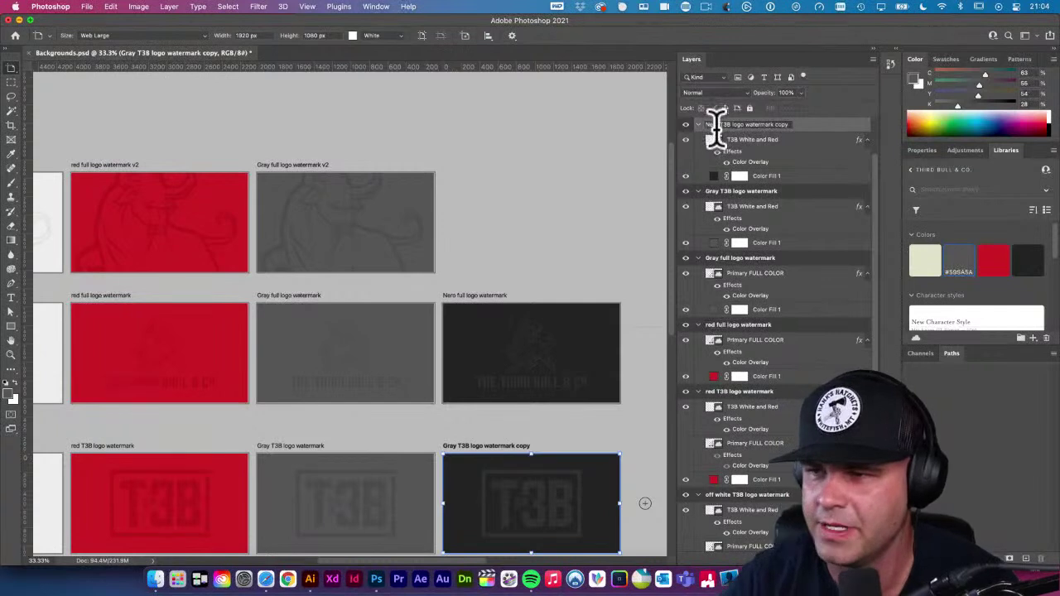
key(Return)
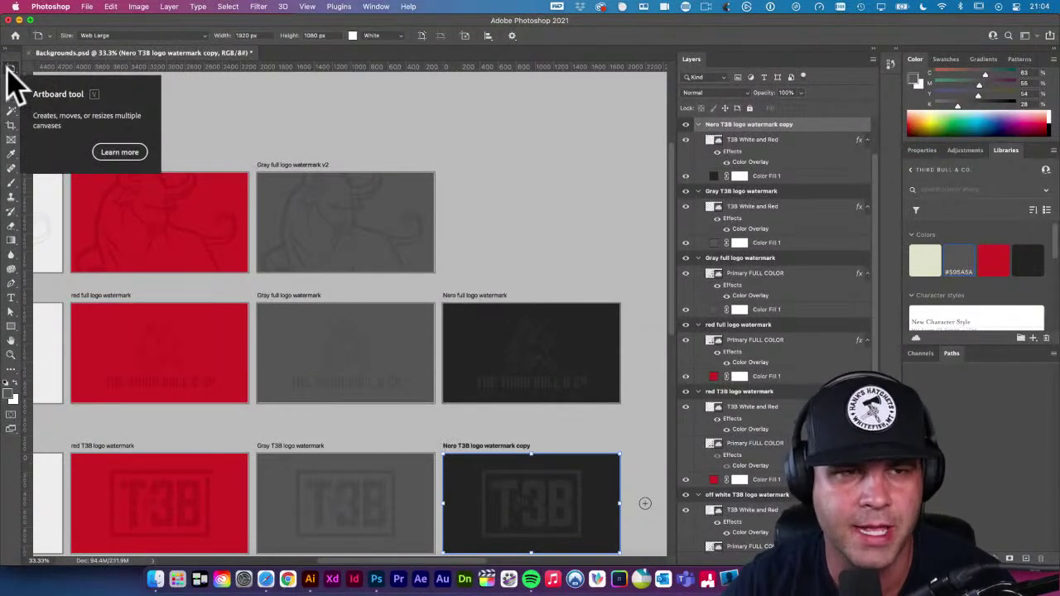
drag(12, 74, 51, 71)
click(334, 143)
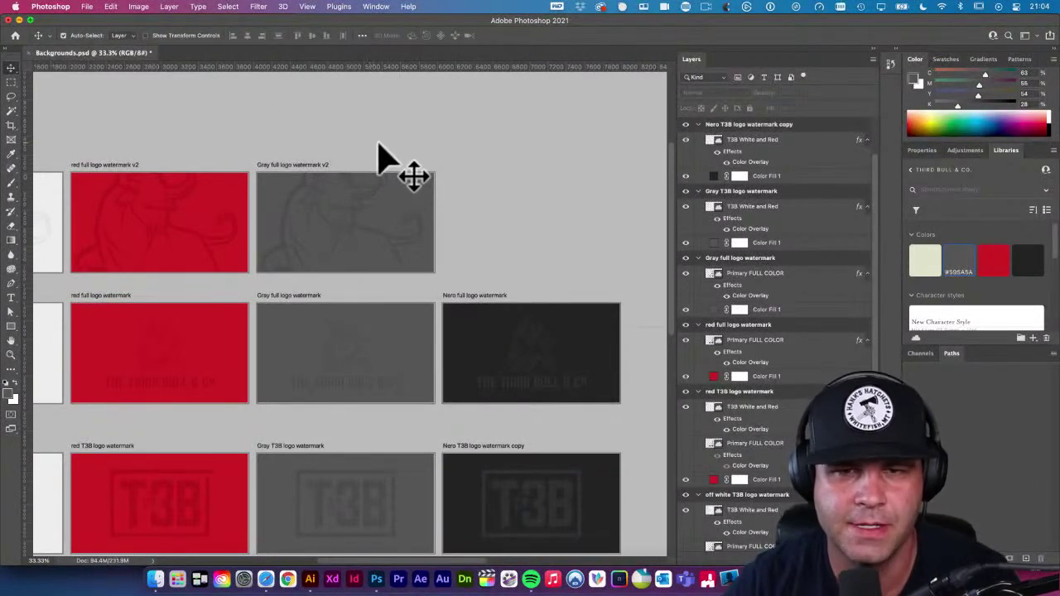
Duplicate the Gray full logo watermark v2 artboard into the space above the Nero full logo watermark artboard
scroll(351, 149, right, 2)
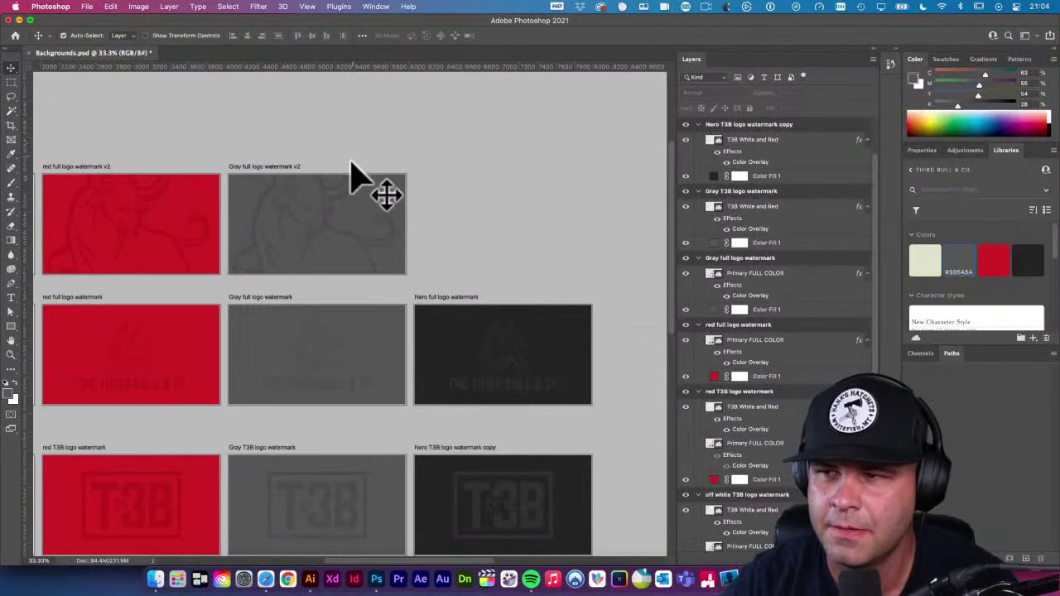
click(292, 167)
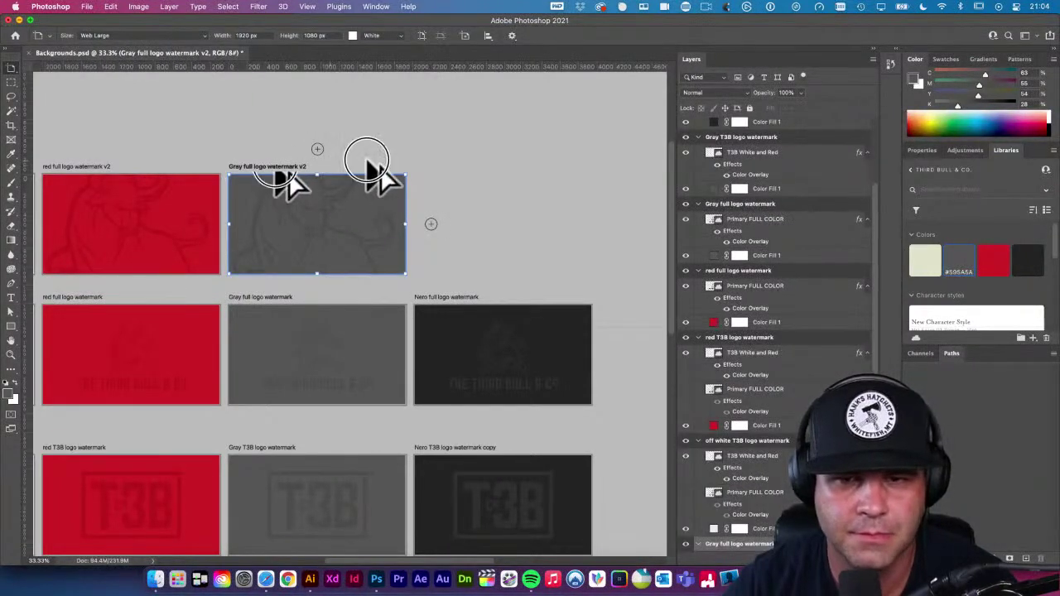
drag(432, 161, 453, 172)
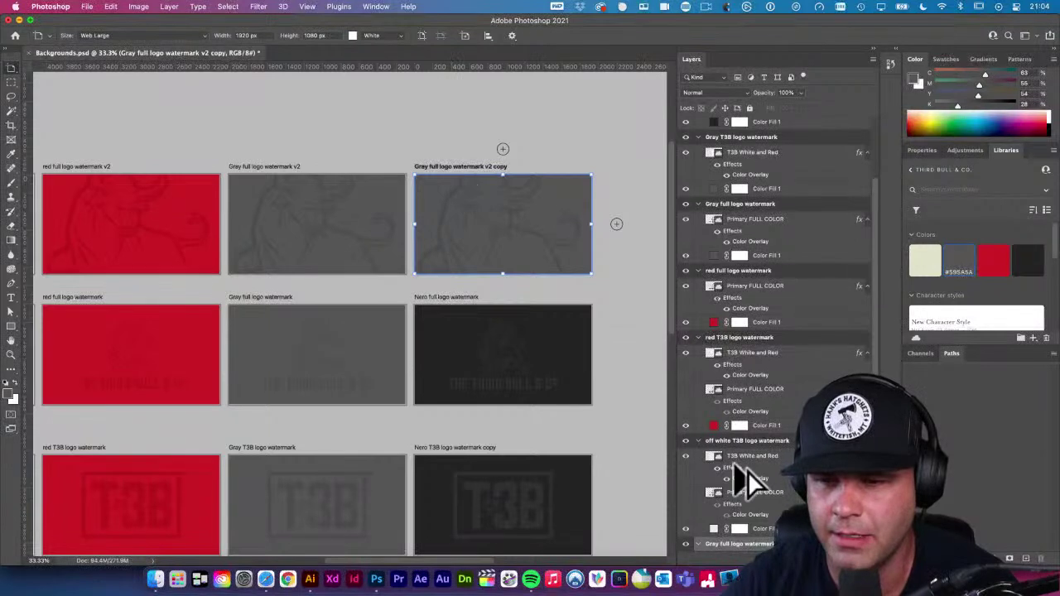
Rename the duplicated gray v2 artboard as Nero full logo watermark v2 and clear the selection
click(714, 544)
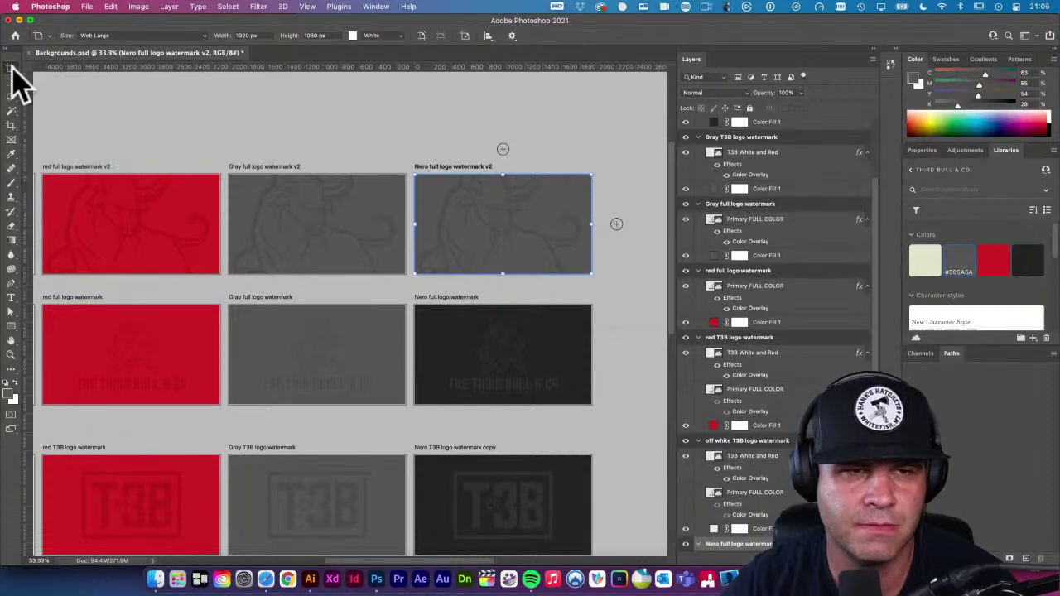
click(12, 68)
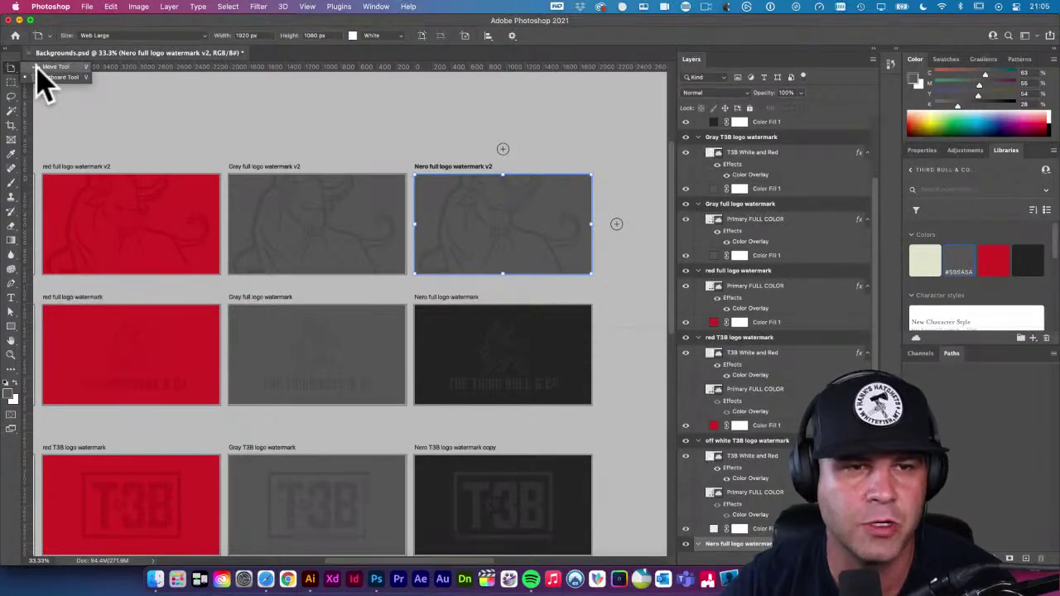
click(37, 67)
click(84, 124)
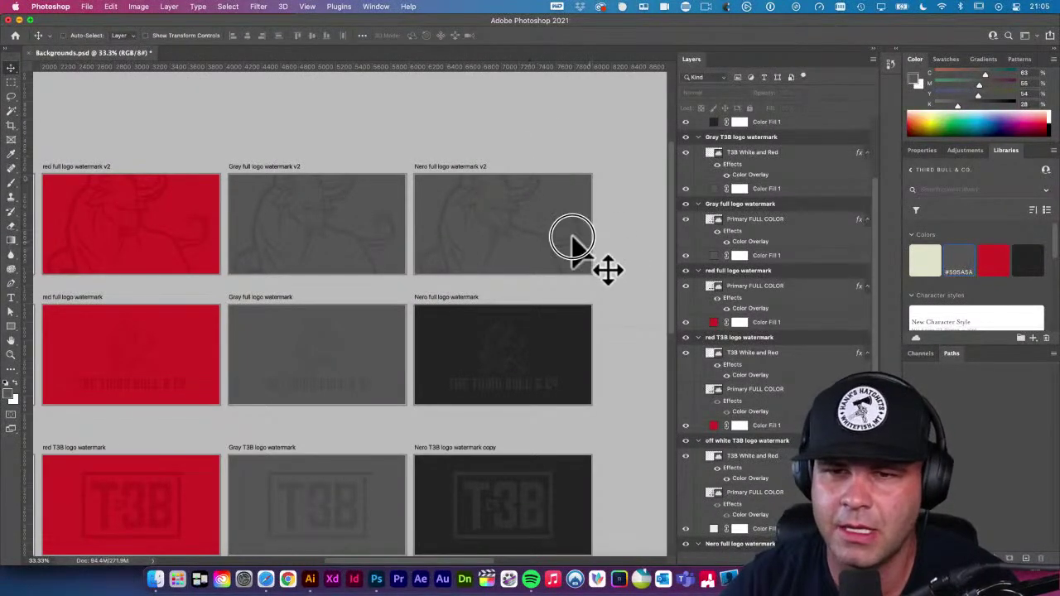
Change the background color fill of the Nero full logo watermark v2 artboard to the library near-black #272626
click(575, 184)
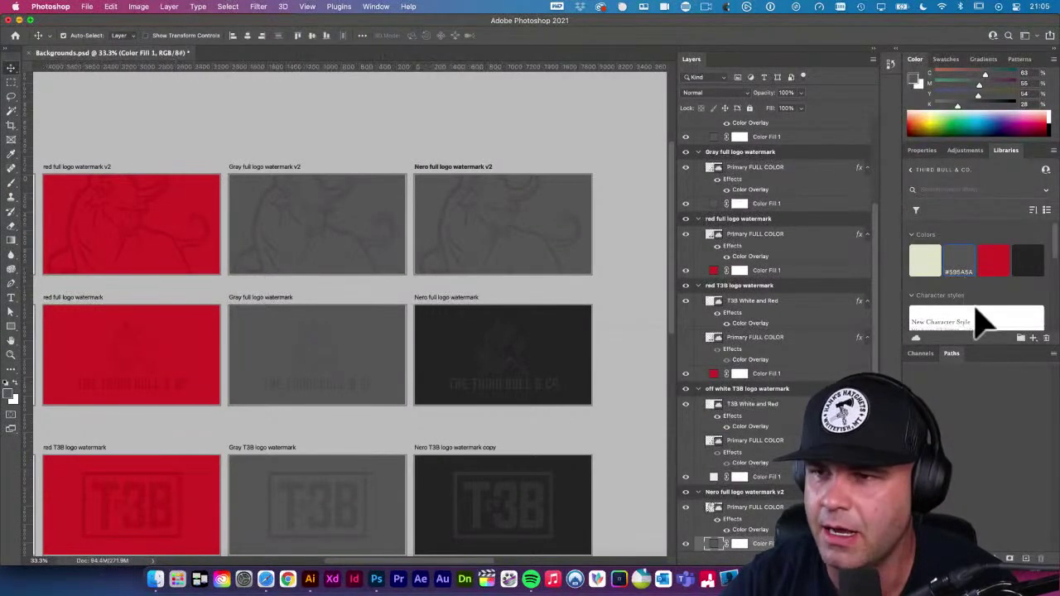
click(1032, 262)
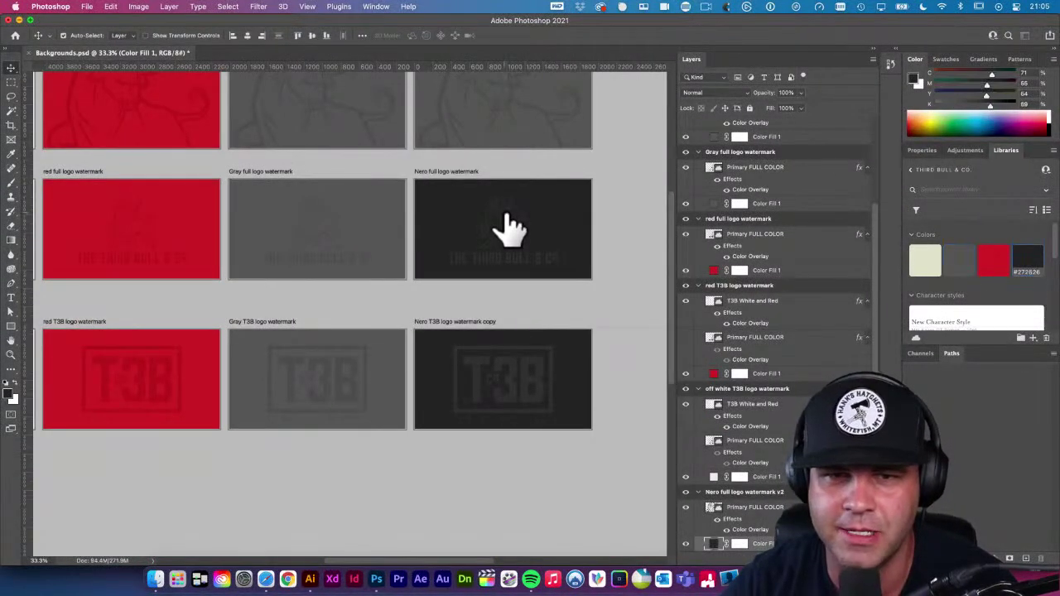
scroll(526, 224, up, 5)
scroll(521, 236, down, 3)
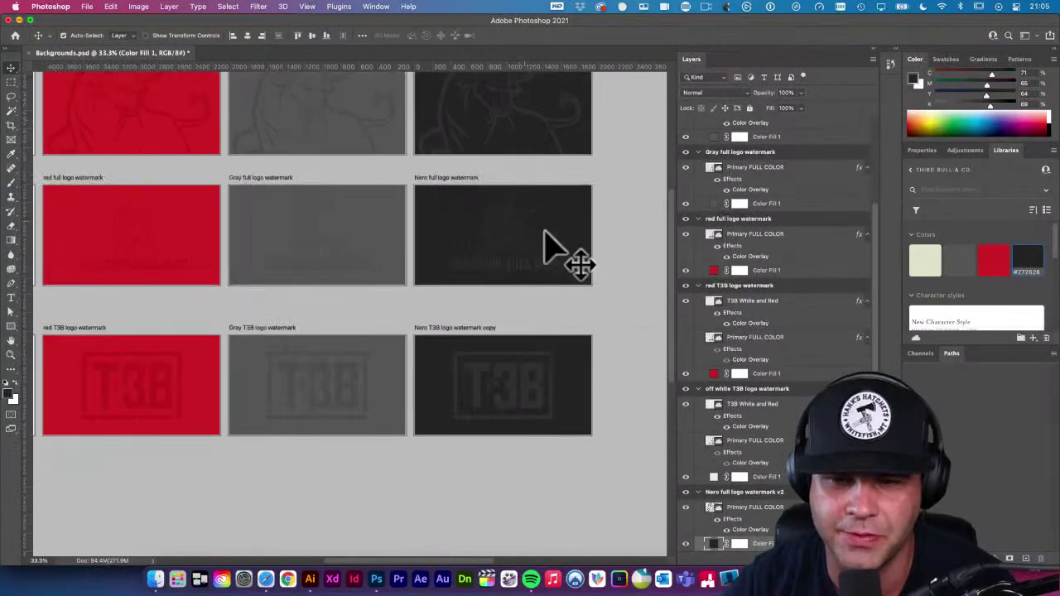
scroll(585, 256, up, 3)
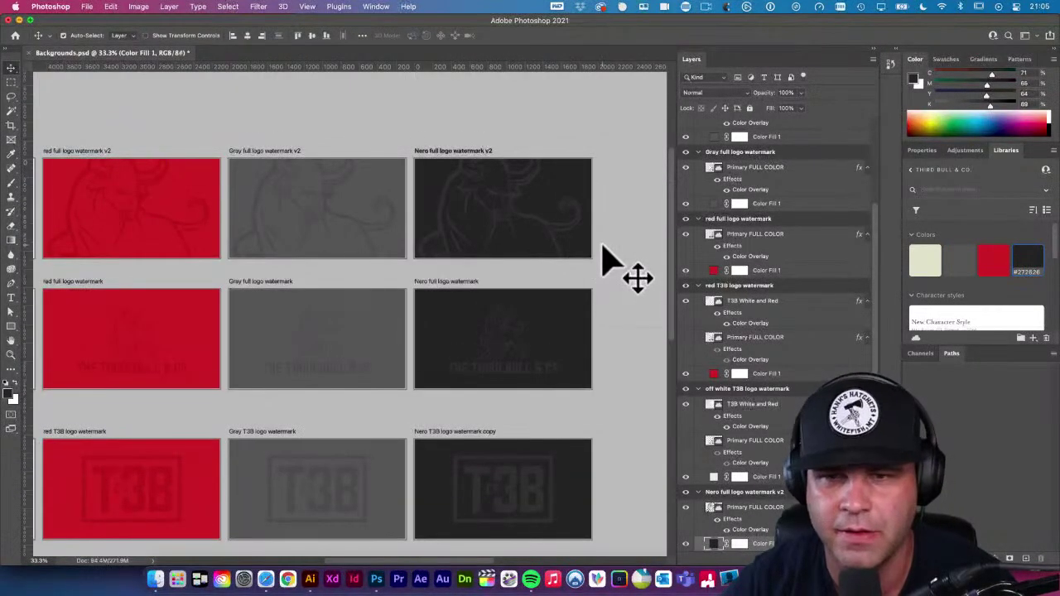
Copy the layer style of the T3B logo in the Nero T3B artboard and paste it onto the Nero v2 bull logo
click(551, 503)
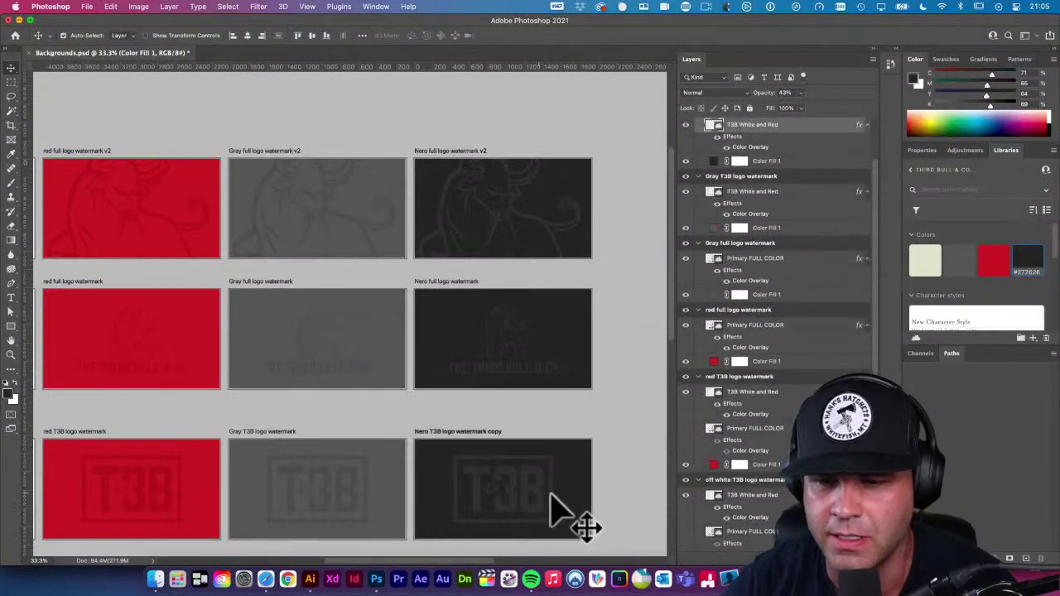
right_click(826, 128)
scroll(868, 252, down, 3)
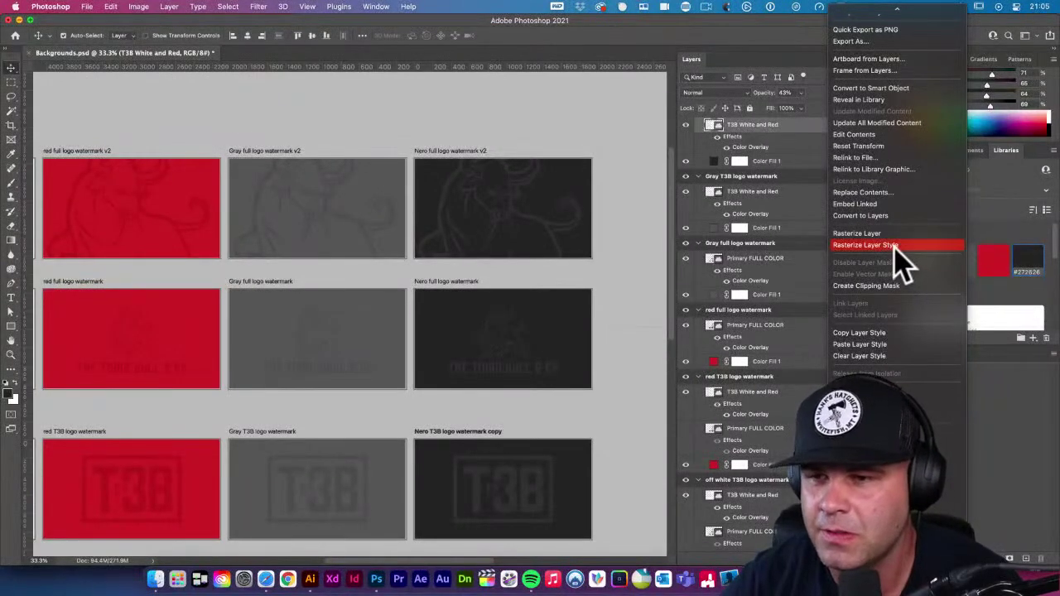
click(863, 332)
click(514, 225)
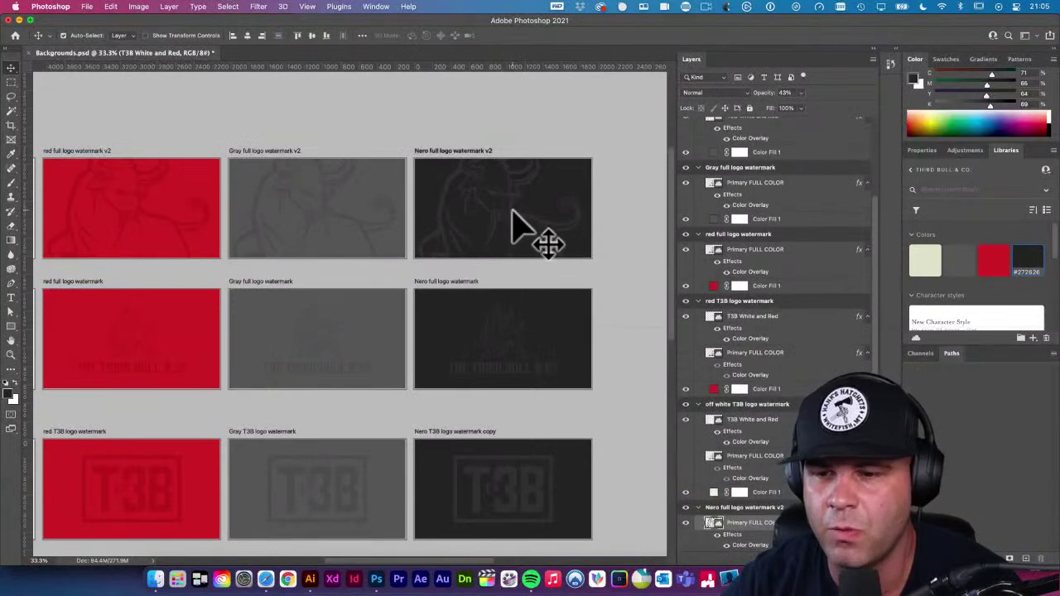
right_click(800, 522)
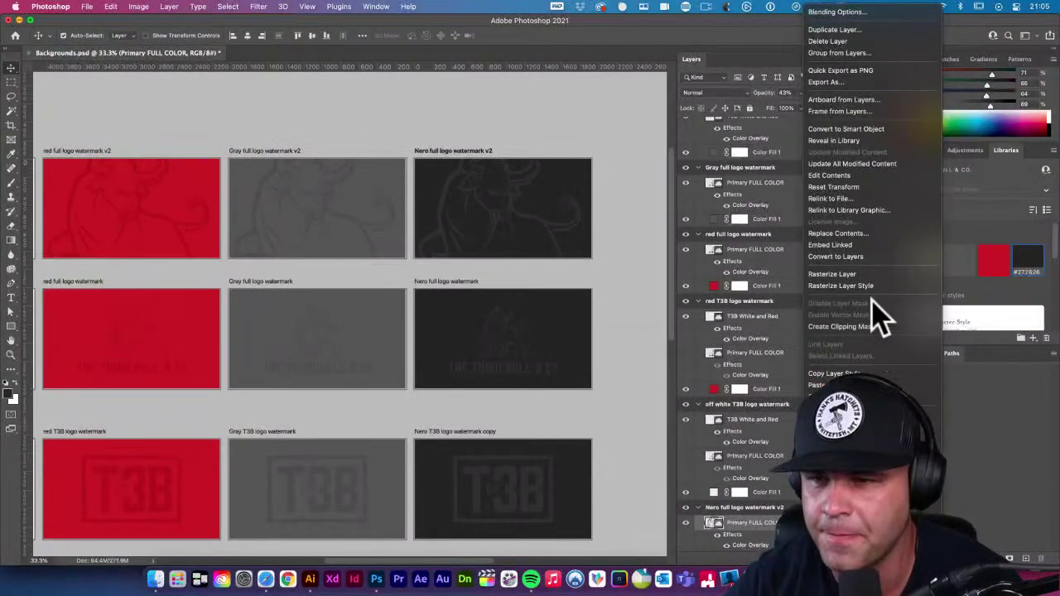
click(828, 385)
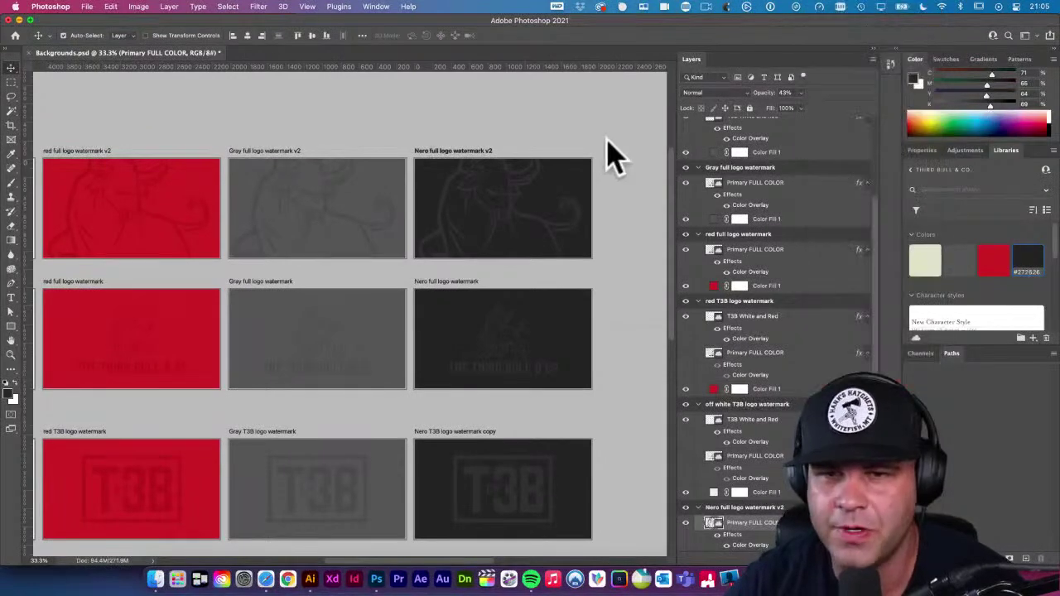
Clear the layer selection and save the Backgrounds.psd document
click(605, 149)
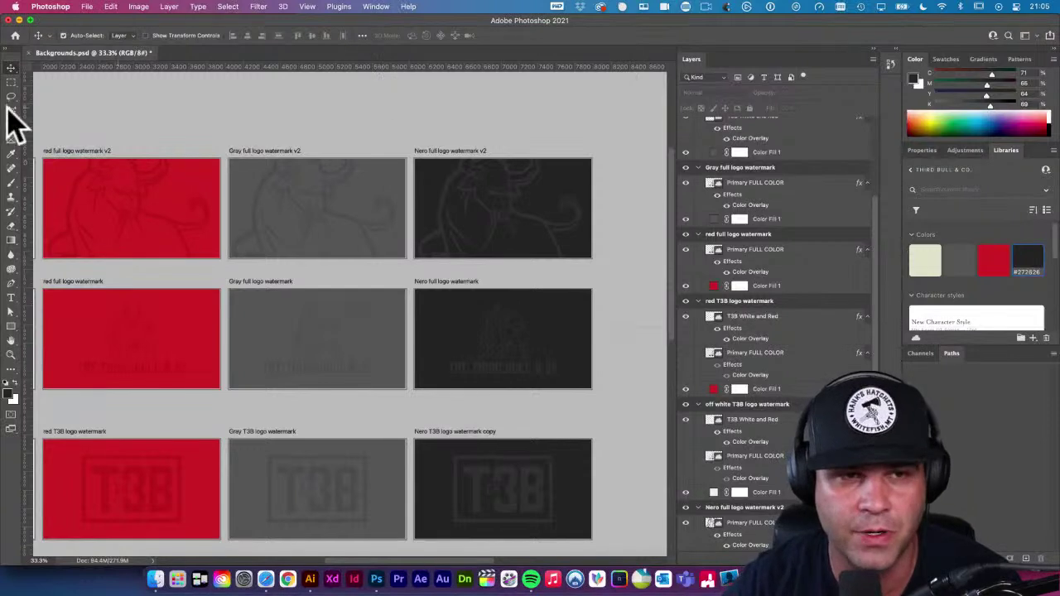
key(super+s)
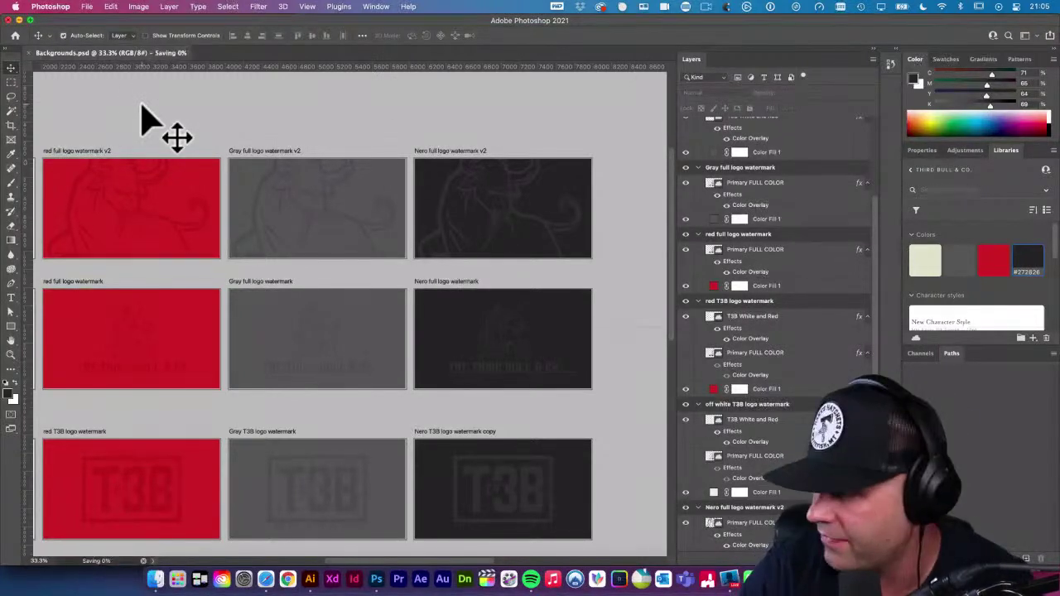
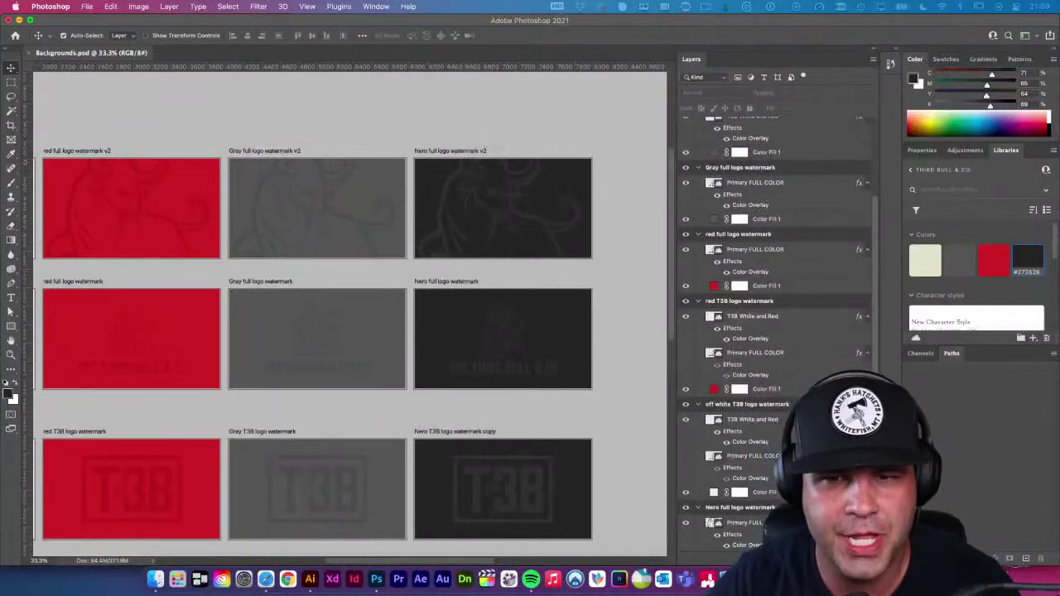
Look over the finished rows of full logo and T3B watermark artboards across all background colors
click(306, 290)
scroll(306, 290, down, 3)
scroll(307, 289, left, 5)
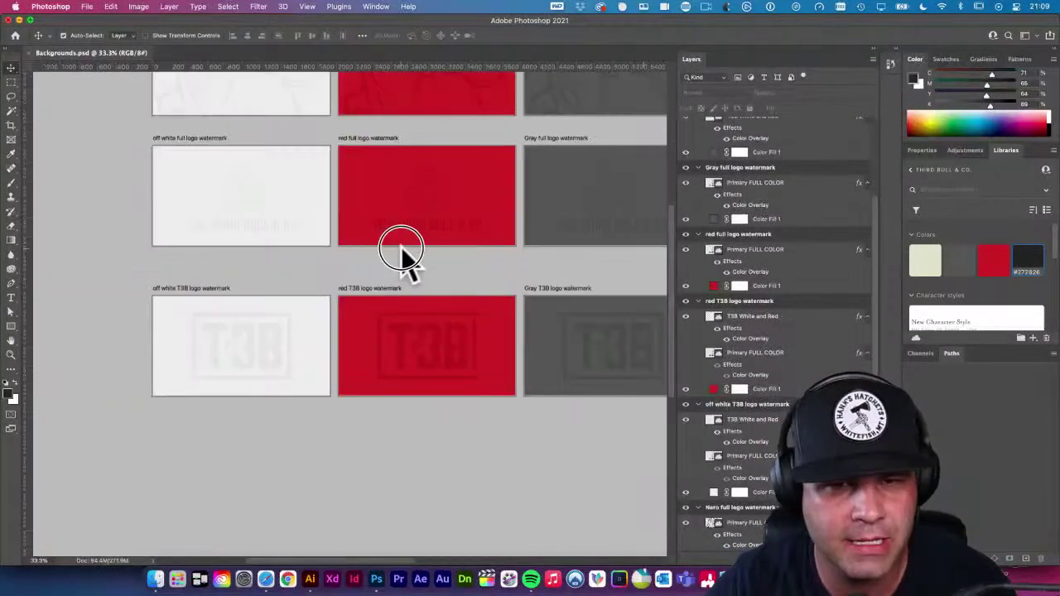
scroll(397, 256, down, 3)
scroll(397, 256, right, 2)
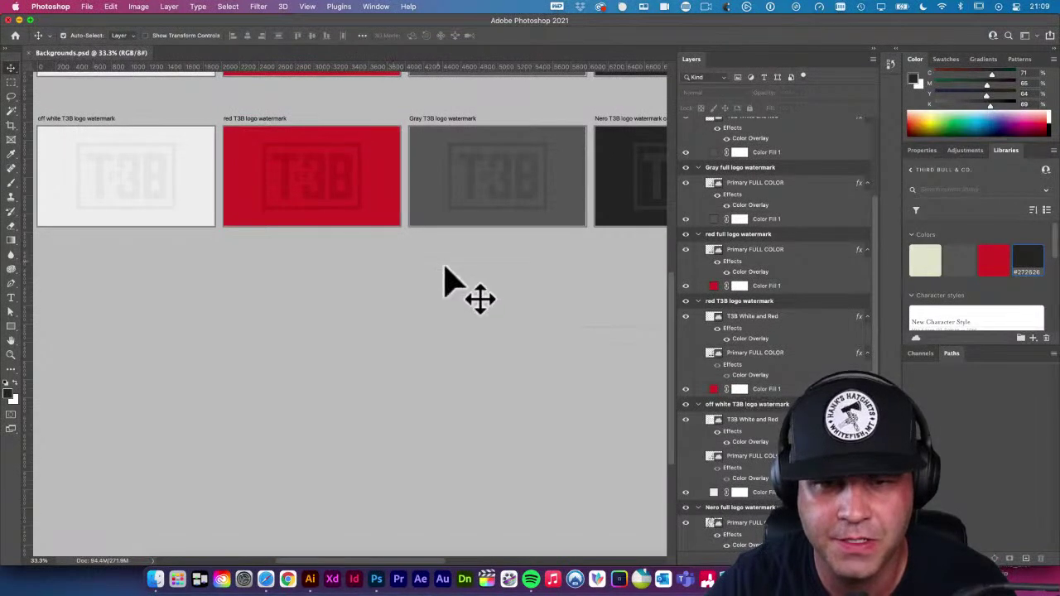
scroll(425, 373, up, 3)
scroll(426, 372, right, 2)
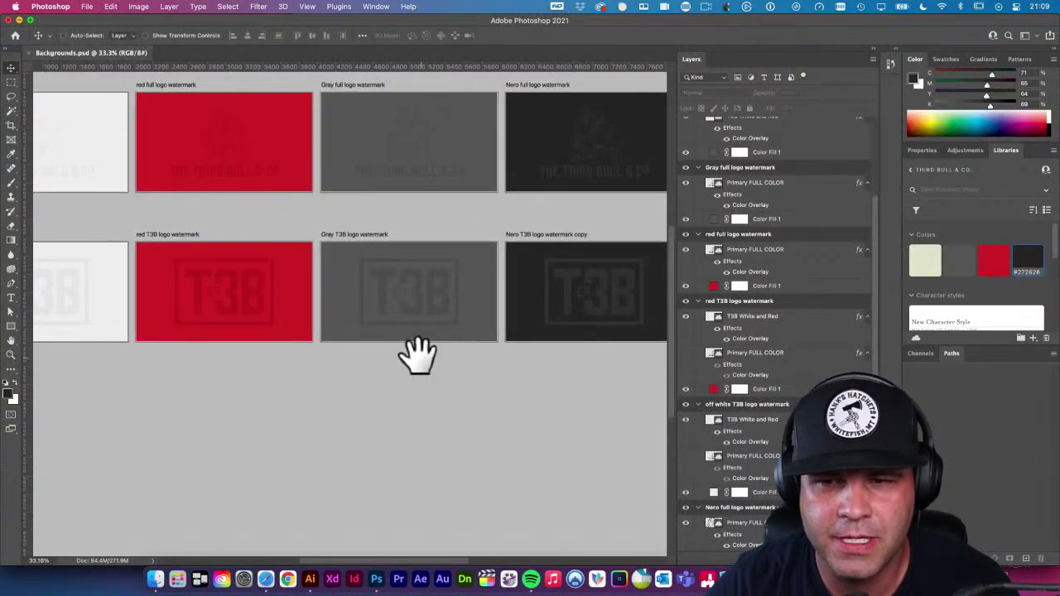
scroll(469, 438, up, 3)
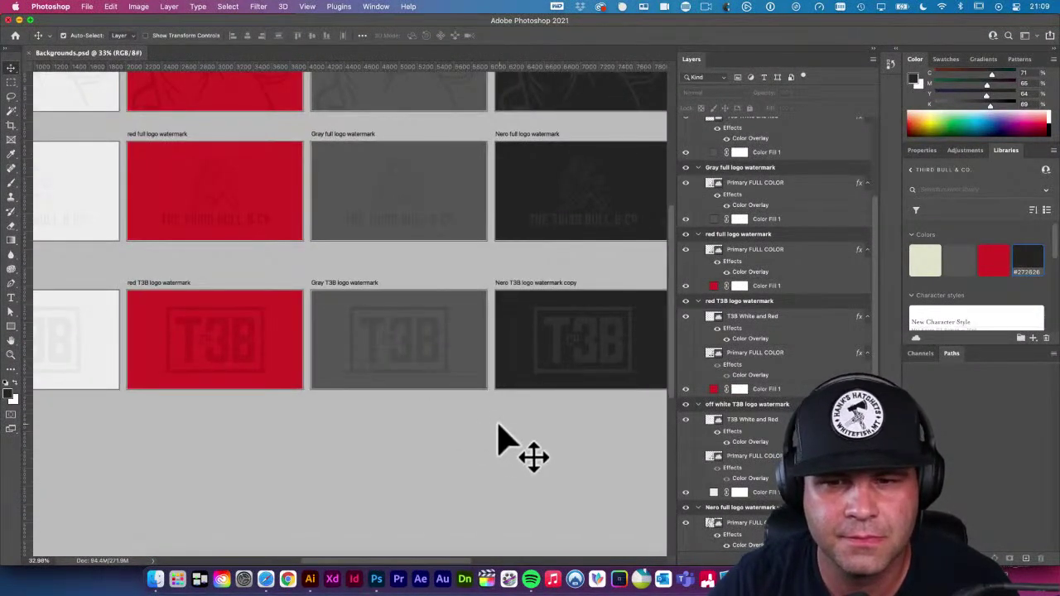
scroll(473, 421, down, 1)
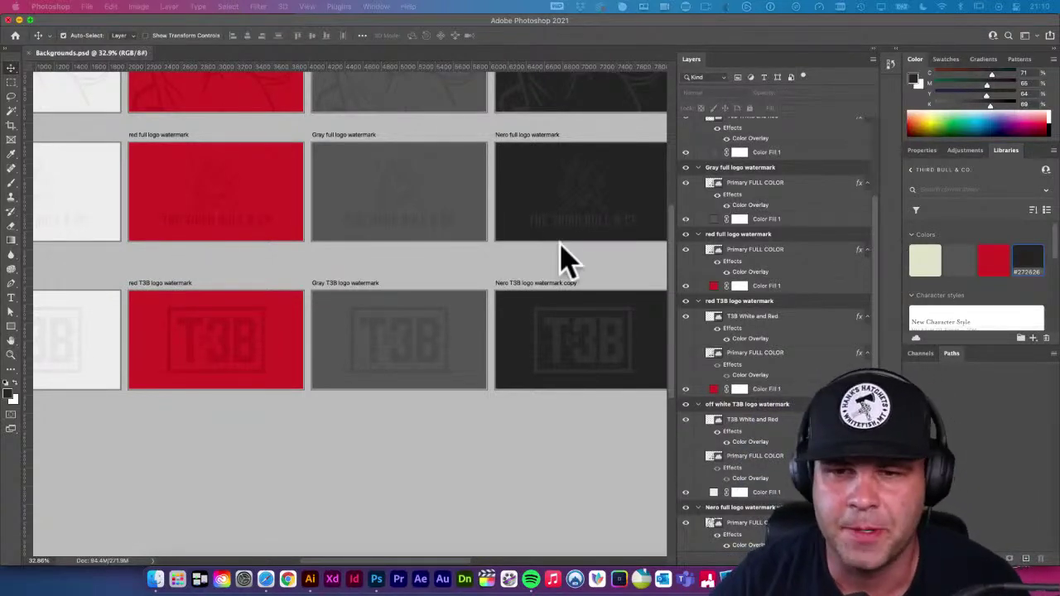
Inspect the off white full logo watermark up close and compare it with the other artboards across all three rows
click(517, 266)
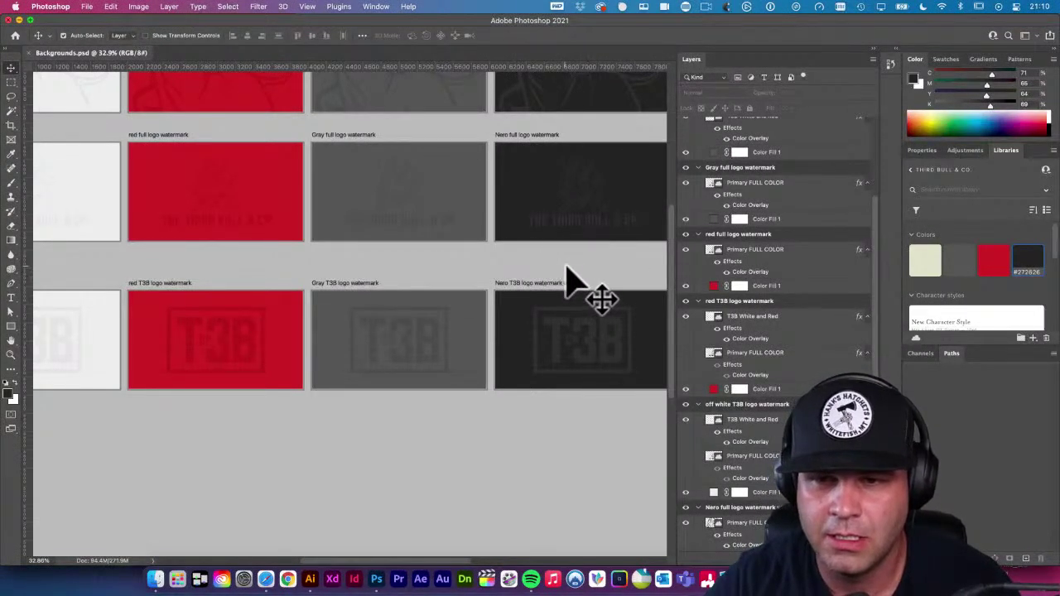
scroll(589, 284, up, 1)
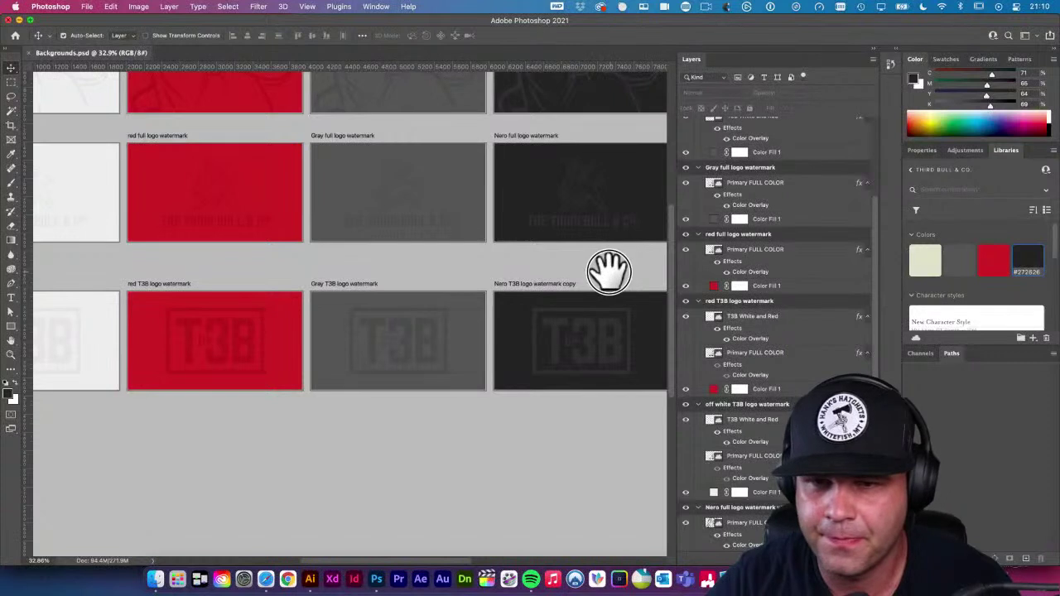
scroll(563, 261, left, 1)
scroll(563, 261, down, 1)
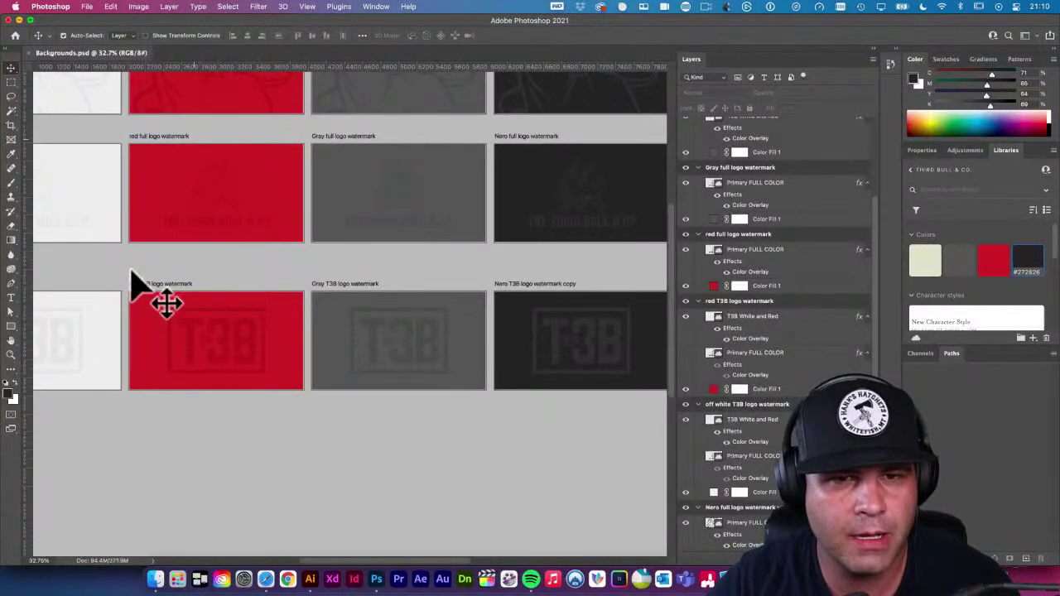
drag(486, 274, 448, 263)
click(448, 263)
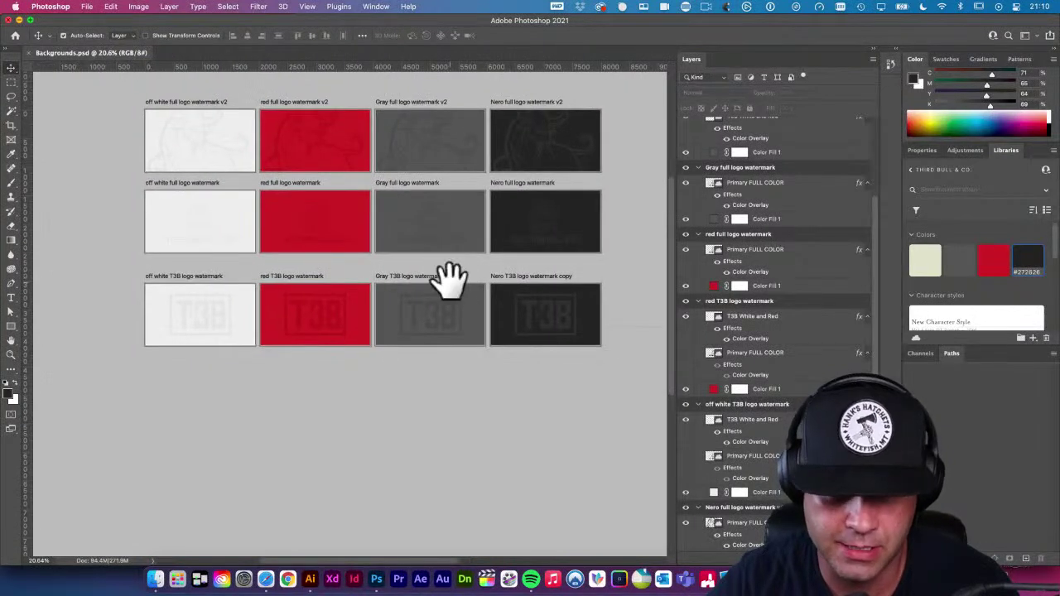
scroll(423, 277, up, 1)
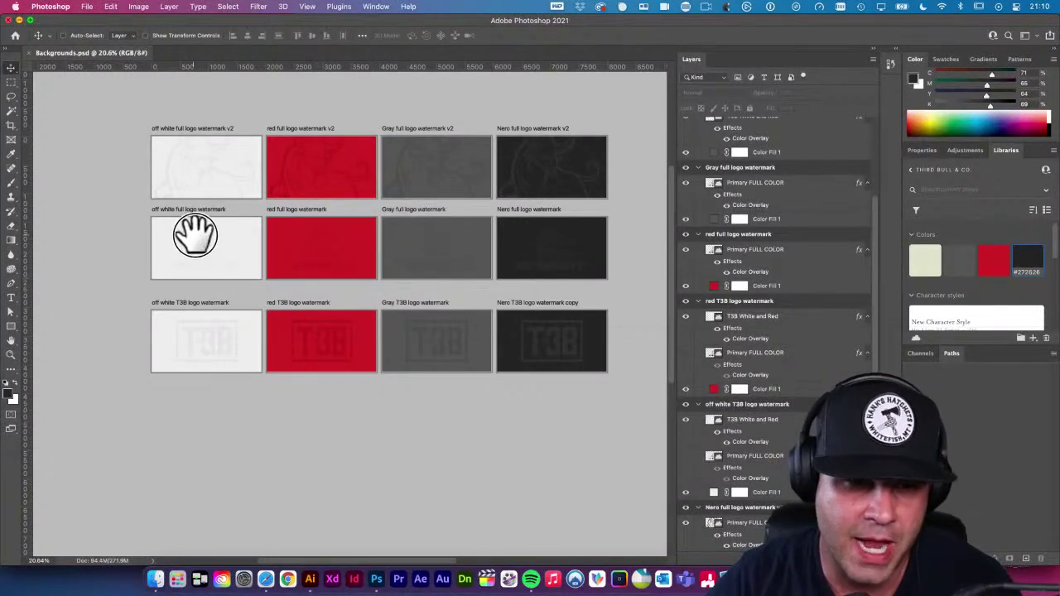
scroll(190, 236, up, 10)
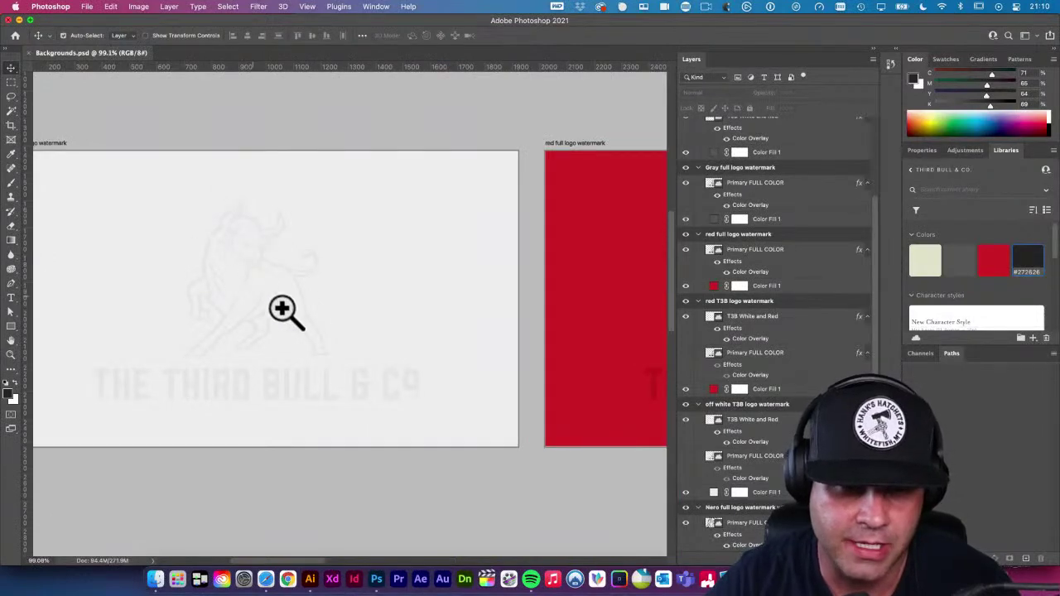
scroll(270, 296, down, 8)
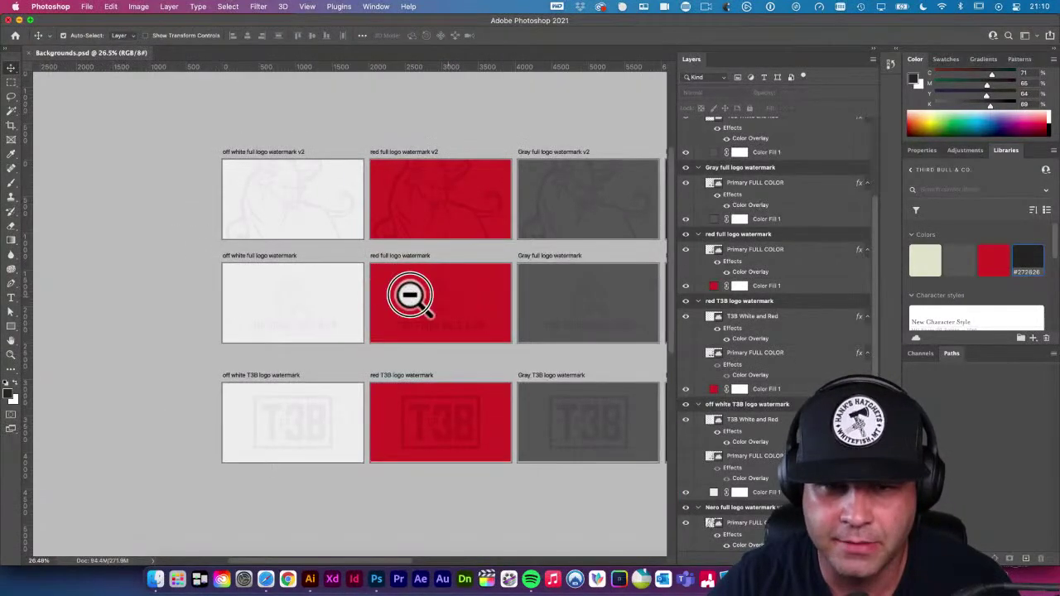
scroll(372, 298, right, 3)
scroll(414, 311, left, 1)
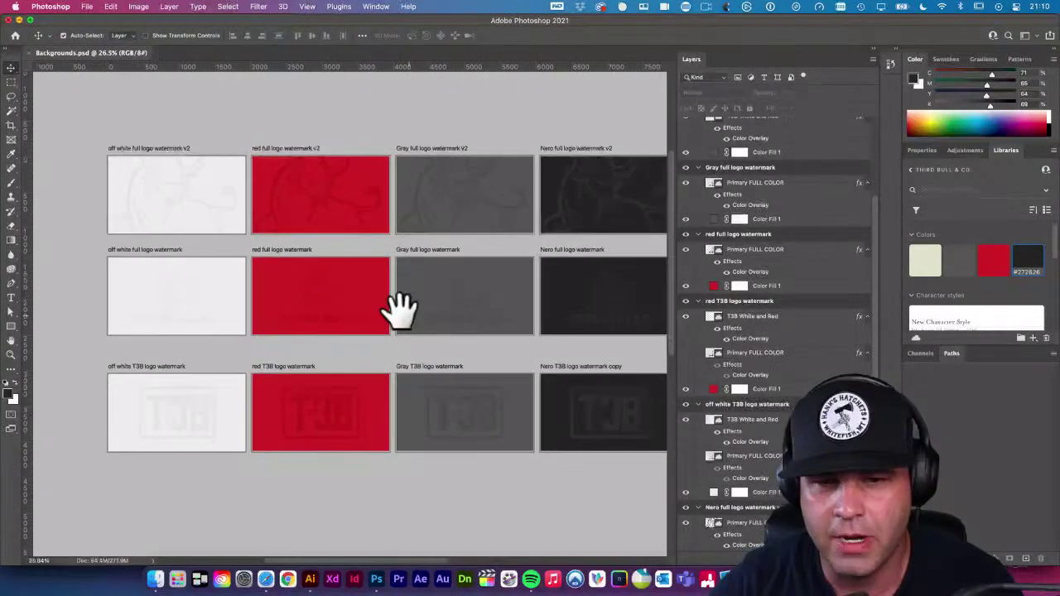
scroll(401, 313, down, 1)
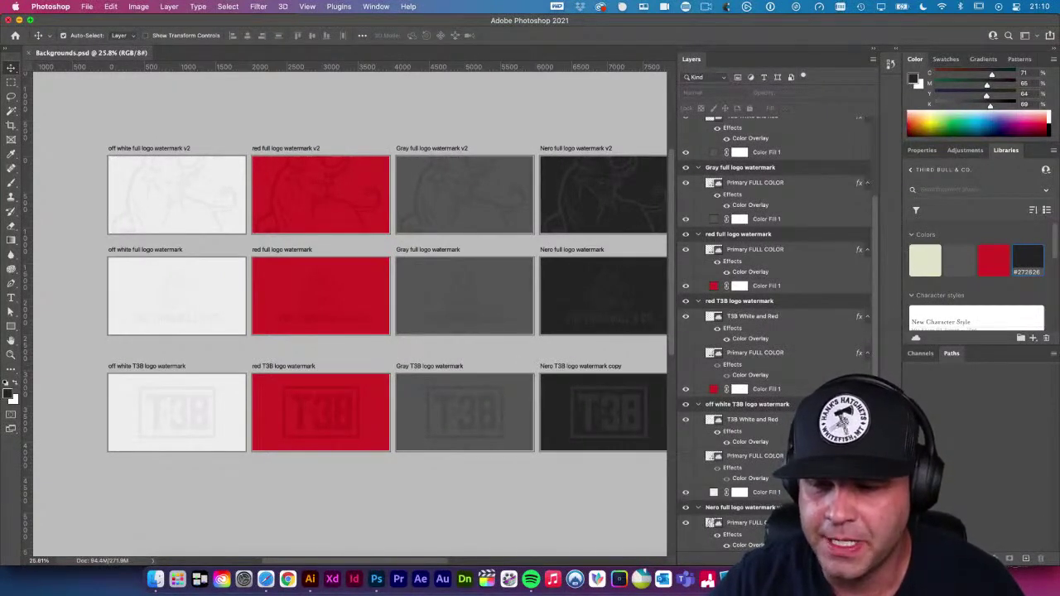
Switch to PowerPoint, delete the orange picture covering the slide, and return to the Backgrounds.psd document in Photoshop
key(super+Tab)
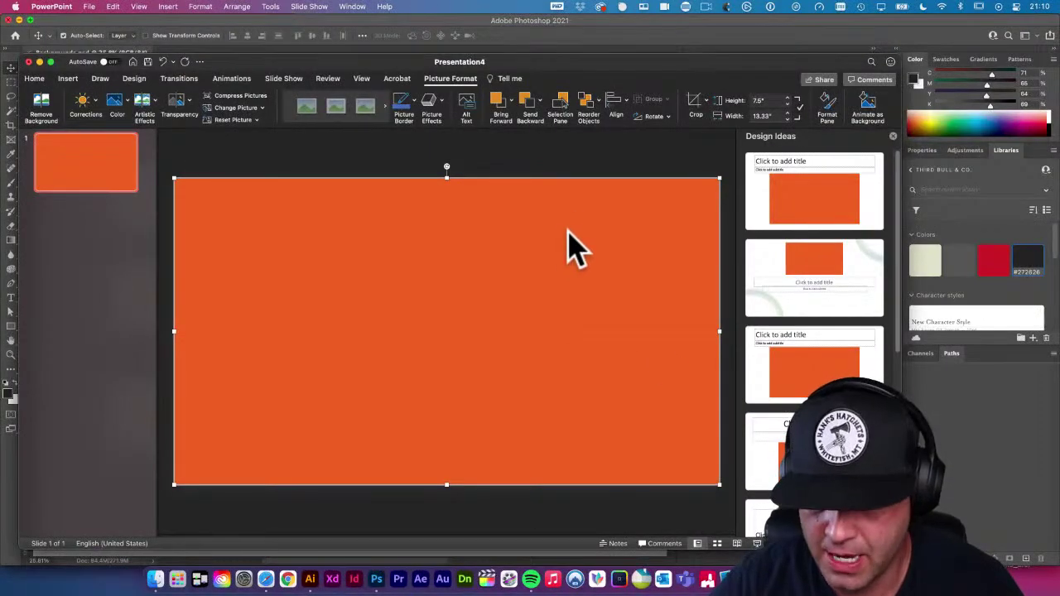
key(BackSpace)
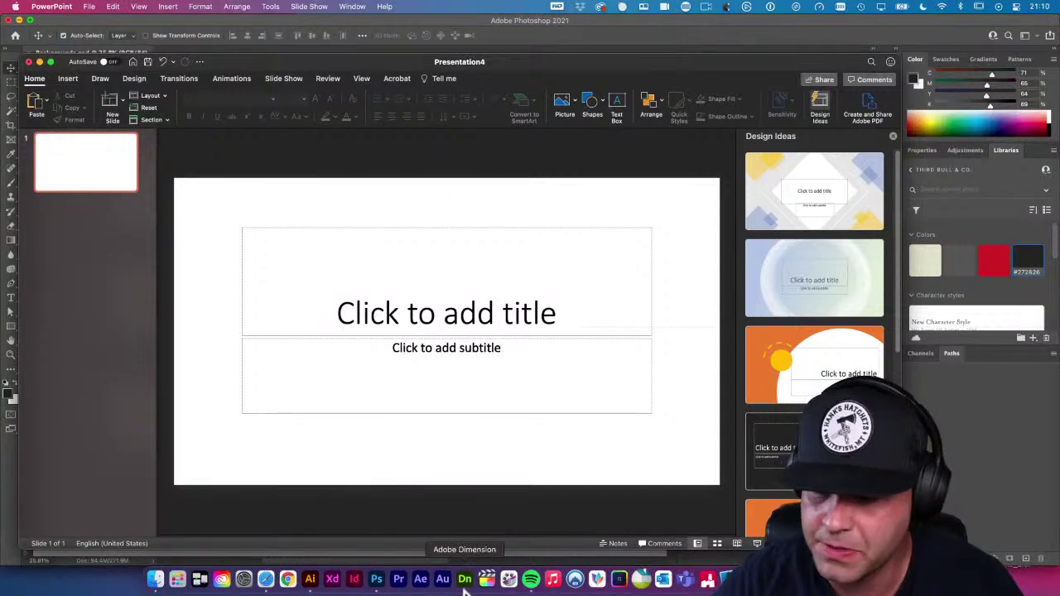
click(311, 579)
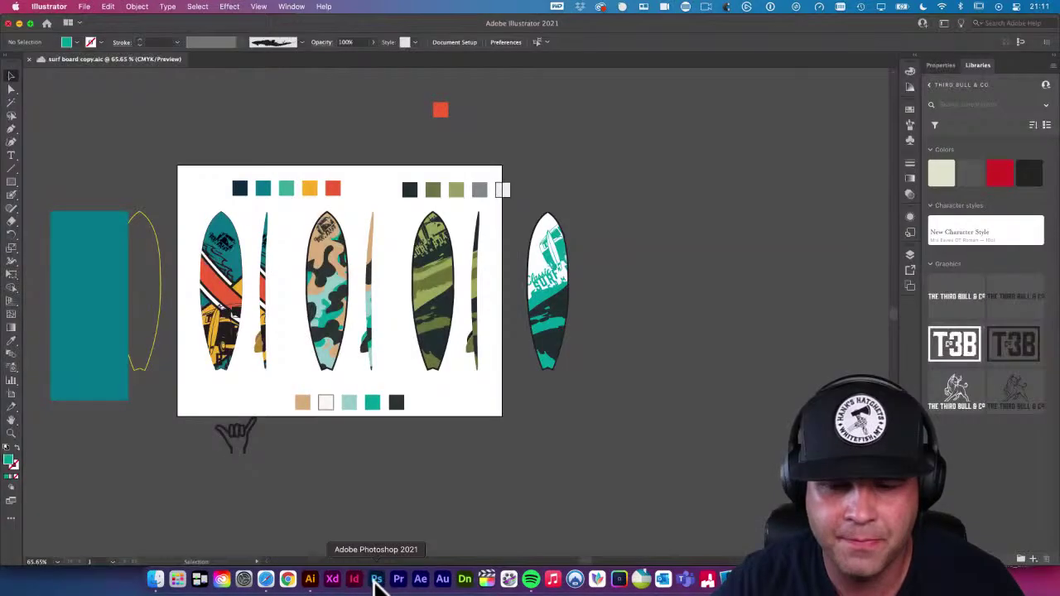
click(377, 581)
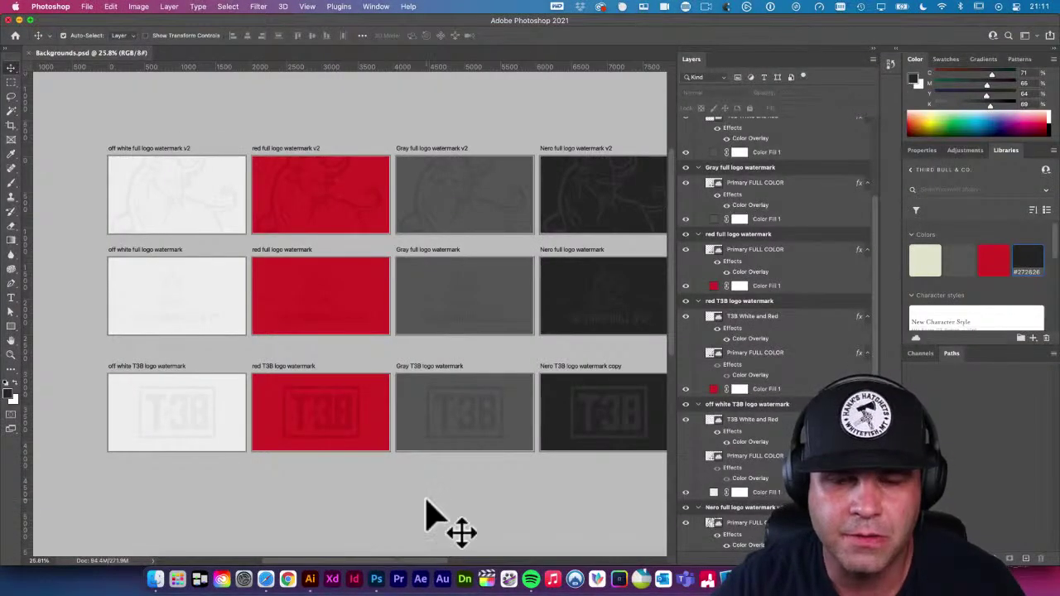
Duplicate the off white full logo watermark v2 artboard directly above the original, vertically aligned with its column
key(z)
click(335, 189)
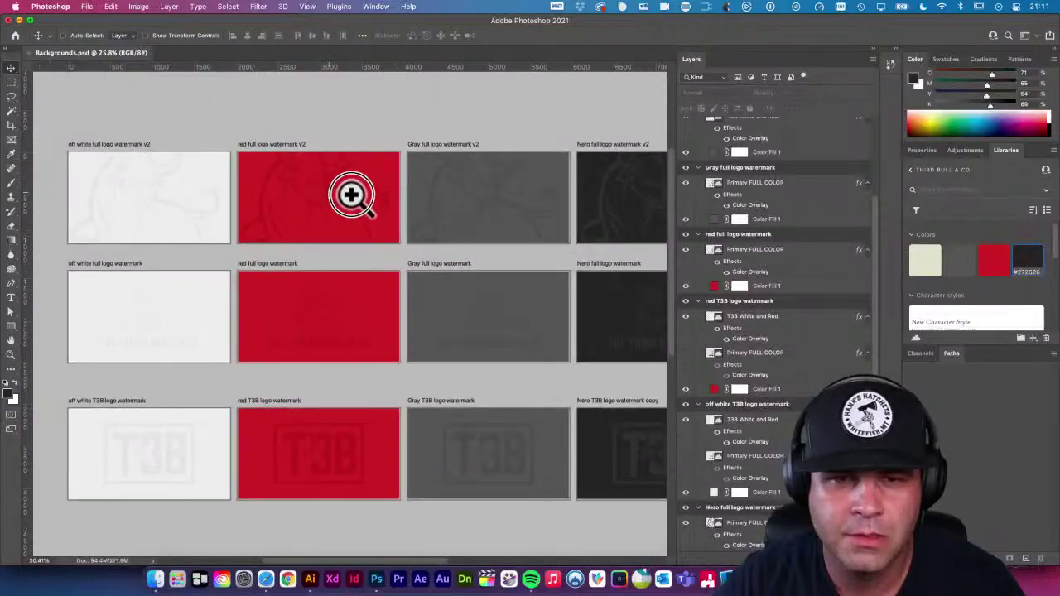
scroll(340, 192, up, 3)
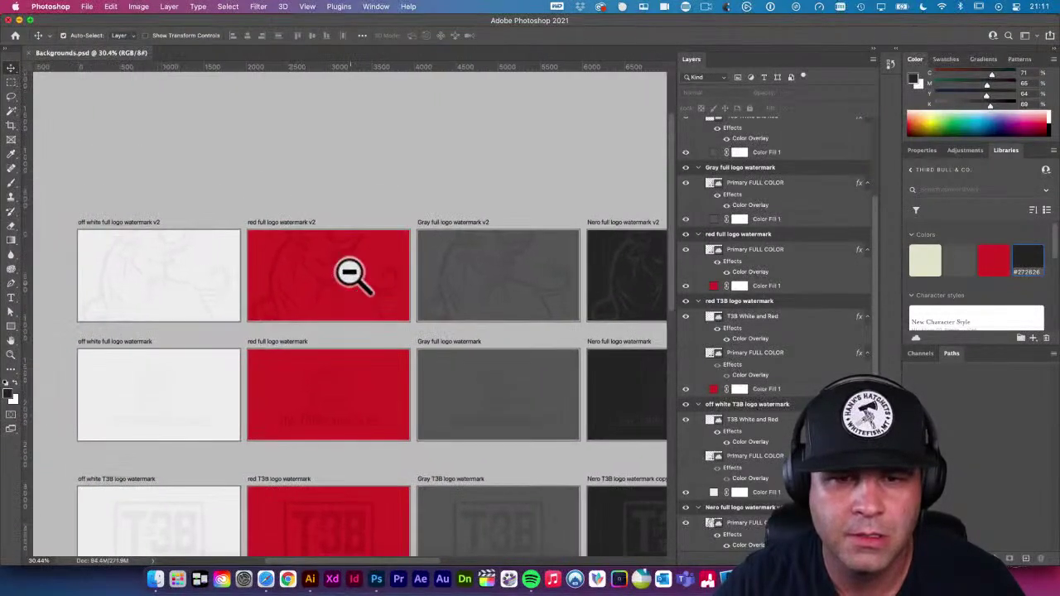
click(339, 265)
drag(301, 268, 372, 303)
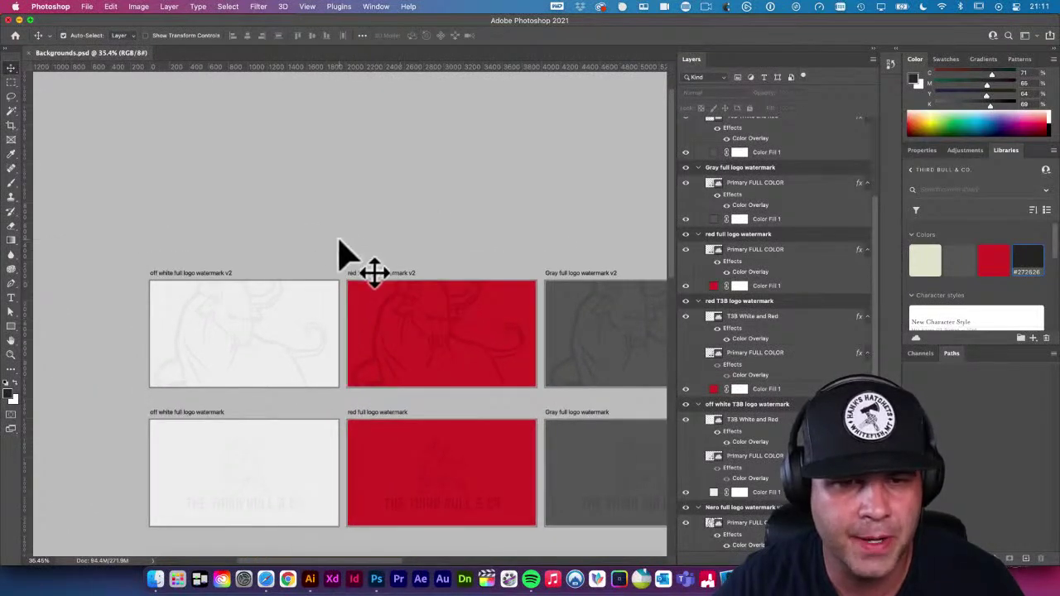
click(221, 273)
drag(230, 182, 229, 150)
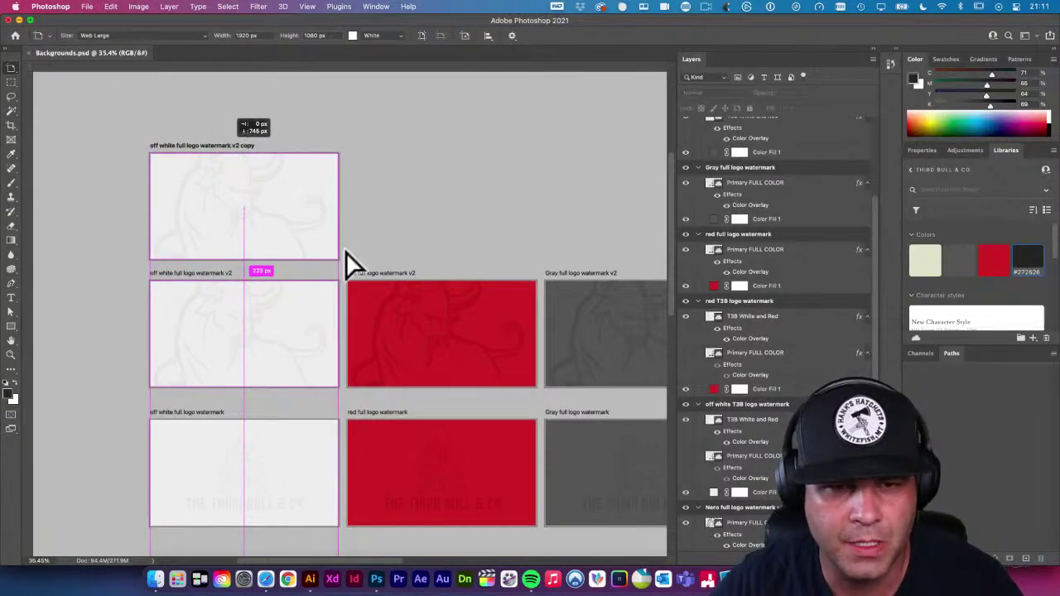
Try to duplicate the red full logo watermark v2 artboard into the new row above it
click(369, 277)
drag(377, 274, 386, 161)
scroll(385, 161, up, 10)
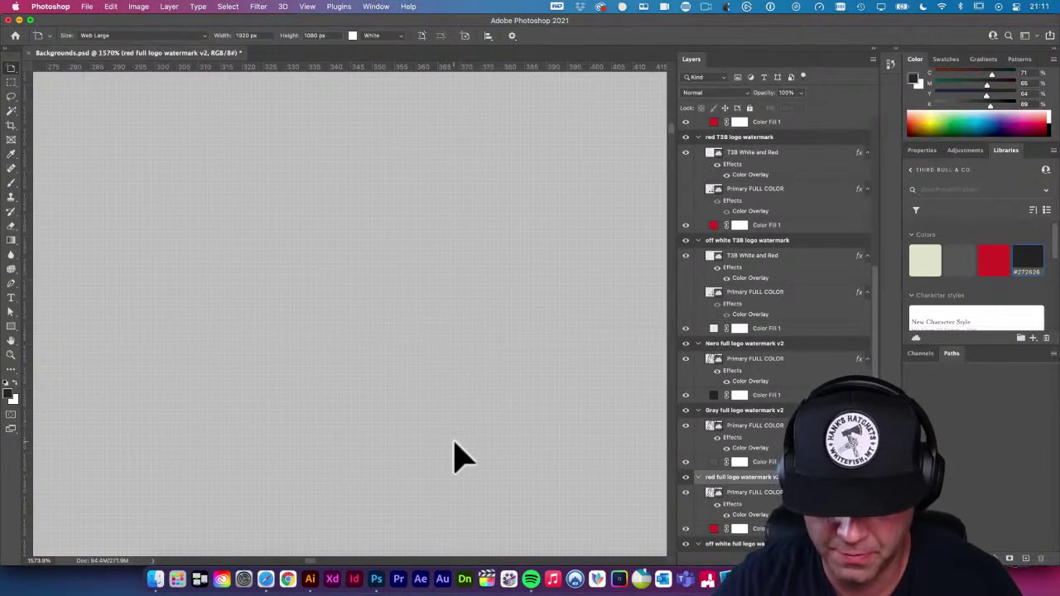
key(super+0)
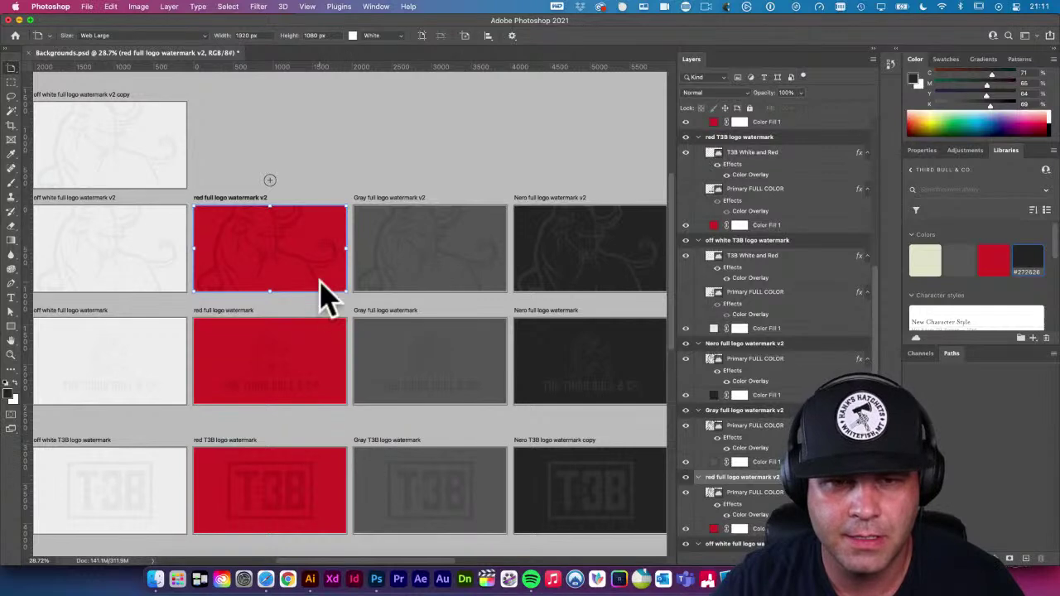
key(super+z)
key(v)
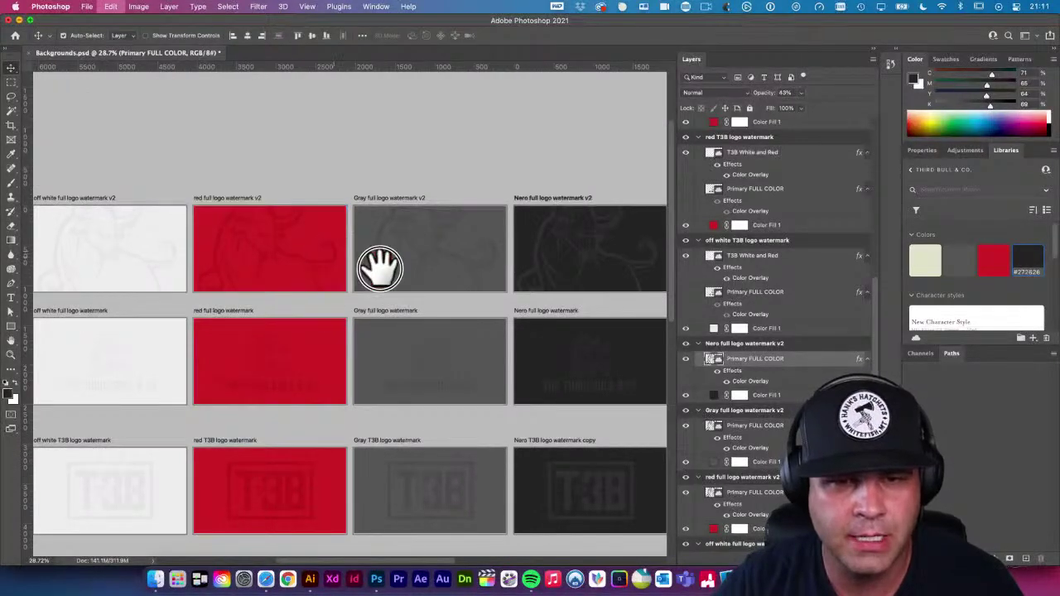
scroll(379, 265, left, 5)
key(super+shift+z)
drag(402, 211, 370, 222)
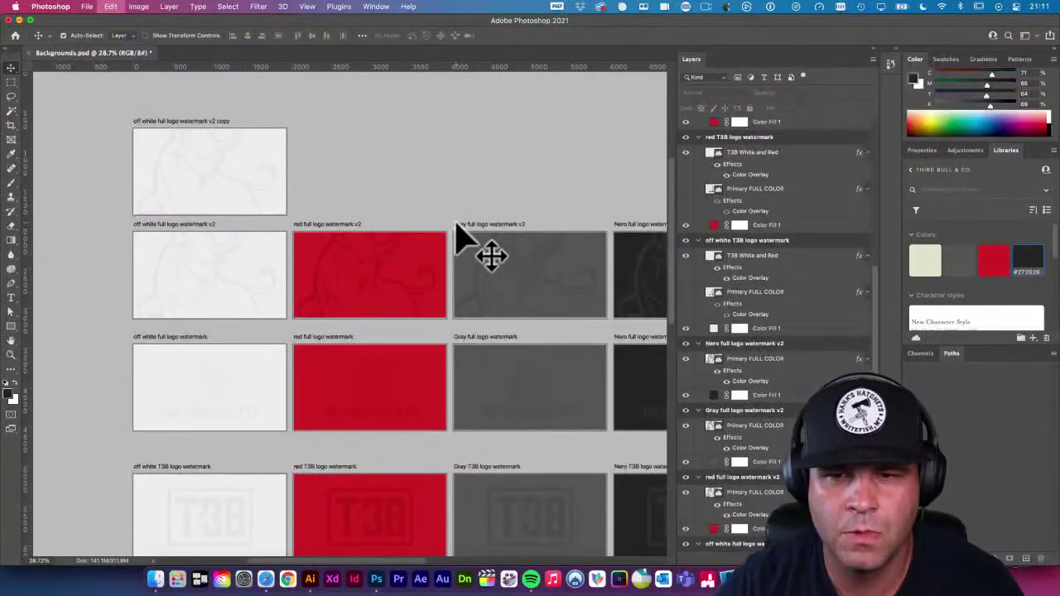
Duplicate the Nero full logo watermark v2 artboard directly above the original, level with the off white copy
scroll(418, 261, right, 3)
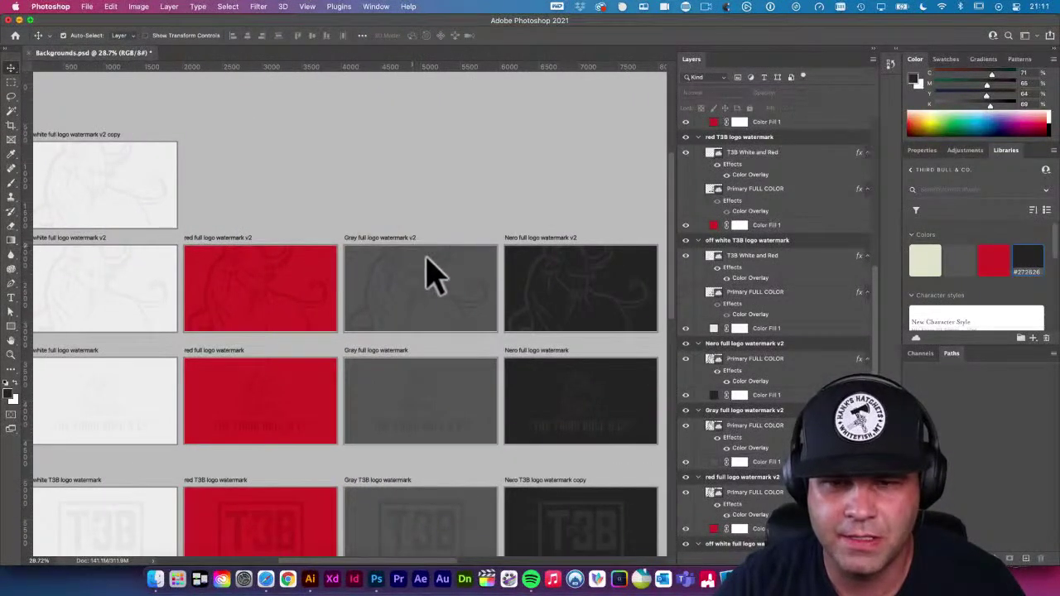
click(550, 249)
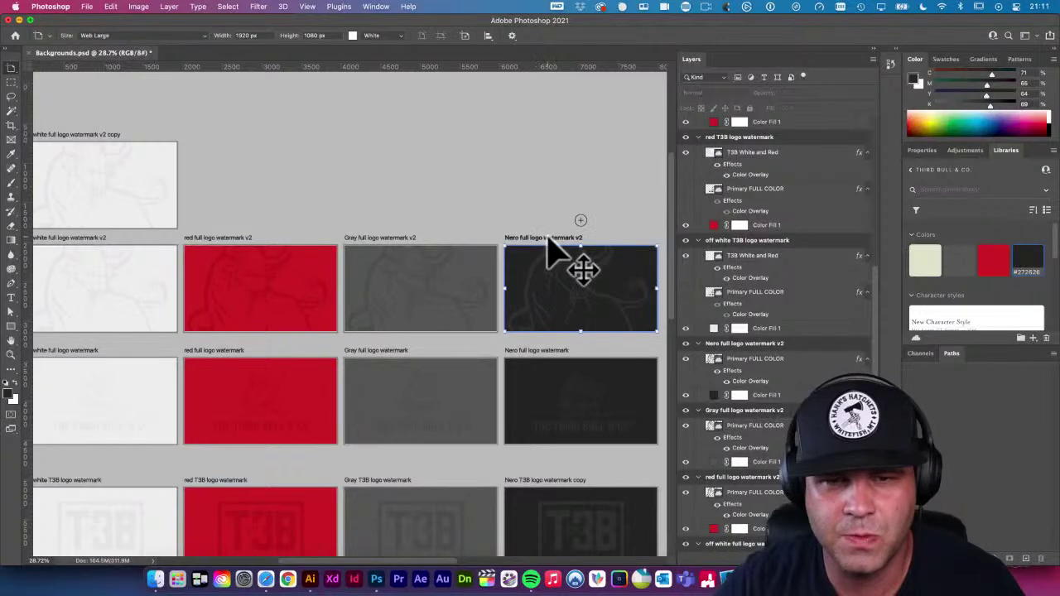
drag(543, 252, 550, 137)
key(v)
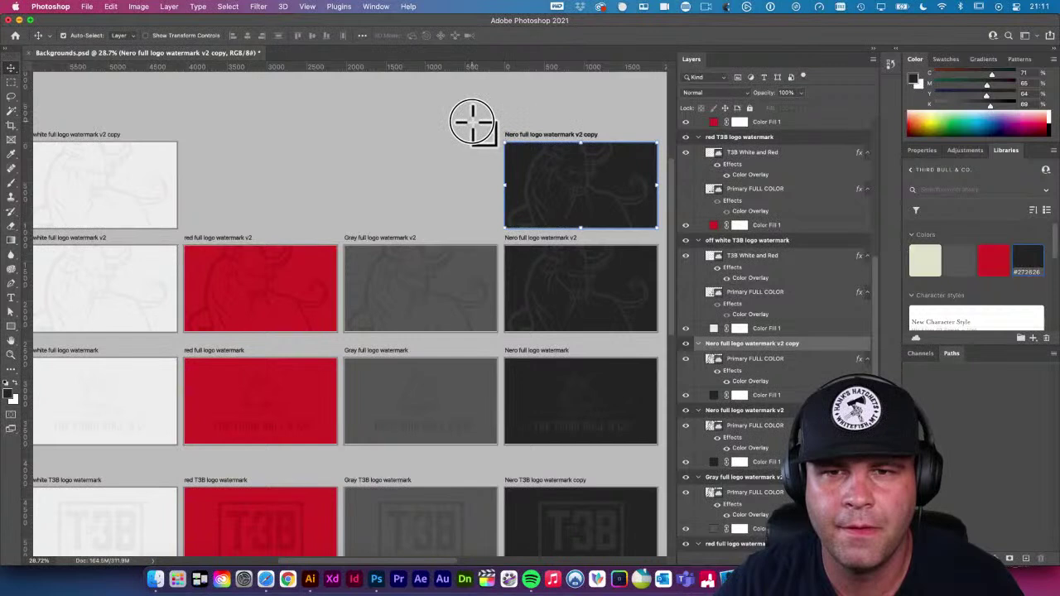
Rename the copied Nero artboard as Nero full logo watermark v3
scroll(530, 175, right, 3)
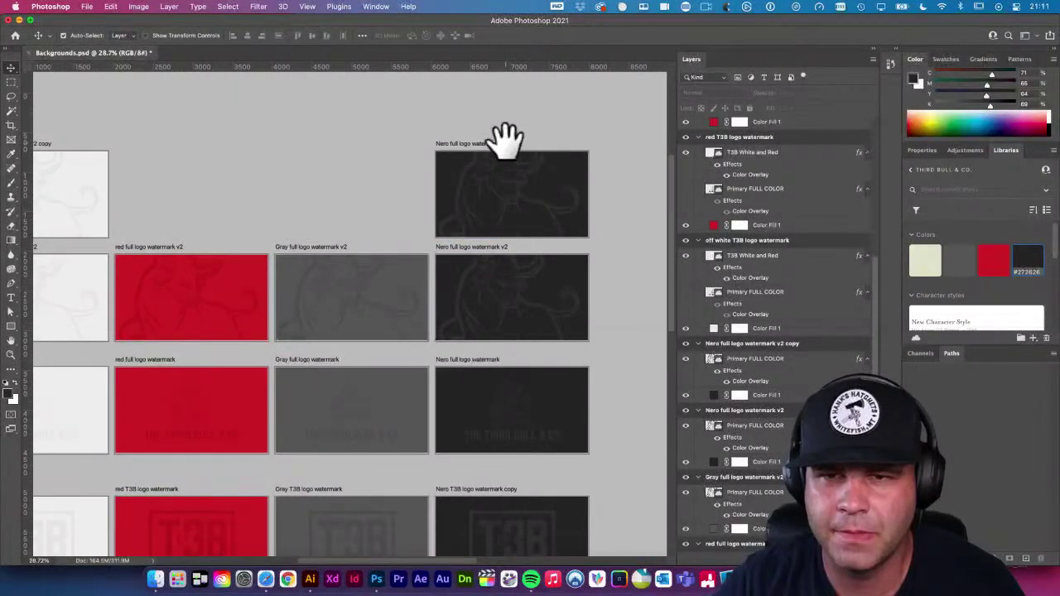
key(shift+v)
click(779, 344)
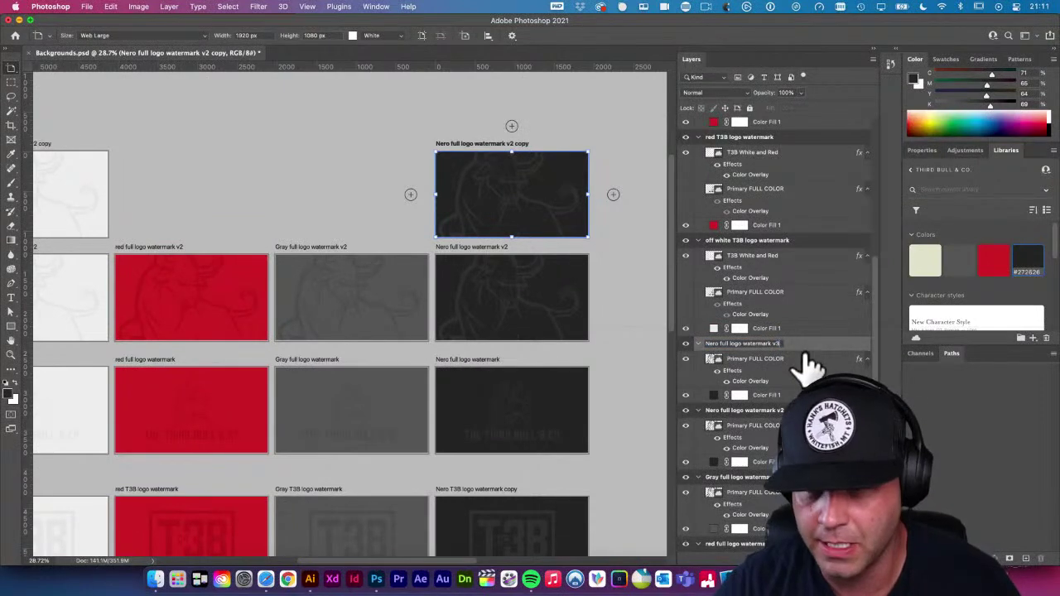
key(Return)
Rename the copied off white artboard as off white full logo watermark v3 and clear the selection
scroll(373, 227, left, 5)
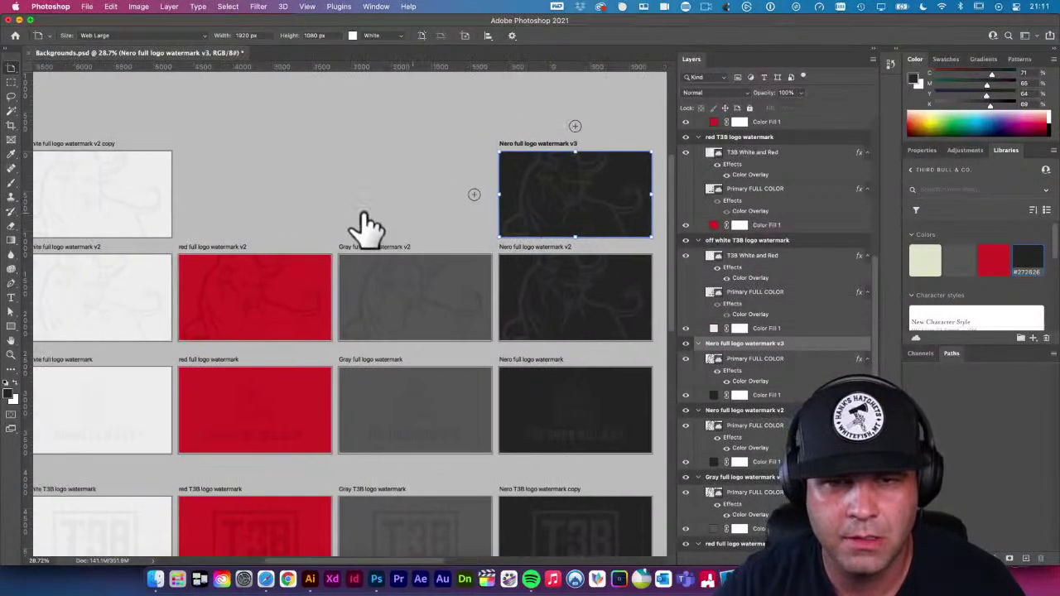
click(239, 145)
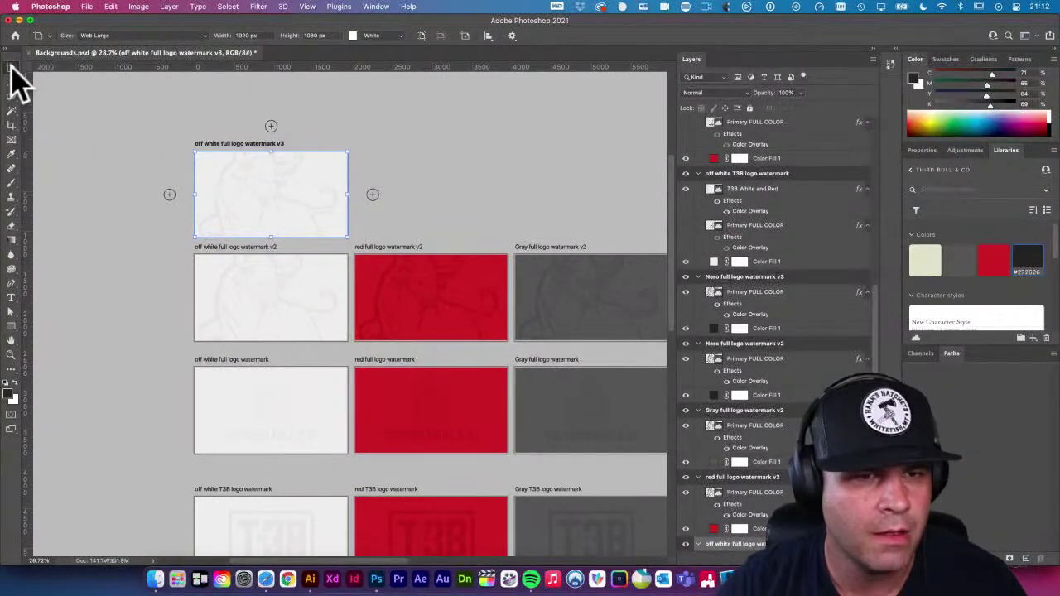
key(v)
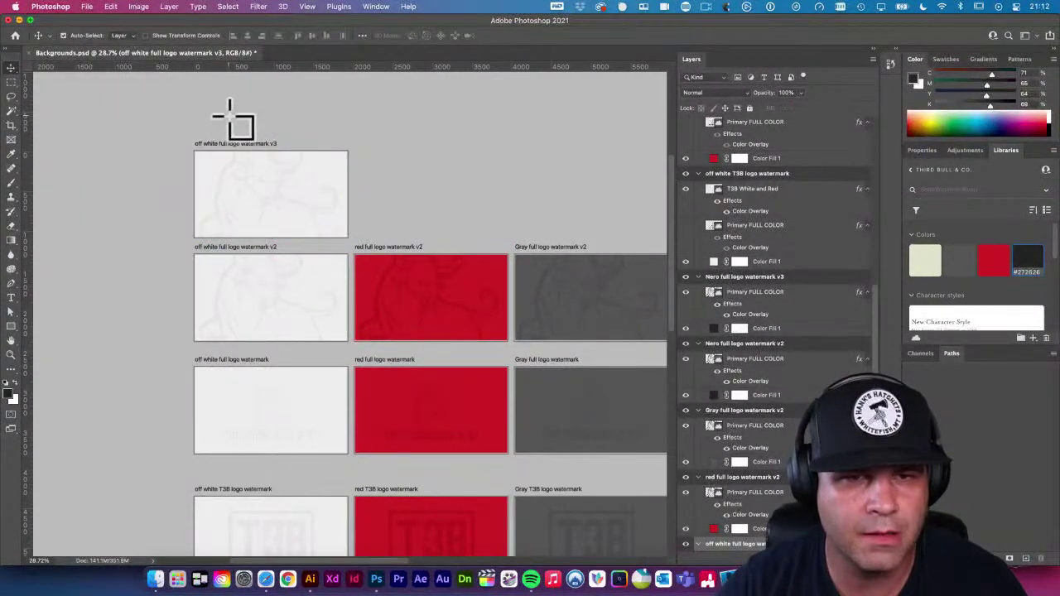
click(242, 125)
Examine the bull logo placement on the off white v3 artboard up close, compared with the v2 artboard below
scroll(381, 182, right, 1)
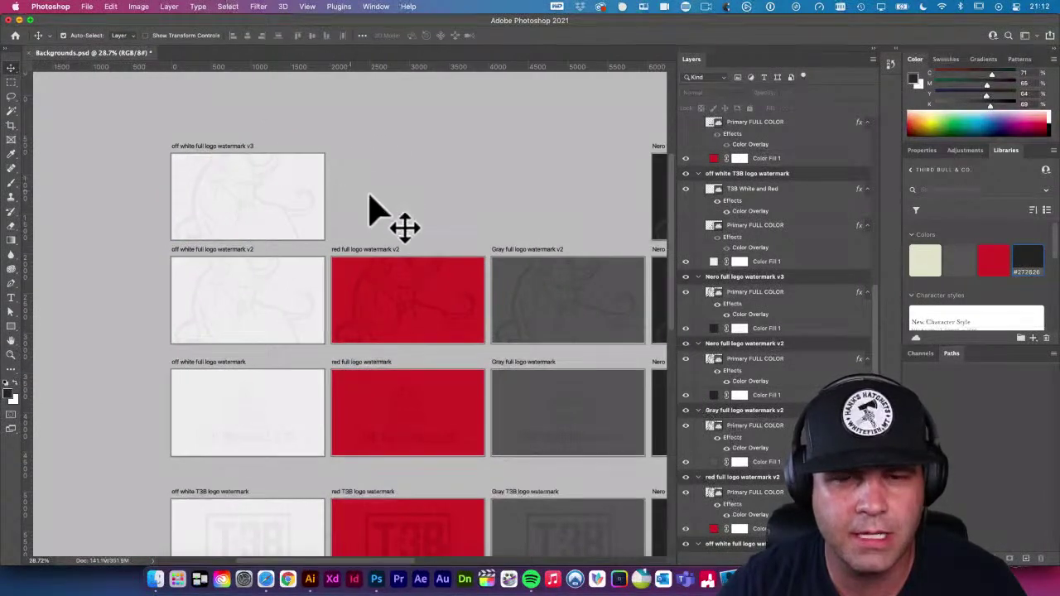
scroll(331, 199, right, 4)
key(z)
drag(159, 202, 236, 207)
alt+click(367, 244)
alt+click(367, 244)
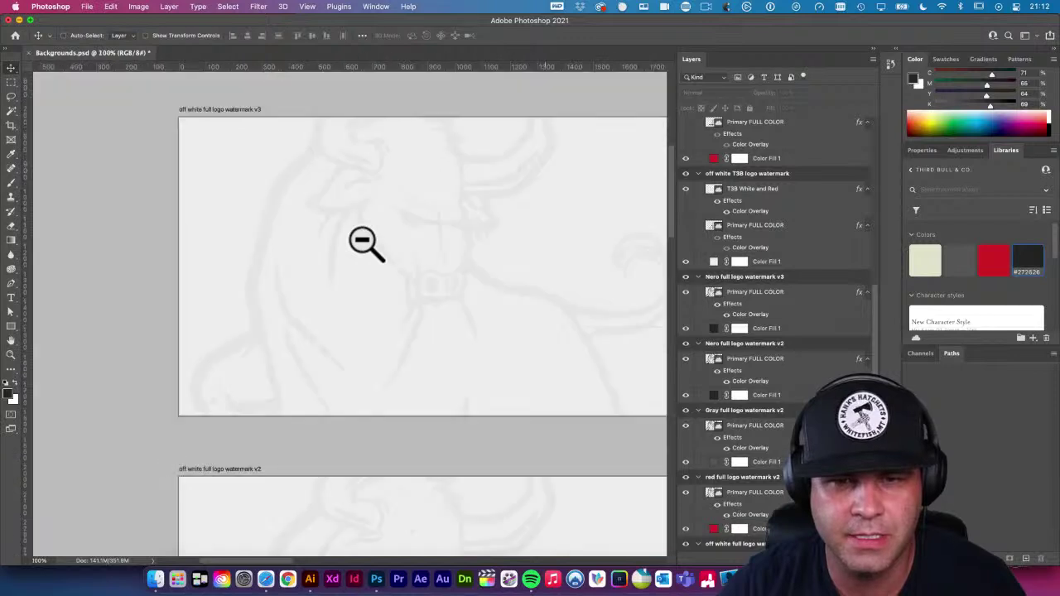
alt+click(367, 243)
alt+click(460, 256)
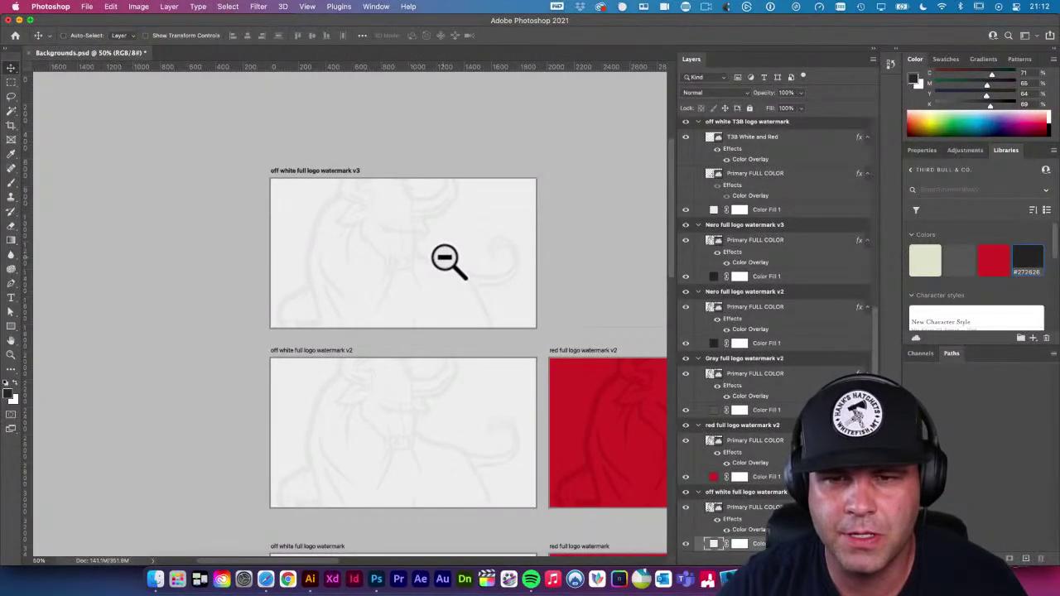
click(513, 289)
scroll(486, 267, up, 1)
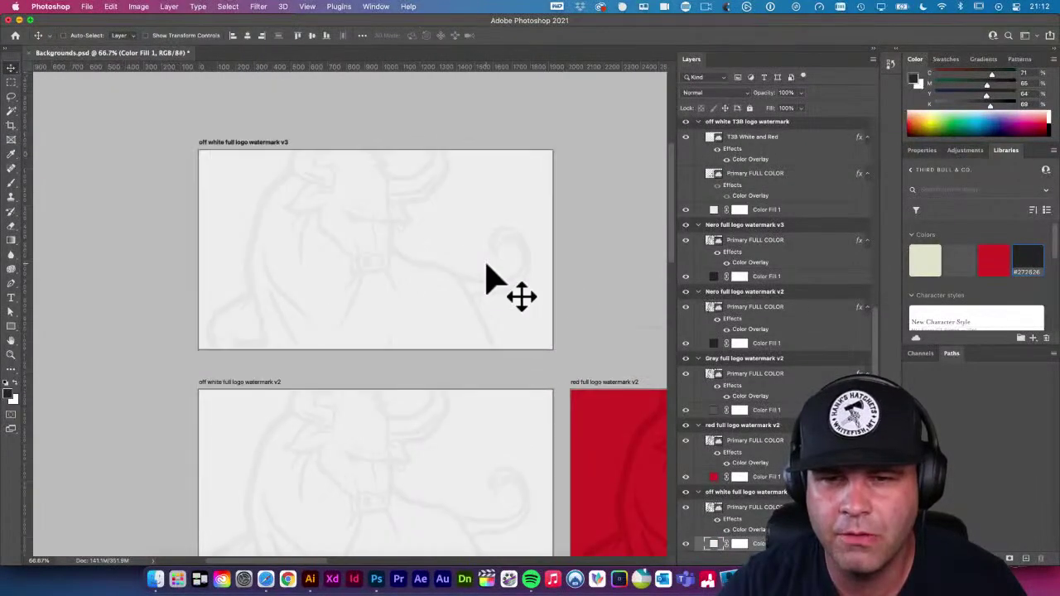
scroll(510, 274, up, 2)
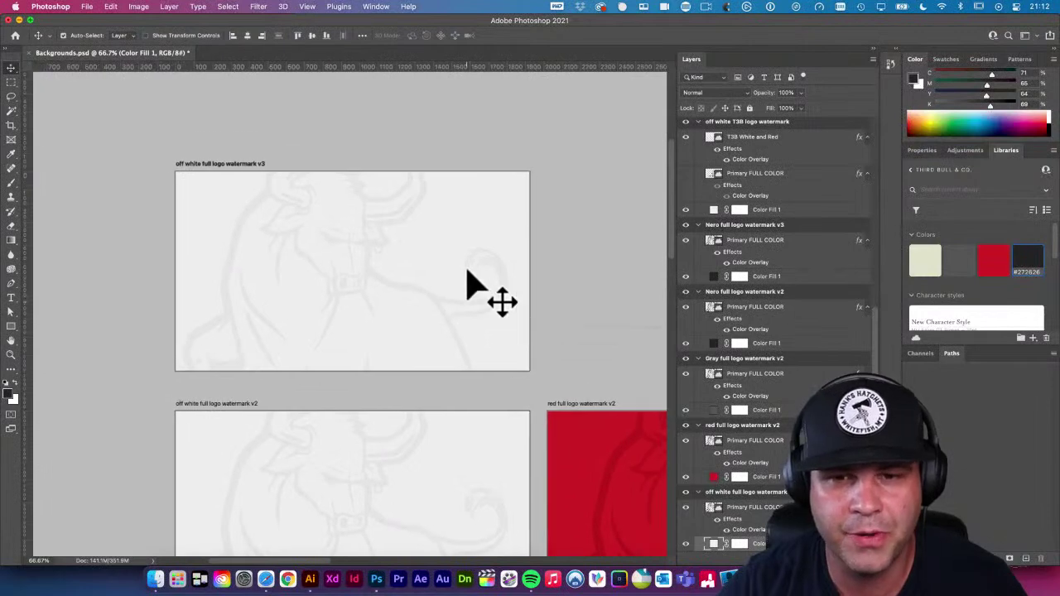
Switch to Safari and open the Creative Market website in a new tab
click(266, 580)
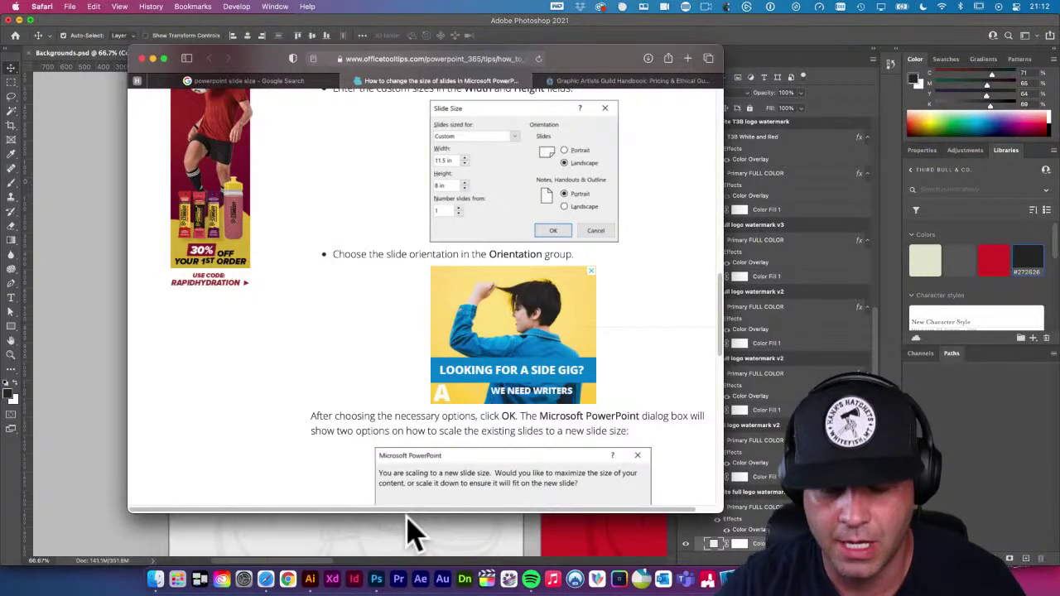
key(super+t)
text(creat)
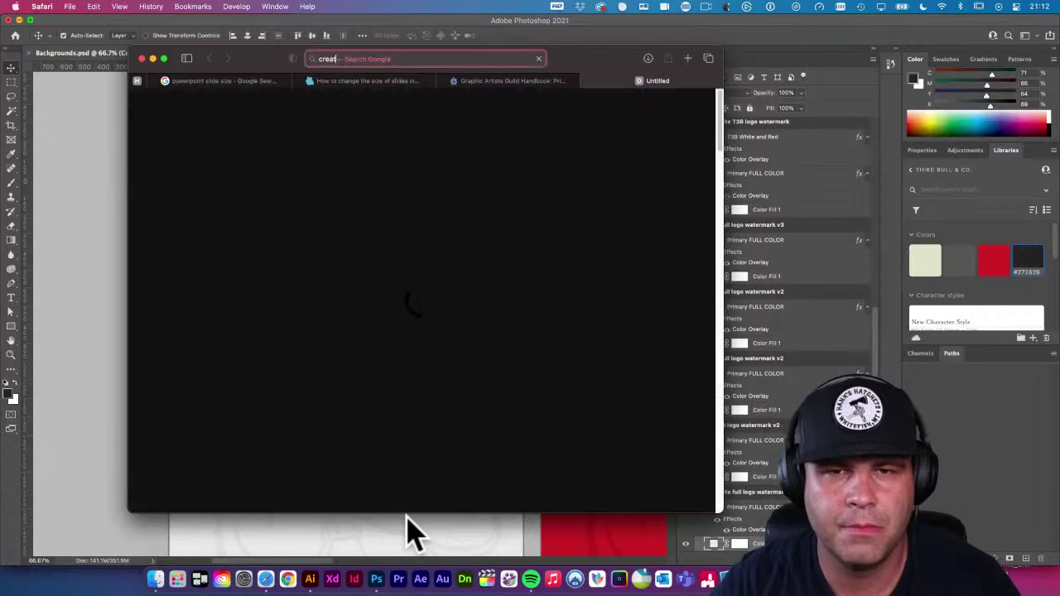
text(ive market)
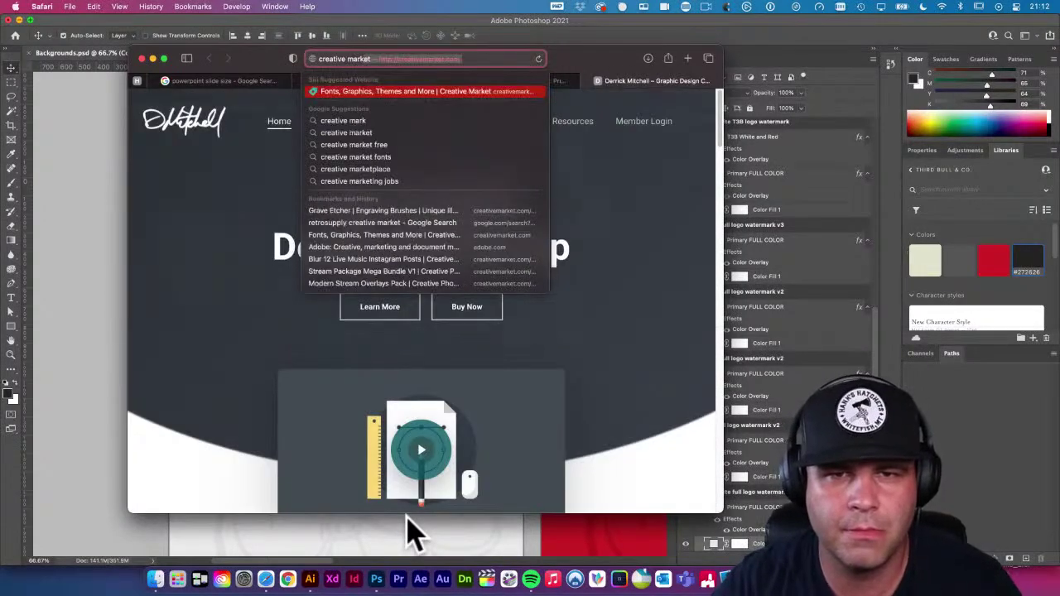
key(Return)
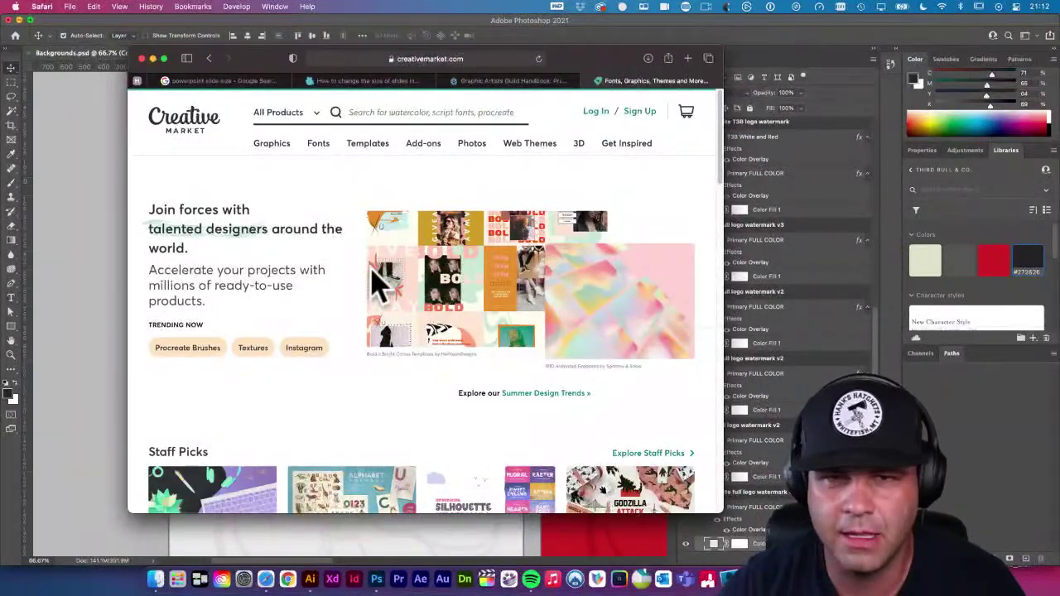
Search Creative Market for "retro supply halftone brushe" and look through the listed brush sets
click(396, 116)
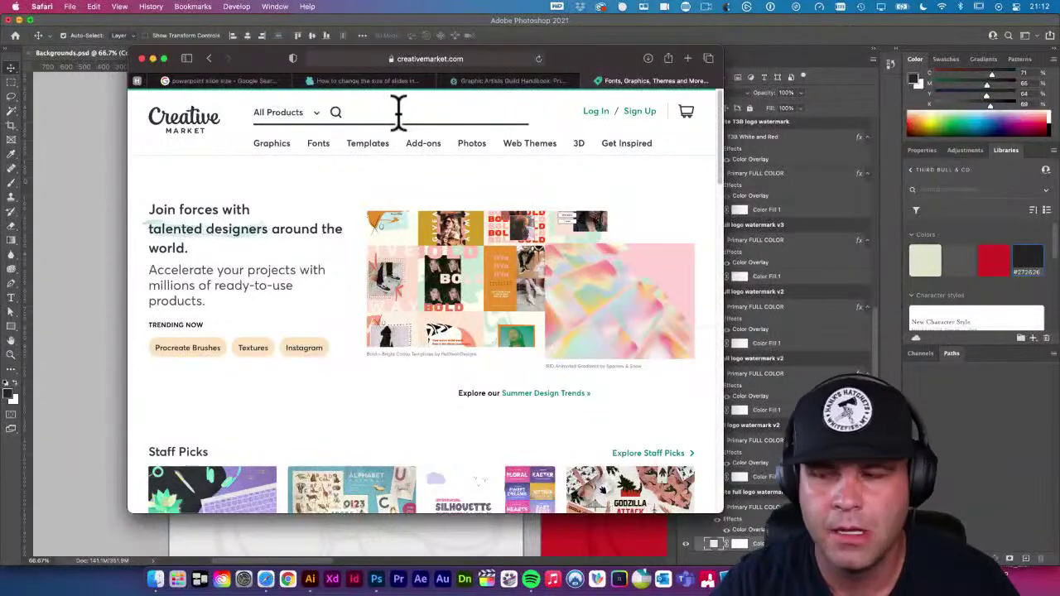
text(retro supply ru)
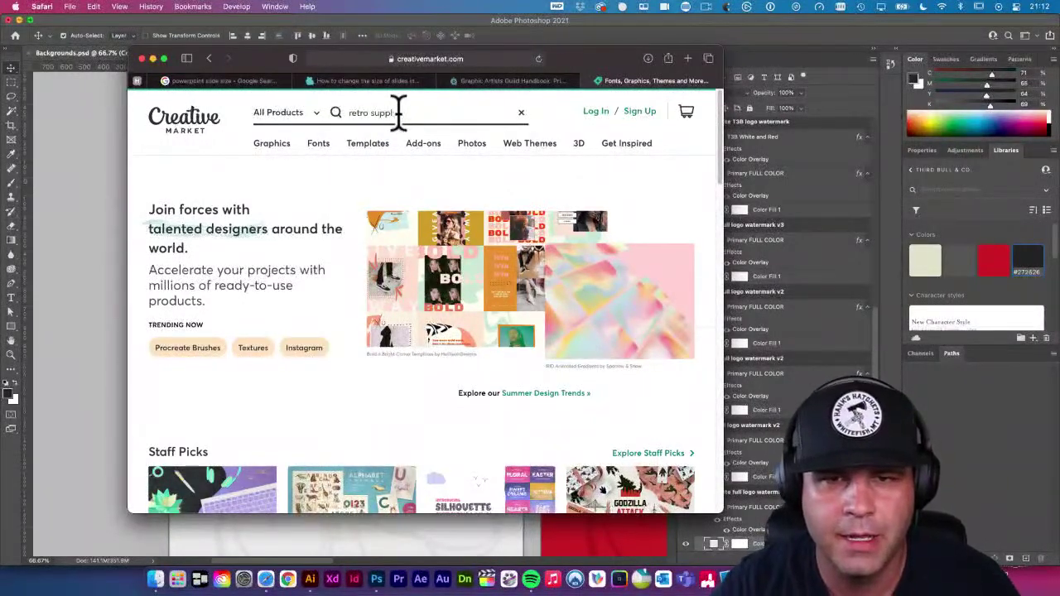
text(lftone br)
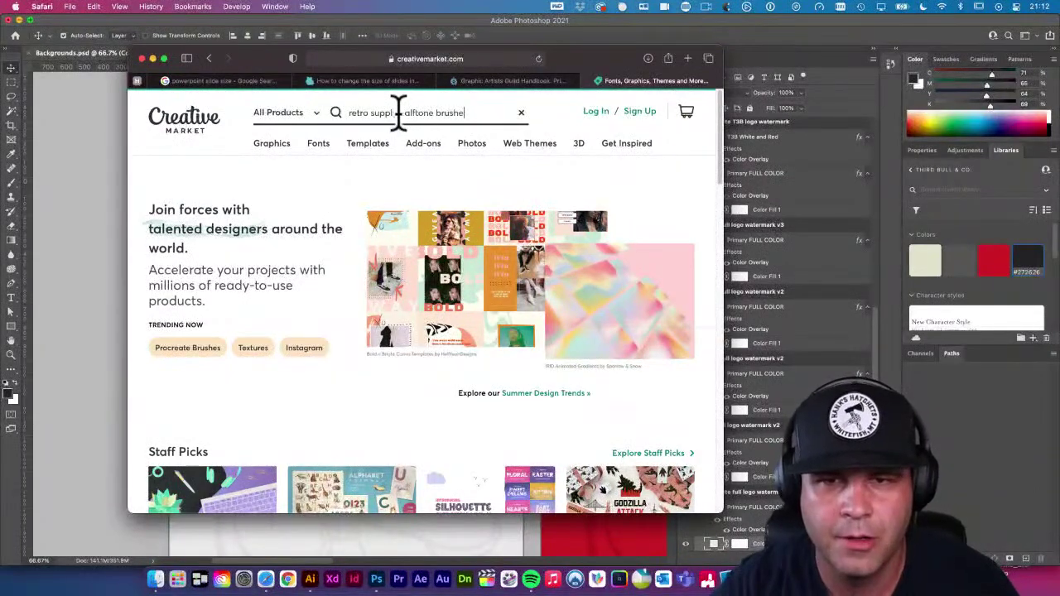
text(ushe)
key(Return)
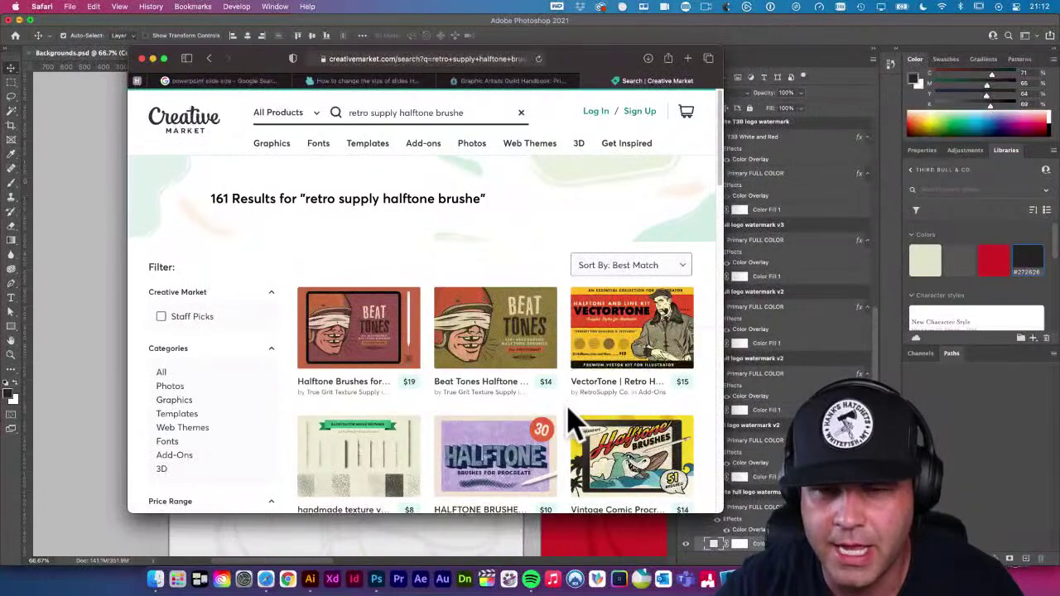
scroll(566, 422, down, 6)
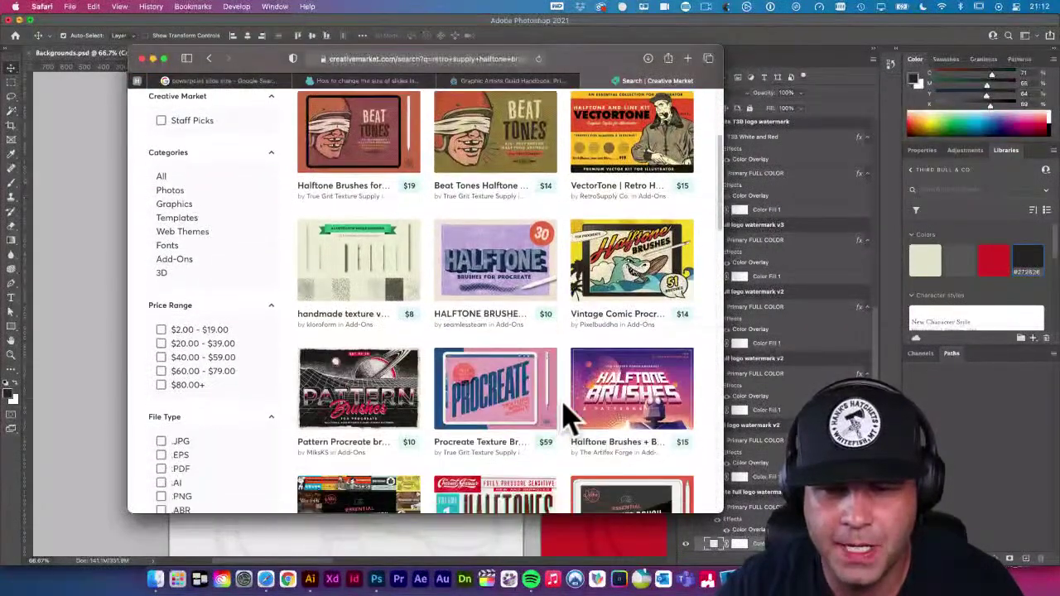
scroll(566, 420, down, 6)
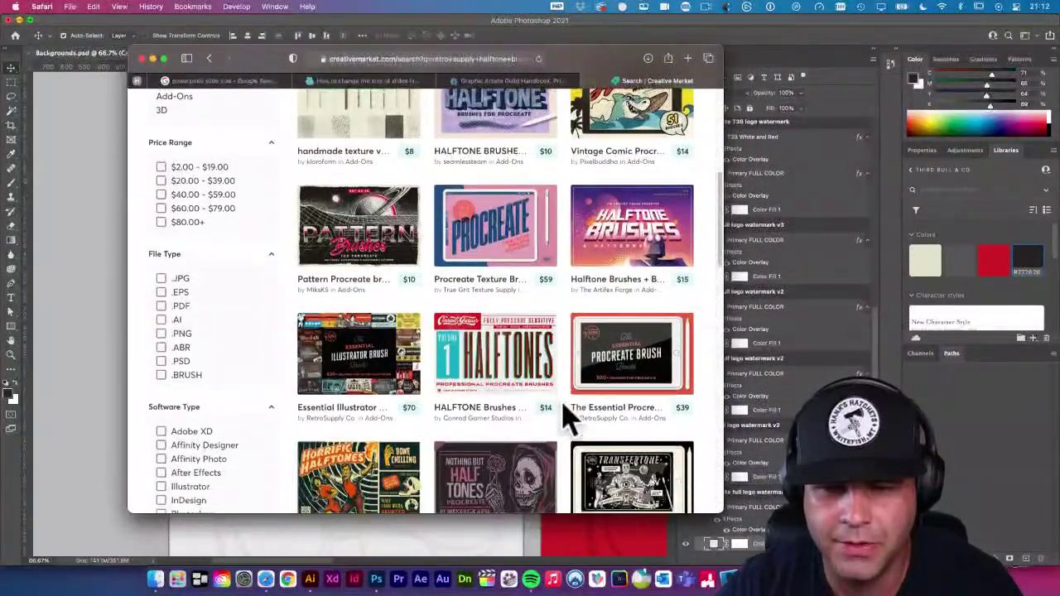
scroll(566, 420, down, 11)
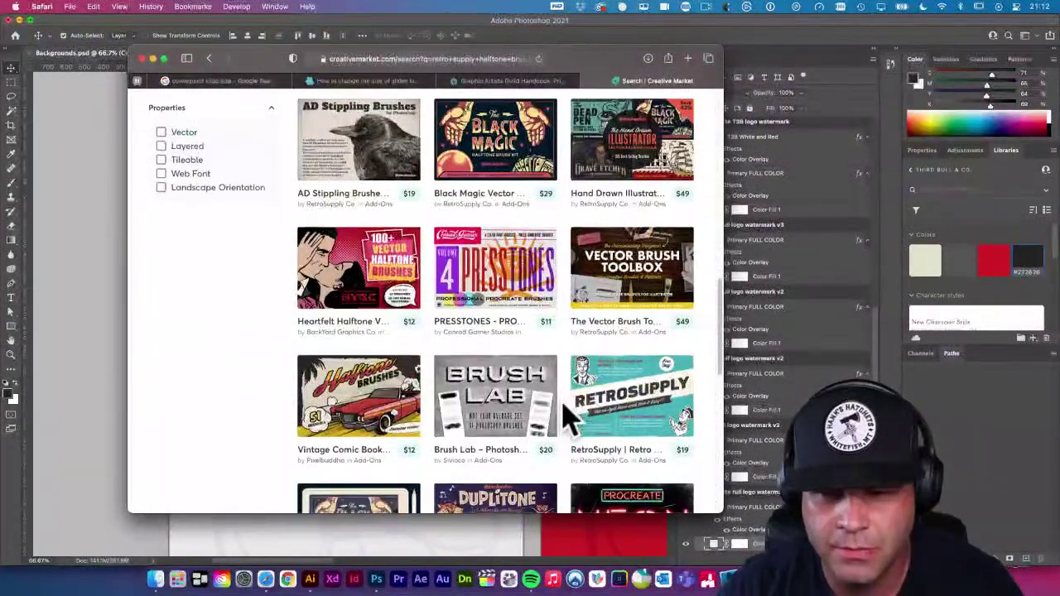
scroll(552, 367, up, 20)
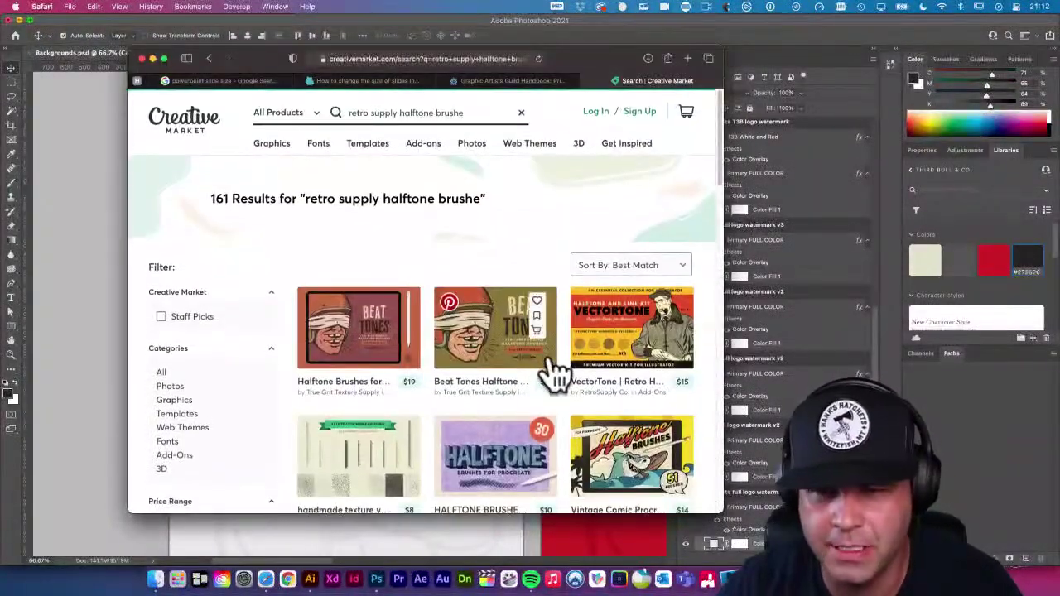
mouse_move(565, 149)
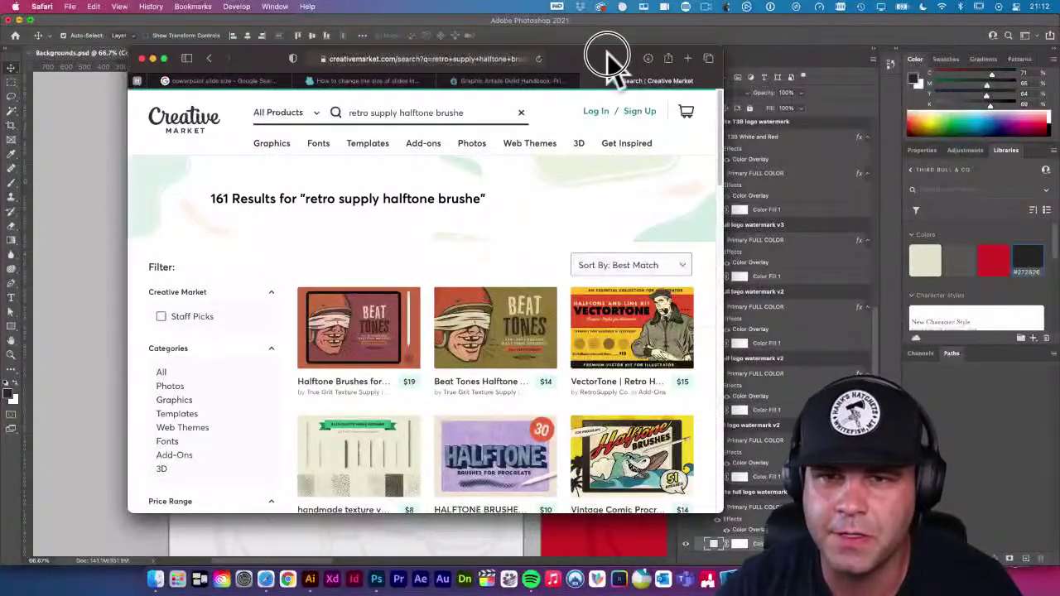
Open the designer's own website in a new tab and view the free weekly assets section of its Resources page
drag(610, 59, 602, 55)
key(super+t)
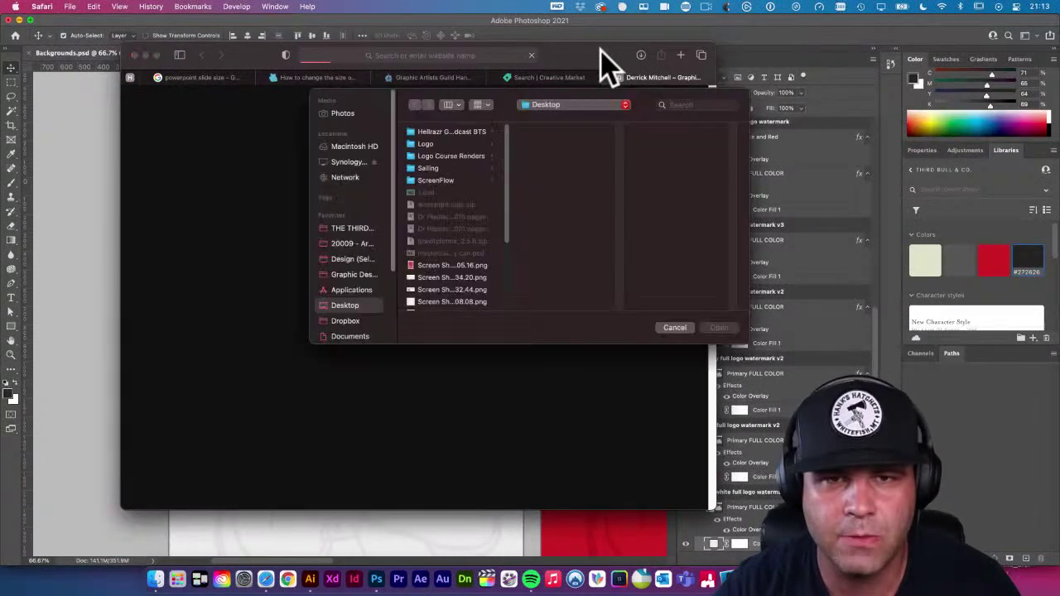
click(680, 329)
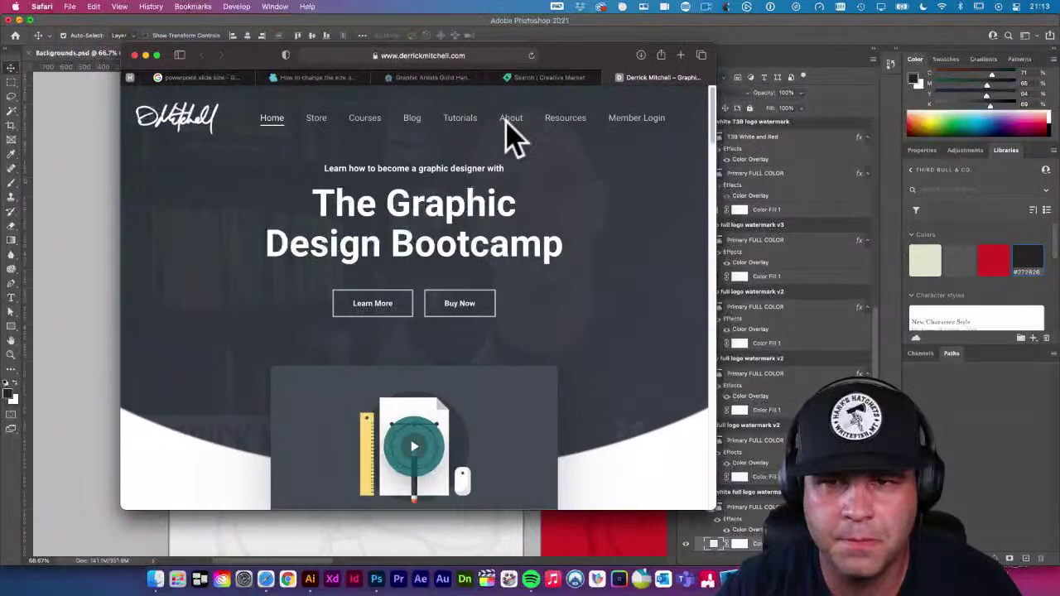
click(567, 125)
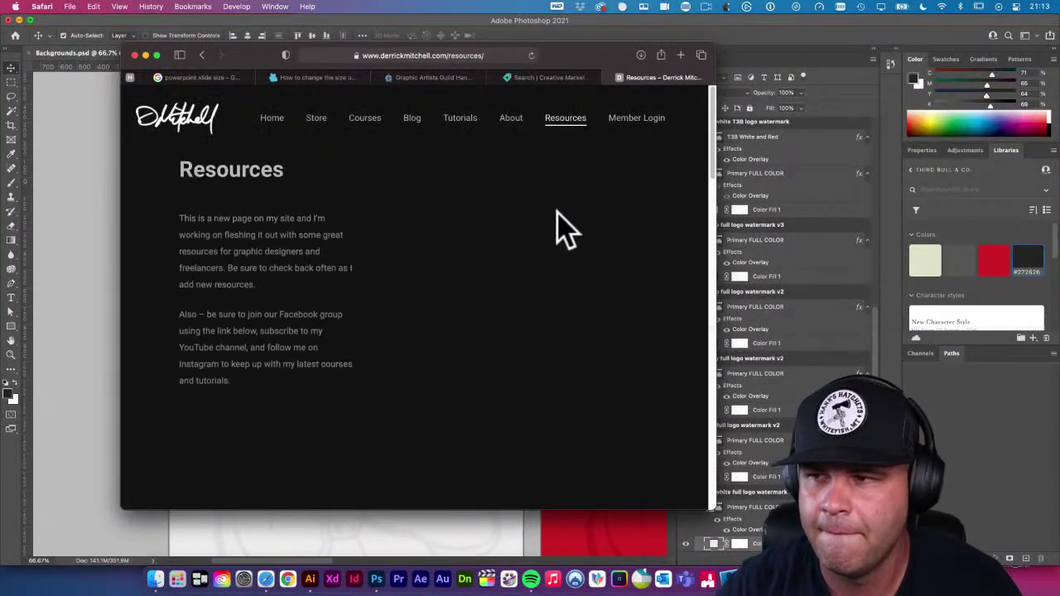
scroll(575, 237, down, 7)
scroll(575, 236, down, 3)
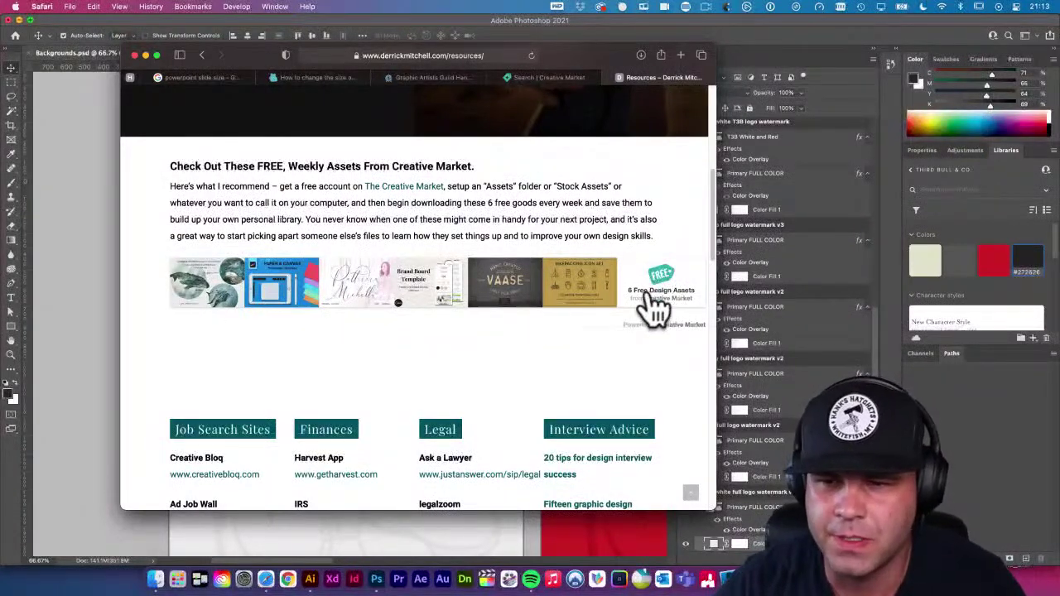
Open Creative Market's Free Goods of the Week page from the asset strip, enlarge the browser window and examine the free items
click(590, 285)
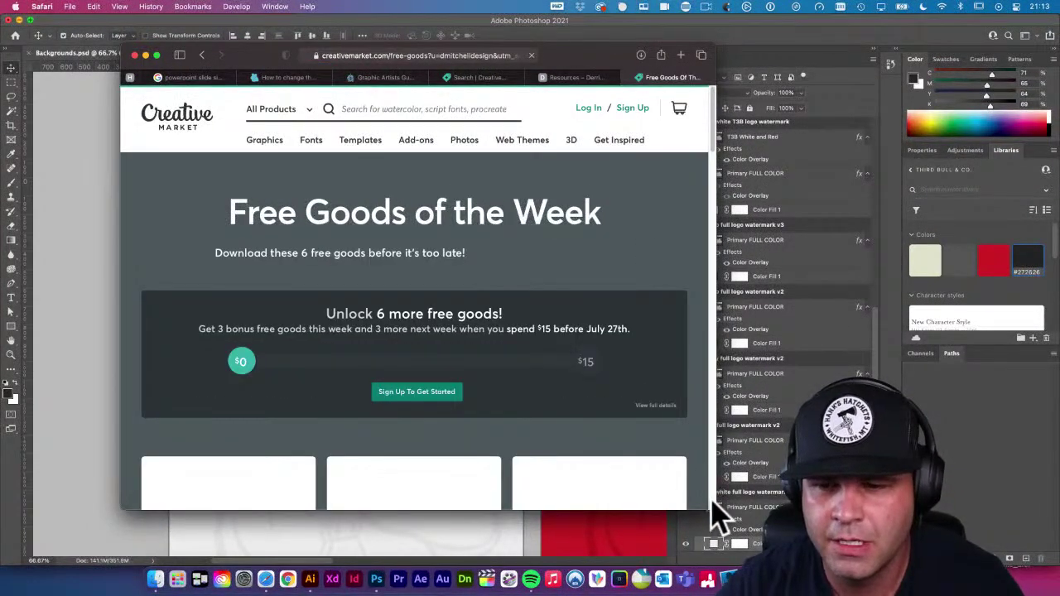
drag(722, 508, 773, 526)
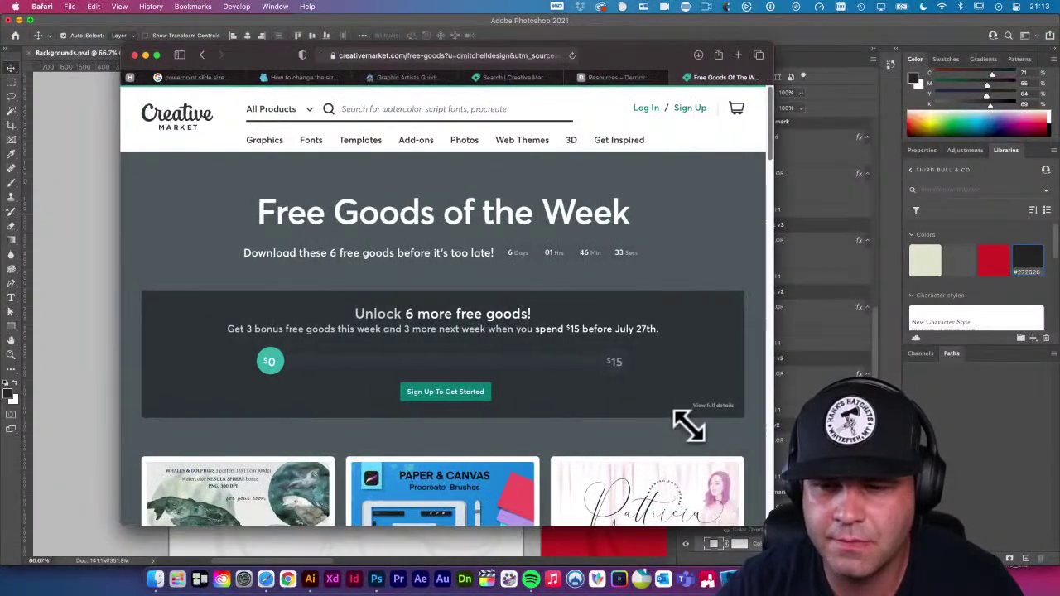
scroll(687, 426, down, 3)
scroll(694, 443, down, 5)
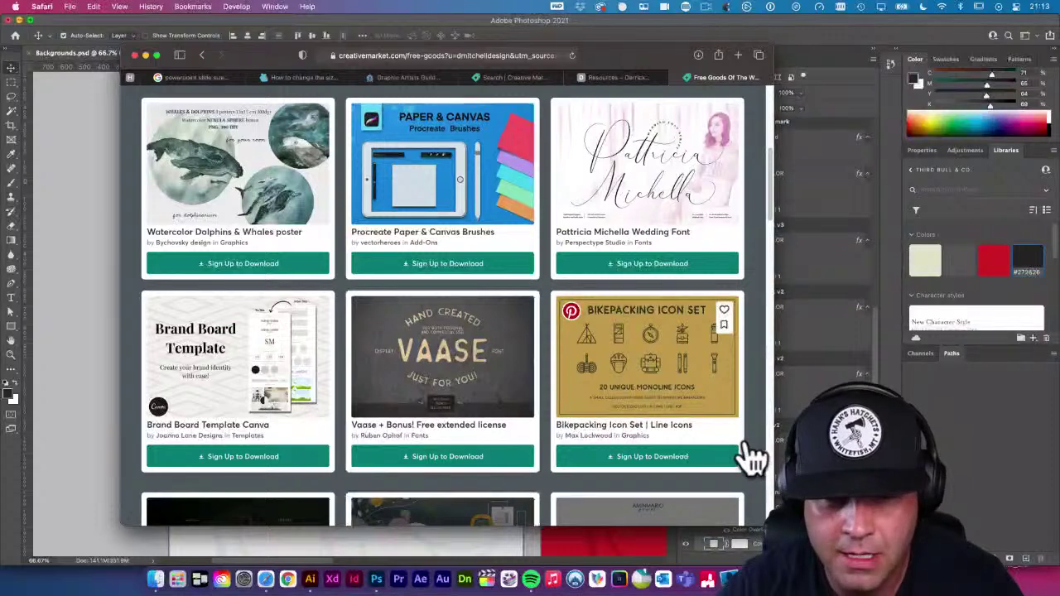
scroll(623, 382, down, 1)
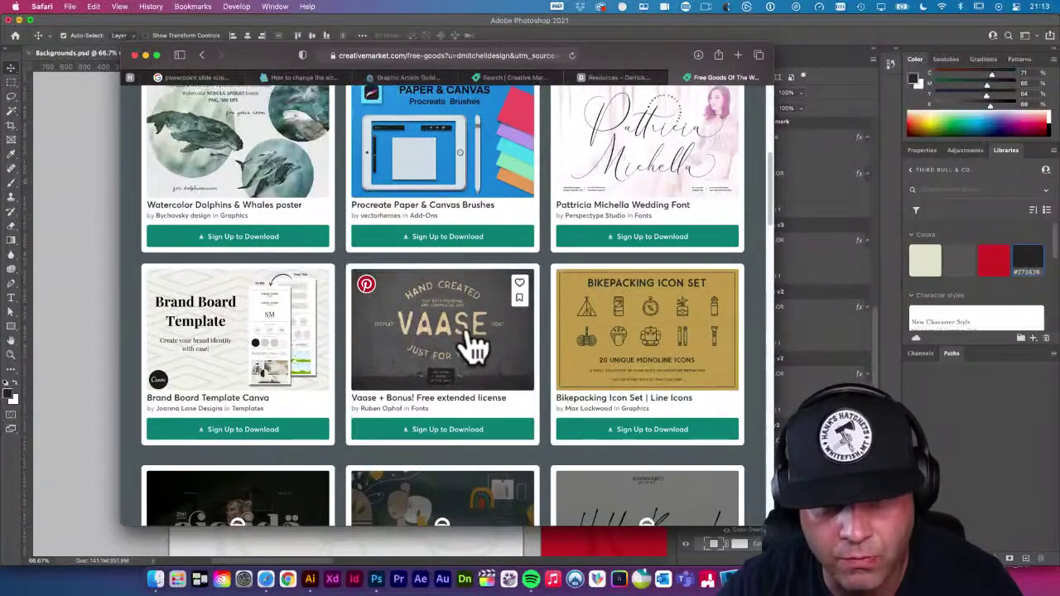
scroll(468, 356, down, 3)
scroll(517, 381, down, 3)
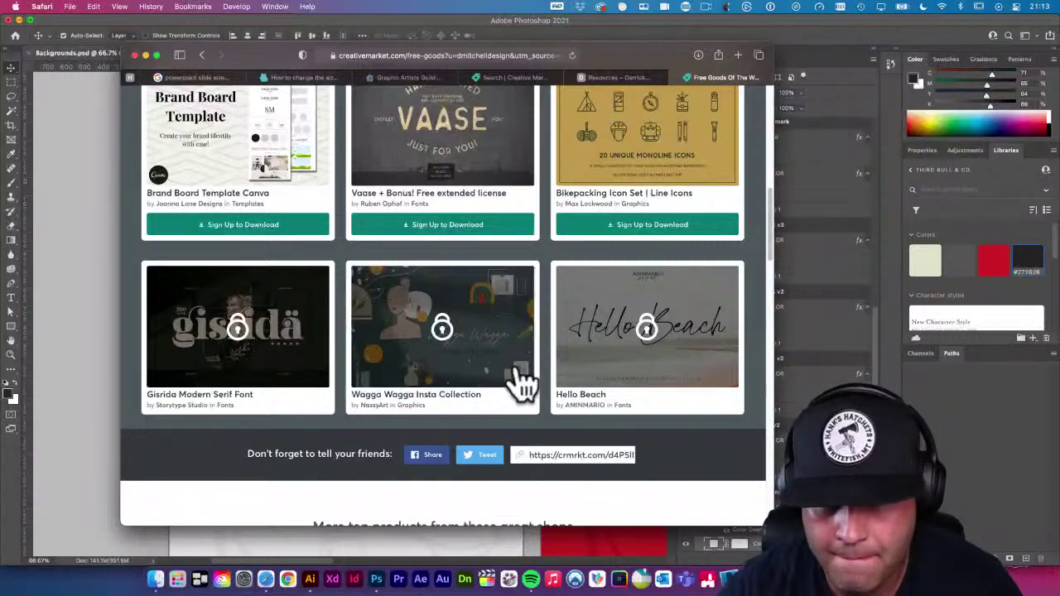
scroll(526, 381, up, 5)
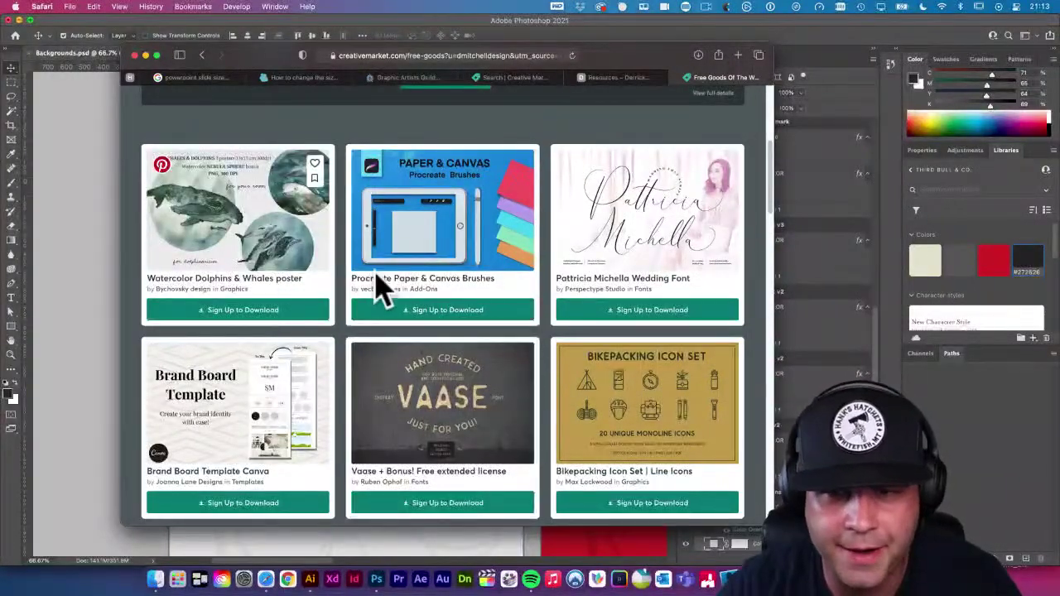
scroll(397, 286, up, 6)
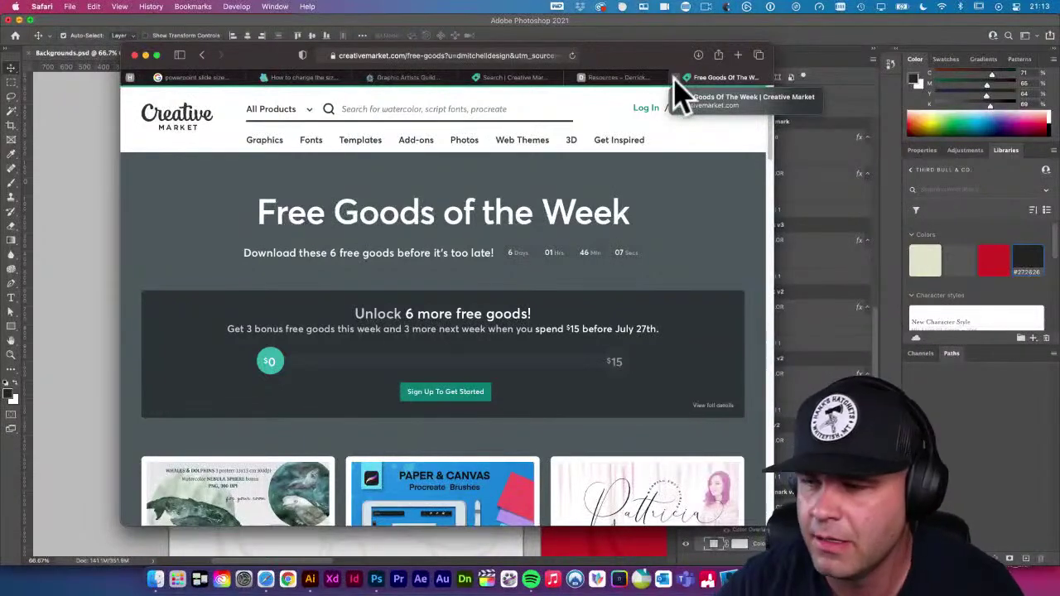
Close the Free Goods page and review the free assets recommendation on the Resources page
click(675, 77)
scroll(538, 165, up, 10)
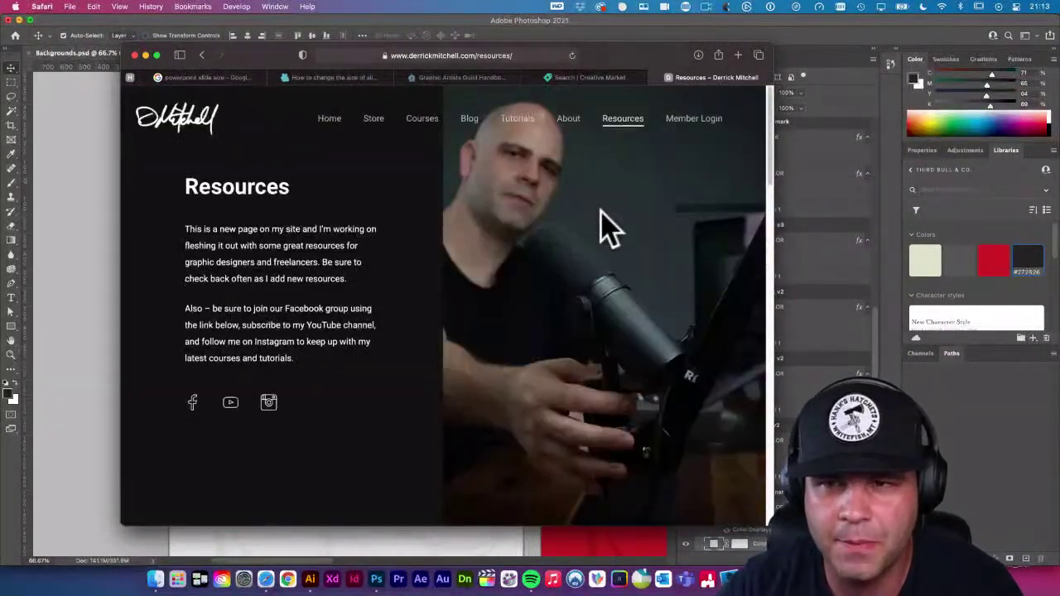
scroll(588, 303, down, 6)
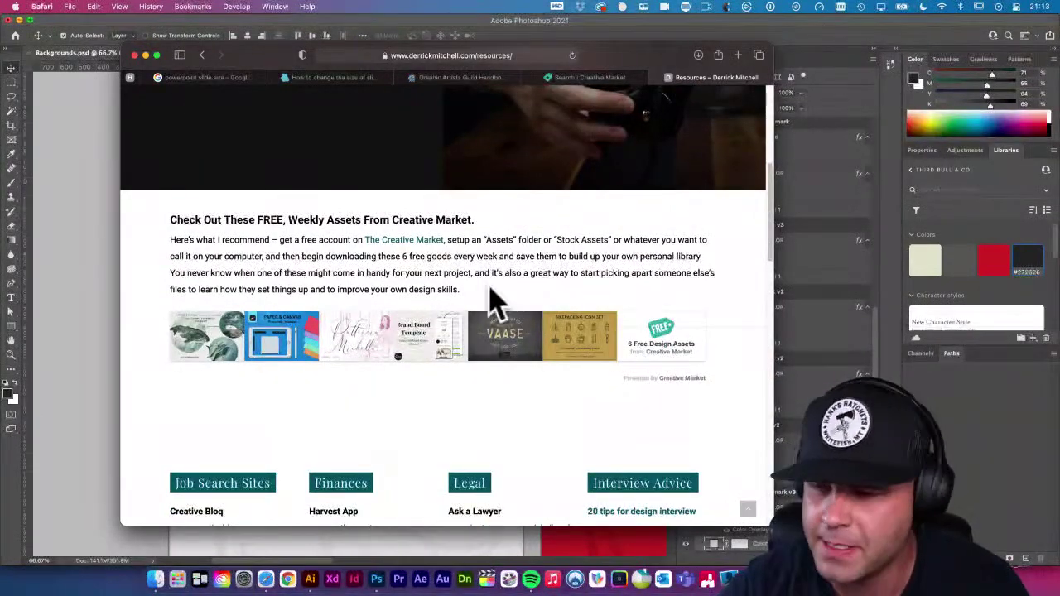
Return to Photoshop, add a new layer above the bull logo in the off white v3 artboard, and sample the artboard's background colour
click(71, 207)
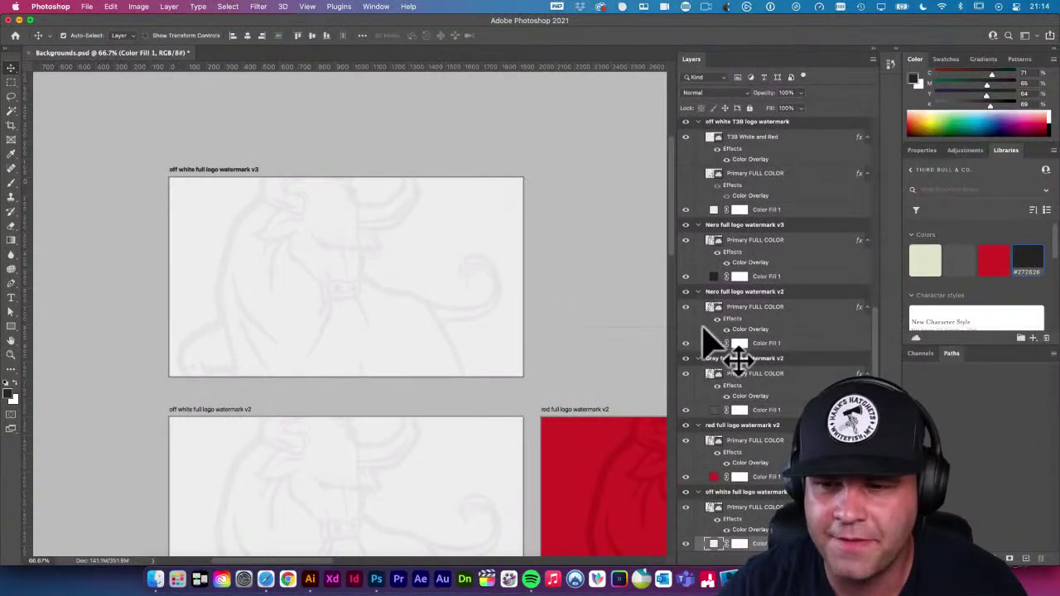
click(766, 508)
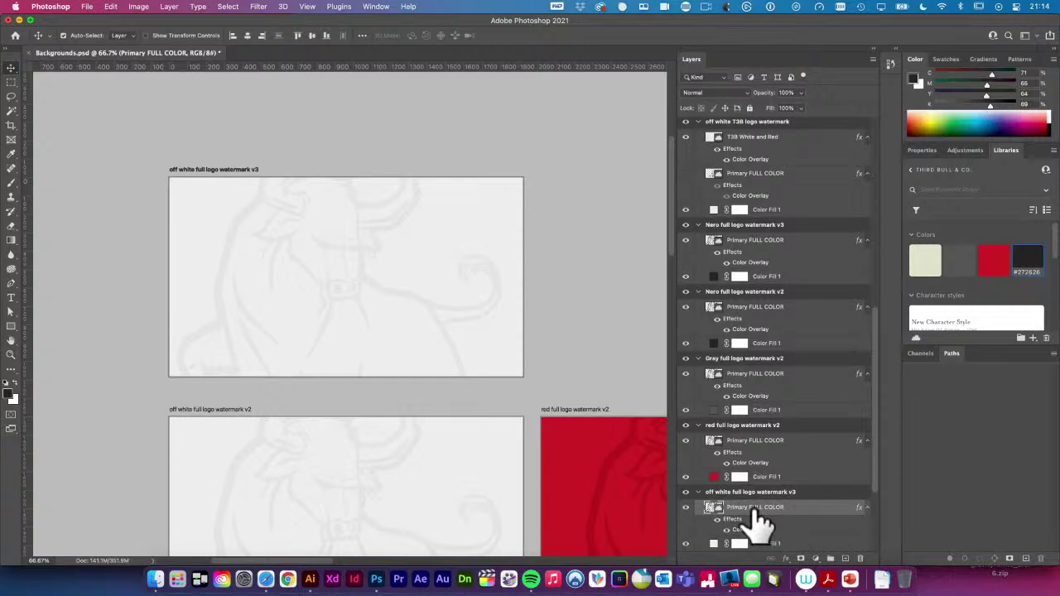
click(685, 507)
click(685, 506)
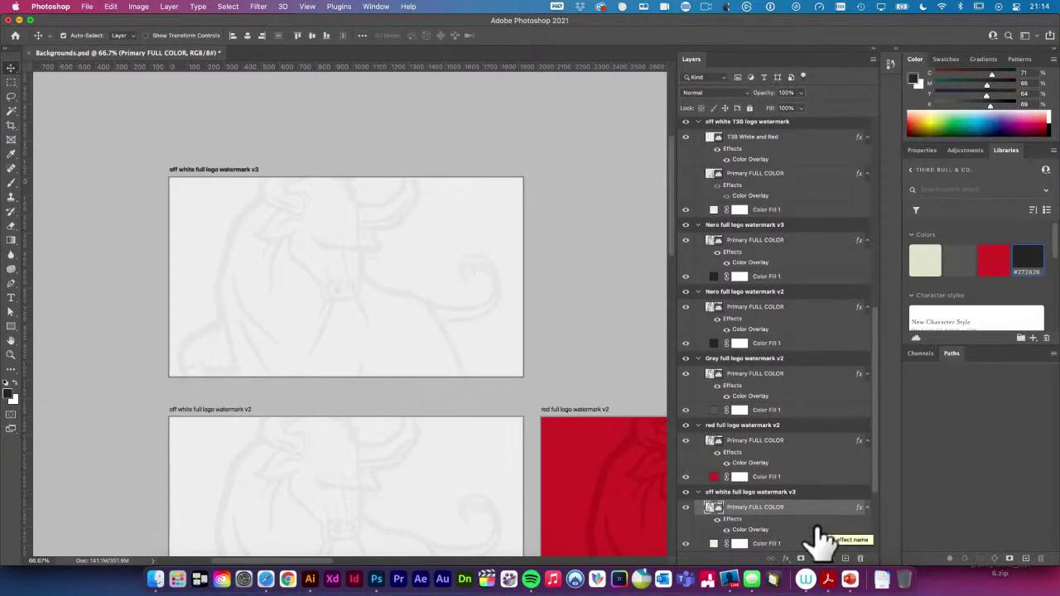
click(844, 558)
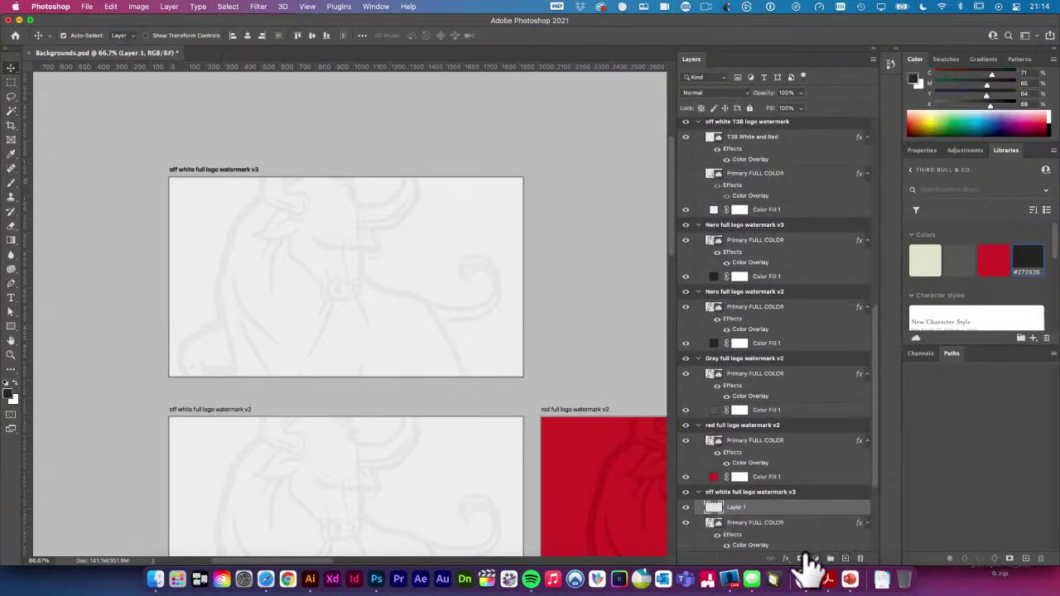
key(i)
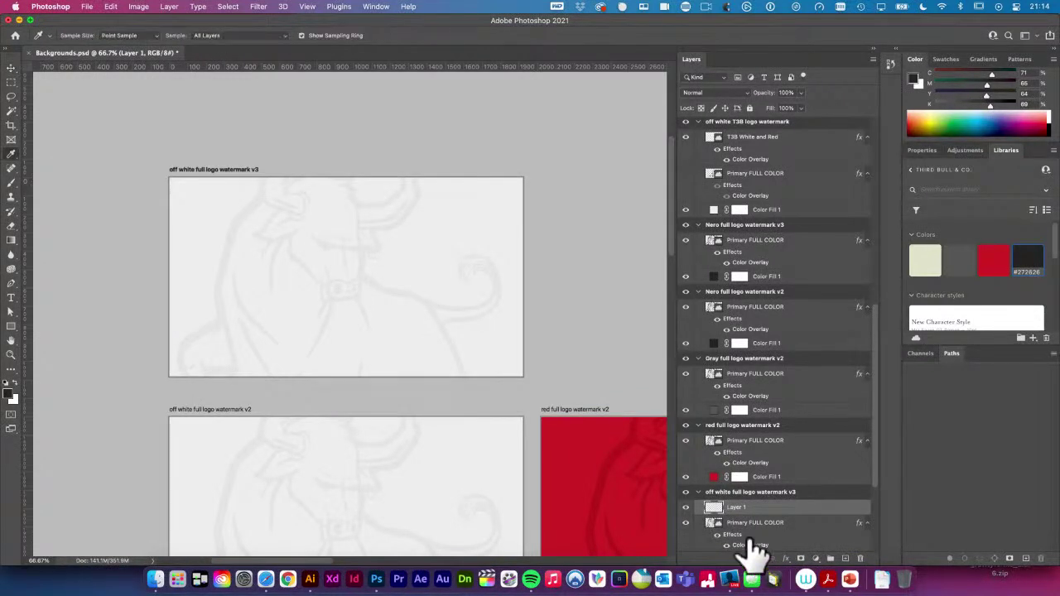
click(200, 229)
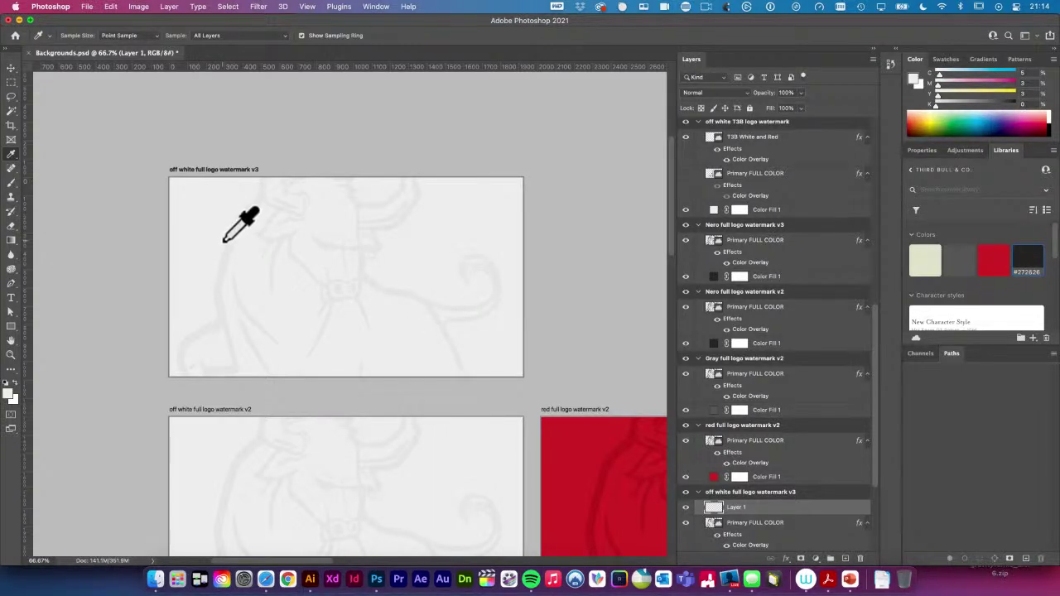
Rename the new layer as grunge and set its blend mode to Multiply
key(v)
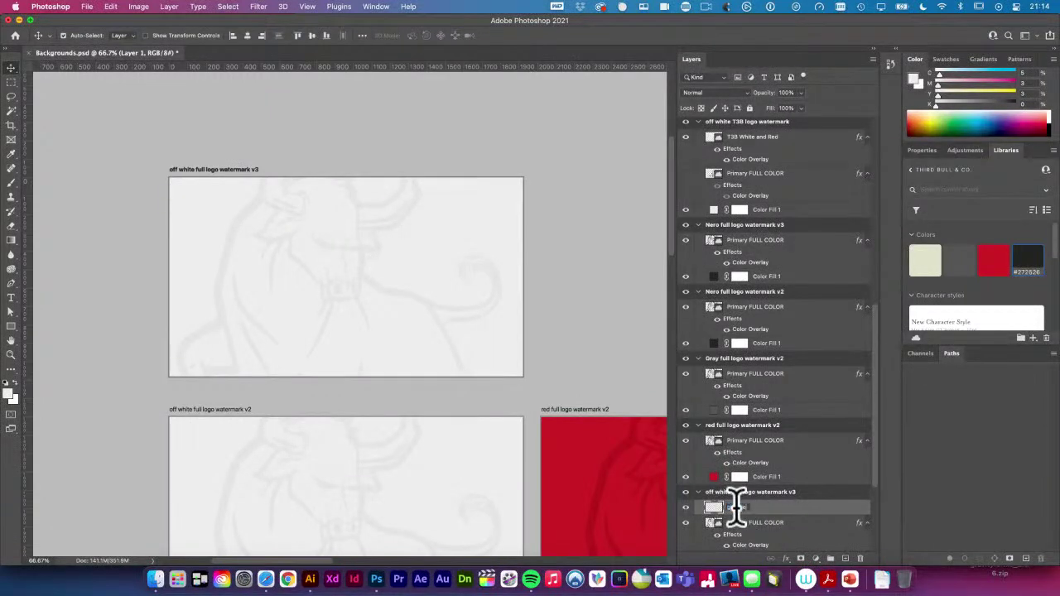
click(716, 92)
click(728, 132)
Choose the Subtle Halftone 6 brush and raise its flow to 100%
key(b)
click(70, 37)
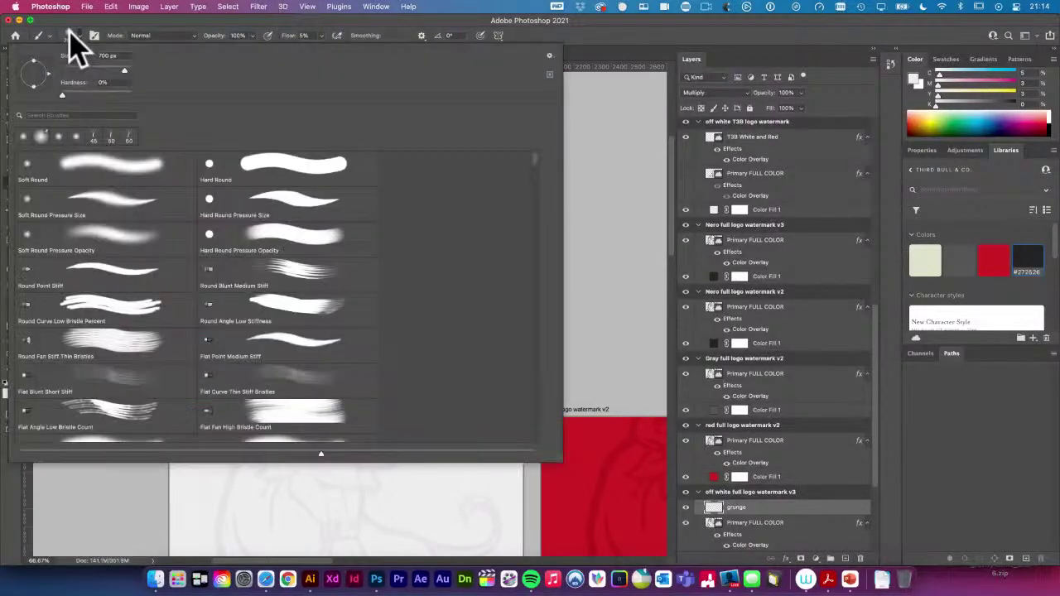
scroll(169, 265, down, 15)
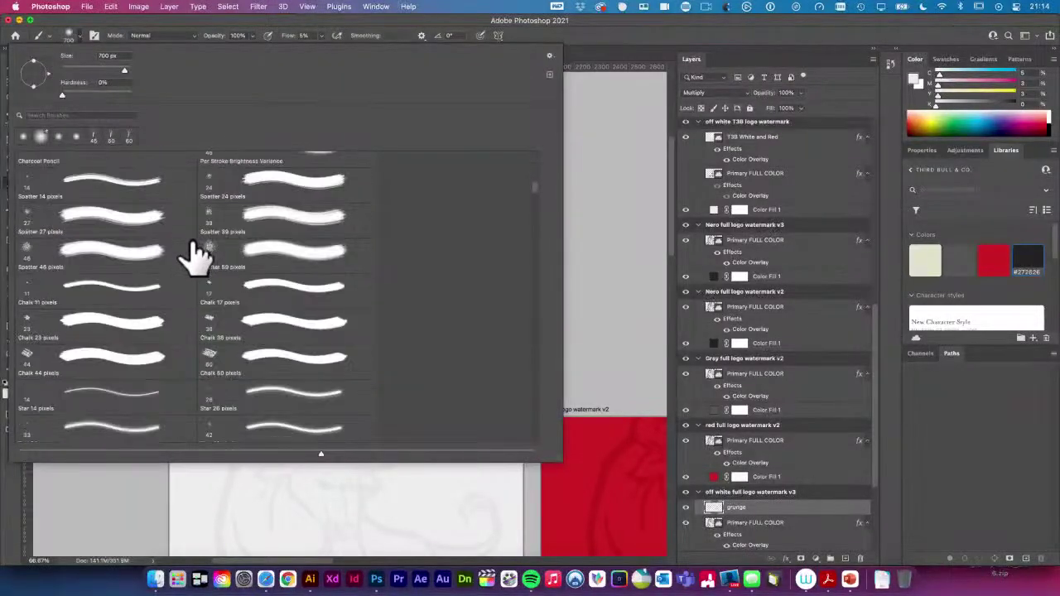
scroll(214, 251, down, 15)
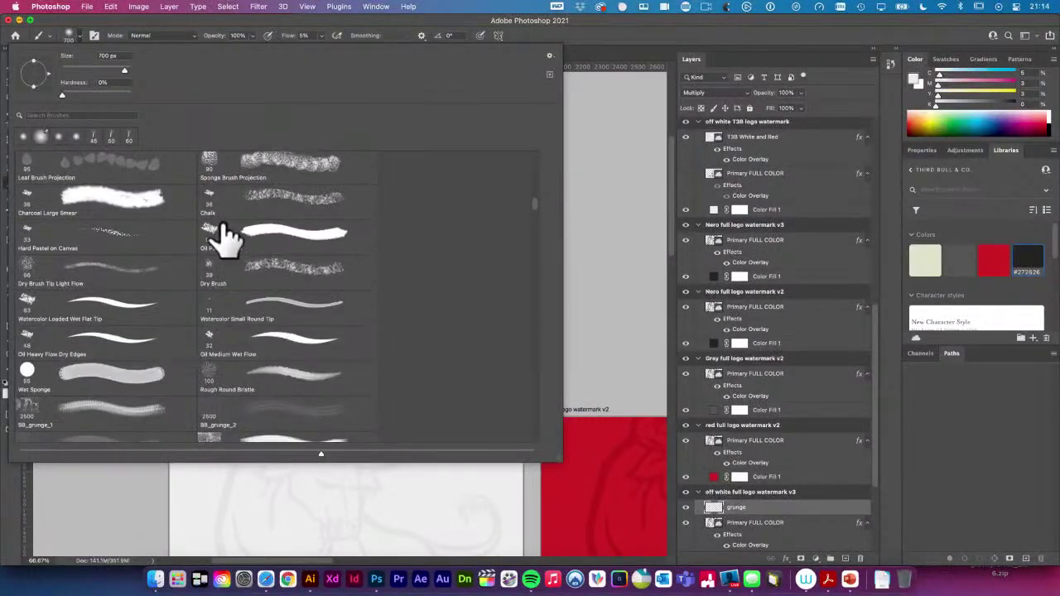
scroll(228, 237, down, 15)
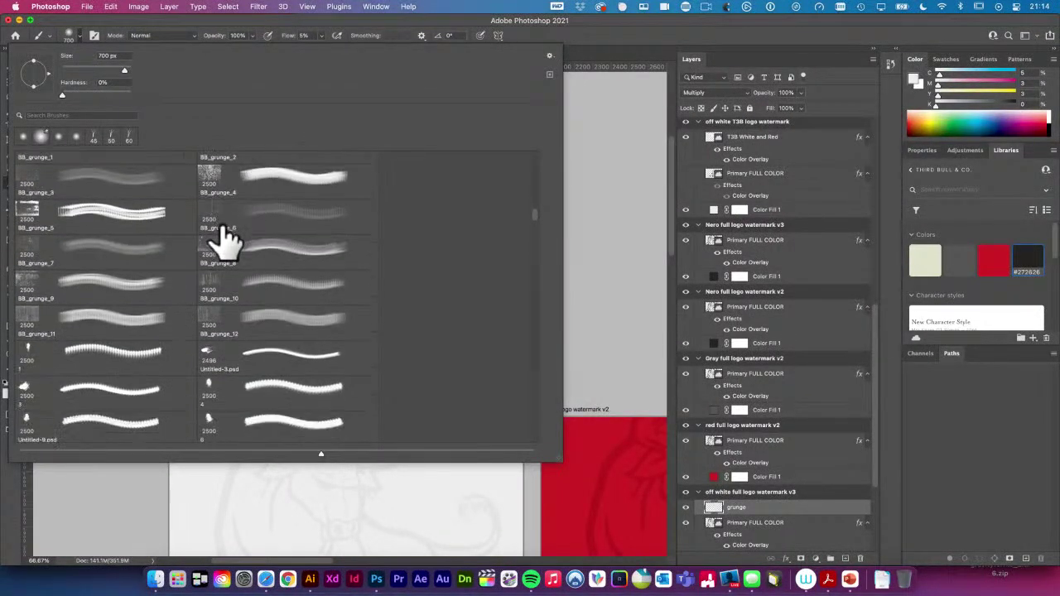
scroll(228, 238, down, 15)
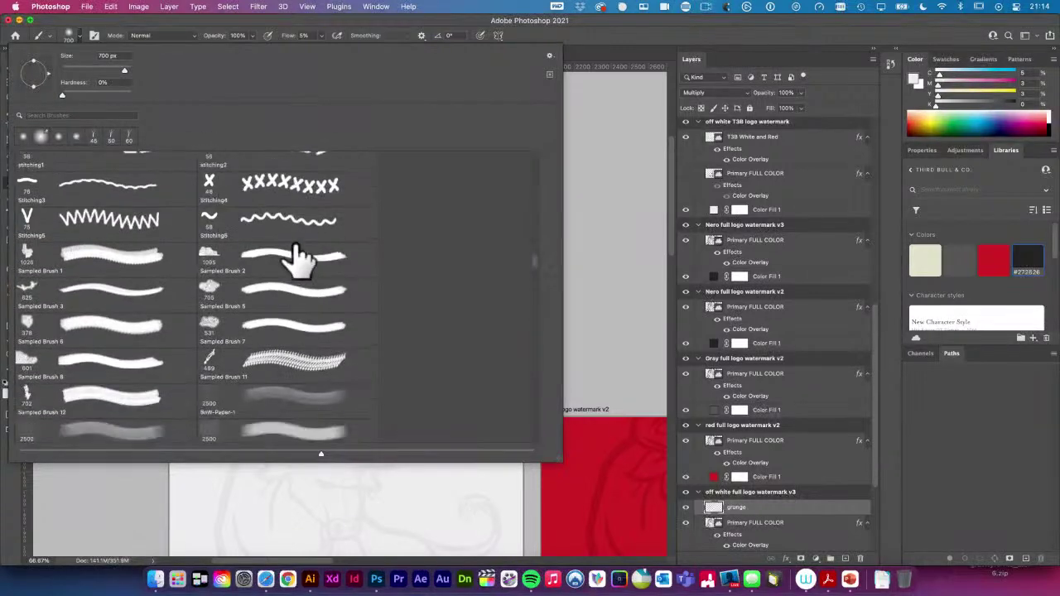
scroll(404, 286, down, 8)
scroll(352, 287, down, 8)
scroll(323, 286, up, 3)
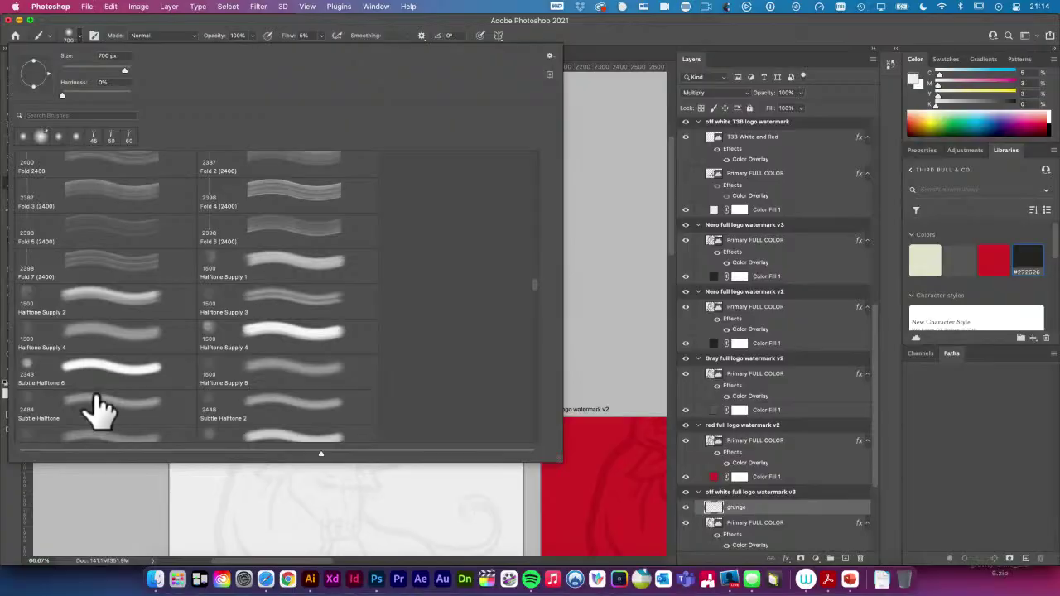
click(68, 367)
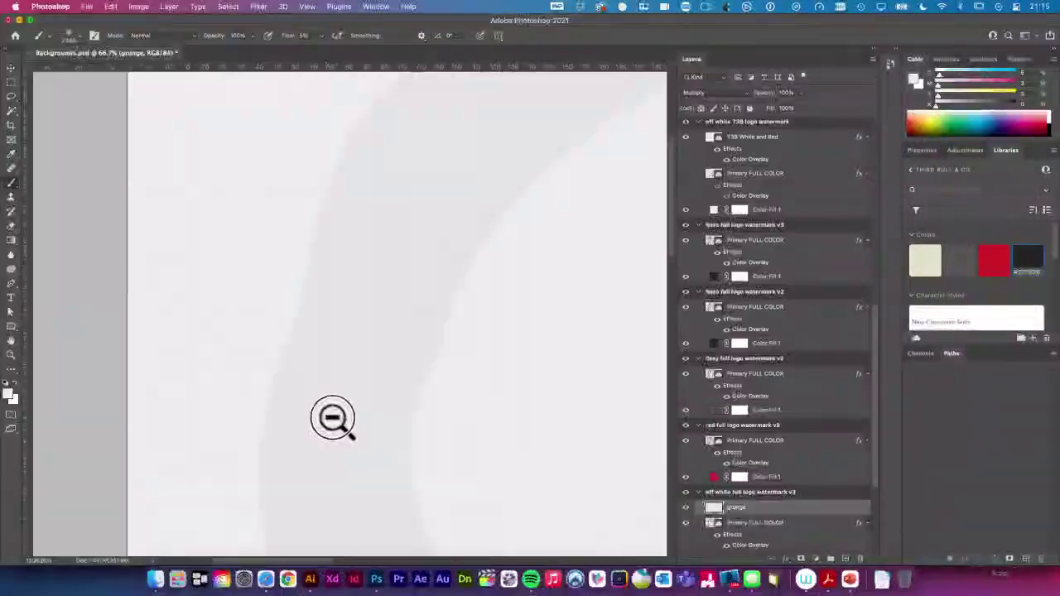
alt+click(332, 418)
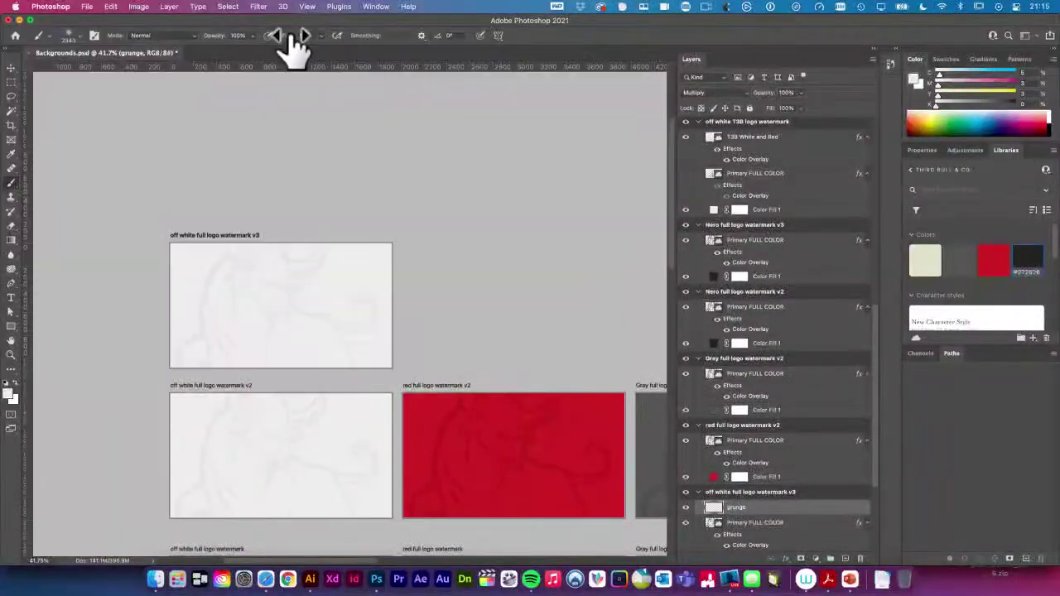
drag(285, 38, 373, 37)
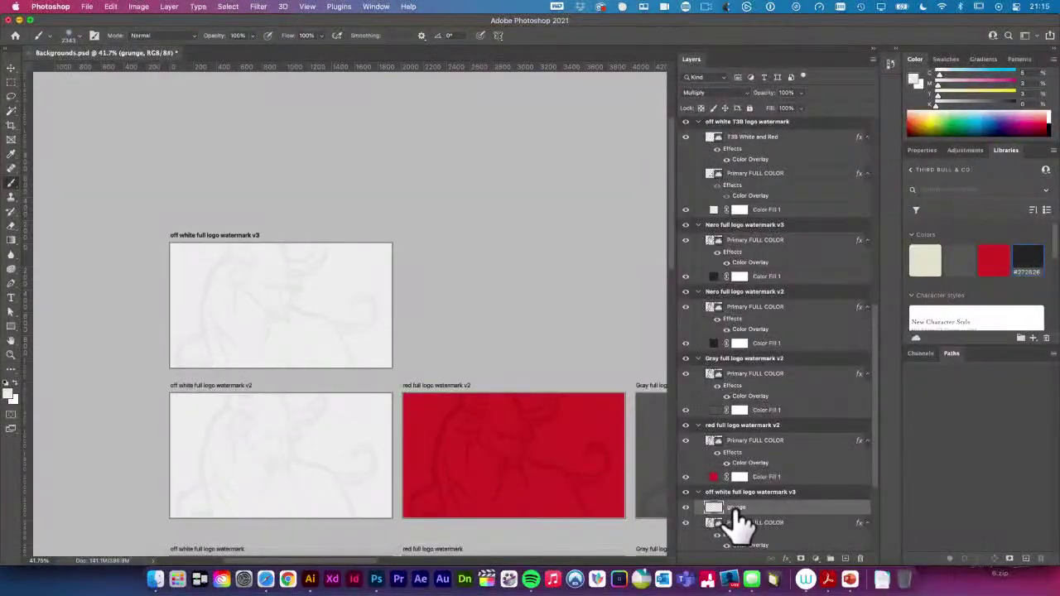
Set the grunge layer's blend mode back to Normal and the brush's painting mode to Multiply
click(719, 96)
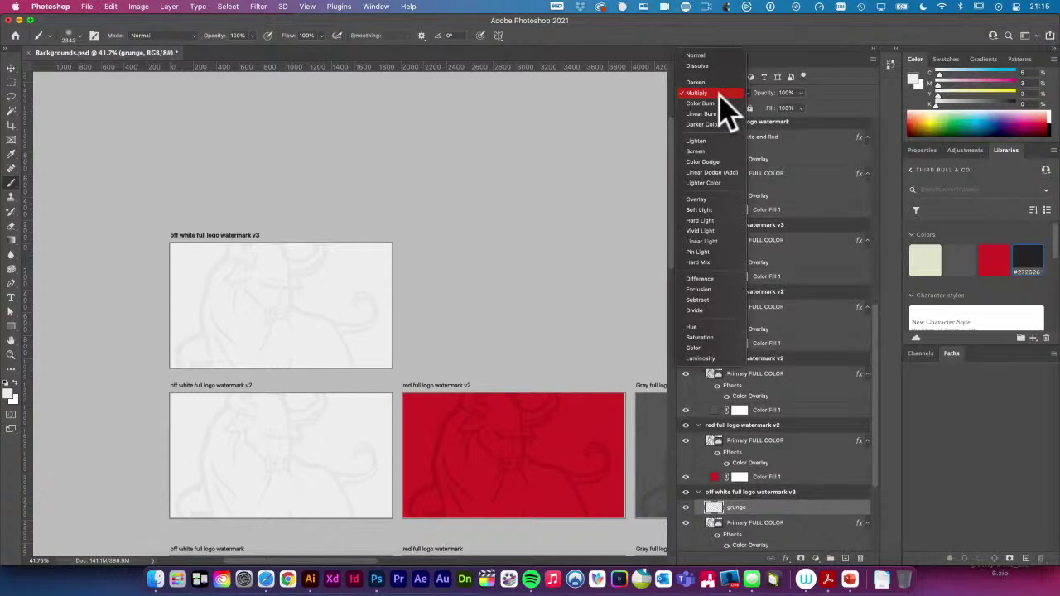
click(704, 55)
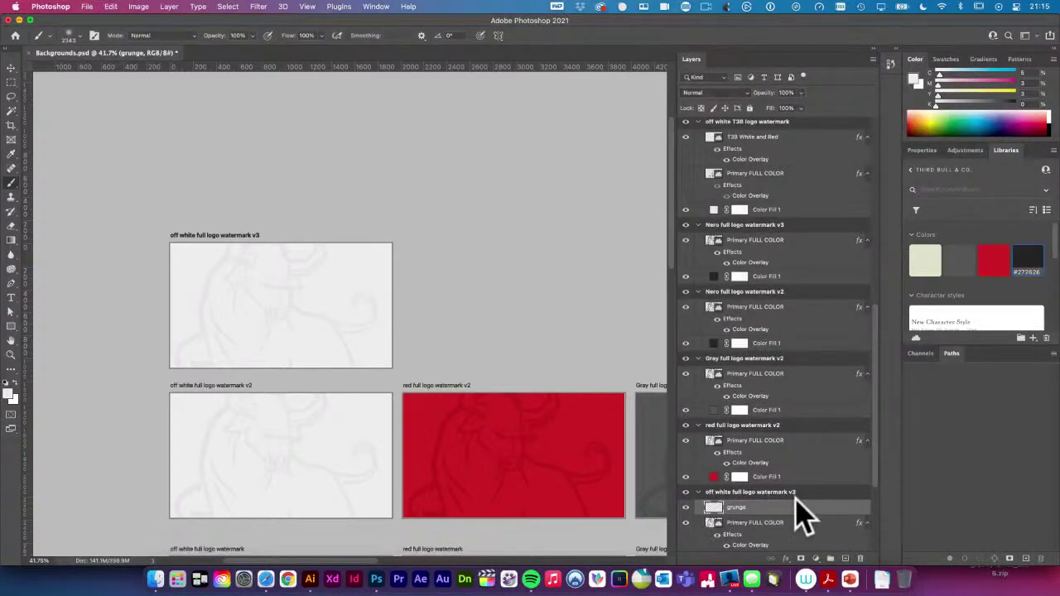
click(156, 37)
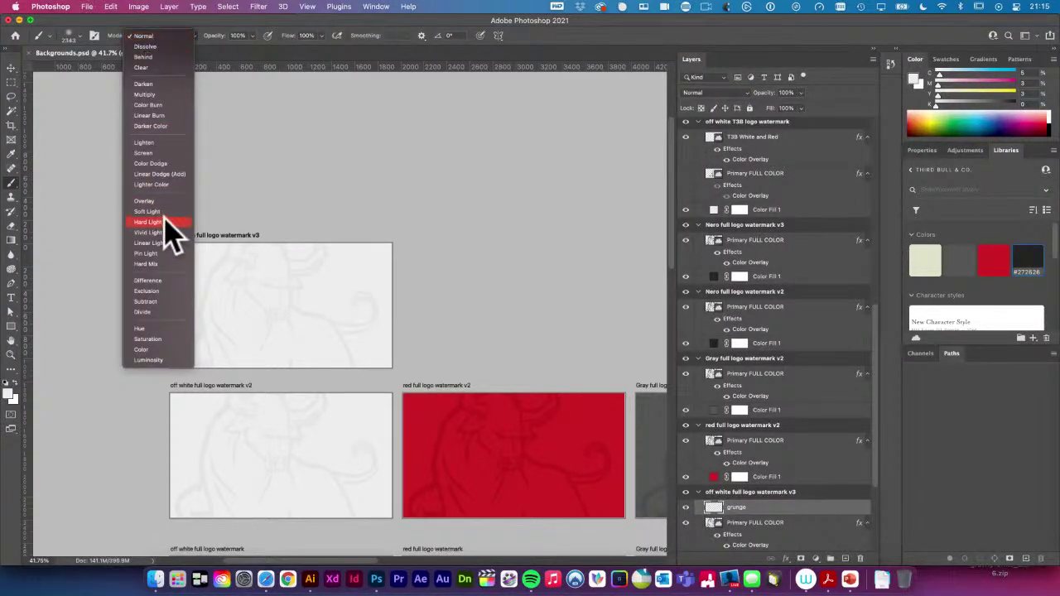
click(164, 94)
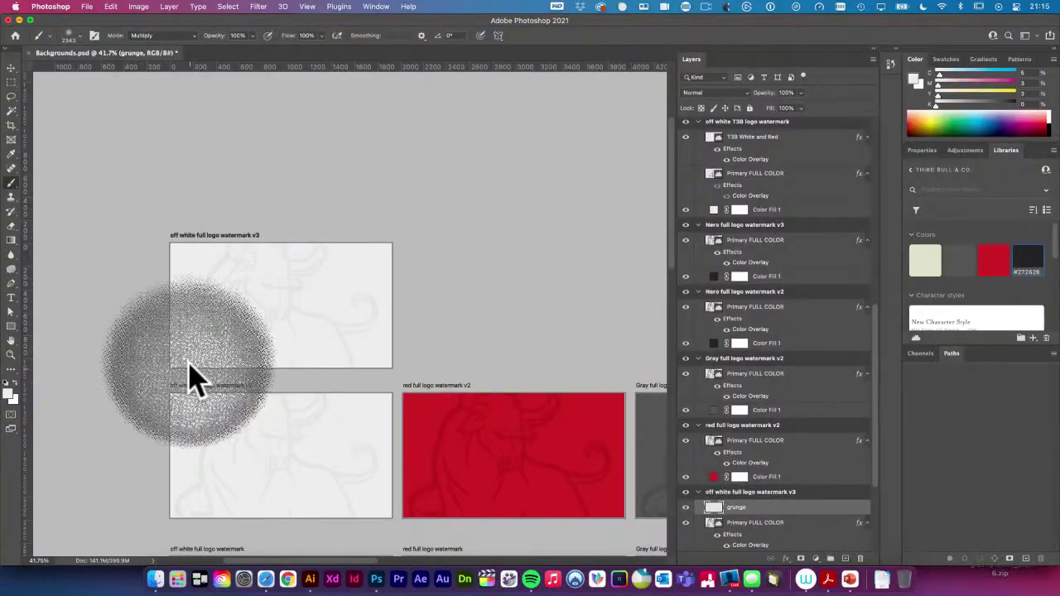
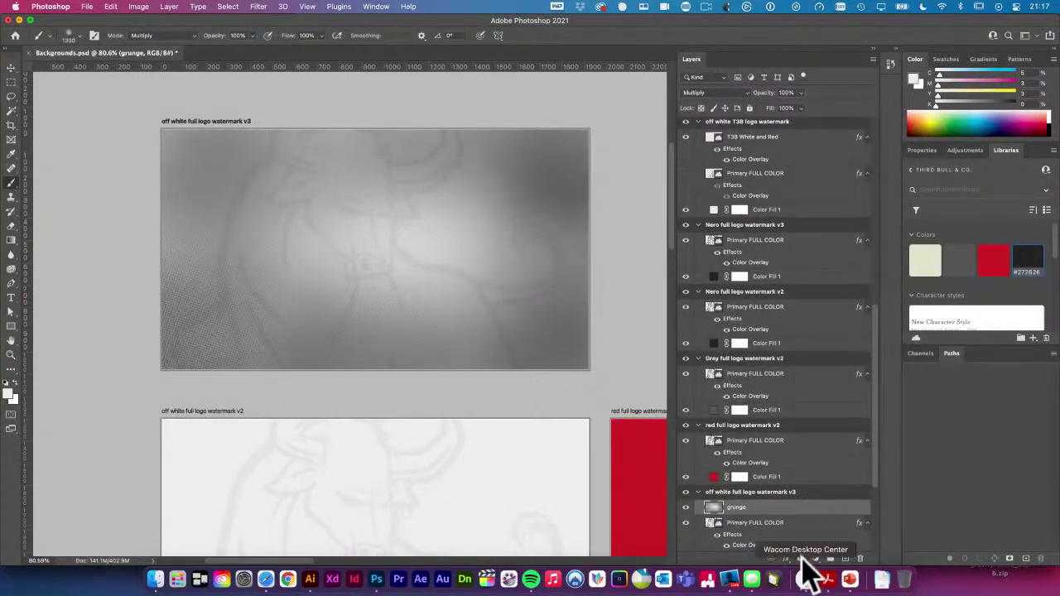
Add a layer mask to the grunge layer, test black halftone strokes on the artboard's right side, and undo the latest strokes
click(801, 559)
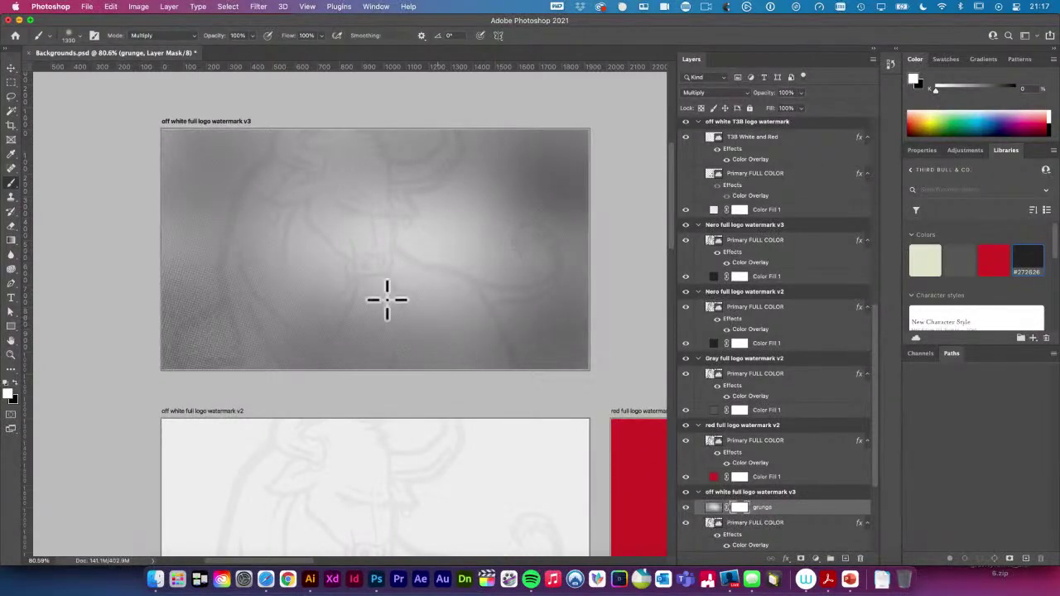
drag(568, 350, 551, 343)
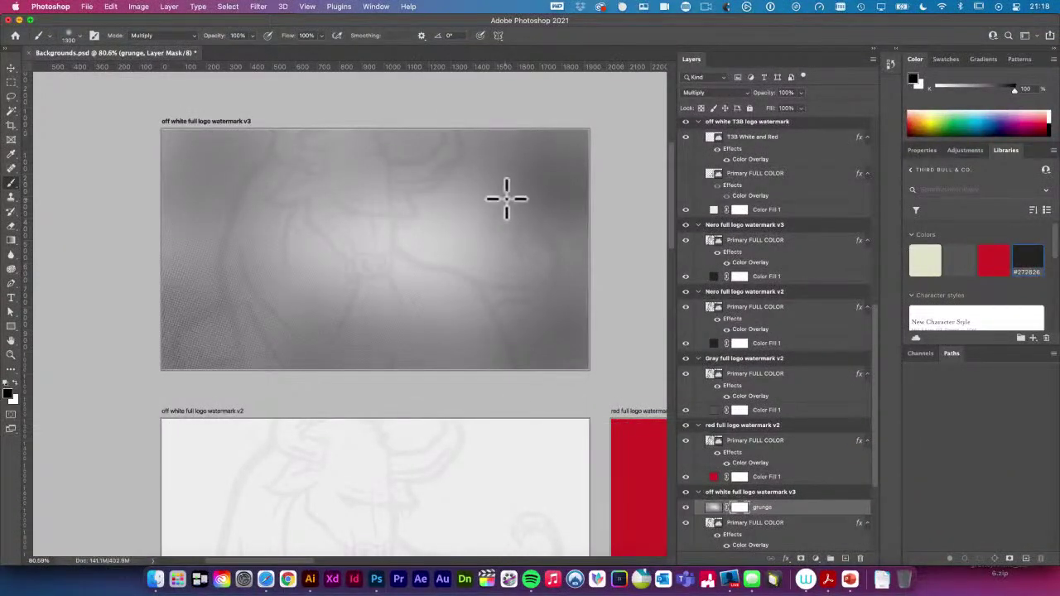
mouse_move(505, 199)
mouse_down()
mouse_move(540, 185)
mouse_move(529, 298)
mouse_move(506, 324)
mouse_up()
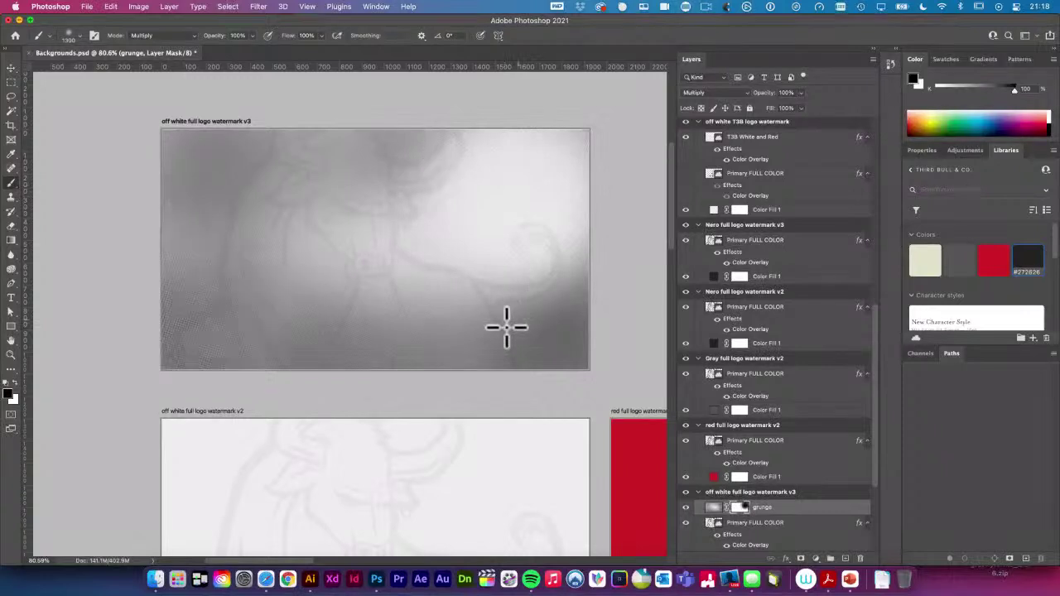
key(super+z)
key(super+z)
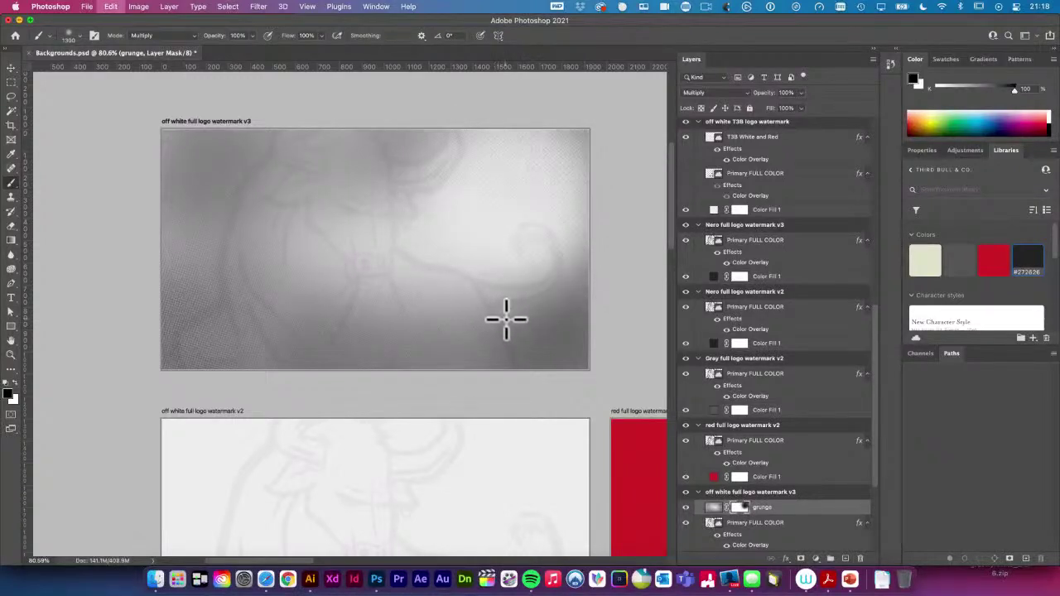
key(super+z)
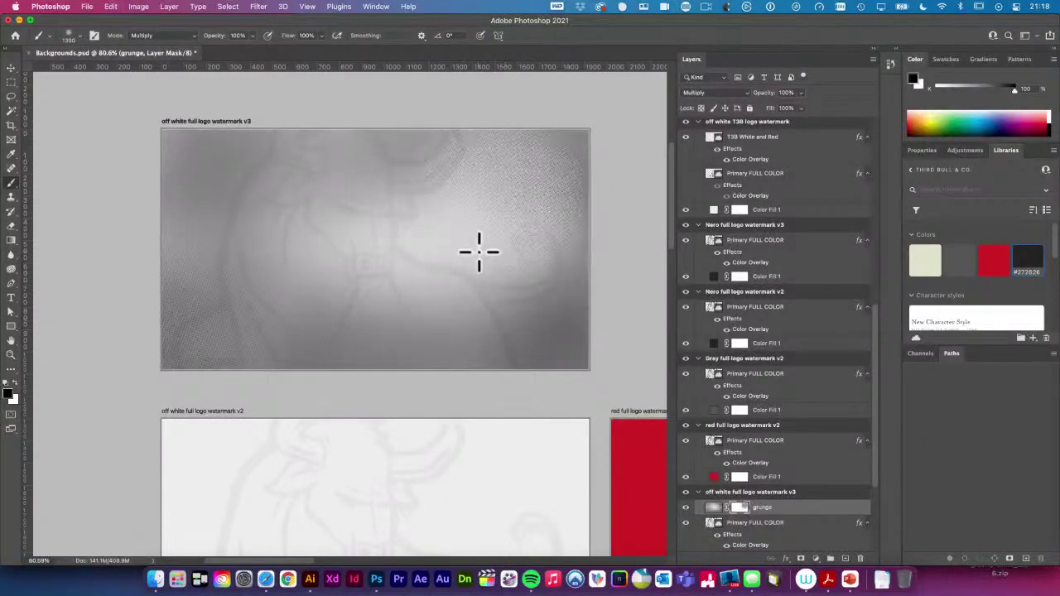
key(super+z)
Brush black halftone across the grunge mask to leave texture only around the artboard's edges, undoing the last strokes in the upper-left corner
click(464, 228)
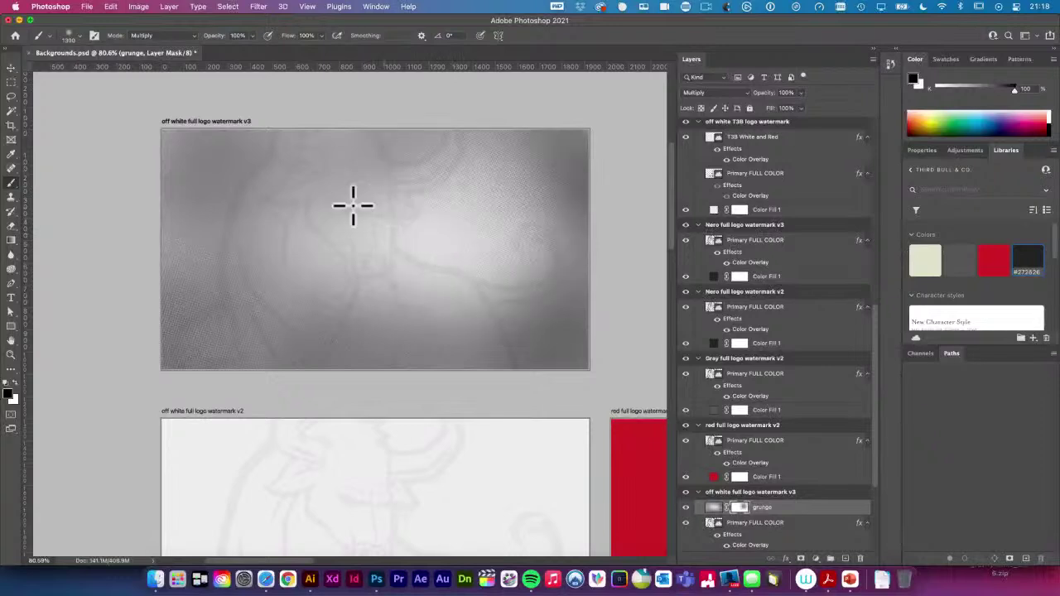
click(341, 207)
mouse_move(239, 218)
mouse_down()
mouse_move(215, 289)
mouse_move(274, 308)
mouse_move(294, 262)
mouse_move(347, 272)
mouse_move(365, 318)
mouse_move(381, 321)
mouse_move(404, 294)
mouse_move(454, 296)
mouse_move(486, 328)
mouse_move(533, 337)
mouse_move(566, 328)
mouse_move(565, 155)
mouse_move(495, 152)
mouse_move(447, 169)
mouse_move(406, 162)
mouse_move(395, 149)
mouse_move(312, 165)
mouse_move(240, 148)
mouse_move(174, 154)
mouse_move(171, 366)
mouse_move(359, 313)
mouse_move(436, 307)
mouse_move(586, 353)
mouse_move(609, 264)
mouse_move(566, 139)
mouse_up()
drag(162, 138, 199, 146)
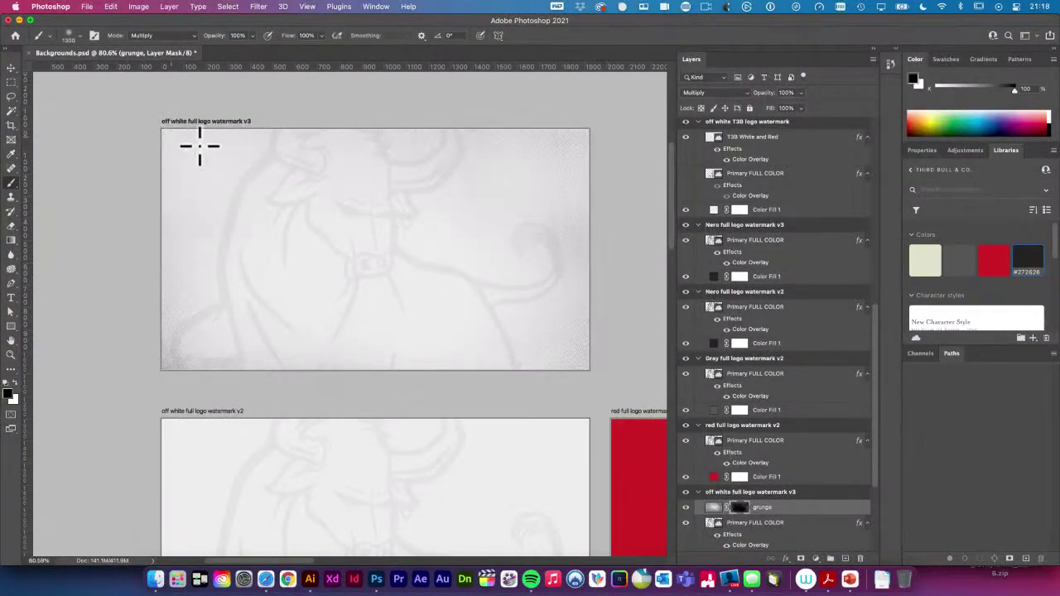
key(super+z)
key(super+z)
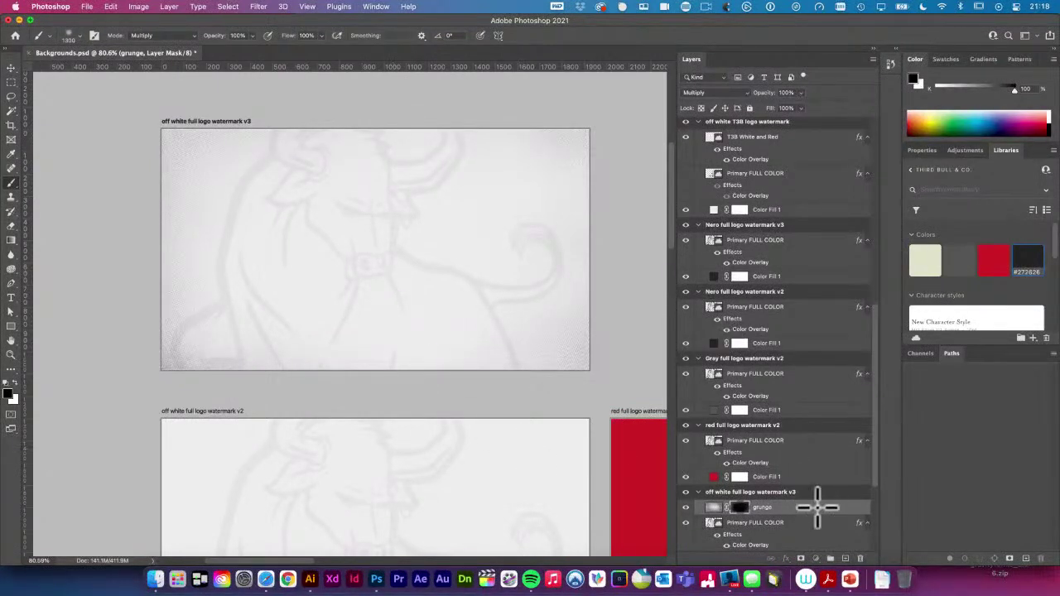
Target the grunge layer's image instead of its mask and lower the layer's opacity to 30%
key(super+2)
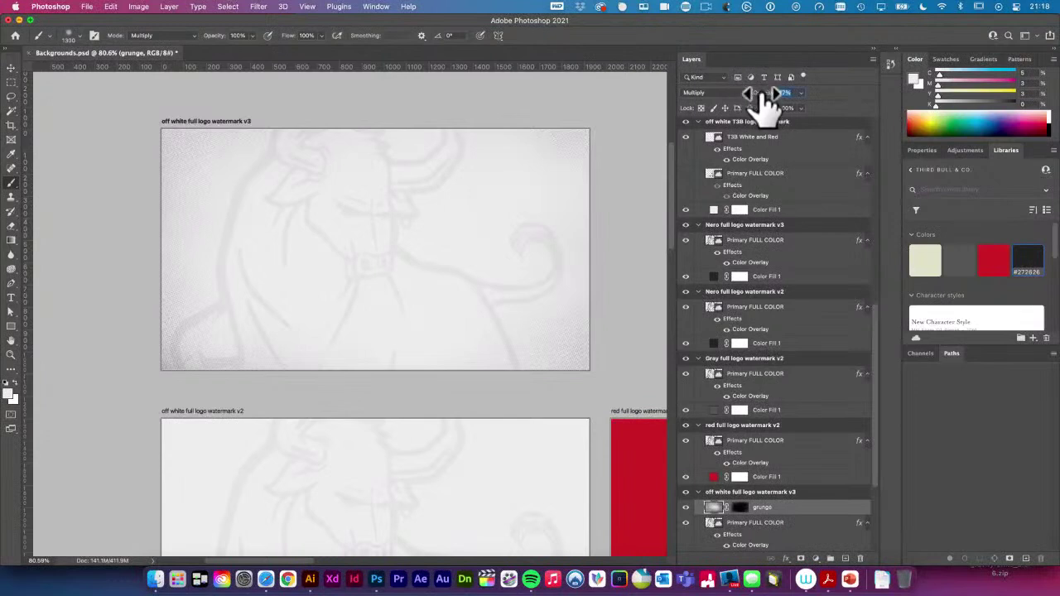
click(766, 97)
drag(780, 100, 679, 207)
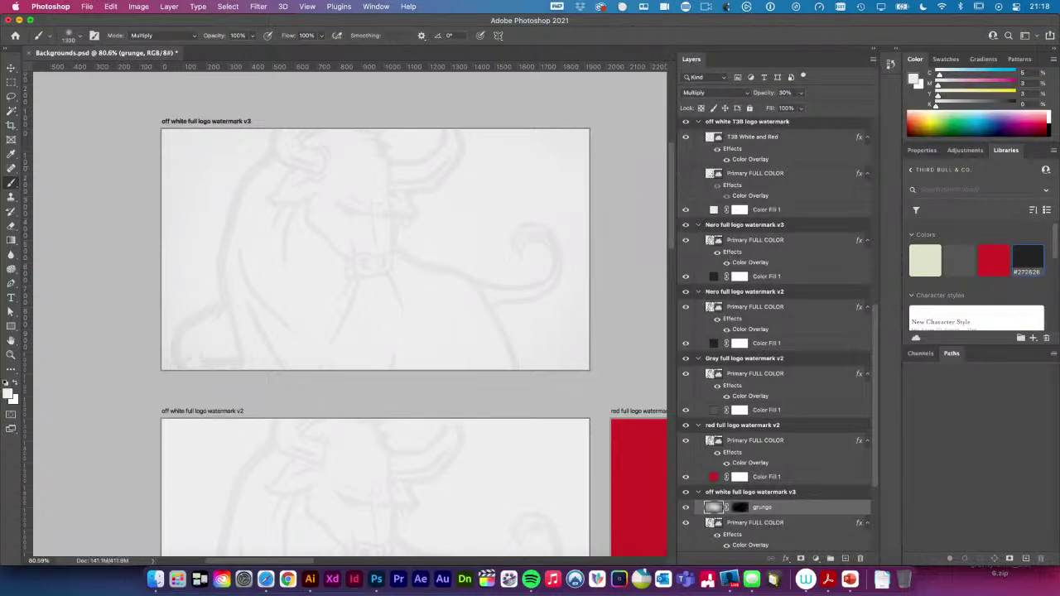
Examine the faded grunge texture up close at the off white v3 artboard's corner and around the bull's head
click(10, 67)
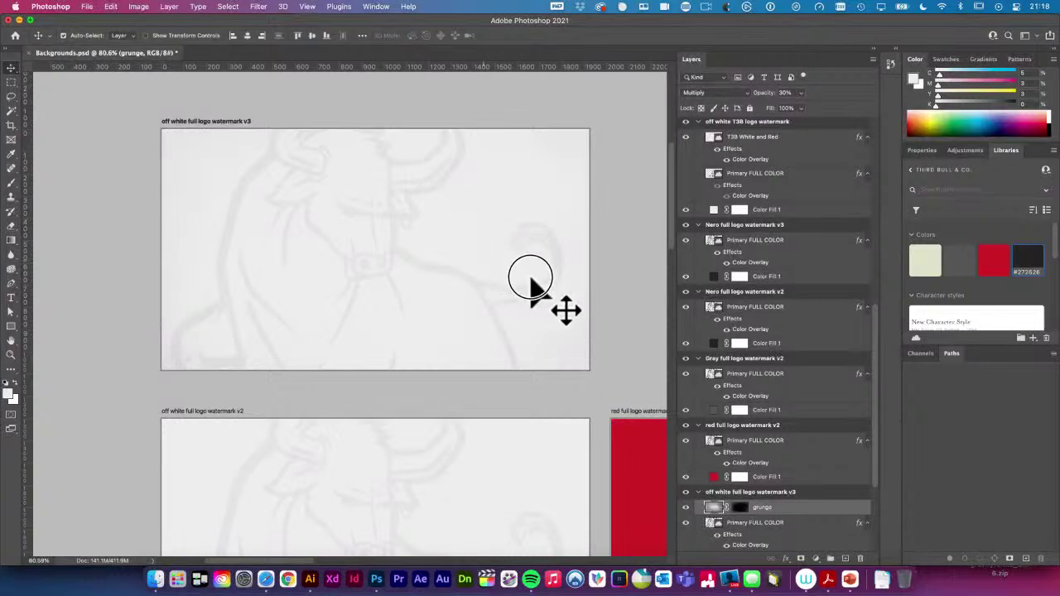
drag(530, 279, 439, 293)
drag(500, 180, 444, 295)
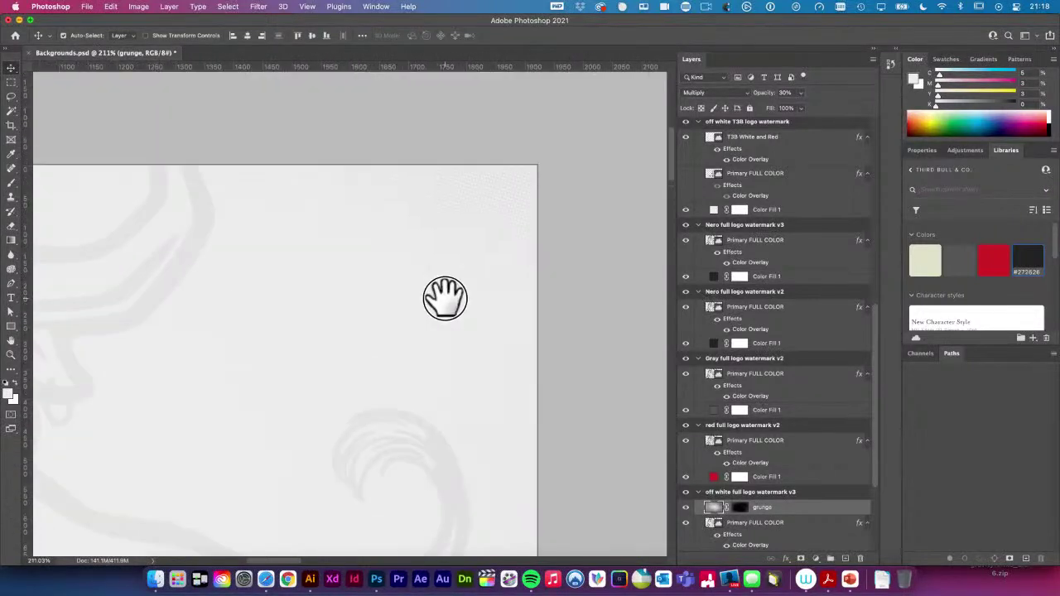
drag(375, 266, 414, 237)
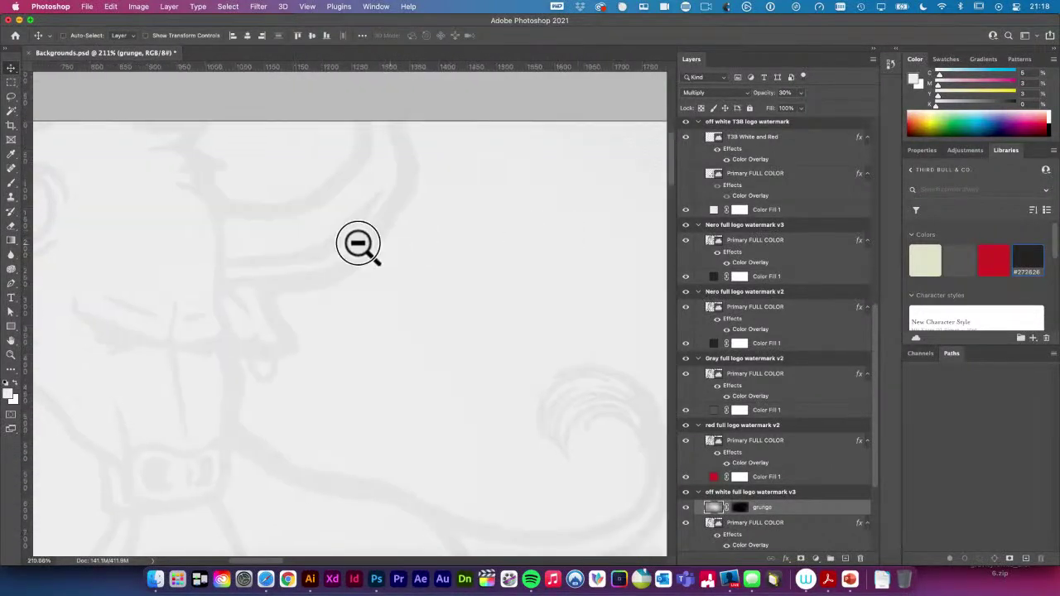
alt+click(501, 307)
alt+click(463, 336)
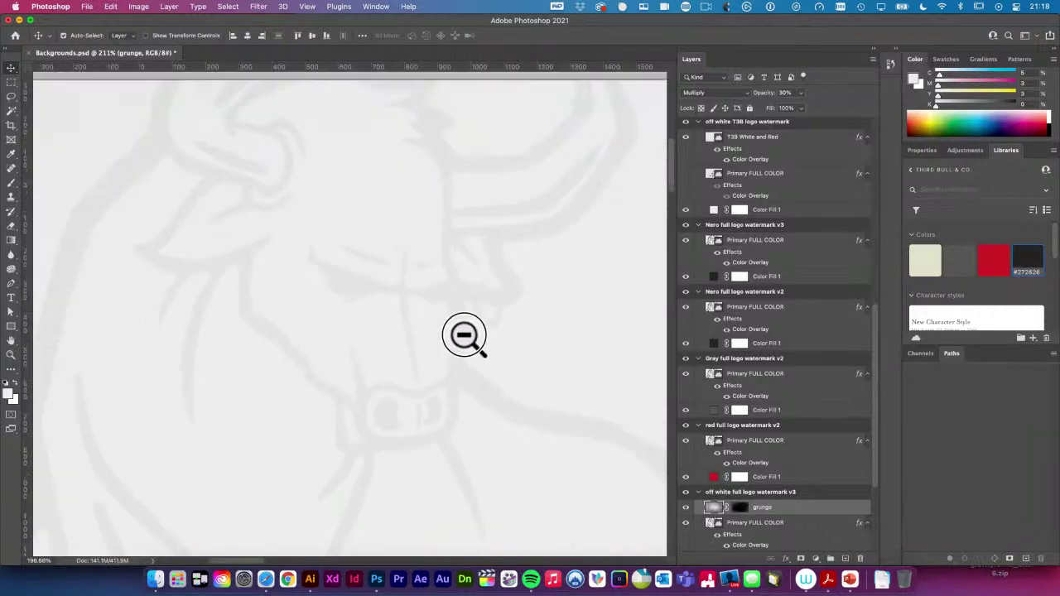
scroll(506, 356, right, 2)
scroll(506, 356, down, 1)
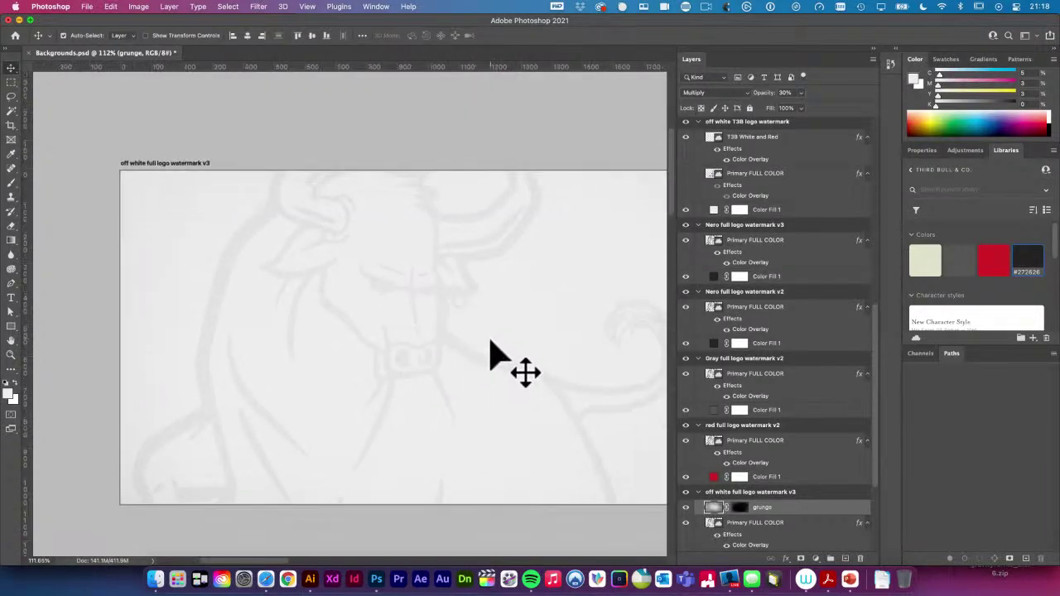
Add a layer mask to the off white v3 bull logo and brush black halftone over the bull's head to fade it
click(448, 348)
scroll(752, 516, down, 1)
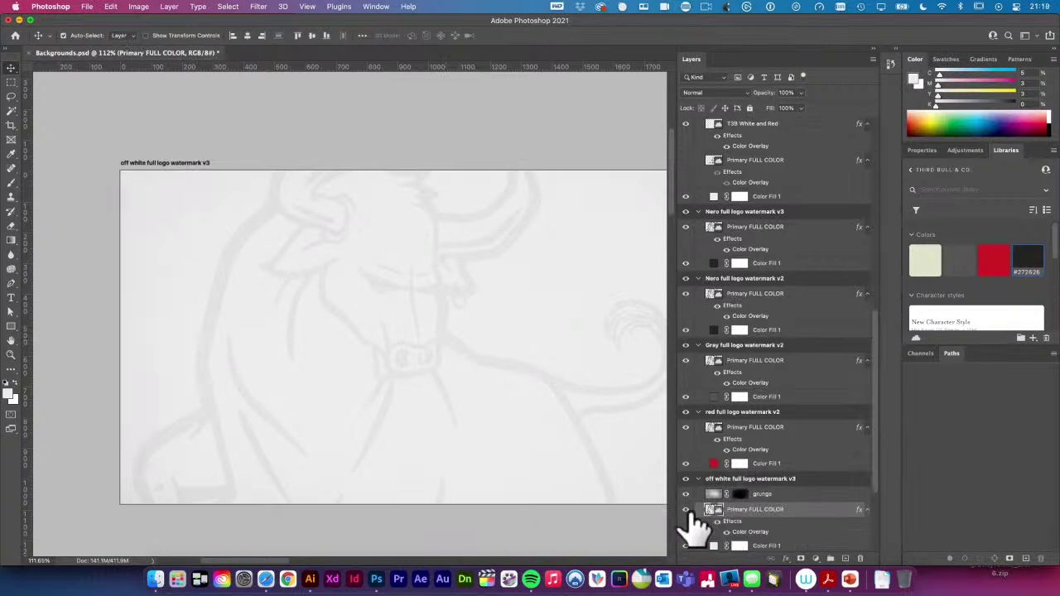
click(800, 559)
key(b)
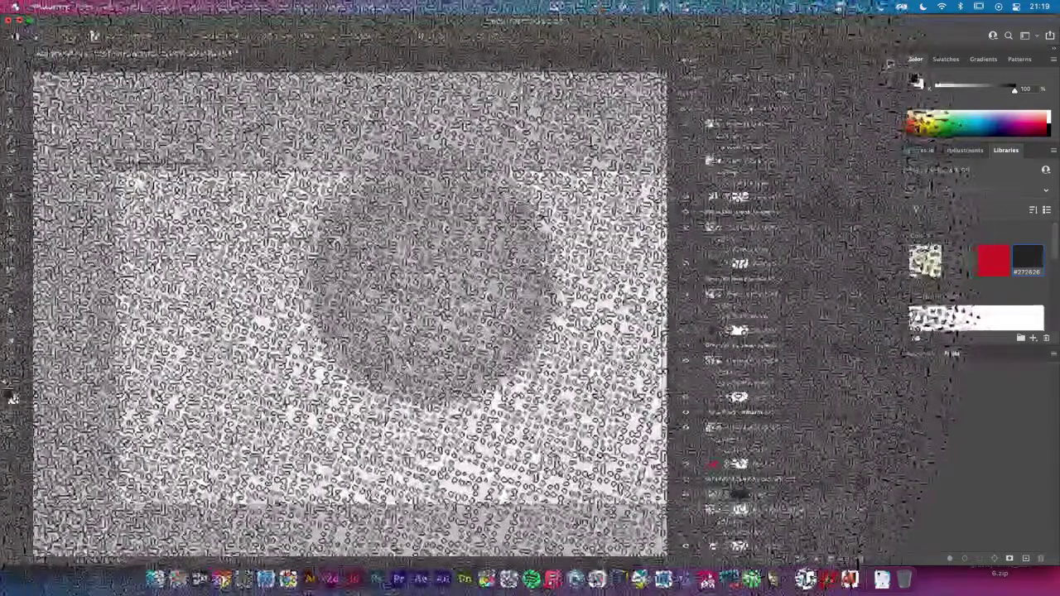
scroll(428, 279, up, 5)
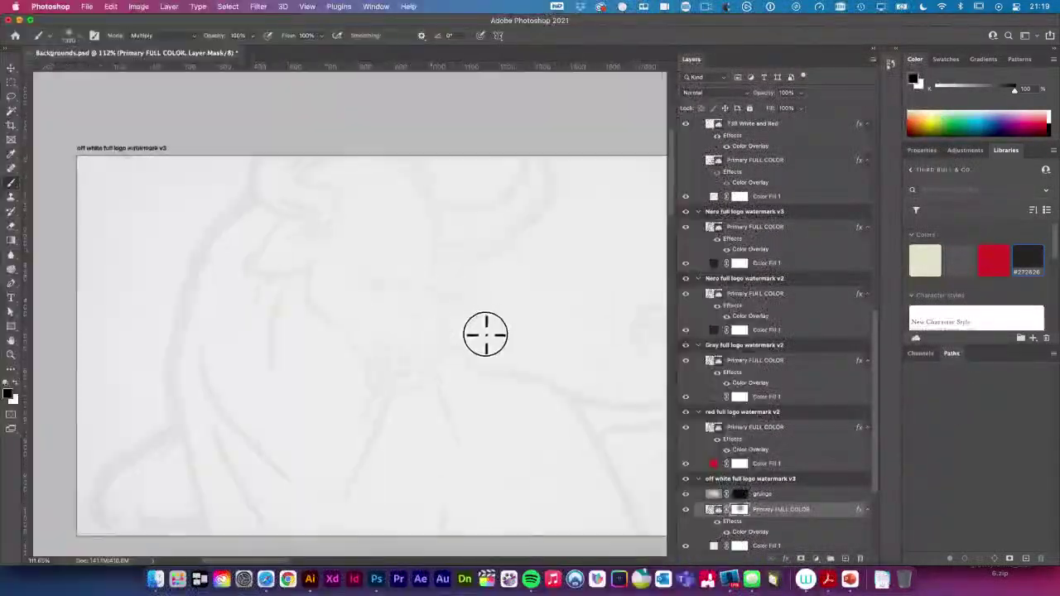
Inspect the faded bull head up close, toggling the logo's layer mask to compare it with the unmasked lines
mouse_move(513, 364)
mouse_down()
mouse_move(591, 414)
mouse_move(482, 351)
mouse_move(511, 384)
mouse_up()
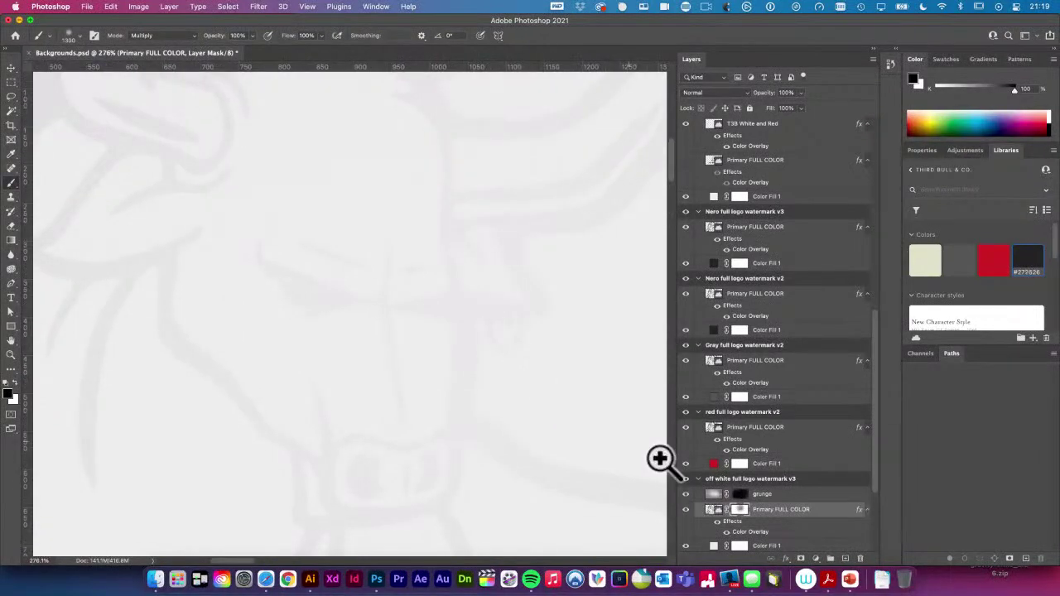
shift+click(738, 511)
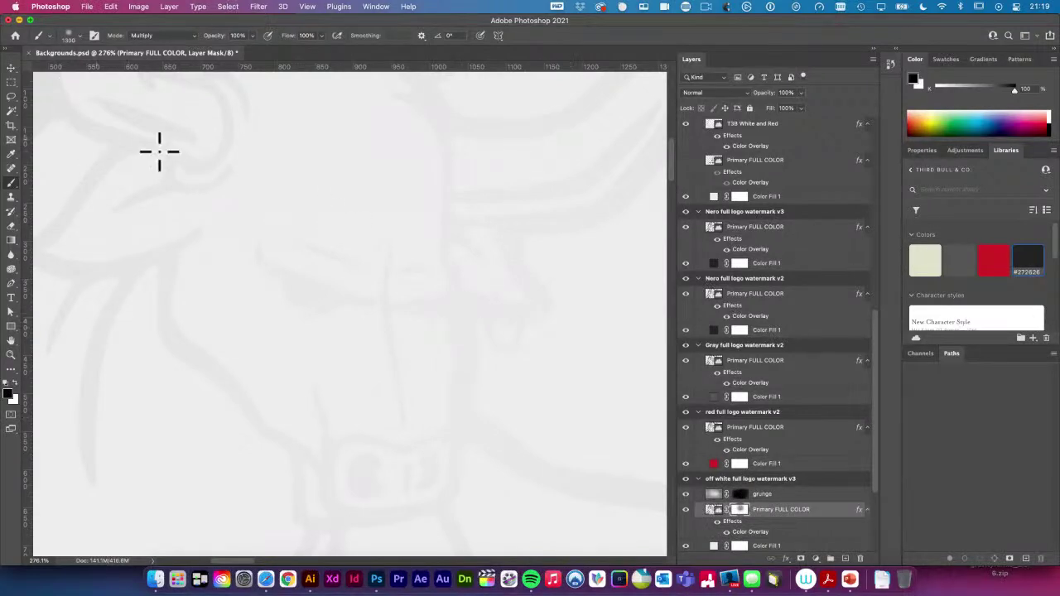
click(10, 66)
scroll(480, 312, down, 5)
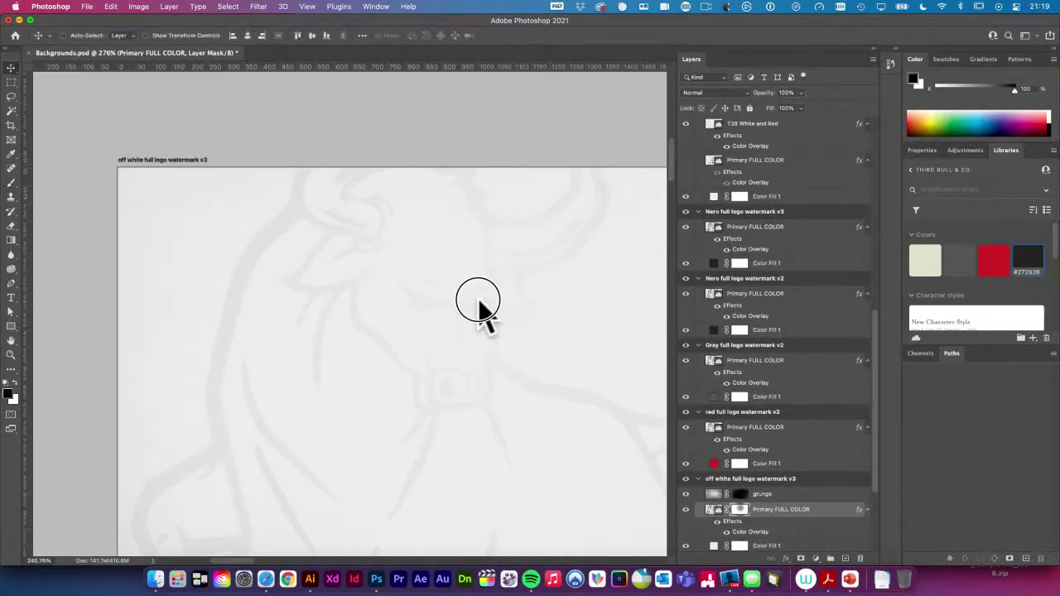
Brush more black halftone onto the off white v3 bull logo's layer mask to fade most of the bull
scroll(535, 357, up, 5)
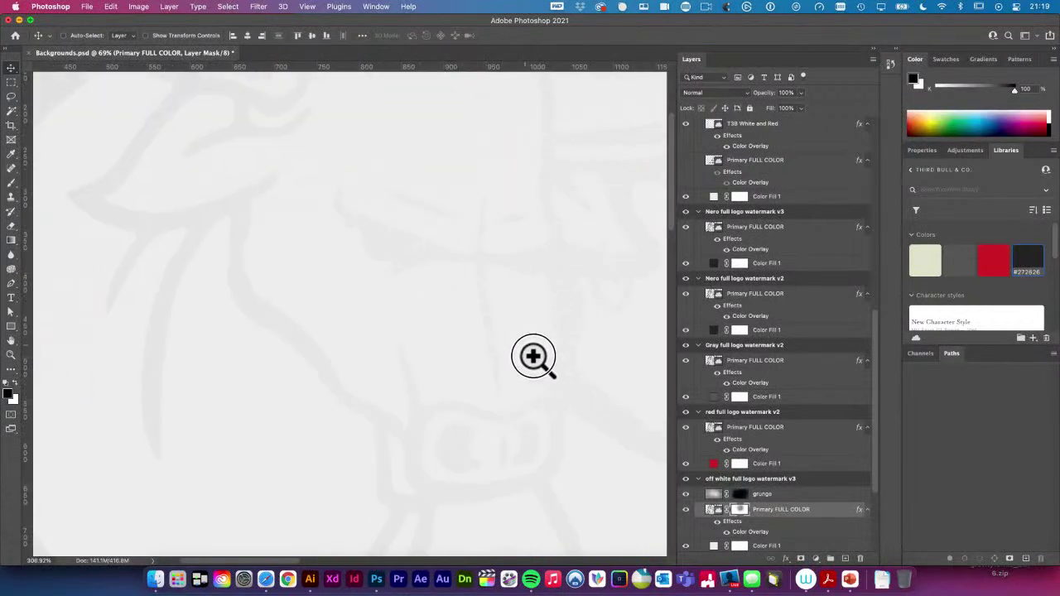
scroll(539, 355, down, 1)
drag(583, 365, 498, 382)
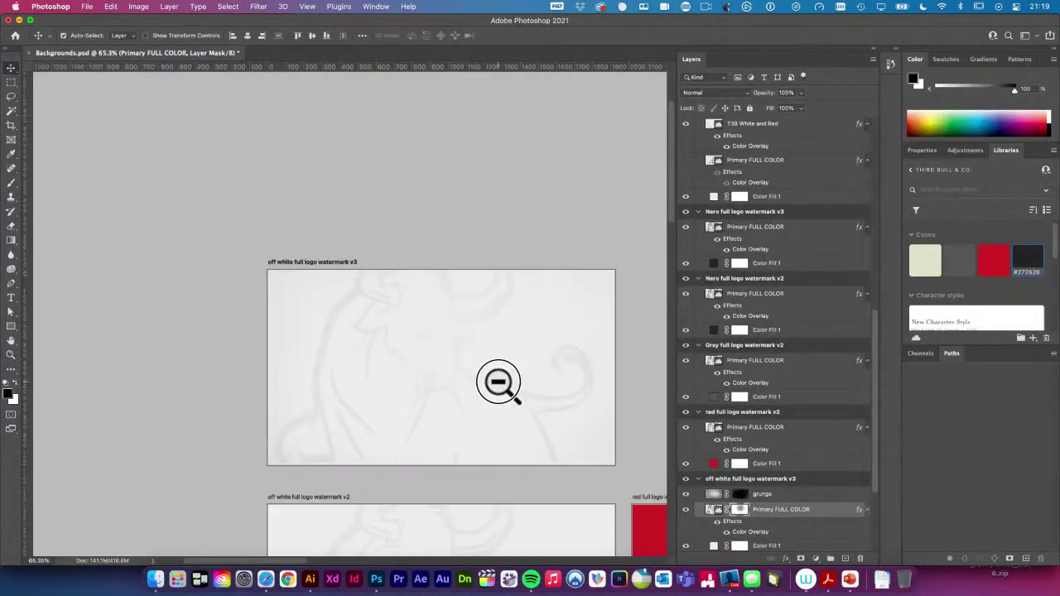
drag(734, 488, 670, 497)
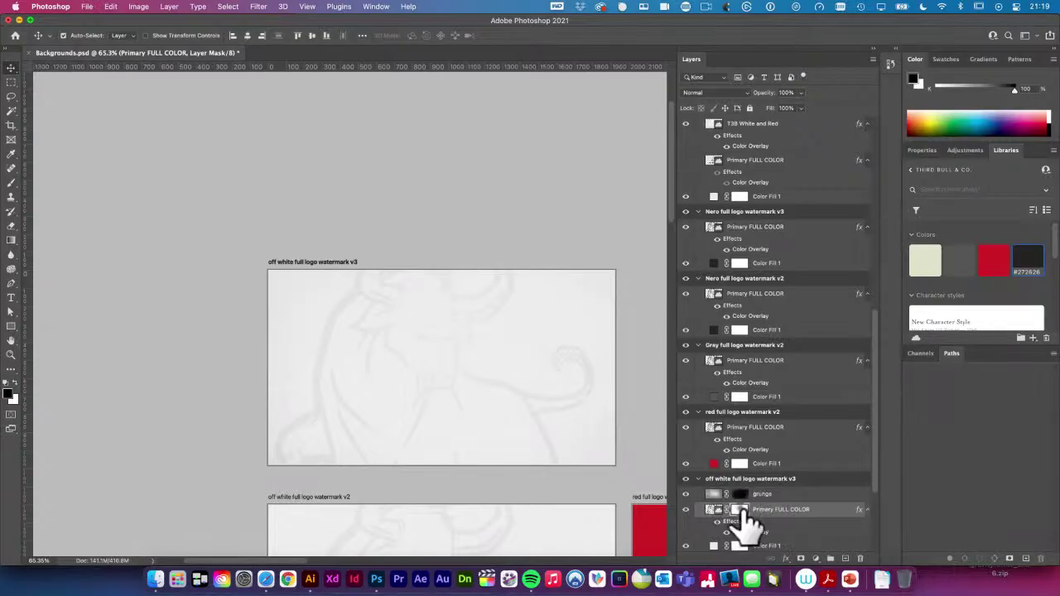
key(b)
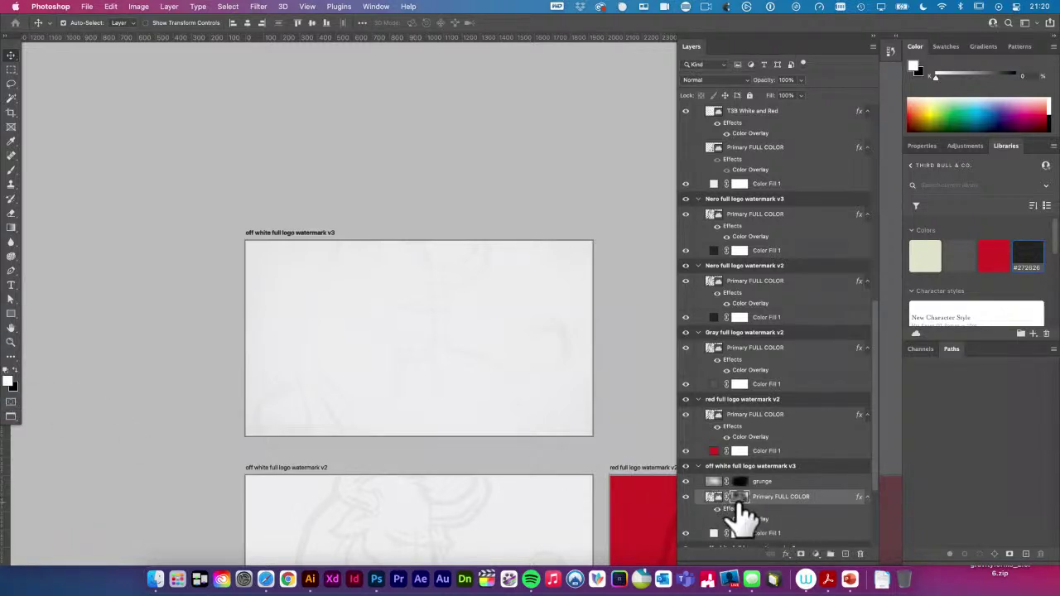
Enlarge the halftone brush to 1300, set it to Normal mode, and brush white on the bull logo's mask to restore its lines
key(b)
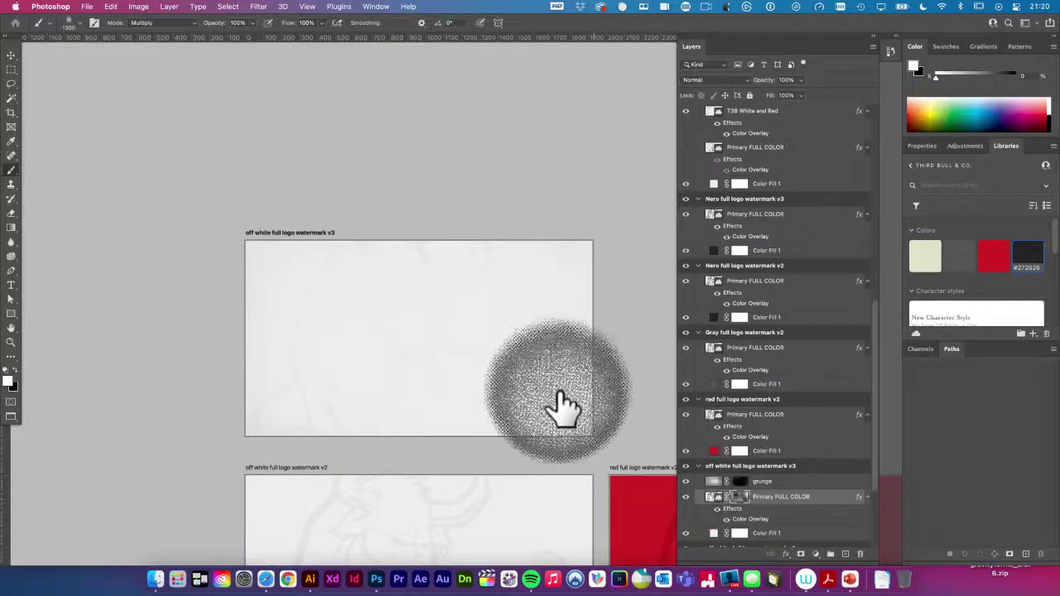
key(bracketright)
key(bracketright)
key(bracketright)
key(bracketright)
key(bracketright)
key(bracketright)
key(bracketright)
key(bracketright)
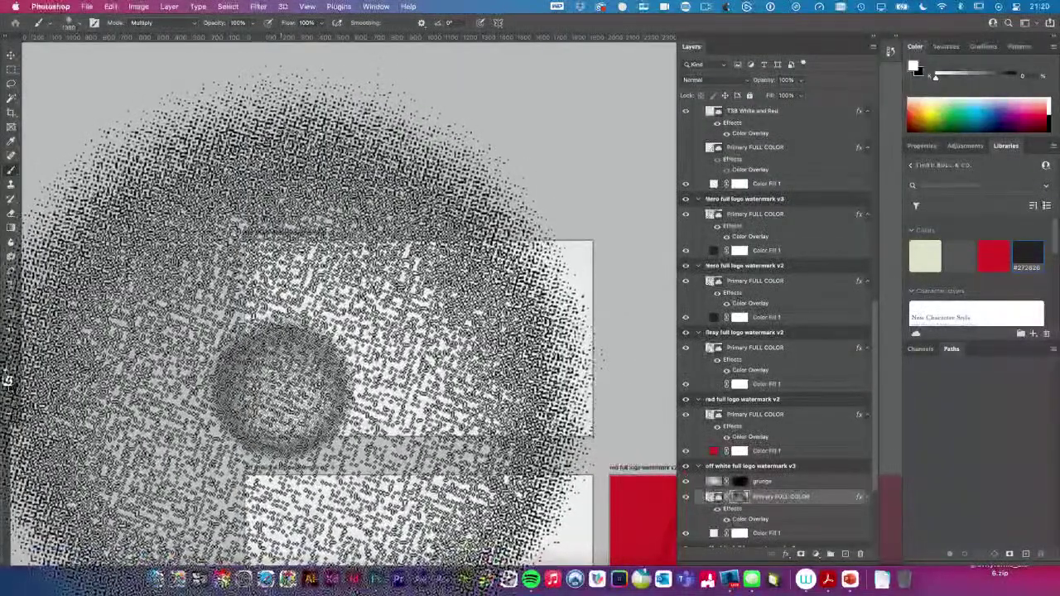
key(bracketright)
key(bracketright)
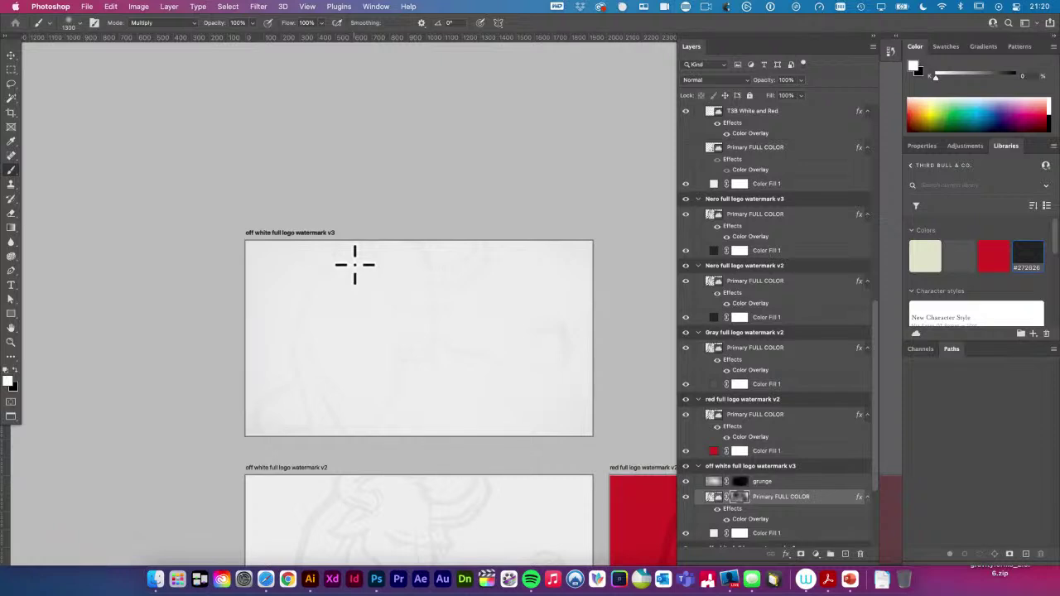
click(192, 23)
mouse_move(170, 11)
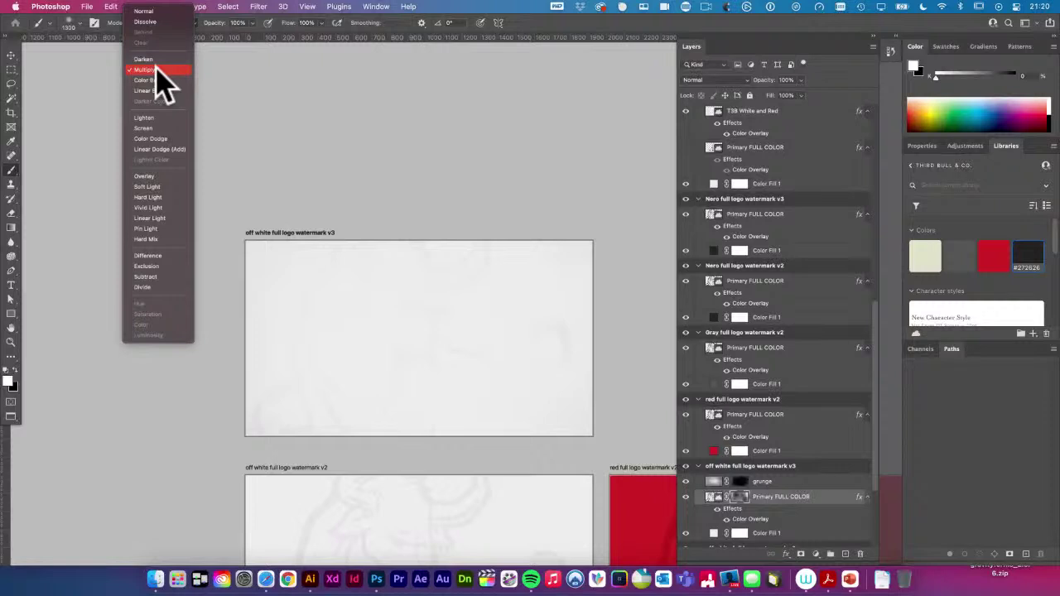
click(137, 12)
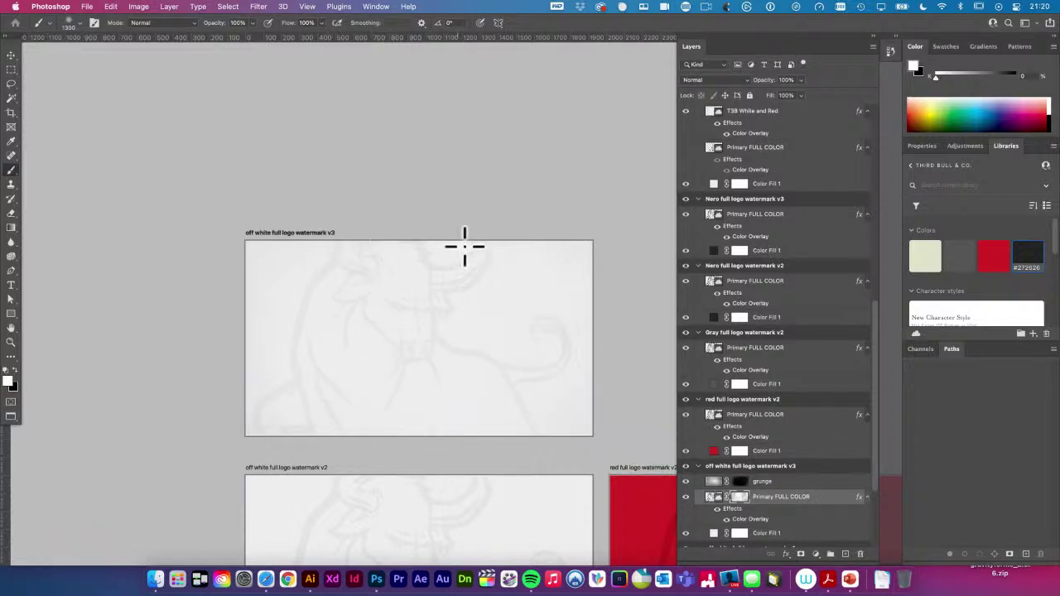
click(11, 55)
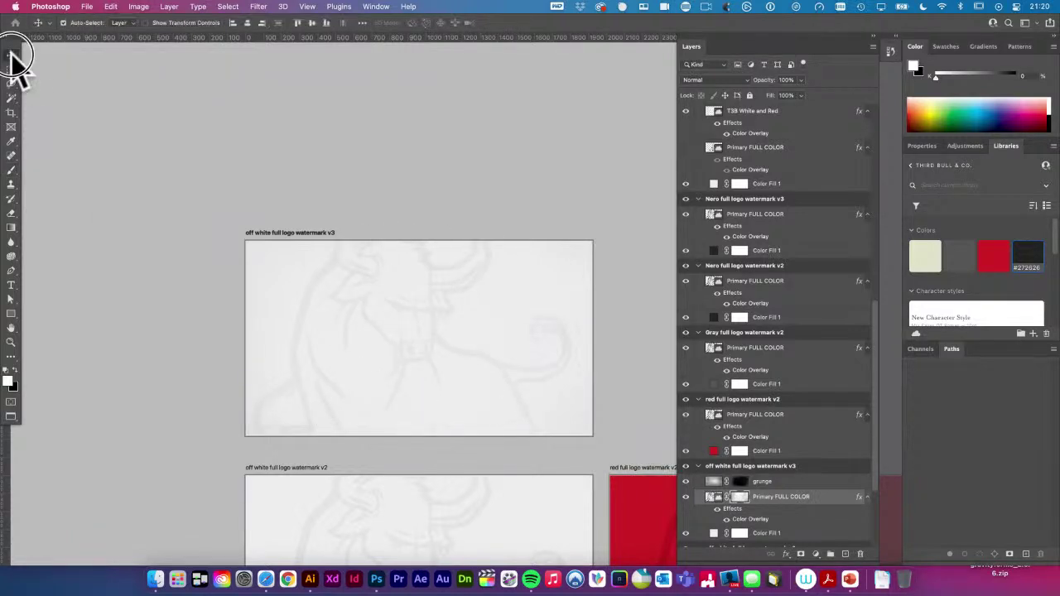
Select the off white v3 grunge layer's mask and try a white halftone dab at the artboard's lower-left corner
scroll(369, 331, up, 8)
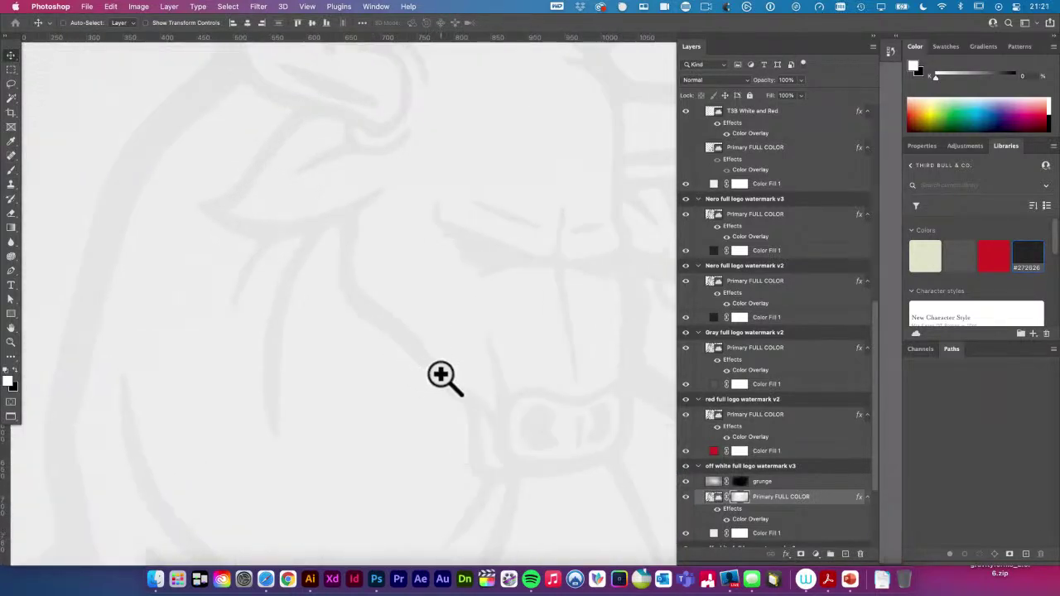
scroll(441, 377, down, 5)
scroll(416, 348, down, 2)
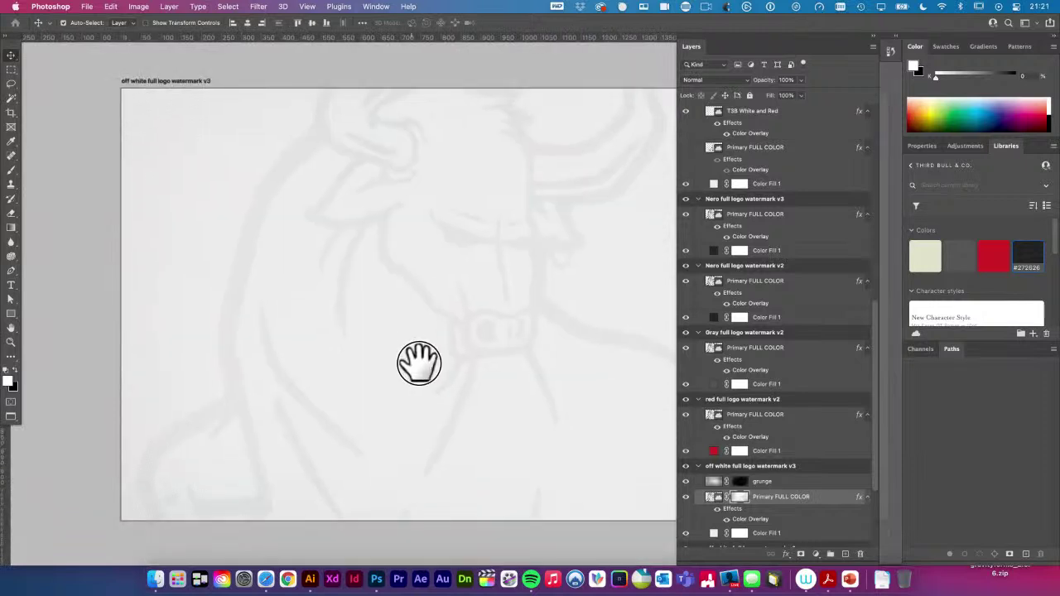
click(739, 484)
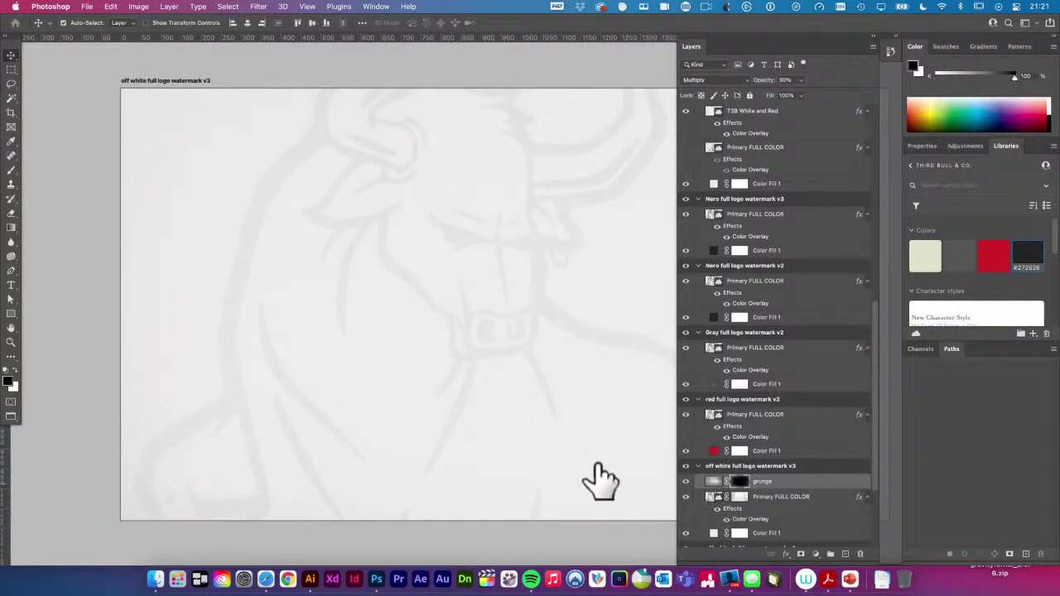
key(x)
key(b)
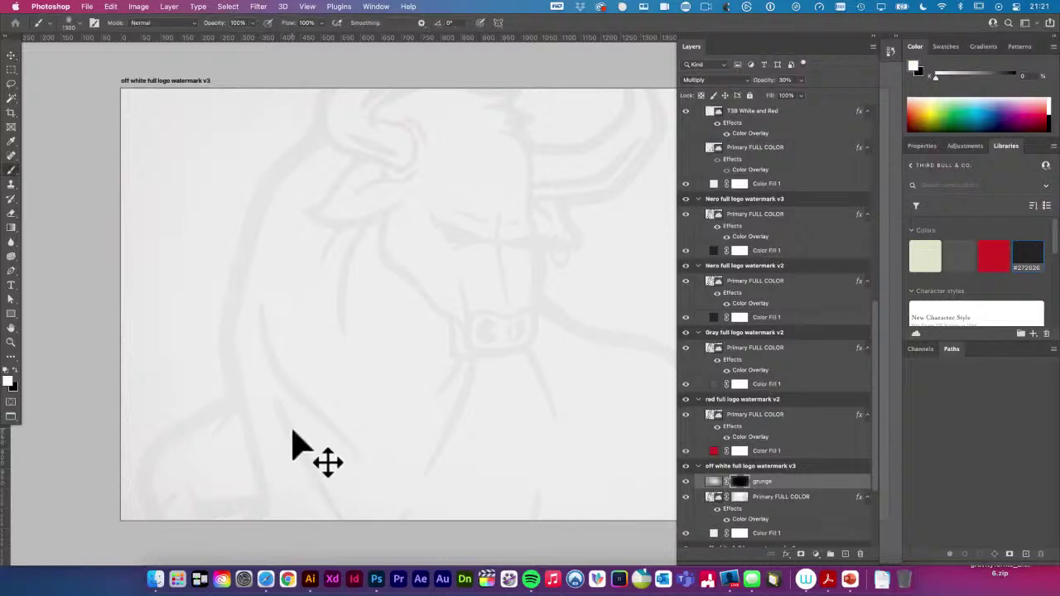
click(151, 492)
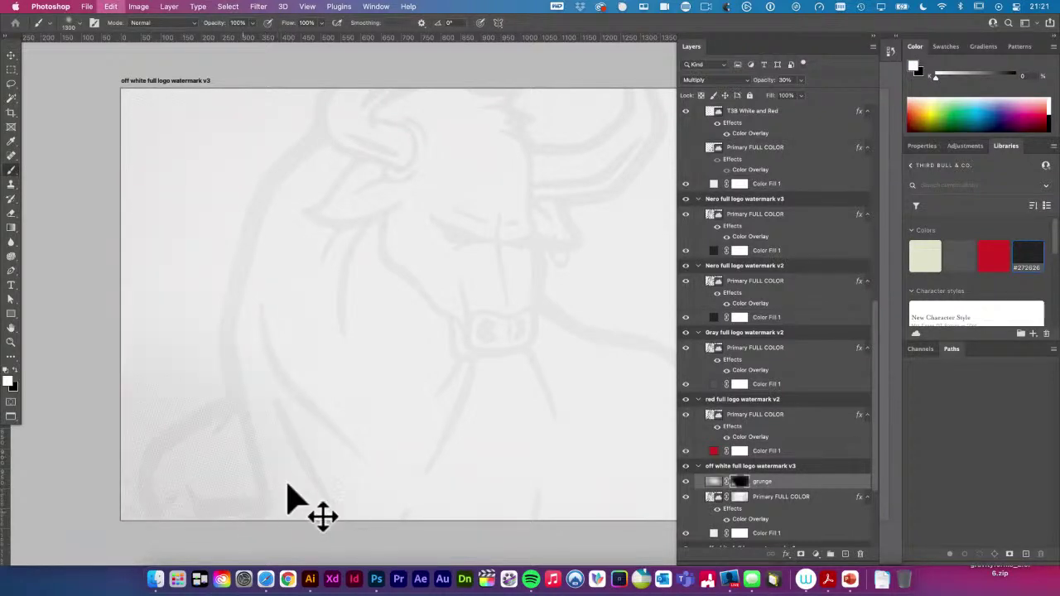
alt+super+click(351, 485)
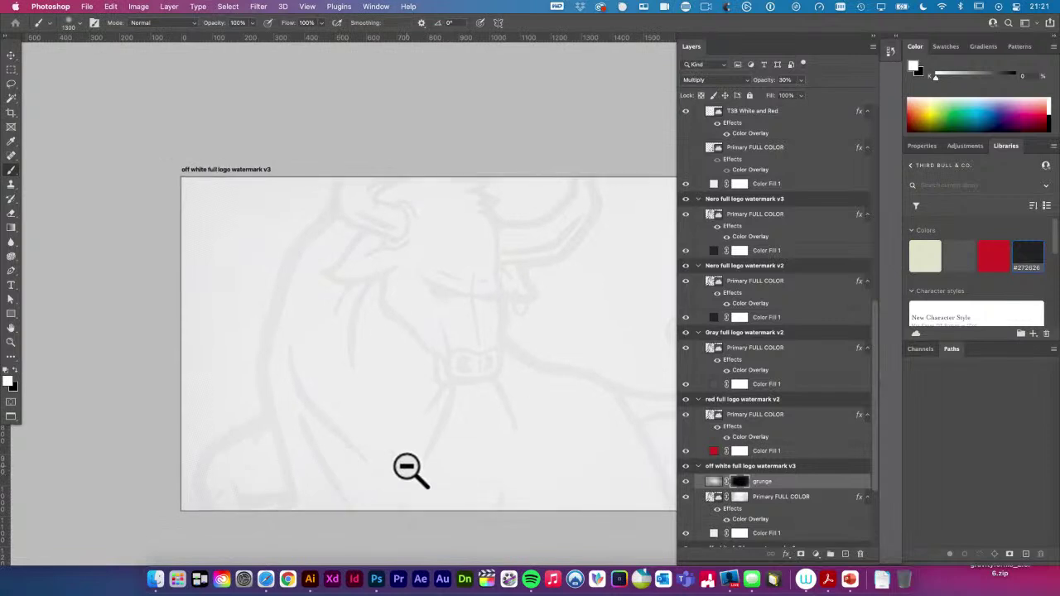
Lower the halftone brush's flow to 65% and brush white on the grunge mask around the off white v3 artboard's edges
scroll(414, 416, down, 5)
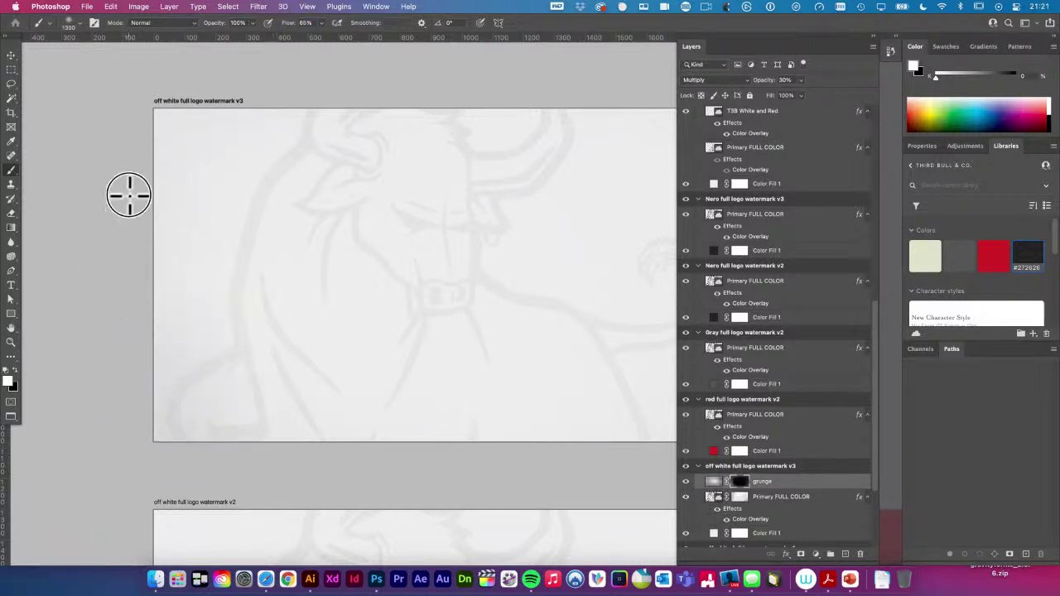
key(space)
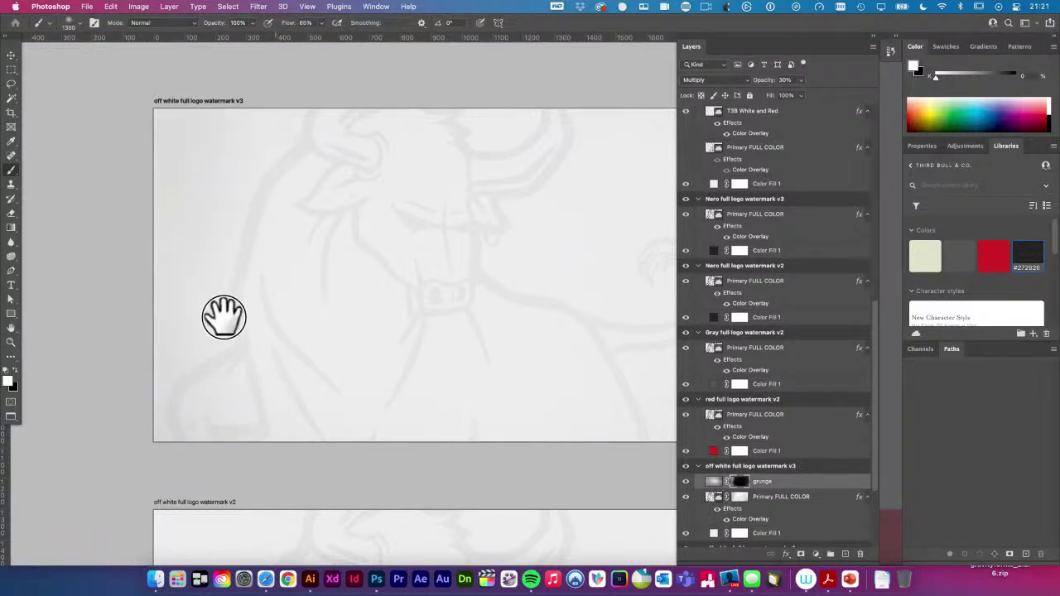
drag(223, 312, 207, 289)
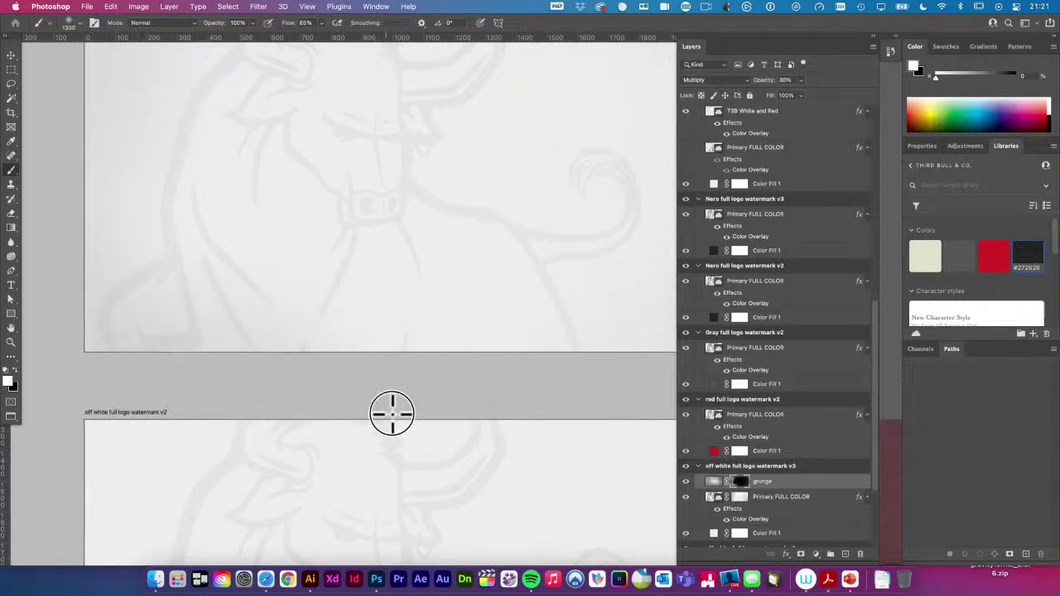
key(space)
drag(331, 403, 268, 414)
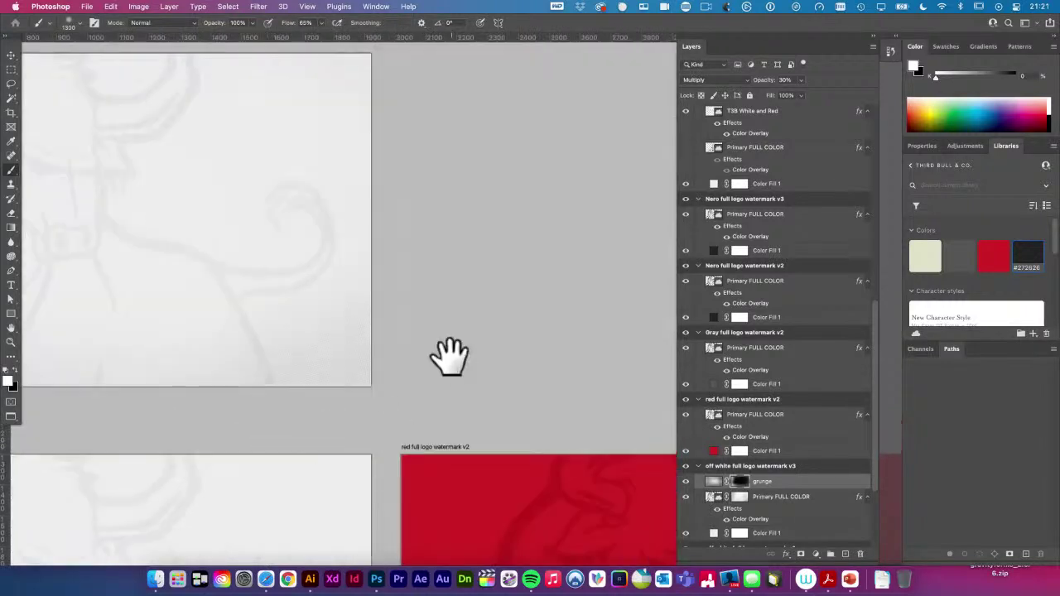
drag(463, 237, 487, 300)
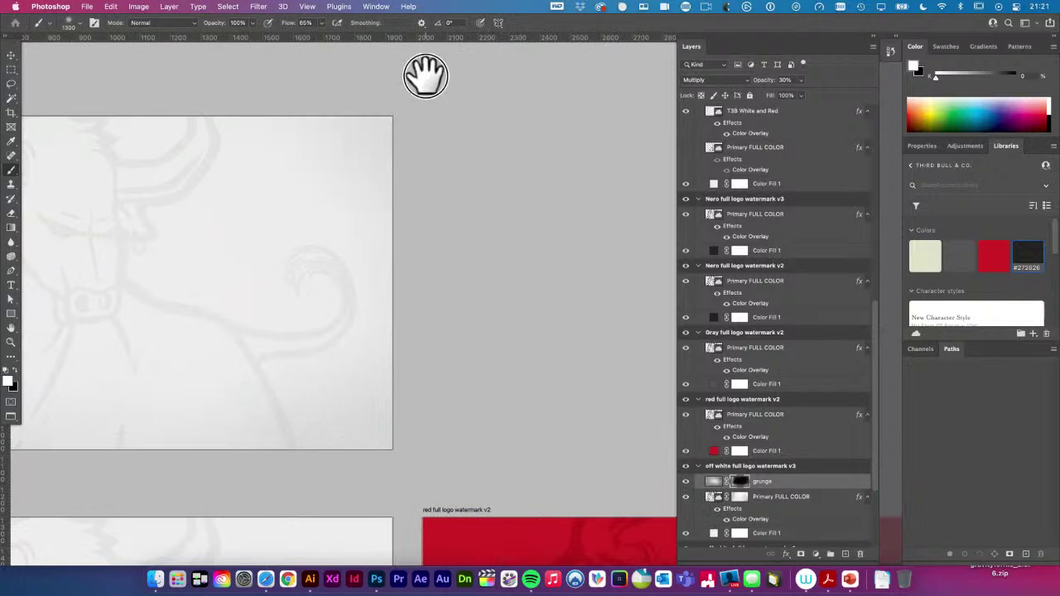
drag(530, 194, 569, 228)
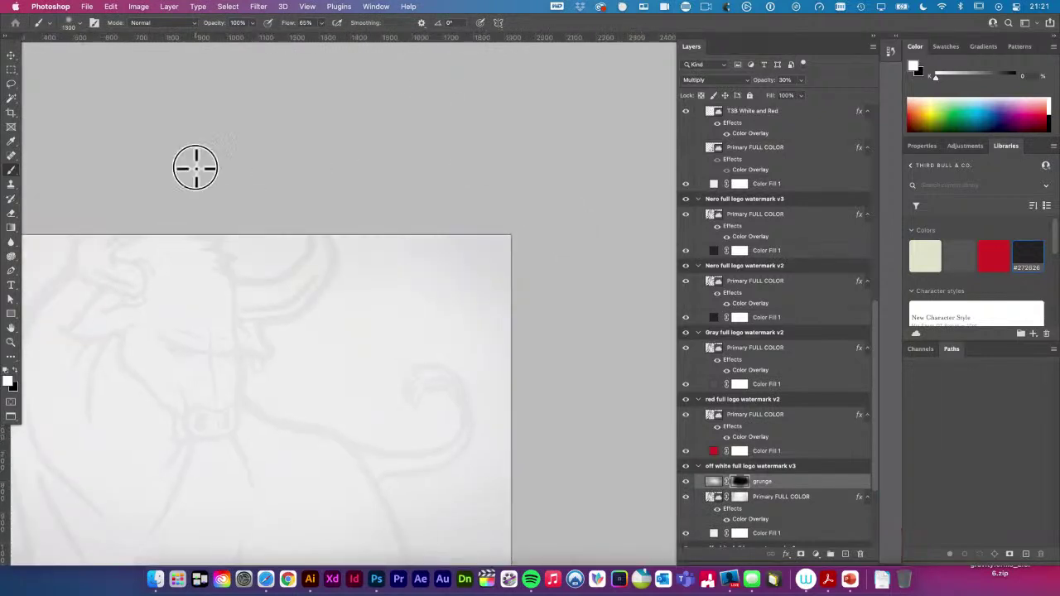
drag(173, 161, 419, 152)
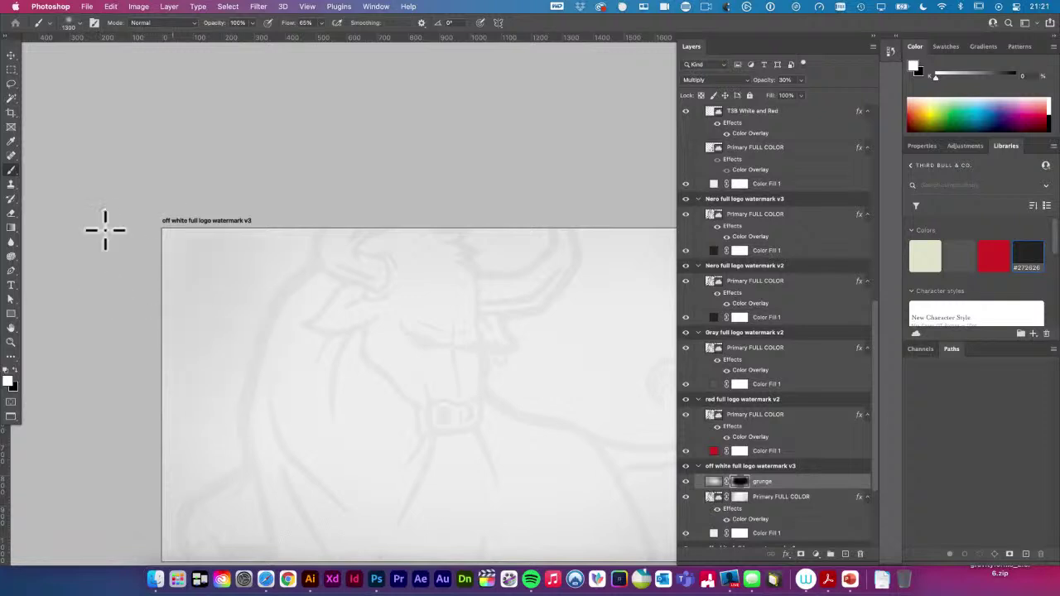
scroll(215, 218, down, 5)
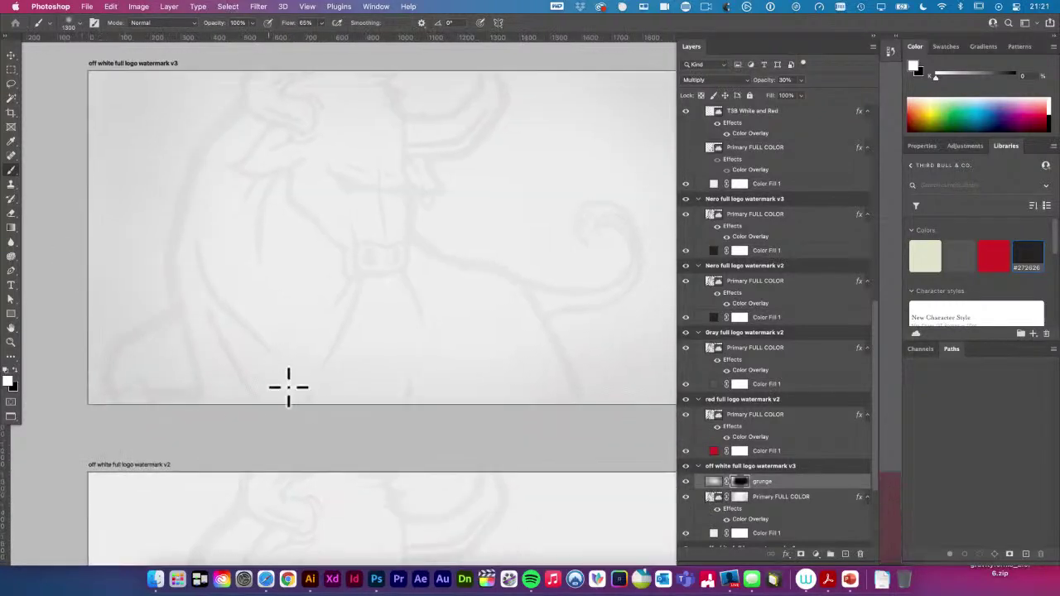
scroll(289, 387, right, 5)
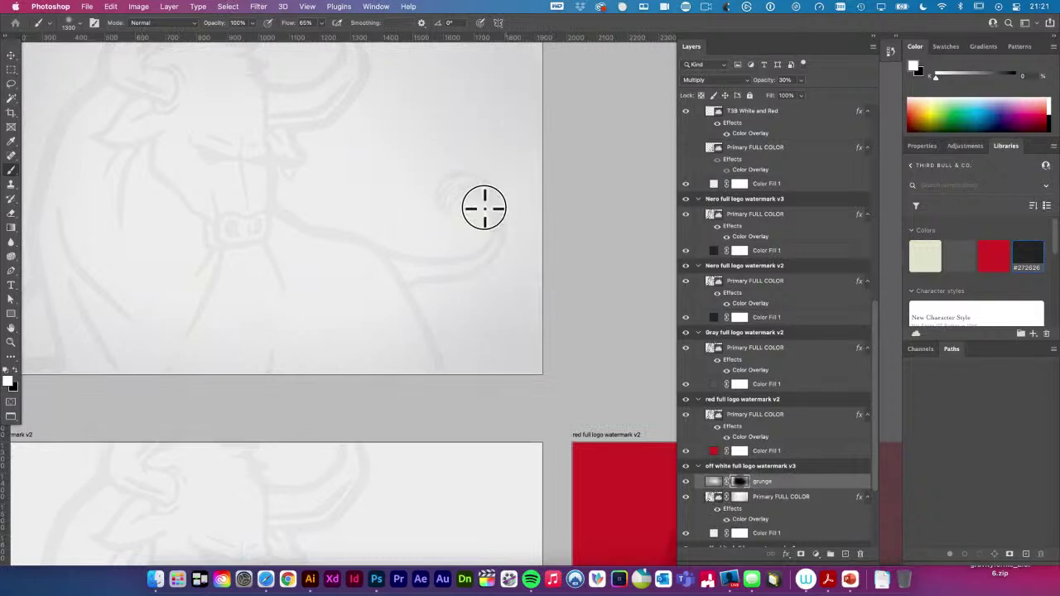
scroll(354, 287, up, 3)
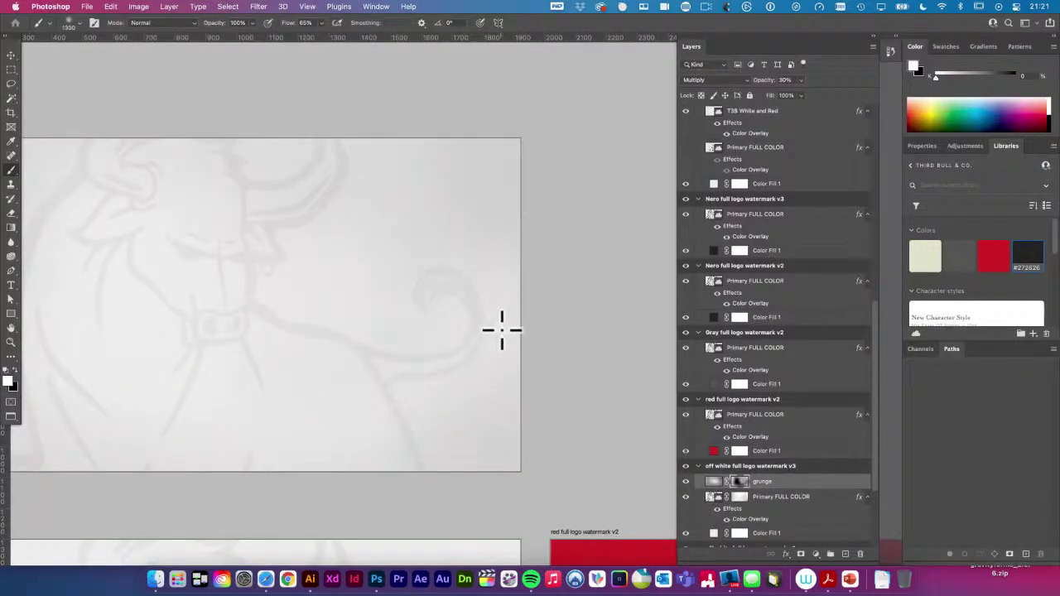
Switch to black and brush over the bull on the grunge mask to clear the texture from the artboard's middle
key(x)
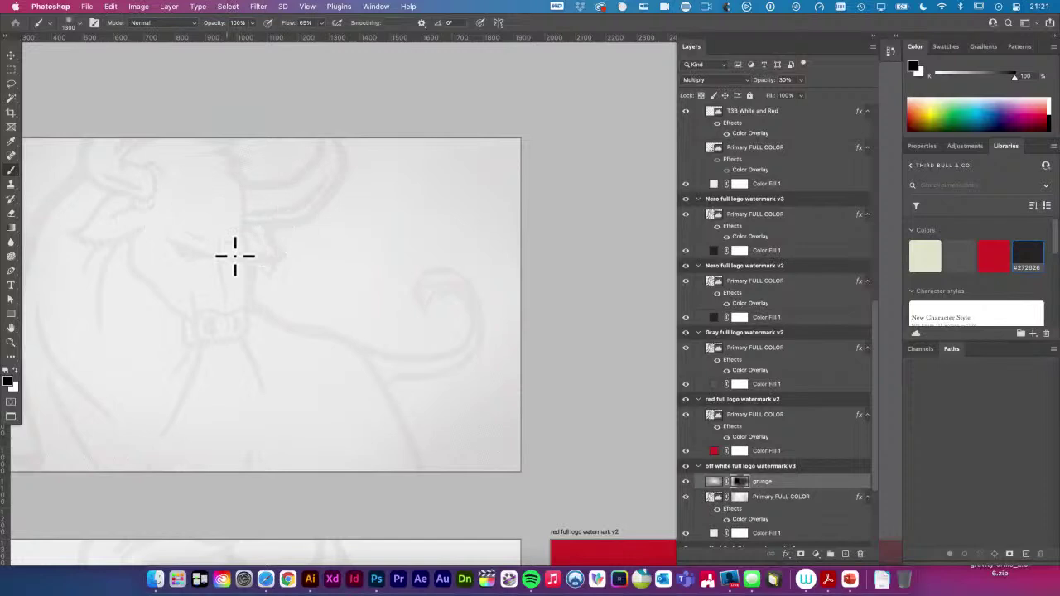
scroll(234, 256, up, 2)
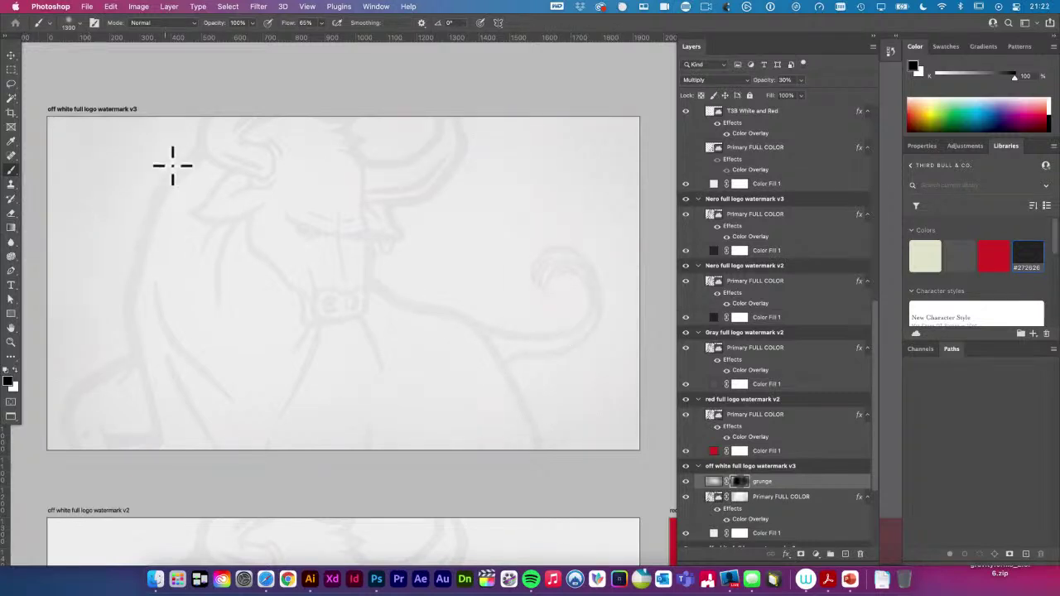
key(v)
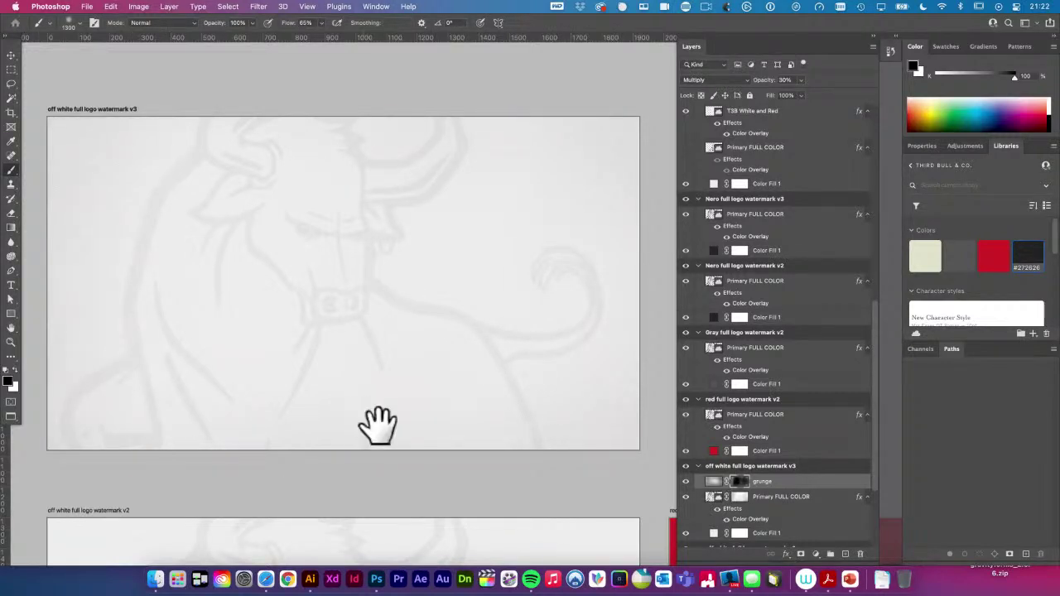
Compare the off white v3 artboard with its v2 version and touch up the v3 grunge mask with the black halftone brush
scroll(379, 425, down, 5)
drag(350, 449, 169, 315)
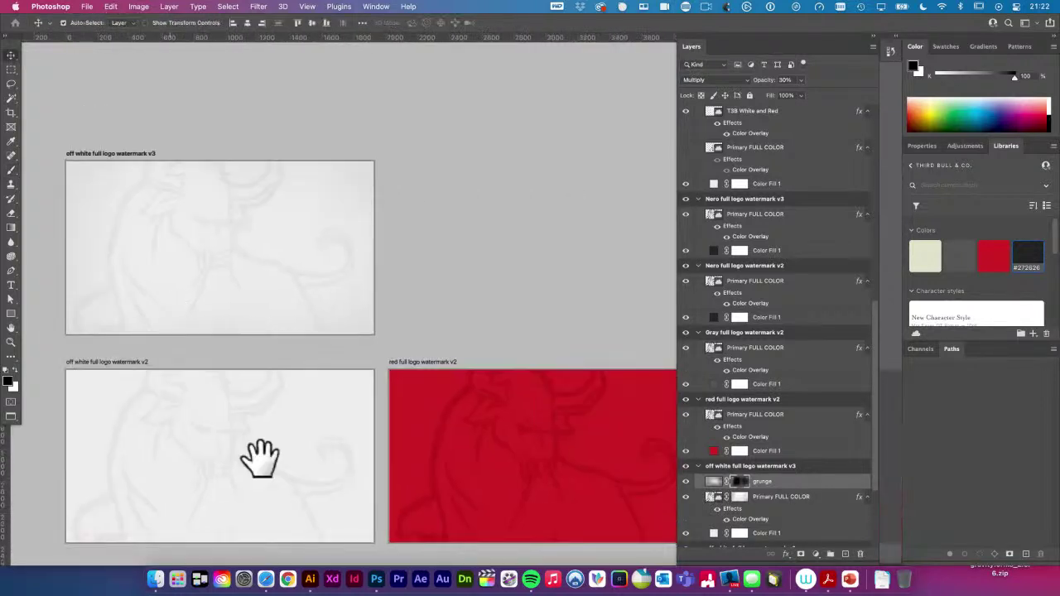
click(466, 307)
scroll(185, 224, up, 5)
scroll(255, 241, down, 5)
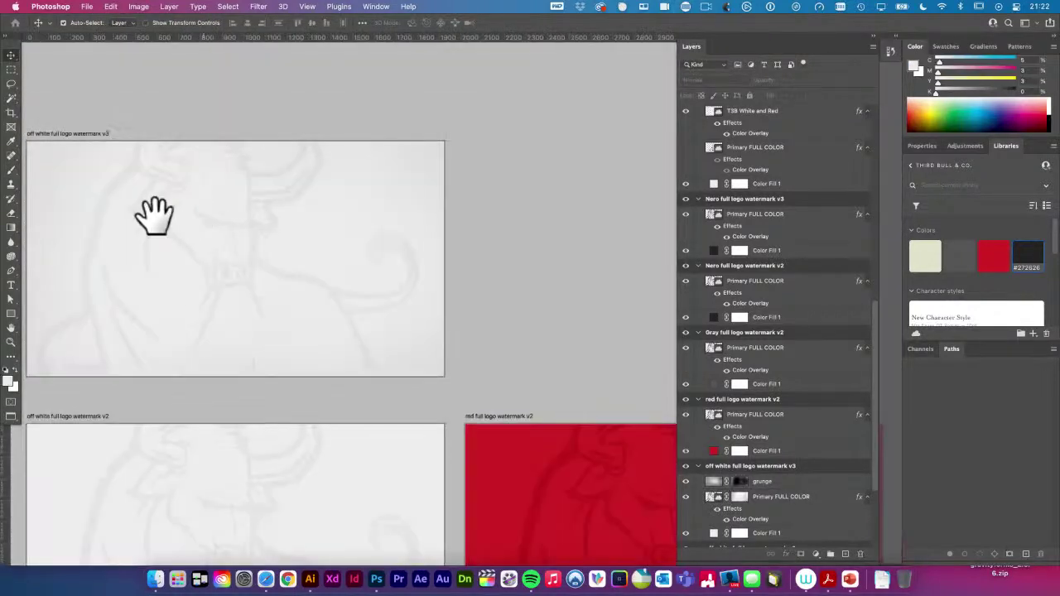
drag(154, 218, 232, 218)
key(b)
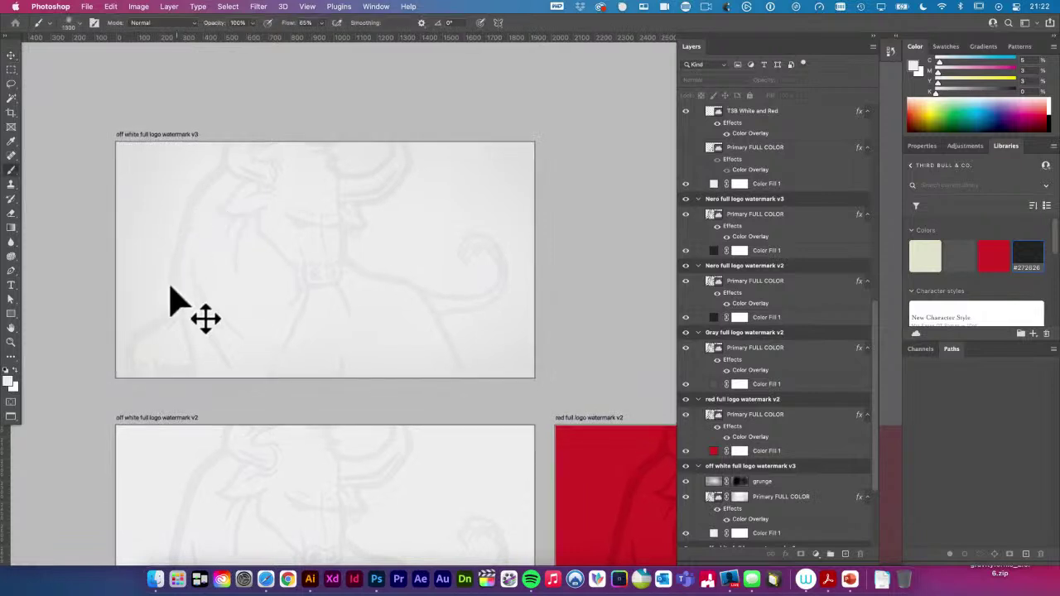
click(740, 482)
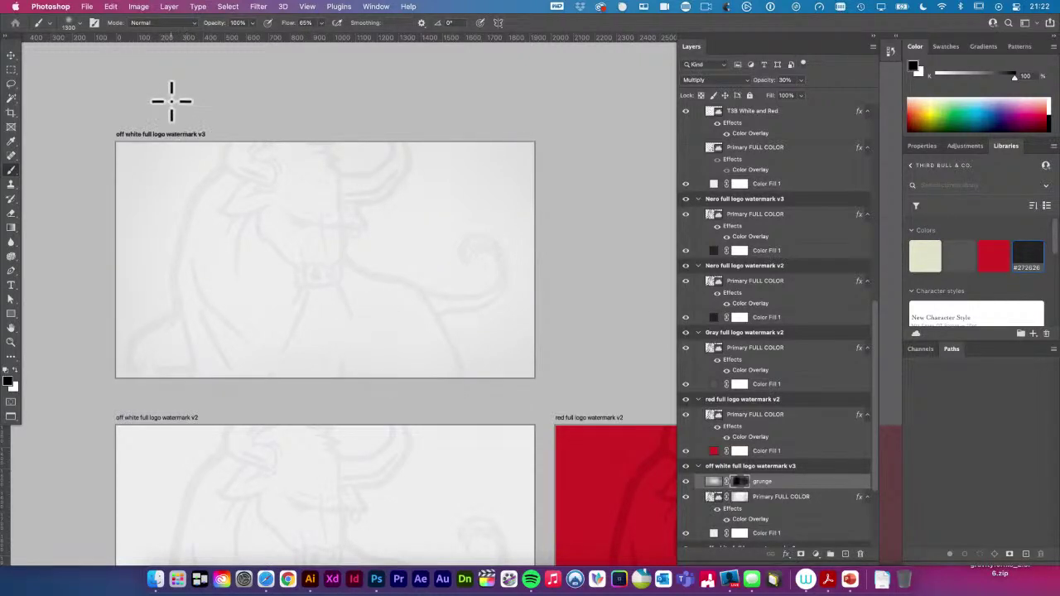
click(10, 55)
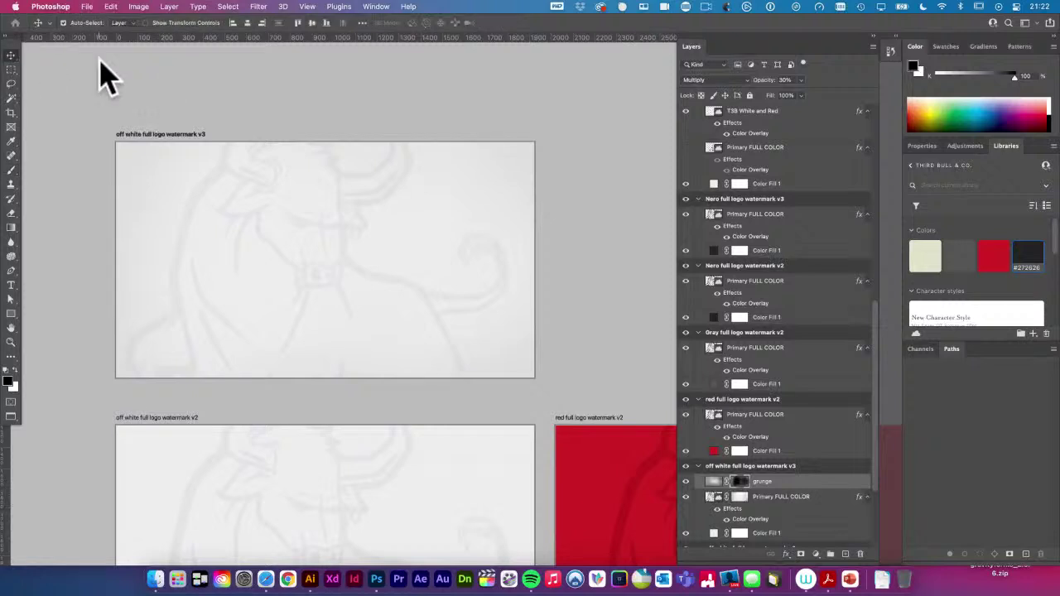
click(132, 82)
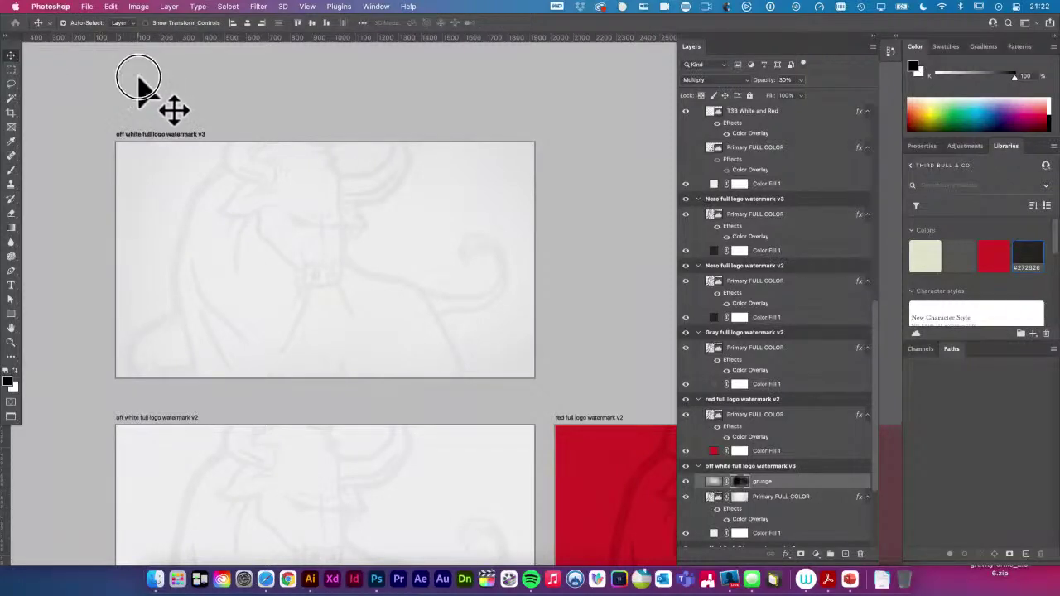
Add a new layer above the Primary FULL COLOR logo in the Nero full logo watermark v3 artboard
scroll(554, 202, down, 2)
scroll(605, 229, right, 4)
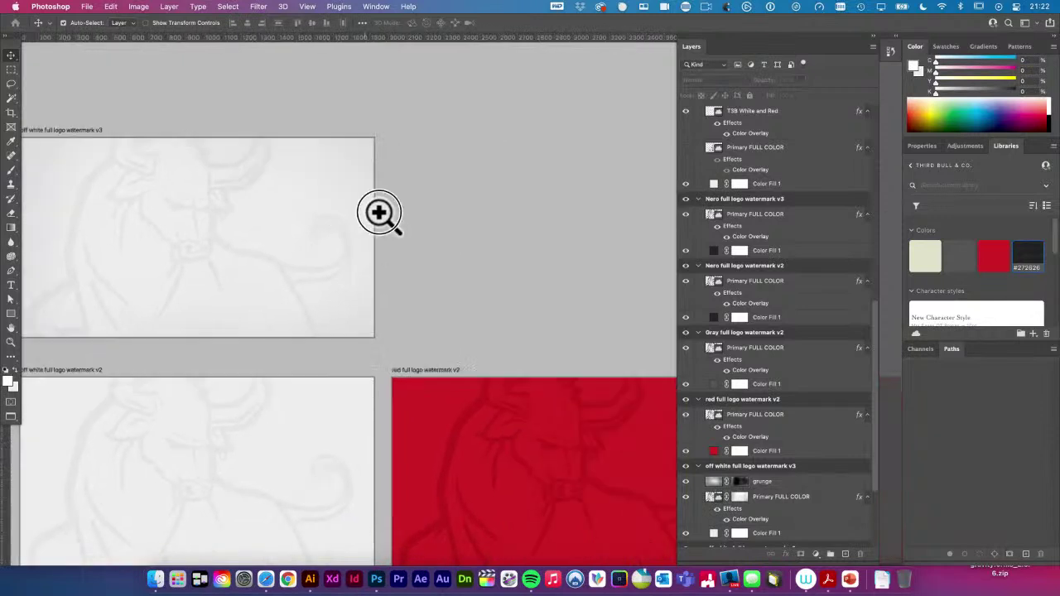
scroll(488, 202, down, 3)
drag(489, 202, 307, 197)
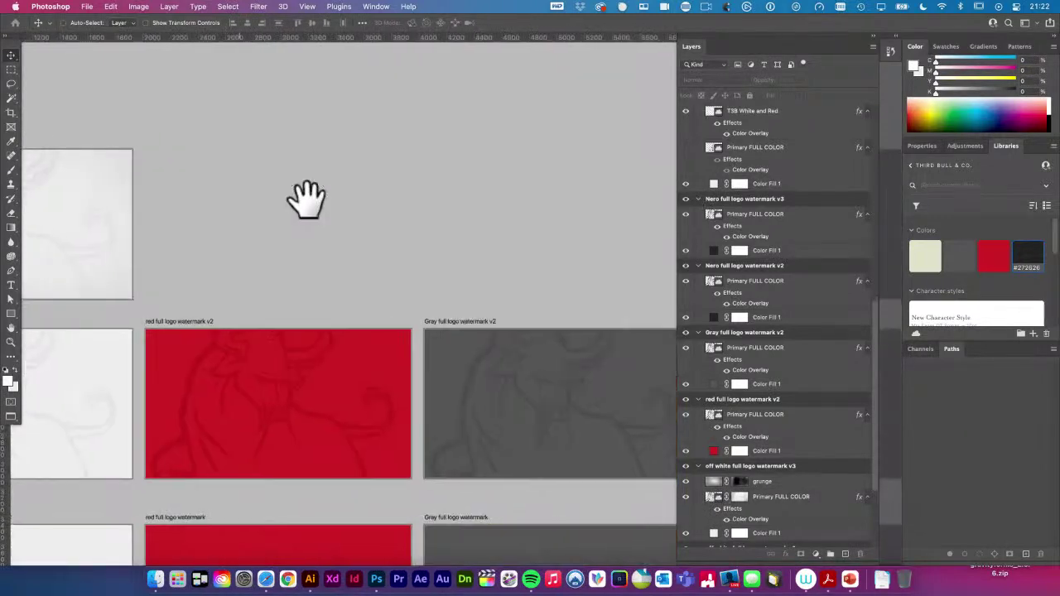
drag(478, 220, 259, 216)
click(460, 193)
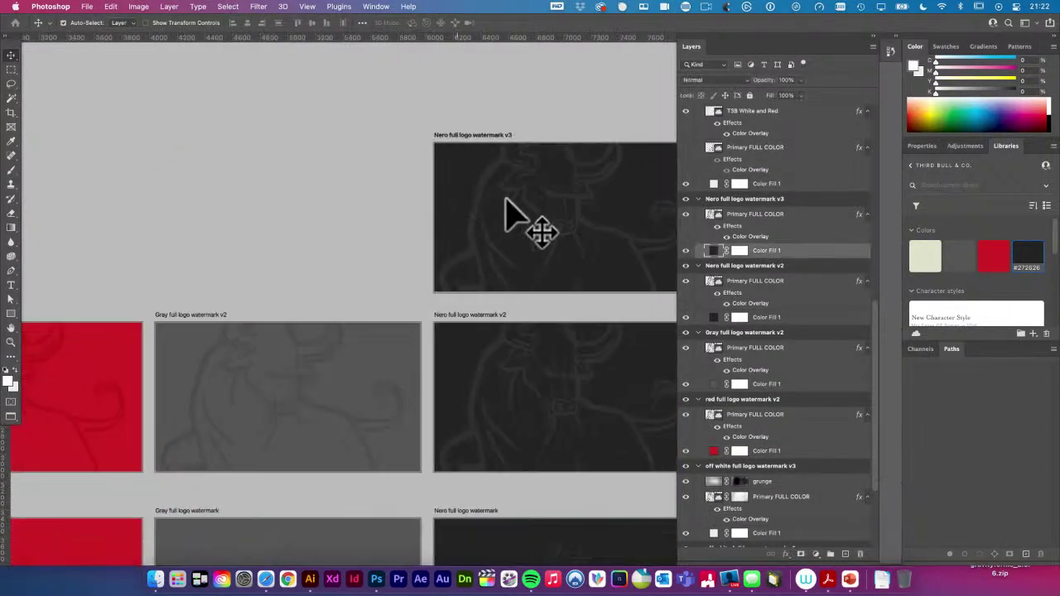
click(751, 217)
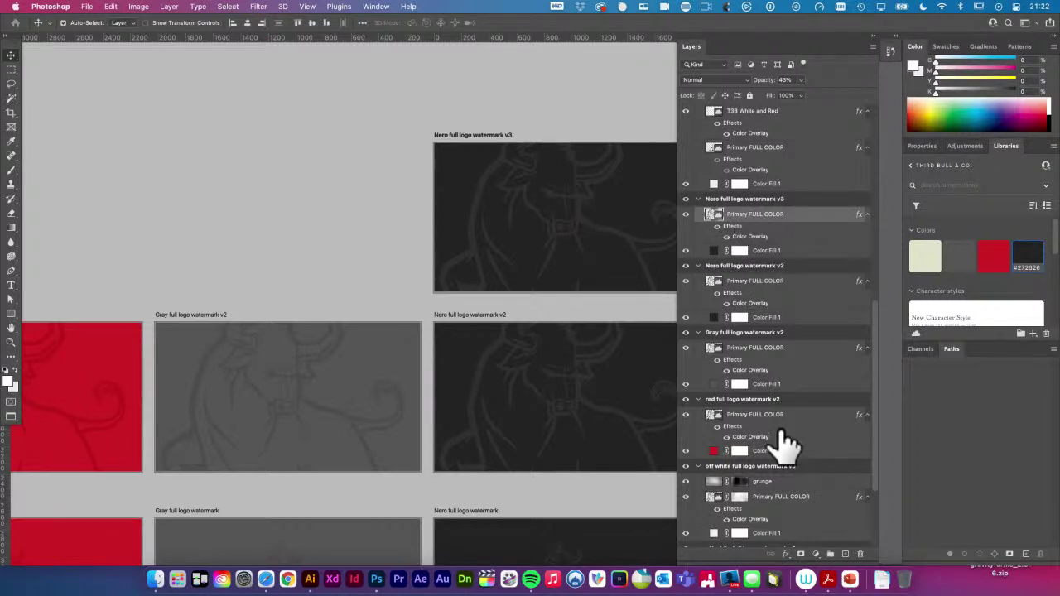
click(845, 555)
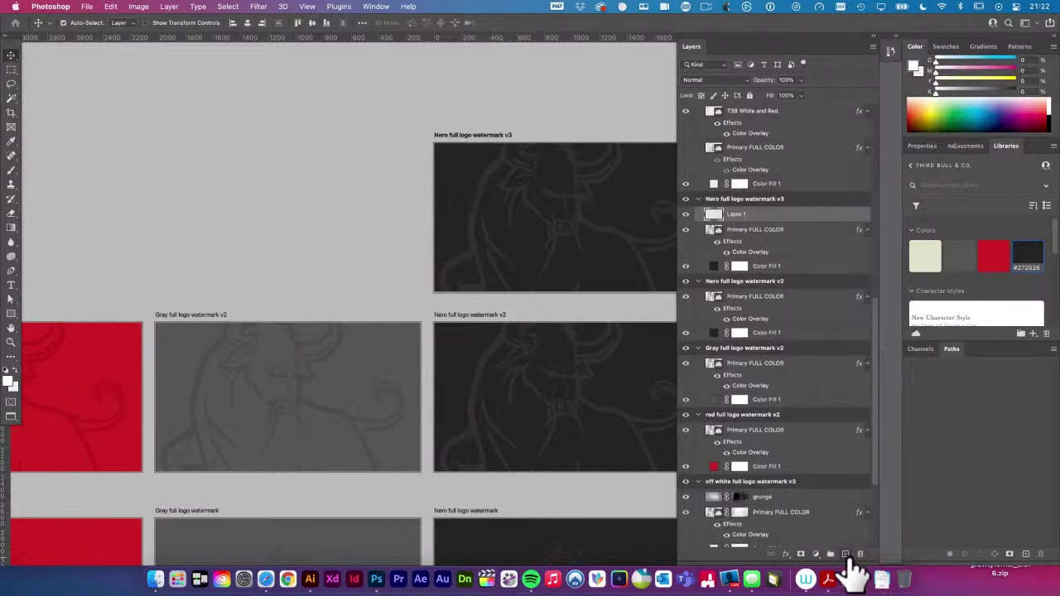
Sample the Nero v3 artboard's dark background as the brush color and set the new layer's blend mode to Multiply
key(i)
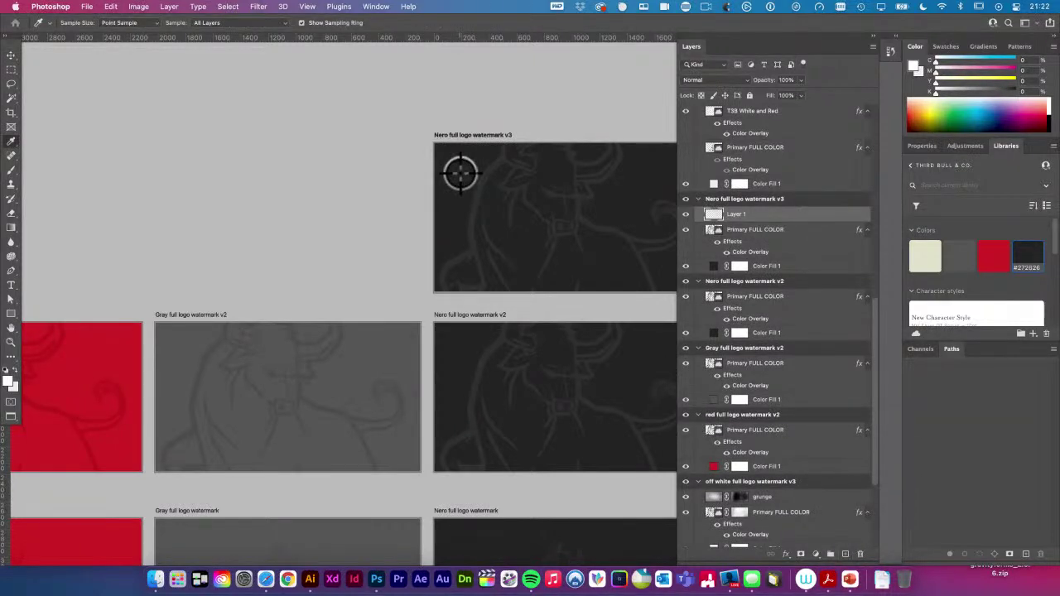
click(460, 172)
key(v)
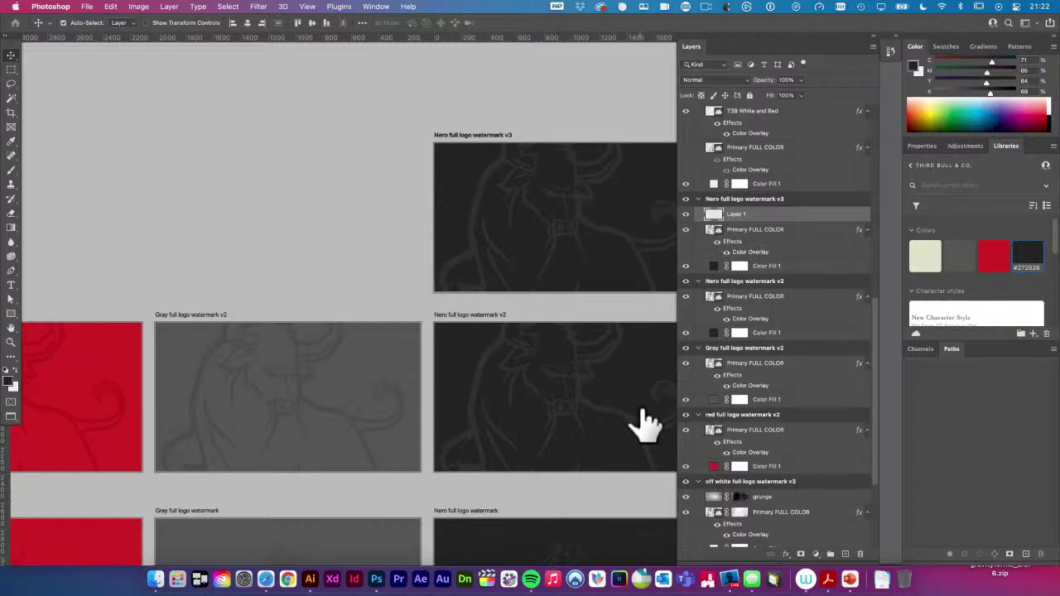
key(b)
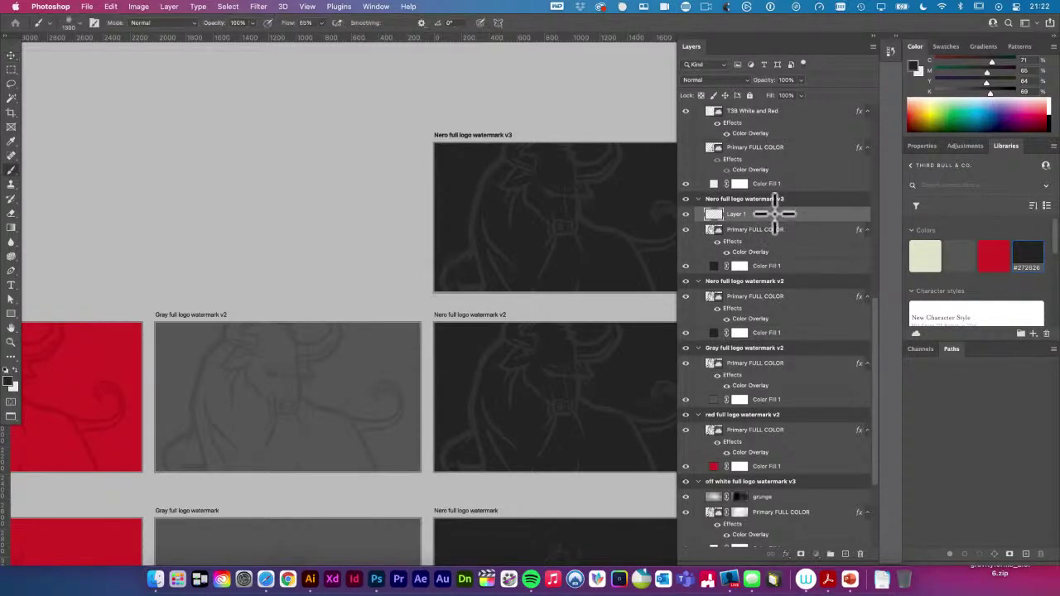
click(710, 80)
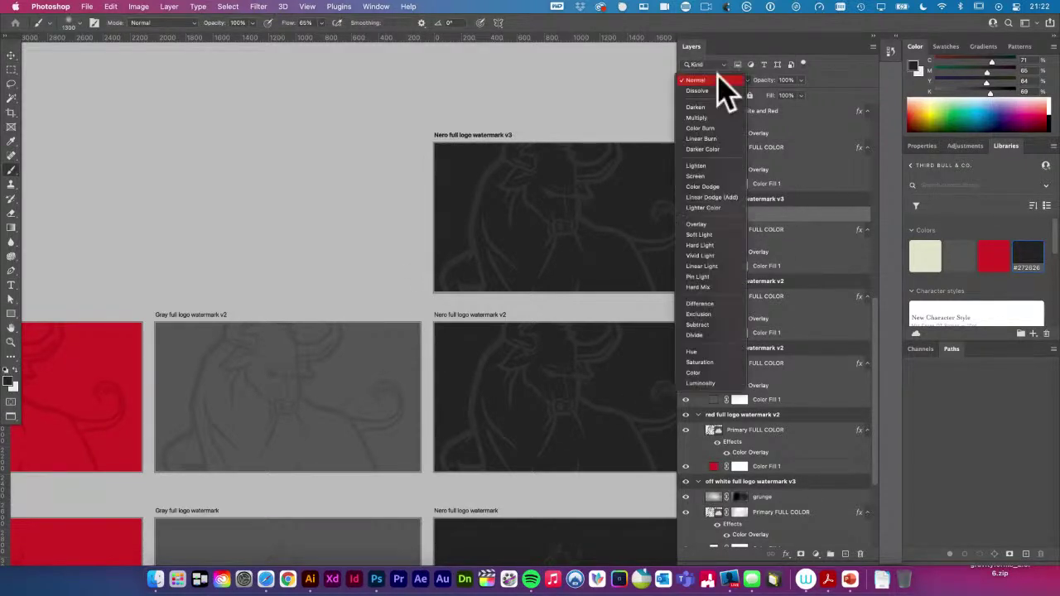
click(680, 120)
Try a dark halftone dab at the Nero v3 artboard's lower-left corner and undo it
scroll(547, 213, up, 2)
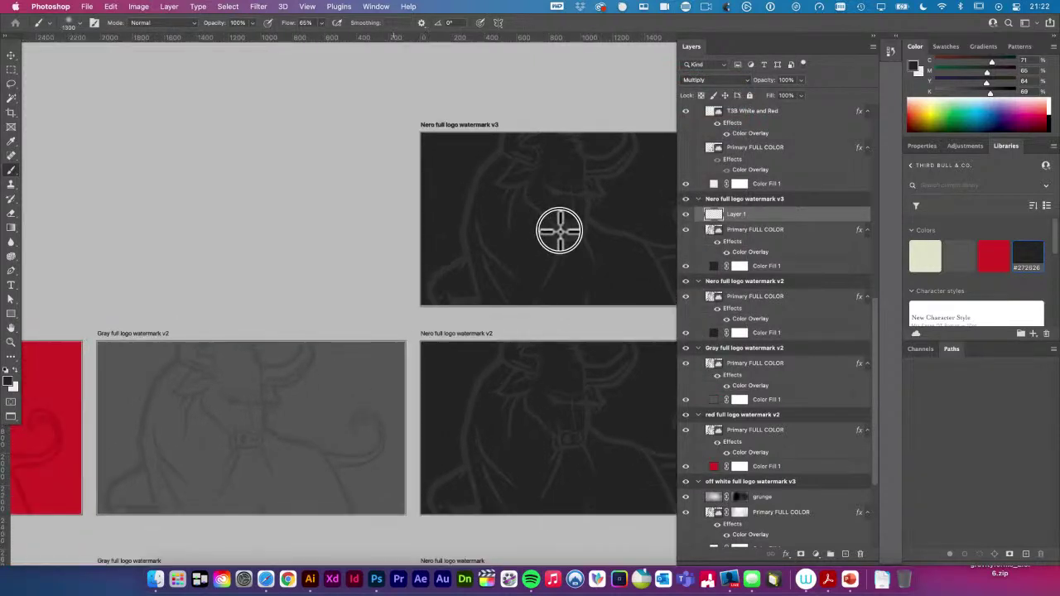
scroll(559, 230, up, 3)
scroll(580, 240, down, 2)
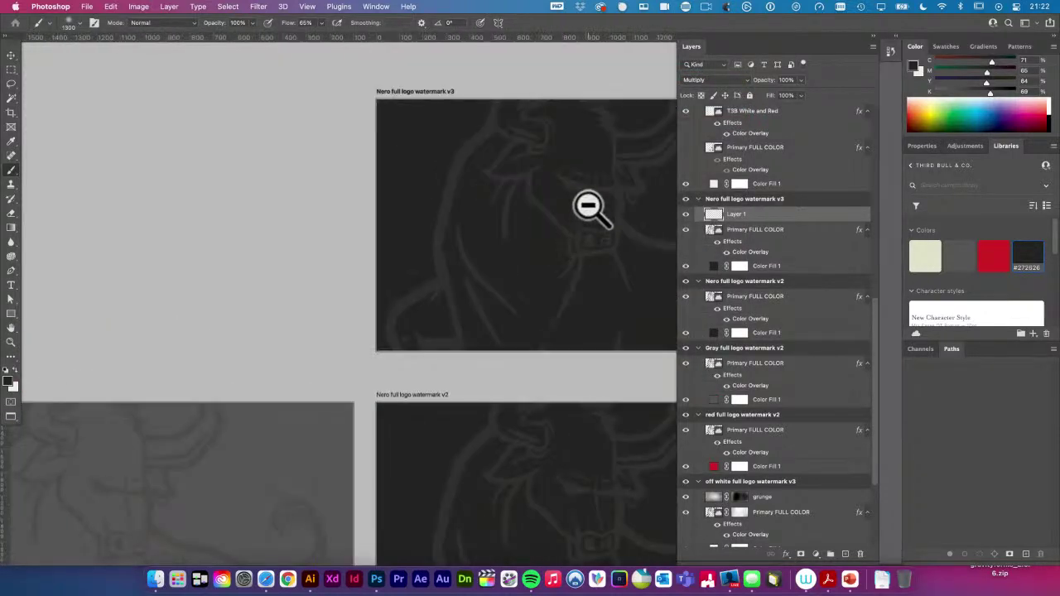
scroll(538, 213, right, 5)
scroll(538, 214, up, 1)
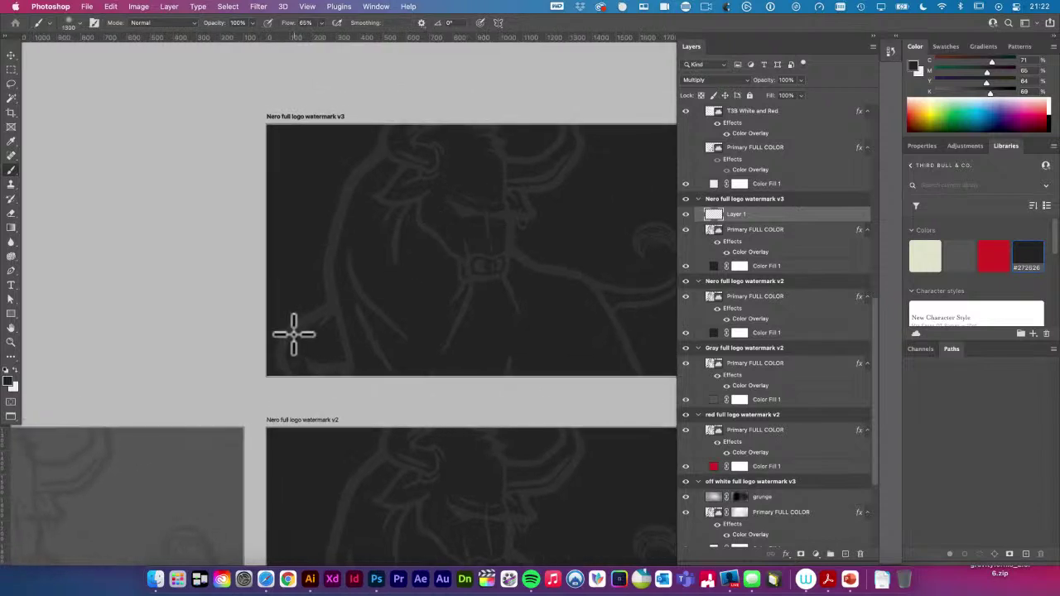
click(255, 326)
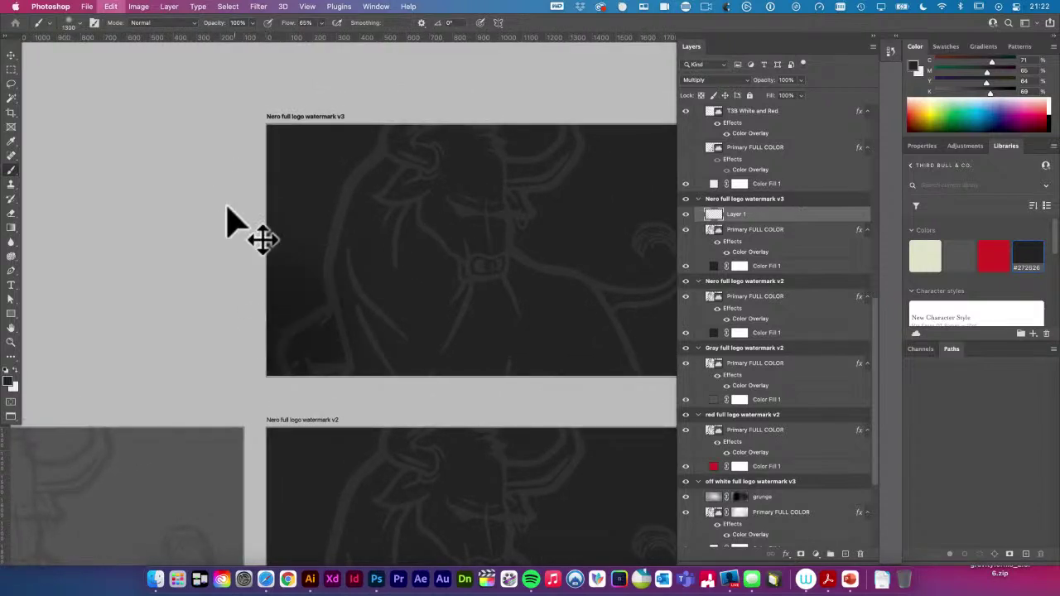
key(super+z)
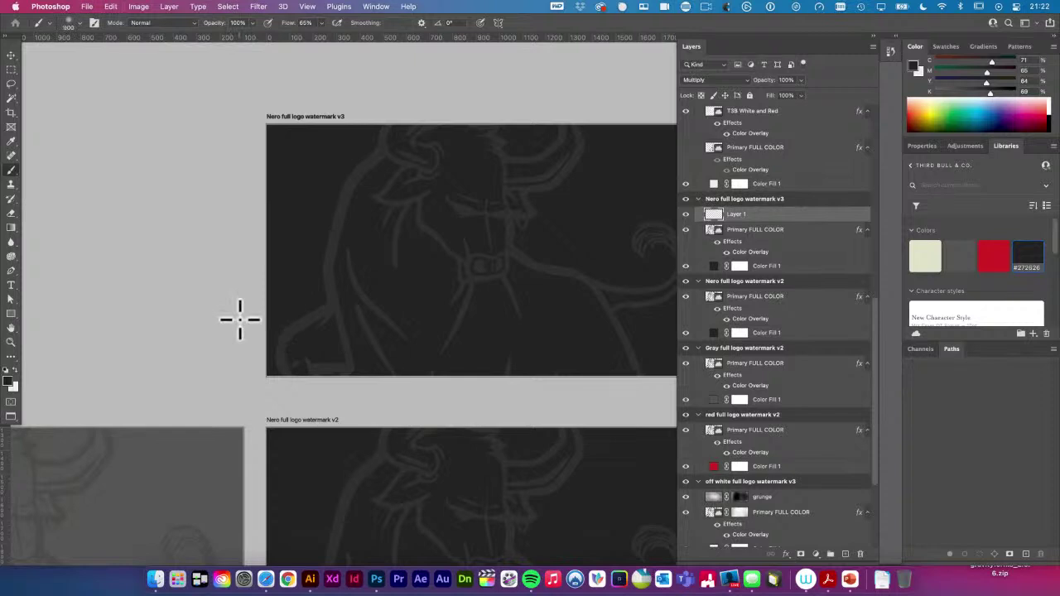
Raise the brush flow to 100%, try dark strokes along the Nero v3 artboard's left edge and undo them
drag(286, 21, 433, 28)
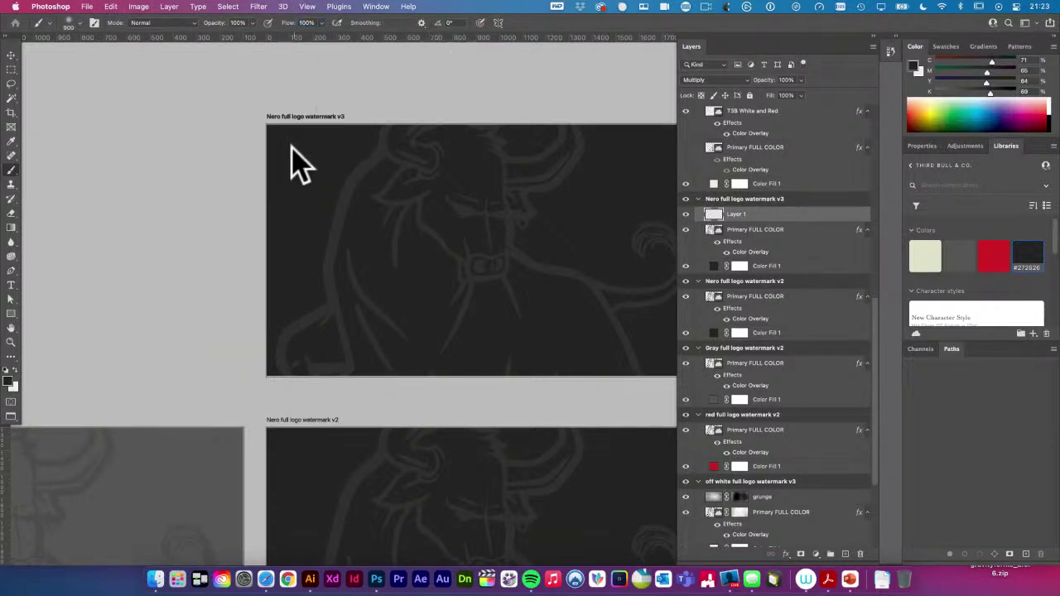
drag(291, 157, 237, 221)
mouse_move(292, 361)
mouse_down()
mouse_move(260, 272)
mouse_move(267, 228)
mouse_up()
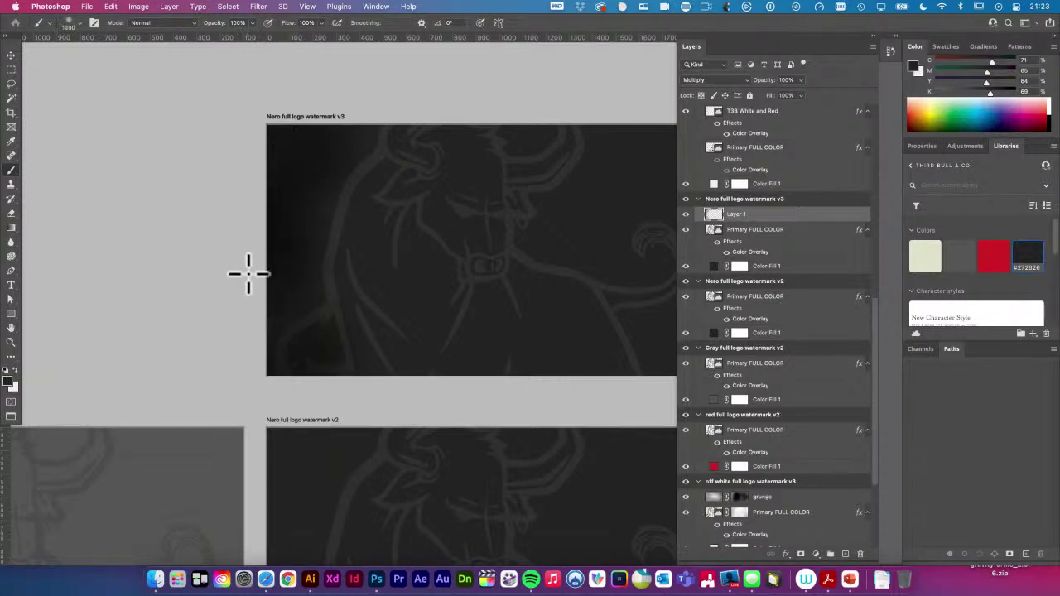
key(super+z)
key(super+z)
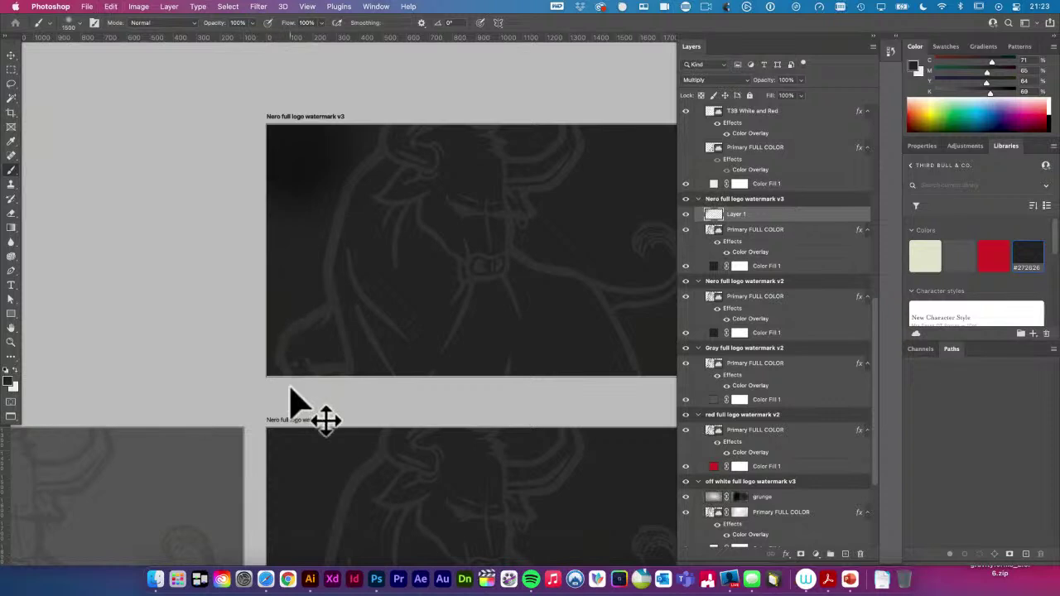
Brush the dark halftone around the Nero v3 artboard's edges and across the bull with the 1500 px brush
mouse_move(299, 390)
mouse_down()
mouse_move(272, 264)
mouse_move(298, 157)
mouse_up()
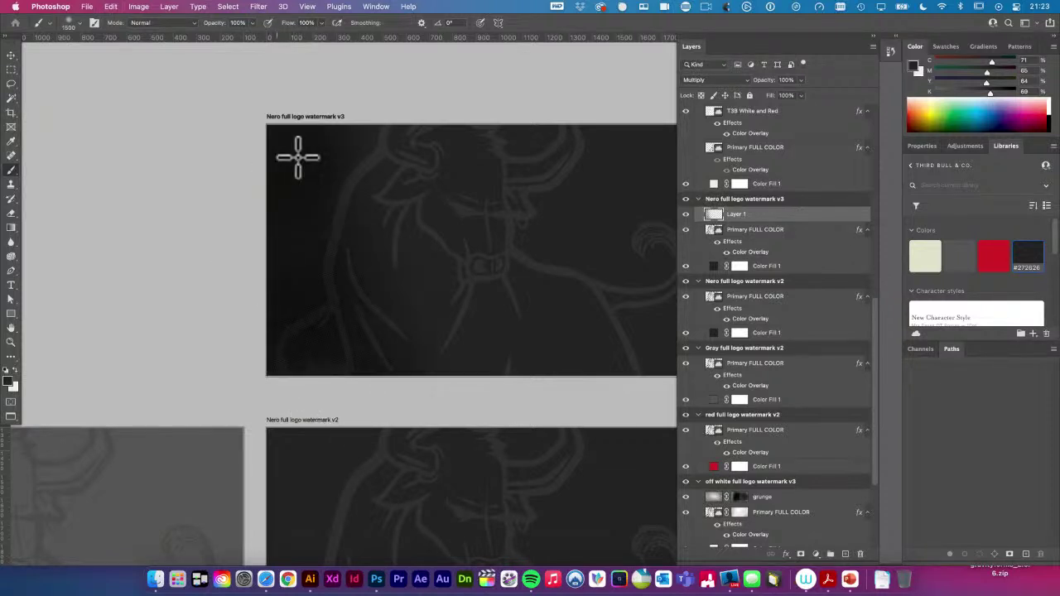
key(space)
drag(351, 274, 307, 256)
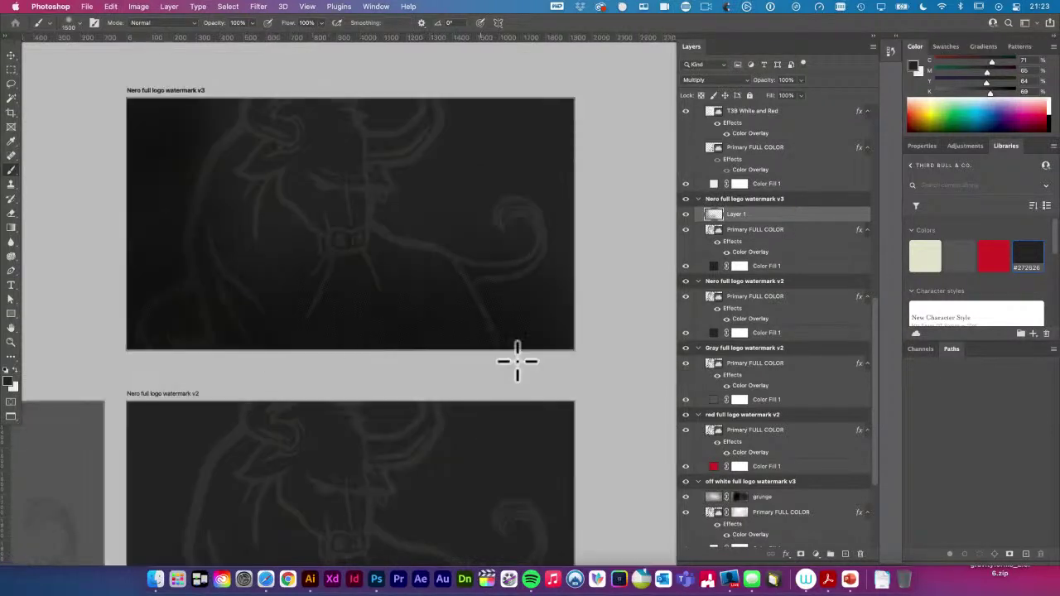
mouse_move(516, 361)
mouse_down()
mouse_move(548, 360)
mouse_move(580, 111)
mouse_up()
mouse_move(560, 77)
mouse_down()
mouse_move(213, 83)
mouse_move(171, 196)
mouse_up()
mouse_move(291, 201)
mouse_down()
mouse_move(343, 211)
mouse_move(431, 203)
mouse_move(469, 232)
mouse_move(471, 208)
mouse_up()
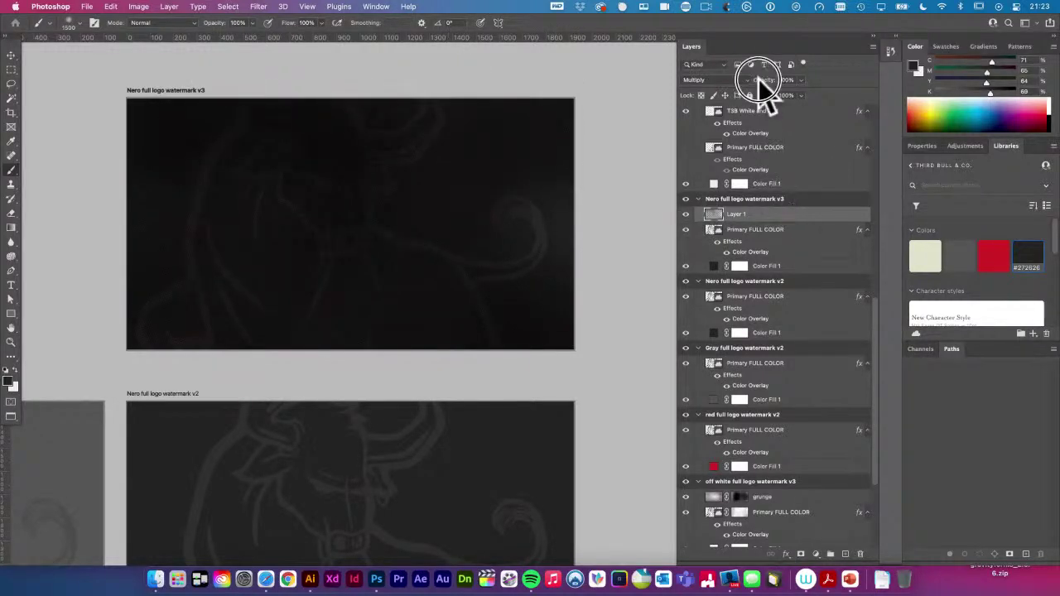
Lower the dark Multiply layer's opacity to 14% and move it beneath the Primary FULL COLOR logo
drag(769, 86, 762, 76)
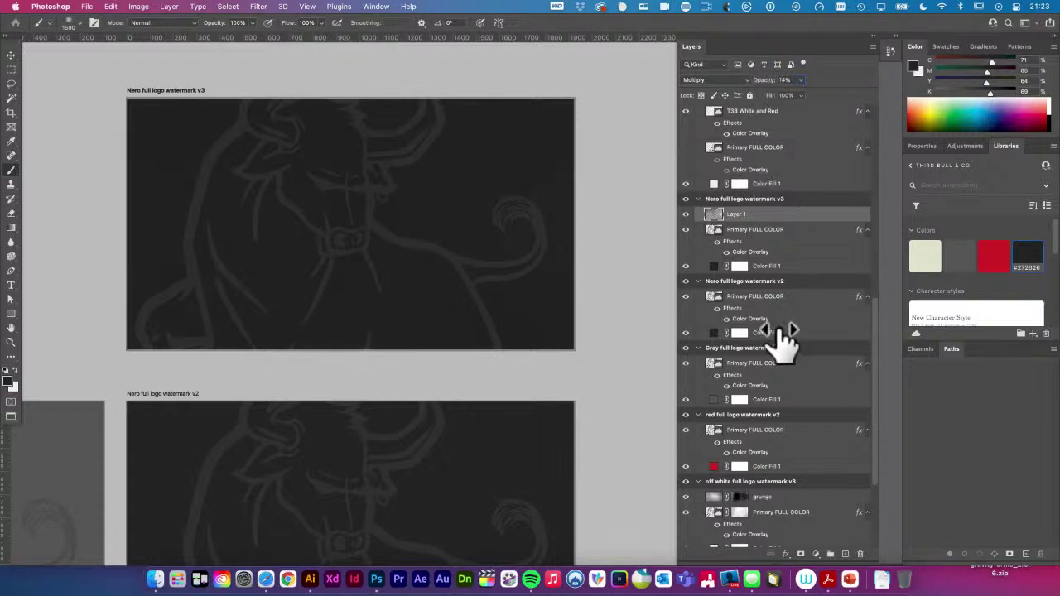
drag(782, 245, 783, 246)
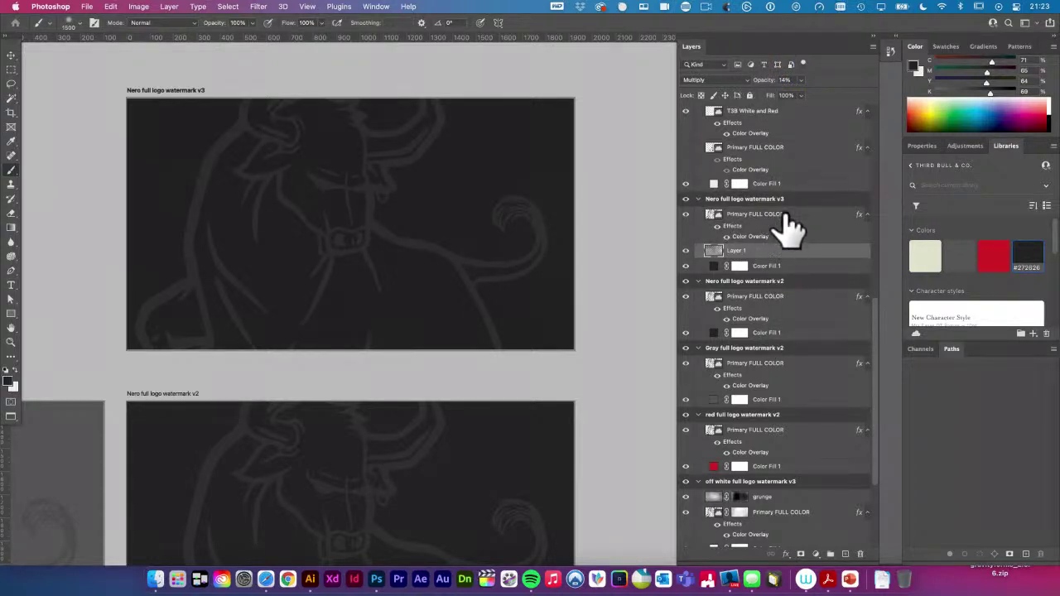
Add another layer above the Nero v3 logo, pick the brand library's gray, and try and undo a dab at the upper-left corner
click(844, 553)
drag(816, 252, 843, 241)
click(958, 255)
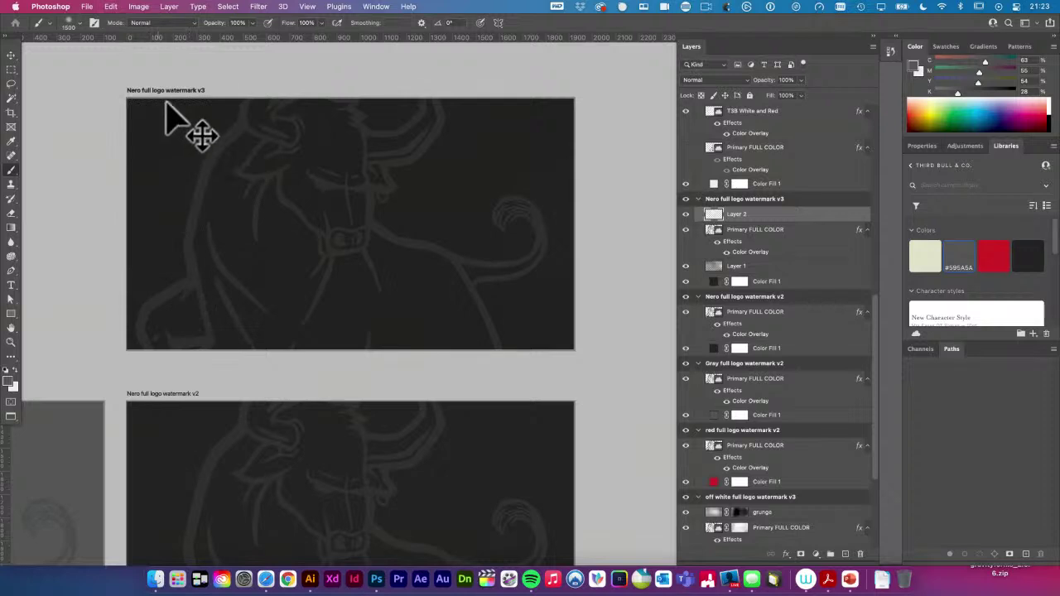
click(109, 93)
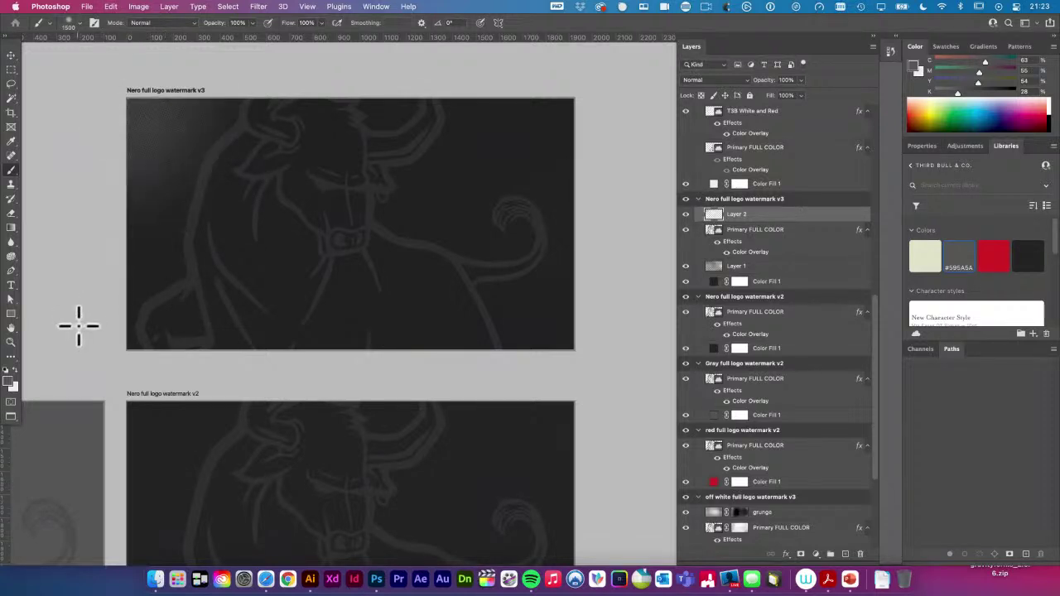
key(super+z)
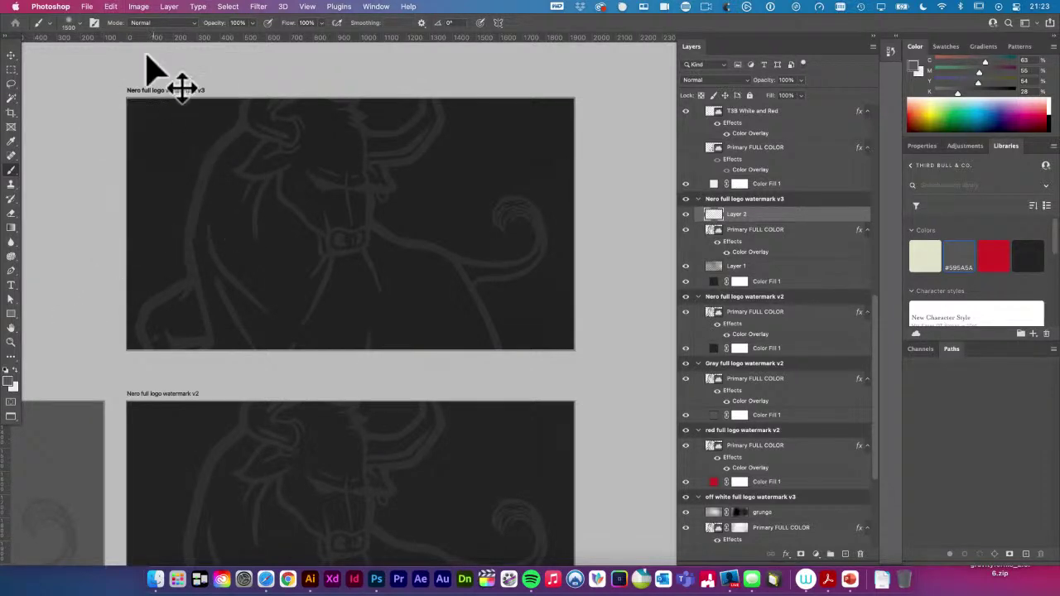
Switch the brush preset to Halftone Supply 5
click(78, 23)
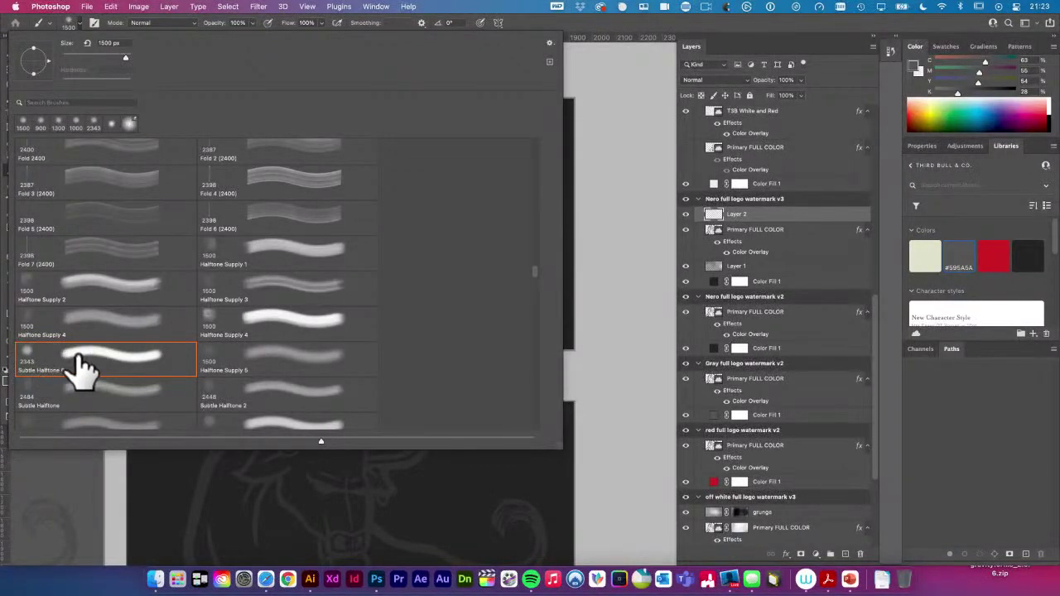
scroll(78, 372, down, 1)
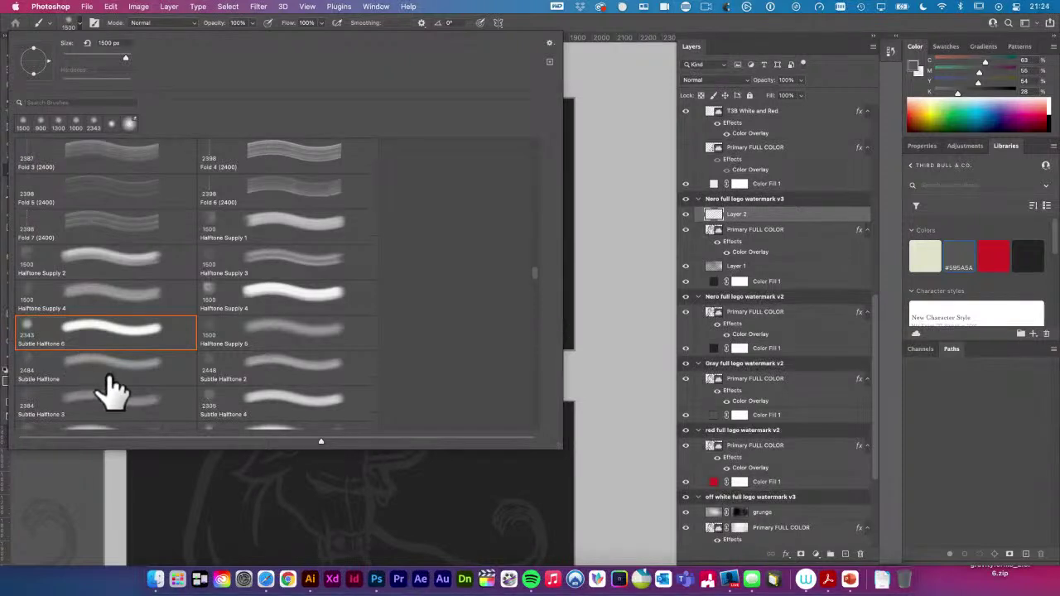
scroll(145, 384, down, 3)
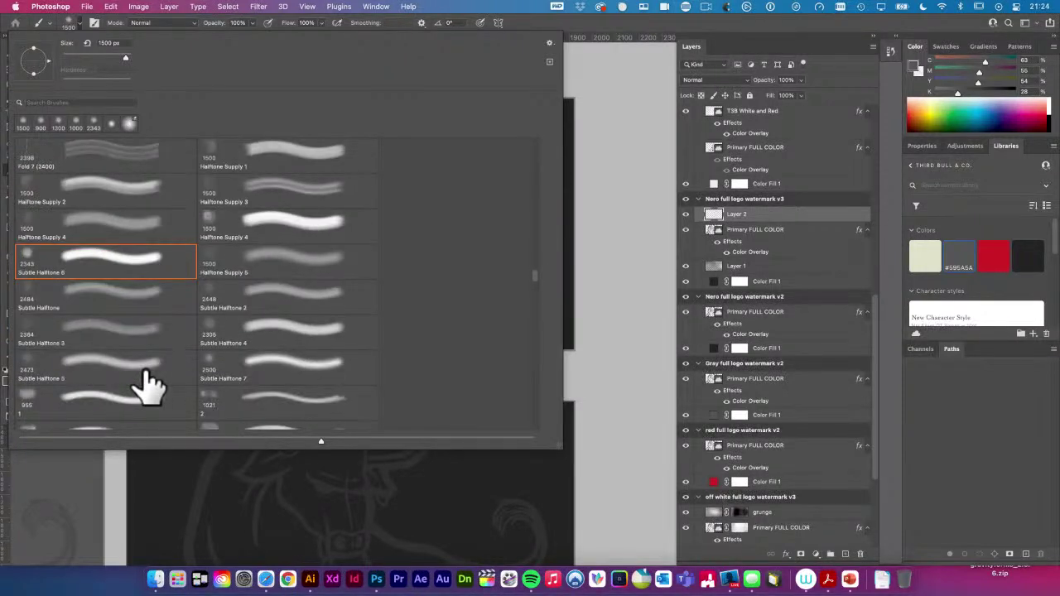
click(295, 268)
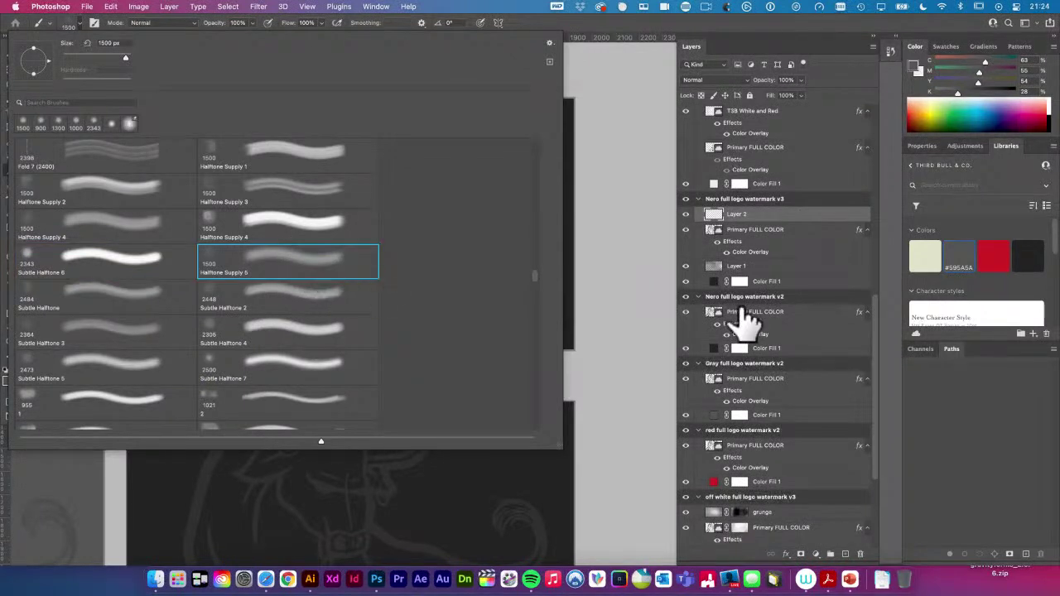
click(621, 300)
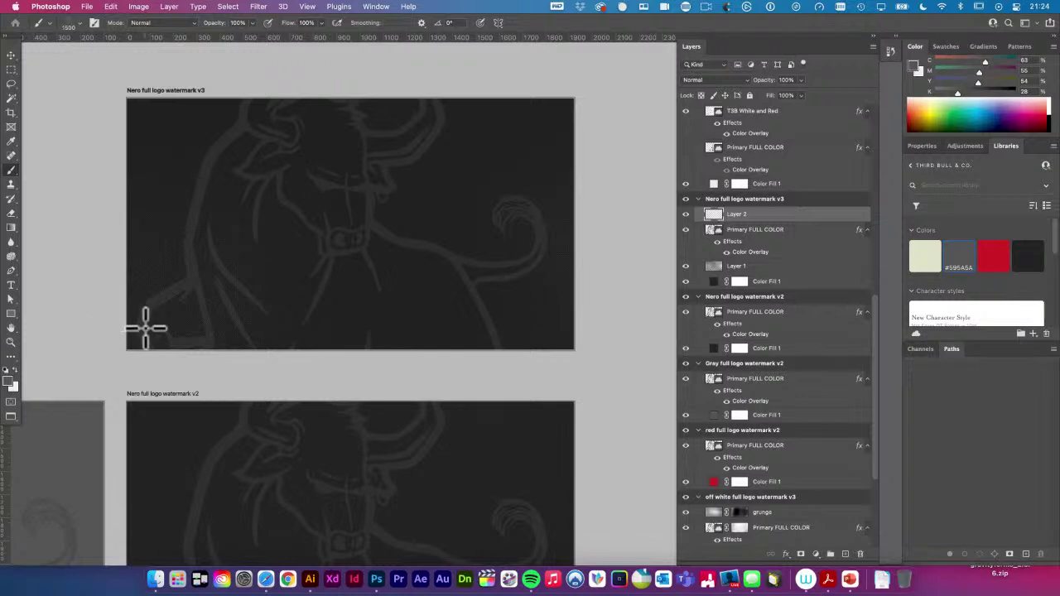
Brush the gray halftone texture over the Nero v3 artboard, starting at its lower-left corner, and check the dot pattern up close
click(193, 294)
click(193, 294)
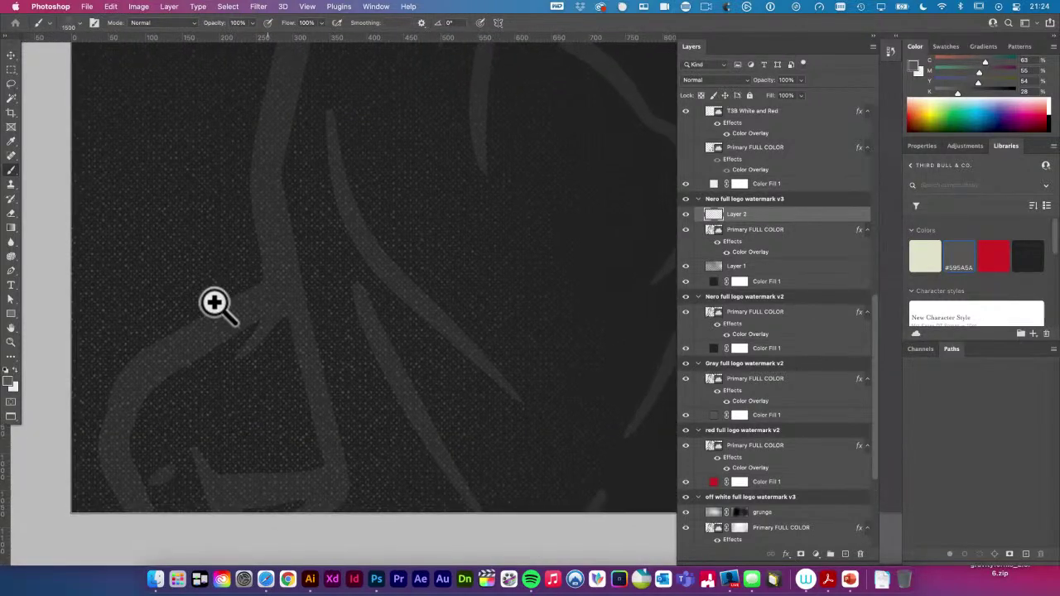
alt+click(357, 373)
alt+click(358, 372)
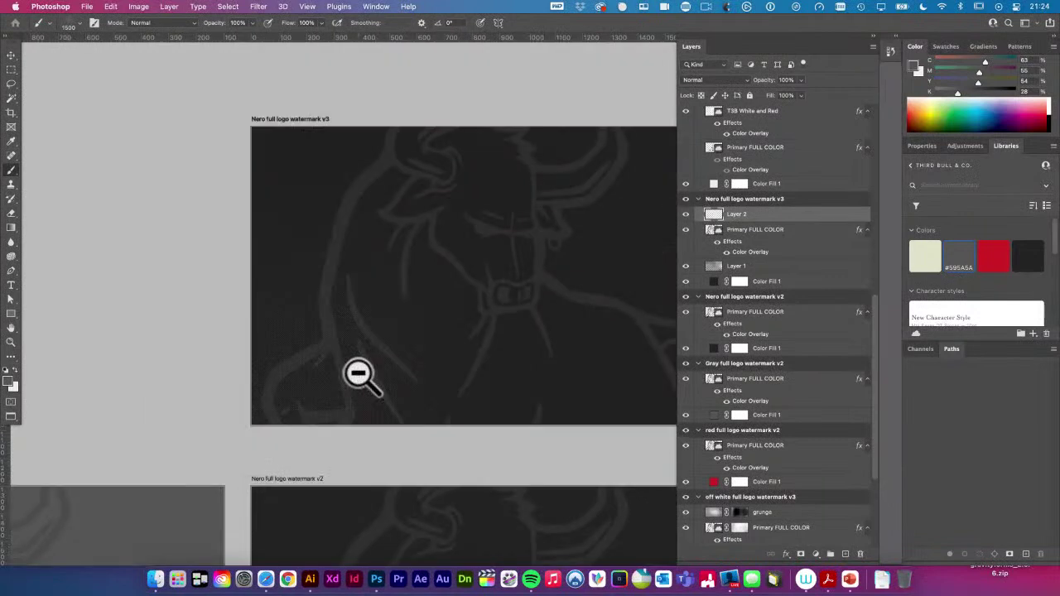
alt+click(358, 372)
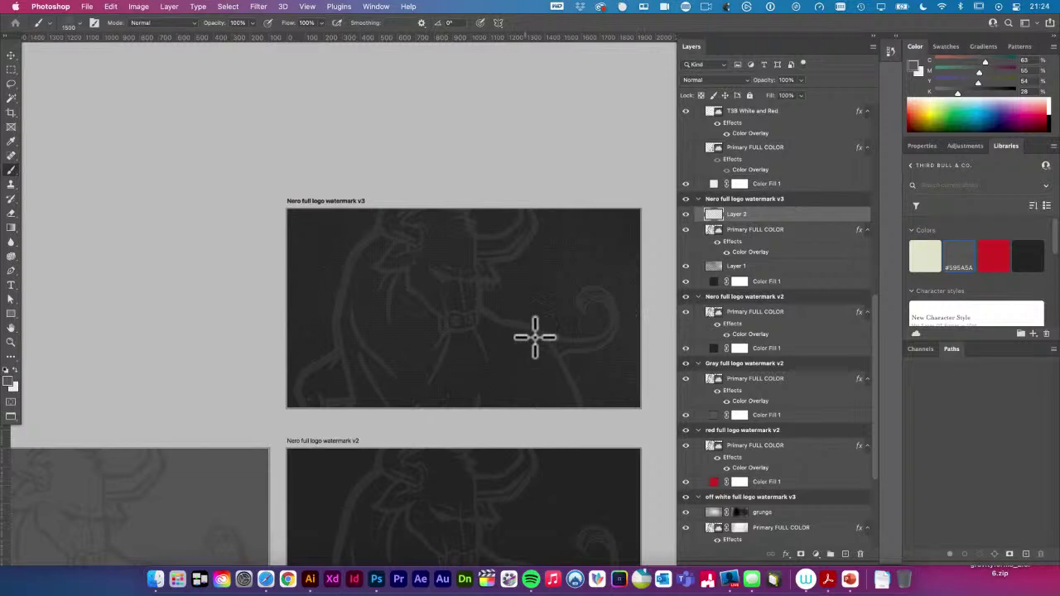
Lower the gray halftone layer's opacity to 38%
key(super+equal)
key(super+equal)
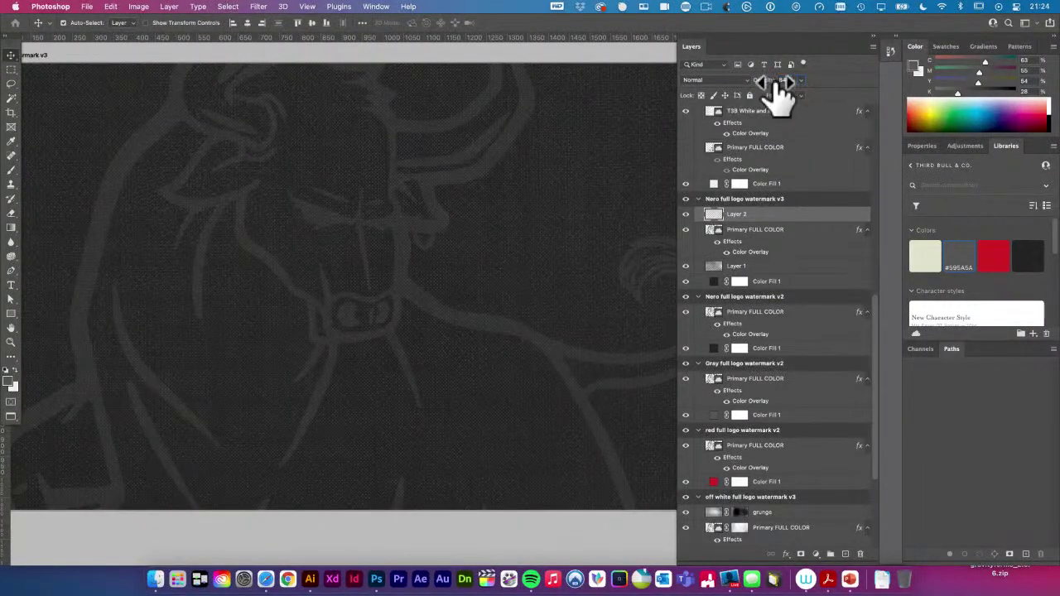
drag(783, 93, 754, 83)
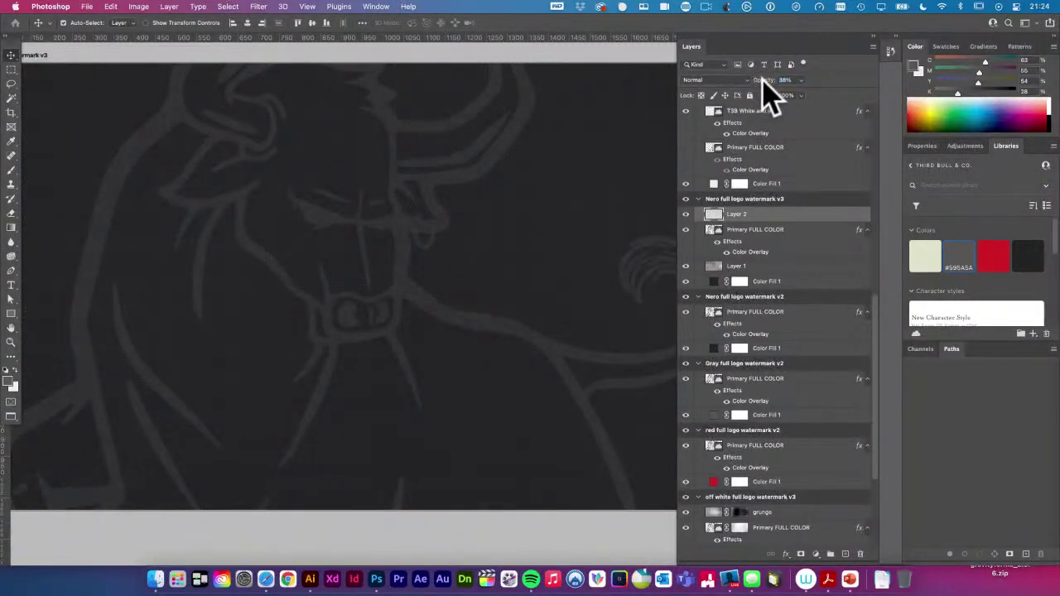
Set the Nero v3 halftone layer to 100% opacity, lock its transparent pixels and choose bright cyan #40f6f9 as the foreground color
text(100)
key(Return)
click(10, 383)
click(710, 141)
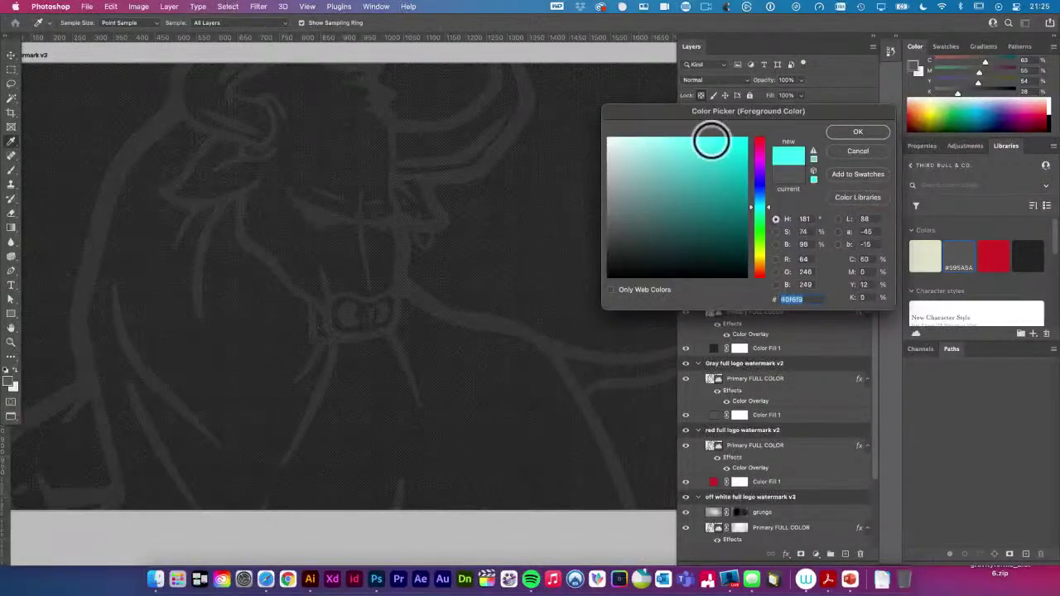
click(857, 132)
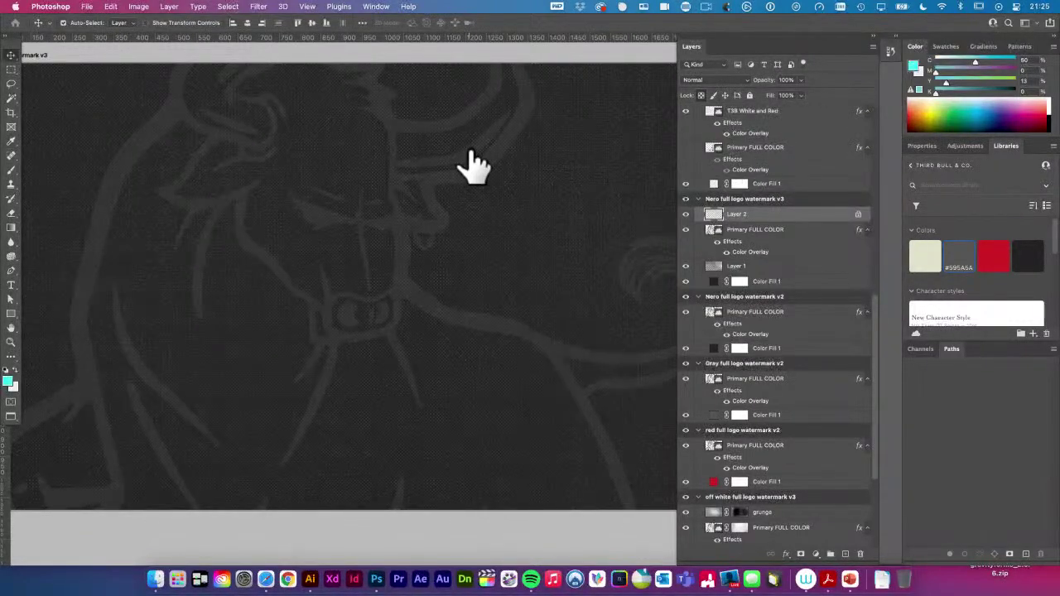
Try filling the locked halftone dots with the foreground color in Normal mode at 100% opacity, then undo it and unlock the layer's transparent pixels
click(110, 6)
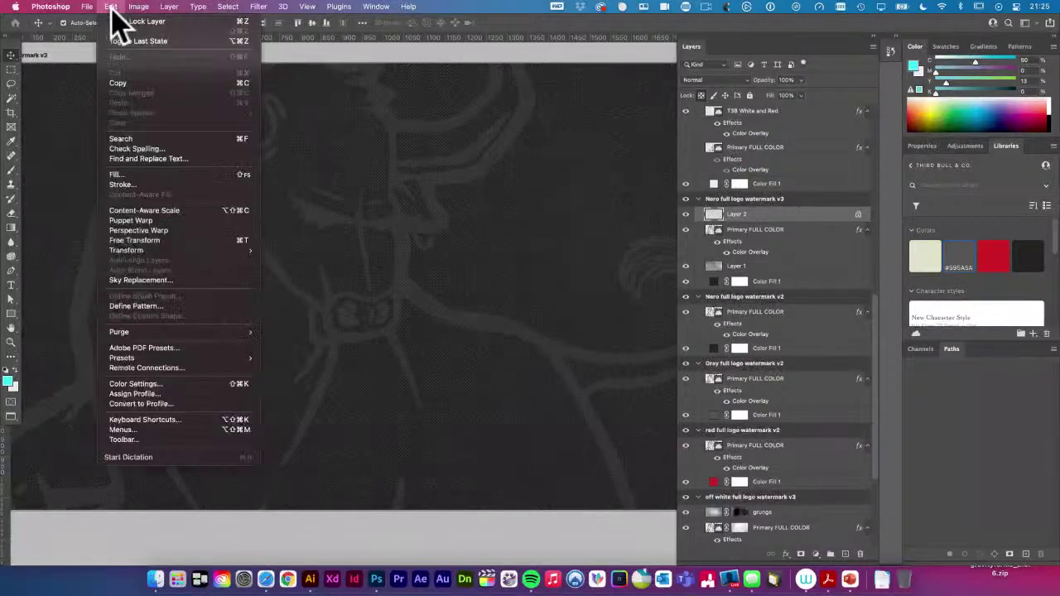
click(125, 175)
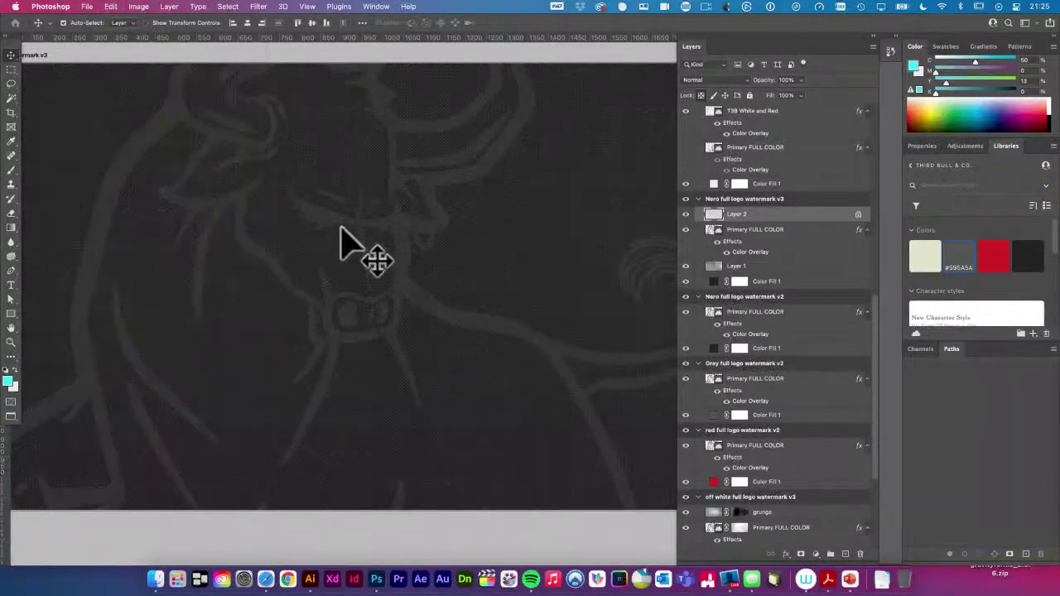
click(541, 235)
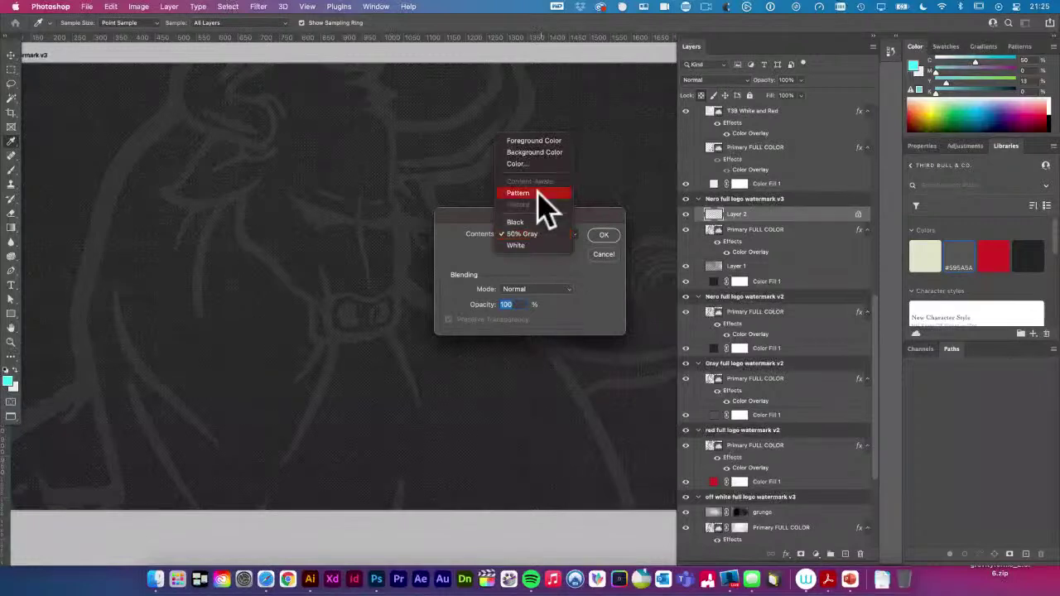
click(543, 144)
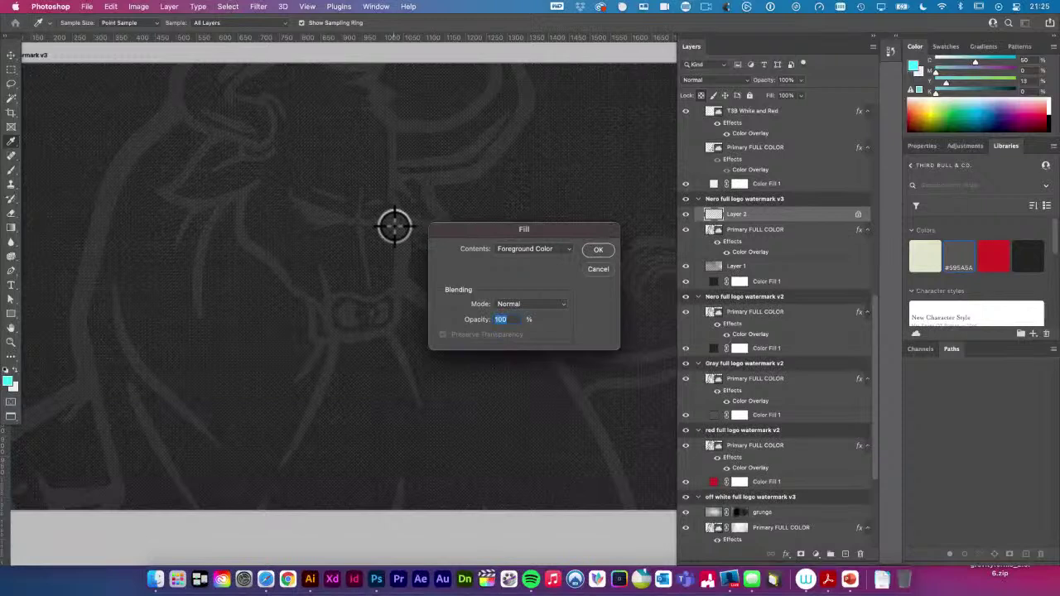
drag(532, 231, 536, 237)
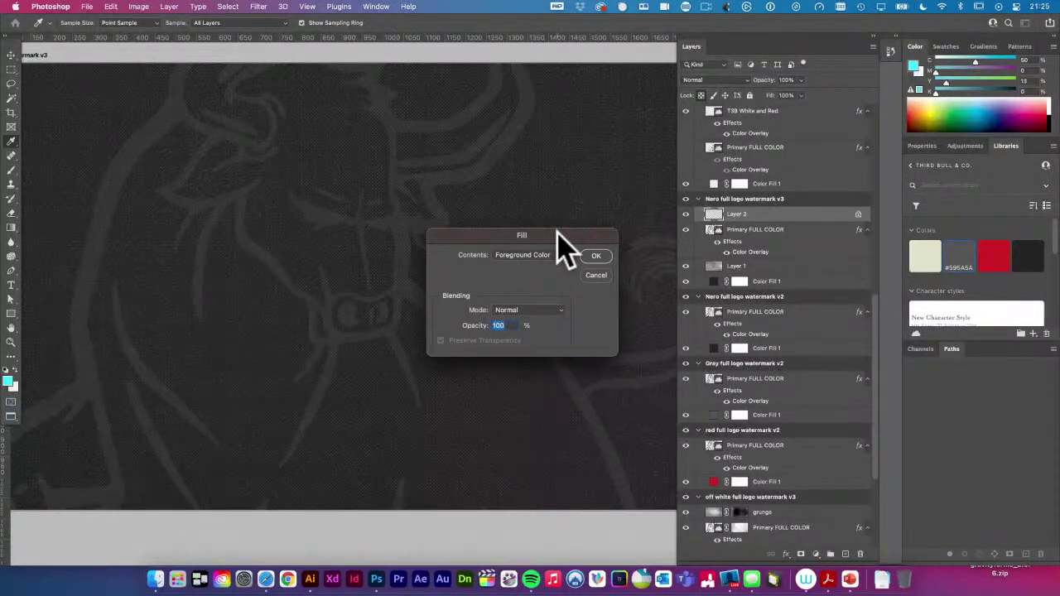
click(596, 256)
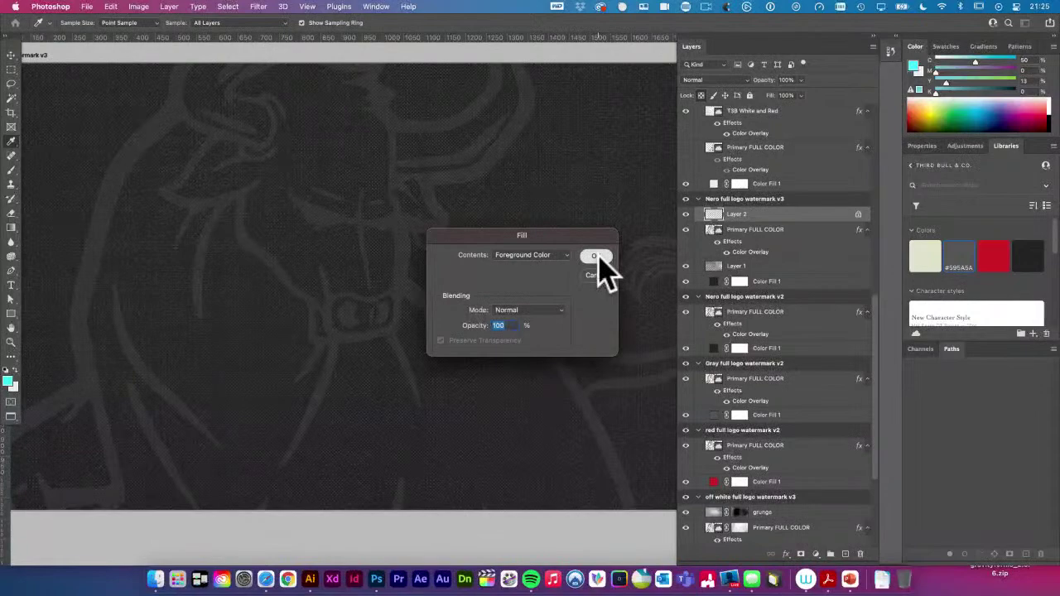
key(v)
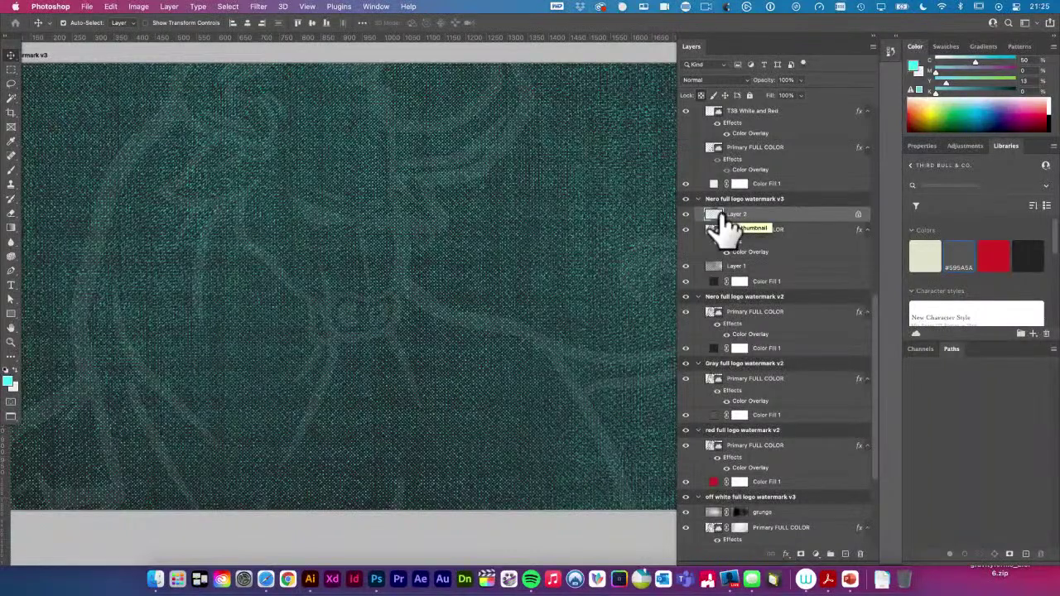
key(super+z)
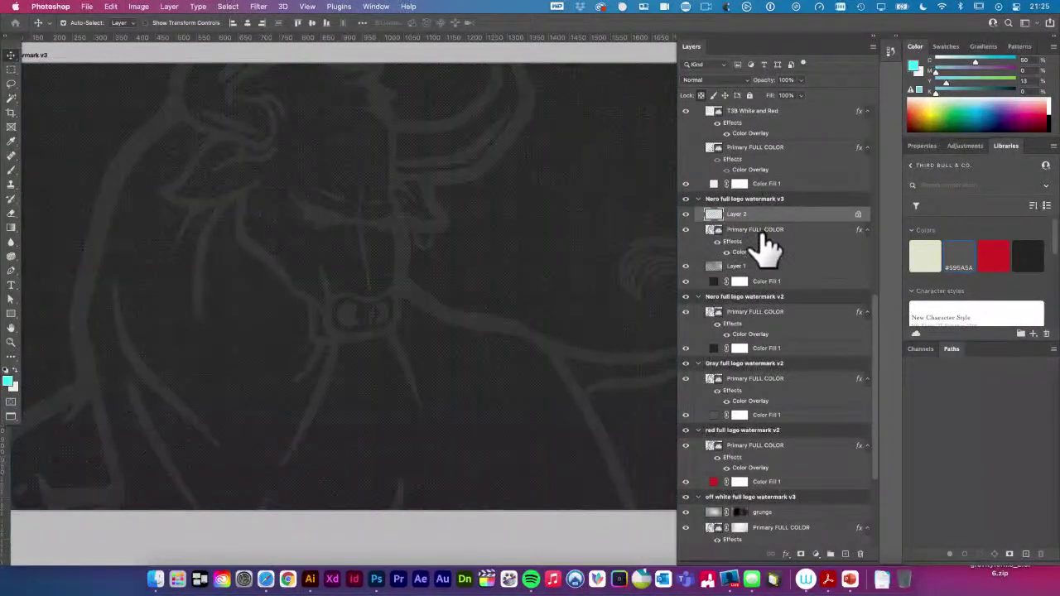
click(701, 96)
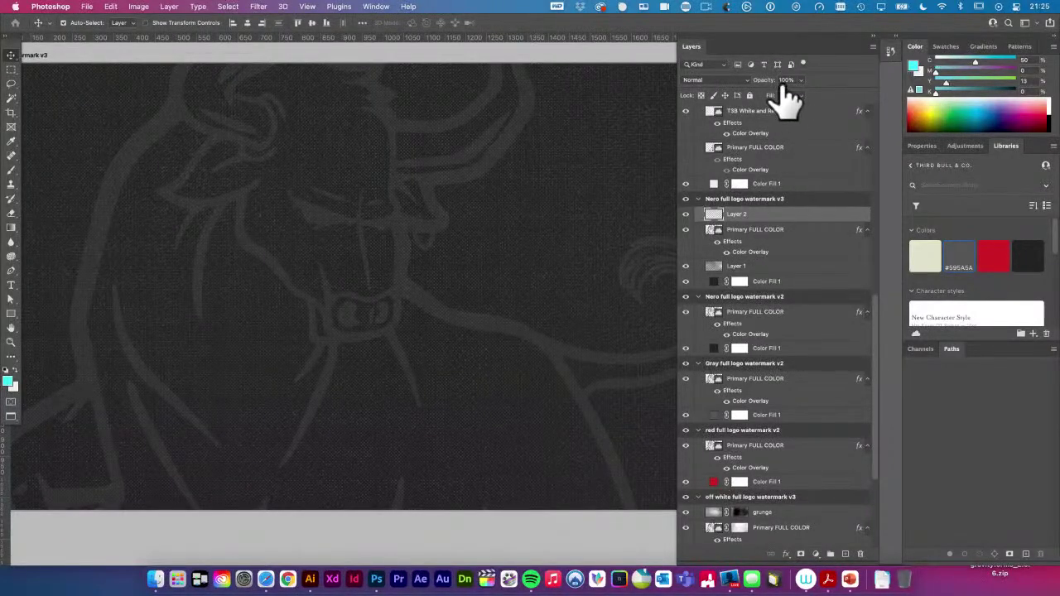
Lower the opacity of the Nero v3 halftone layer to 53% and check the whole artboard
mouse_move(770, 80)
mouse_down()
mouse_move(755, 80)
mouse_move(769, 80)
mouse_up()
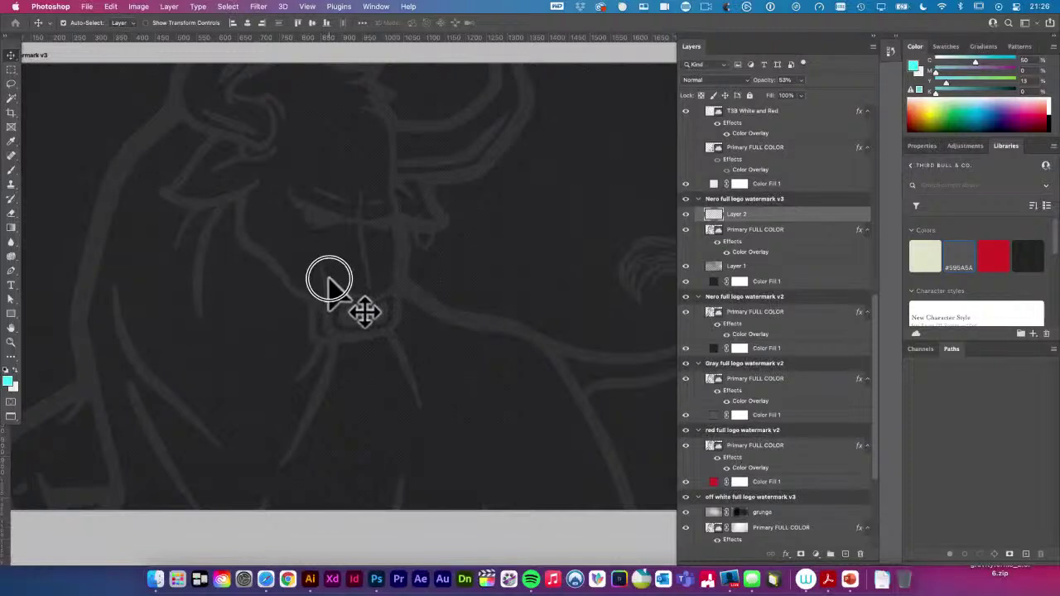
scroll(331, 284, down, 3)
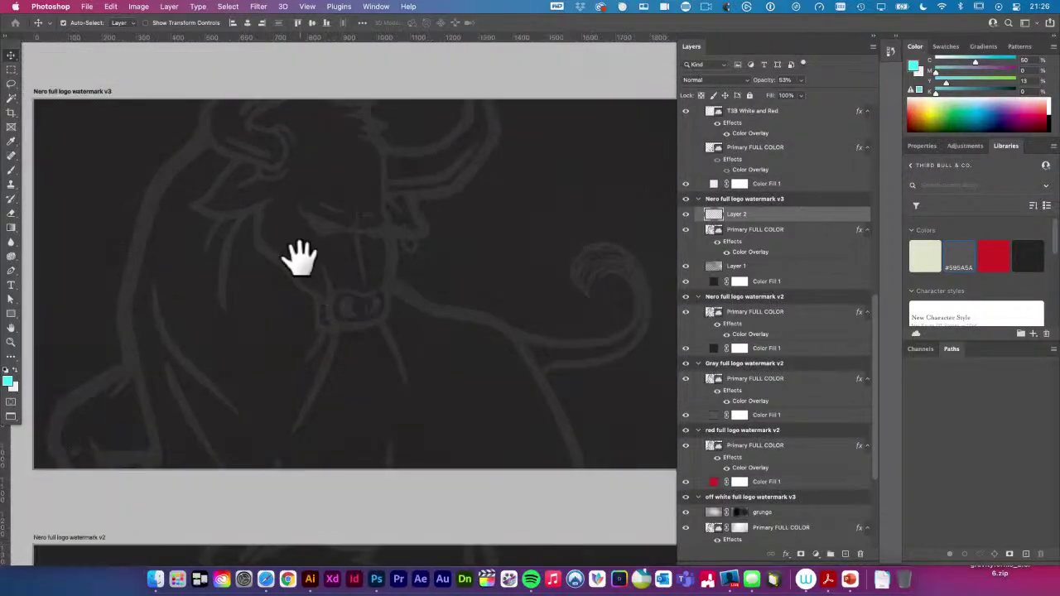
drag(298, 260, 362, 284)
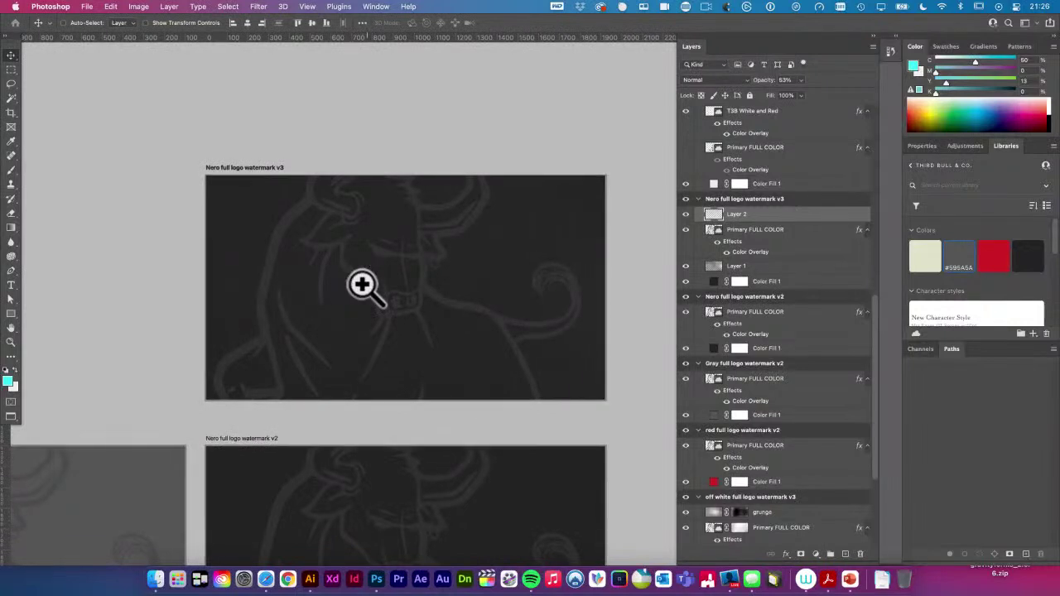
Review the Nero v3 result alongside the other off white, red, gray and Nero watermark artboards
key(alt+bracketleft)
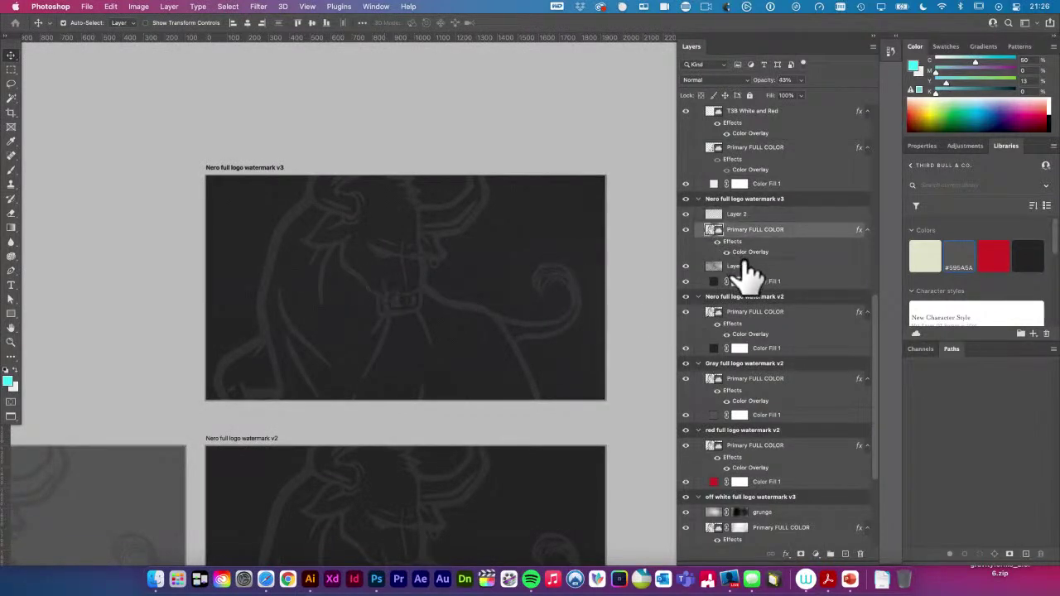
drag(563, 278, 478, 140)
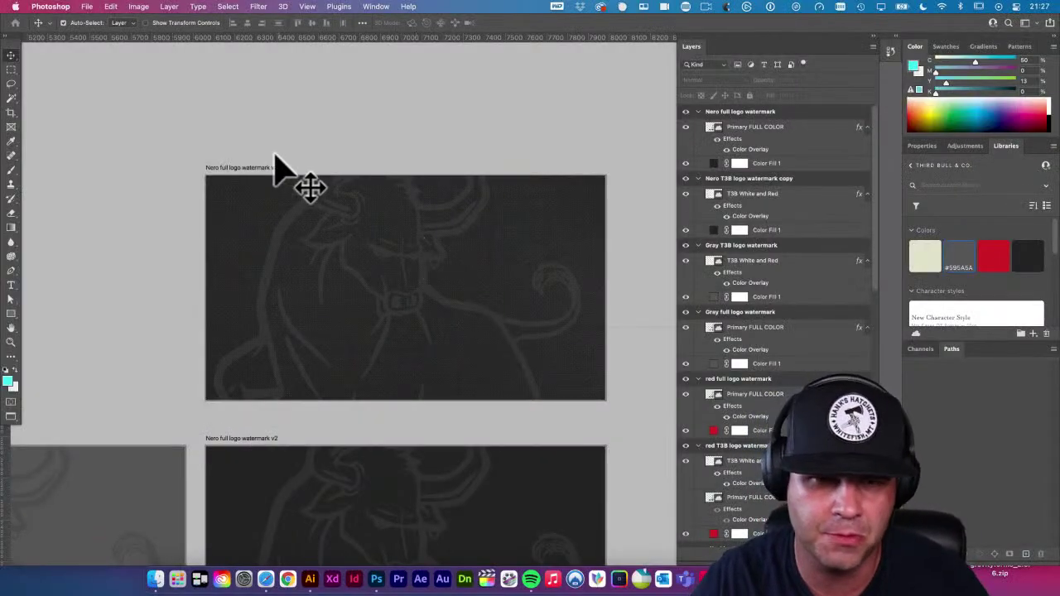
key(shift+v)
drag(452, 274, 350, 265)
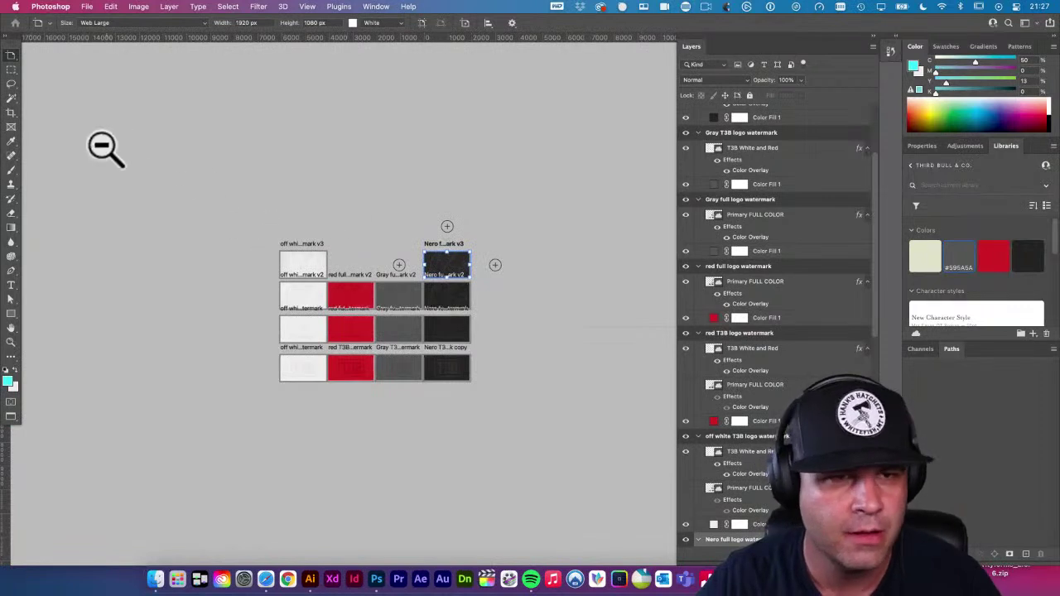
click(12, 53)
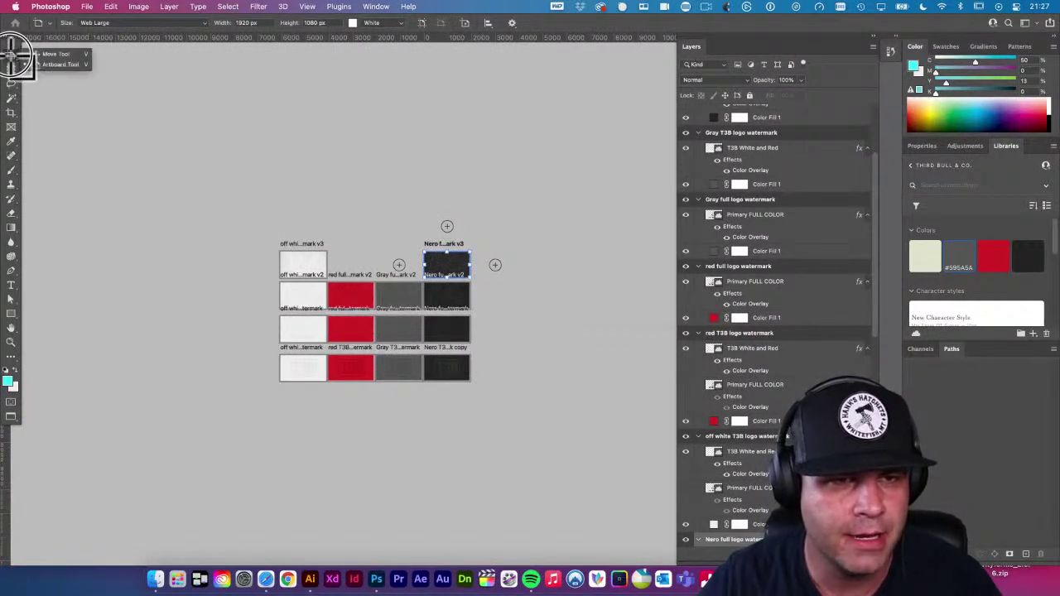
click(65, 49)
key(z)
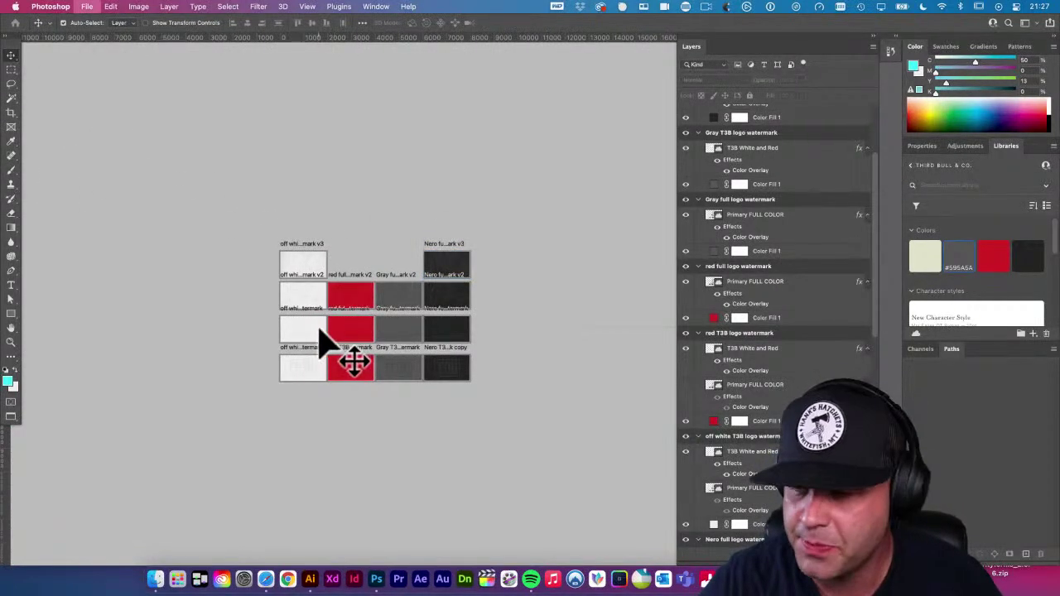
click(404, 311)
click(405, 309)
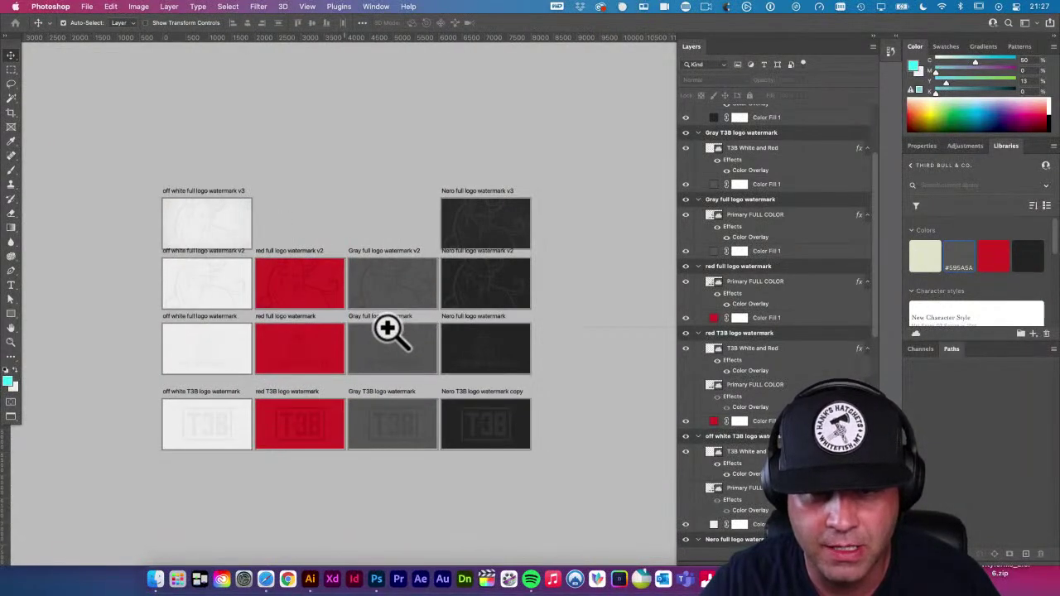
click(409, 310)
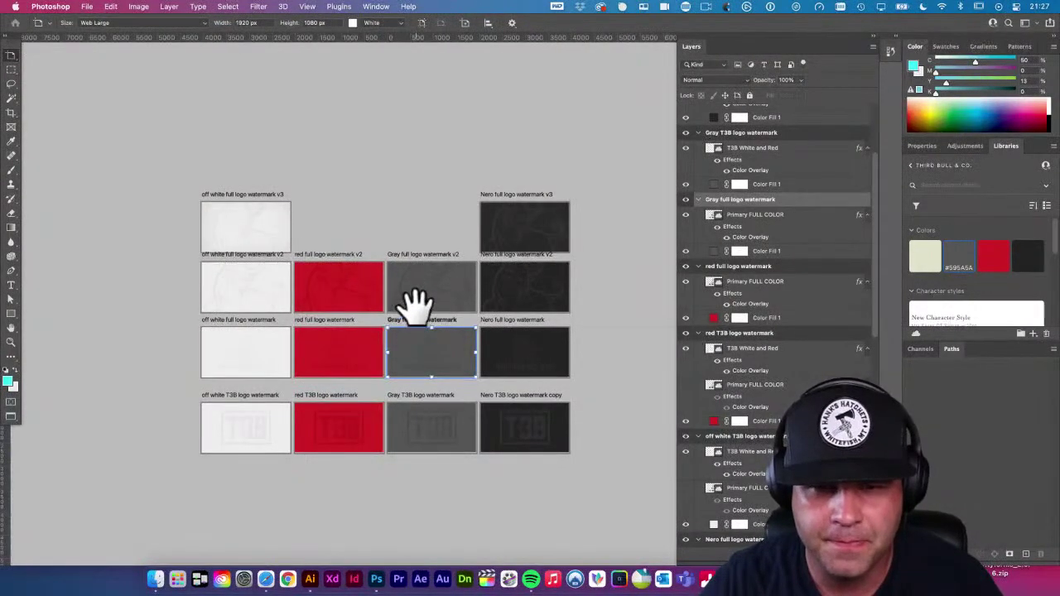
click(415, 307)
key(v)
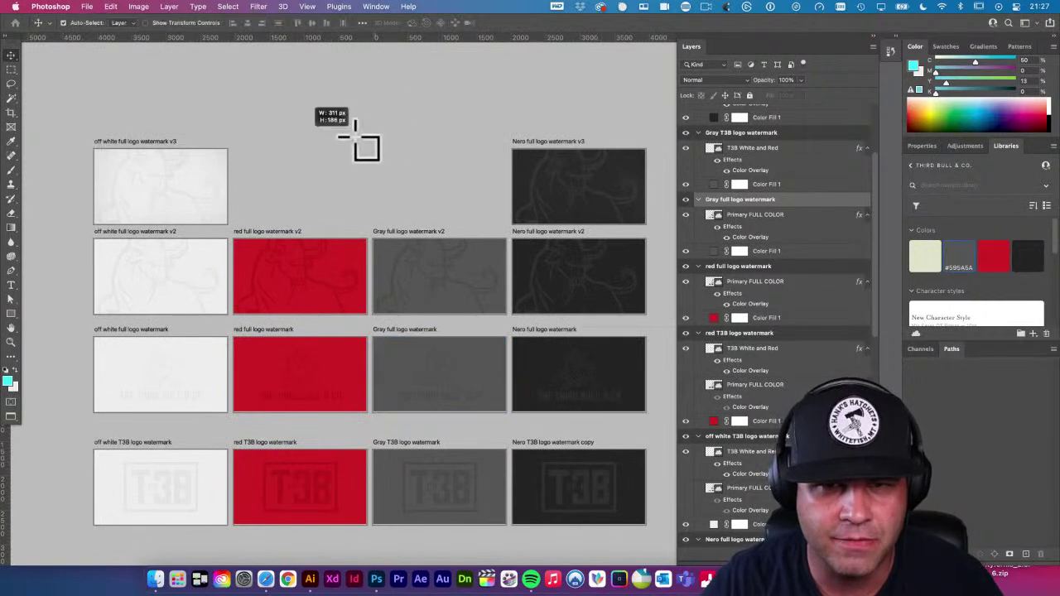
drag(367, 147, 21, 75)
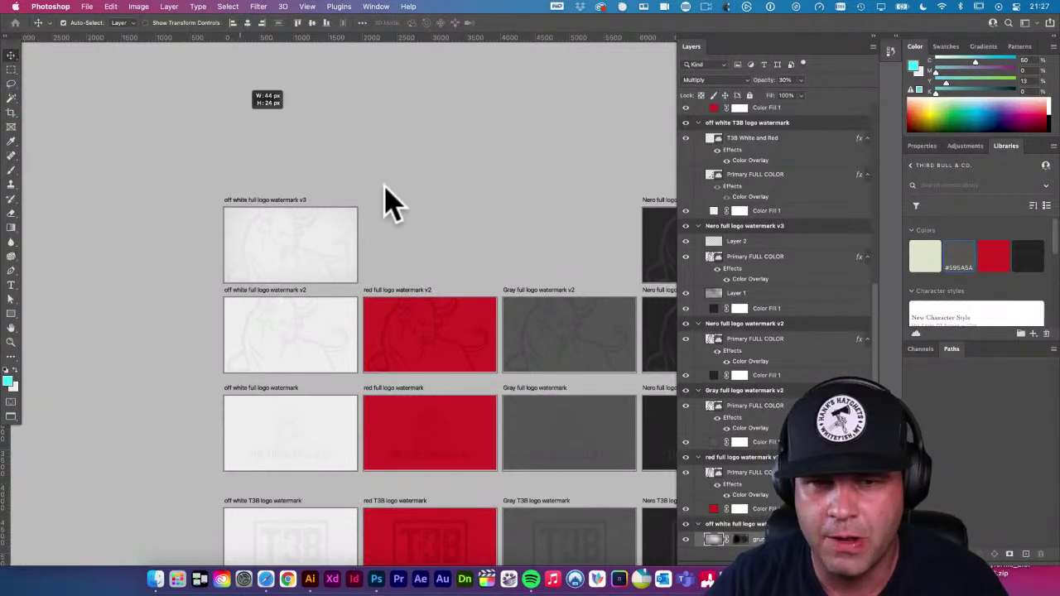
drag(374, 185, 293, 148)
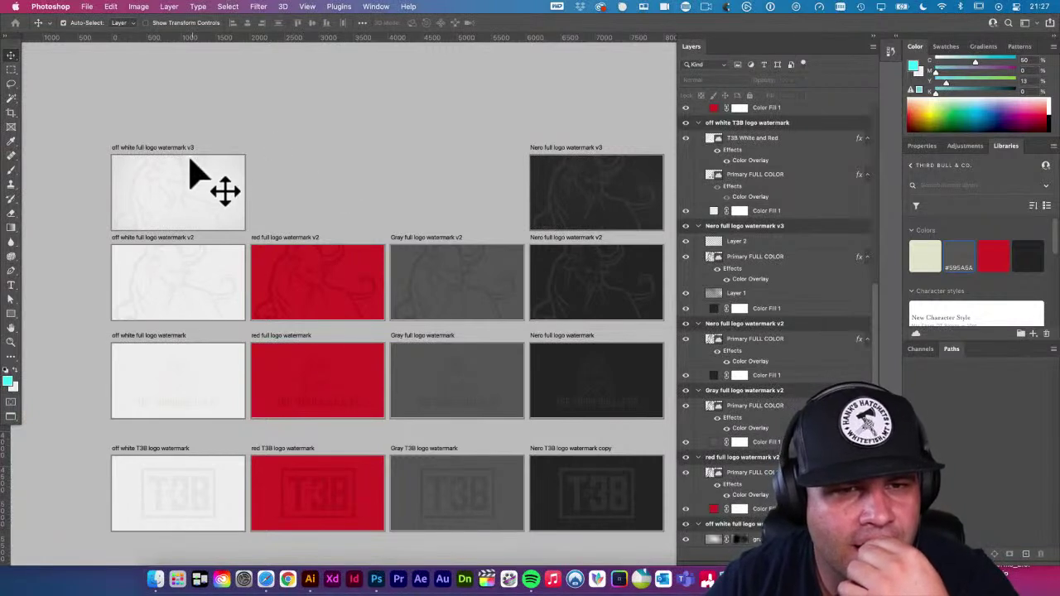
Open the Artboards to Files export and browse its destination to the Presentation Templates folder
click(86, 8)
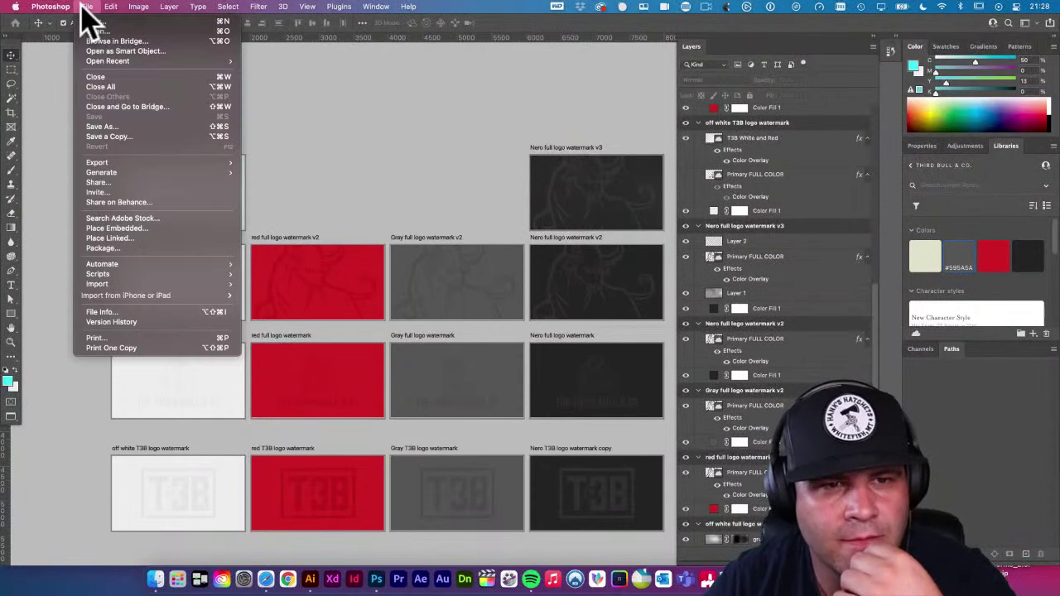
mouse_move(126, 163)
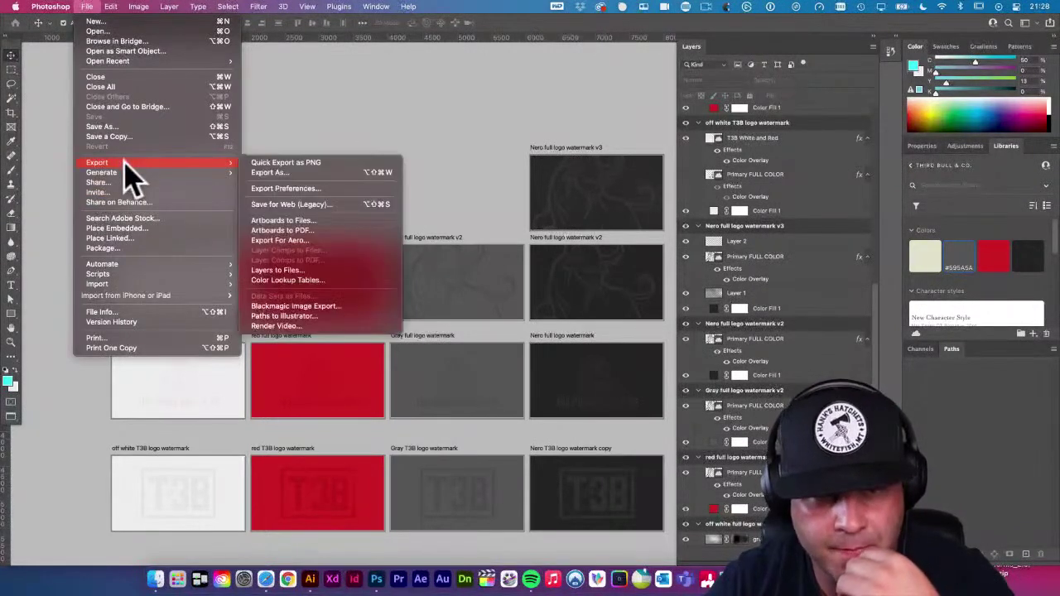
click(305, 222)
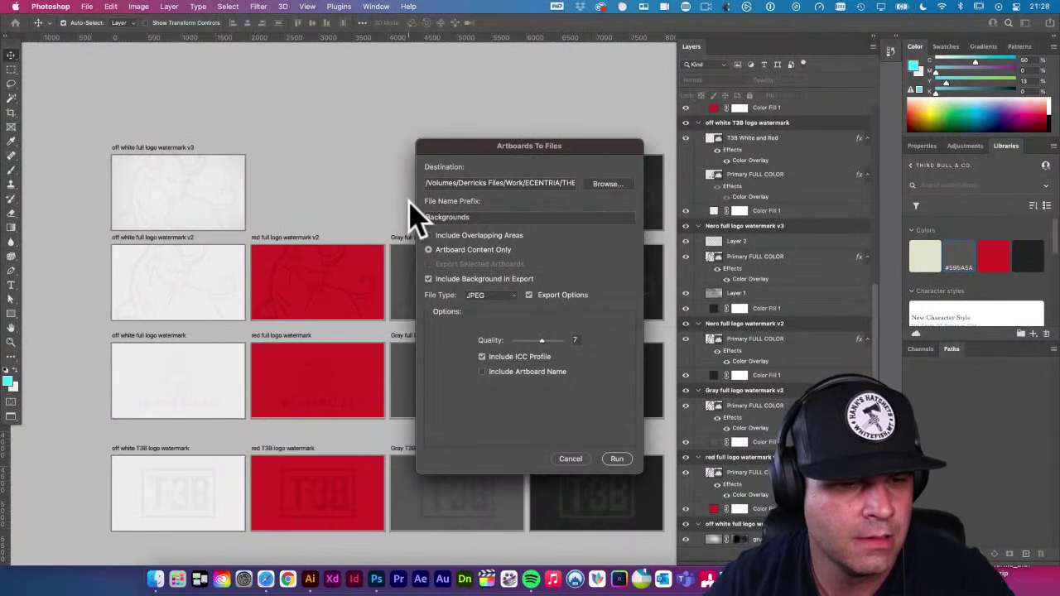
click(609, 183)
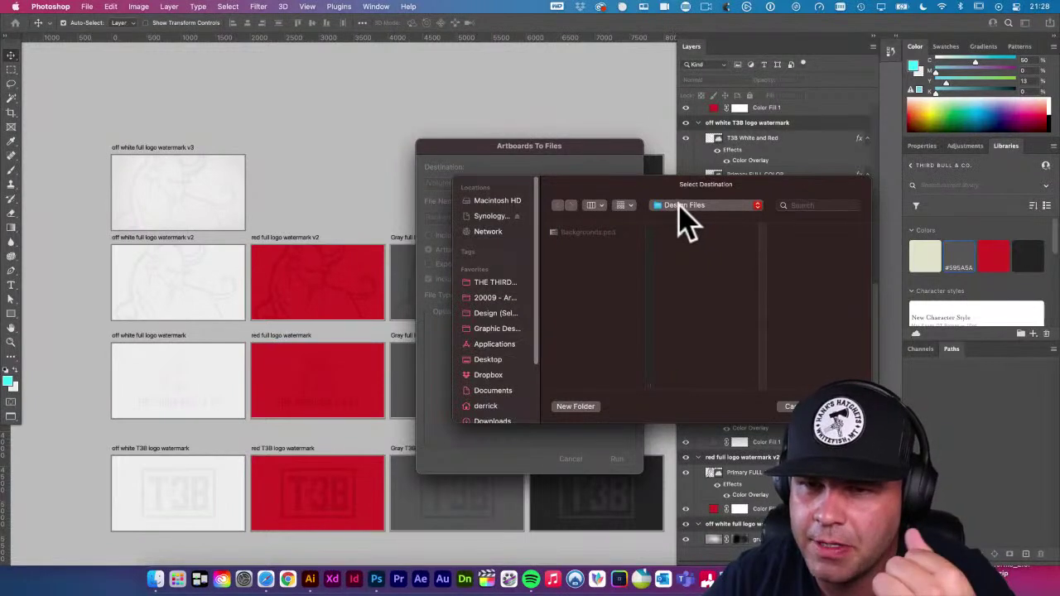
click(677, 208)
click(686, 206)
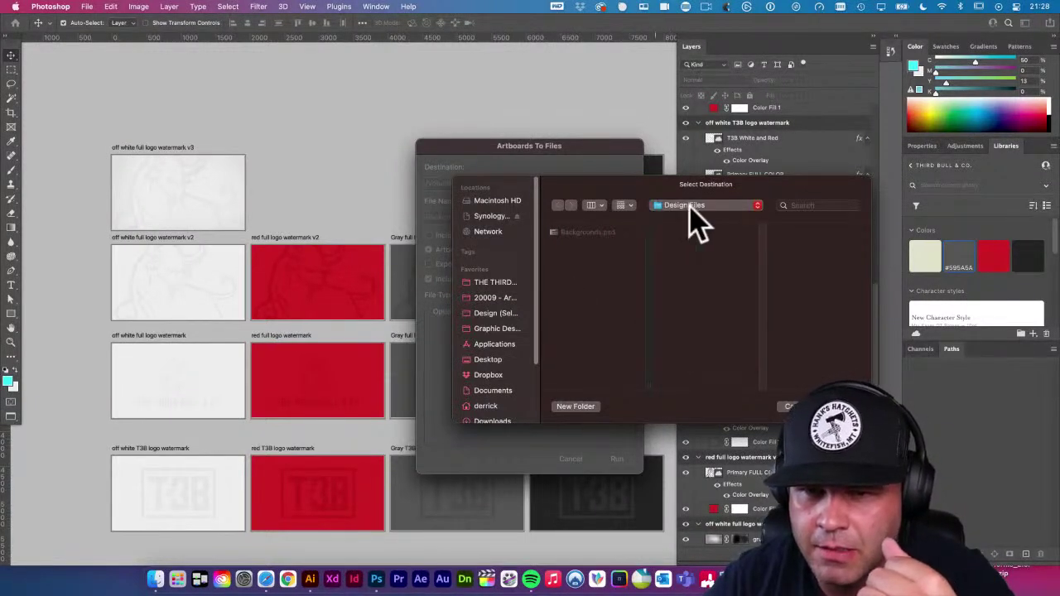
click(694, 216)
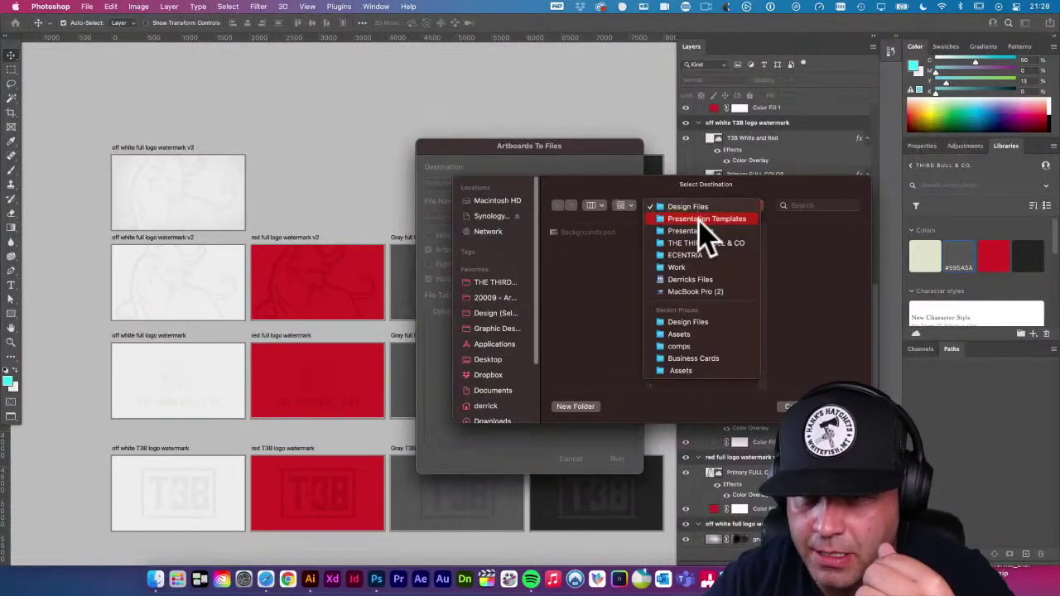
click(707, 218)
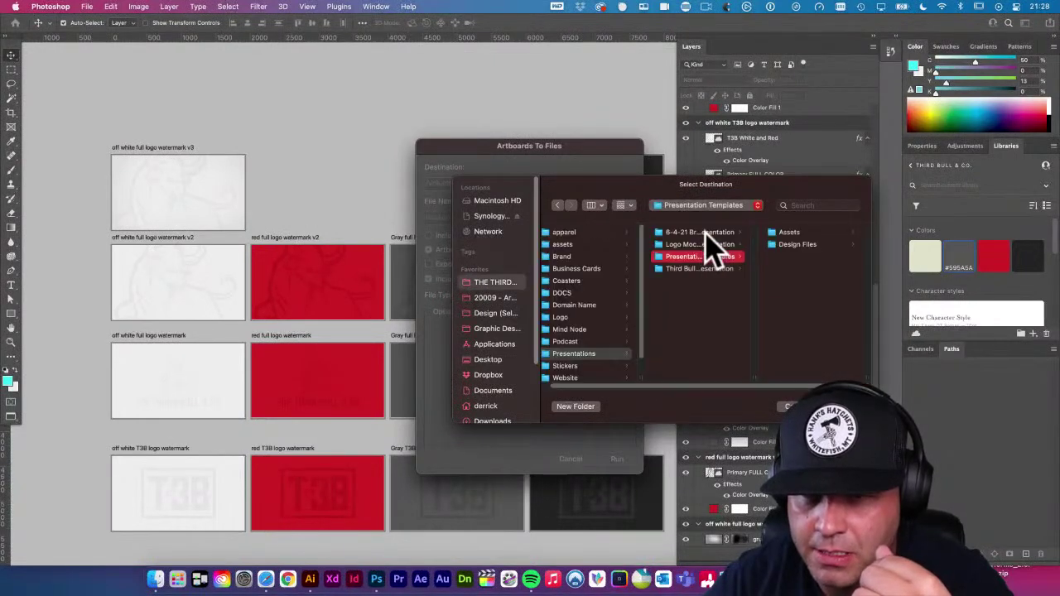
Create a new folder named Exports inside Presentation Templates as the export destination
click(575, 405)
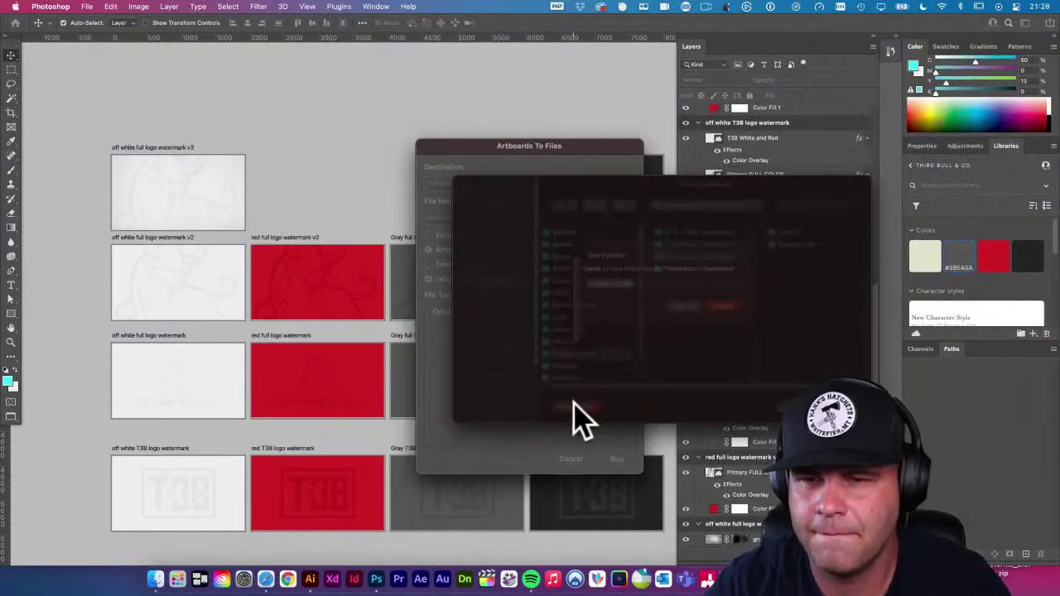
text(EX)
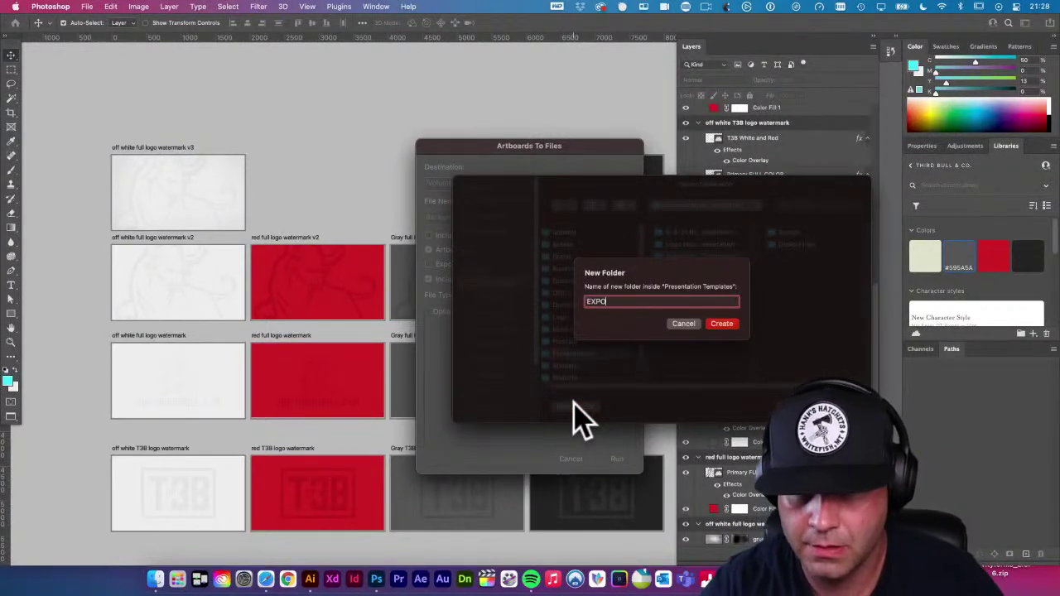
text(port)
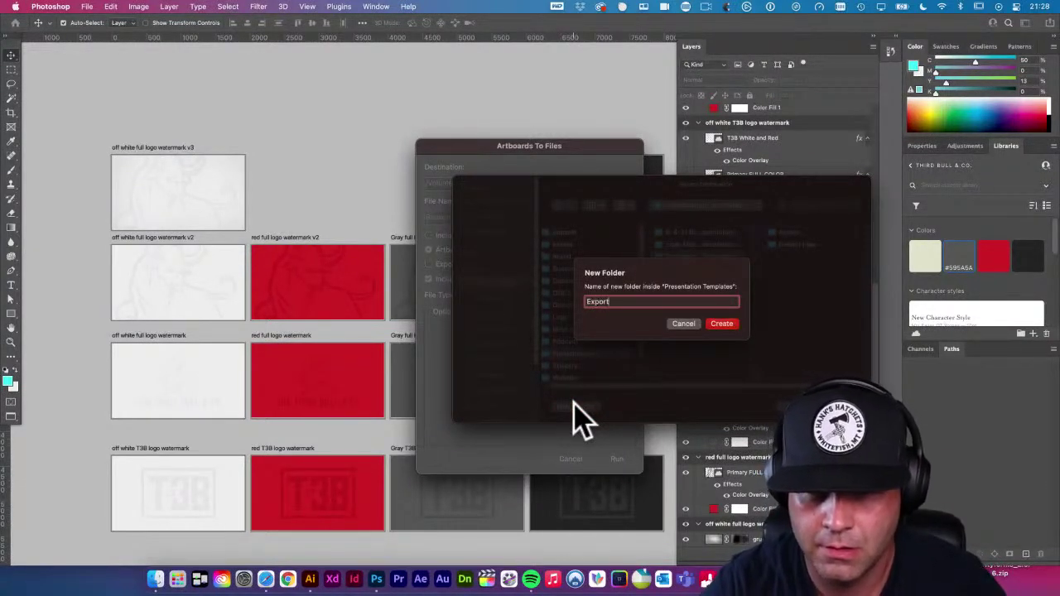
text(s)
key(Return)
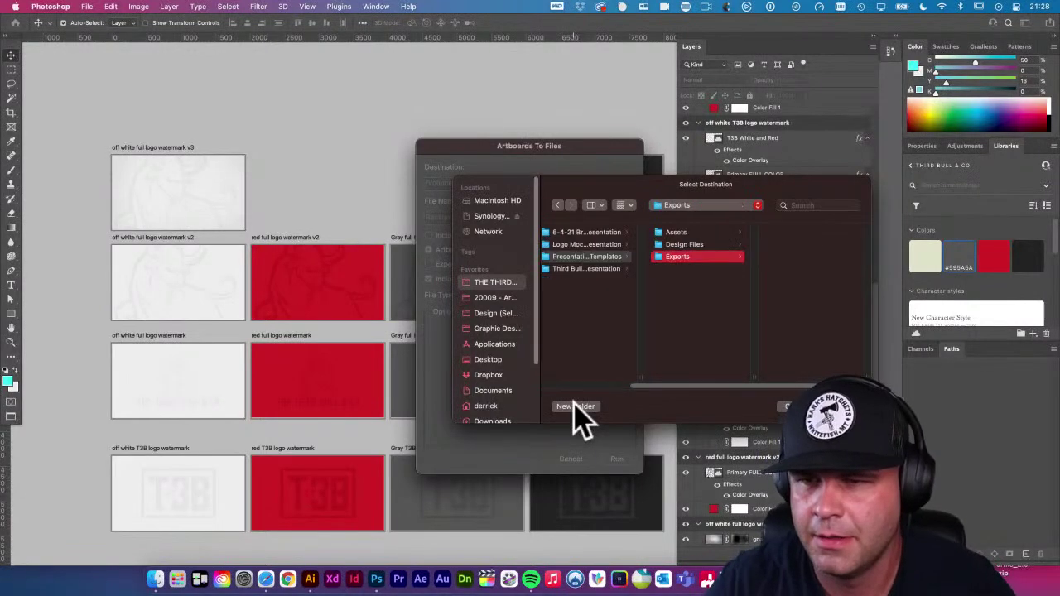
Confirm the Exports folder as the export destination and set the file name prefix to T3B-presentation-background-
drag(613, 188, 486, 172)
click(714, 391)
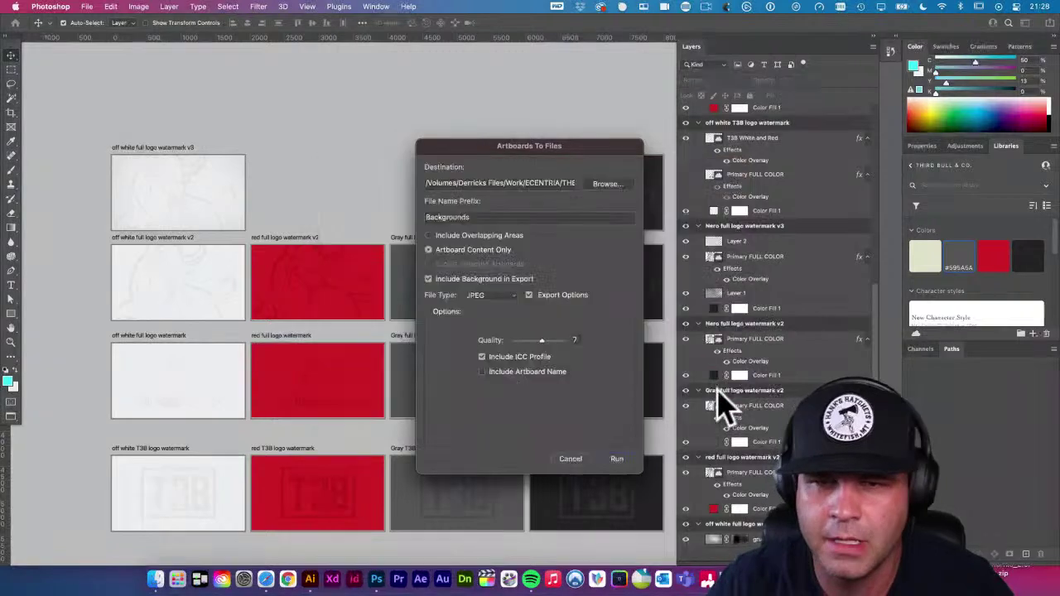
double_click(489, 217)
click(489, 217)
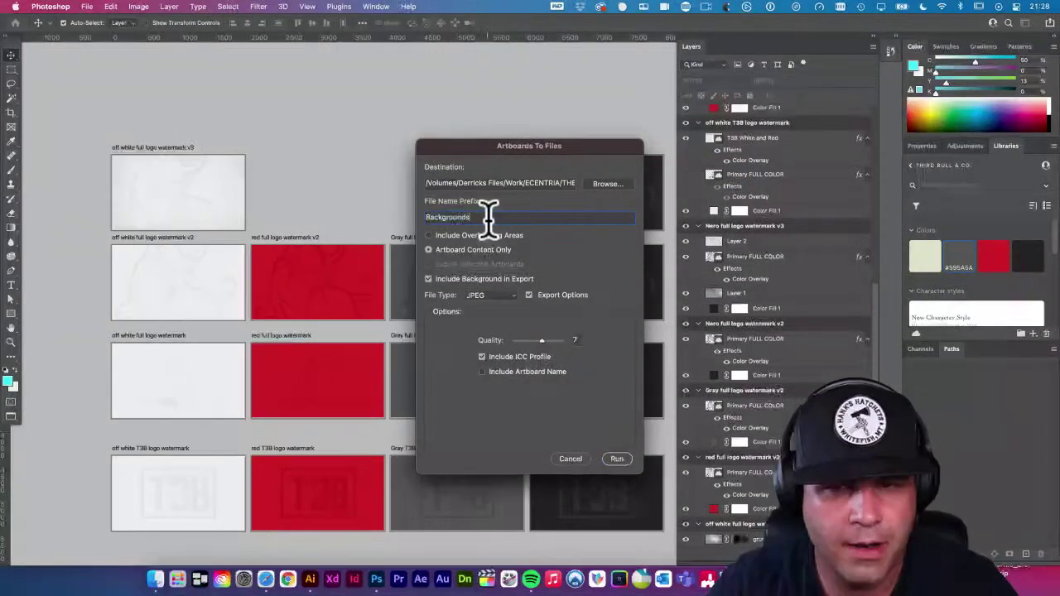
double_click(488, 217)
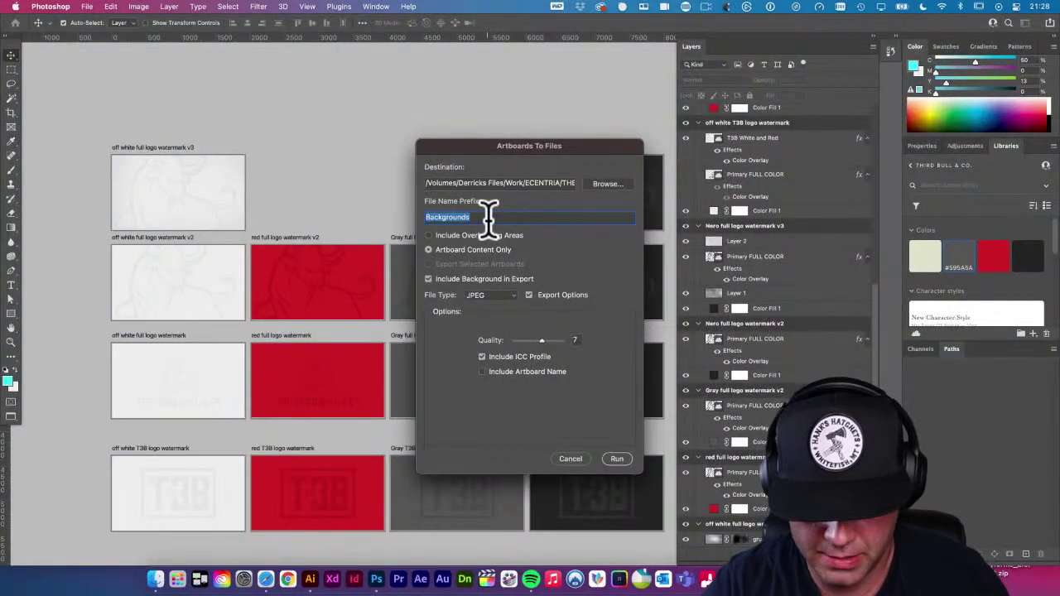
text(T3B-presentation)
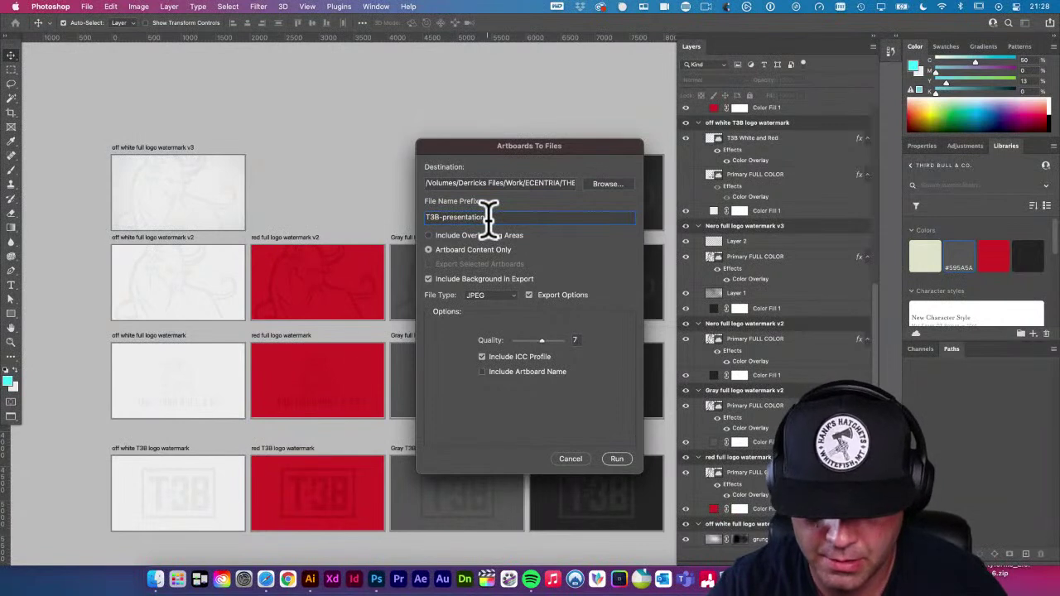
text(_background-)
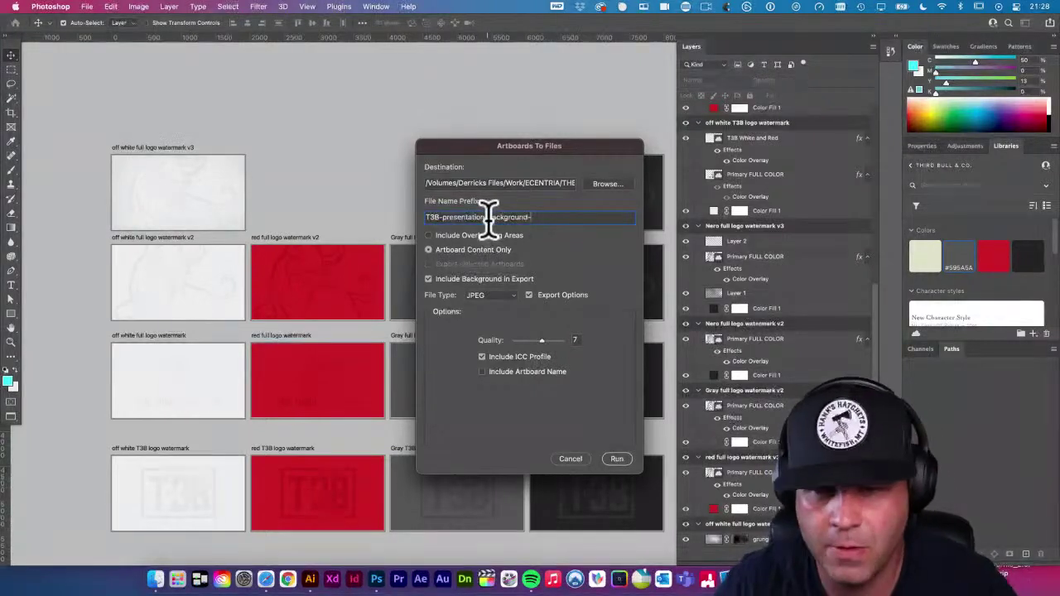
Set the JPEG quality to 12, run the artboard export and deselect the artboards once it finishes
drag(544, 341, 599, 356)
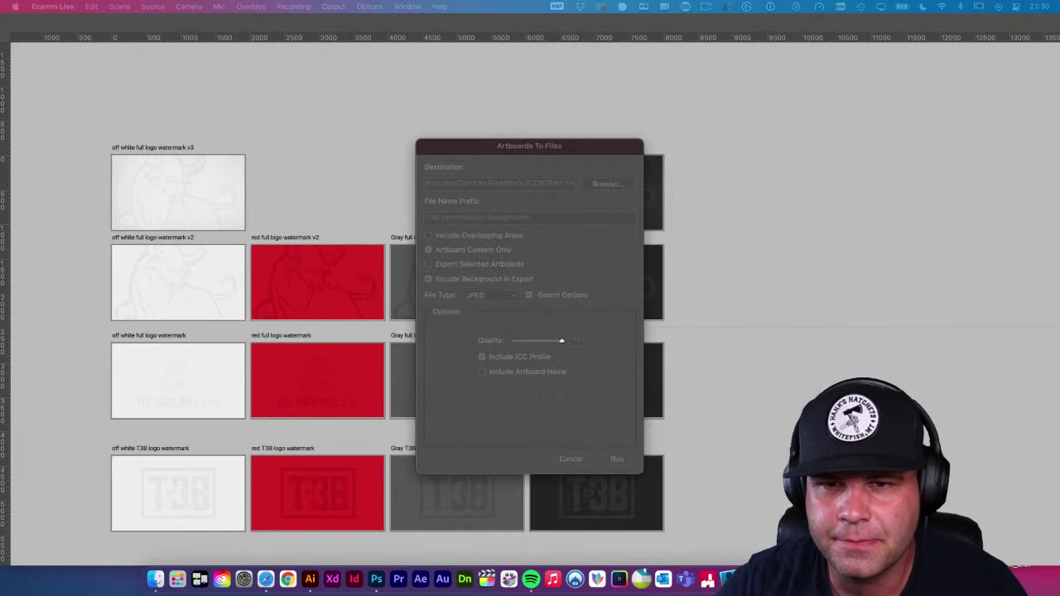
drag(613, 144, 499, 127)
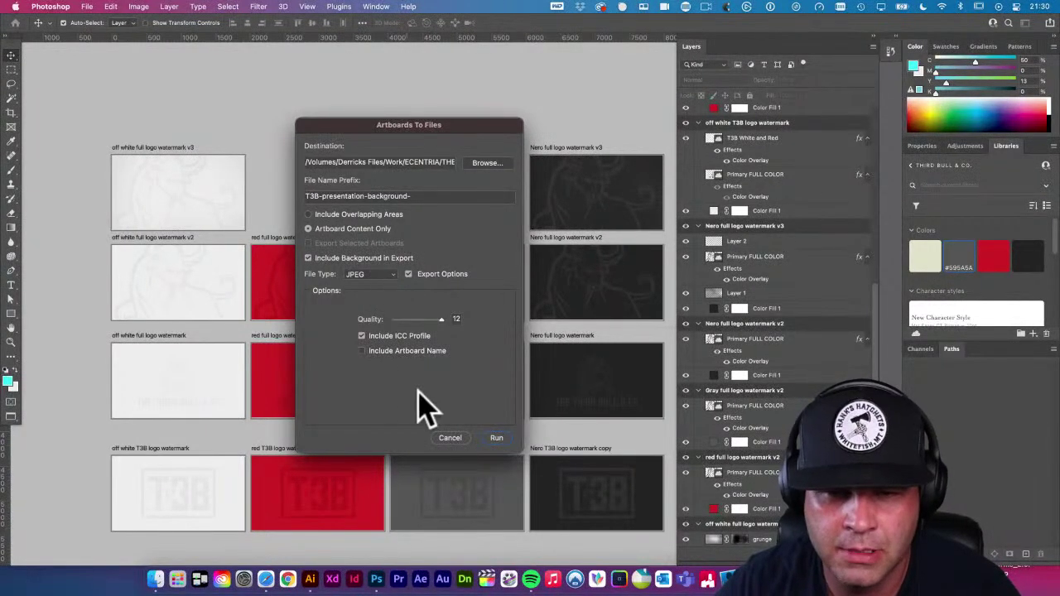
click(496, 438)
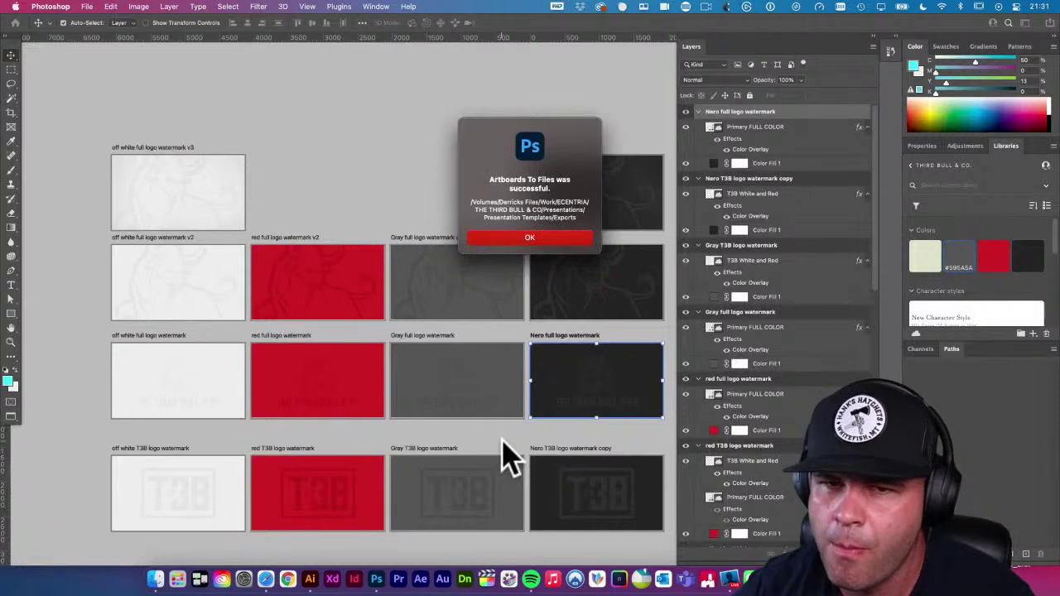
click(542, 238)
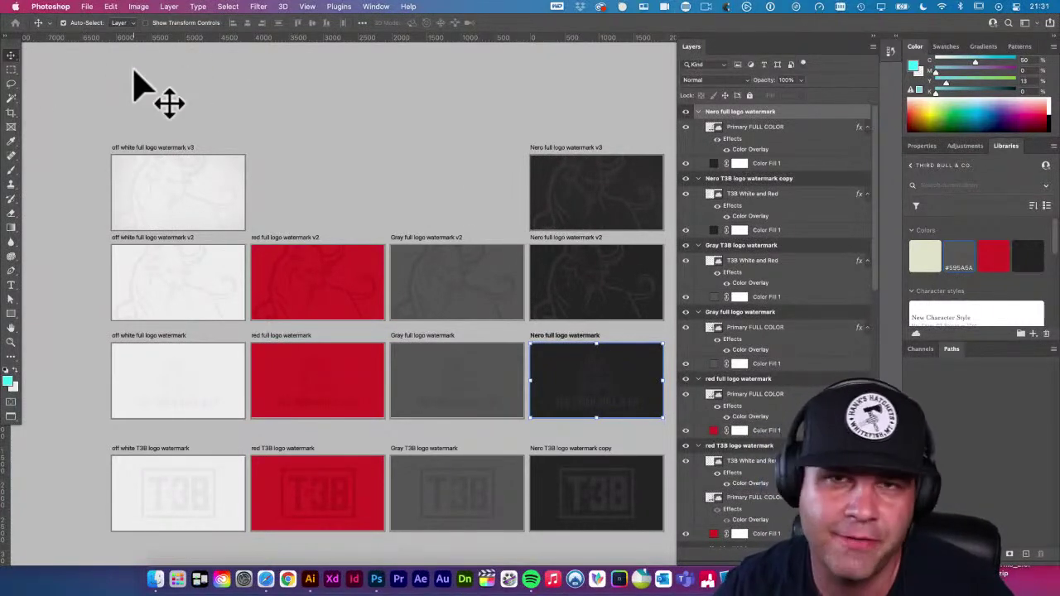
scroll(166, 83, down, 1)
click(329, 107)
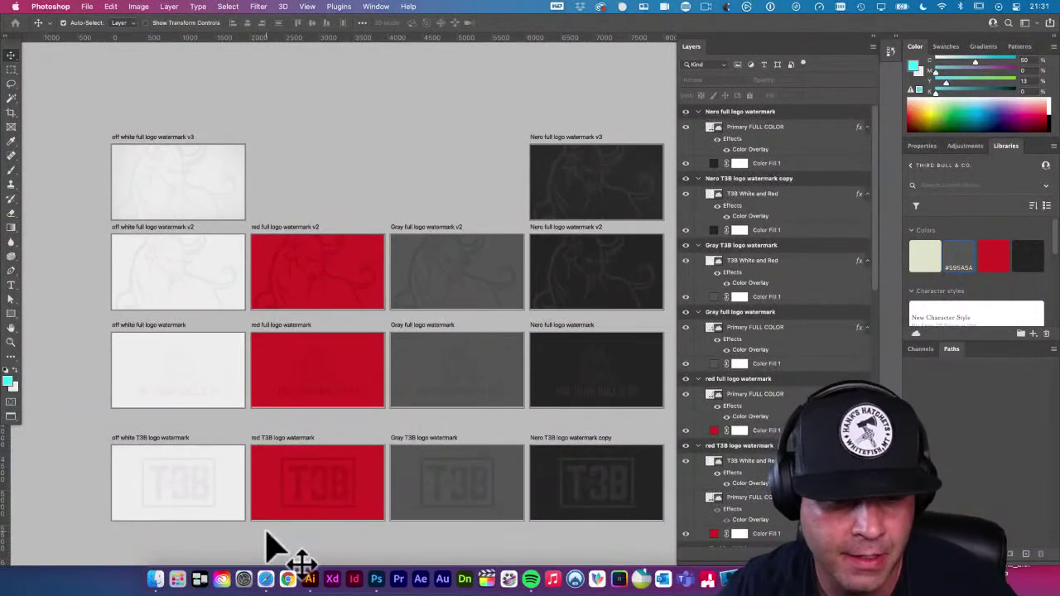
Switch to Finder, open THE THIRD BULL & CO > Presentations > Presentation Templates > Exports, and widen the window to show full file names
click(156, 579)
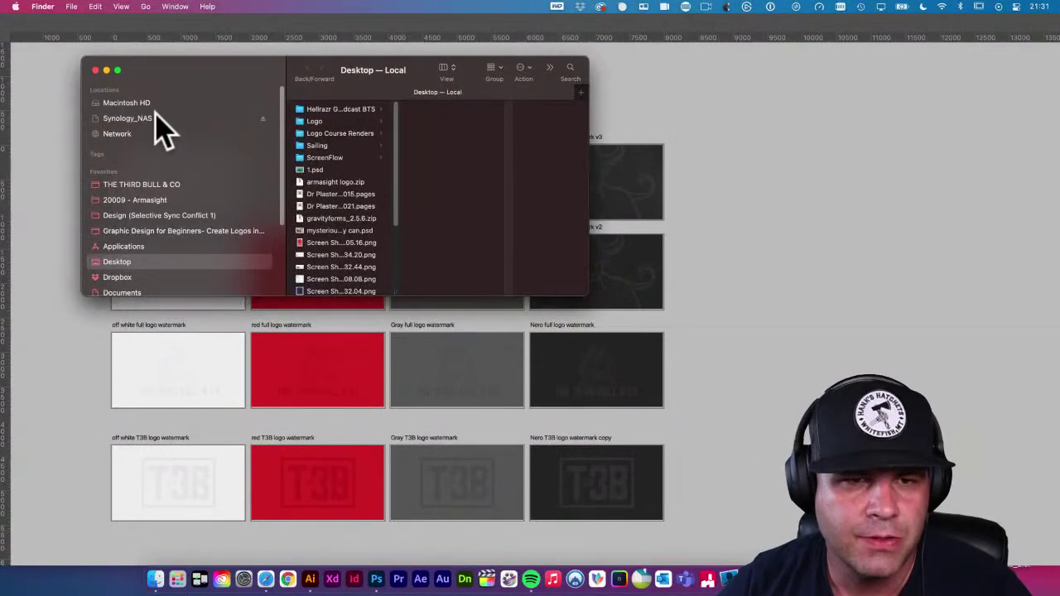
click(165, 185)
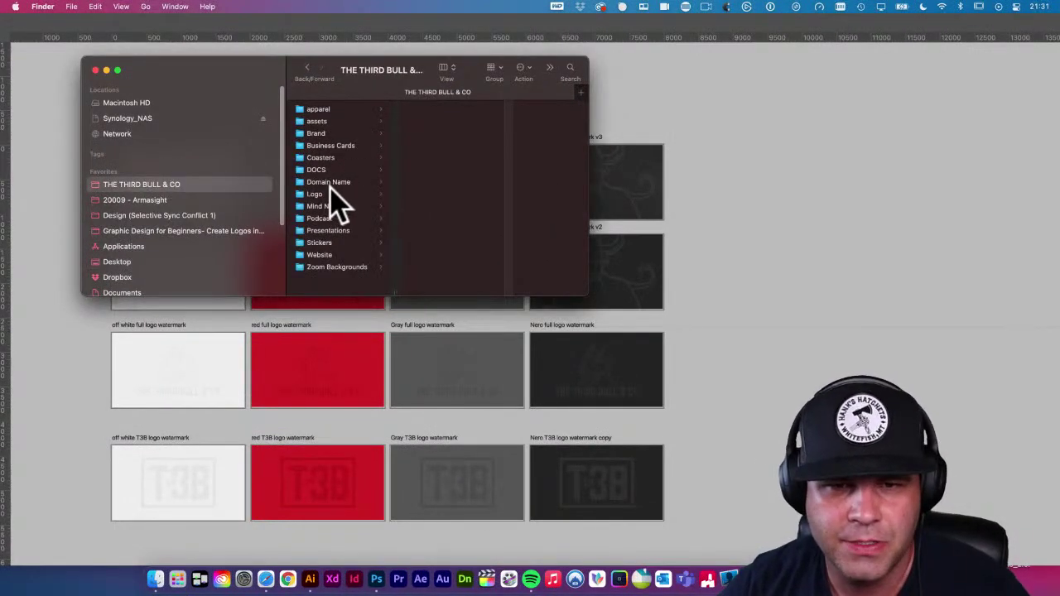
click(332, 231)
click(455, 133)
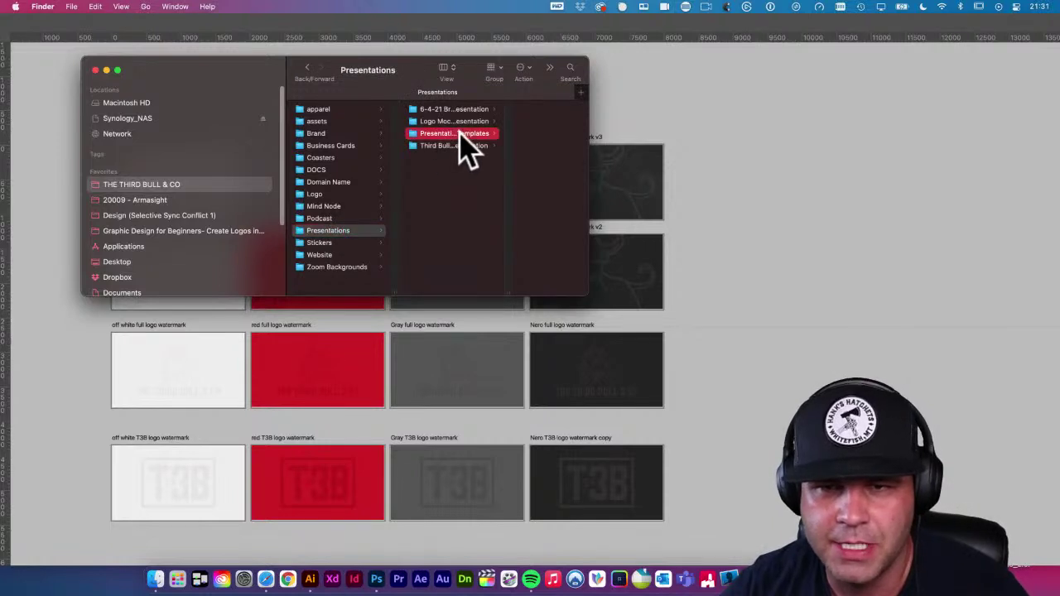
click(509, 134)
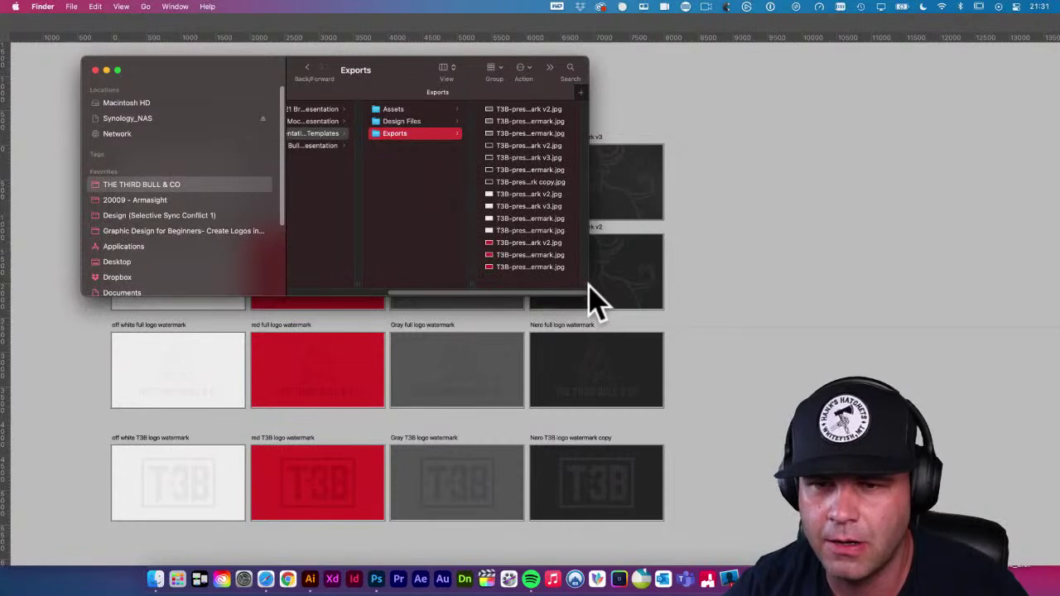
drag(584, 296, 789, 294)
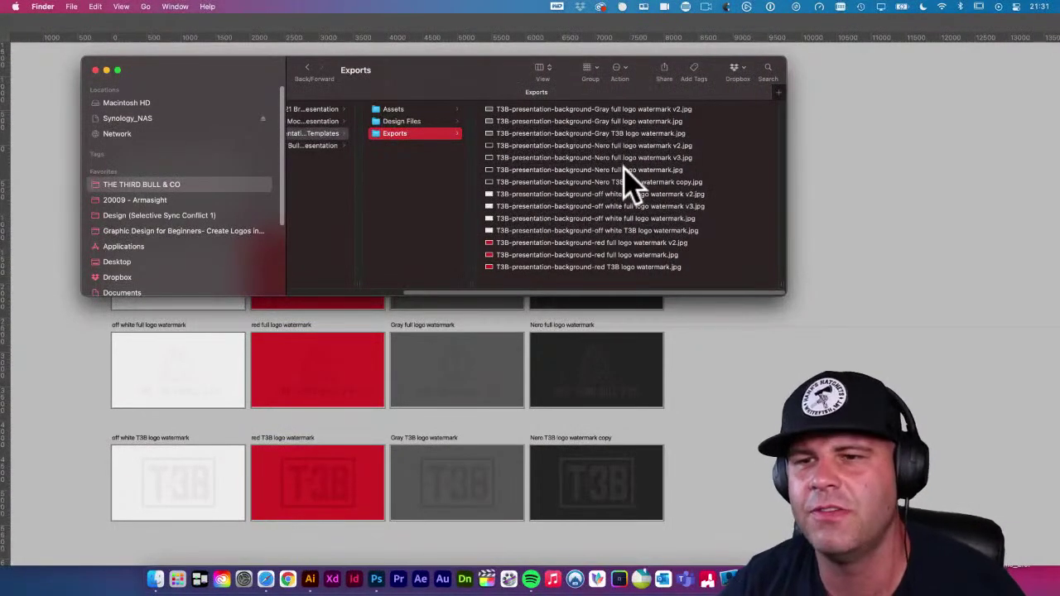
Preview the exported gray and Nero background JPEGs at large size, comparing the Nero v3 texture with its neighbouring versions
click(580, 109)
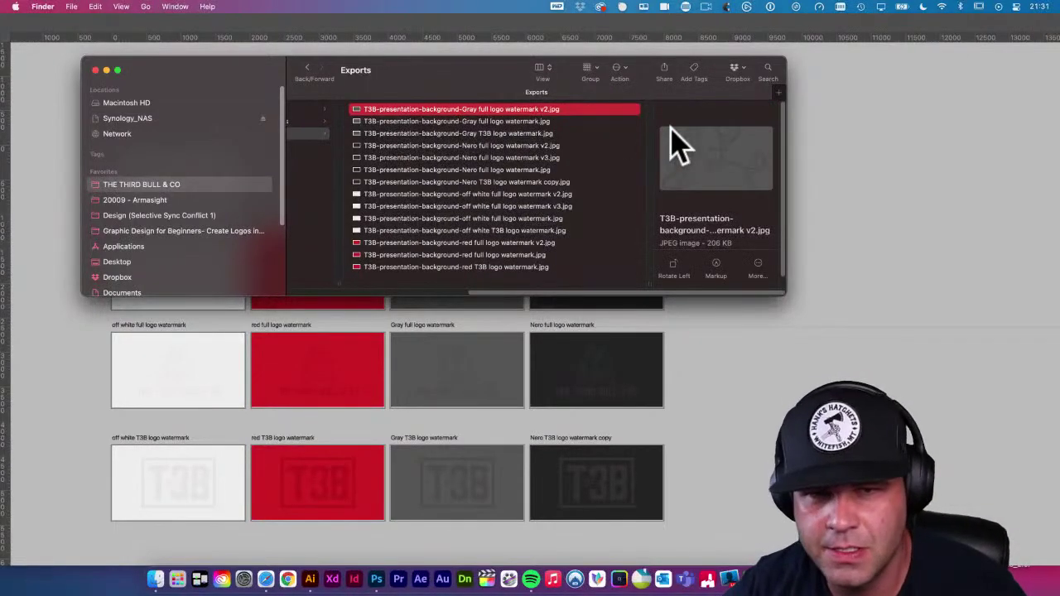
key(space)
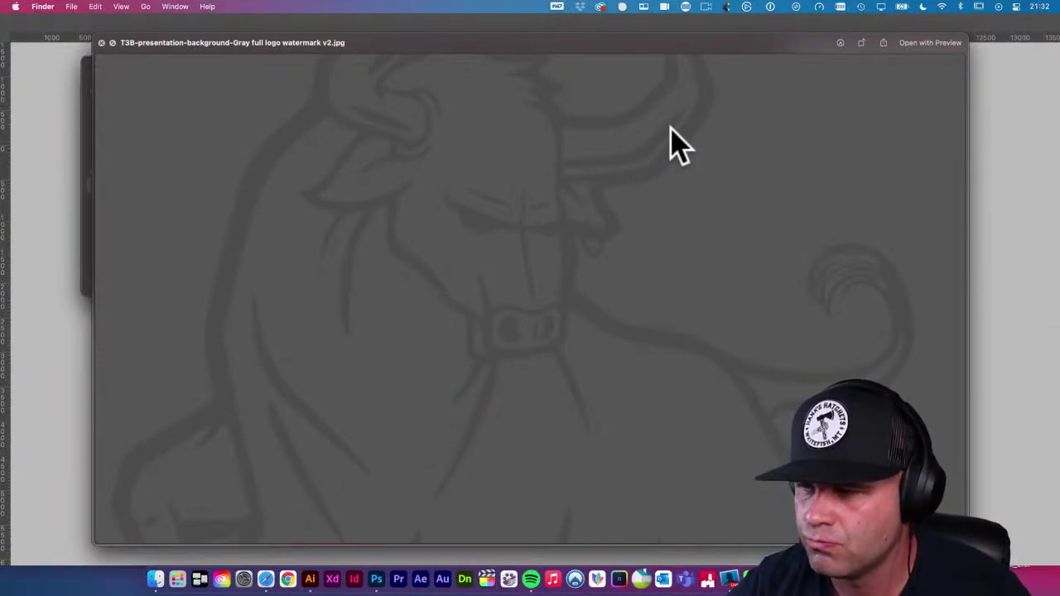
key(Down)
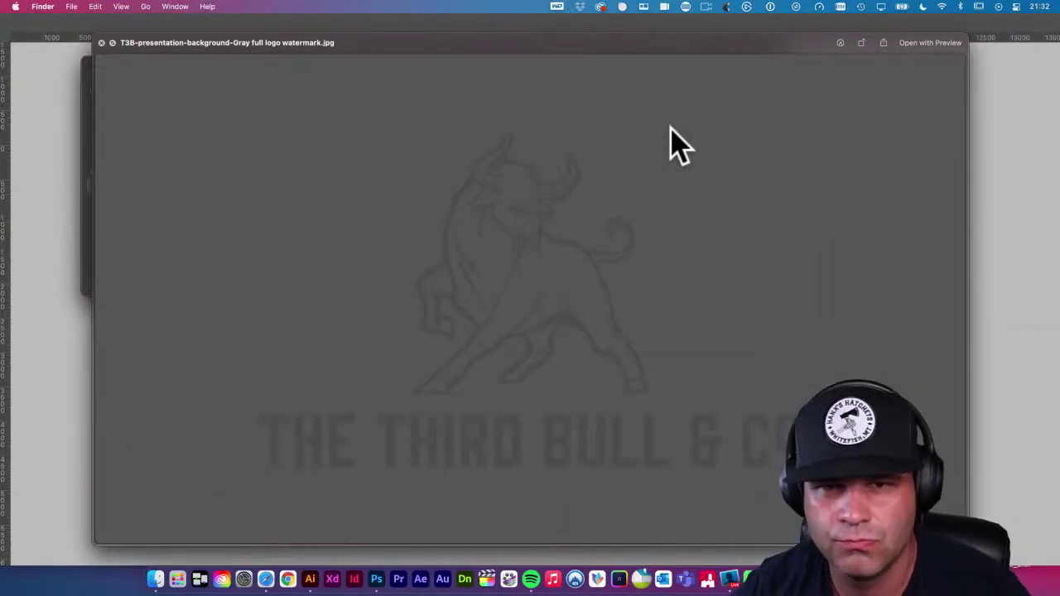
drag(608, 46, 580, 43)
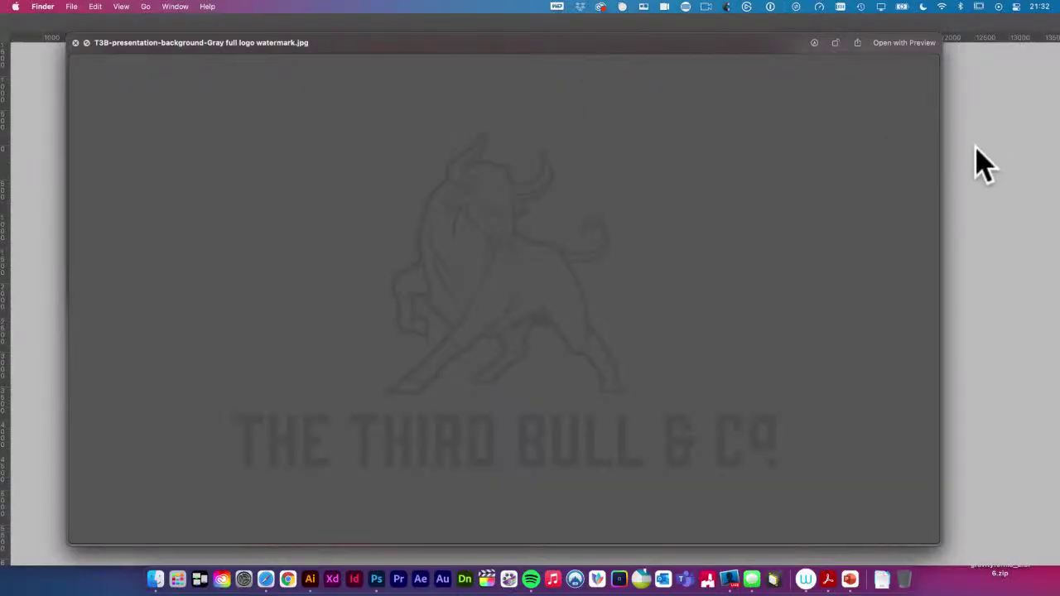
key(Down)
key(Down)
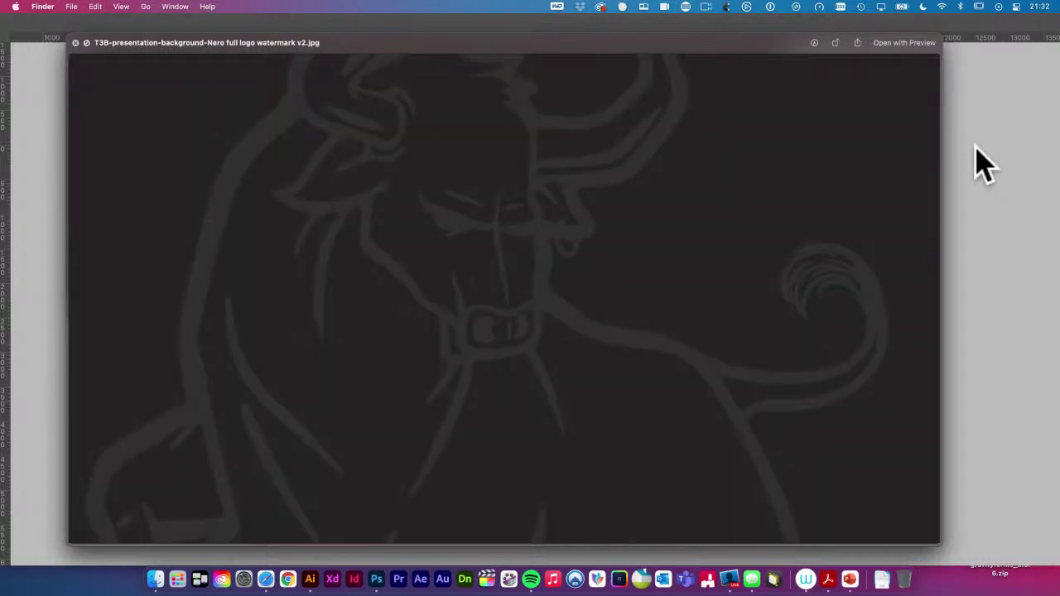
key(Down)
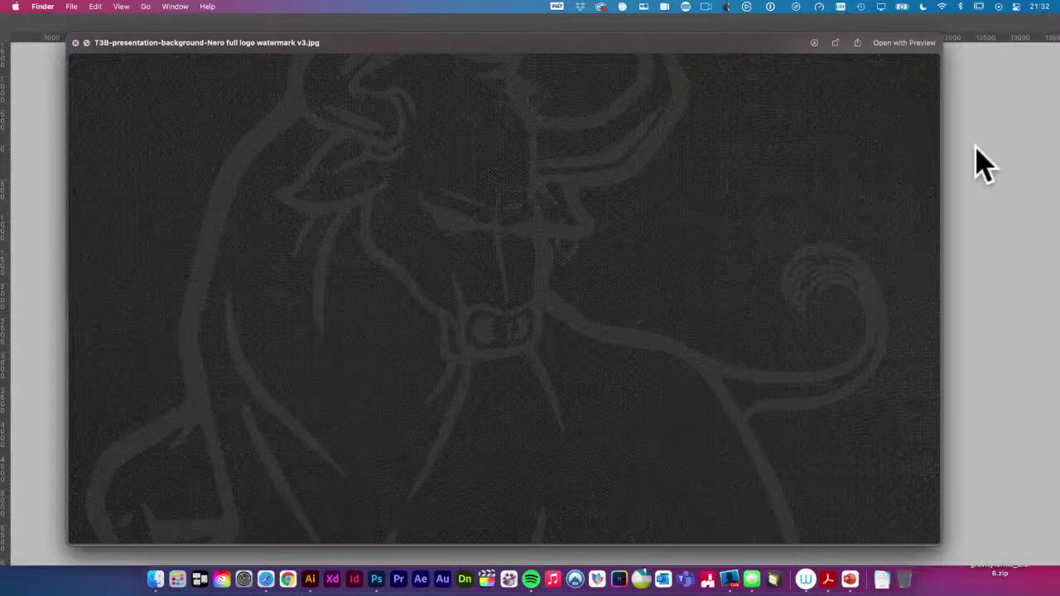
key(Up)
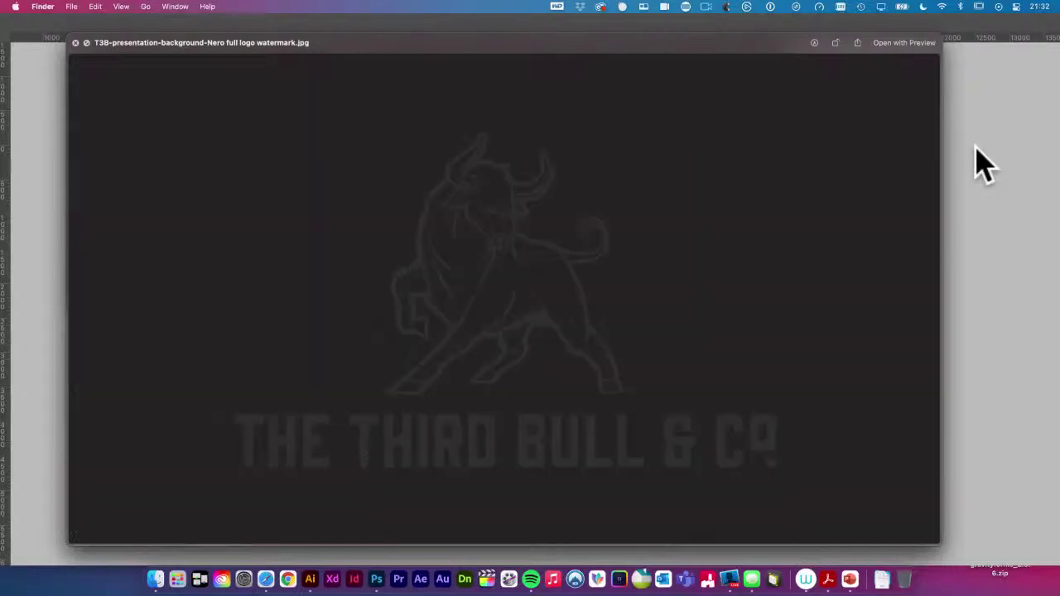
key(Down)
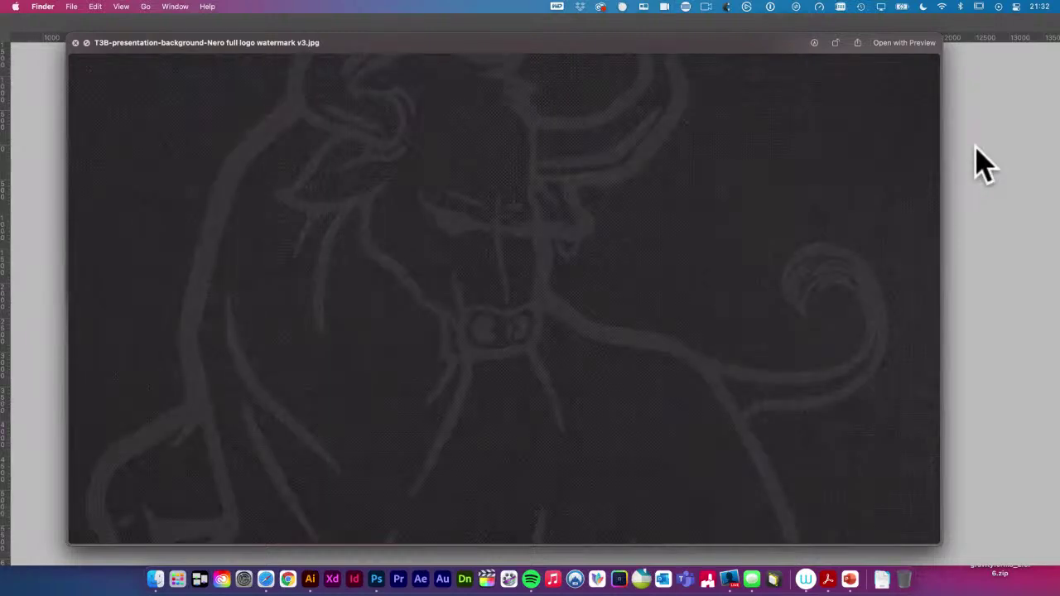
key(Up)
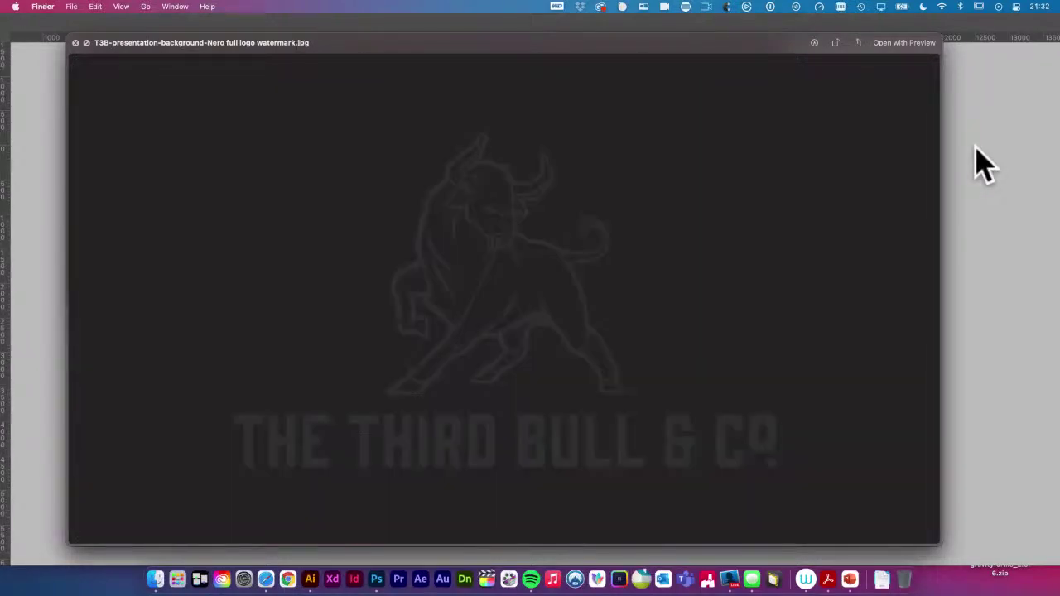
key(Up)
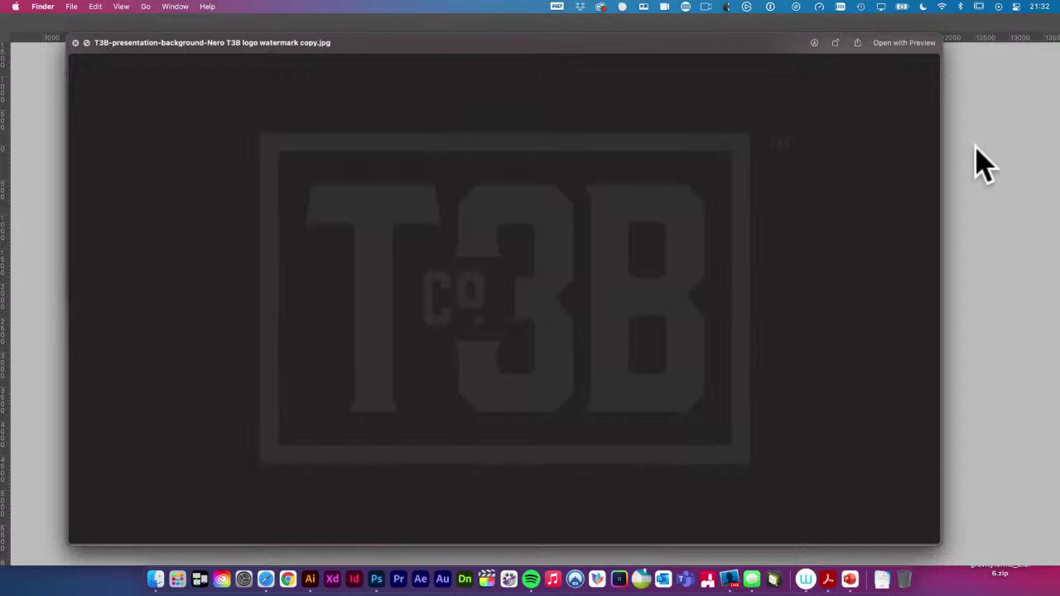
Preview the exported off white and red background JPEGs one after another, finishing with the red T3B logo watermark
key(Up)
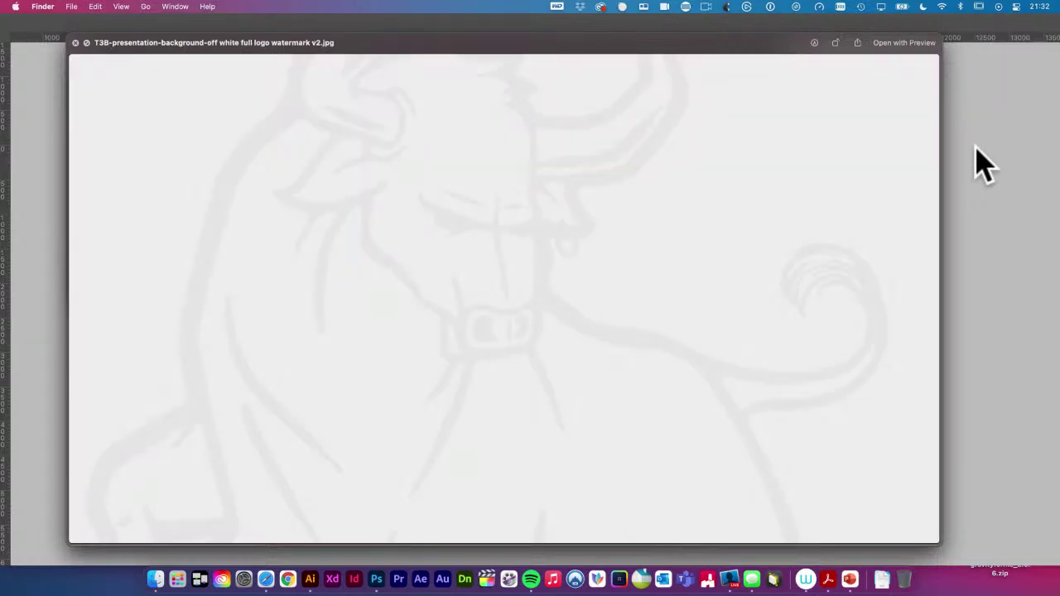
key(Right)
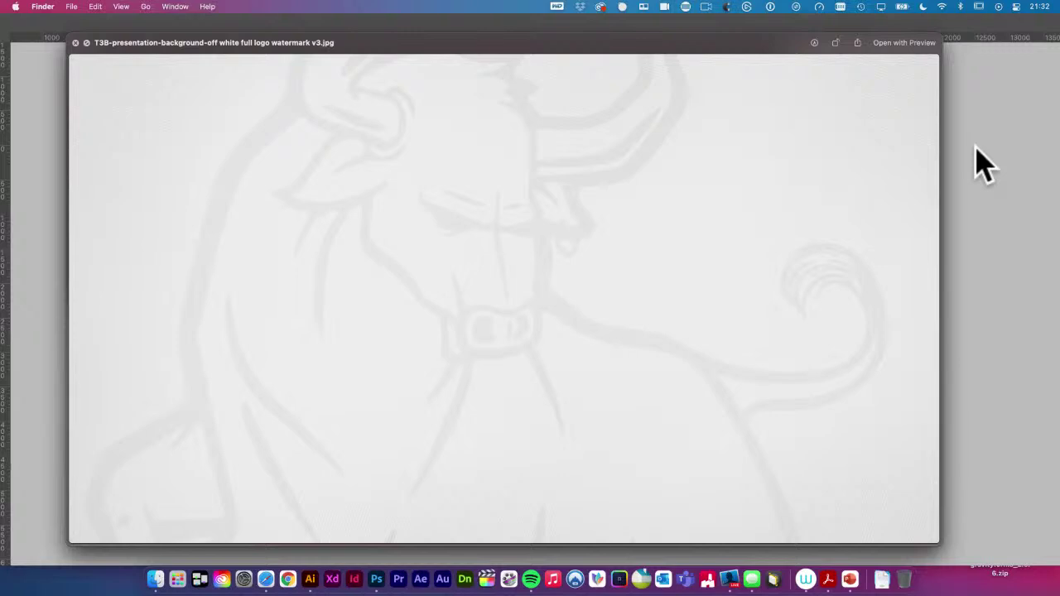
key(Right)
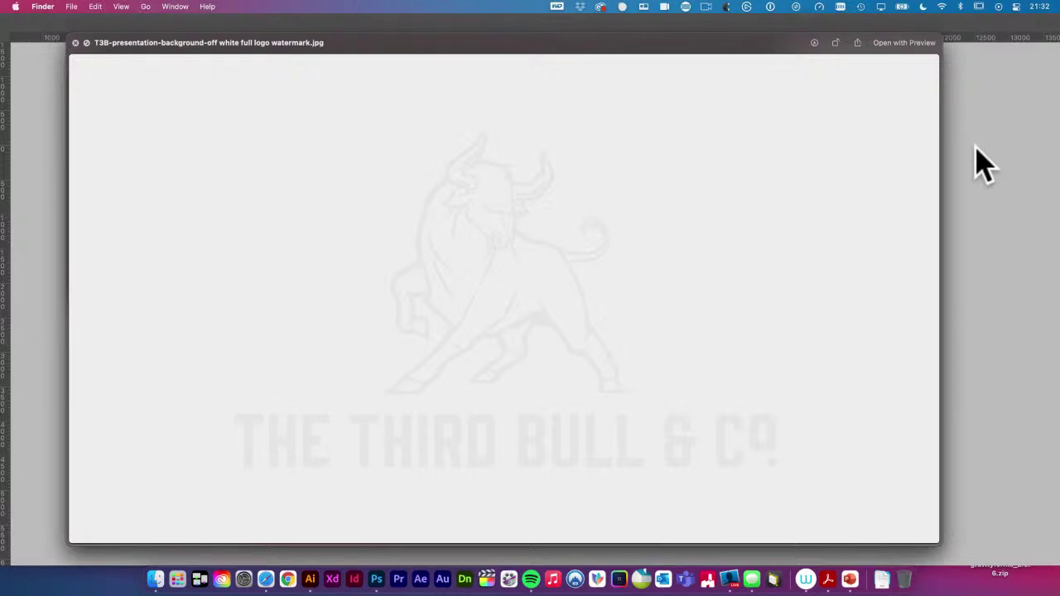
key(Right)
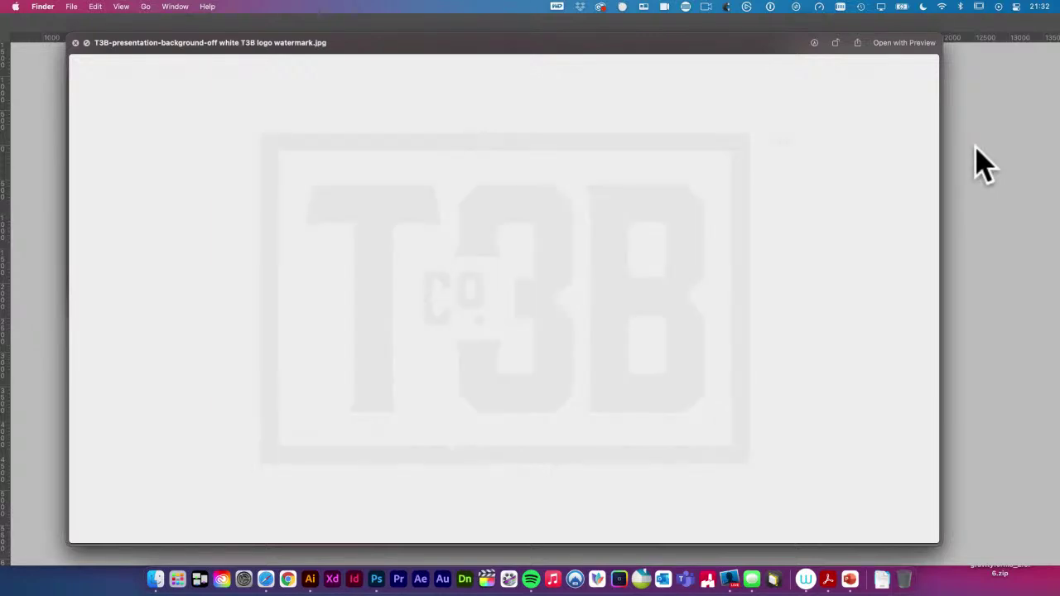
key(Right)
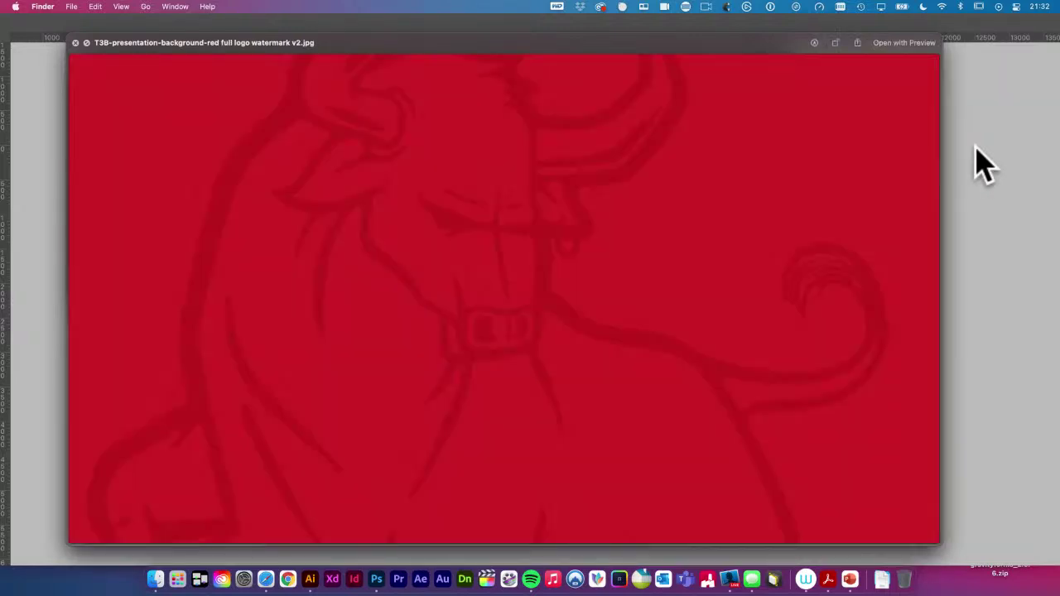
key(Right)
key(Left)
key(Left)
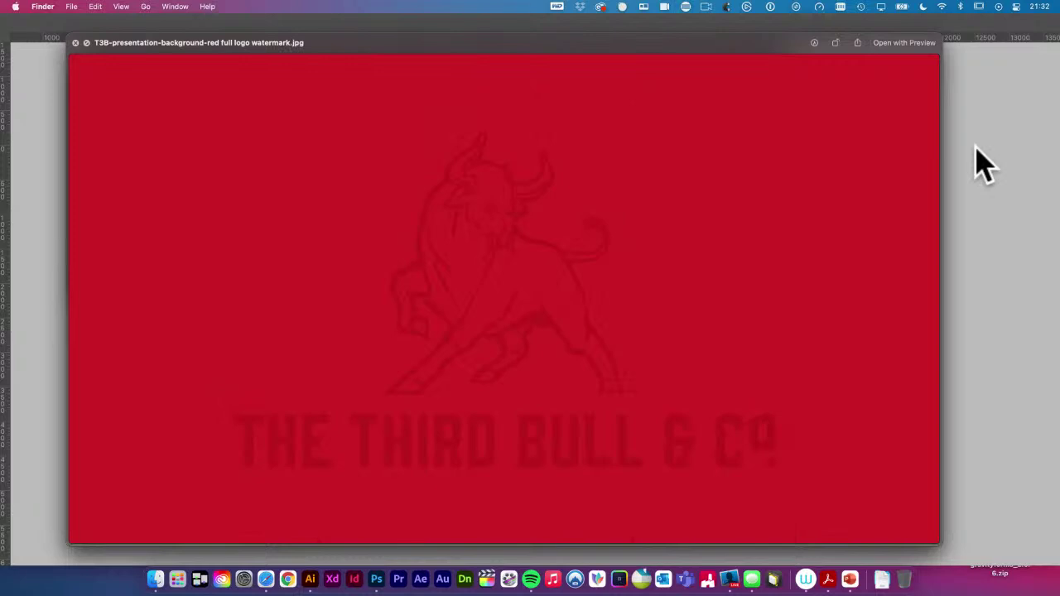
key(Right)
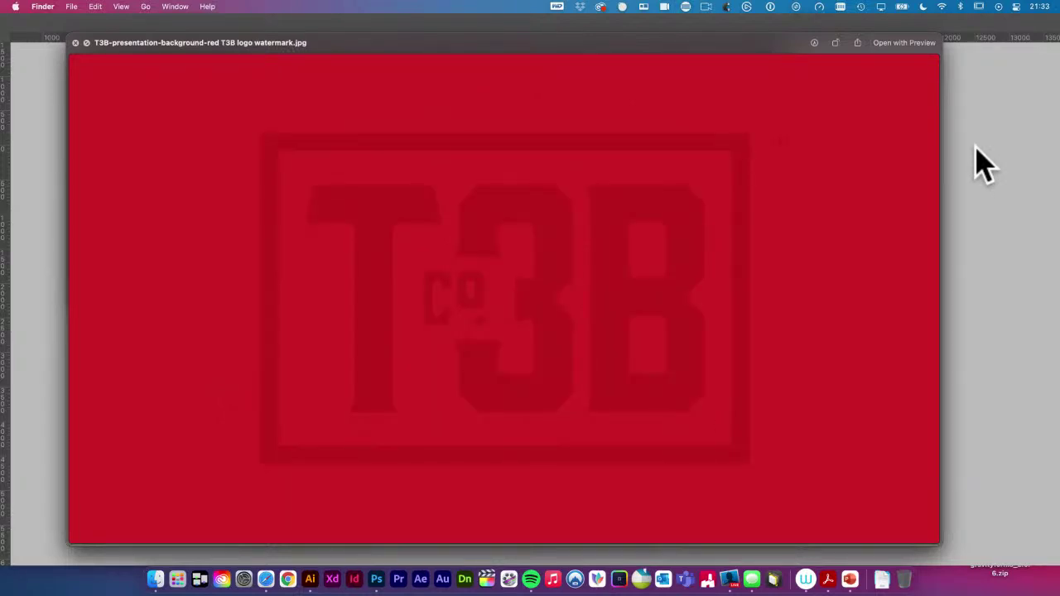
key(space)
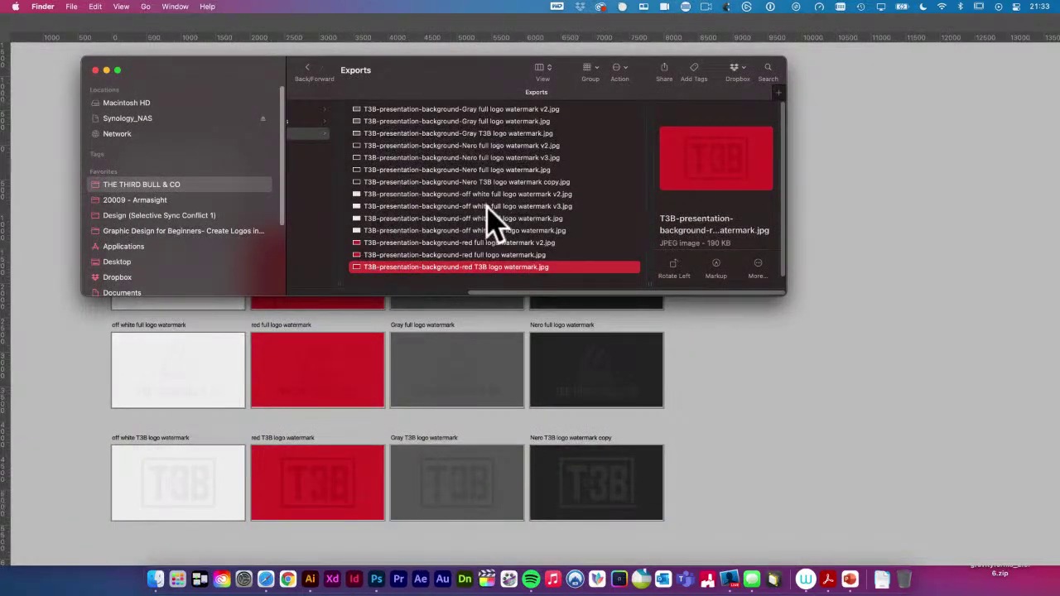
Preview the exported Nero full logo watermark v3 JPEG again to examine its texture, and close the preview
click(546, 157)
key(space)
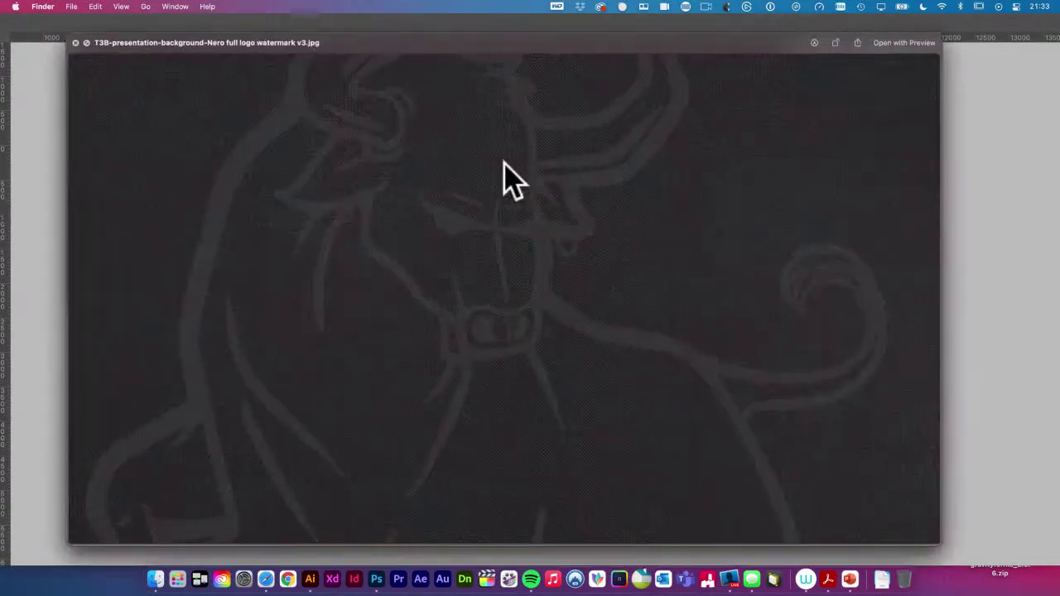
key(space)
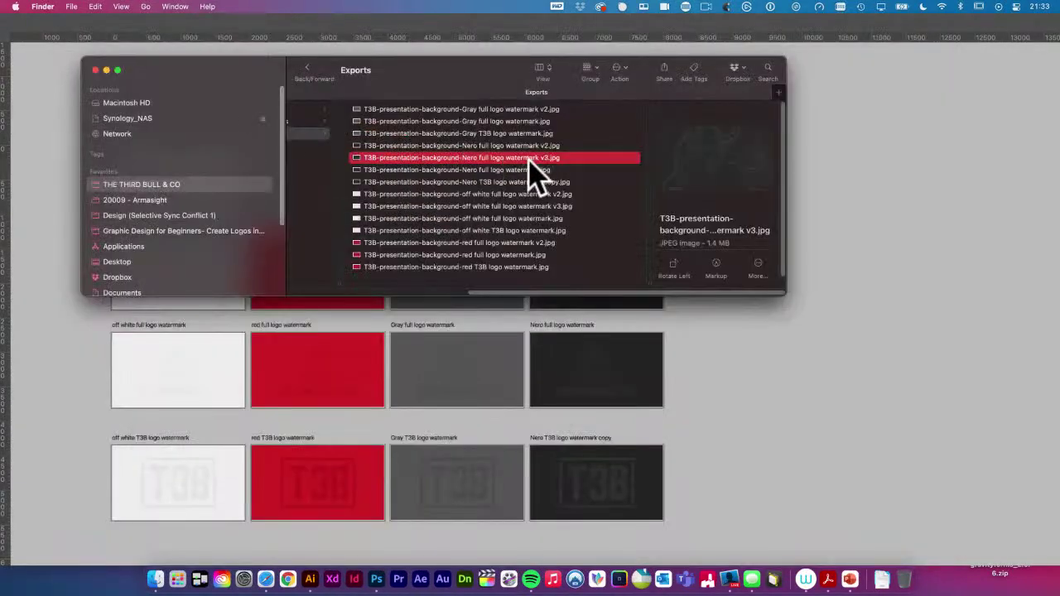
Permanently delete the exported JPEG T3B-presentation-background-Nero full logo watermark v3 from the Exports folder
key(alt+super+BackSpace)
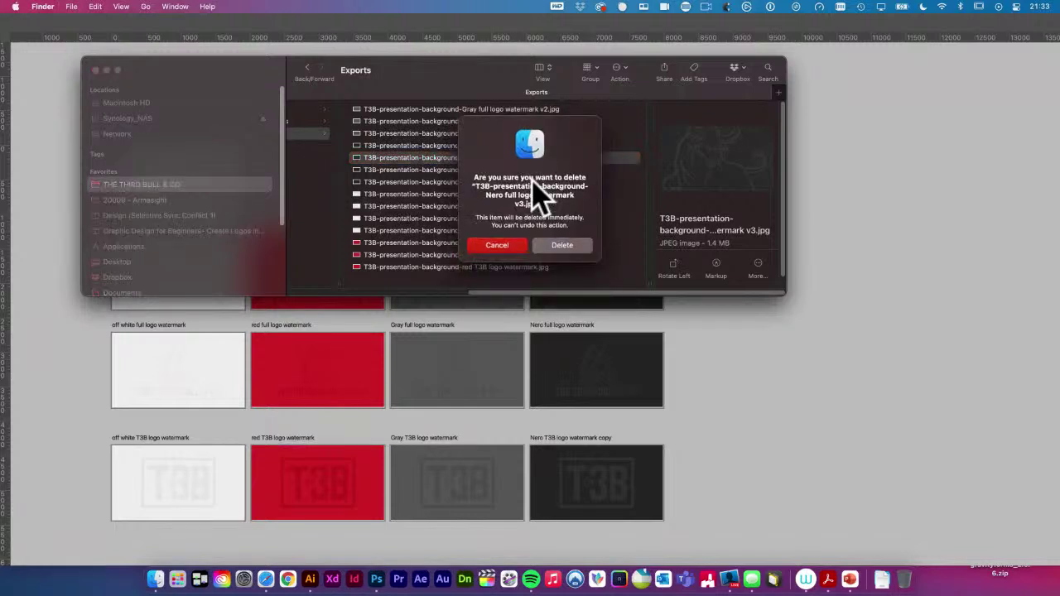
click(566, 244)
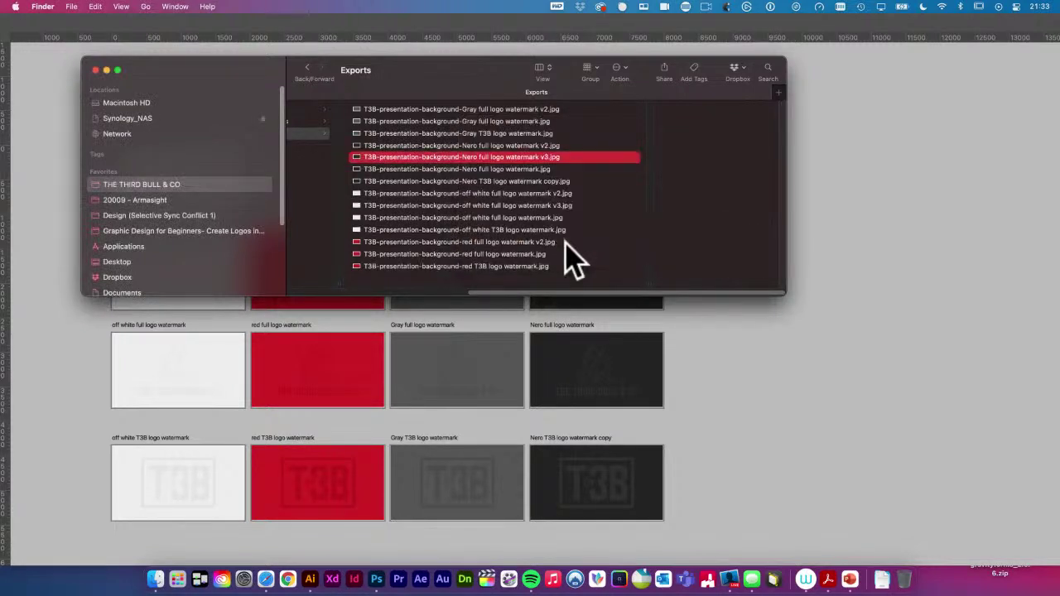
Compress the Exports folder into a ZIP archive and rename the archive T3B Presentation Backgrounds.zip
scroll(611, 215, left, 5)
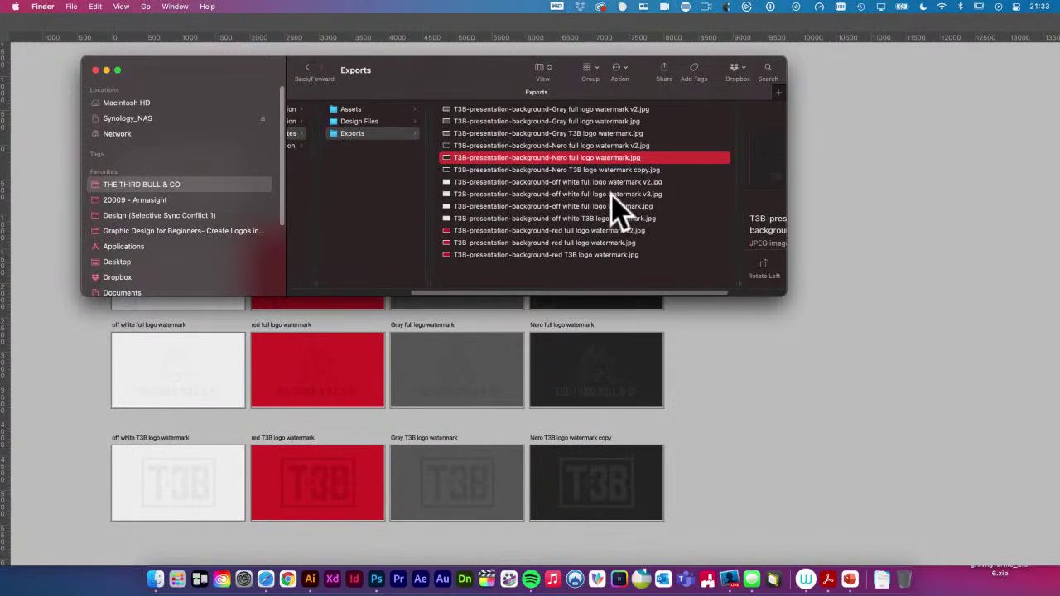
right_click(378, 135)
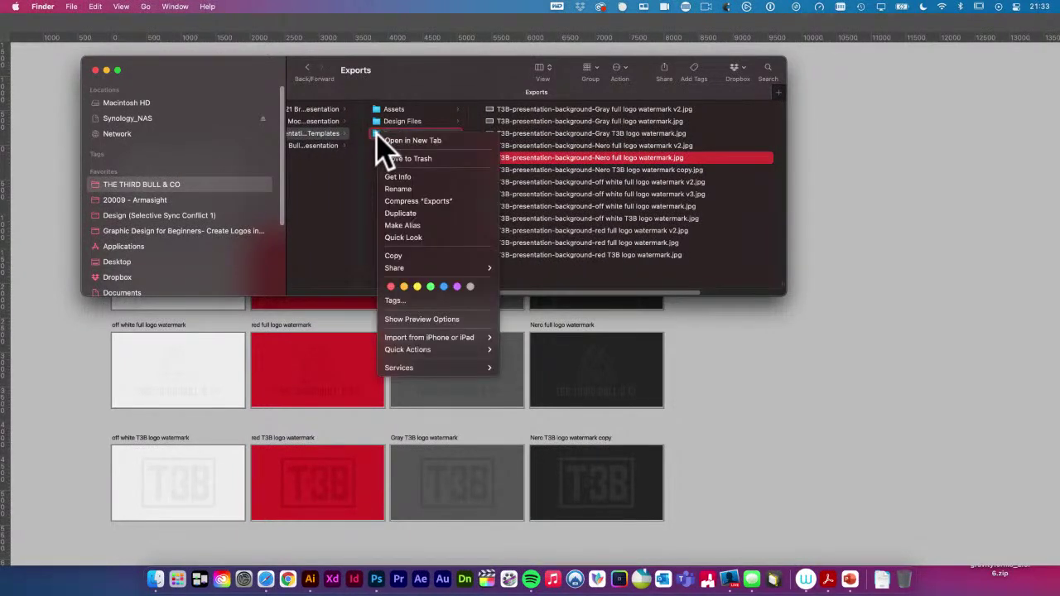
click(419, 201)
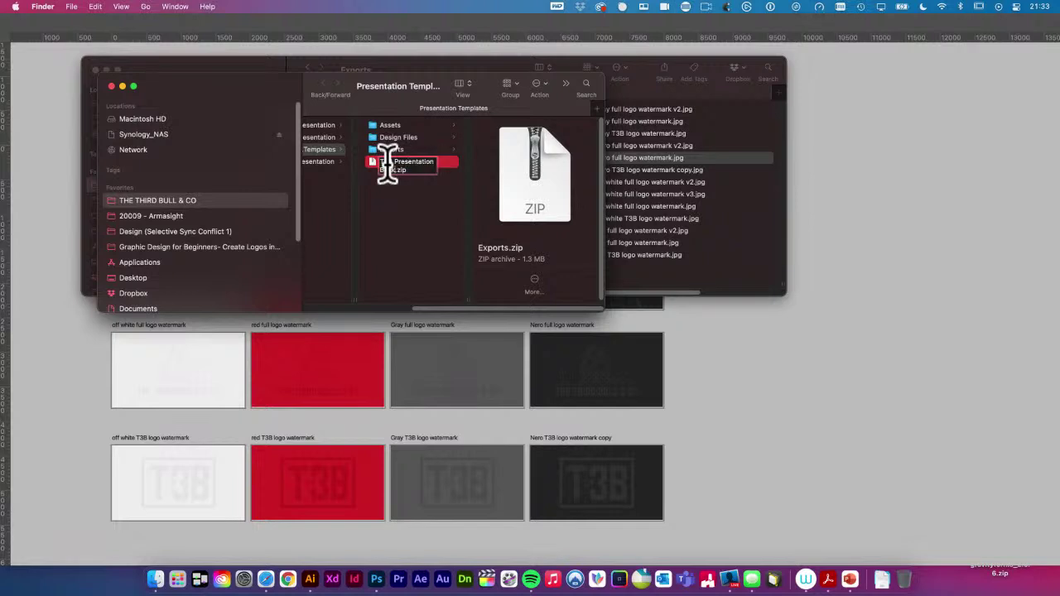
key(Return)
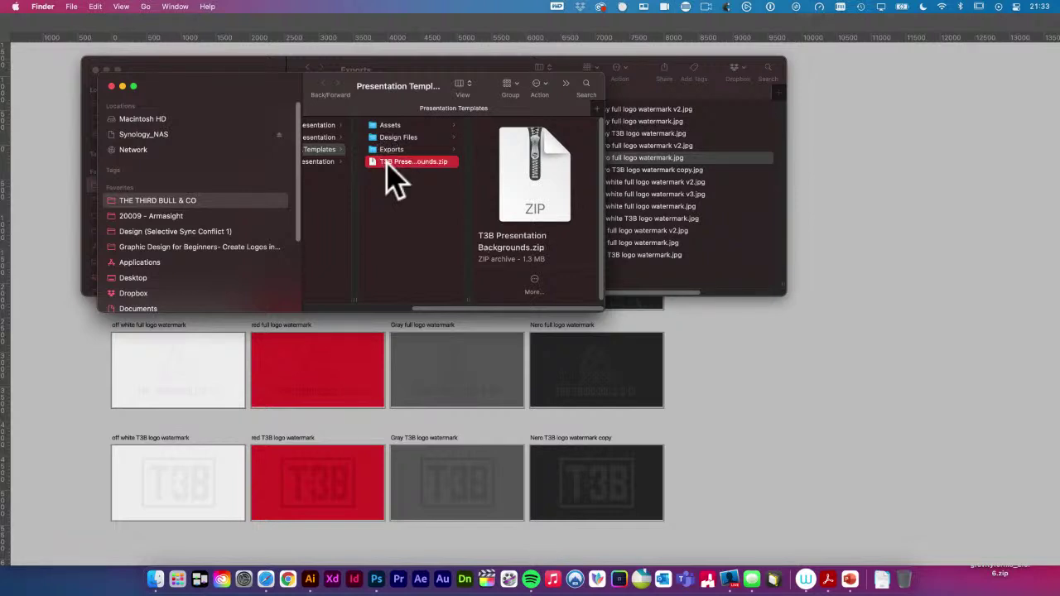
Check the archive's details and the combined file info of all JPEGs in Exports, and reselect T3B Presentation Backgrounds.zip
scroll(539, 224, down, 2)
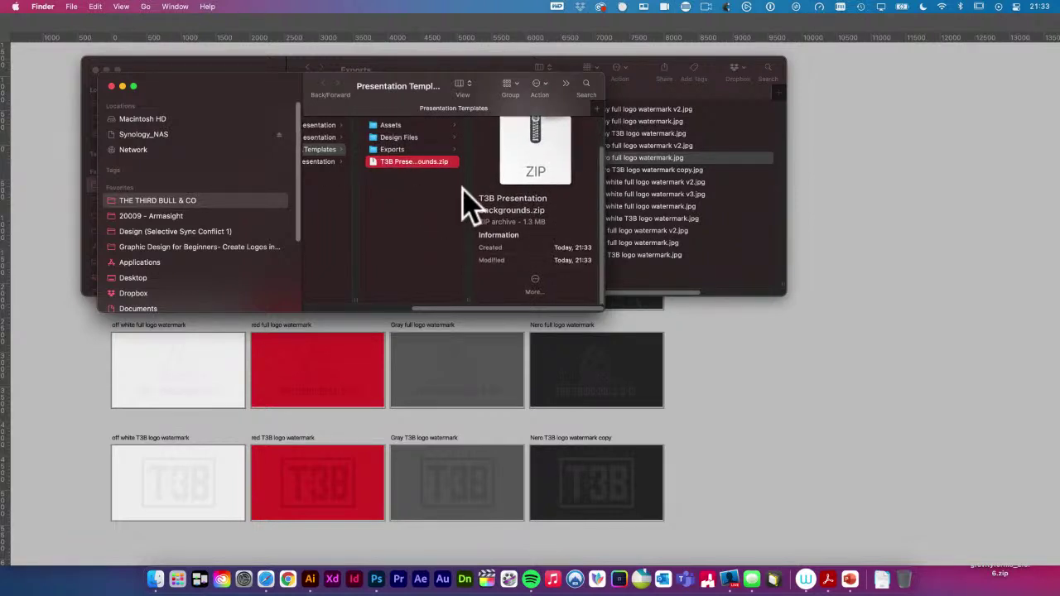
click(390, 149)
click(523, 174)
key(super+a)
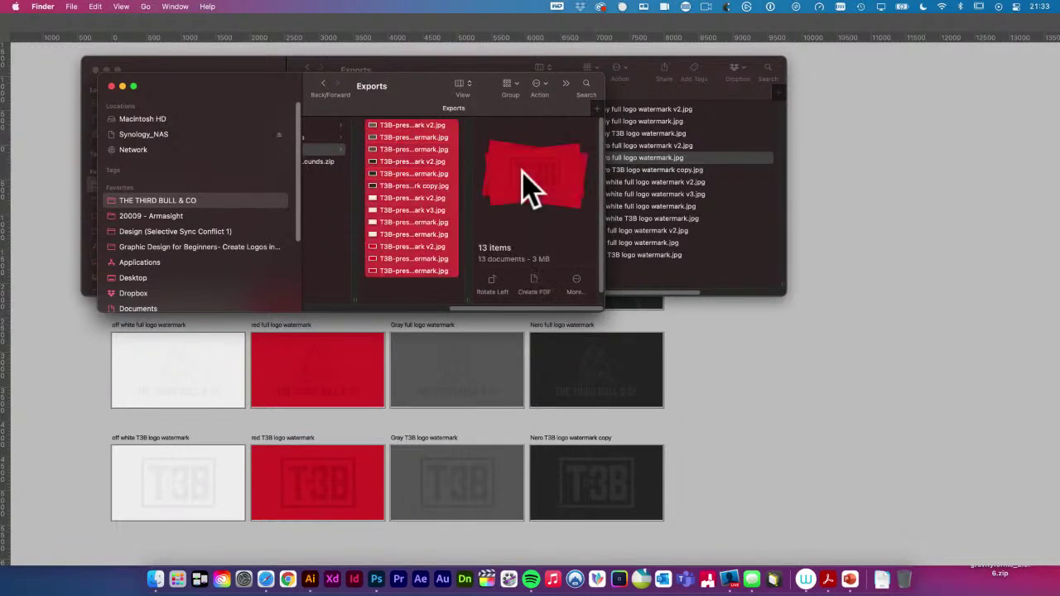
key(super+alt+i)
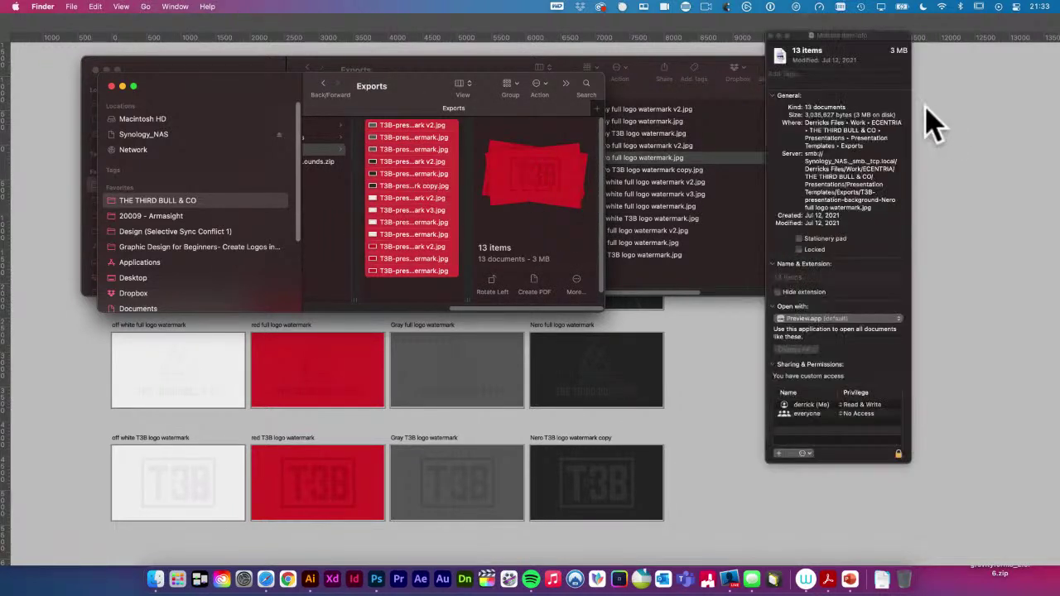
click(771, 36)
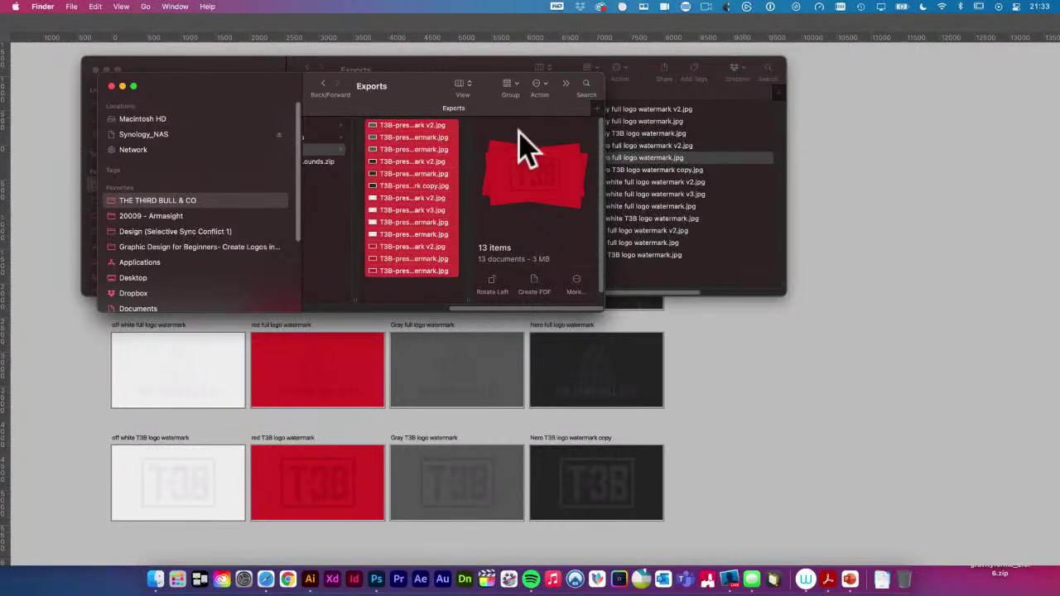
click(345, 199)
click(464, 162)
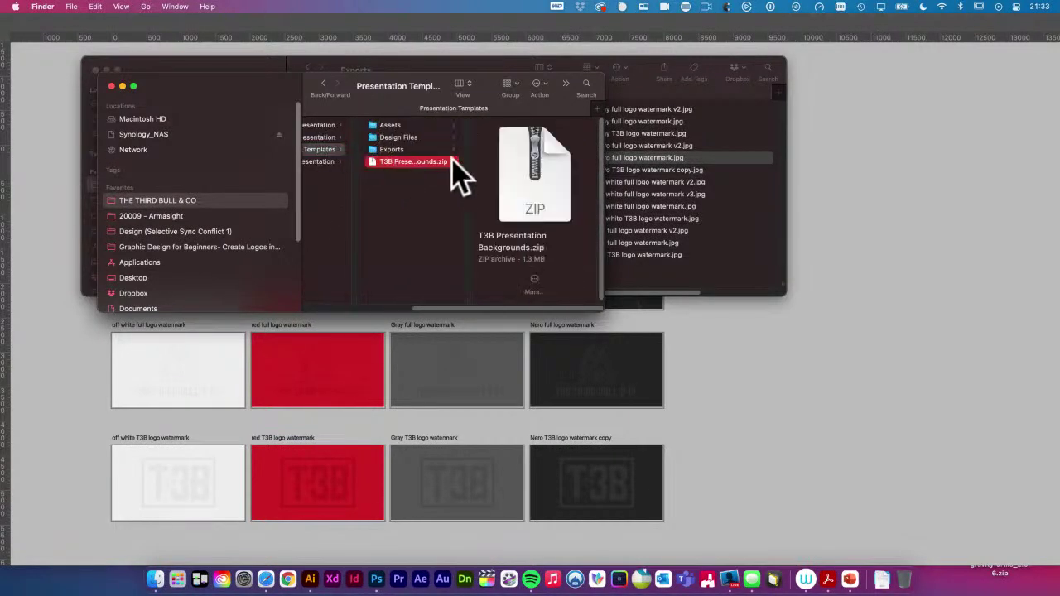